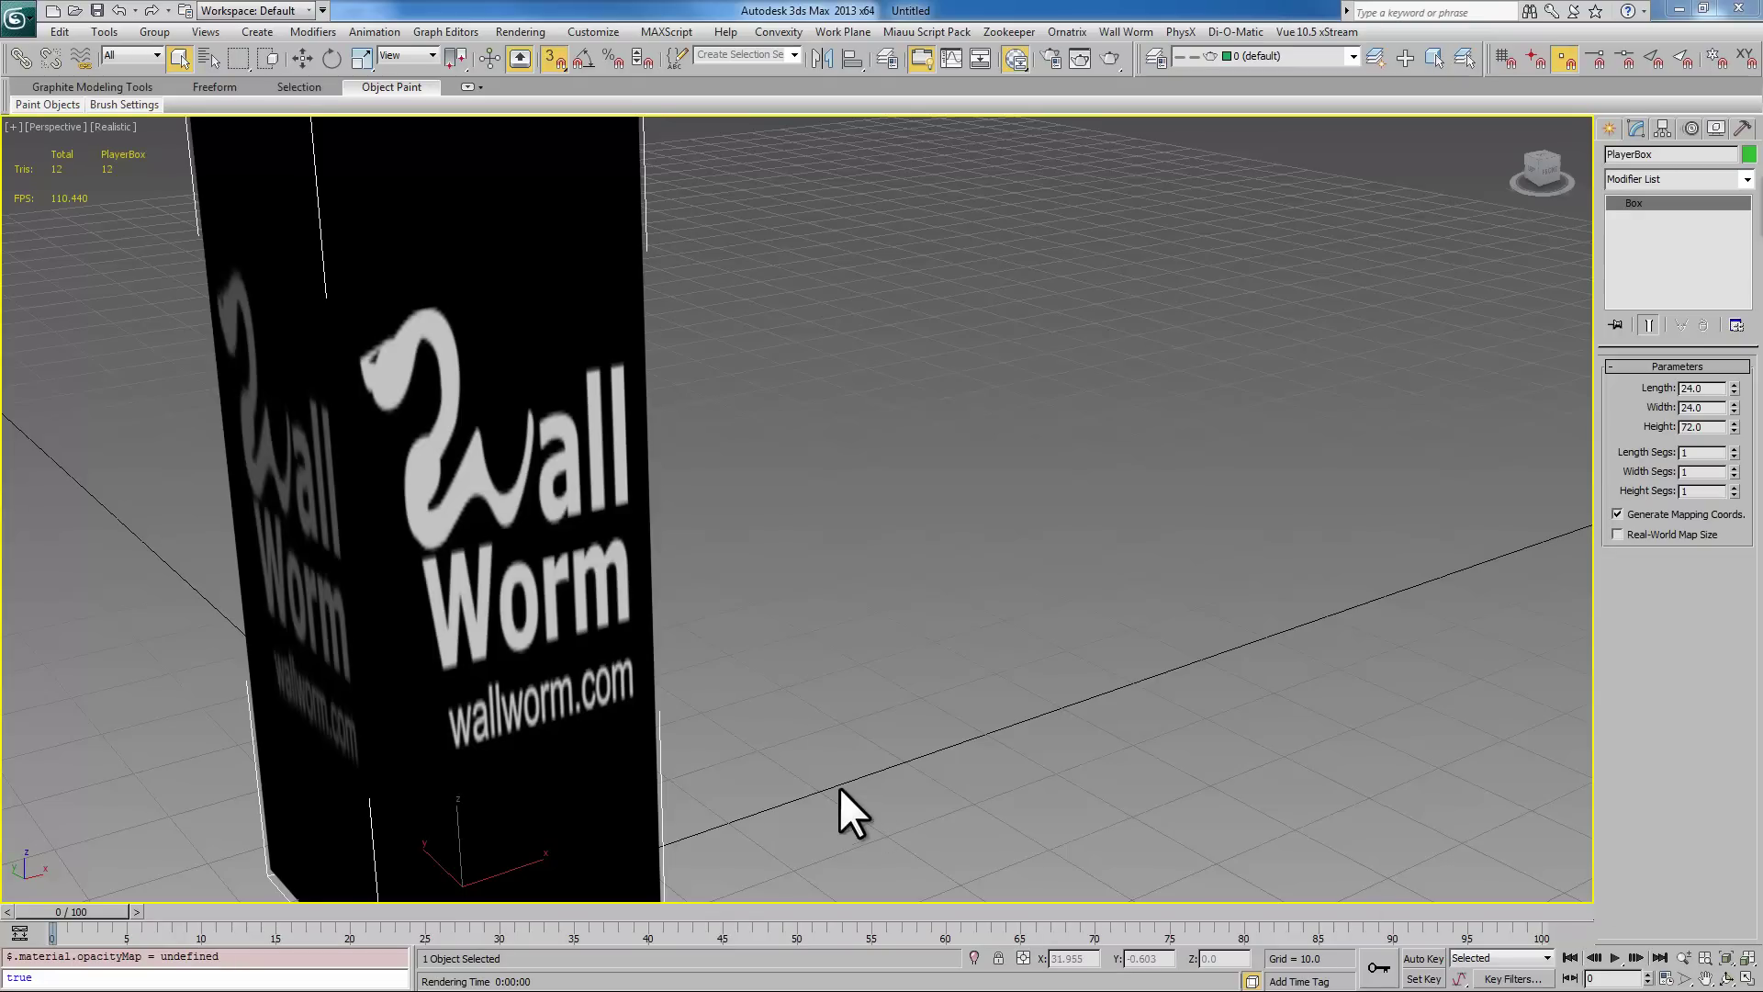
Step: Pan and zoom out the Perspective view to frame the whole Wall Worm logo box
middle_drag(838, 787, 893, 771)
scroll(891, 771, down, 3)
scroll(891, 771, down, 4)
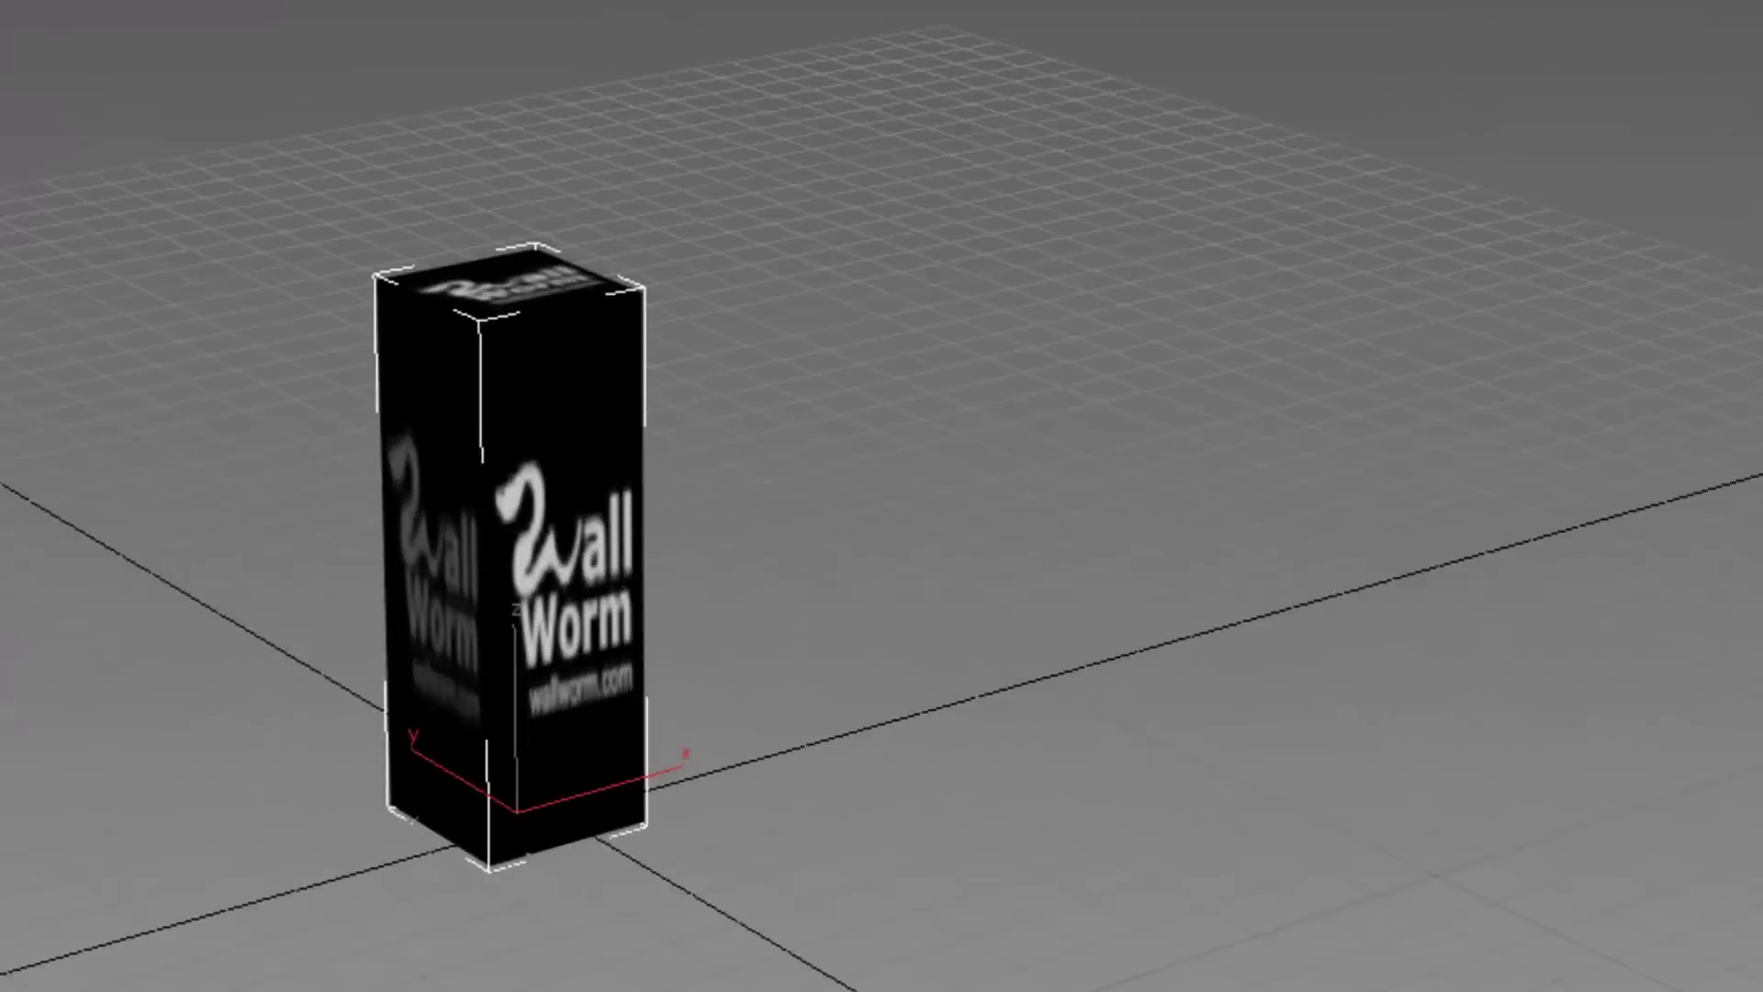
Step: Enter 32 as the Home Grid spacing in Grid and Snap Settings, then close the dialog
right_click(554, 61)
drag(838, 50, 874, 0)
click(999, 32)
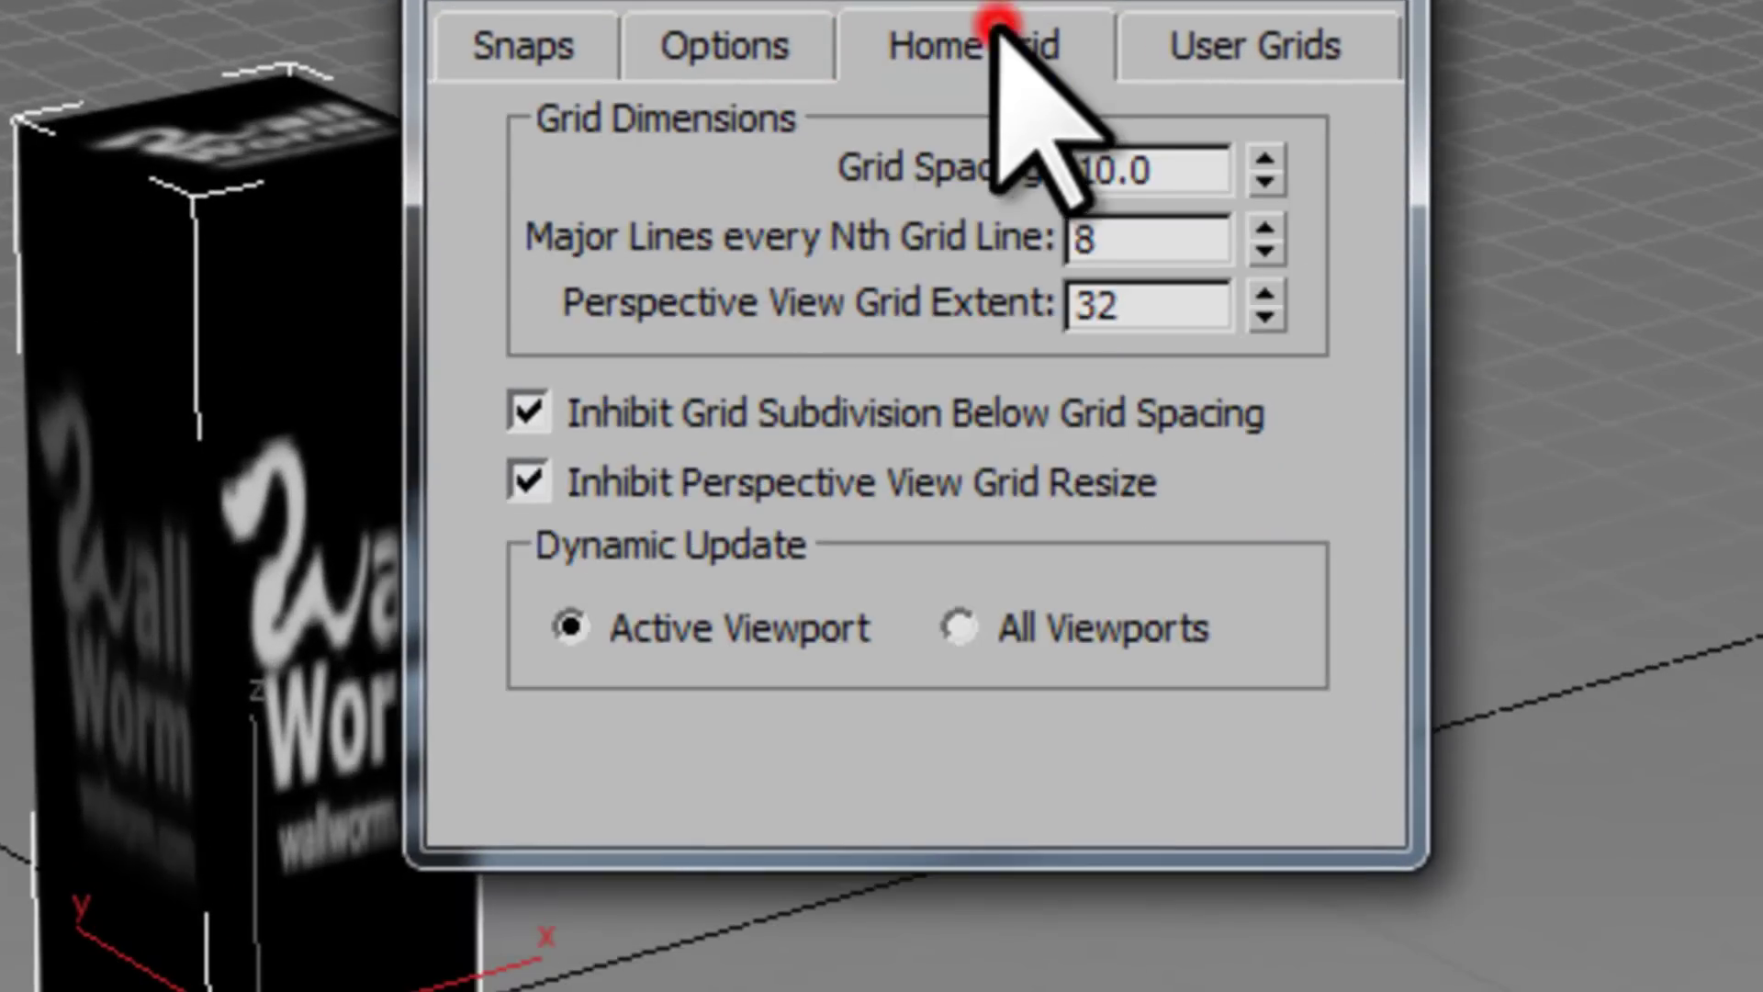
drag(1198, 169, 1055, 169)
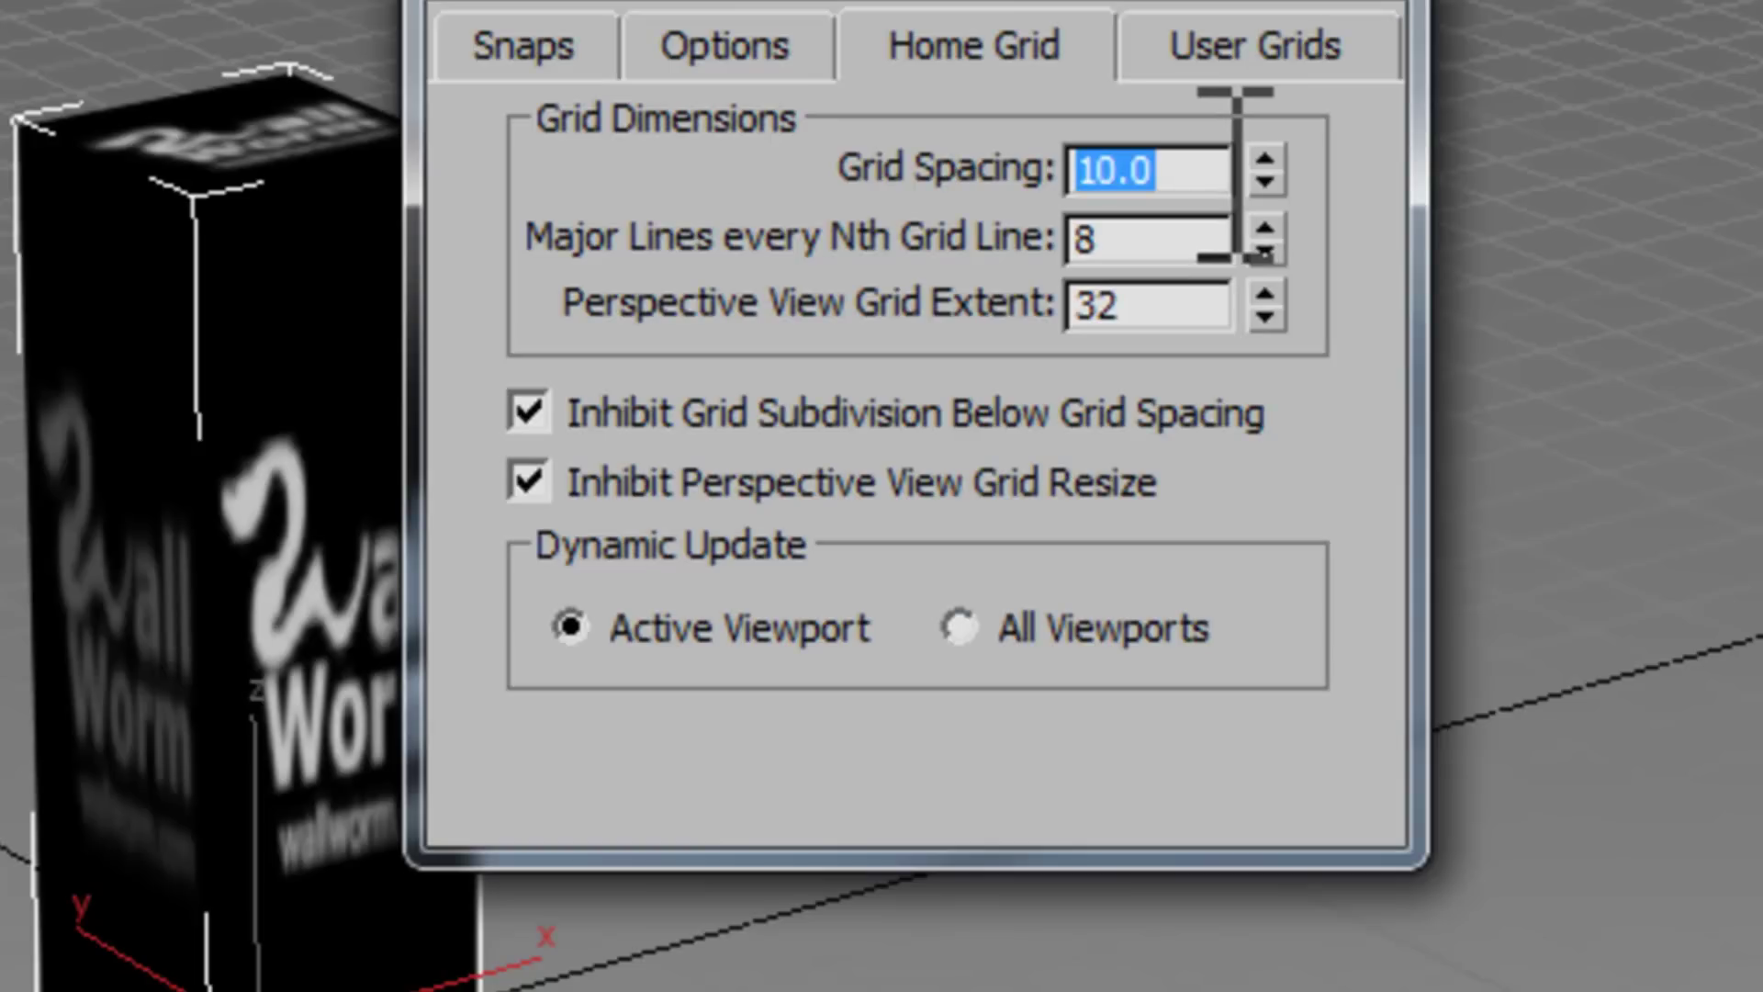
text(32)
click(1372, 3)
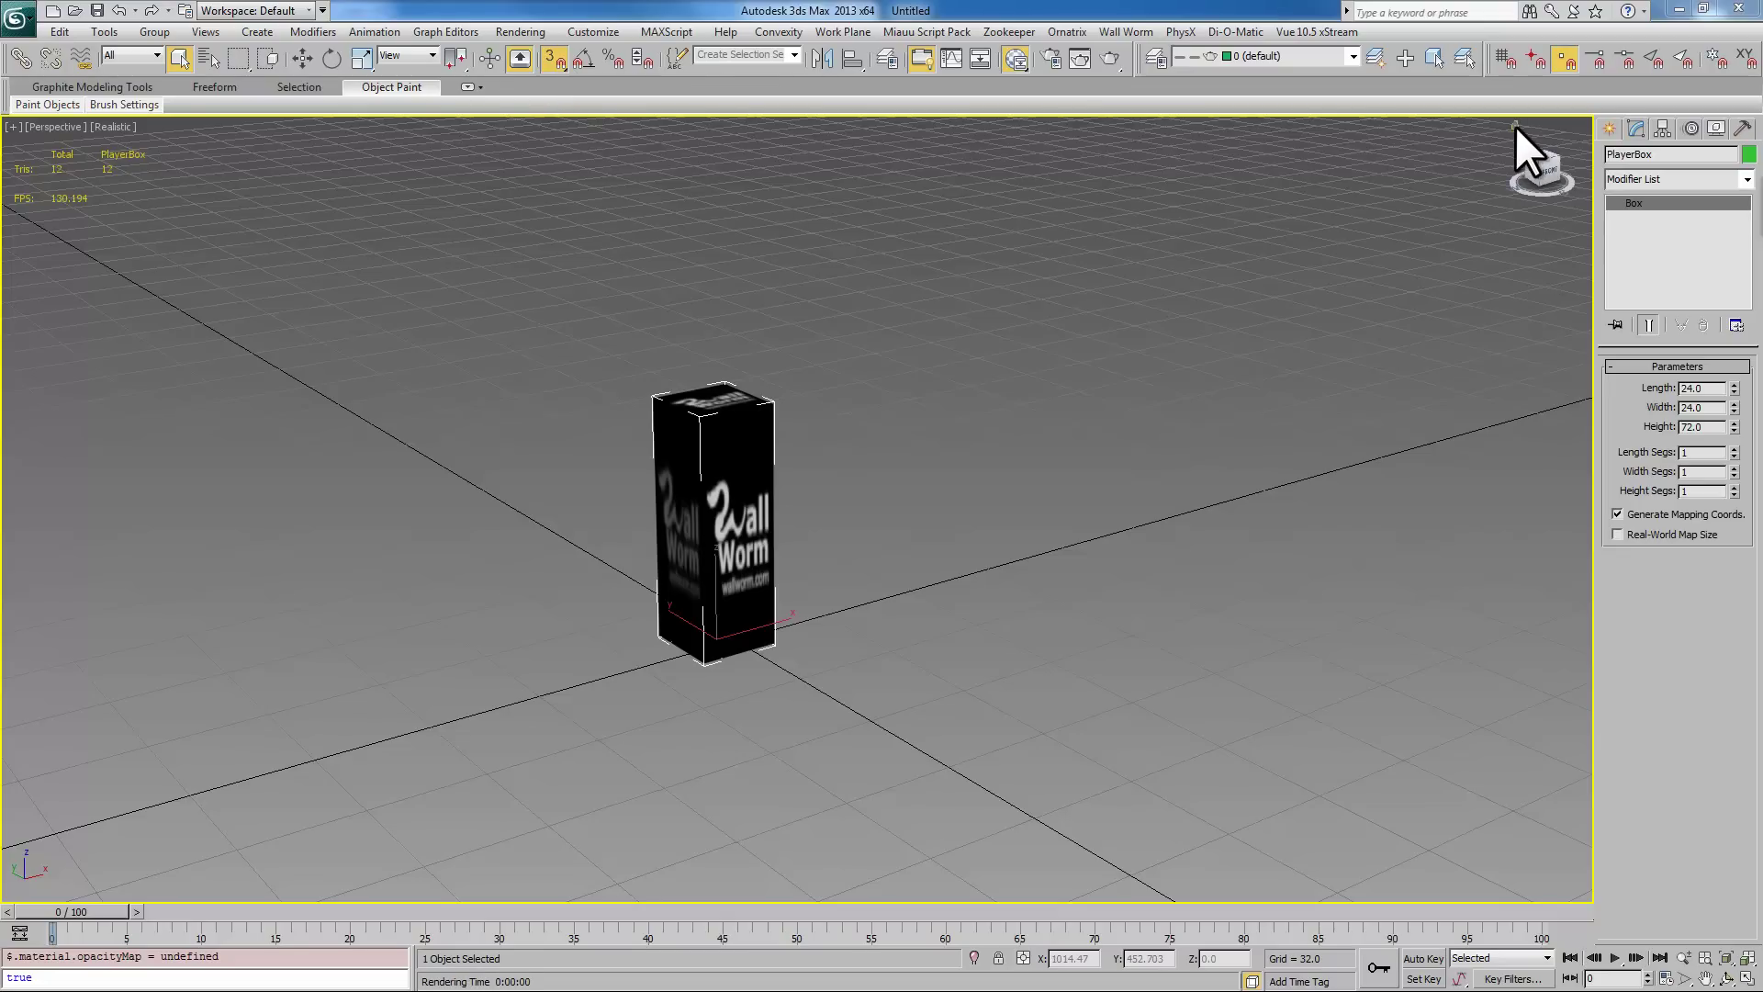
Step: Turn on grid-point snapping, turn off vertex snapping, and switch to the Create panel
click(1504, 58)
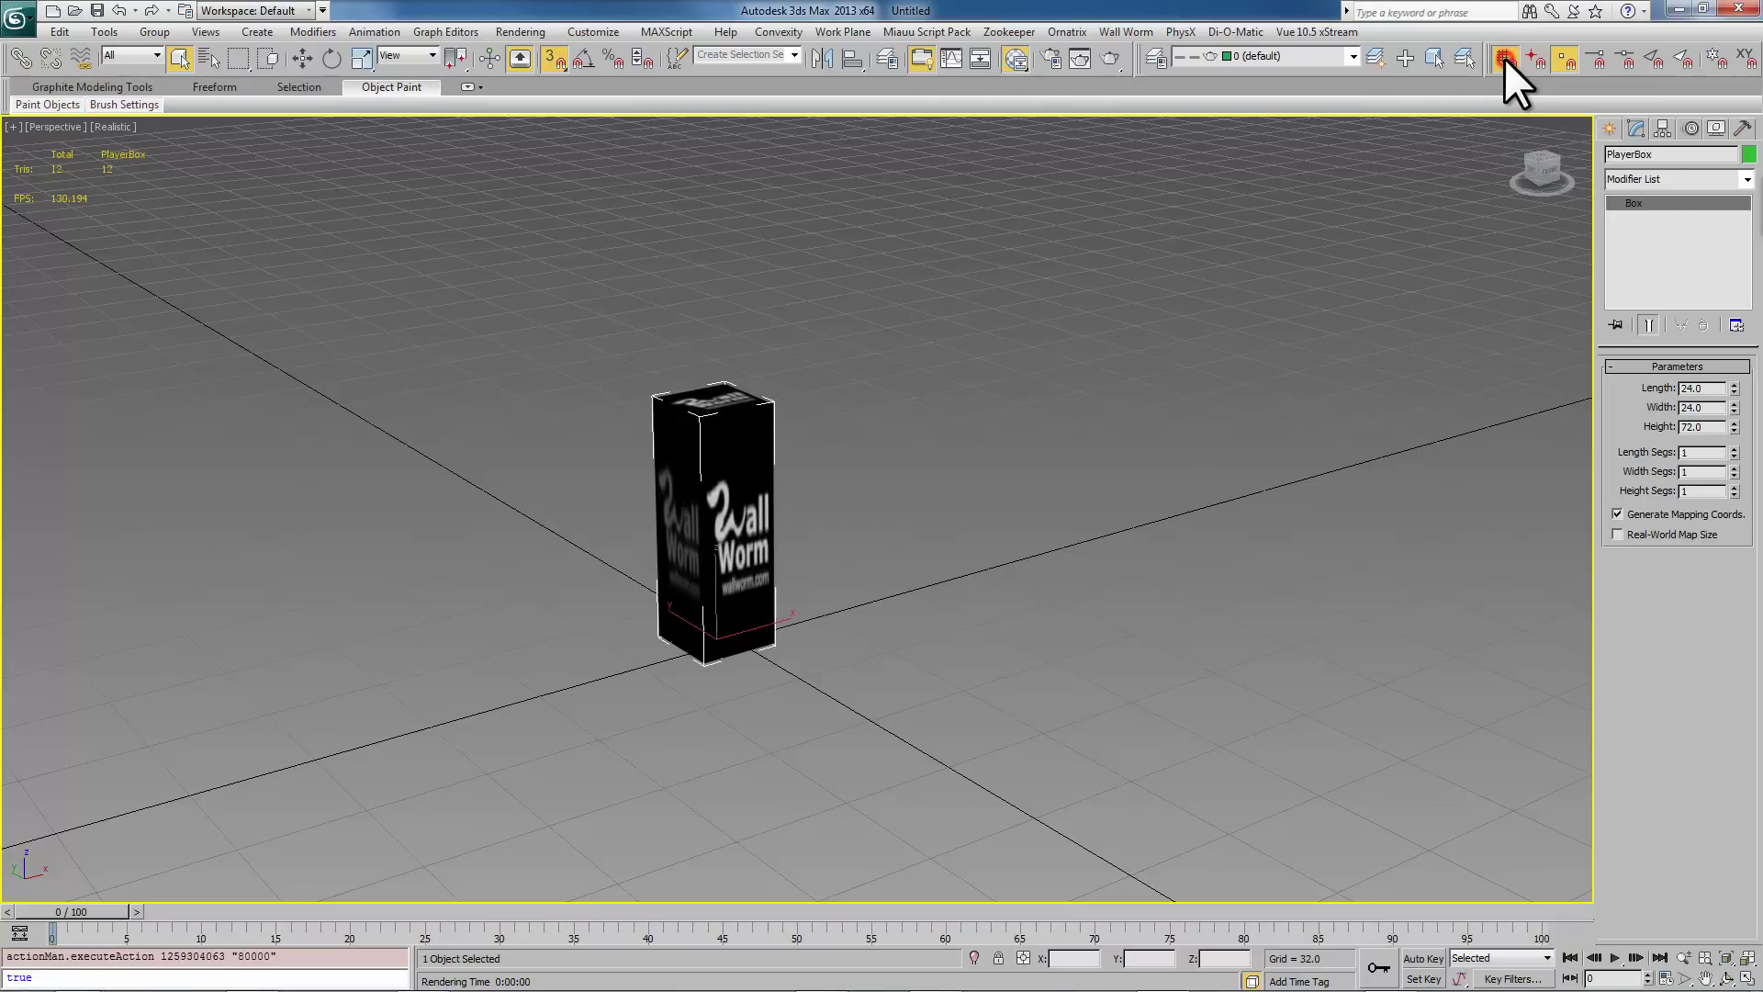
click(1565, 60)
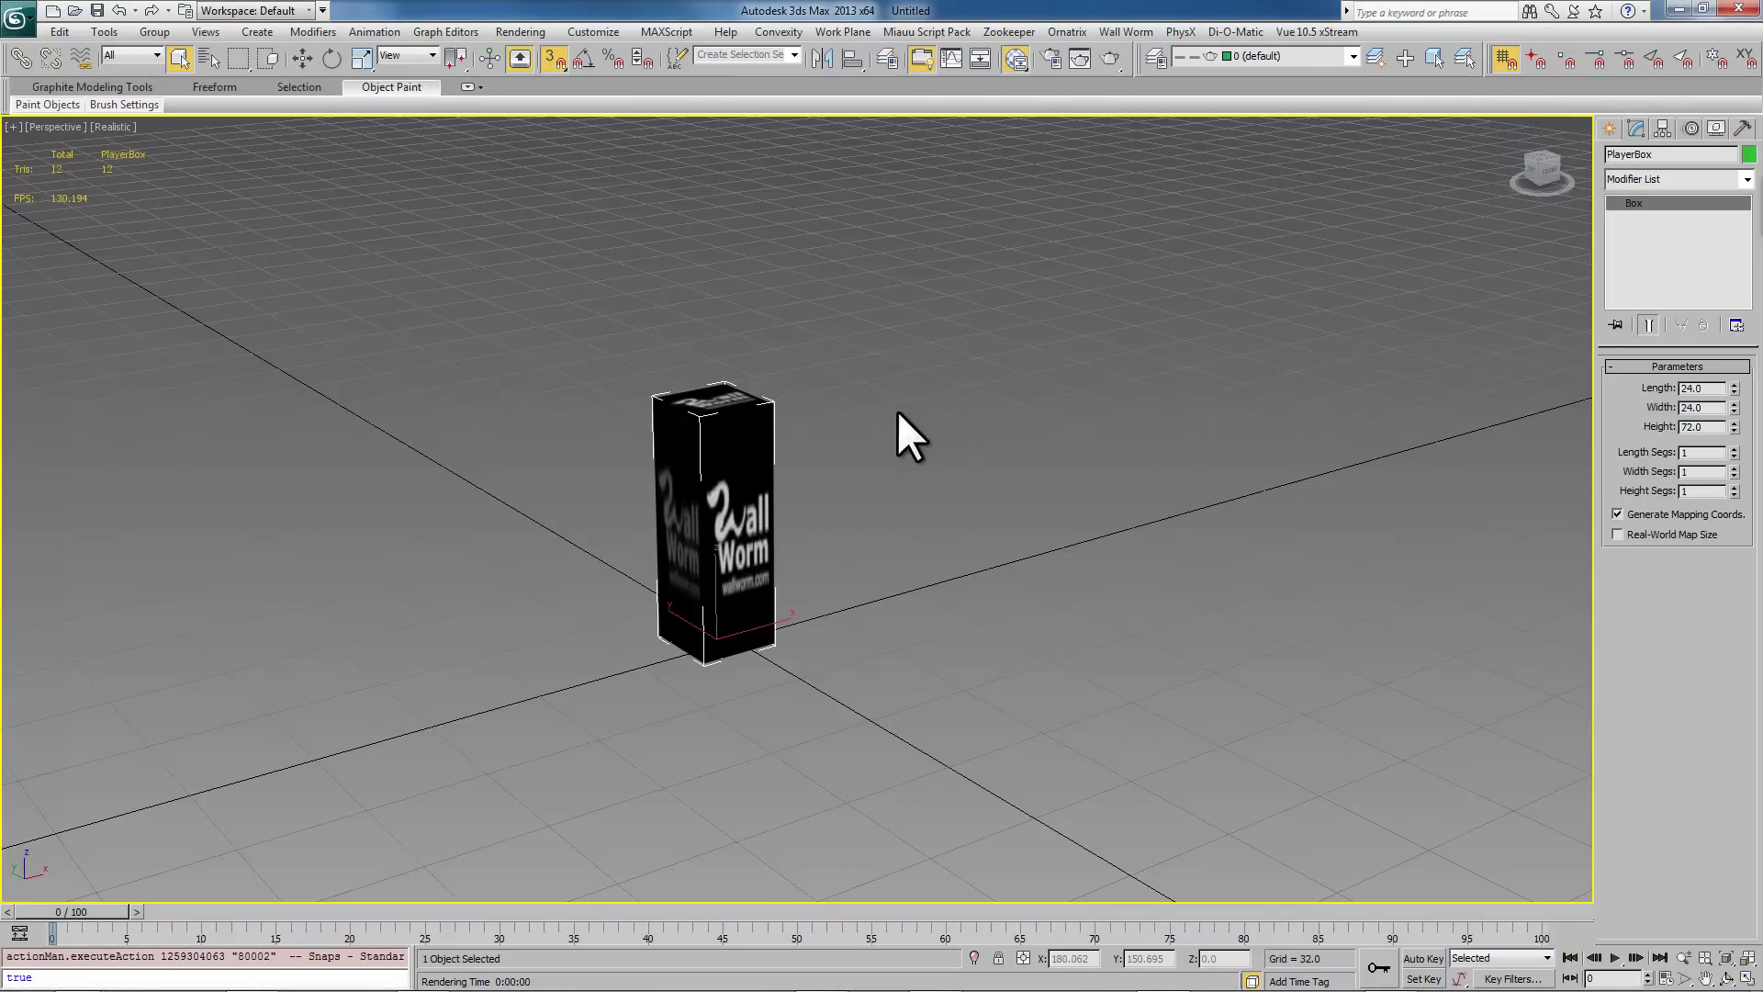
alt+middle_drag(886, 415, 1108, 405)
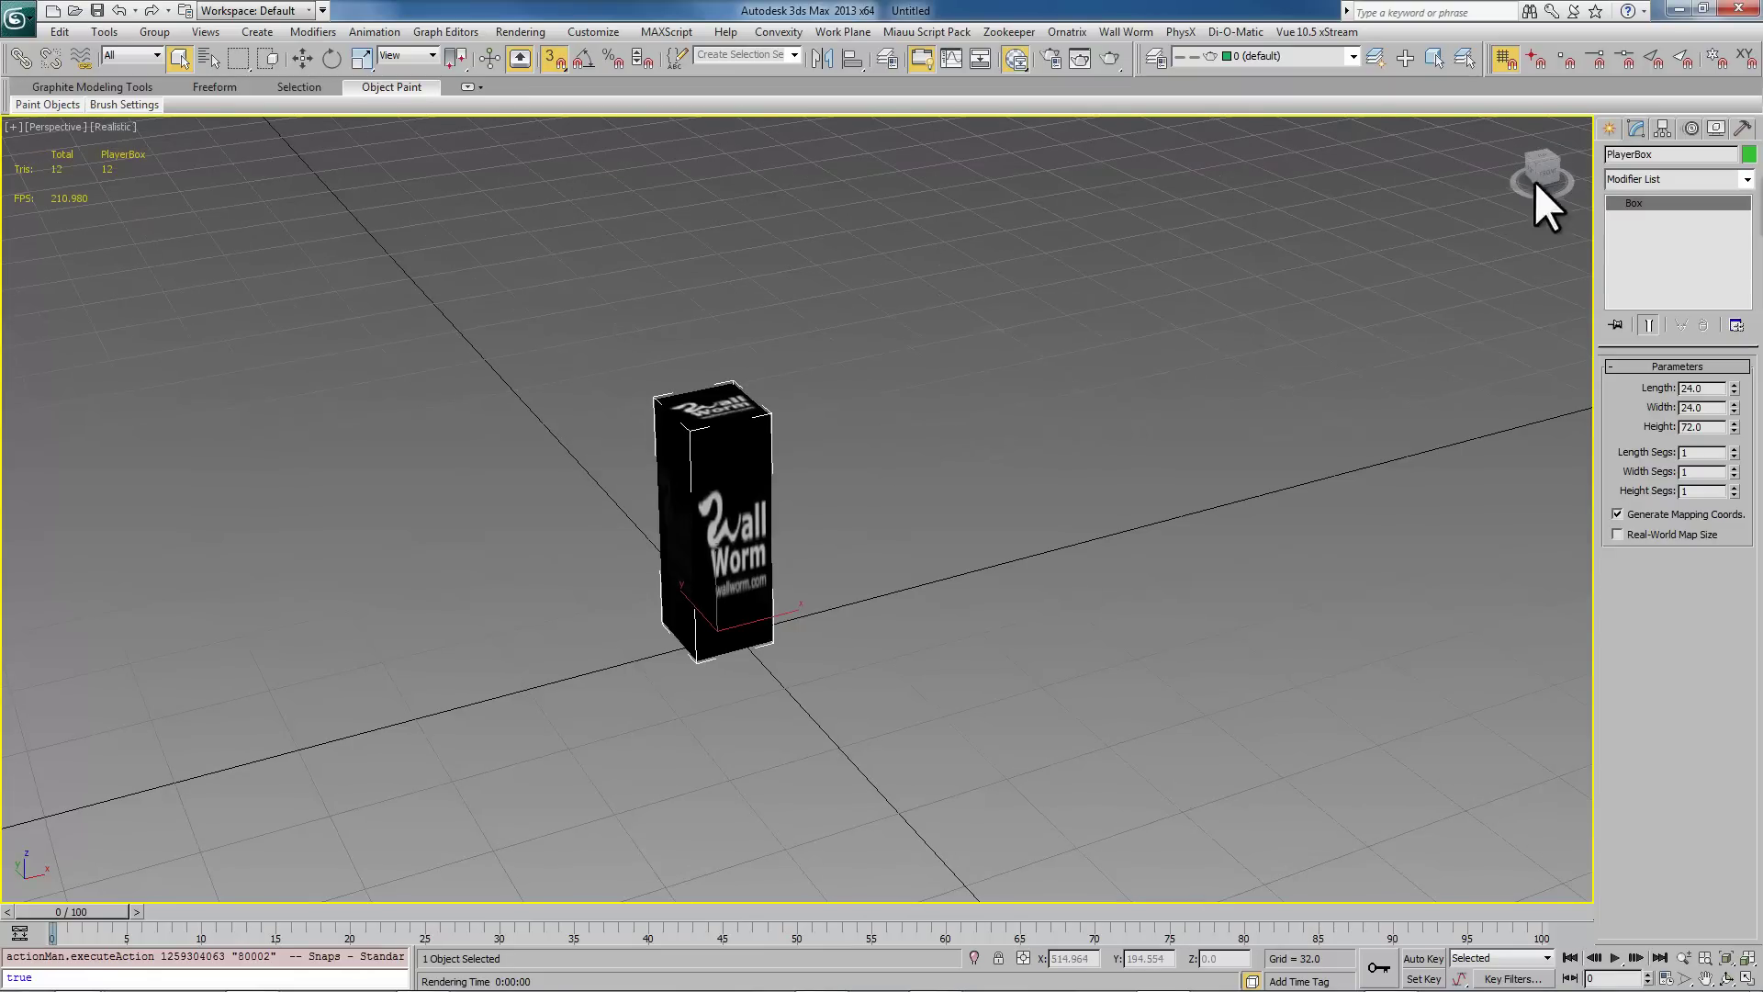
click(1610, 126)
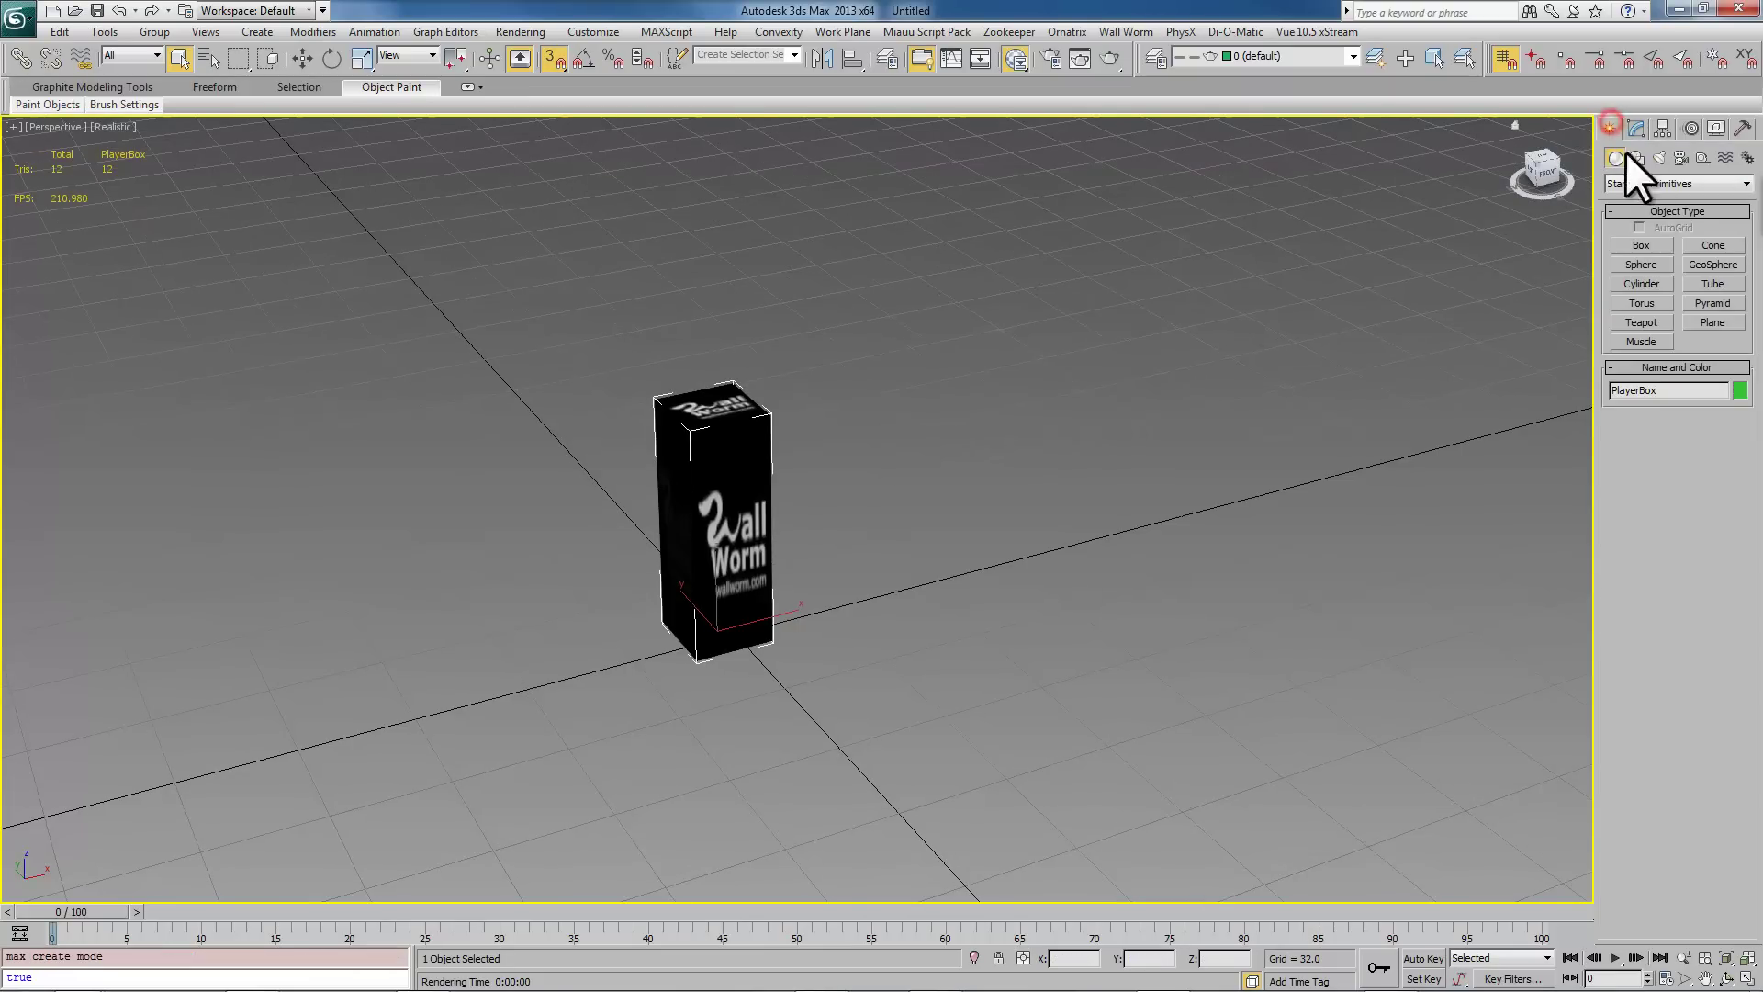
Step: Draw a 736 x 960 floor box on the grid, 32 units thick
click(1643, 242)
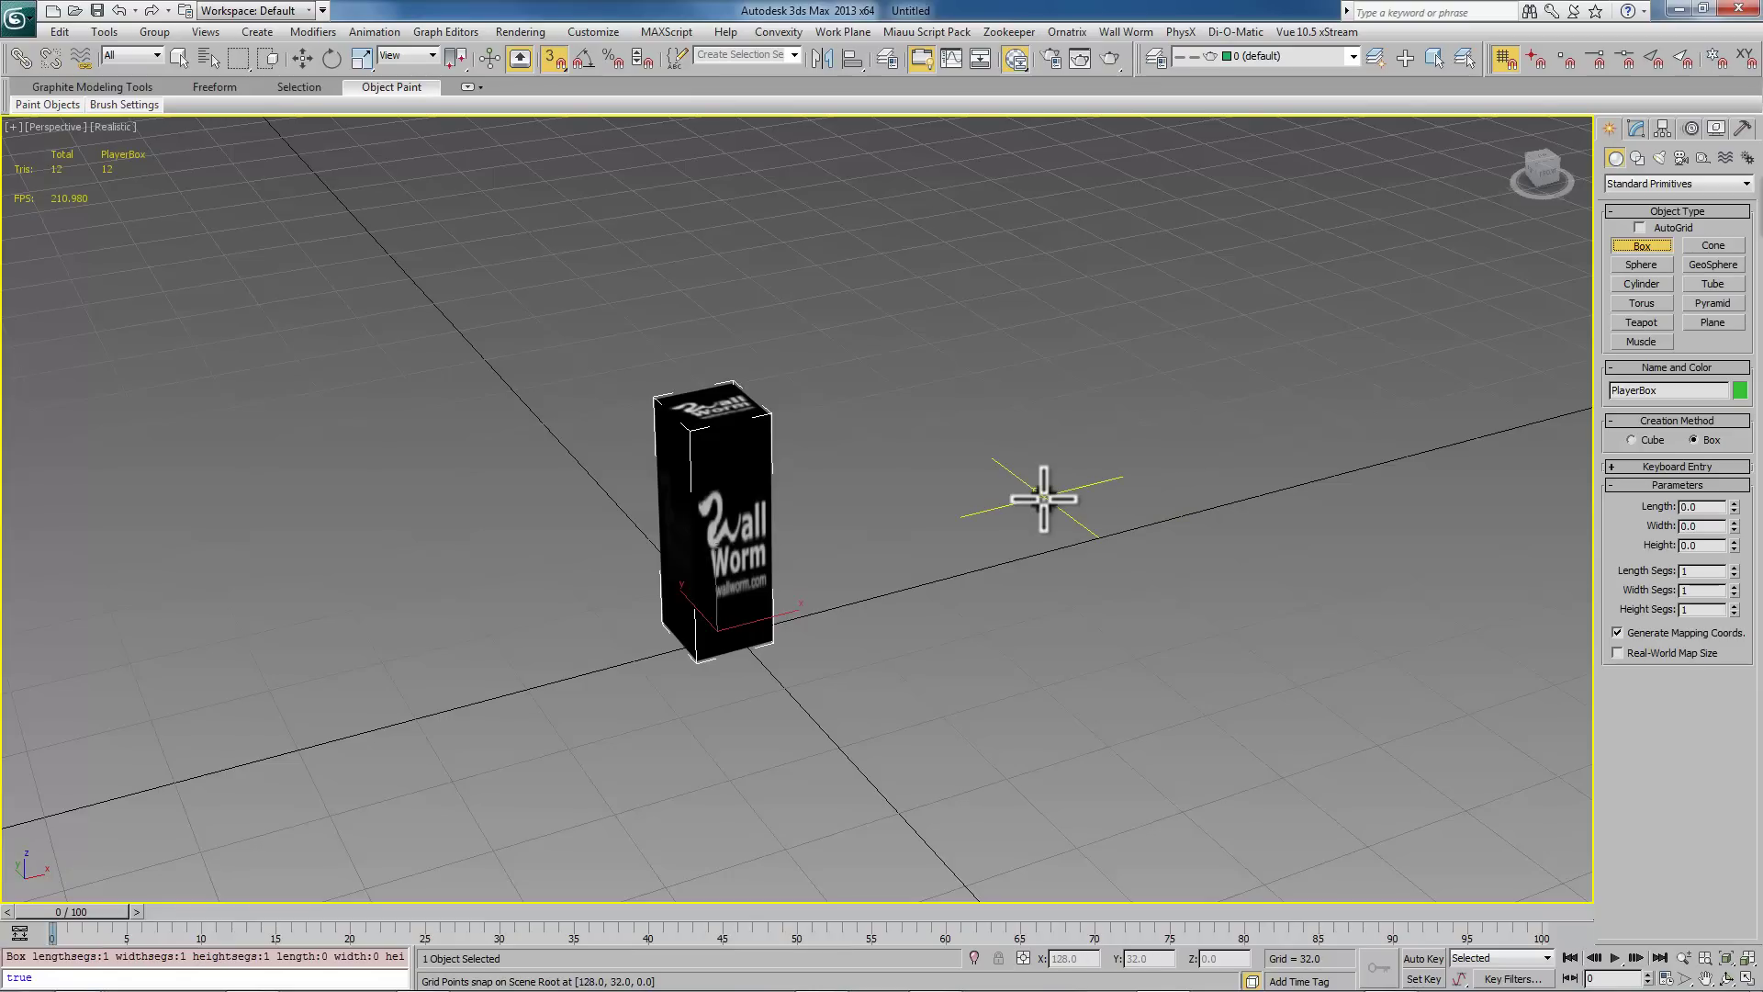
middle_drag(873, 432, 965, 390)
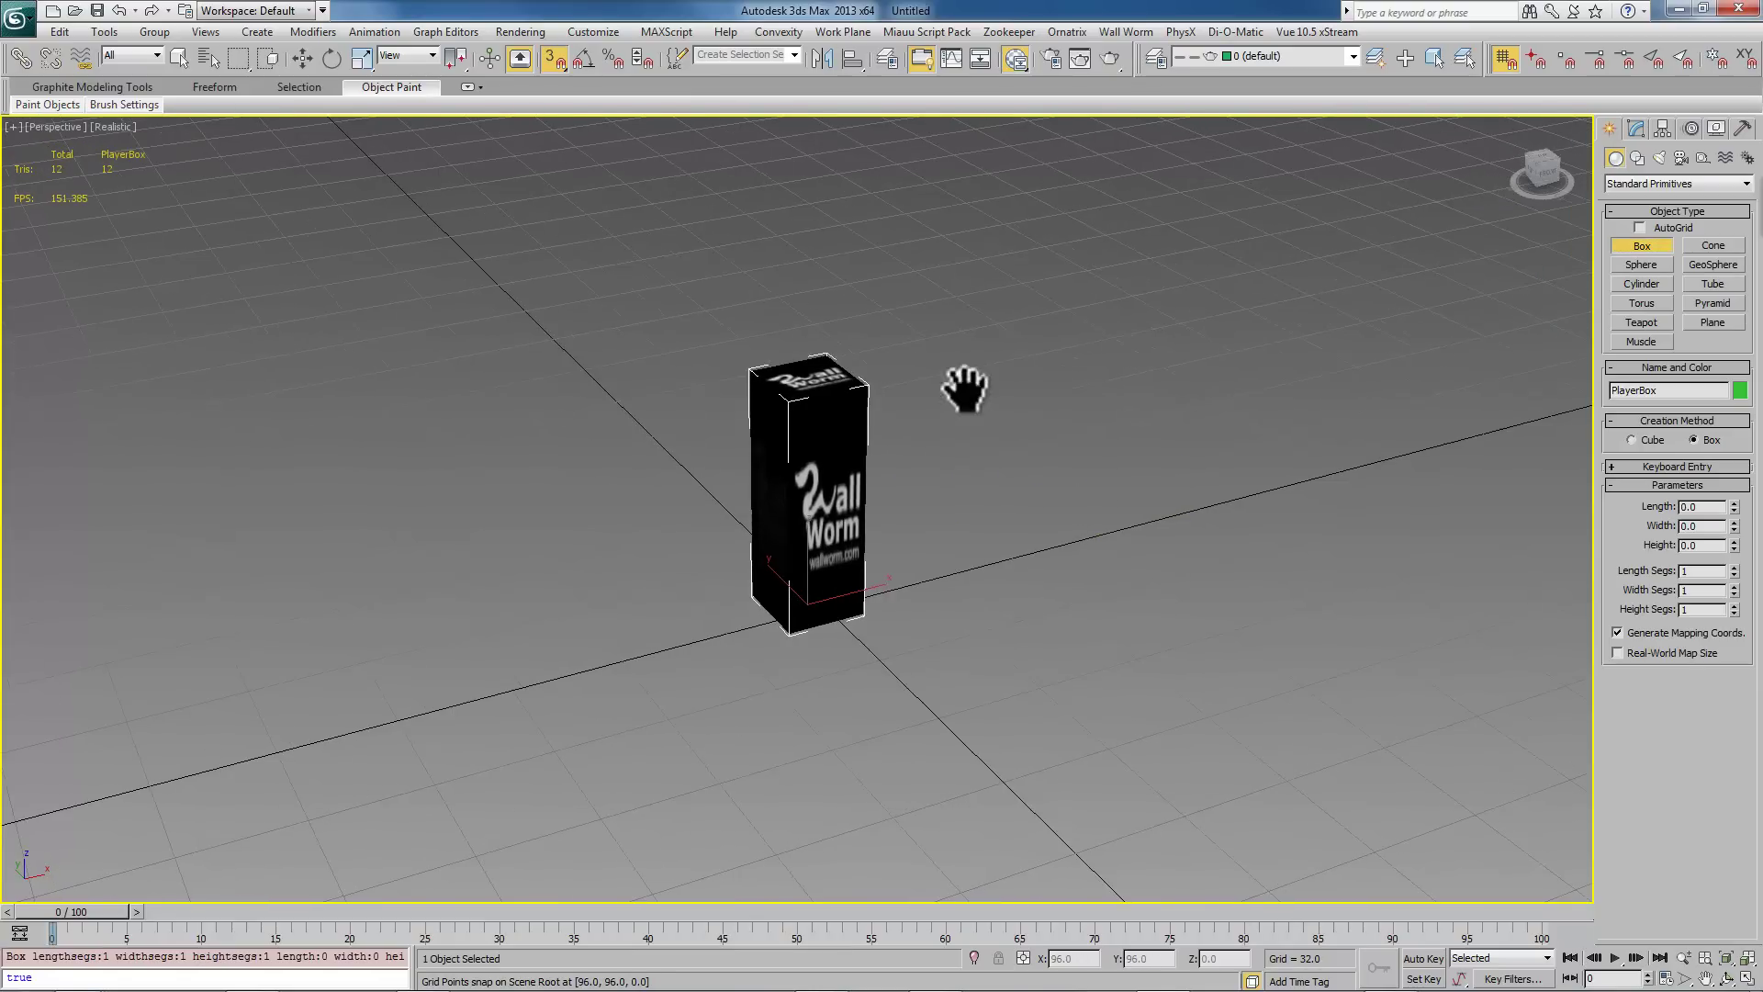
scroll(965, 389, down, 4)
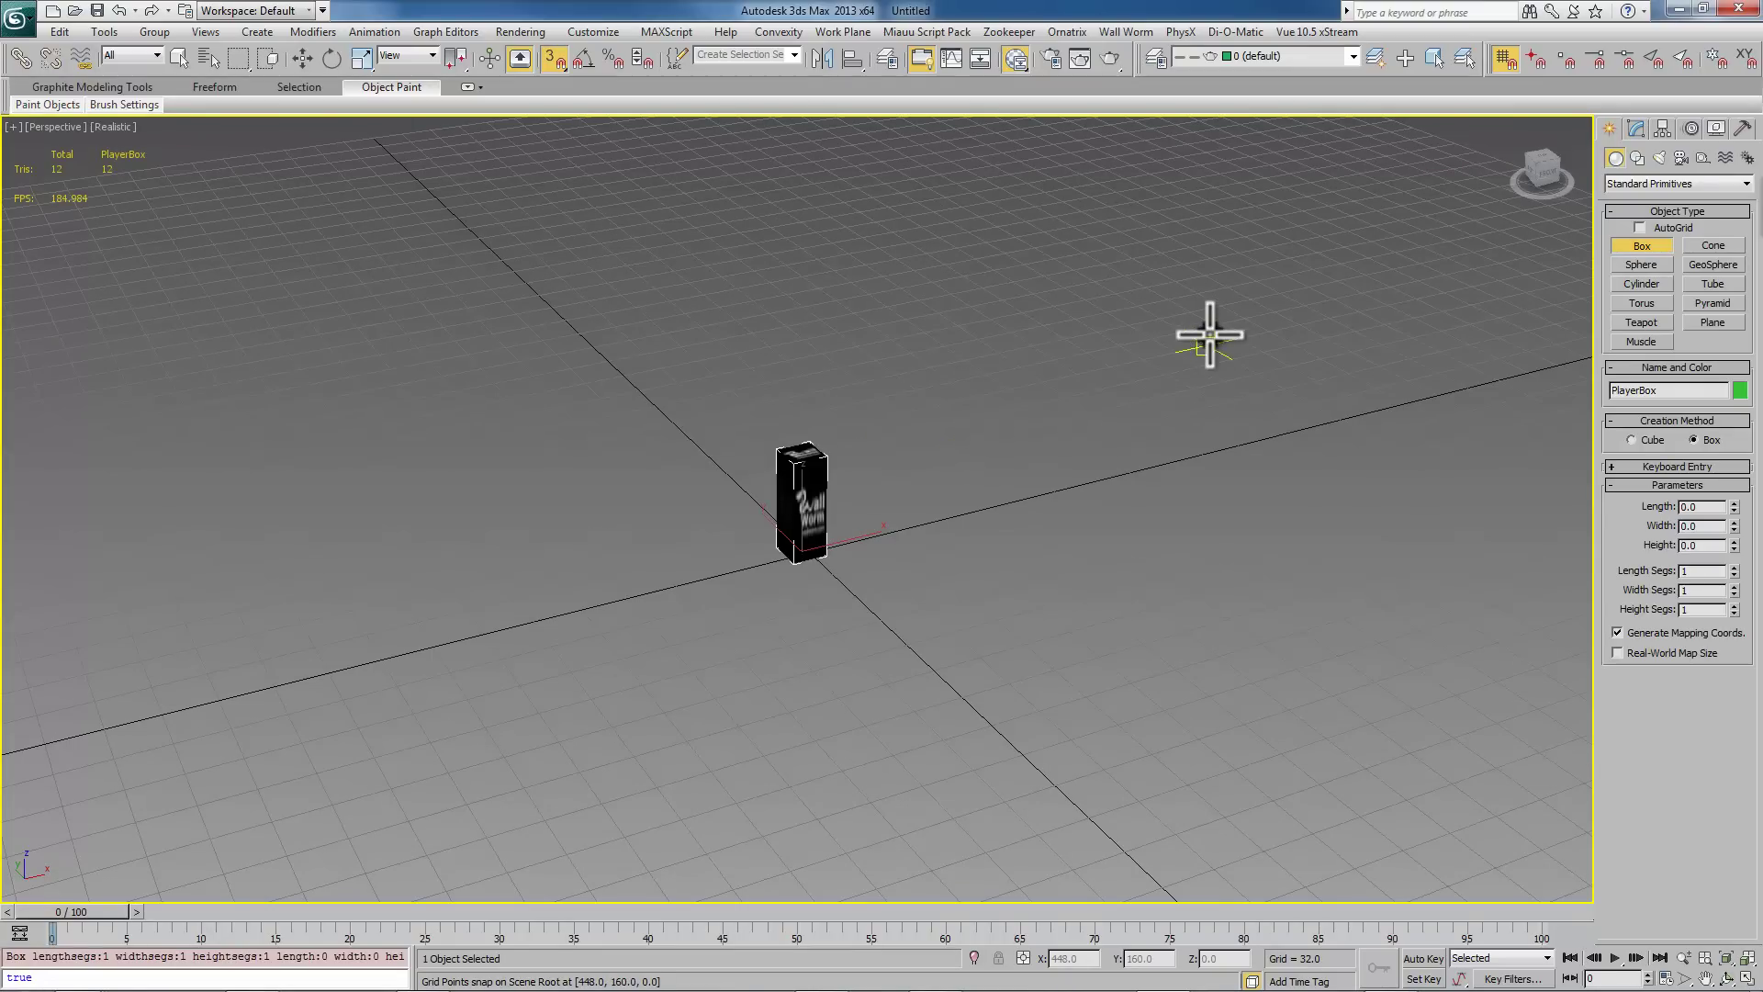
middle_drag(1133, 454, 1110, 464)
scroll(1110, 464, down, 2)
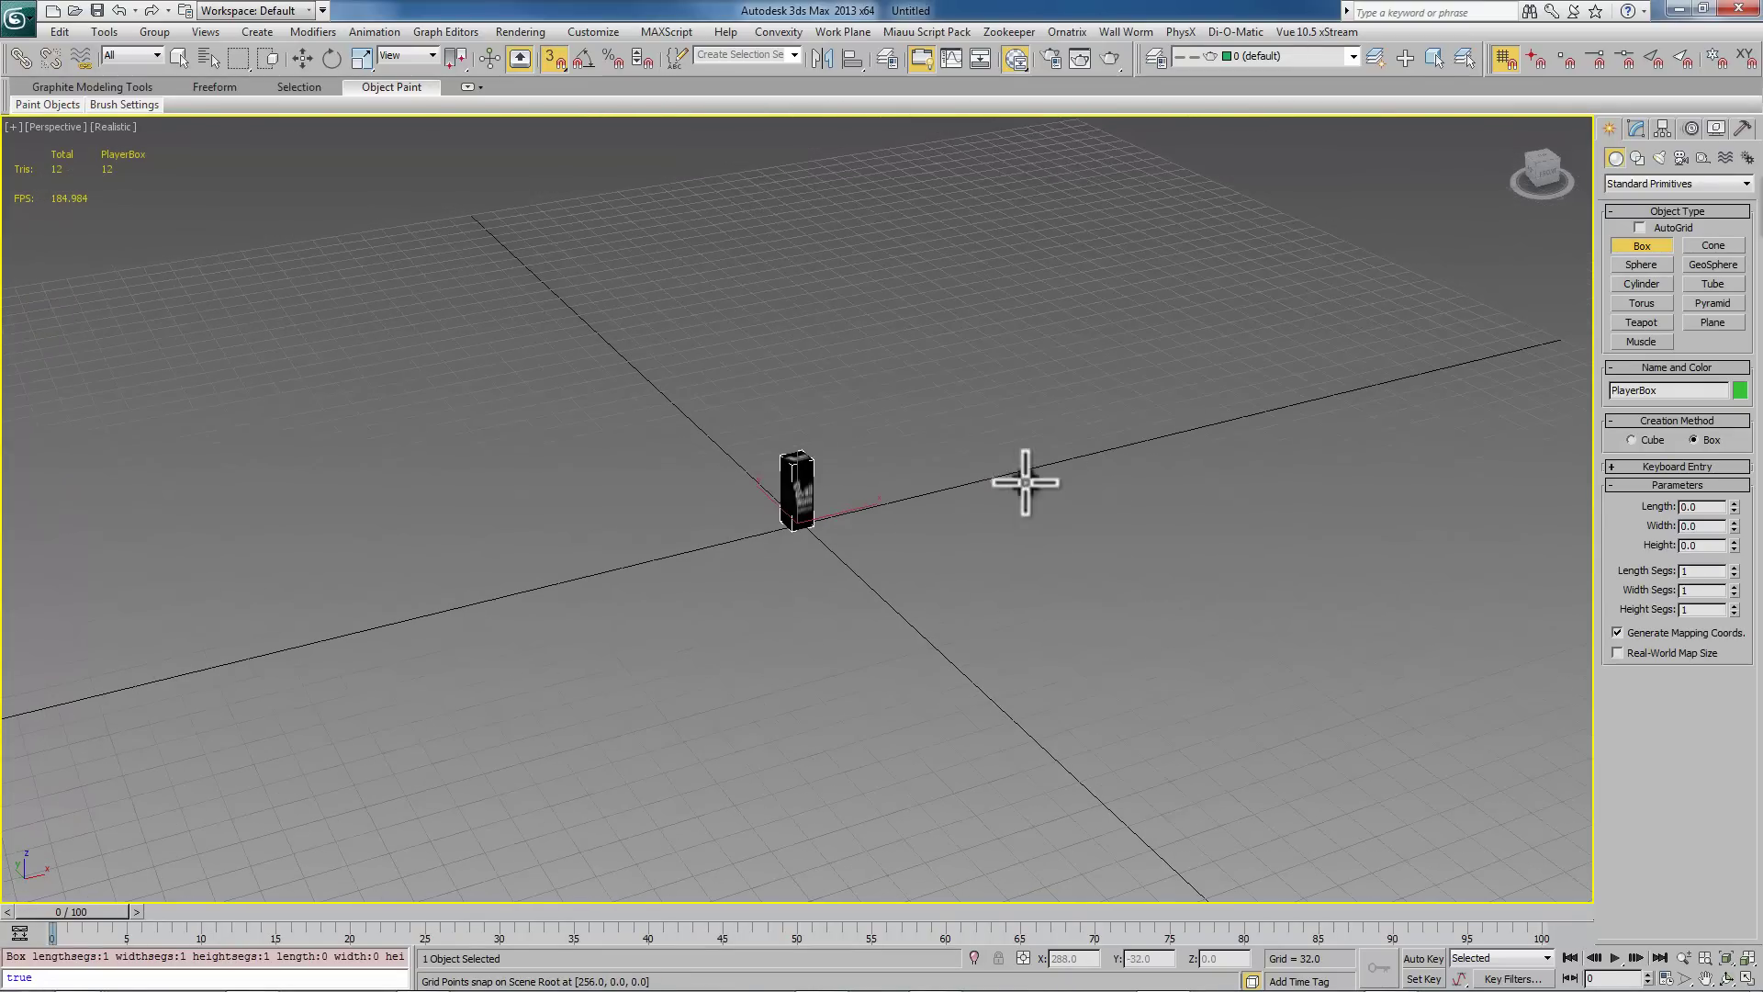
drag(258, 460, 1436, 582)
click(258, 460)
Step: Draw the back wall box along the floor edge and set its height to 256
drag(258, 460, 1015, 295)
click(966, 129)
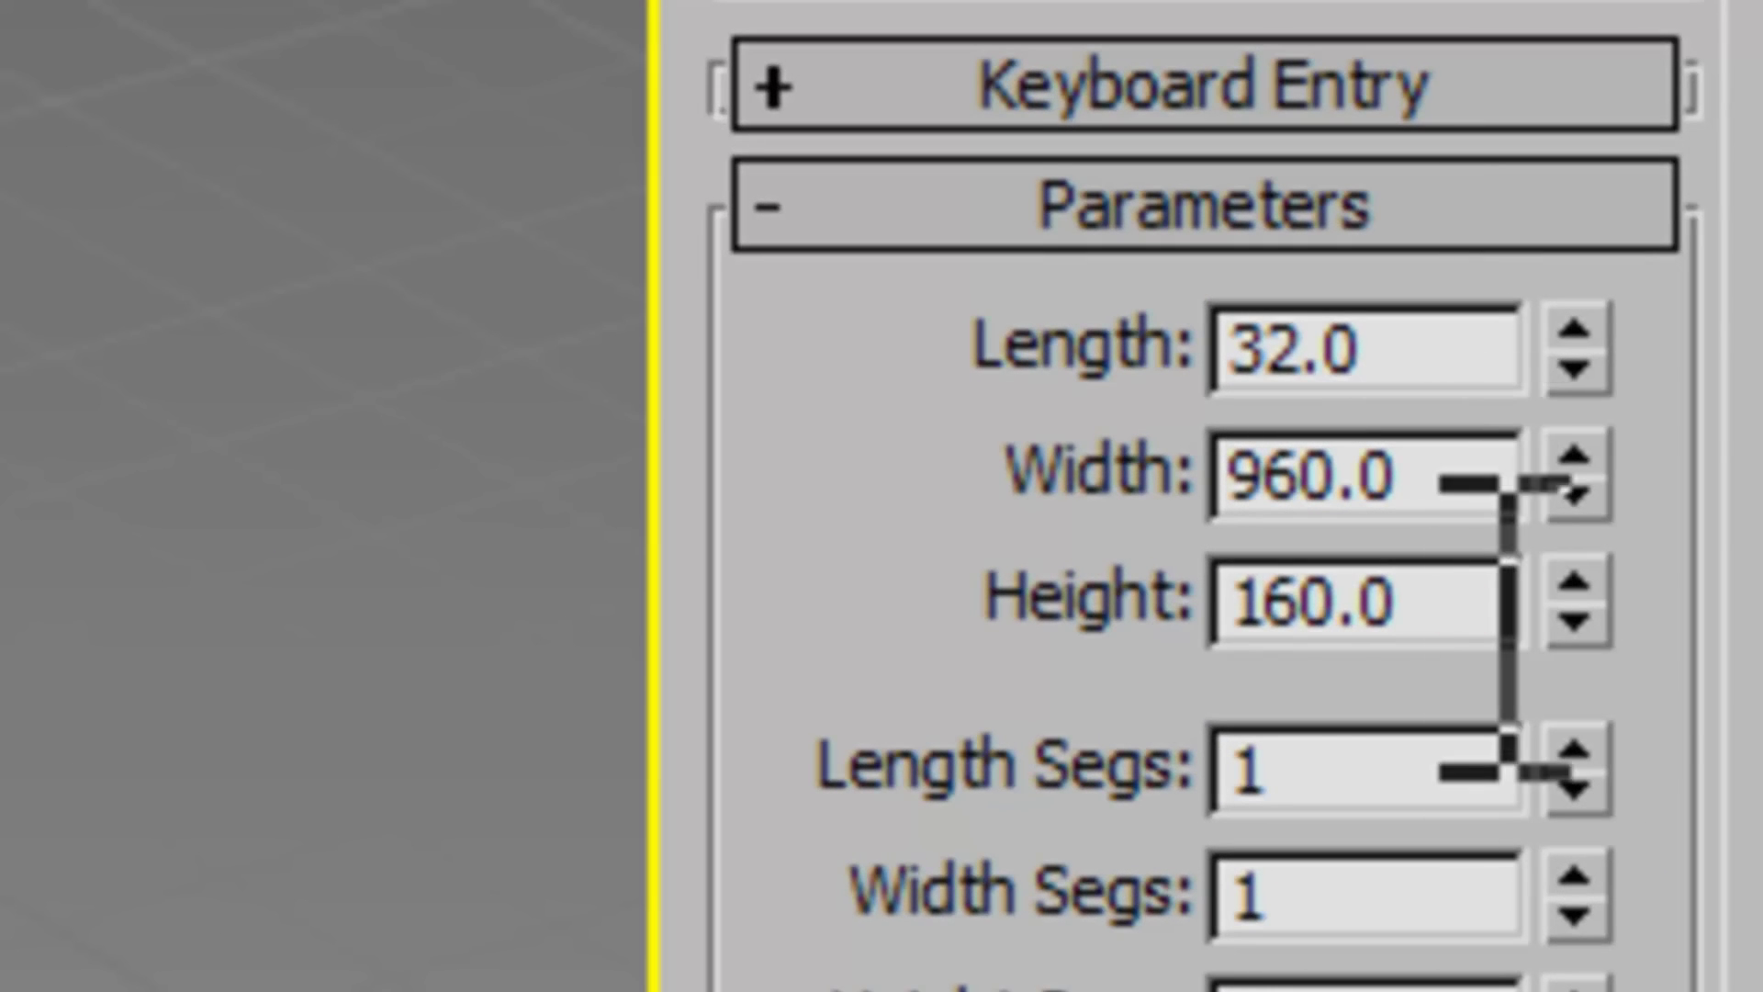
double_click(1565, 576)
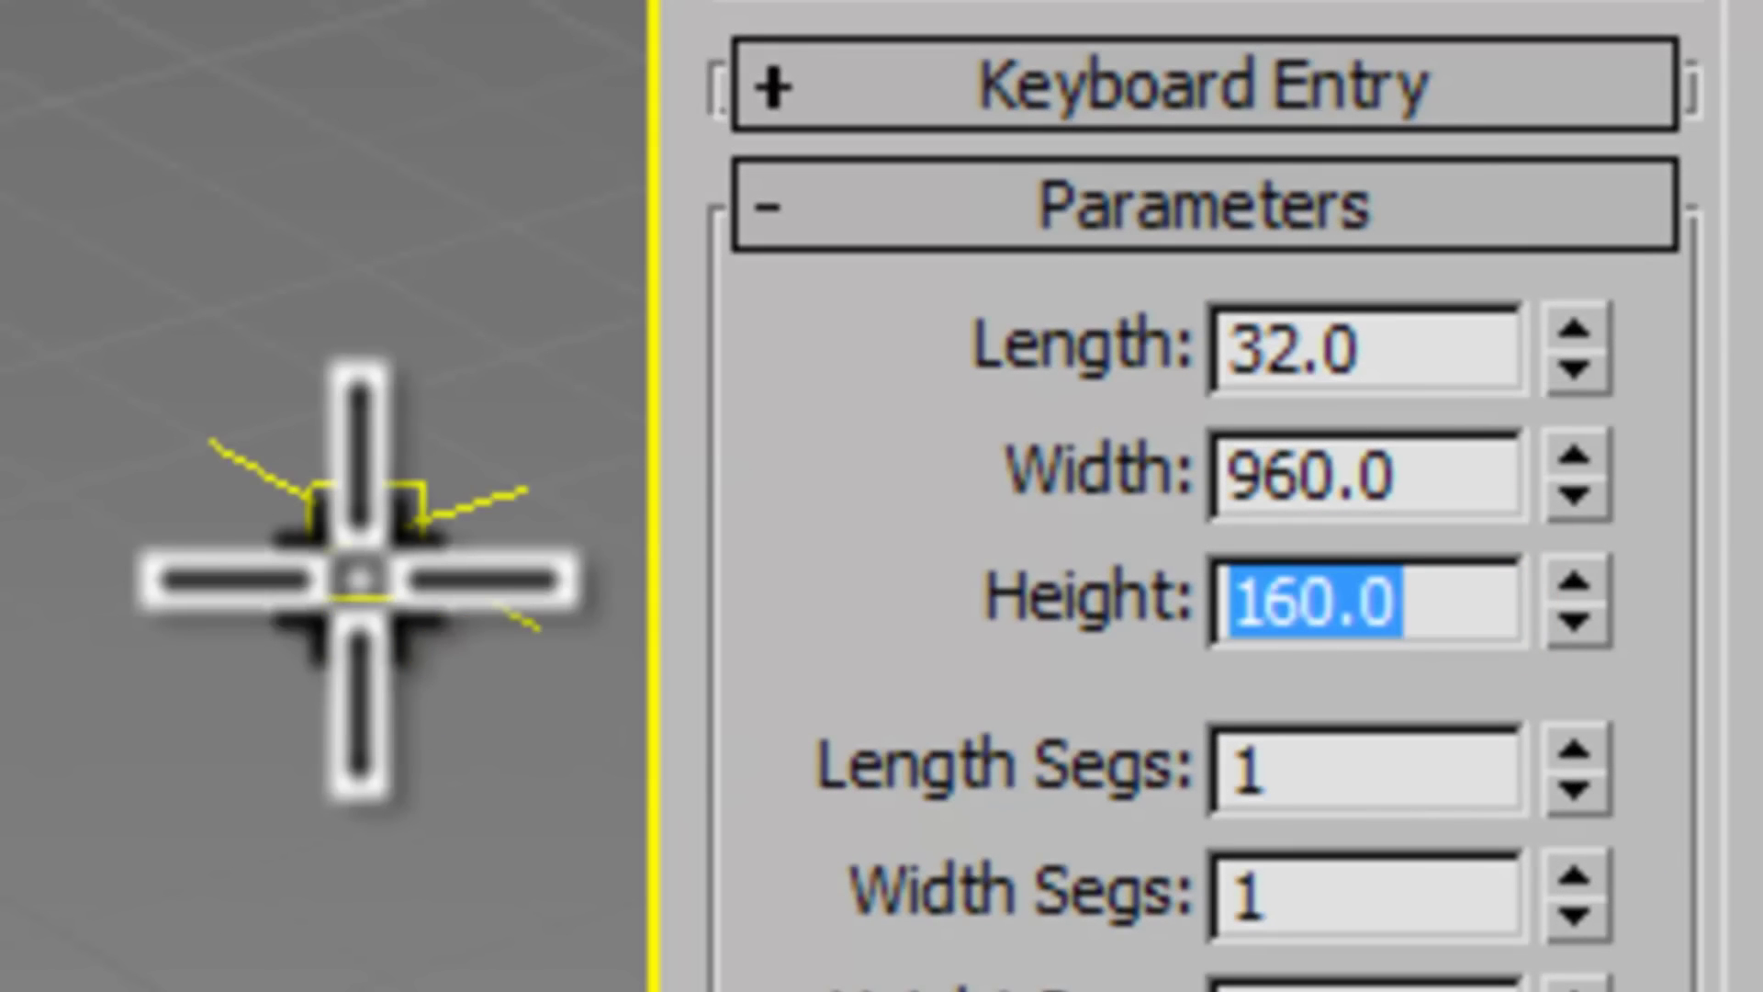
text(256)
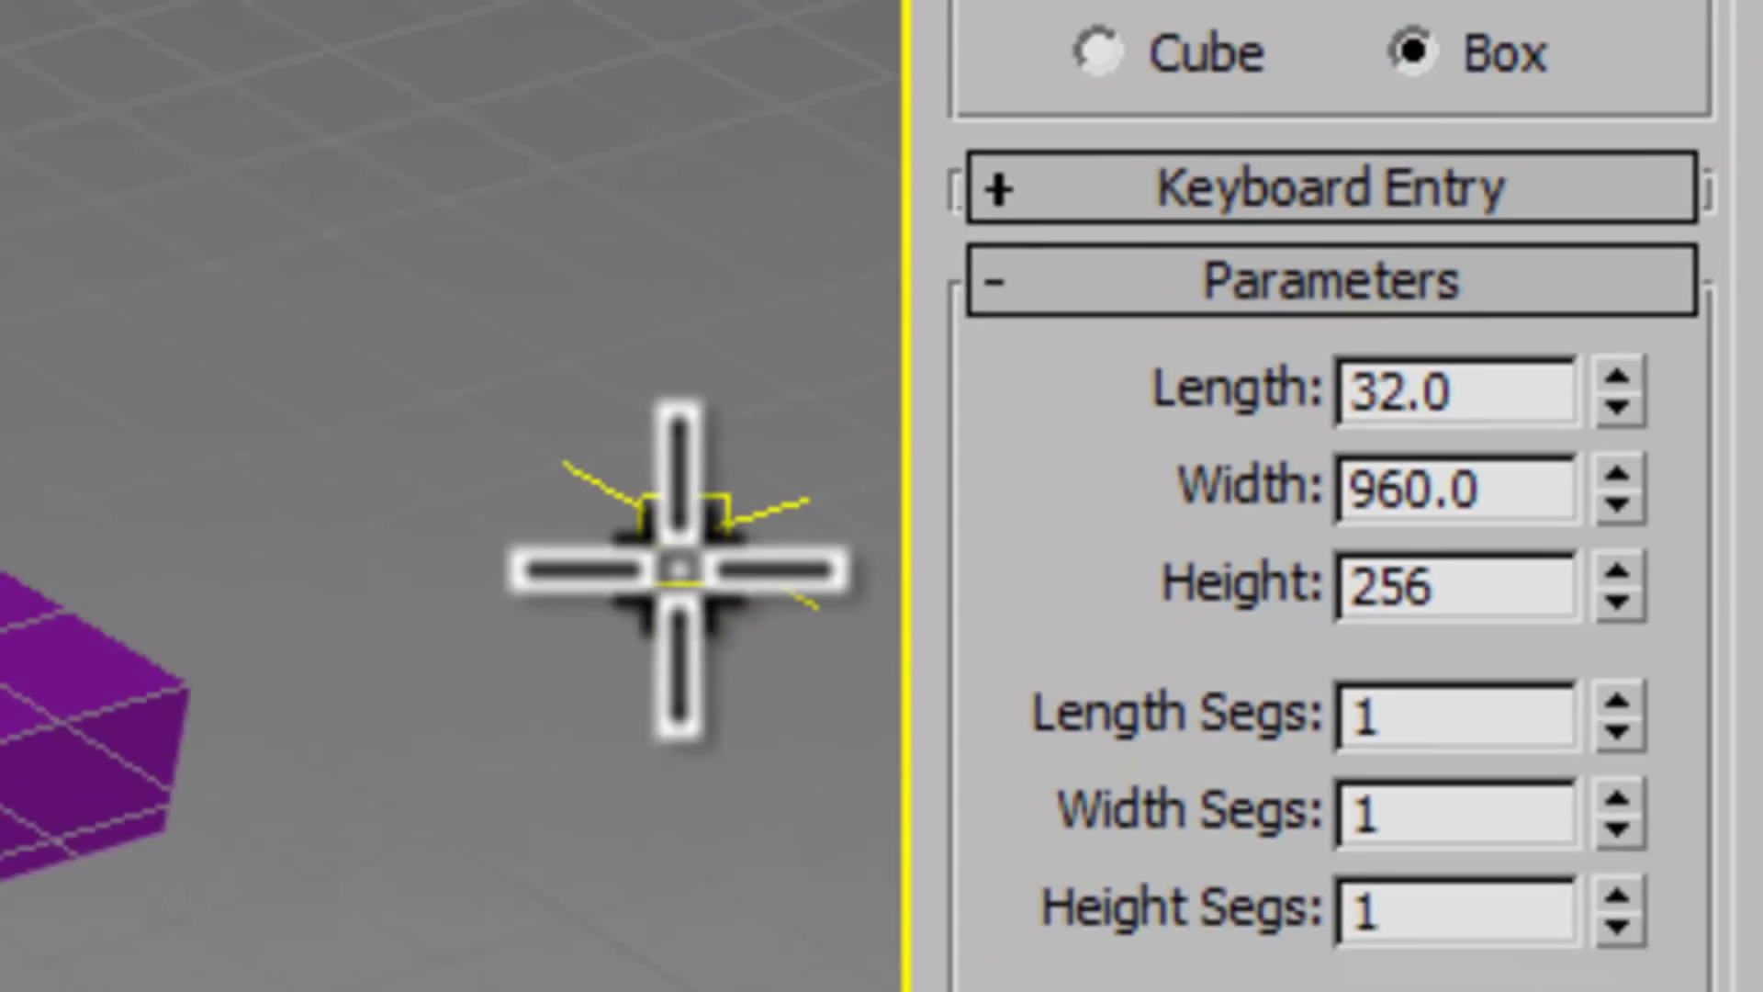
key(Return)
Step: Draw the right, left and front wall boxes along the floor edges, each 256 units tall
middle_drag(1148, 314, 823, 417)
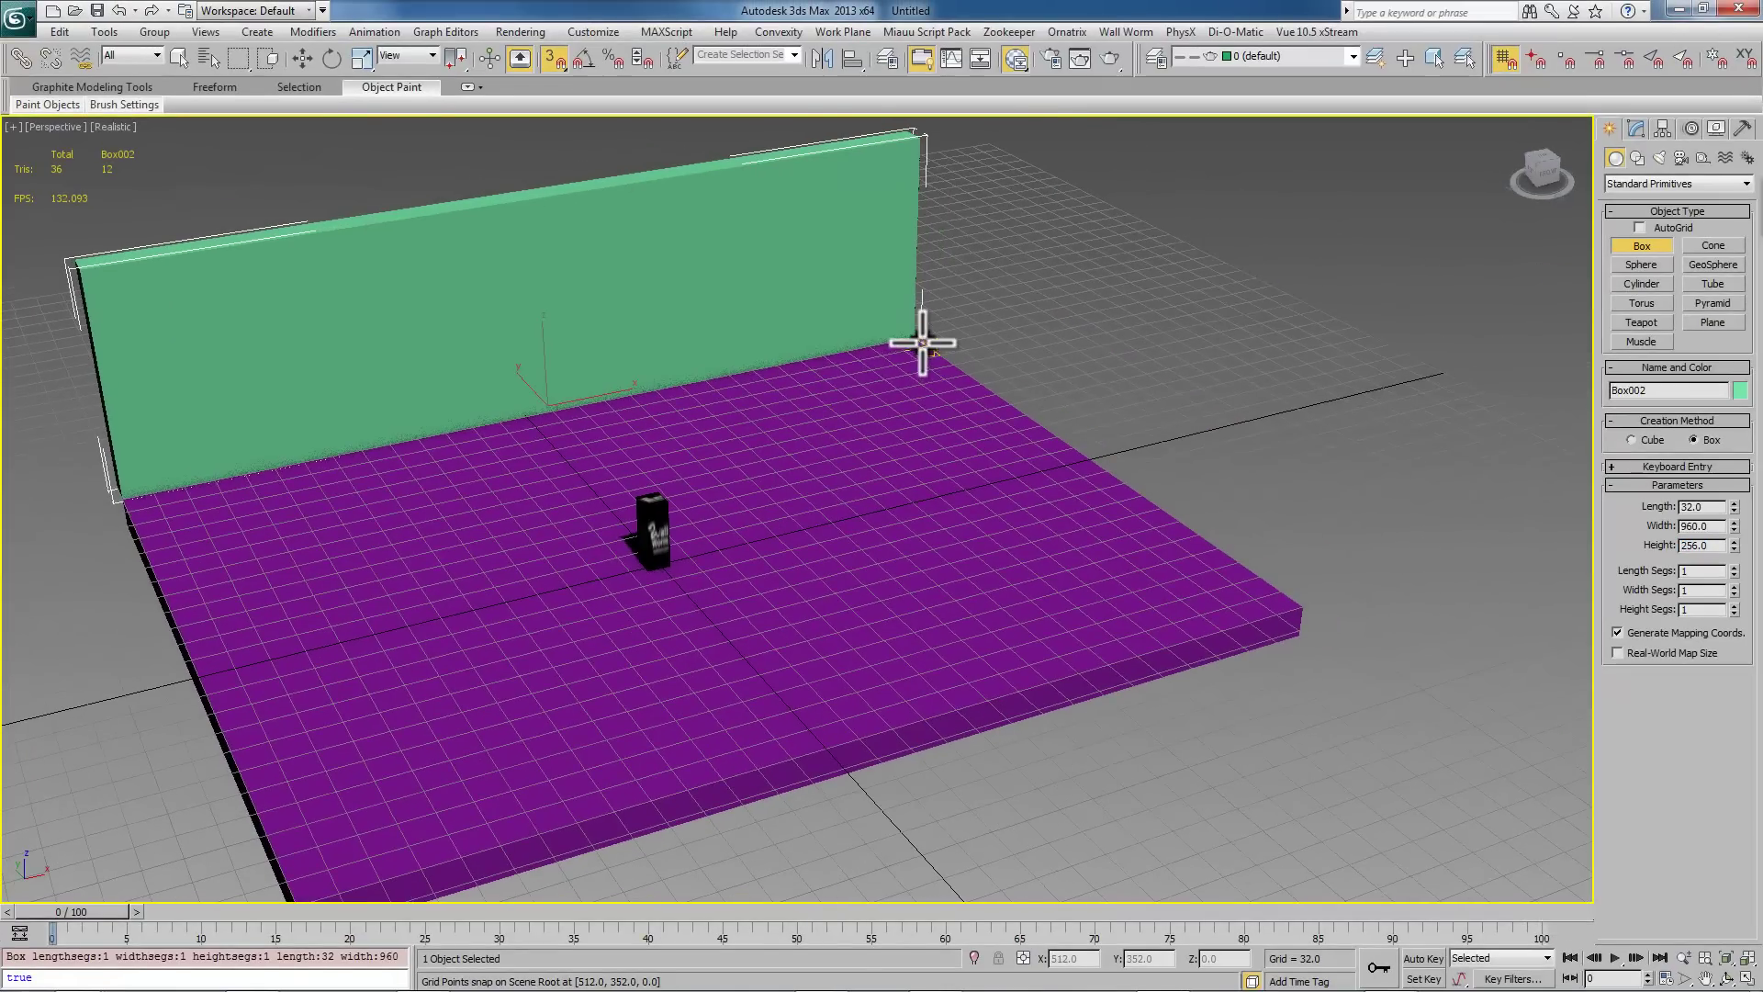
drag(918, 334, 1322, 602)
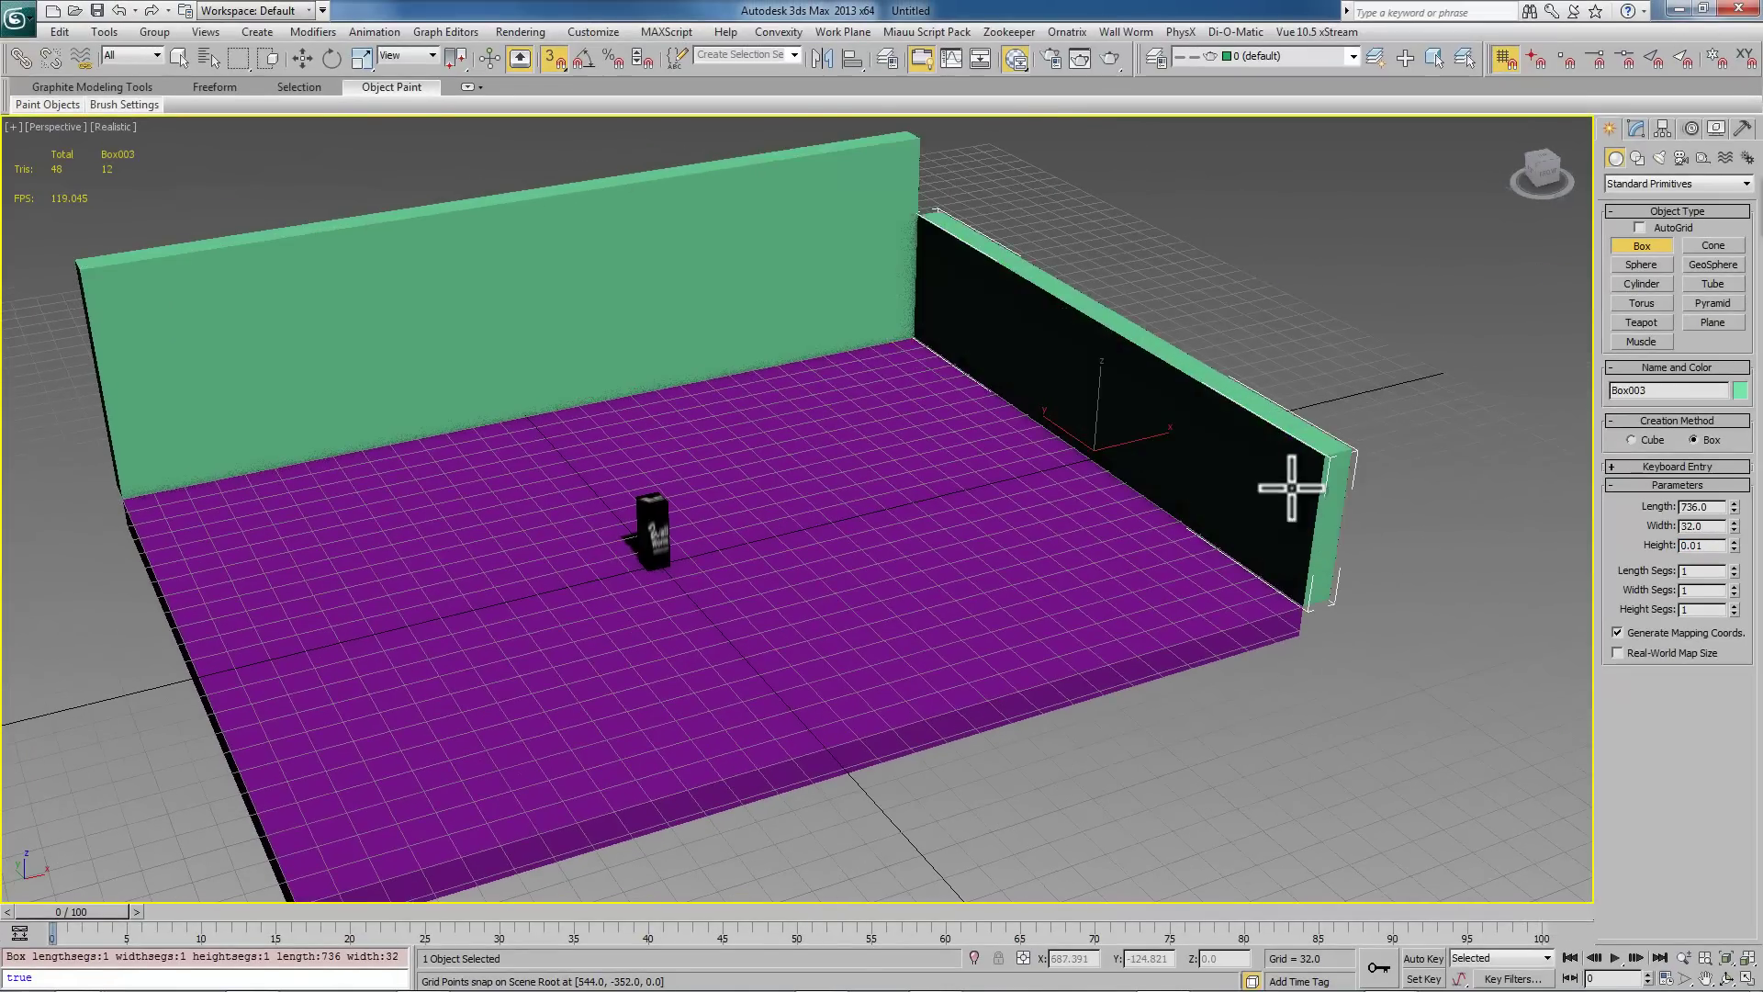
click(1292, 390)
middle_drag(231, 449, 405, 394)
drag(405, 394, 1542, 504)
click(476, 542)
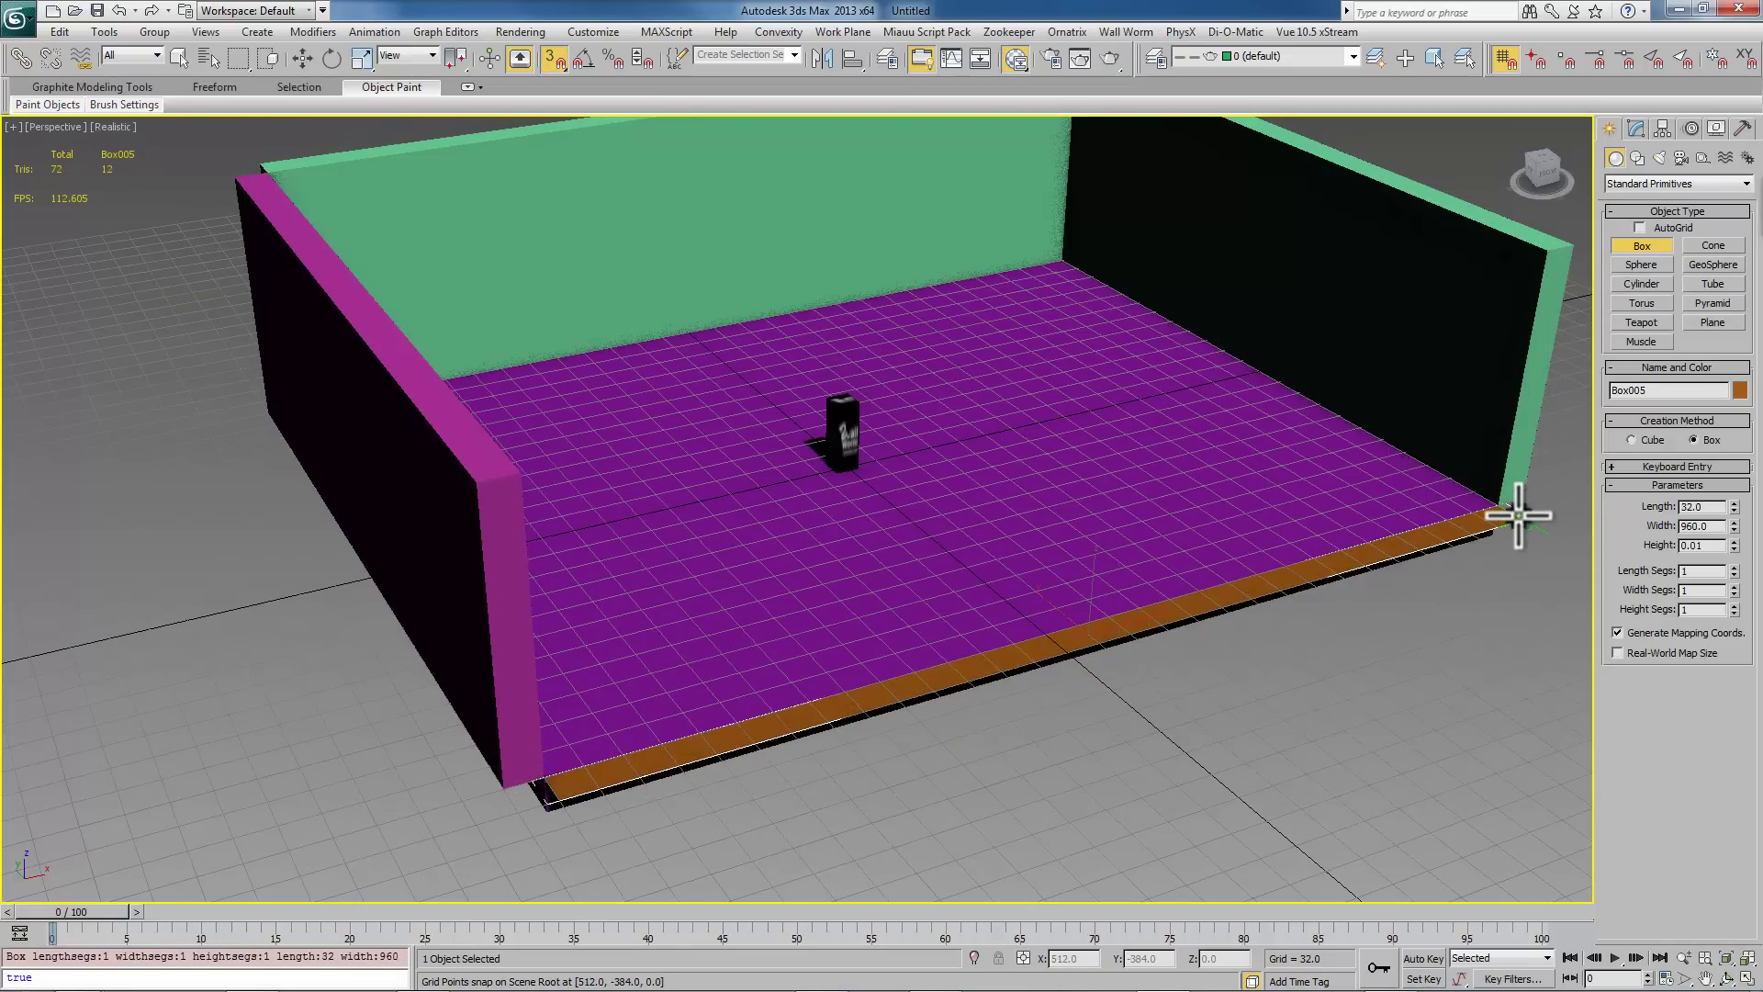
click(1550, 216)
click(1547, 179)
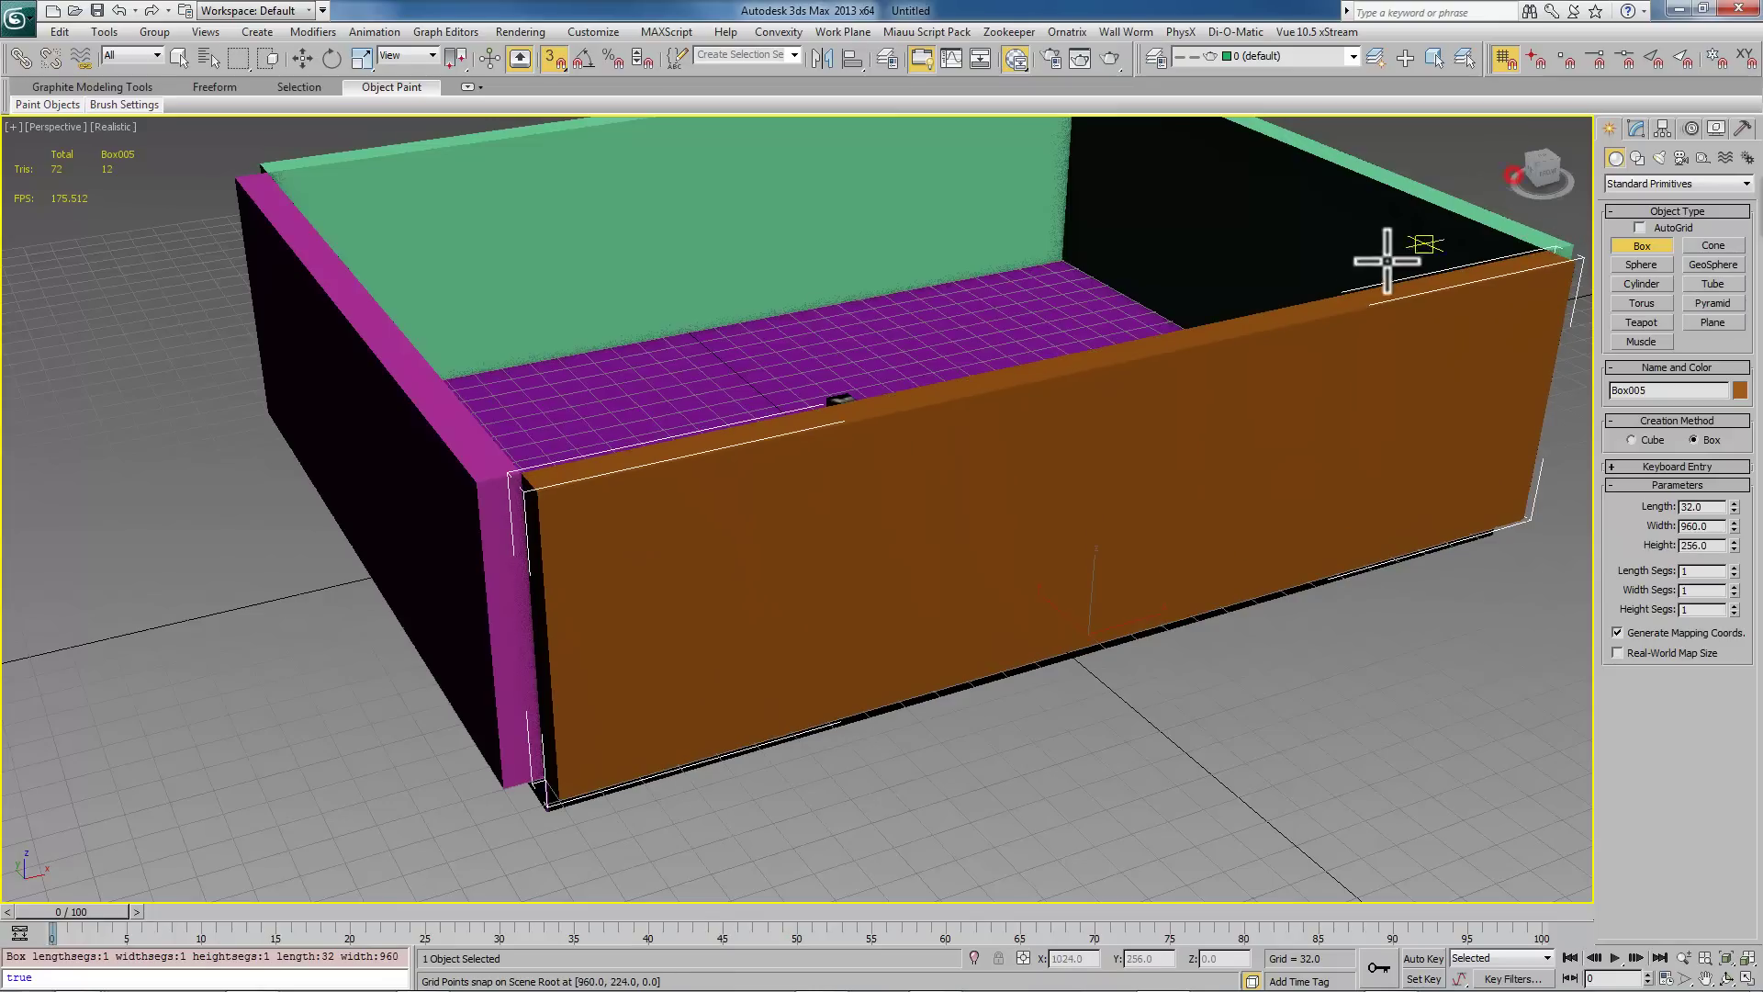
middle_drag(1357, 267, 1240, 444)
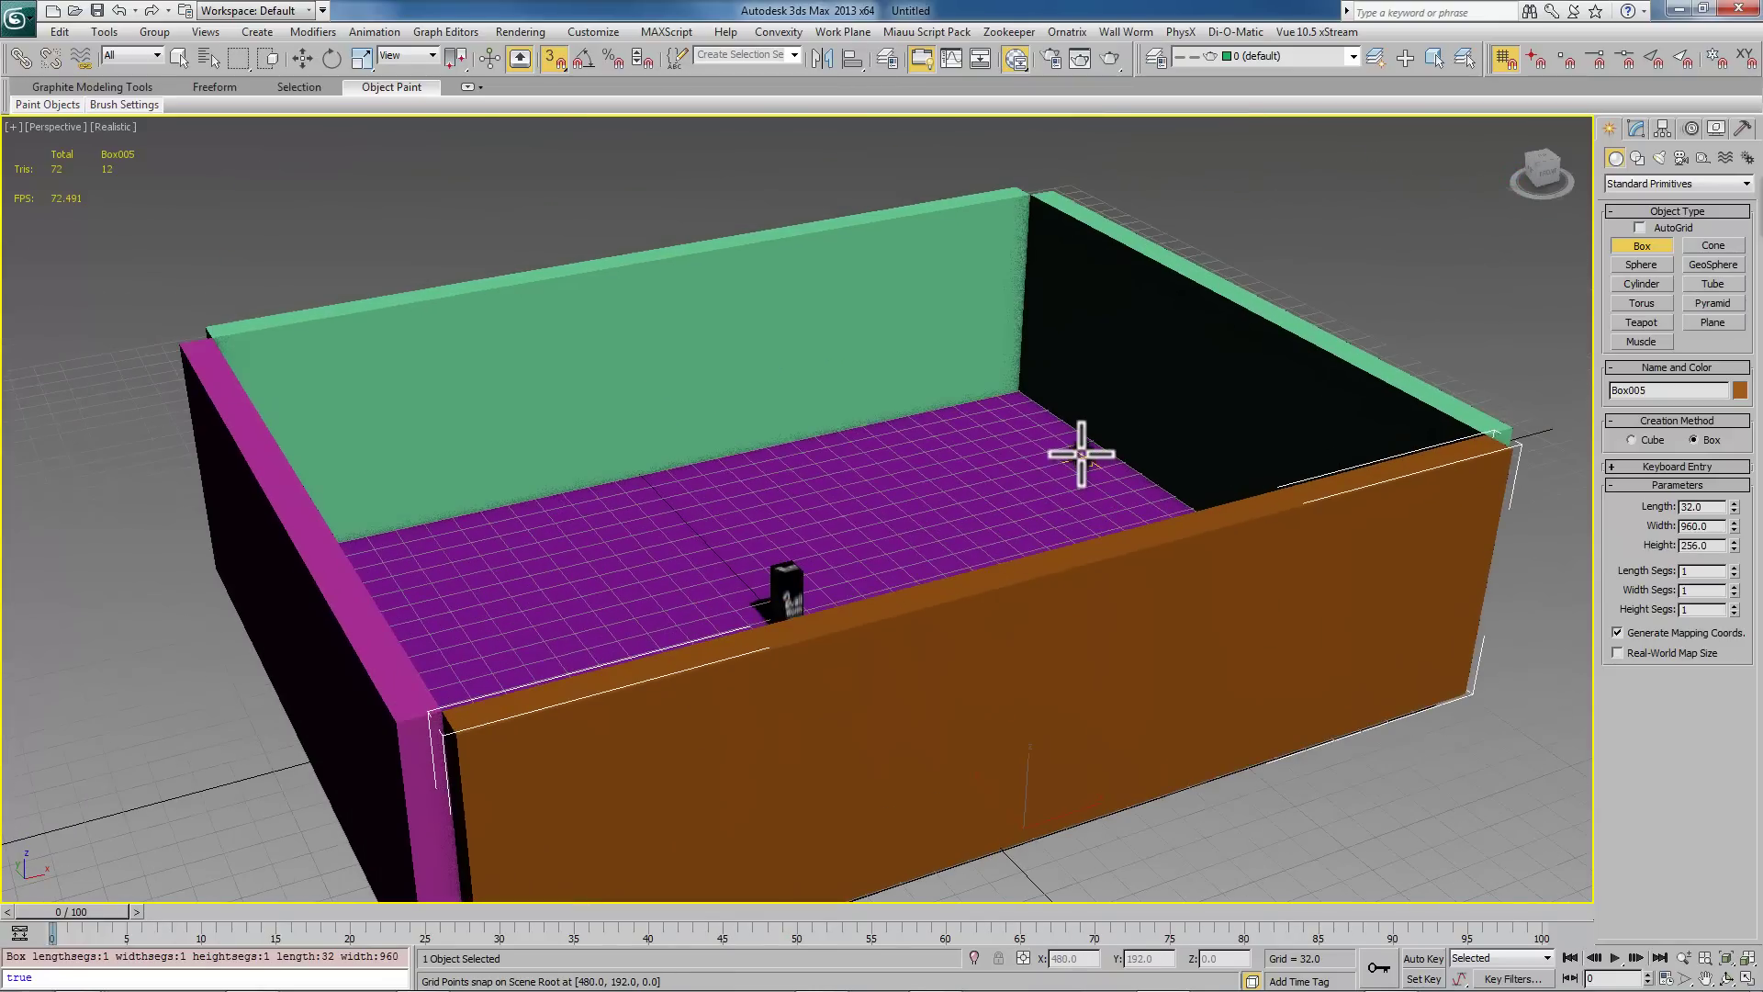
scroll(1079, 457, up, 5)
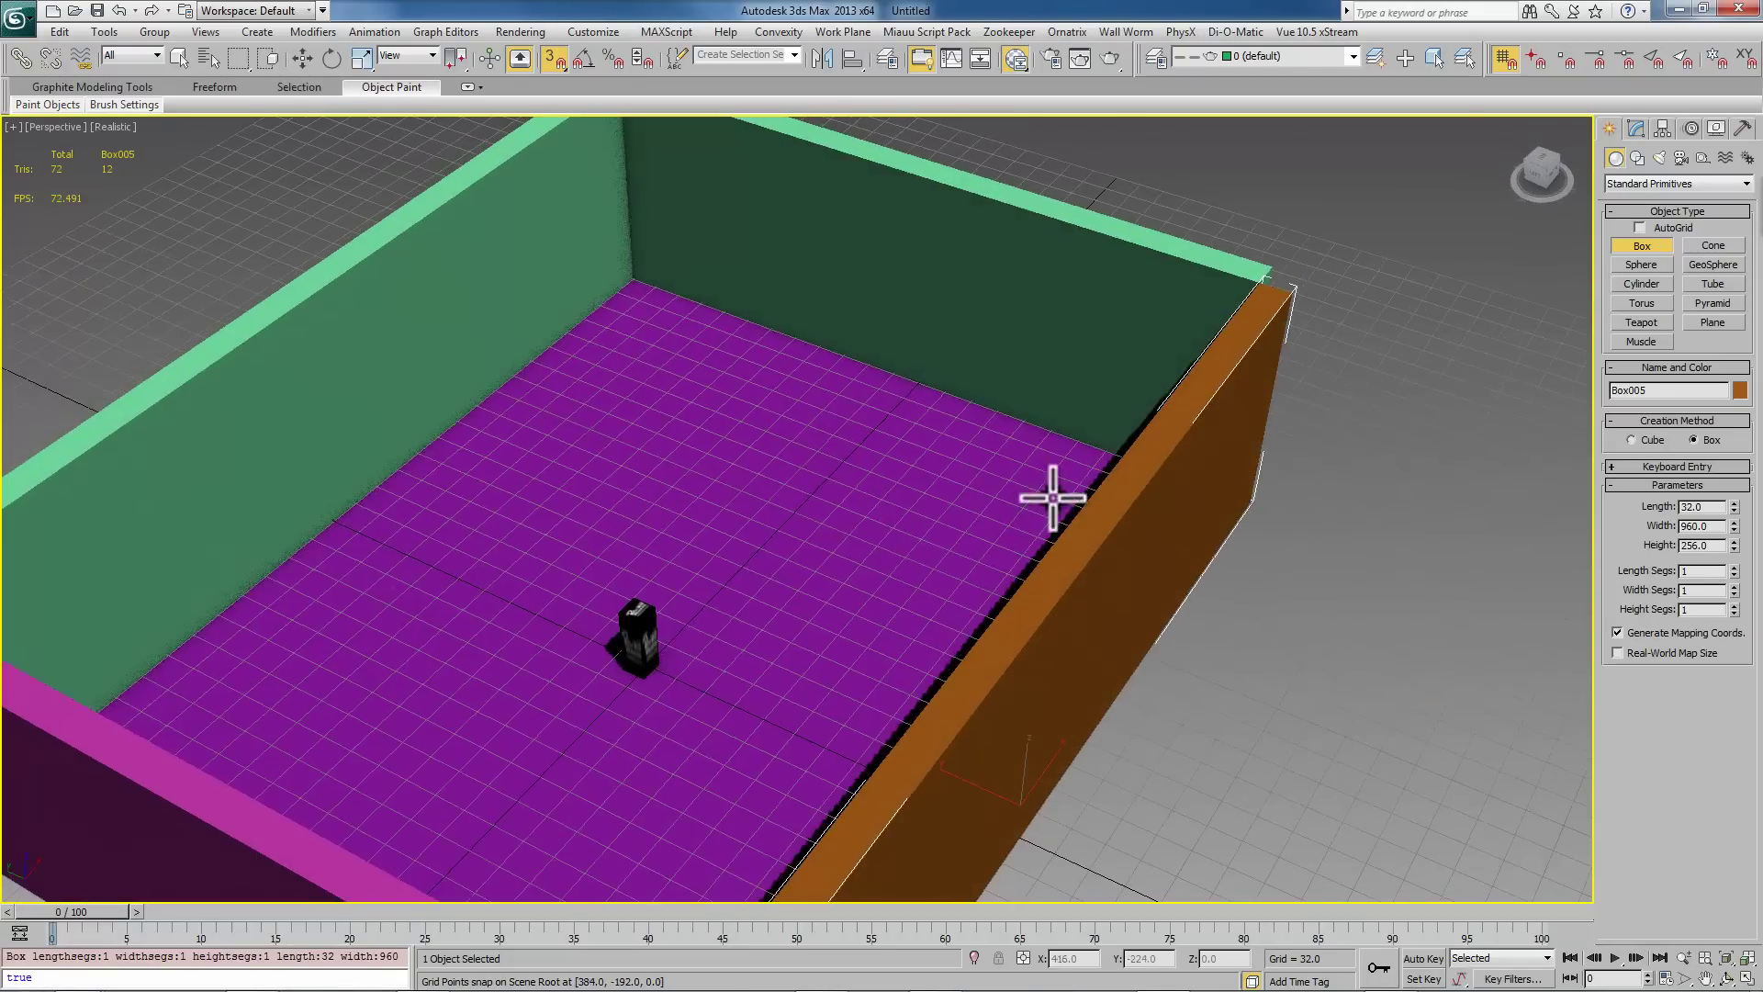
scroll(1053, 497, down, 5)
middle_drag(1066, 389, 984, 422)
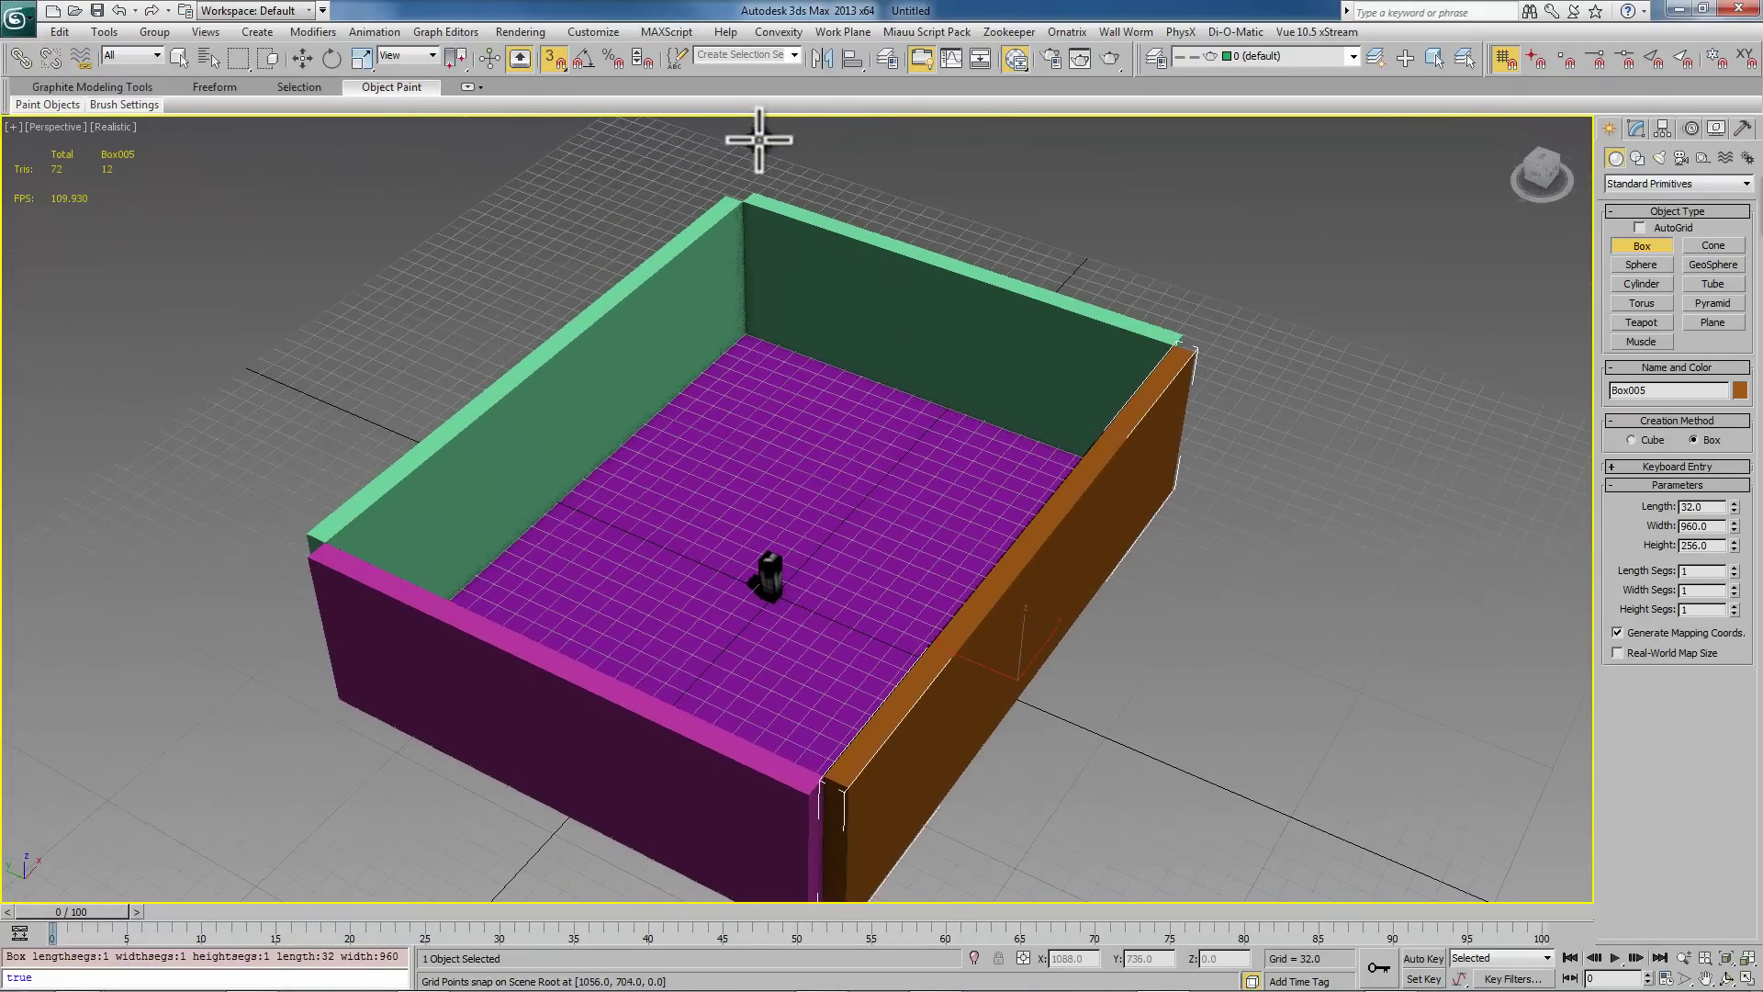
Step: With vertex snap on, draw a 736 x 960 ceiling box across the wall tops, 64 units high
click(1564, 59)
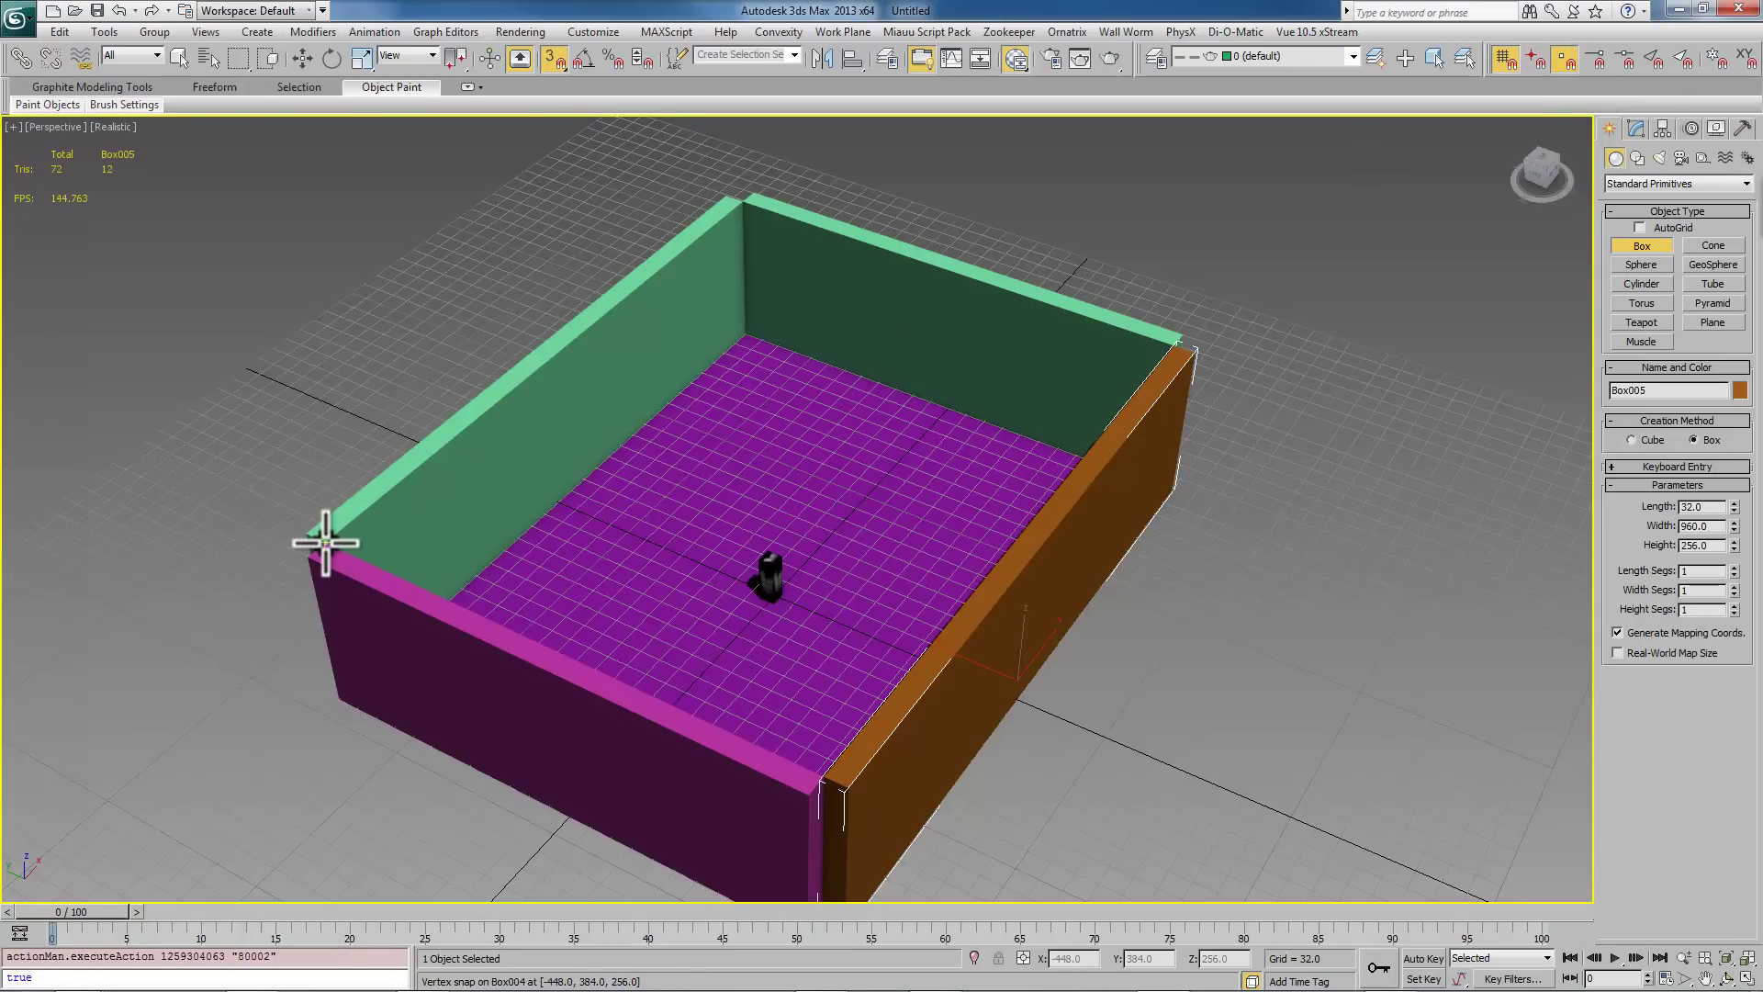
drag(315, 539, 1169, 349)
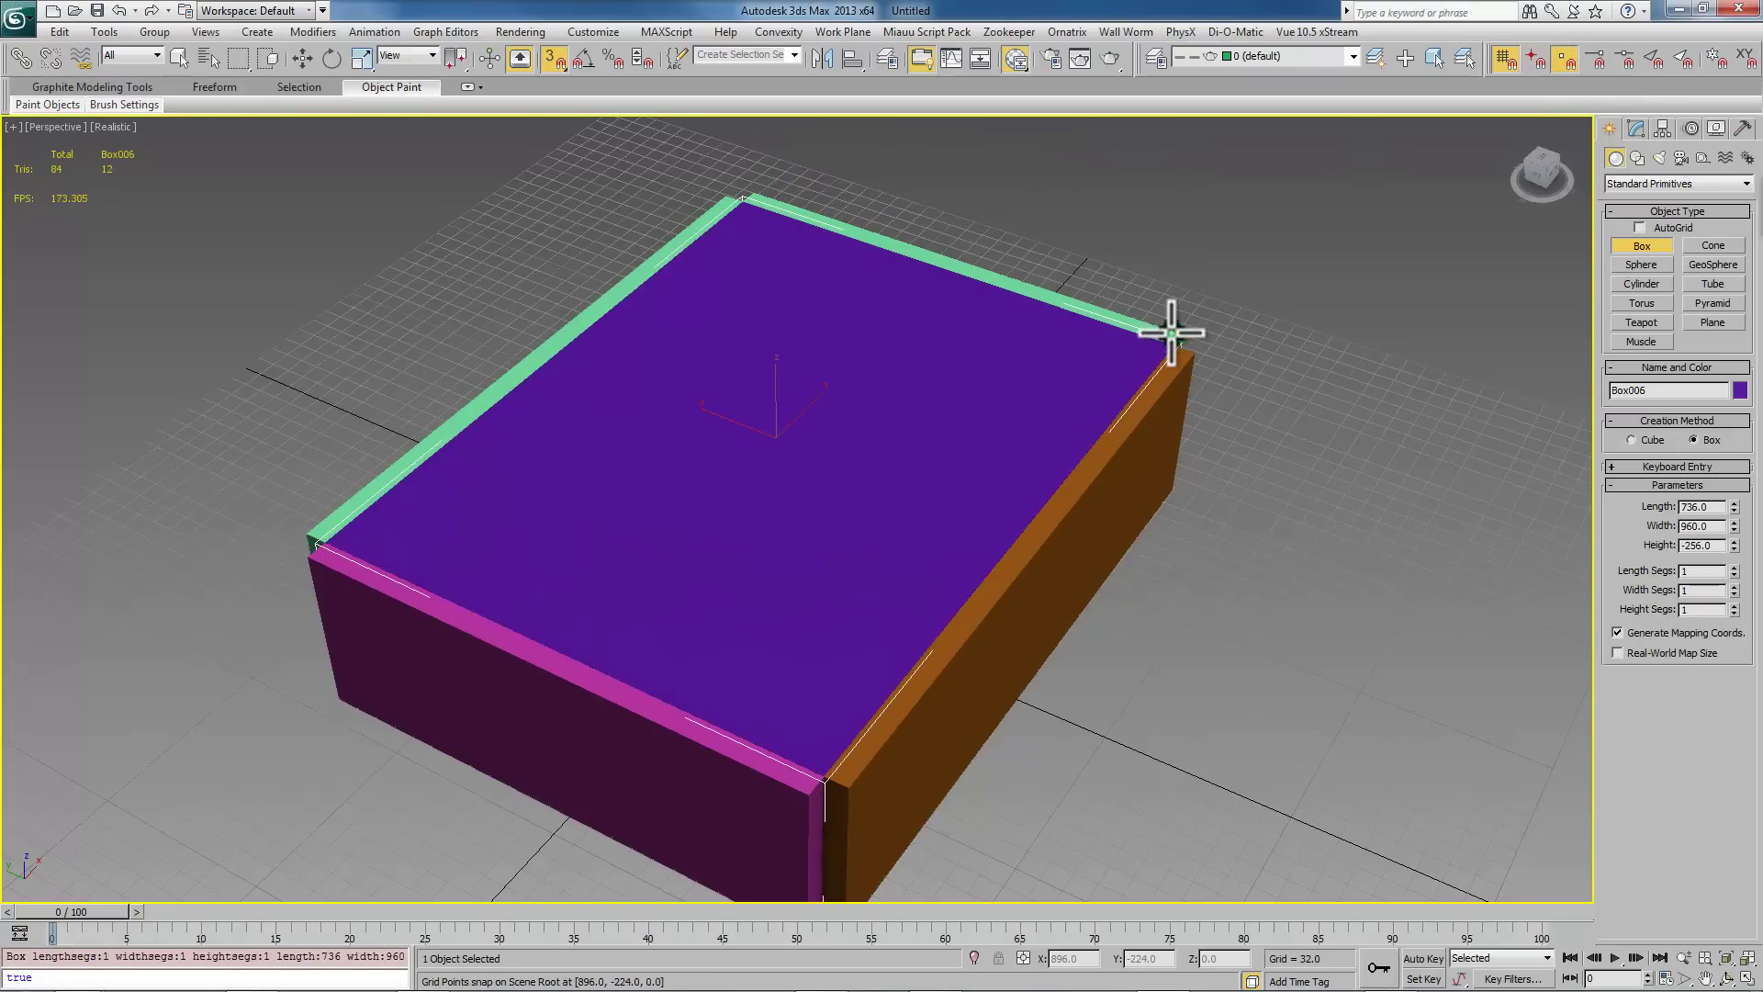
click(1148, 218)
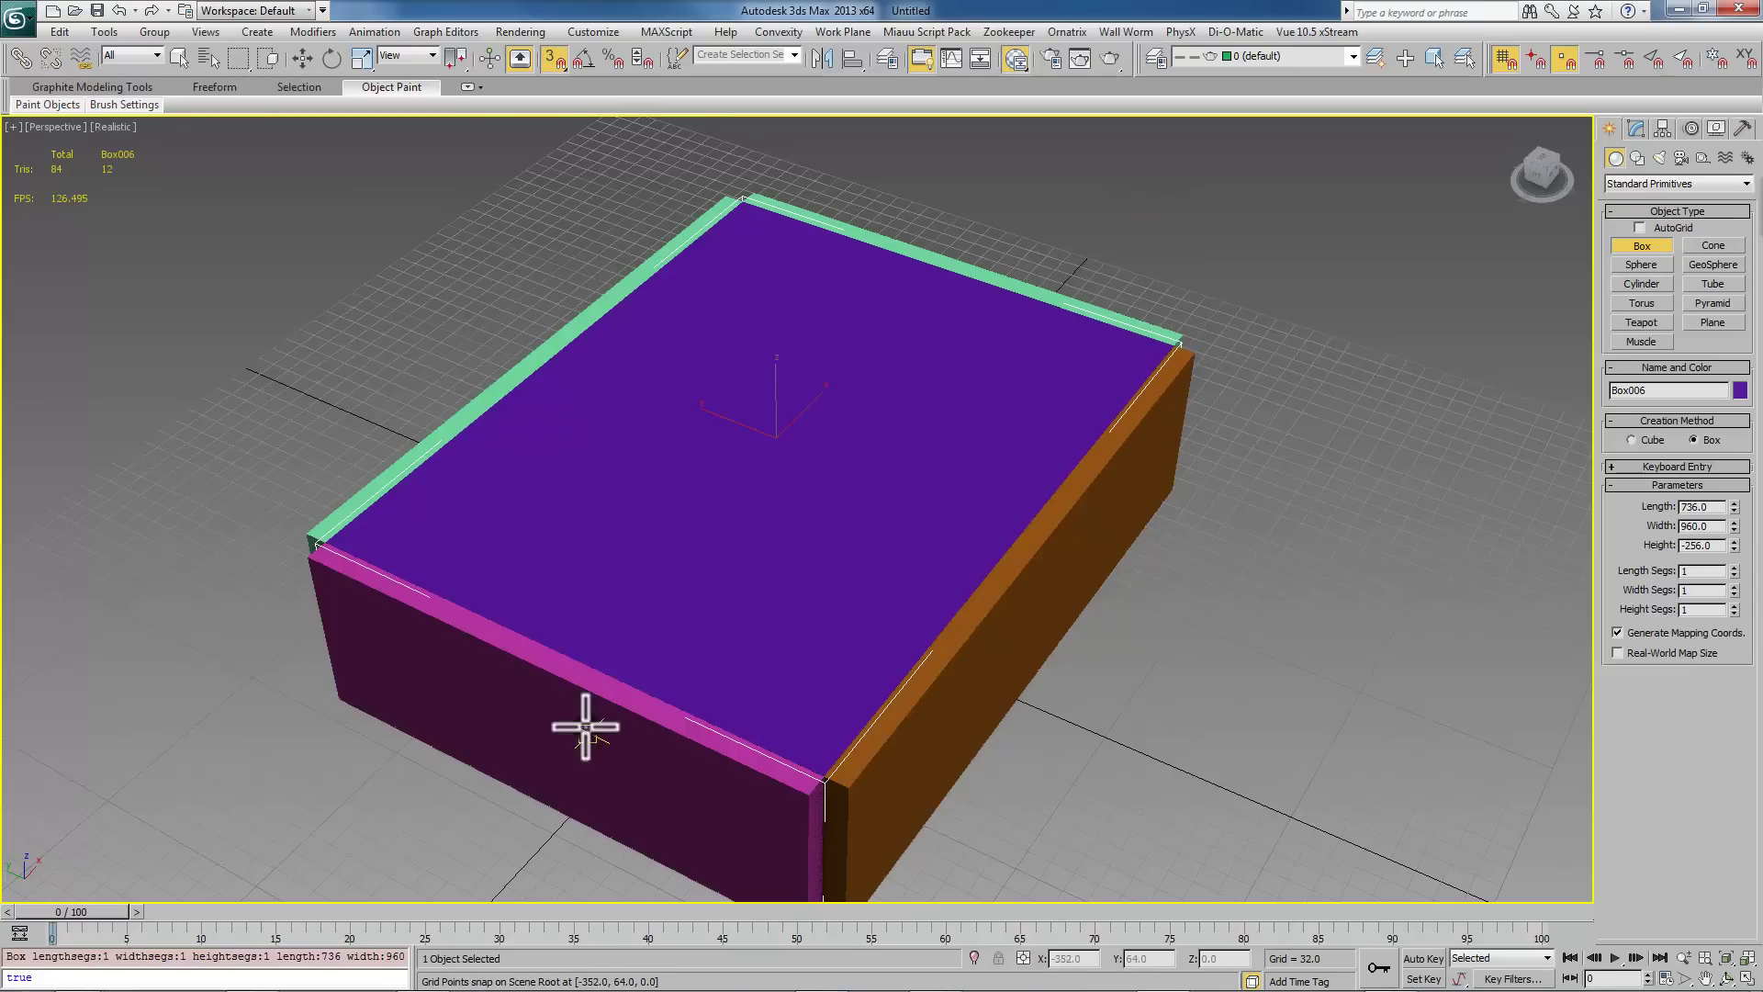
drag(1715, 544, 1625, 543)
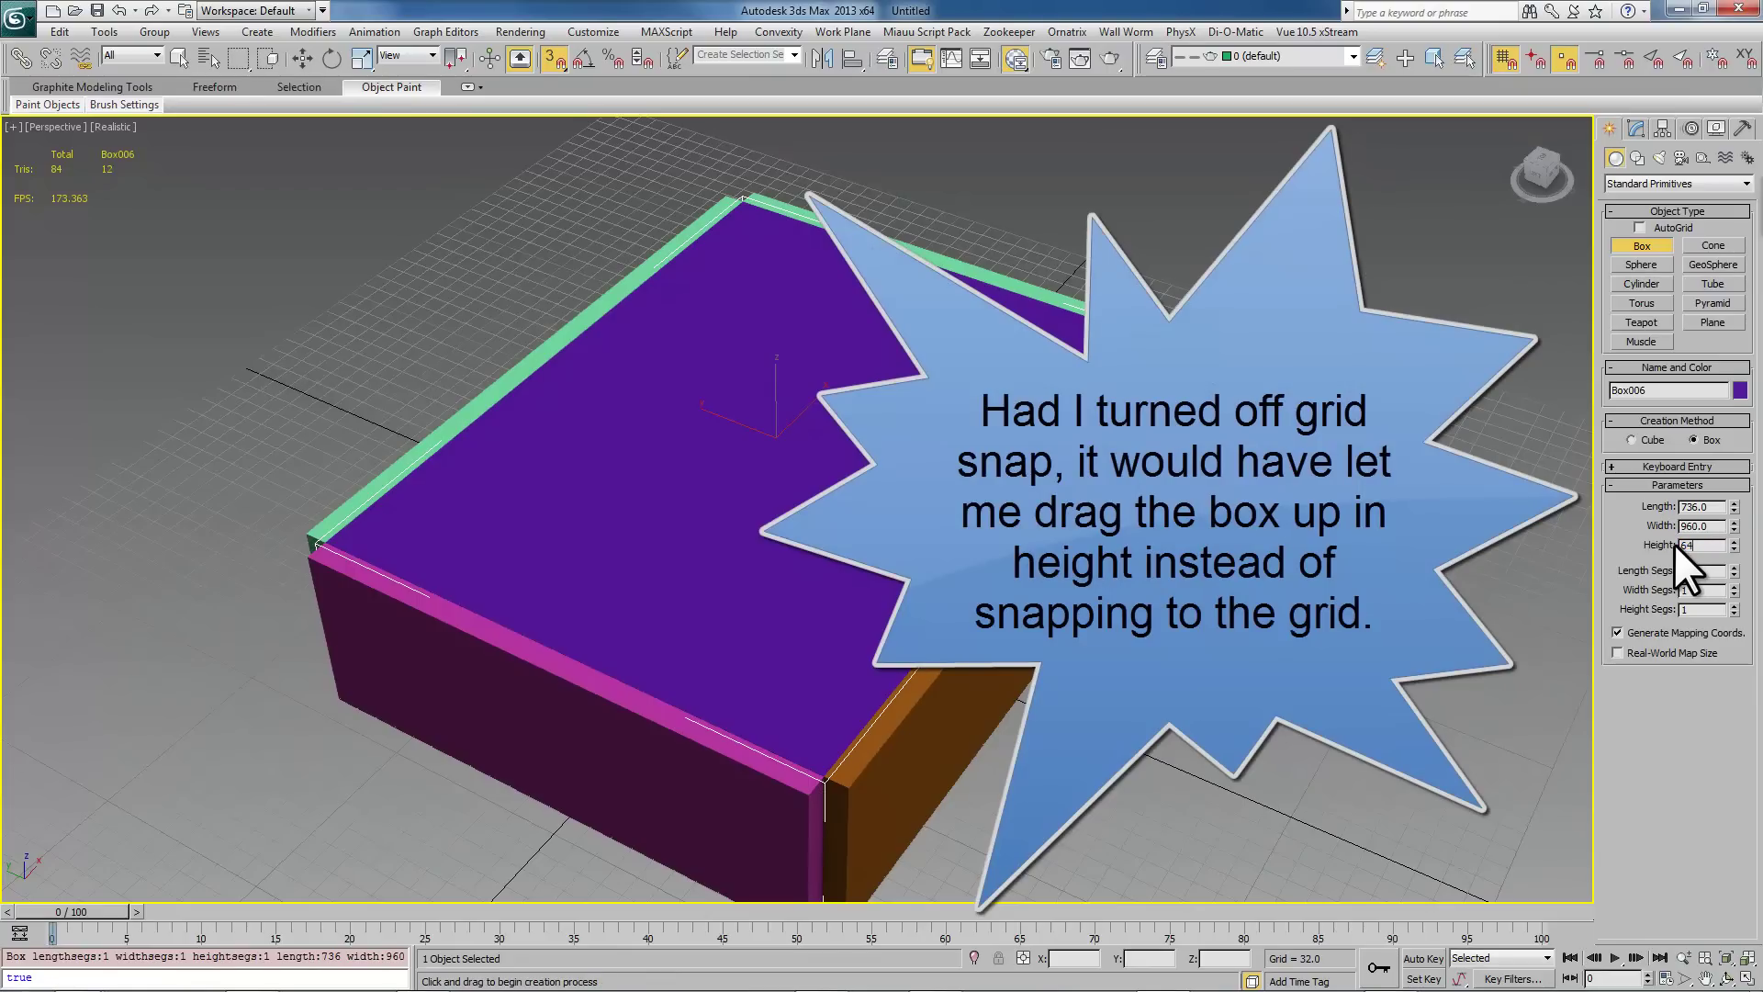
key(Return)
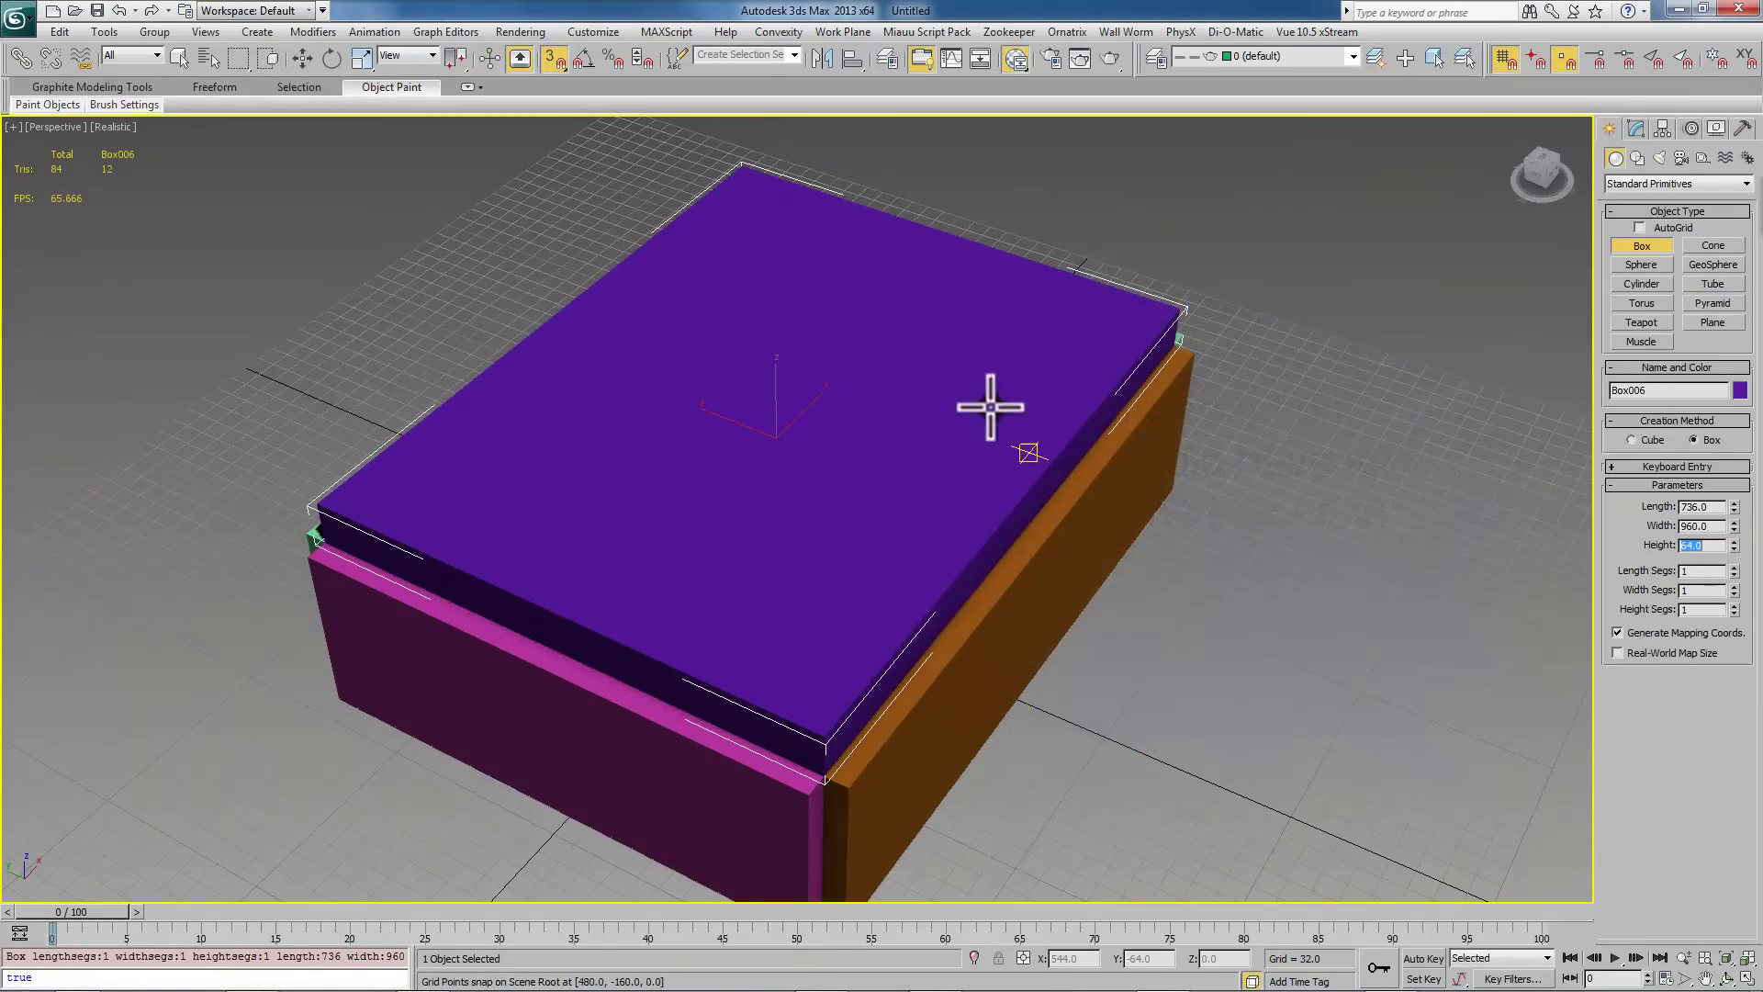
middle_drag(1090, 496, 1307, 555)
Step: Select all the room boxes and add them to World Geometry Tags in Wall Worm Anvil
click(179, 57)
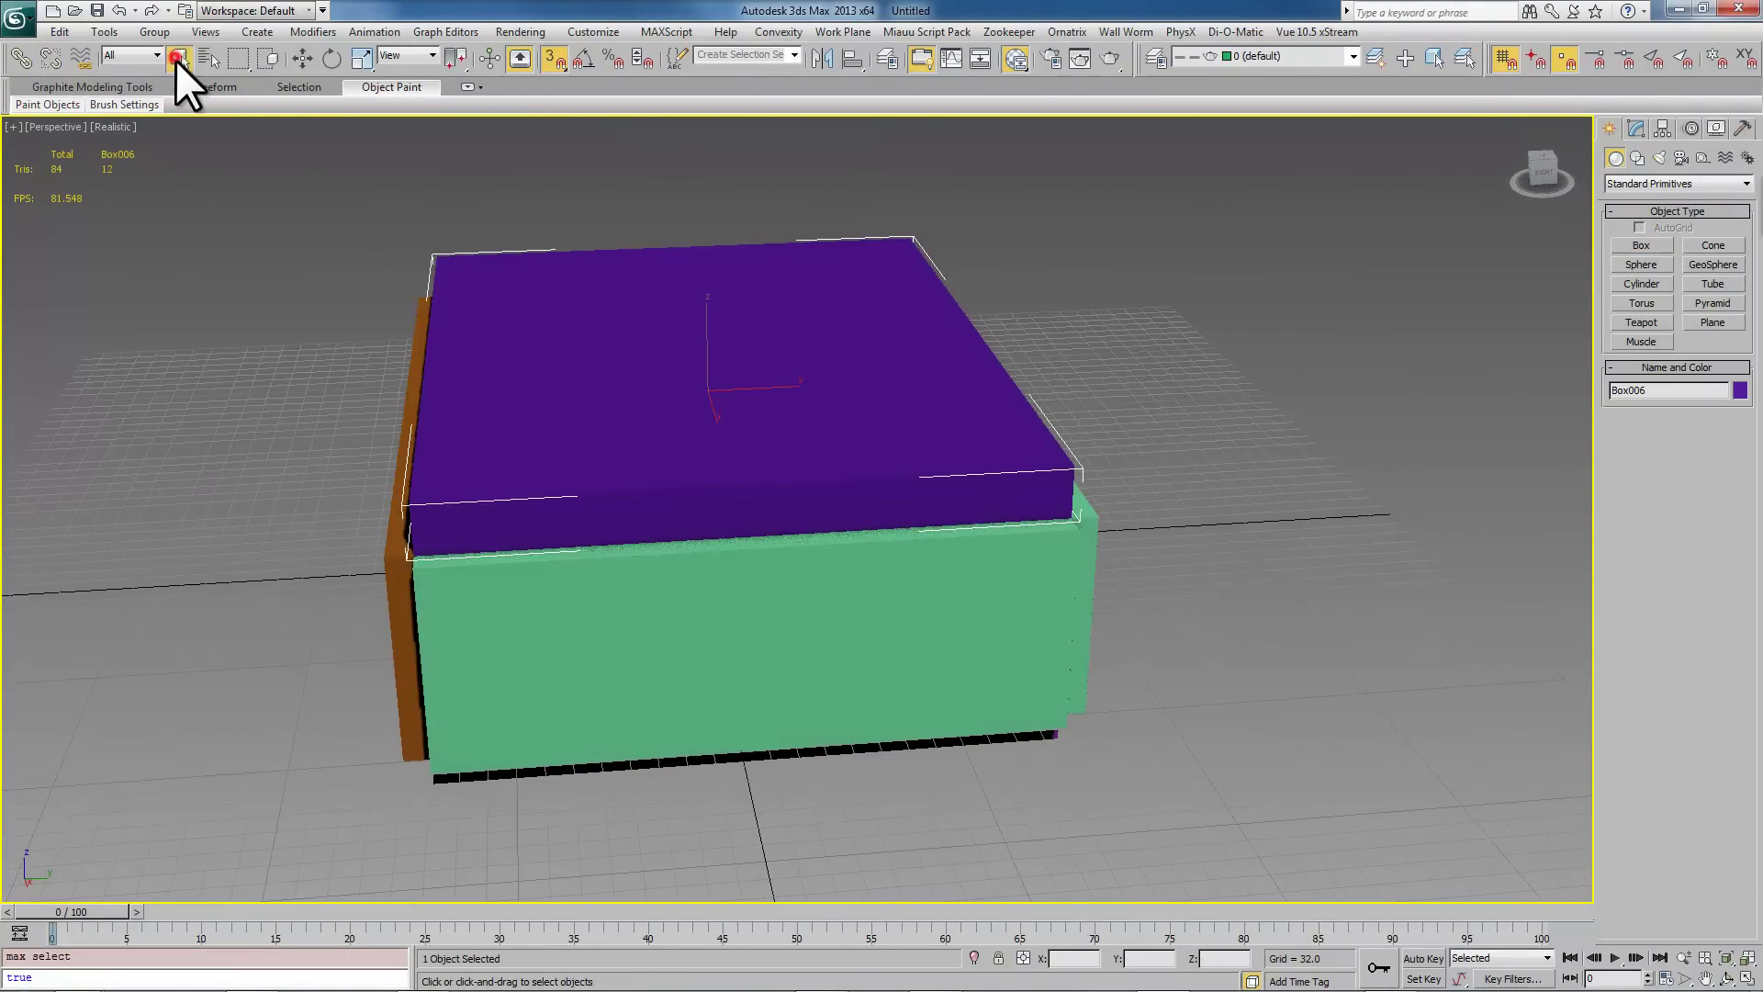
drag(314, 230, 1180, 822)
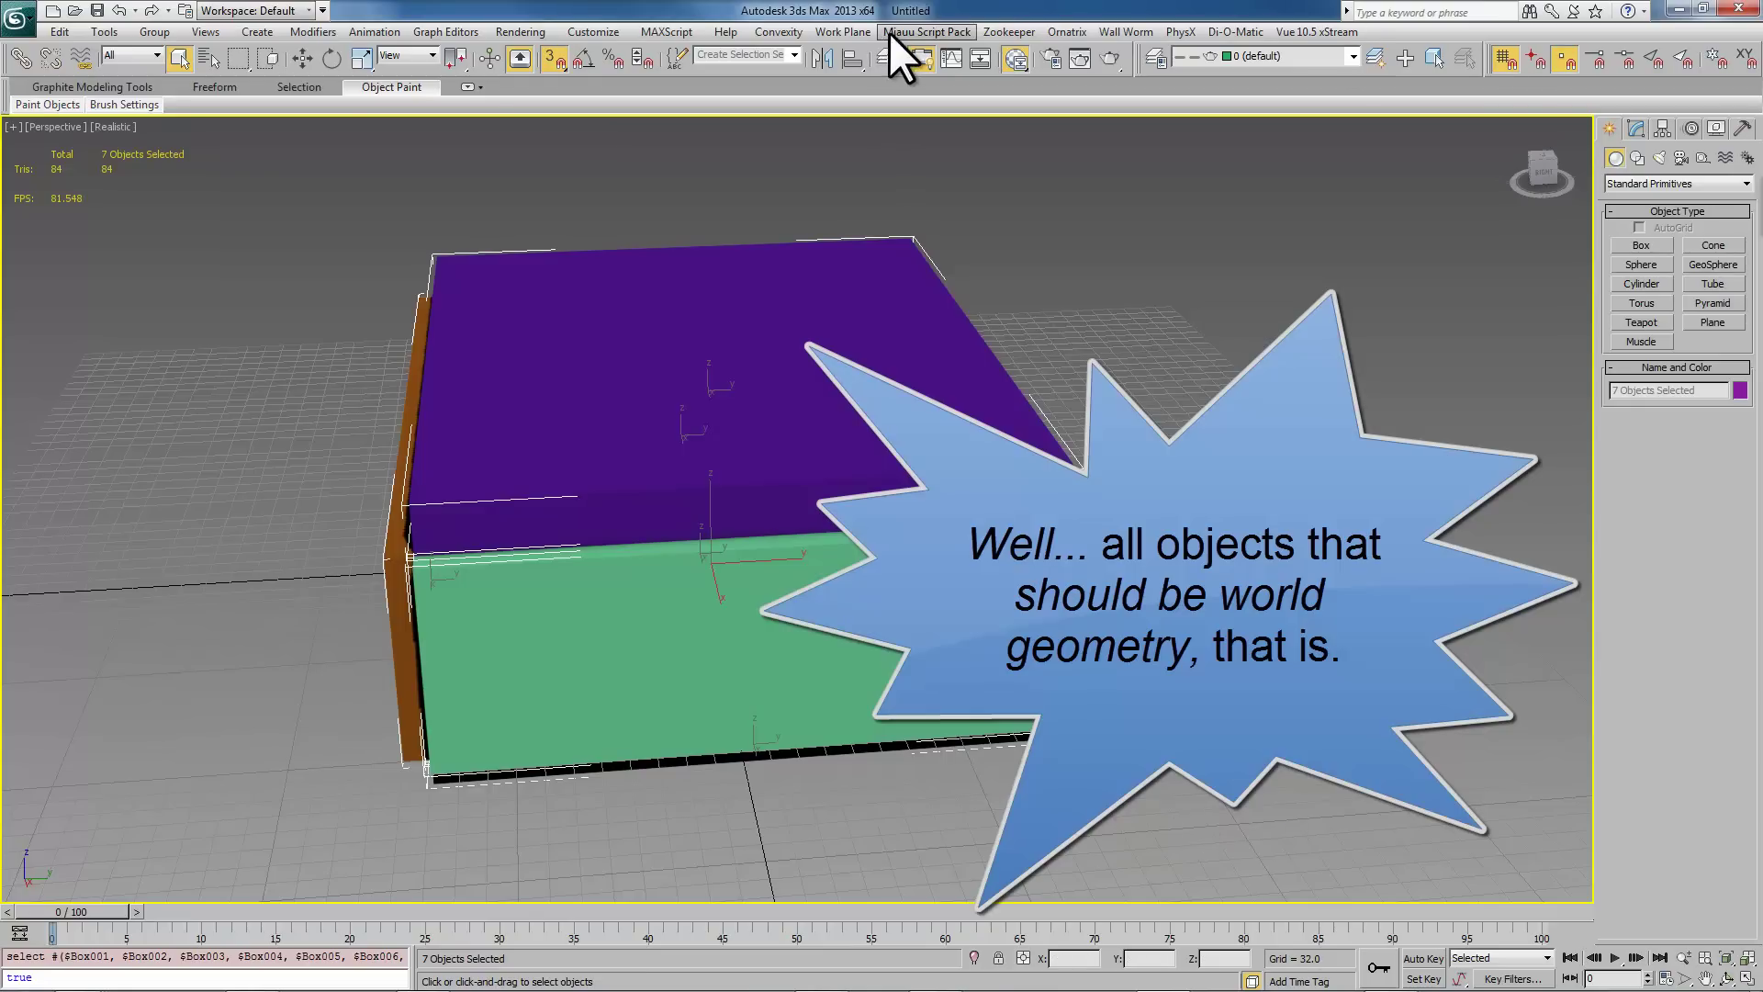
click(1137, 33)
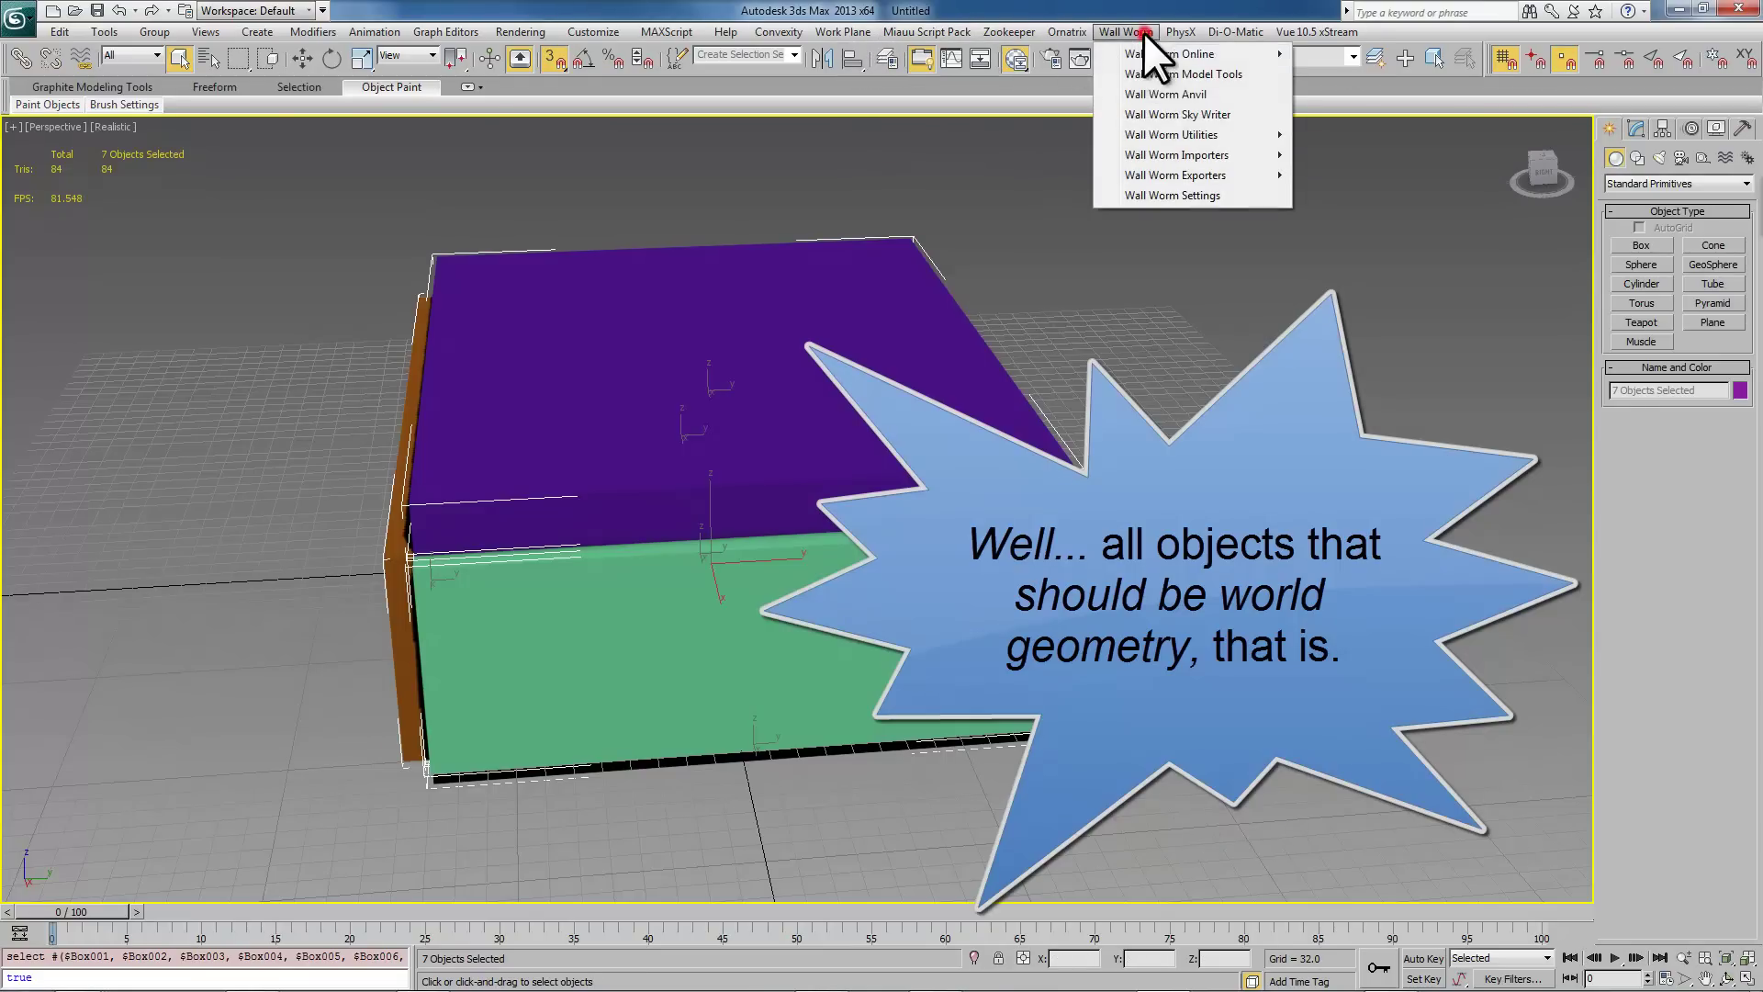
click(1169, 95)
drag(1011, 327, 1412, 229)
click(1120, 149)
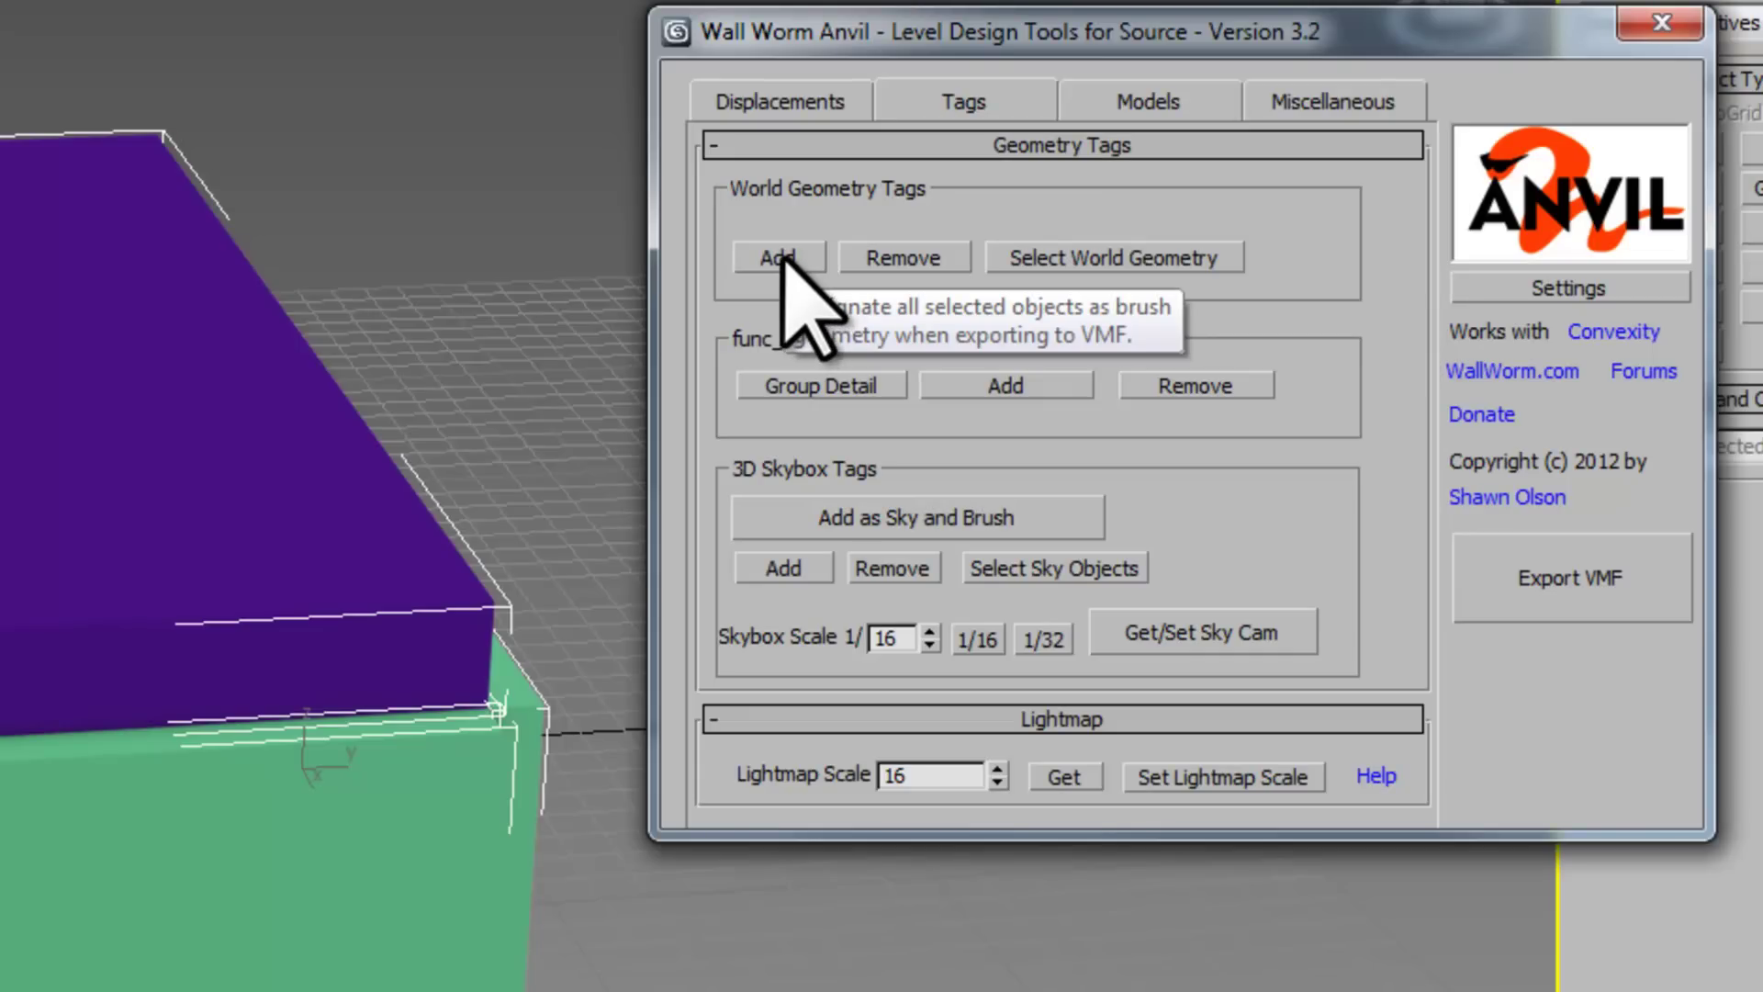
click(780, 257)
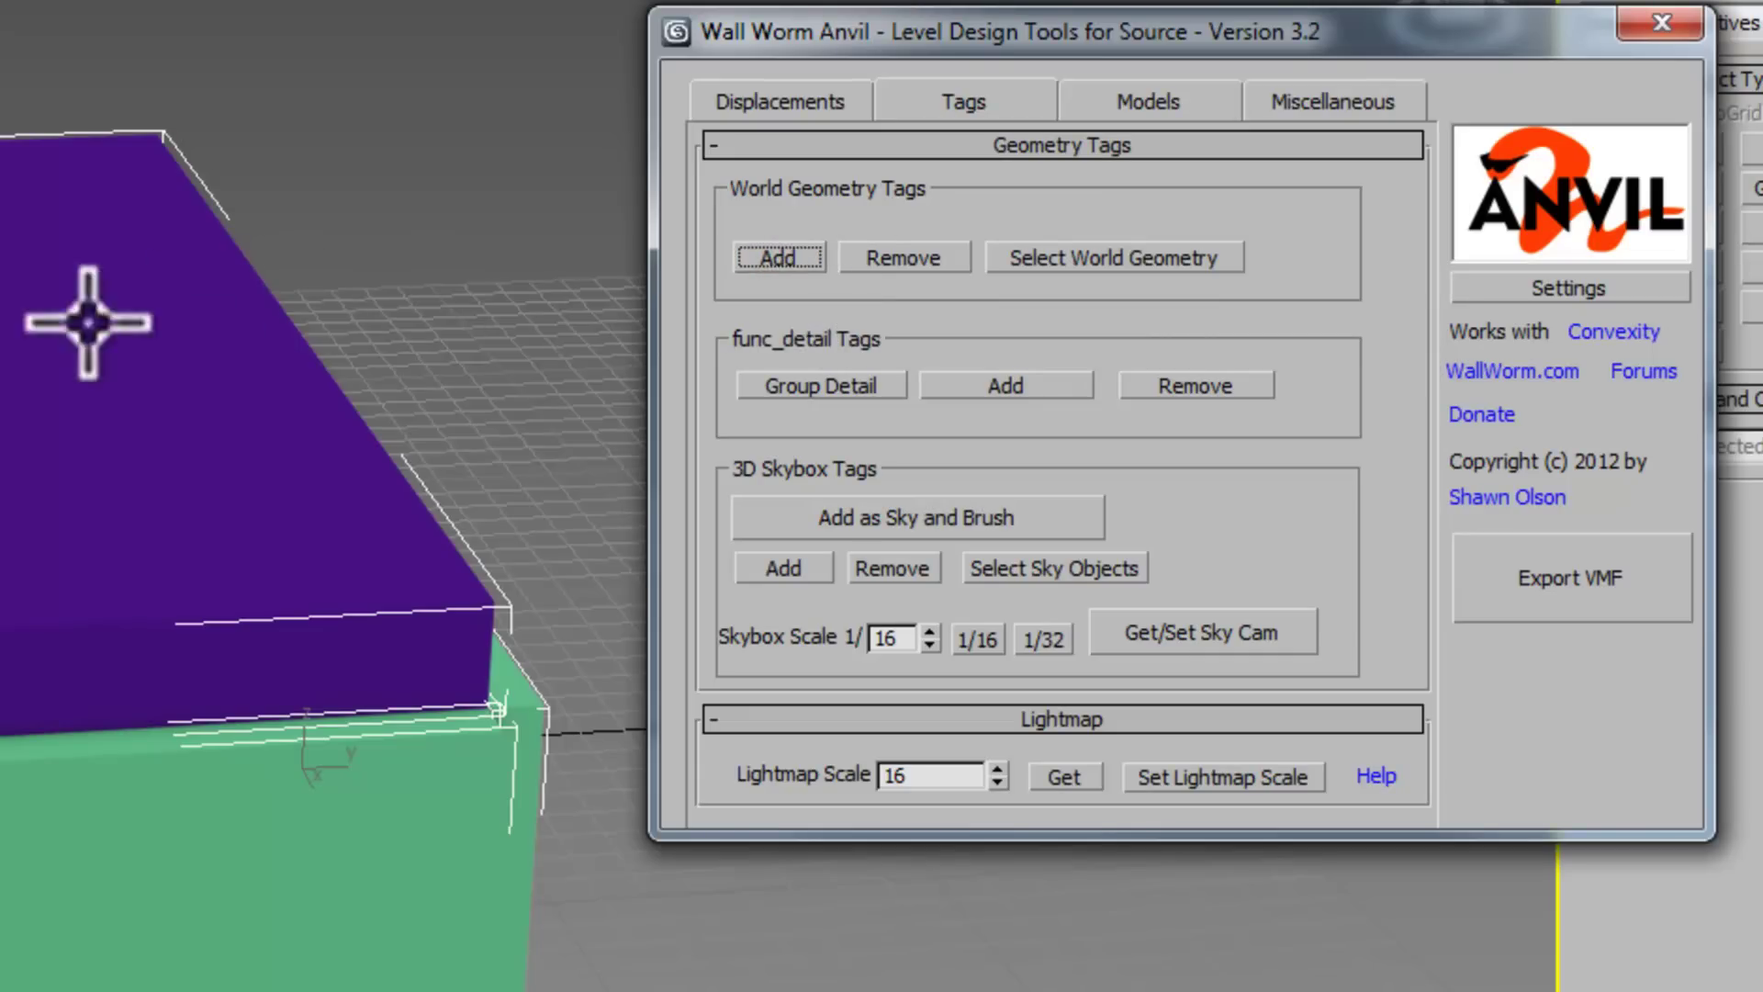
click(1662, 23)
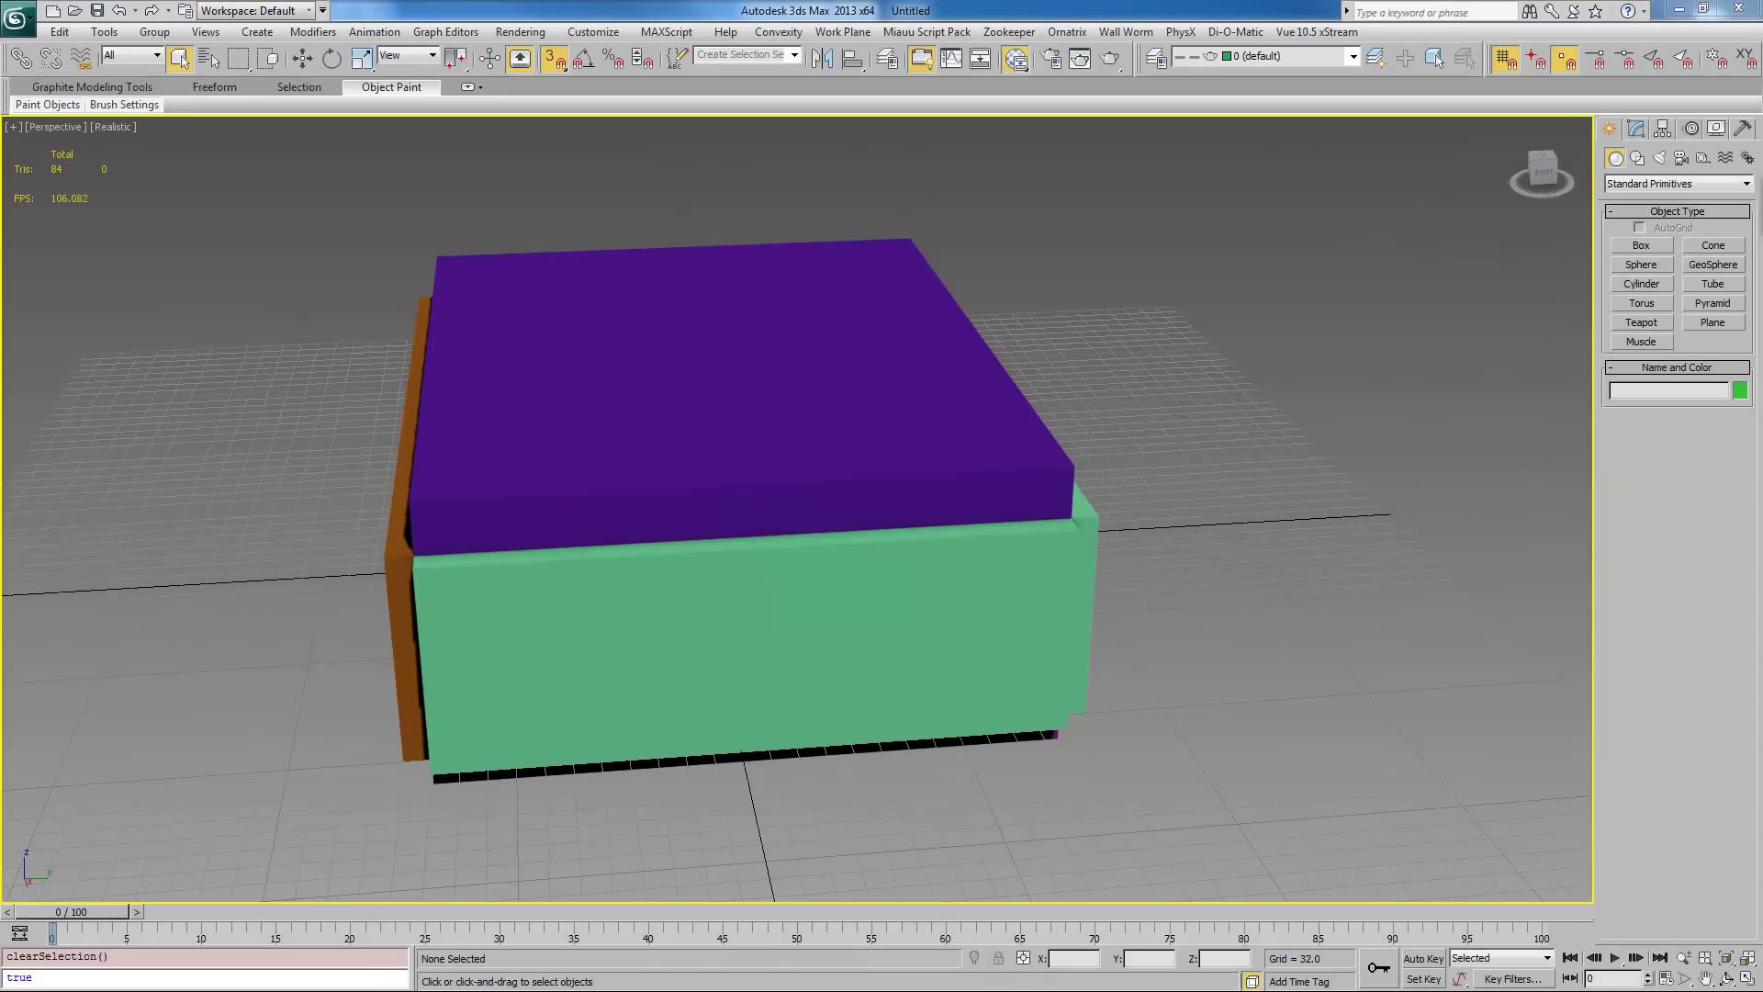
Step: Open the Slate Material Editor and make its window taller
click(1016, 58)
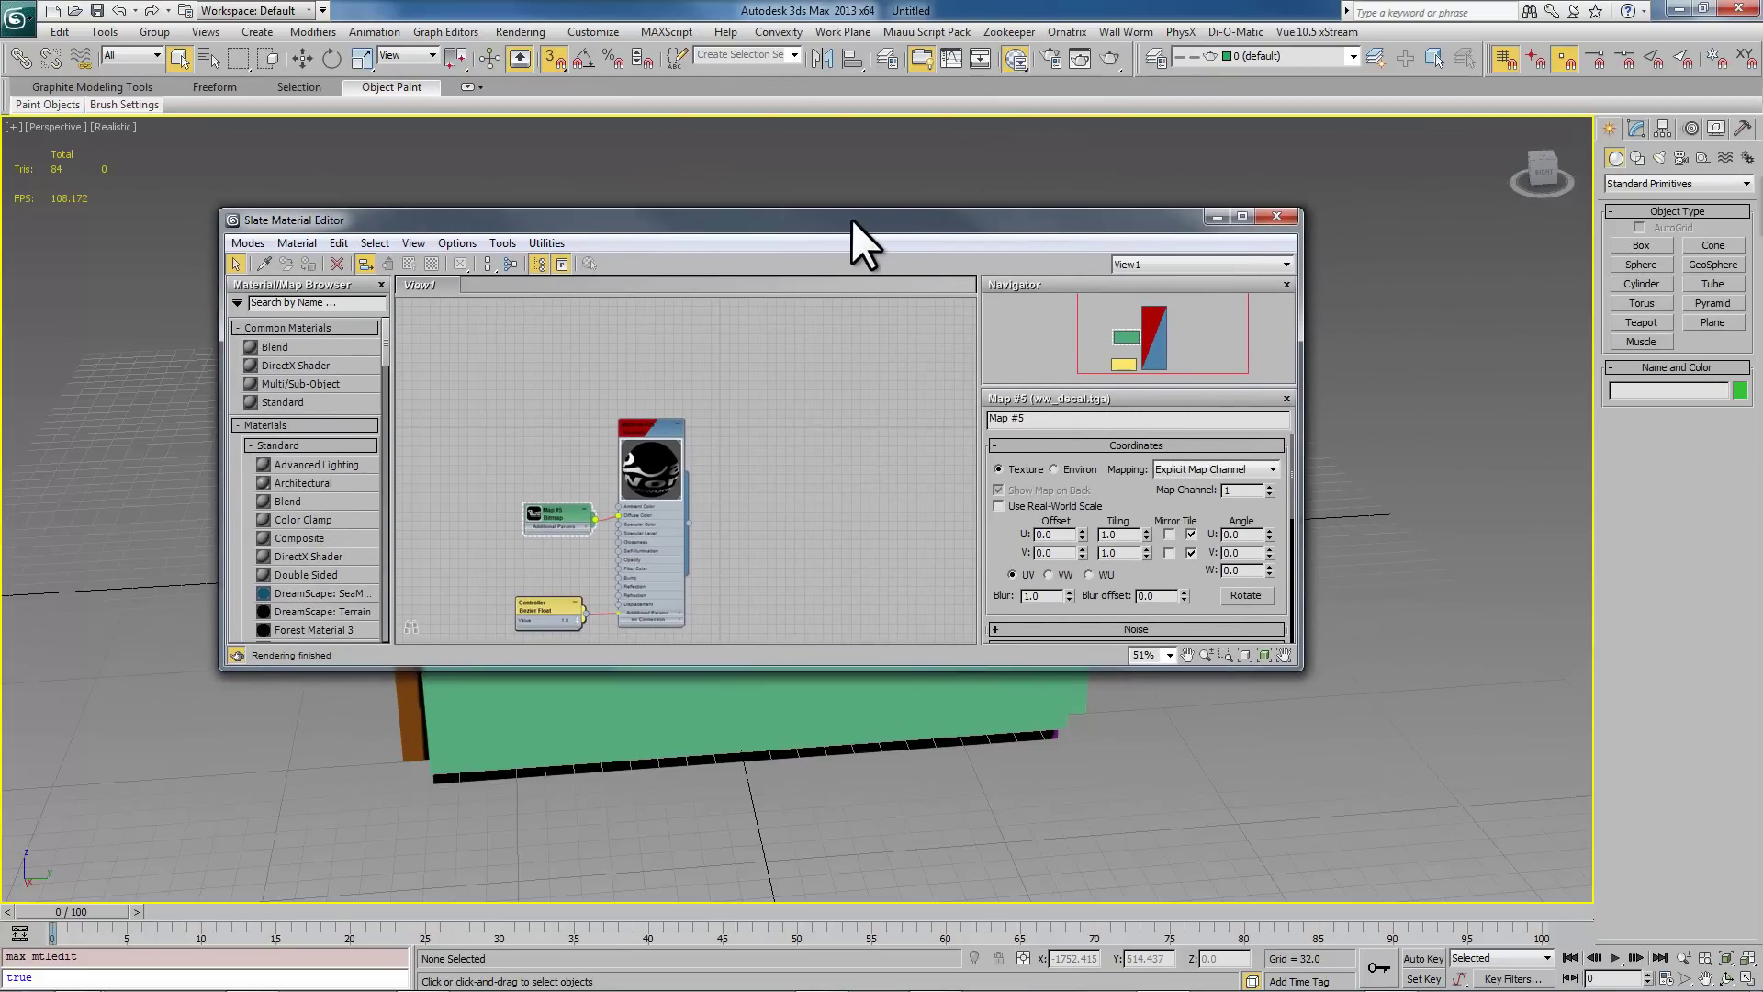
drag(851, 218, 935, 181)
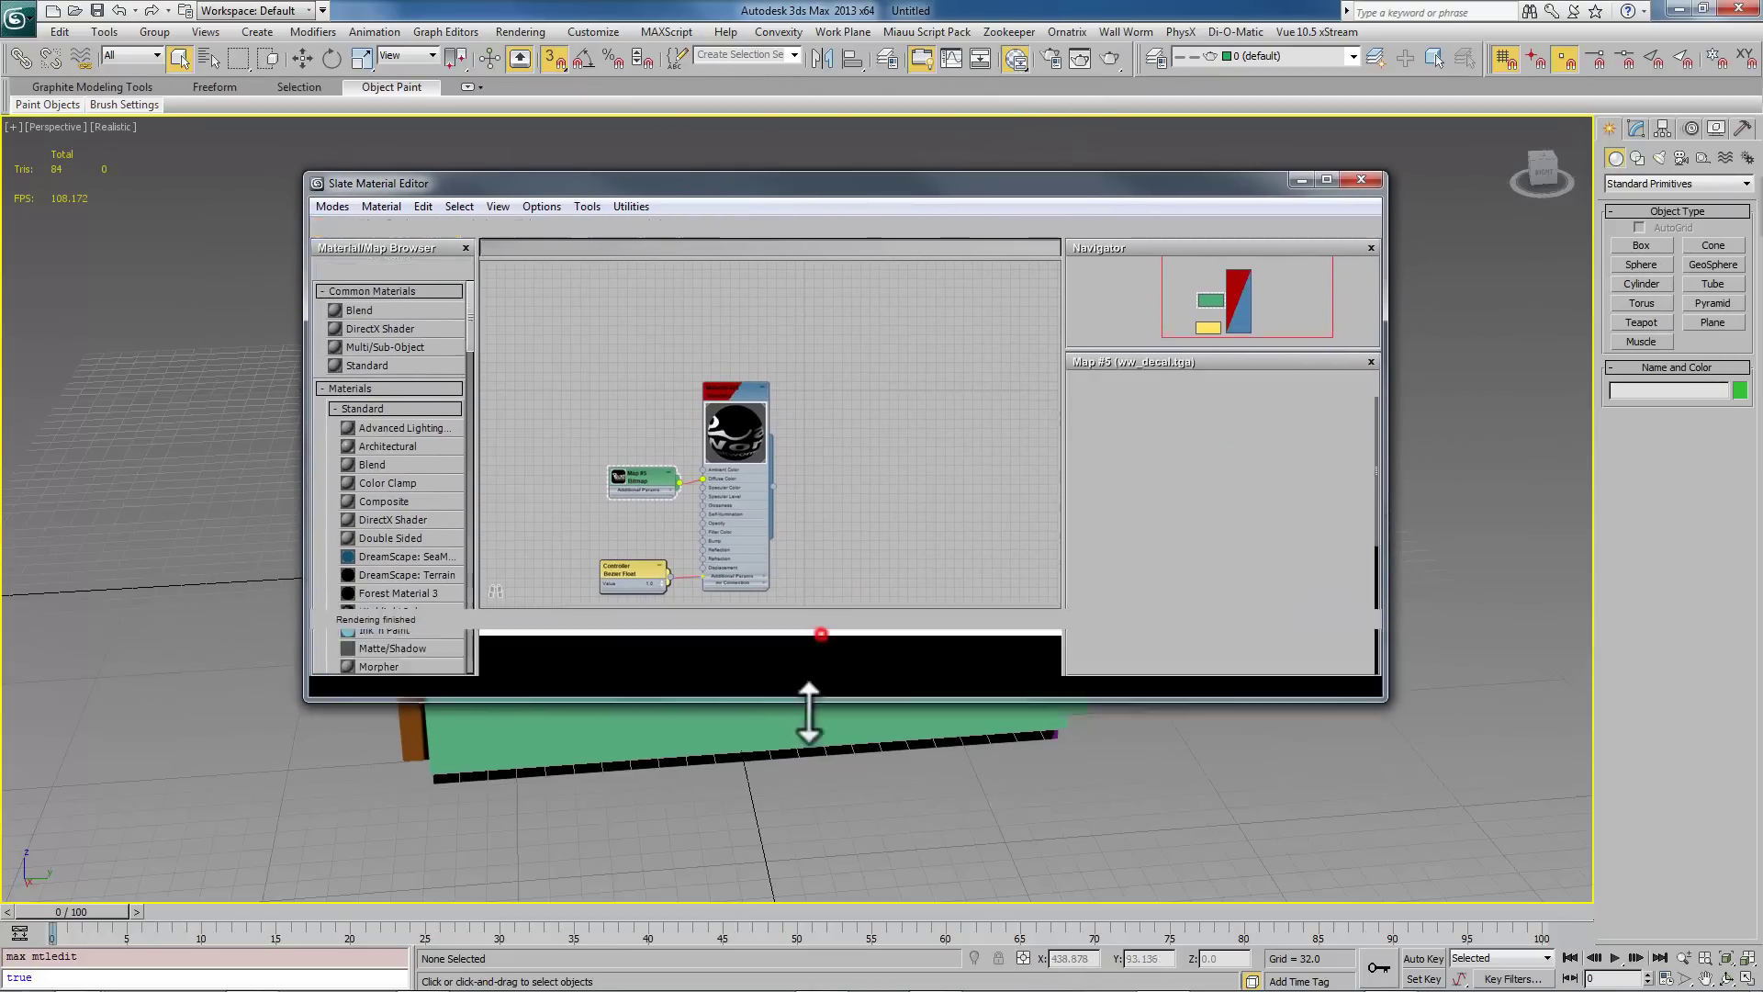
drag(809, 753, 809, 792)
middle_drag(845, 537, 831, 569)
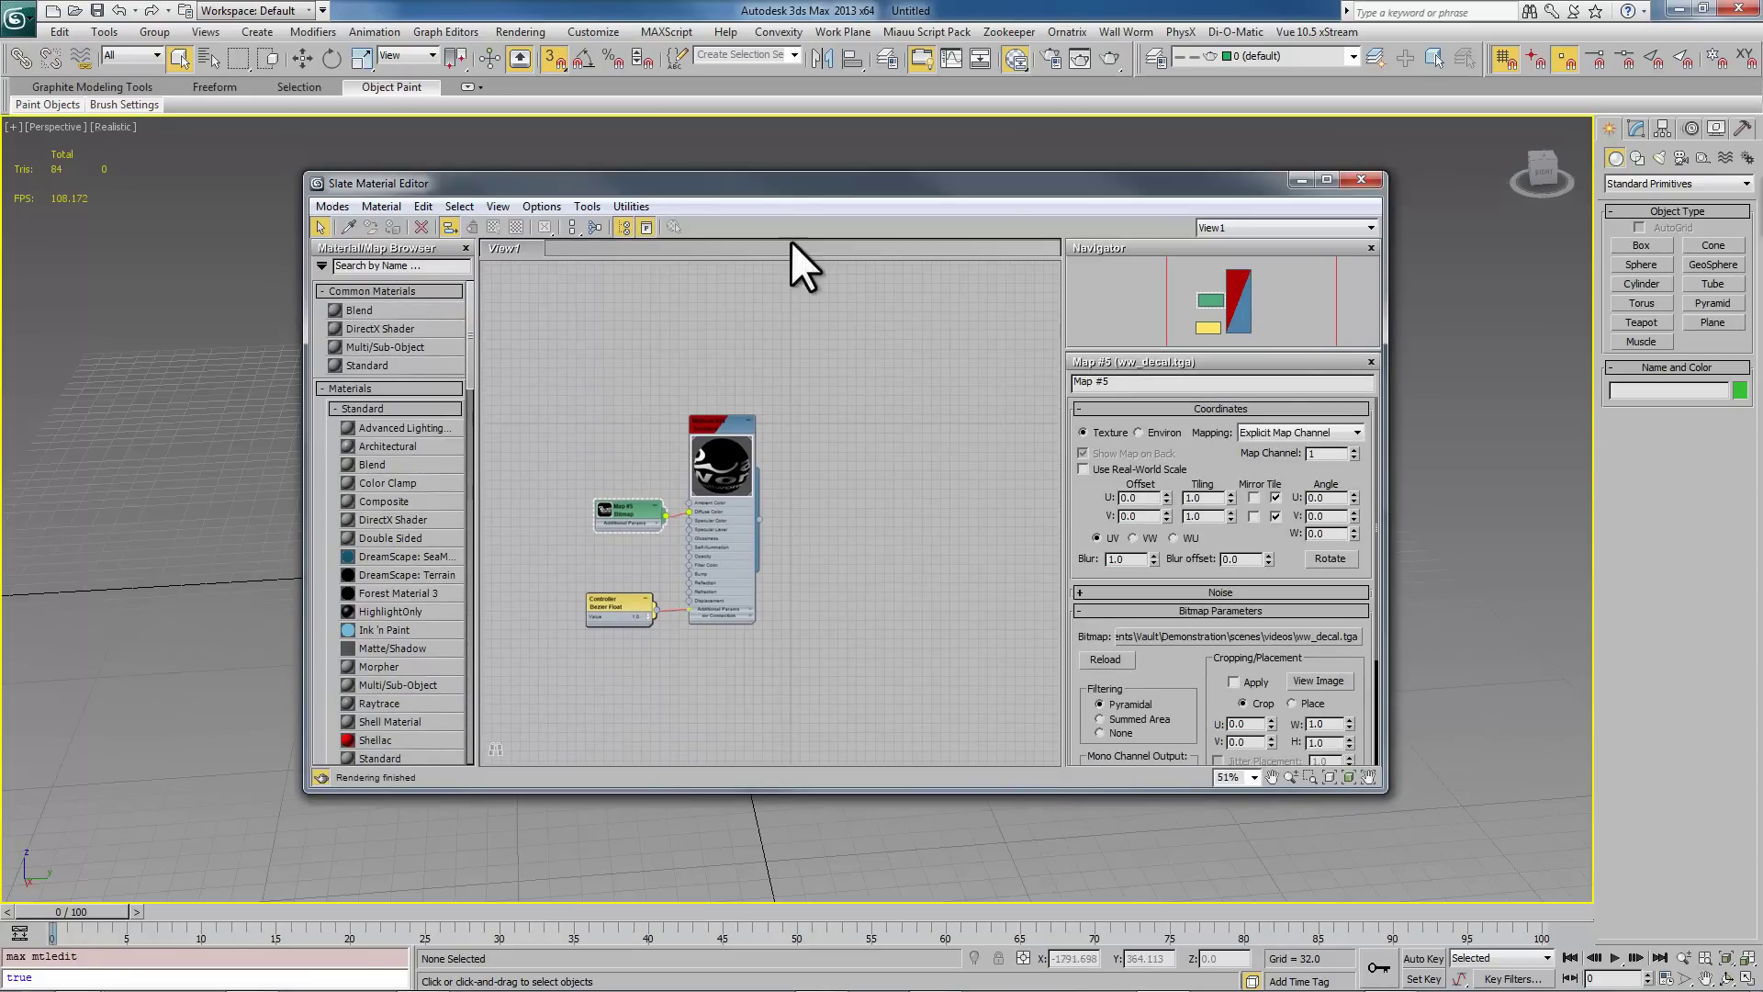
mouse_move(774, 183)
mouse_down()
mouse_move(1059, 196)
mouse_move(754, 195)
mouse_up()
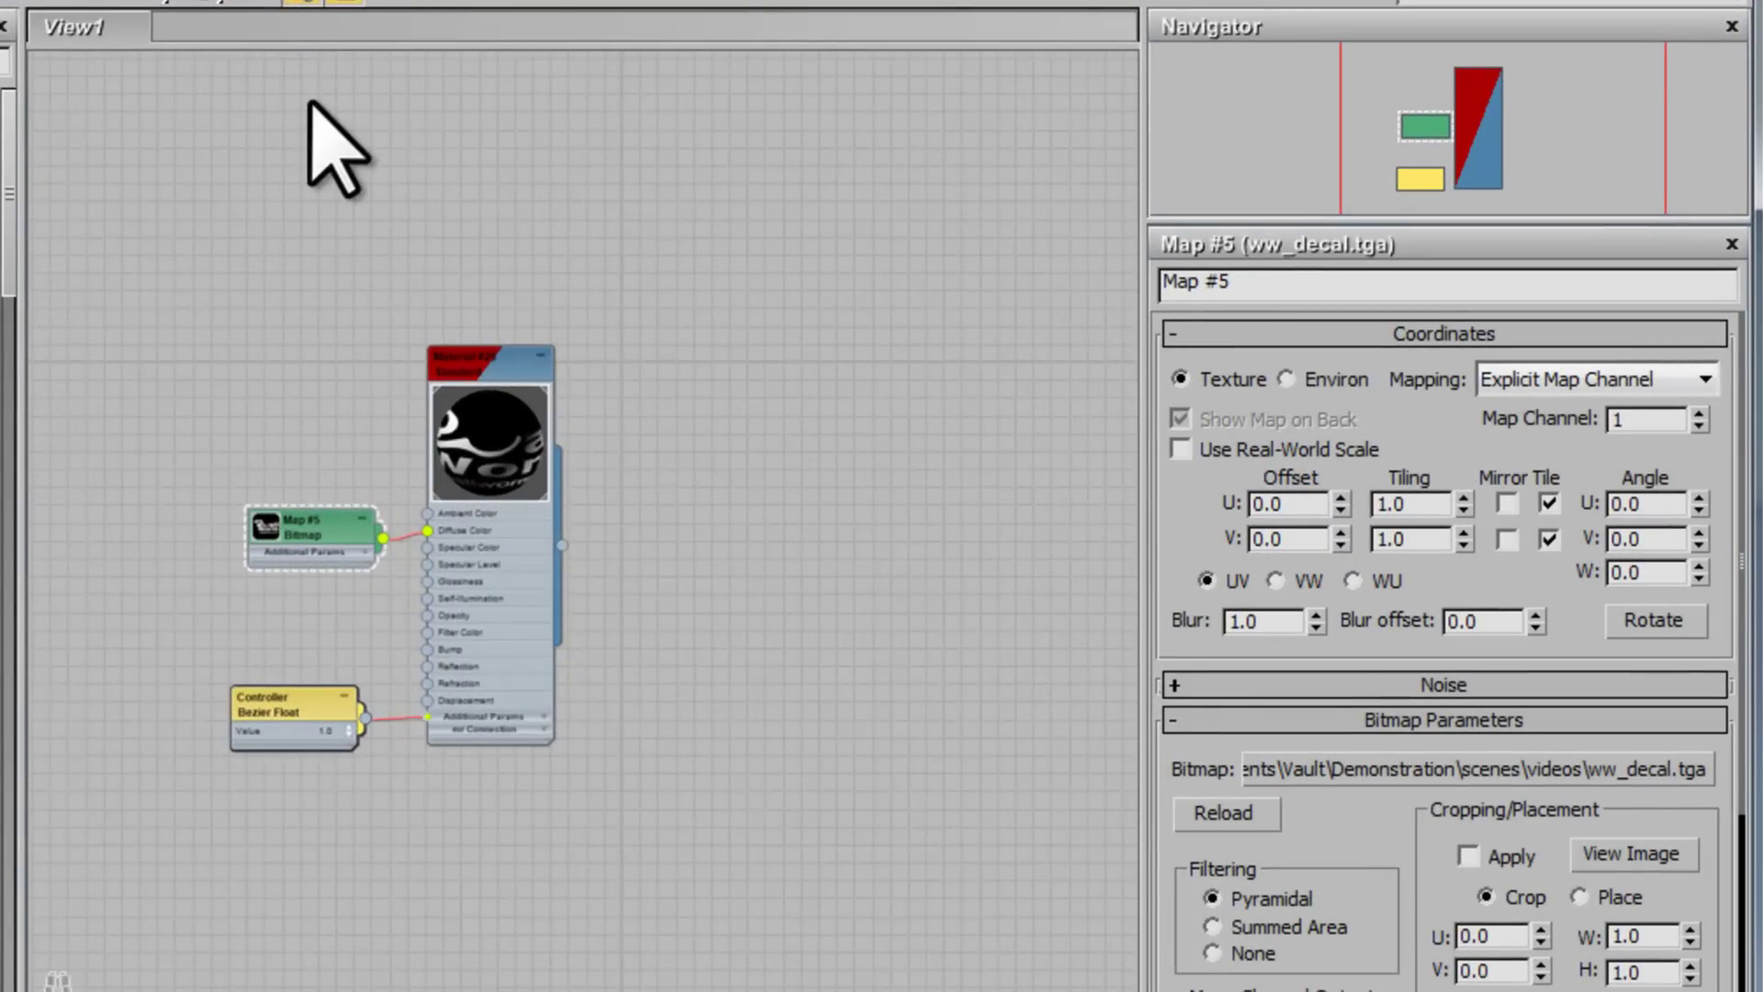
Step: Add a new node view named 'Brick Textures'
right_click(220, 27)
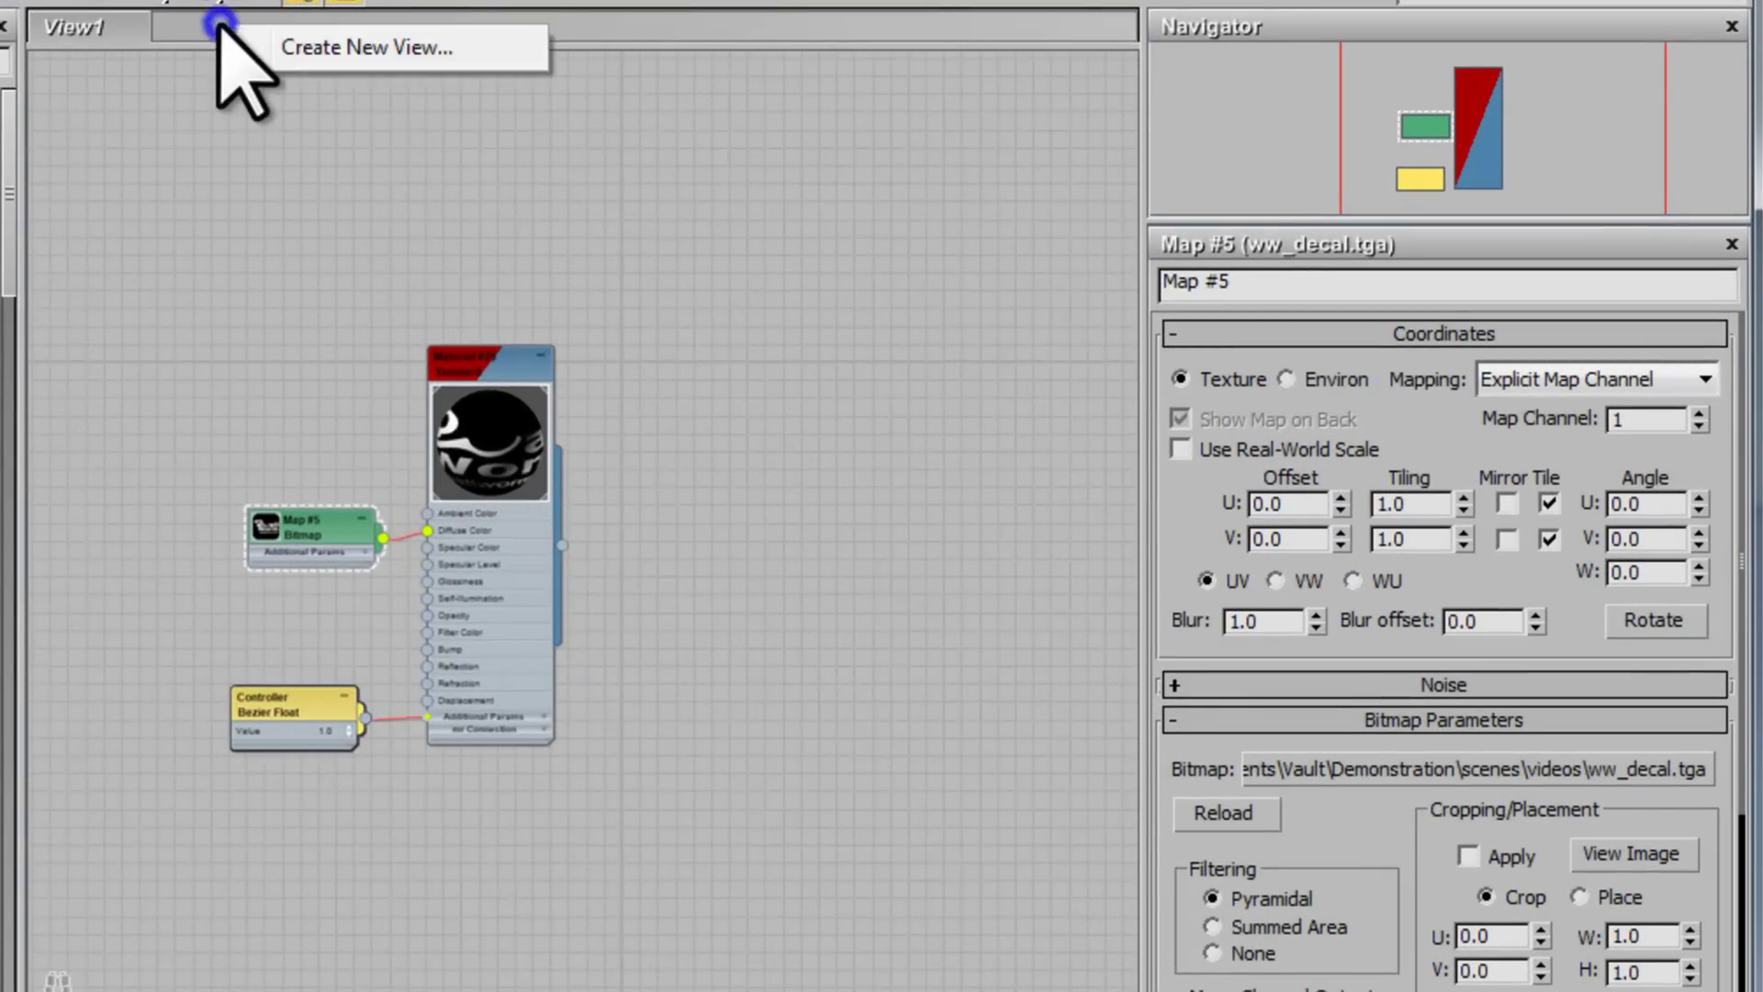
click(295, 47)
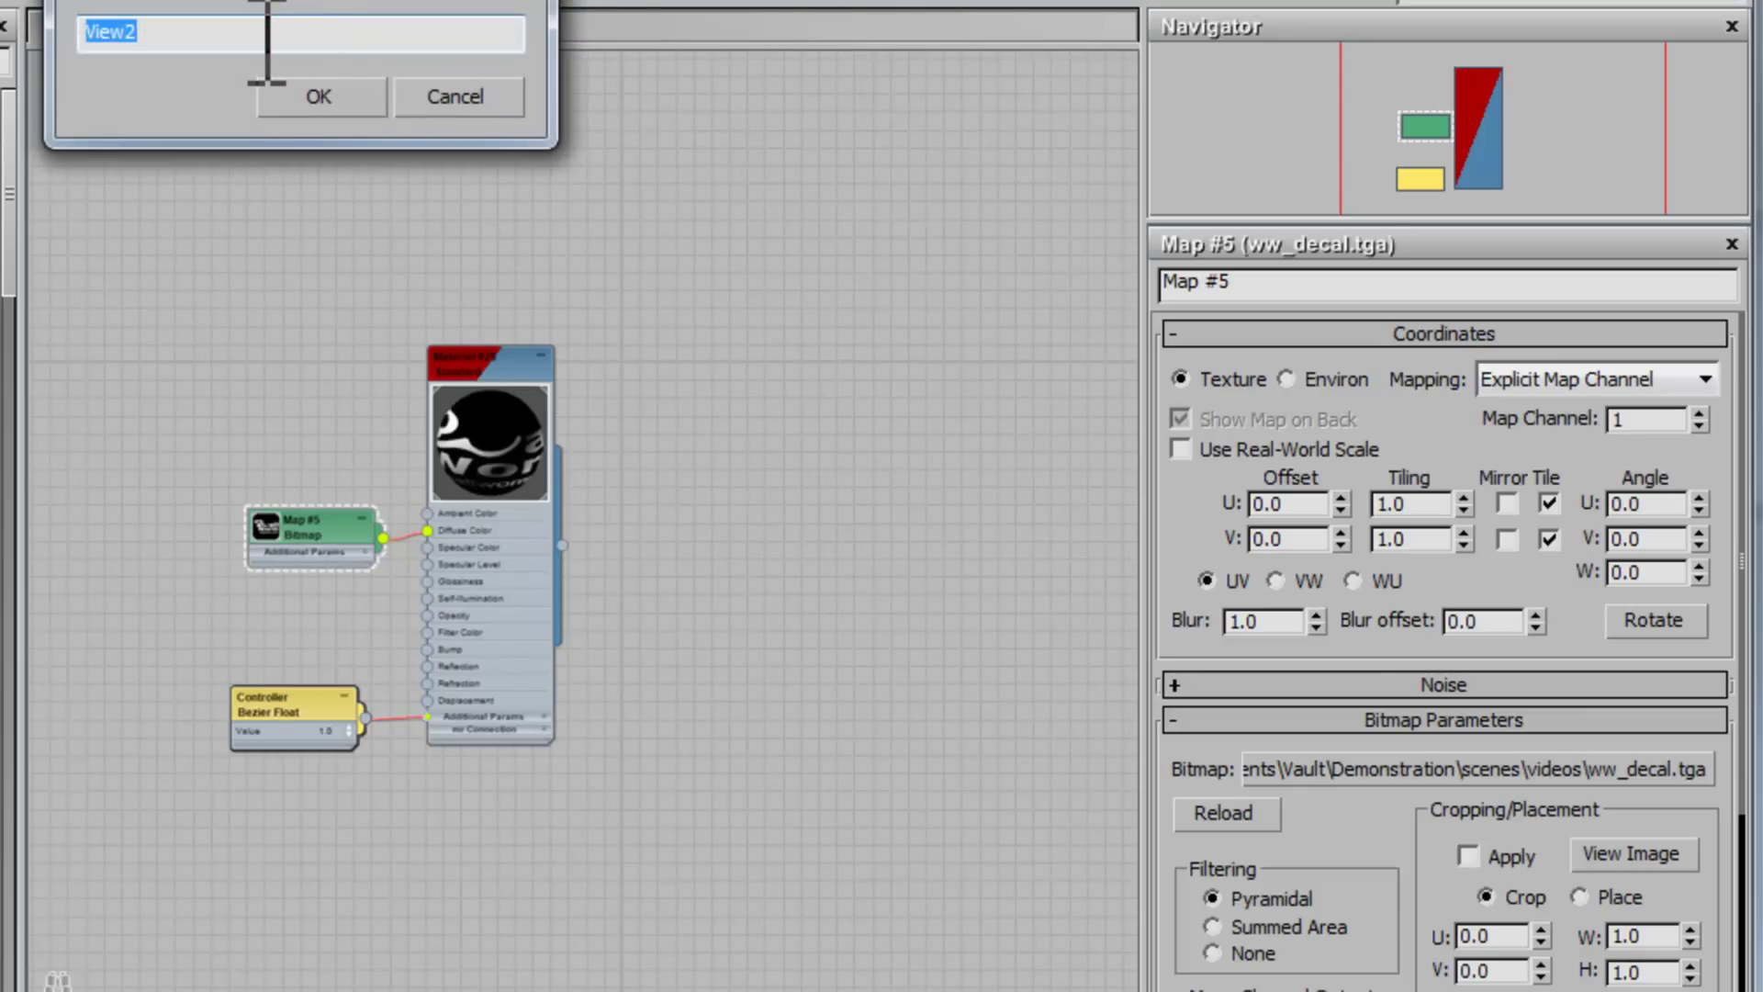
text(Brick)
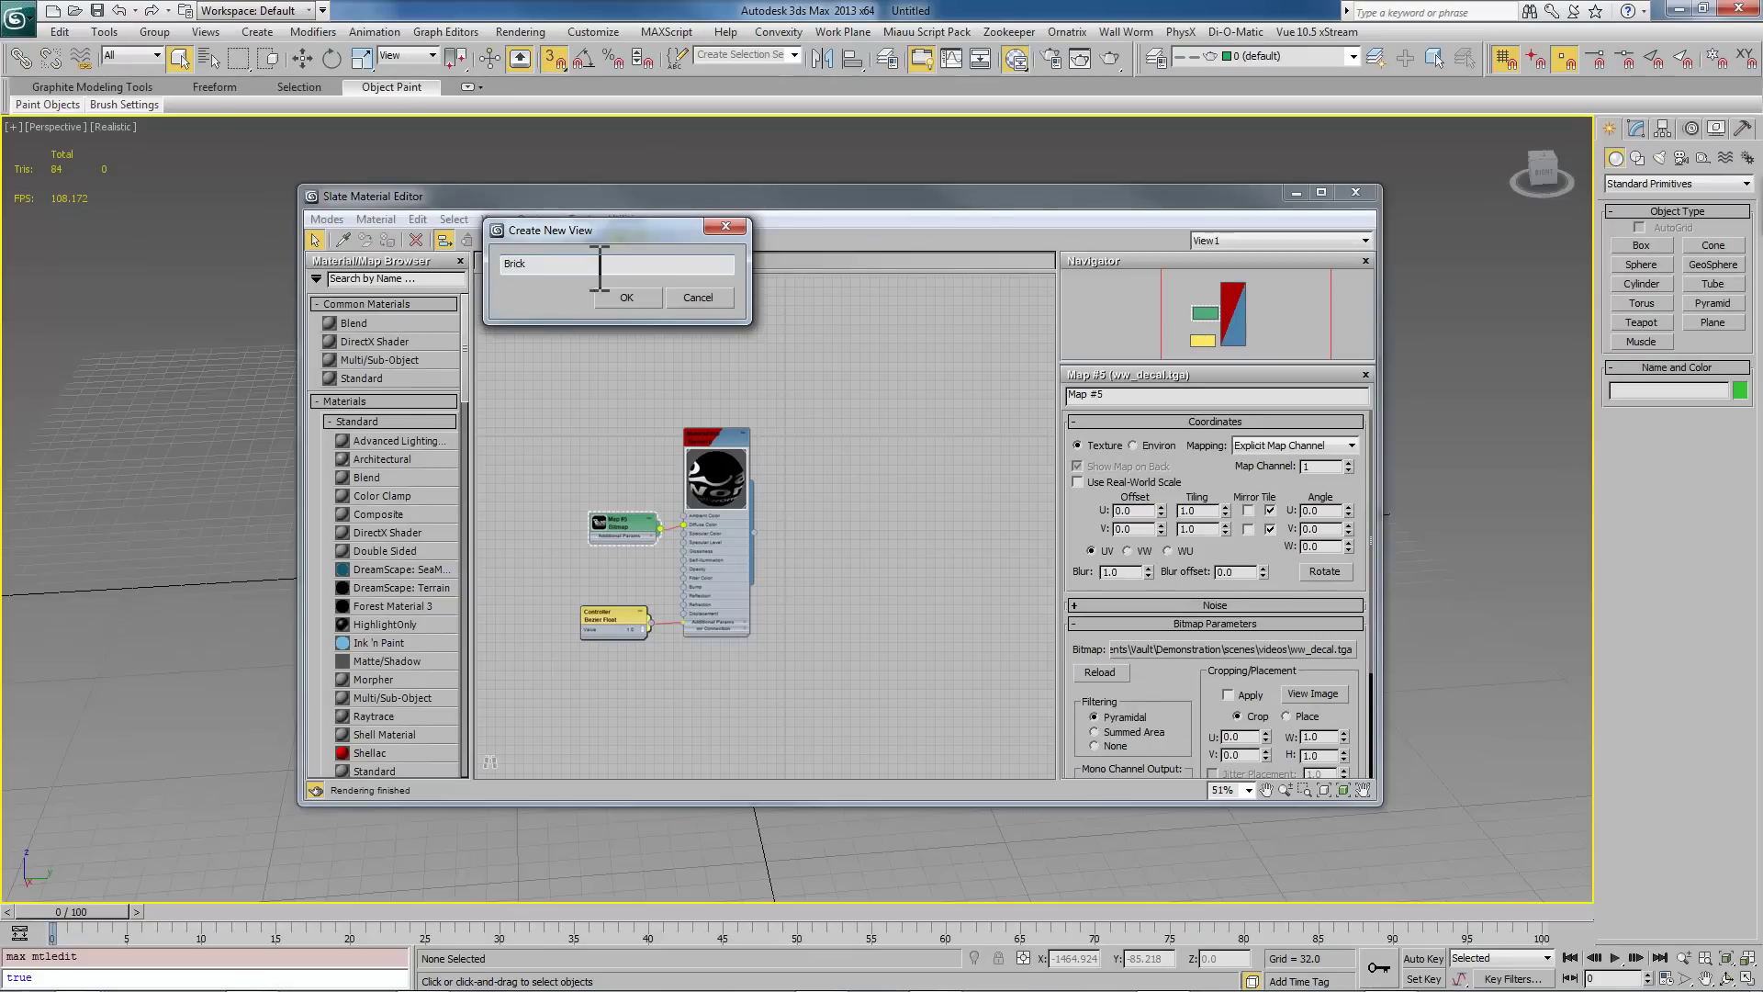
text( Textures)
key(Return)
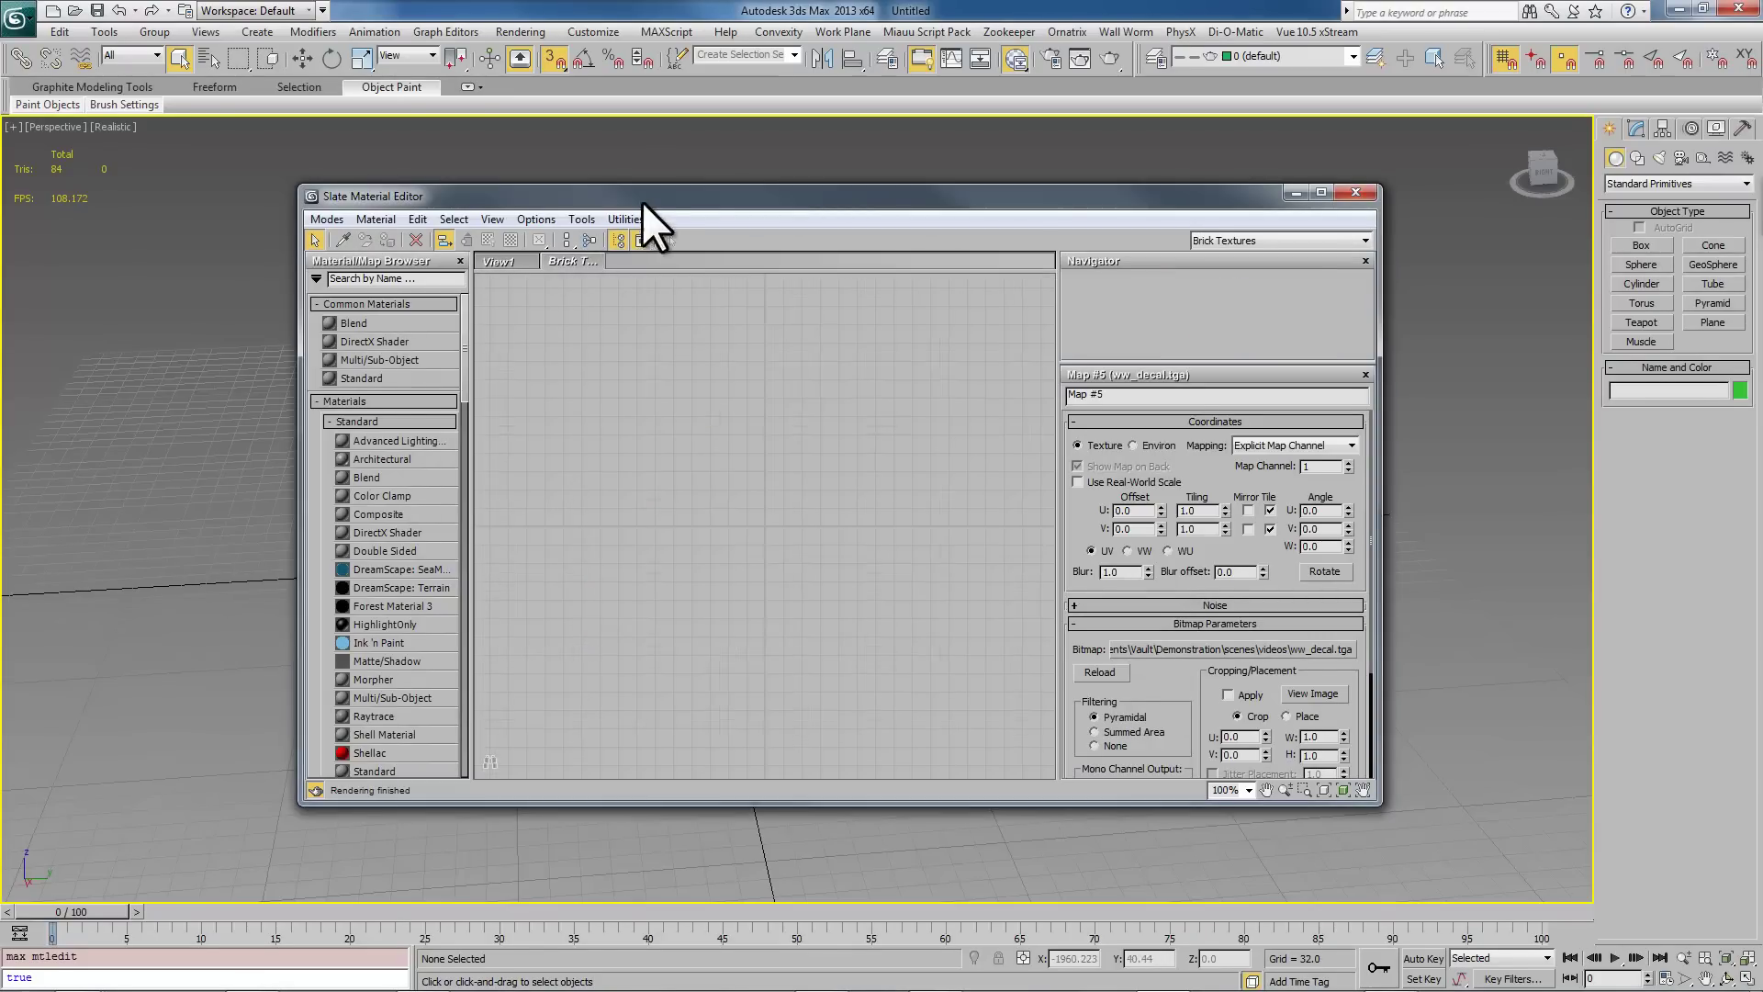
drag(648, 196, 671, 150)
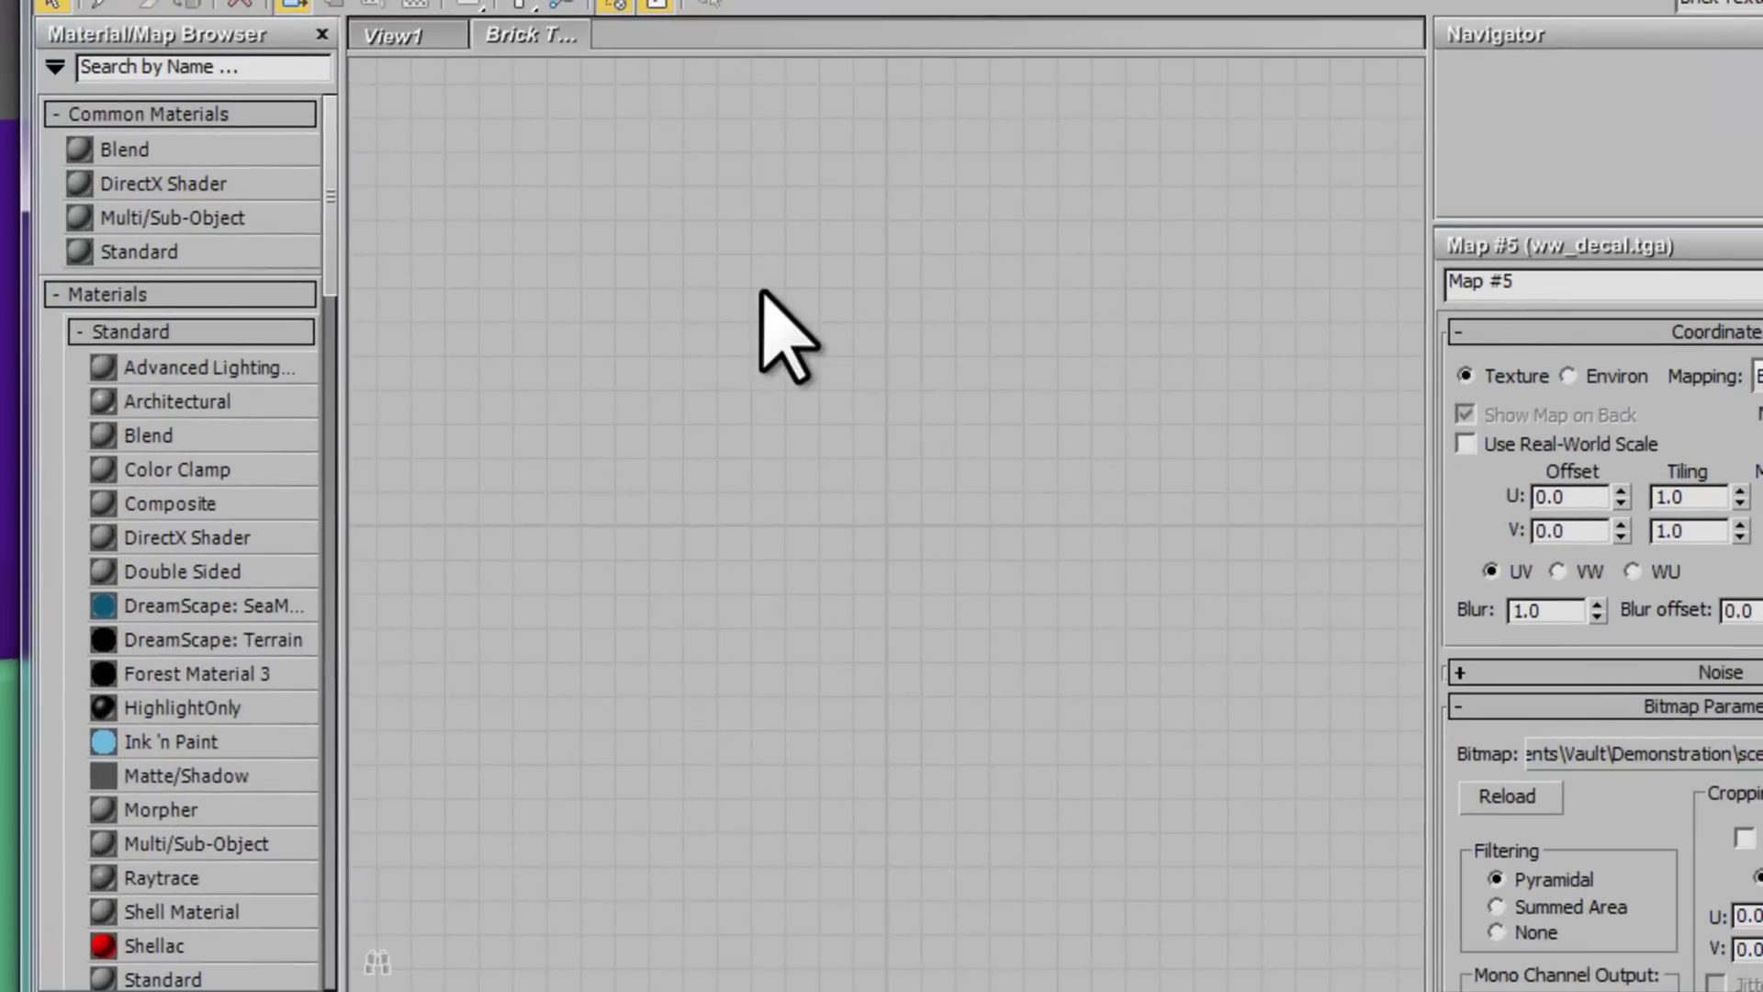
Step: Add Standard Material #38 and wire a Tiles map into its Diffuse Color
right_click(762, 290)
mouse_move(884, 354)
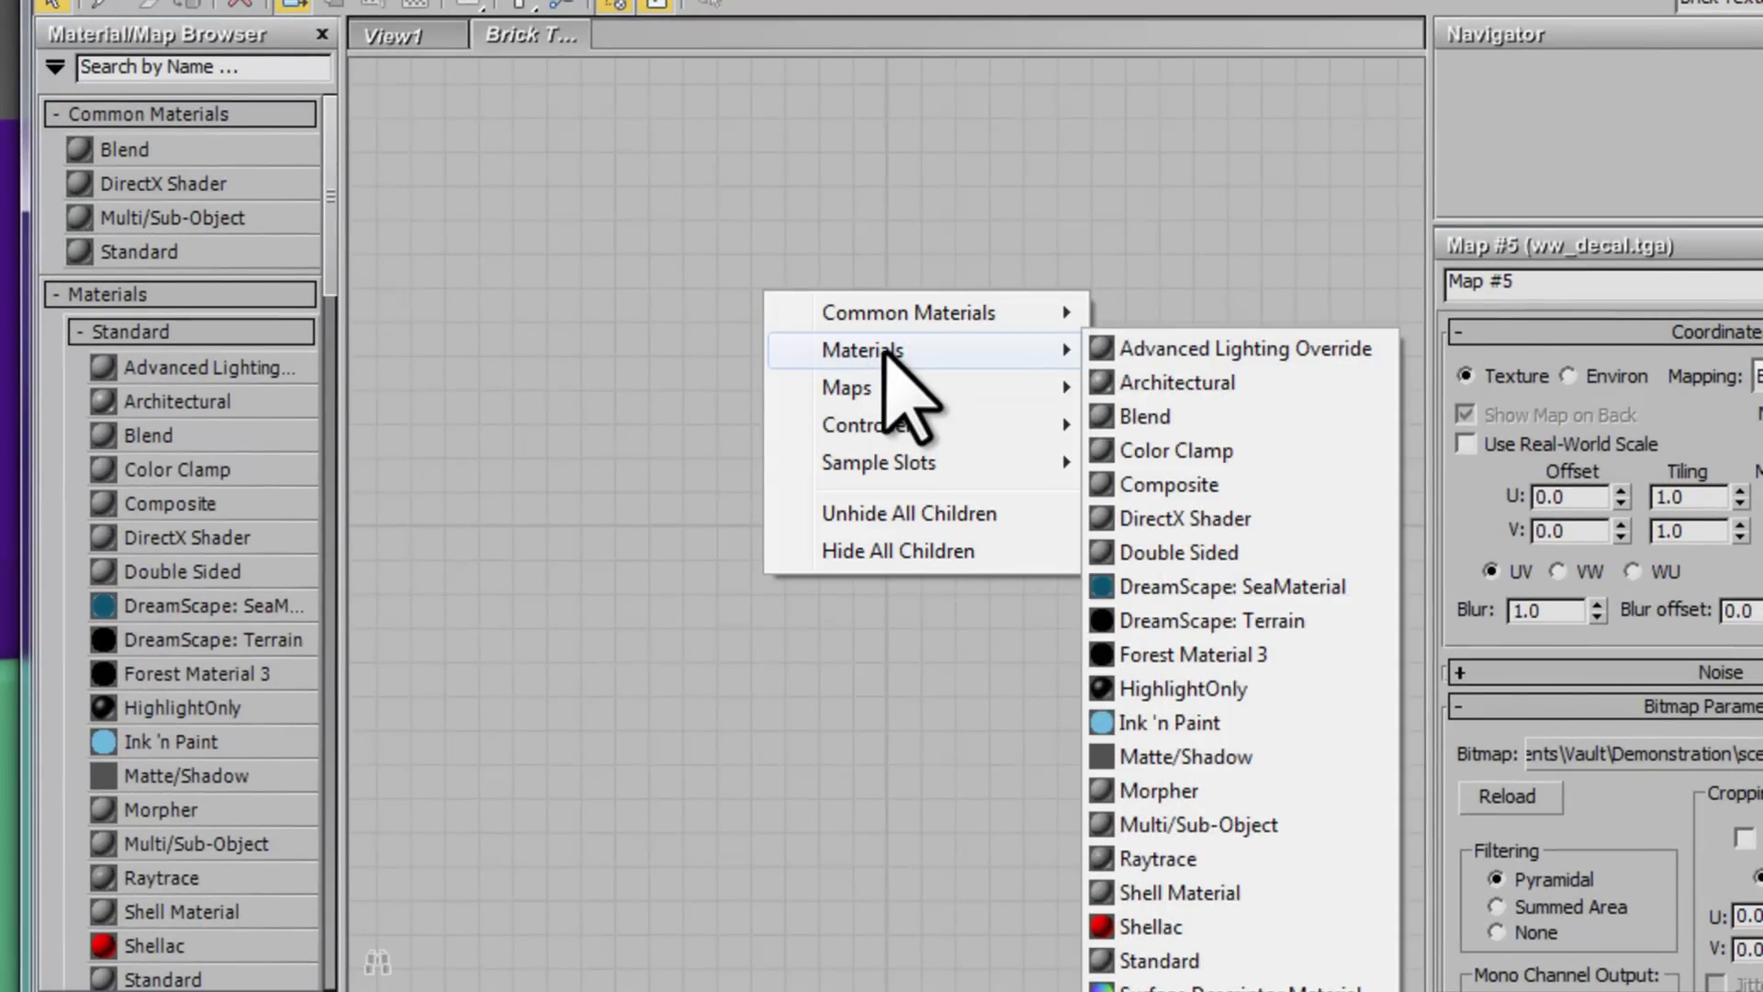
click(1188, 961)
drag(783, 310, 1044, 269)
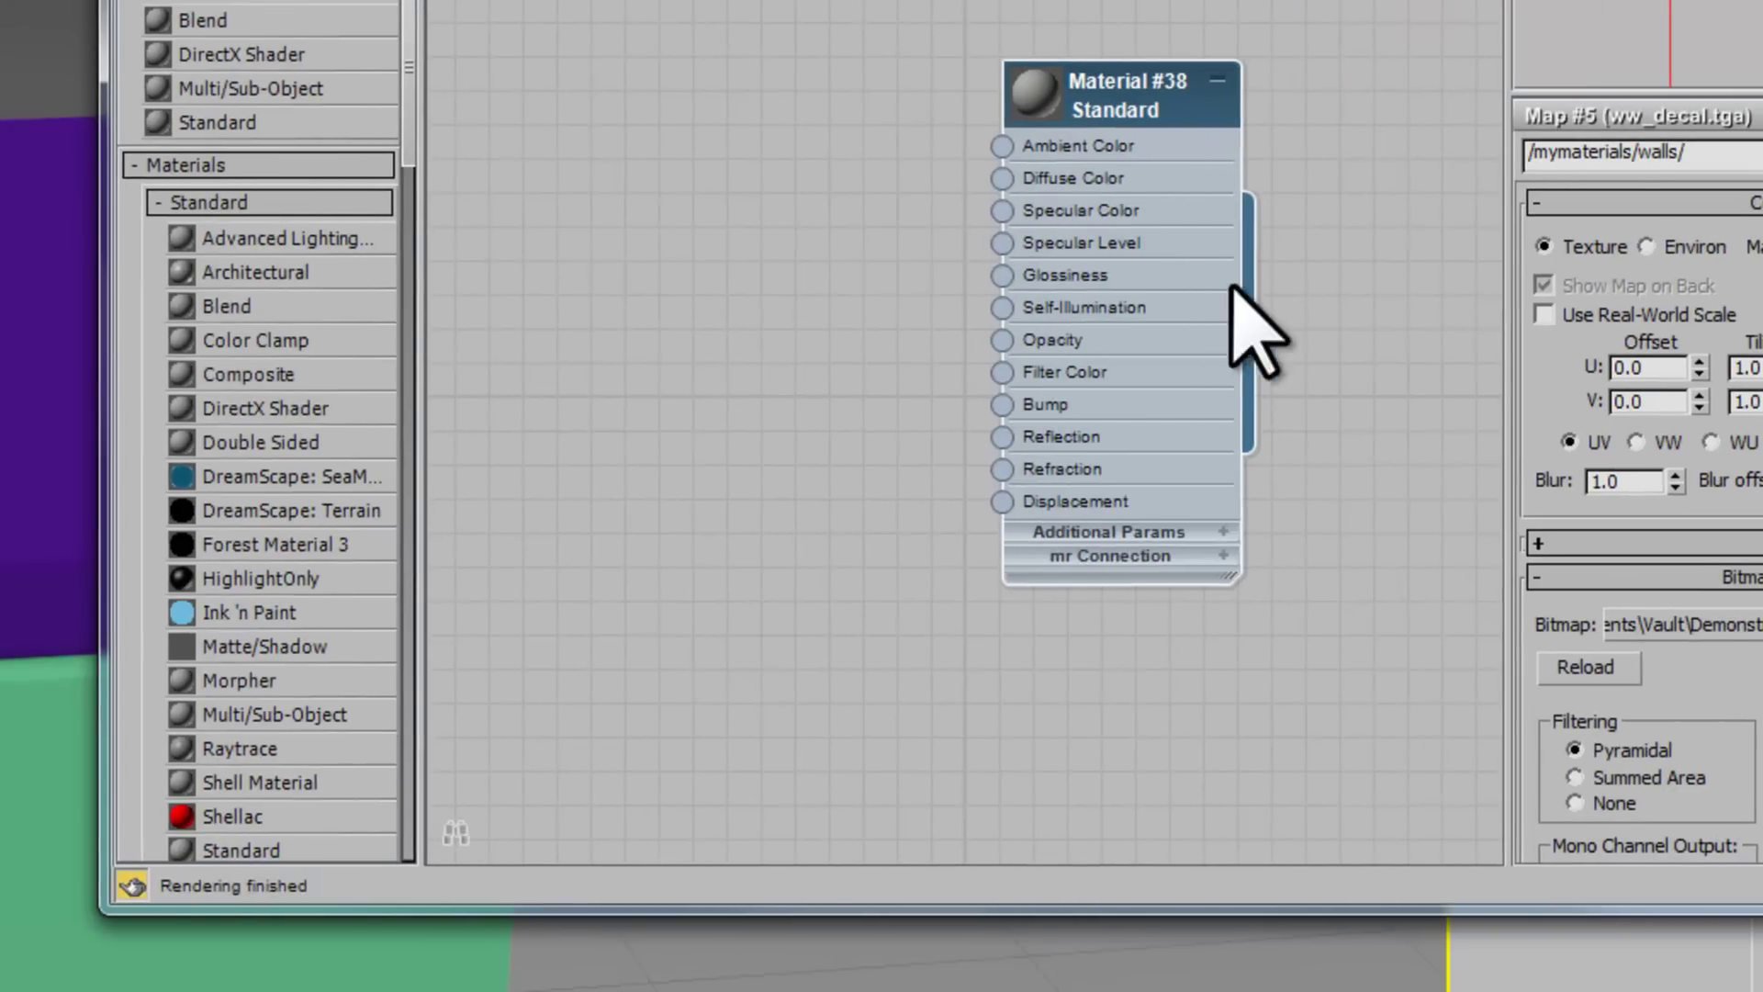
drag(1002, 177, 723, 73)
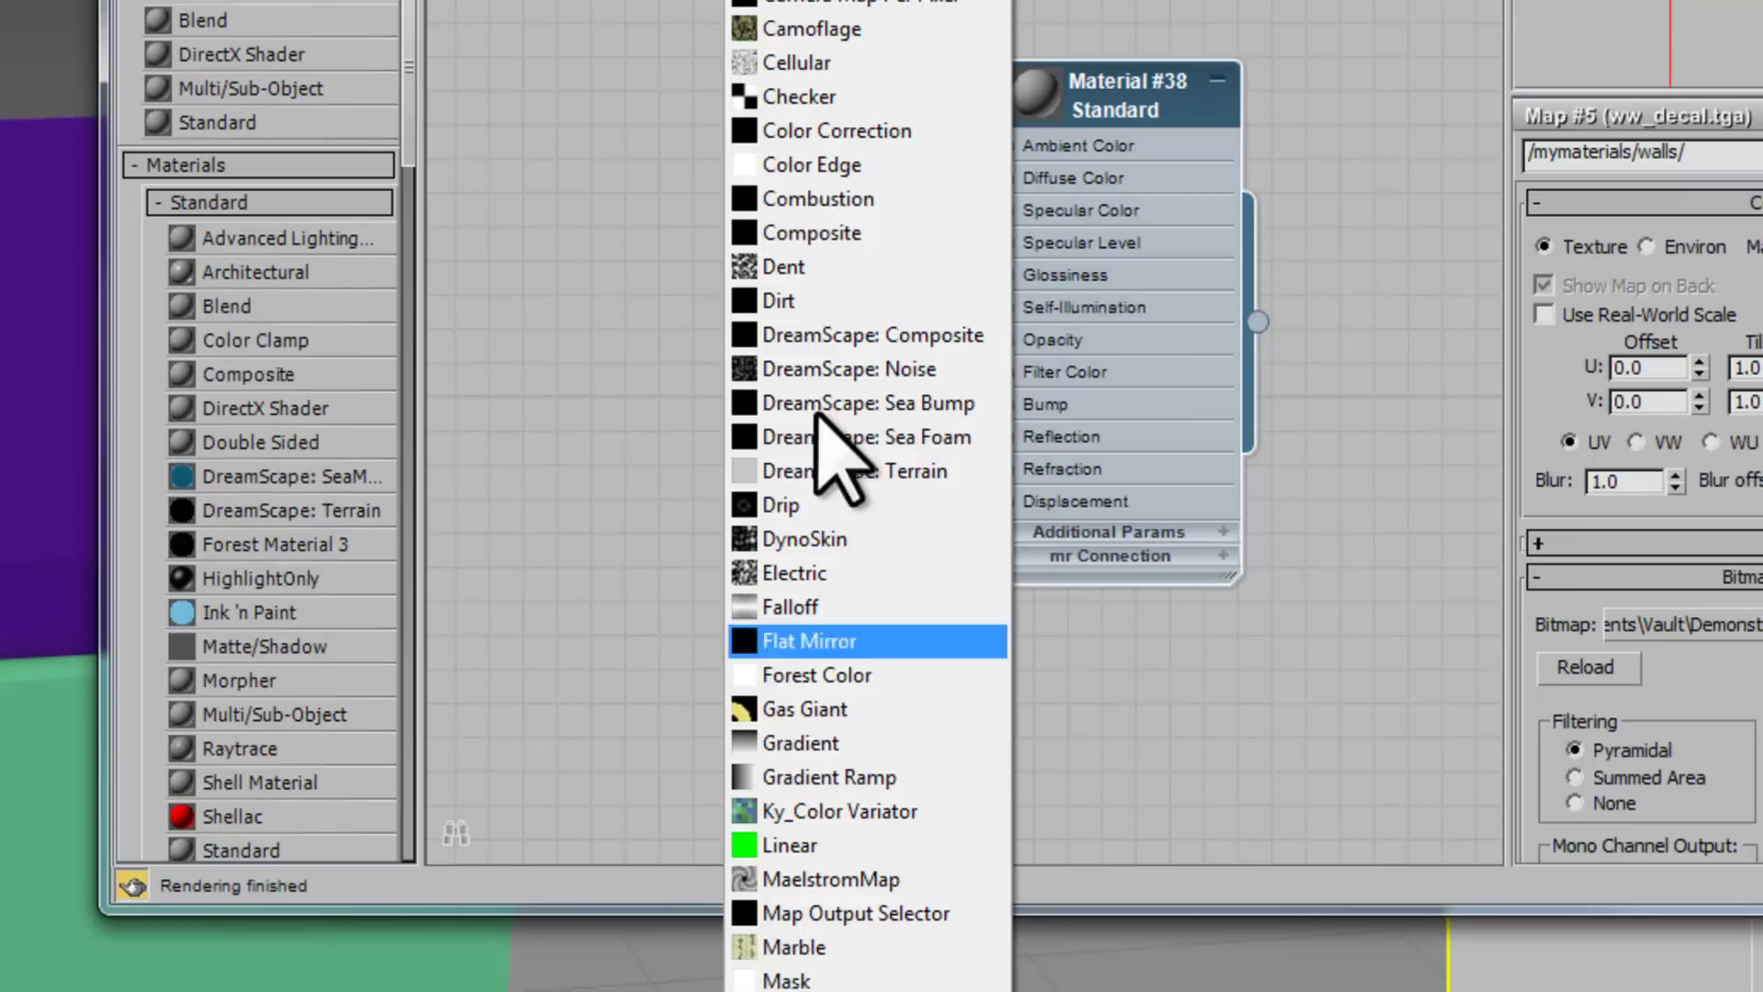
scroll(868, 496, down, 10)
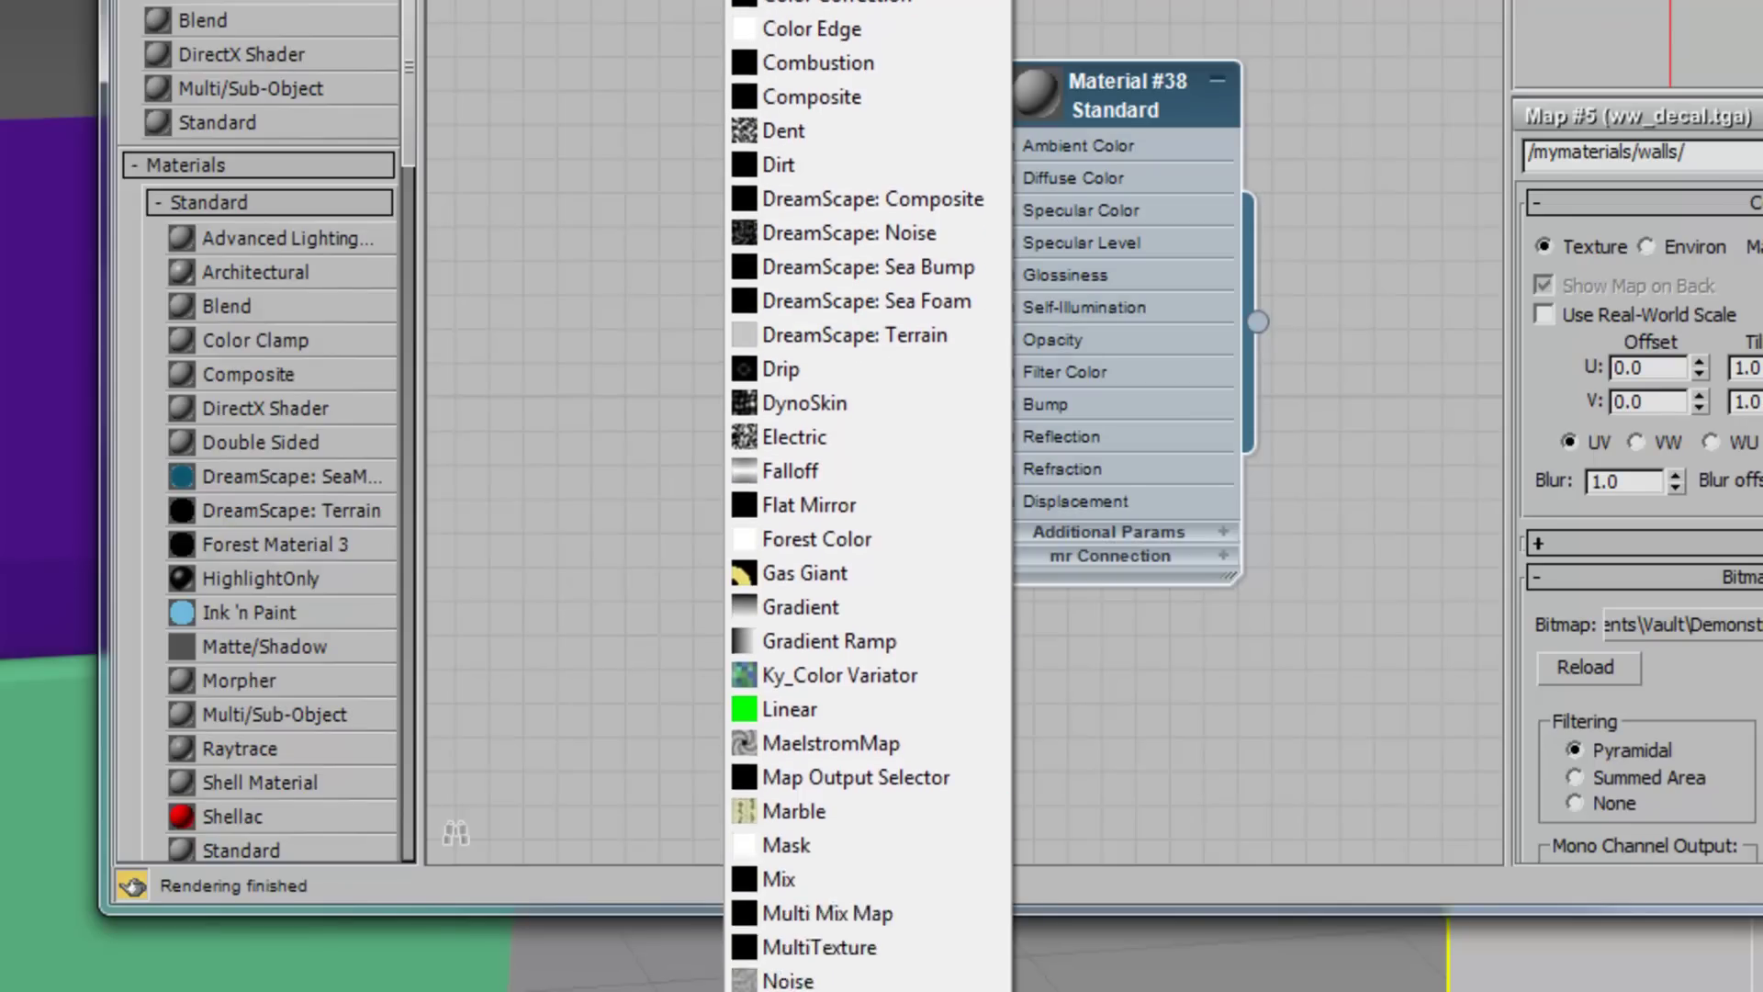
scroll(867, 496, down, 1)
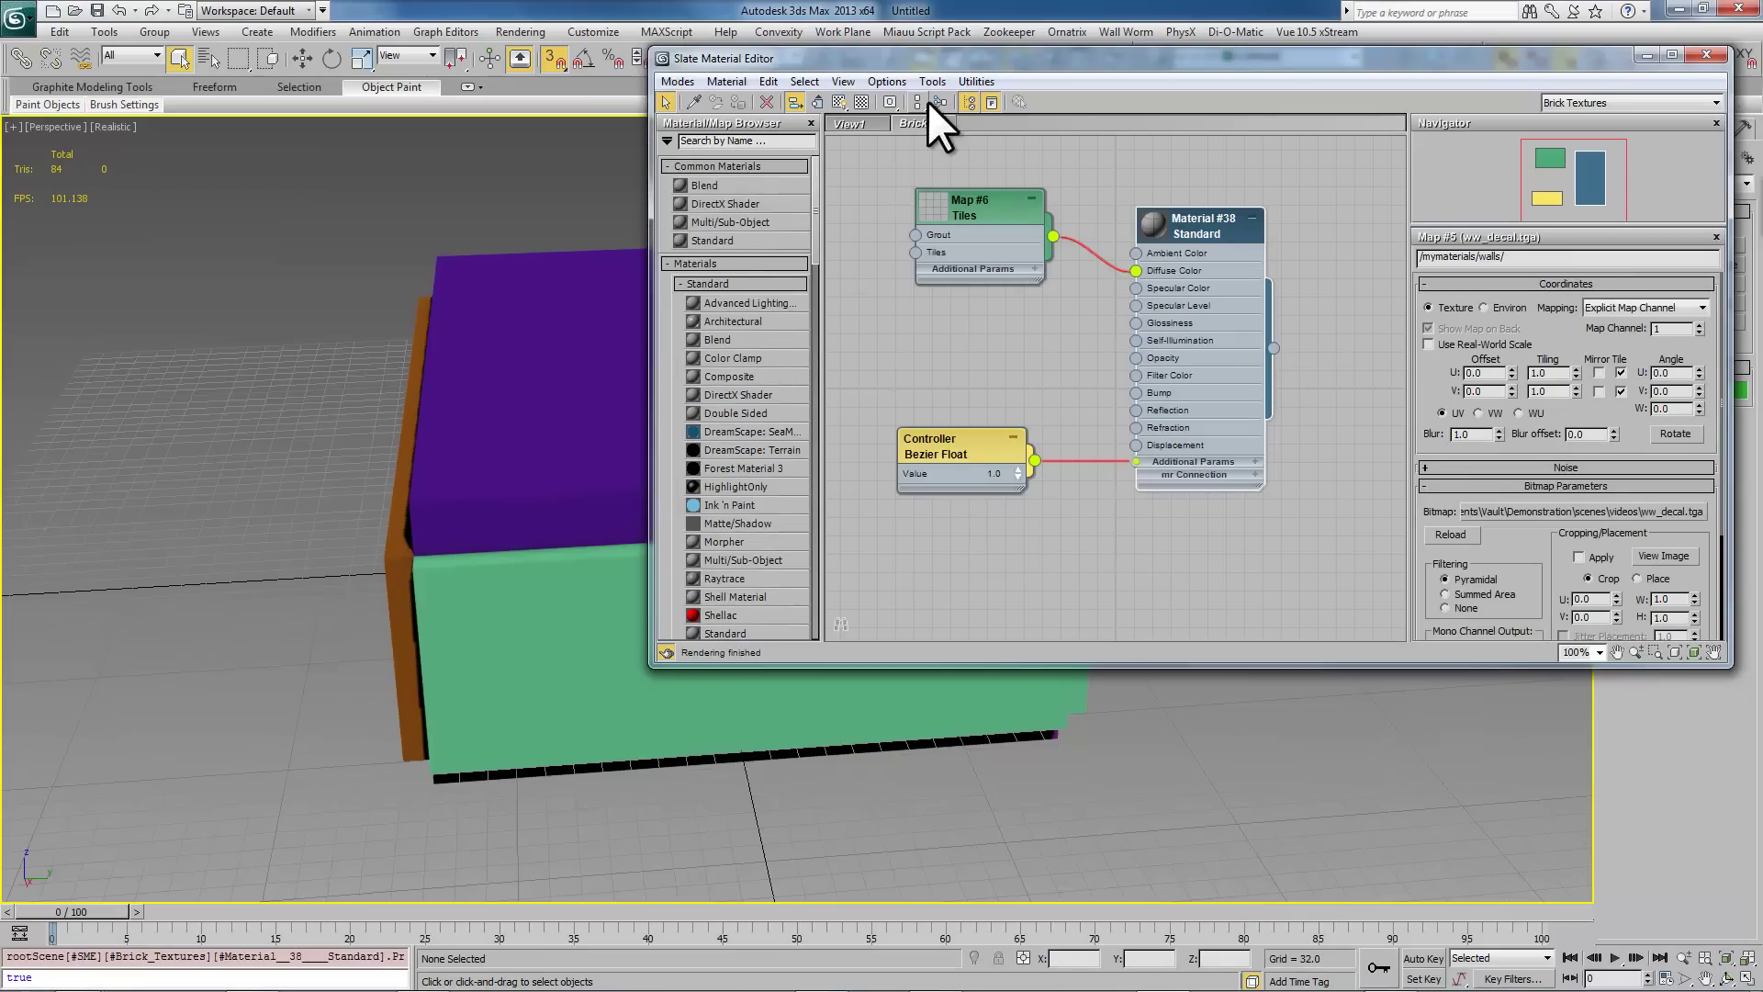
Step: Select the green and orange wall boxes in the viewport
drag(1047, 55, 1353, 43)
click(679, 635)
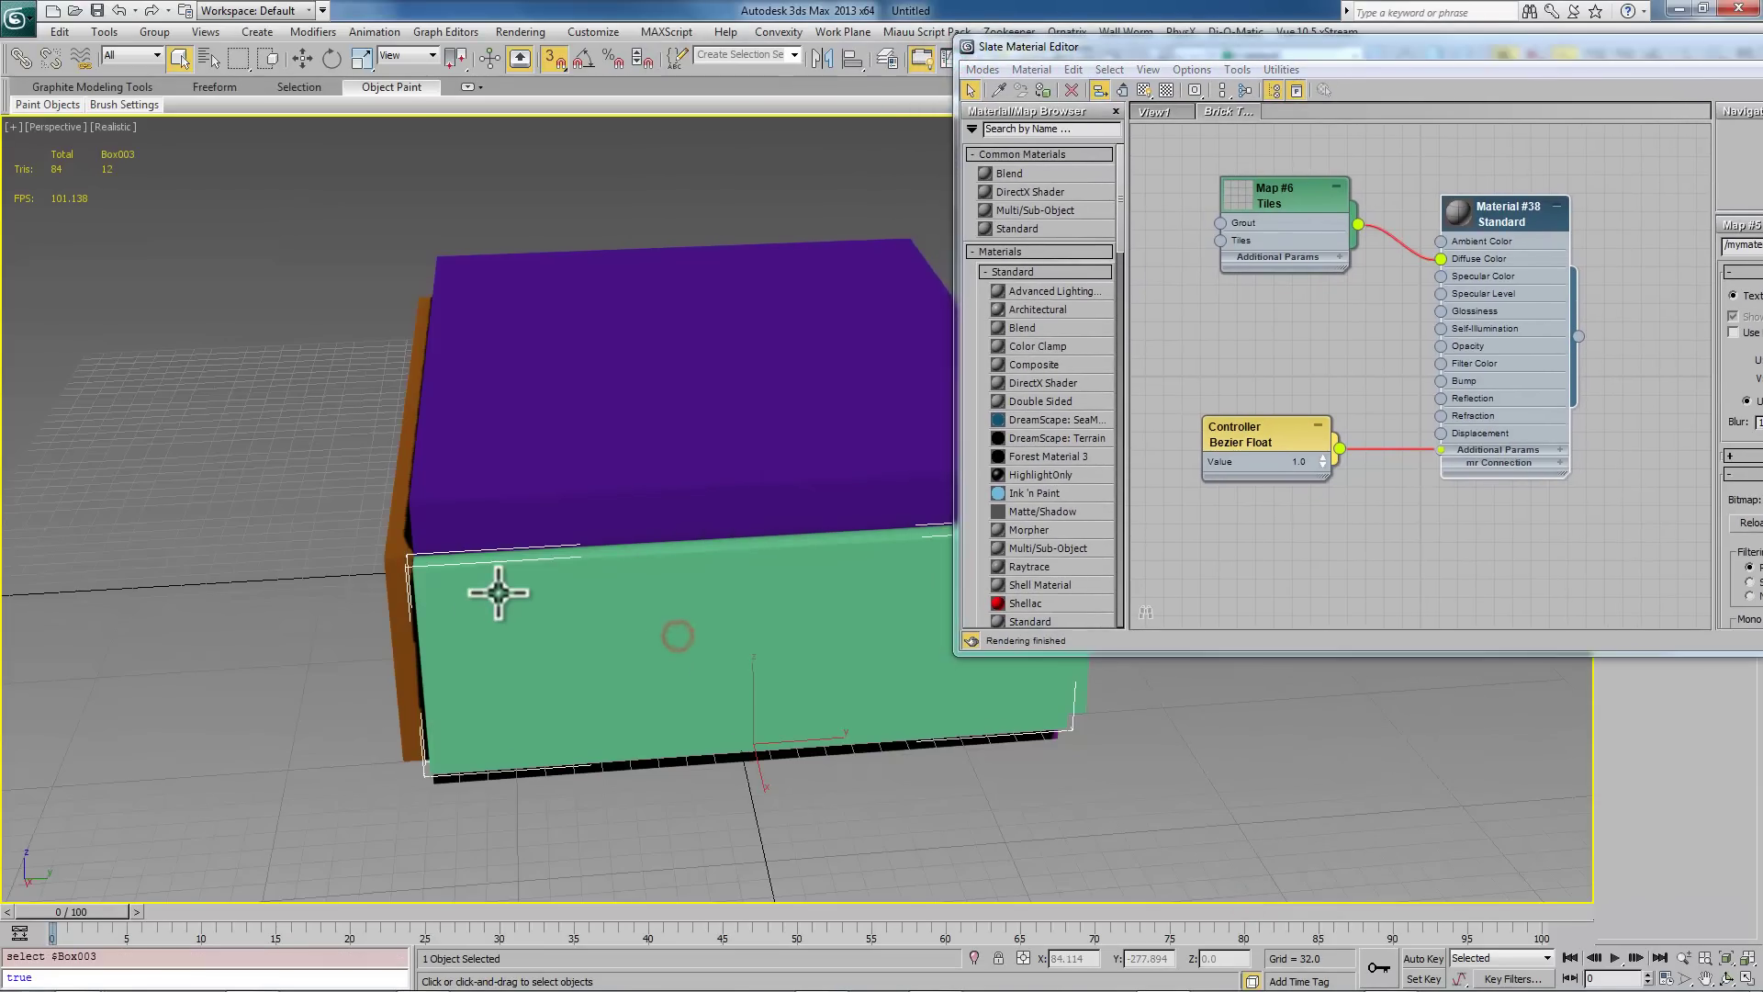
alt+middle_drag(502, 588, 831, 532)
click(677, 529)
Step: Assign Material #38 to the selected walls, show its tiles in the viewport, and hide the purple ceiling box
alt+middle_drag(677, 529, 706, 555)
alt+middle_drag(632, 489, 385, 523)
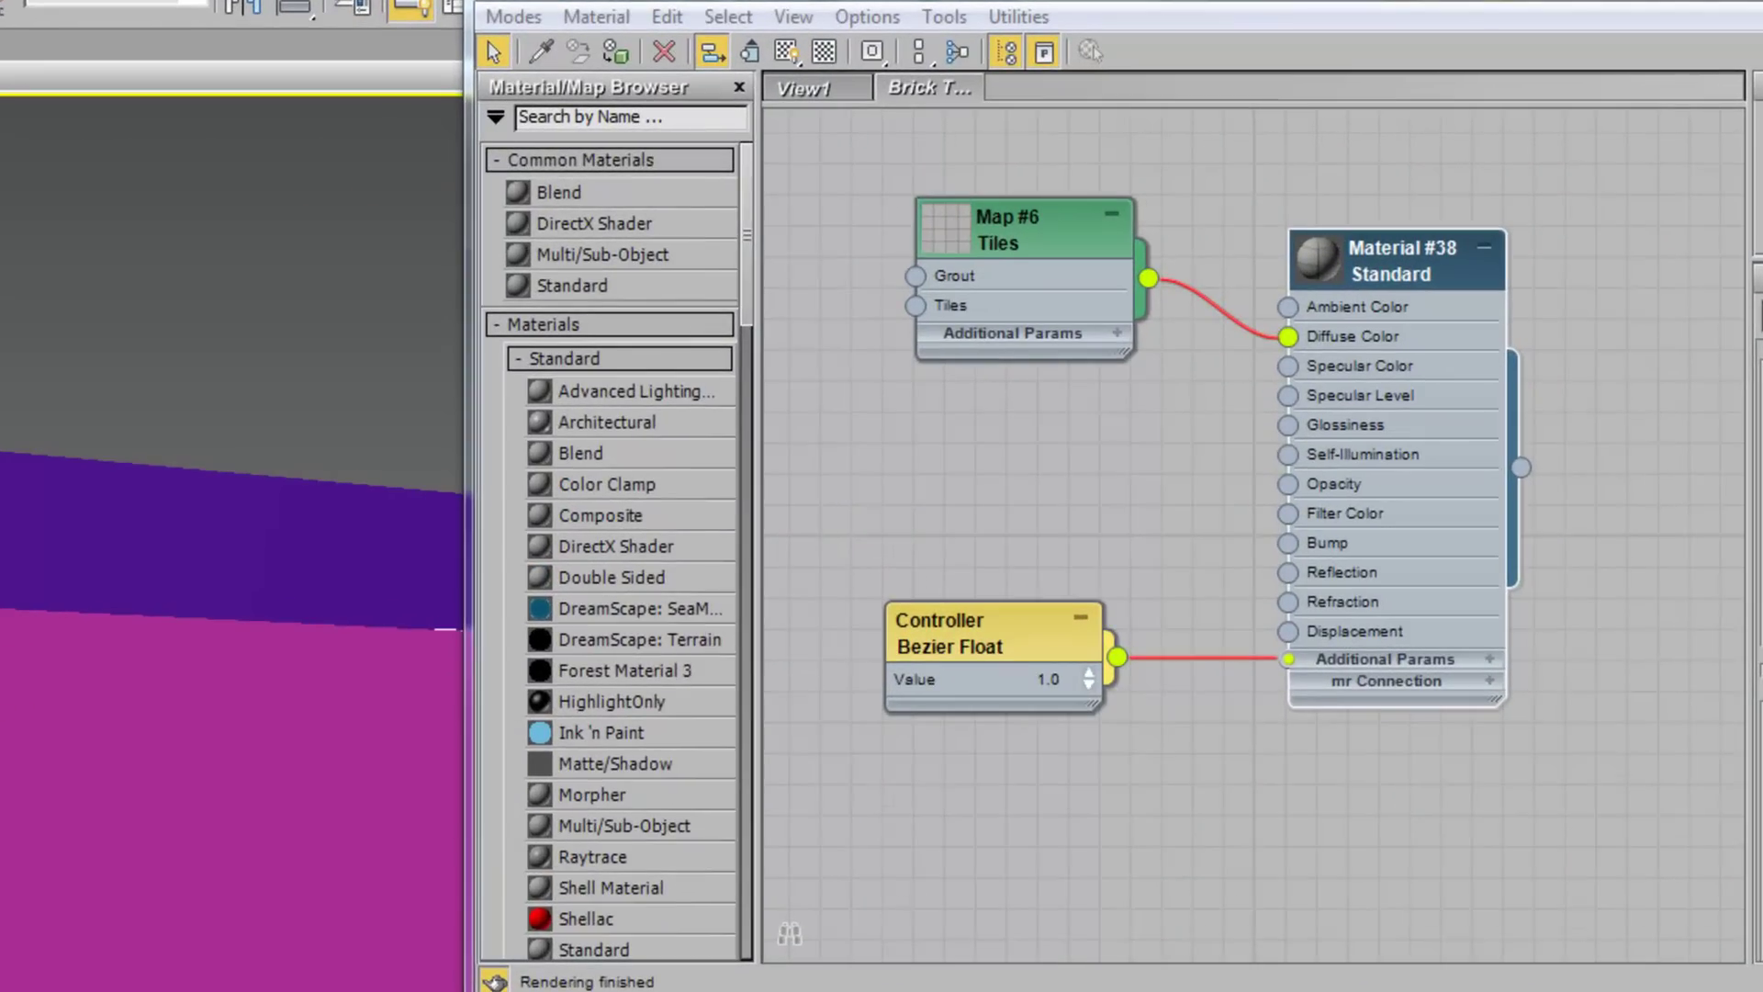
click(1397, 266)
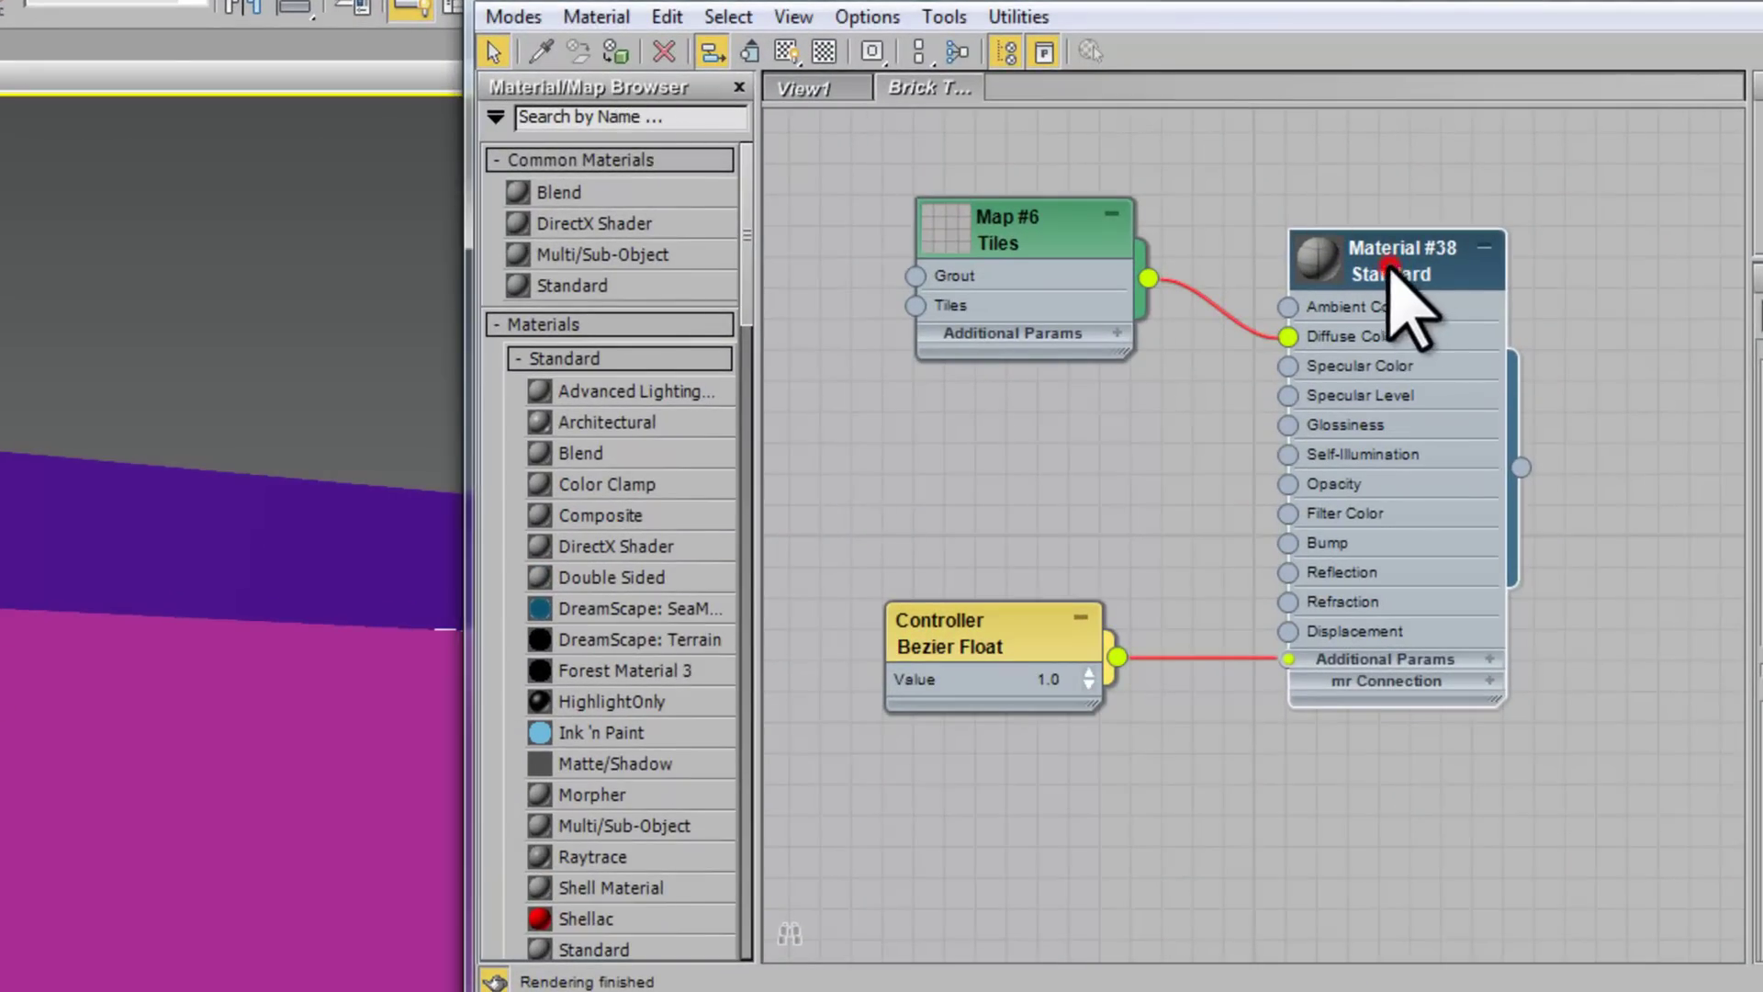
click(613, 53)
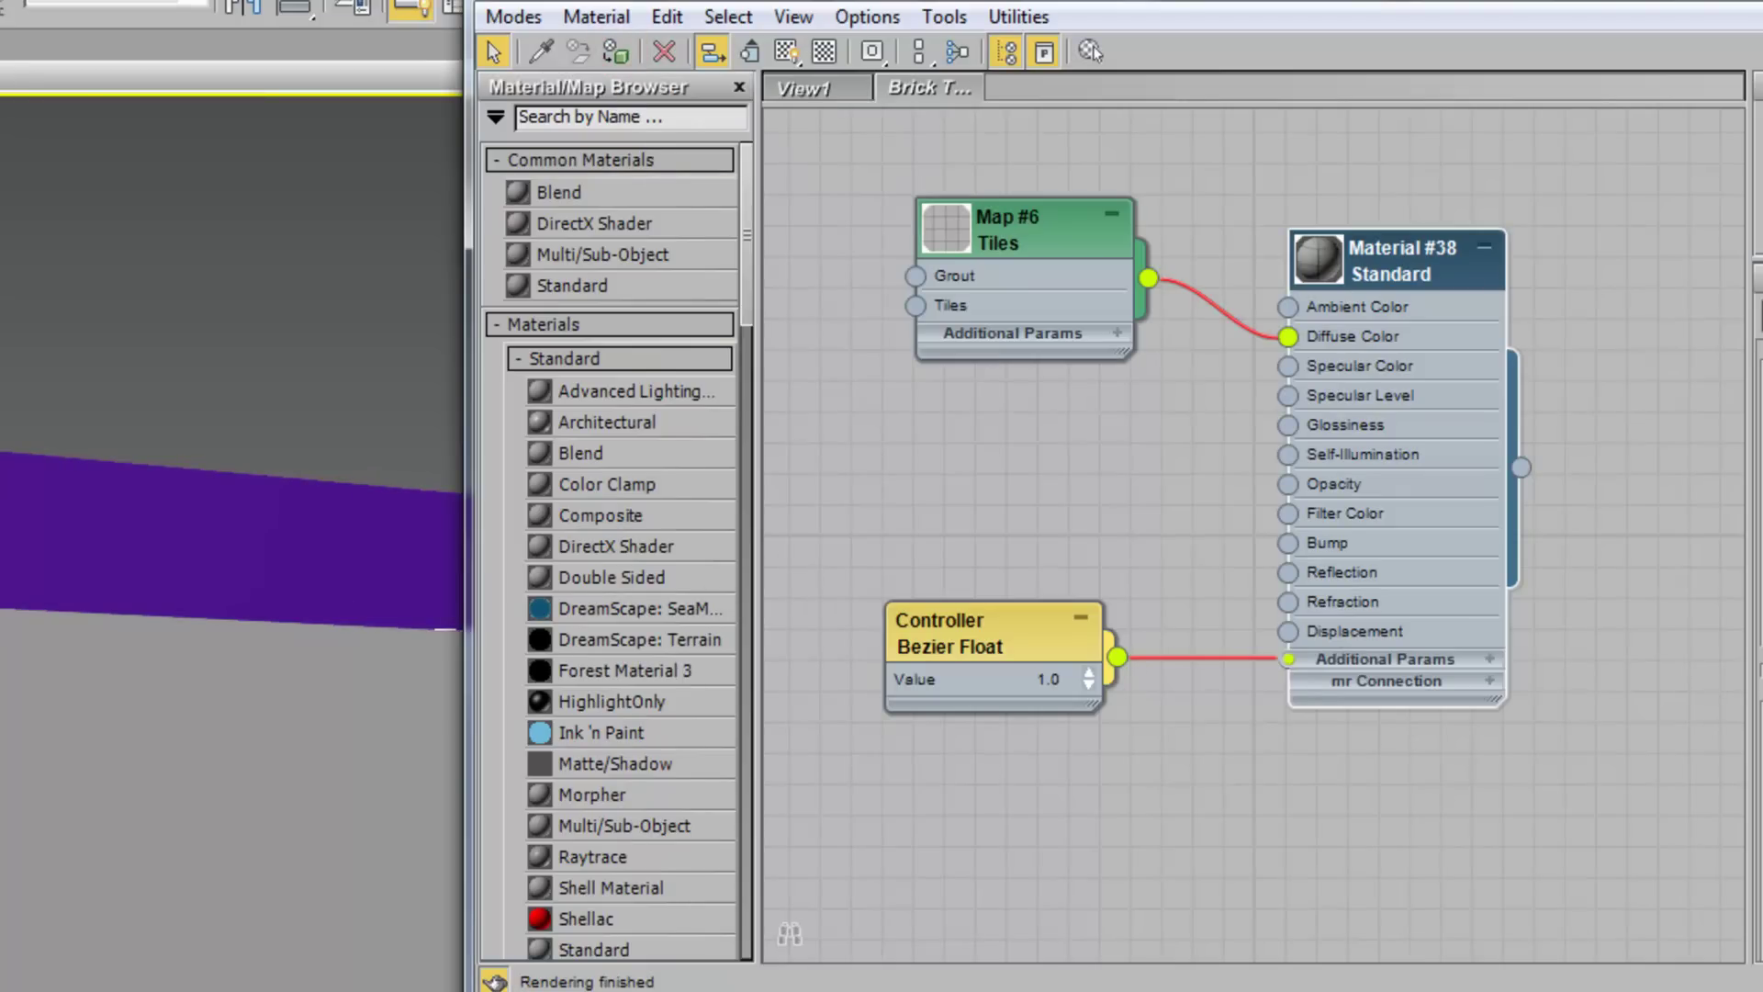
click(785, 51)
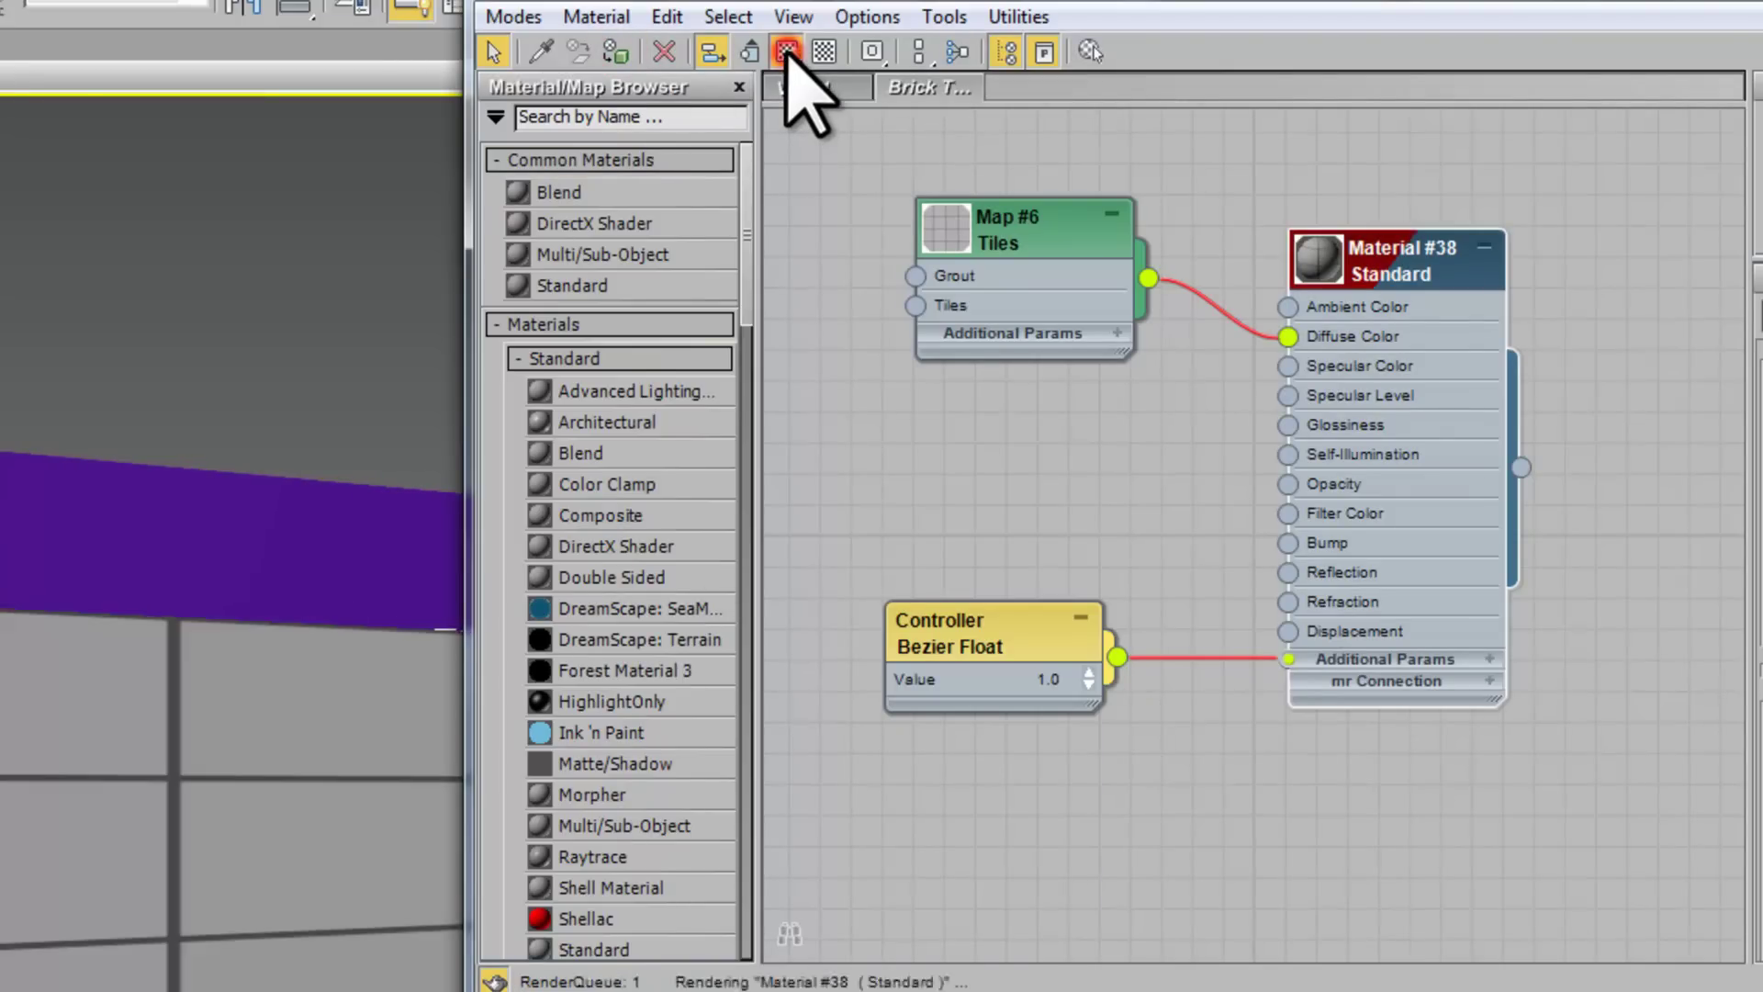
right_click(637, 519)
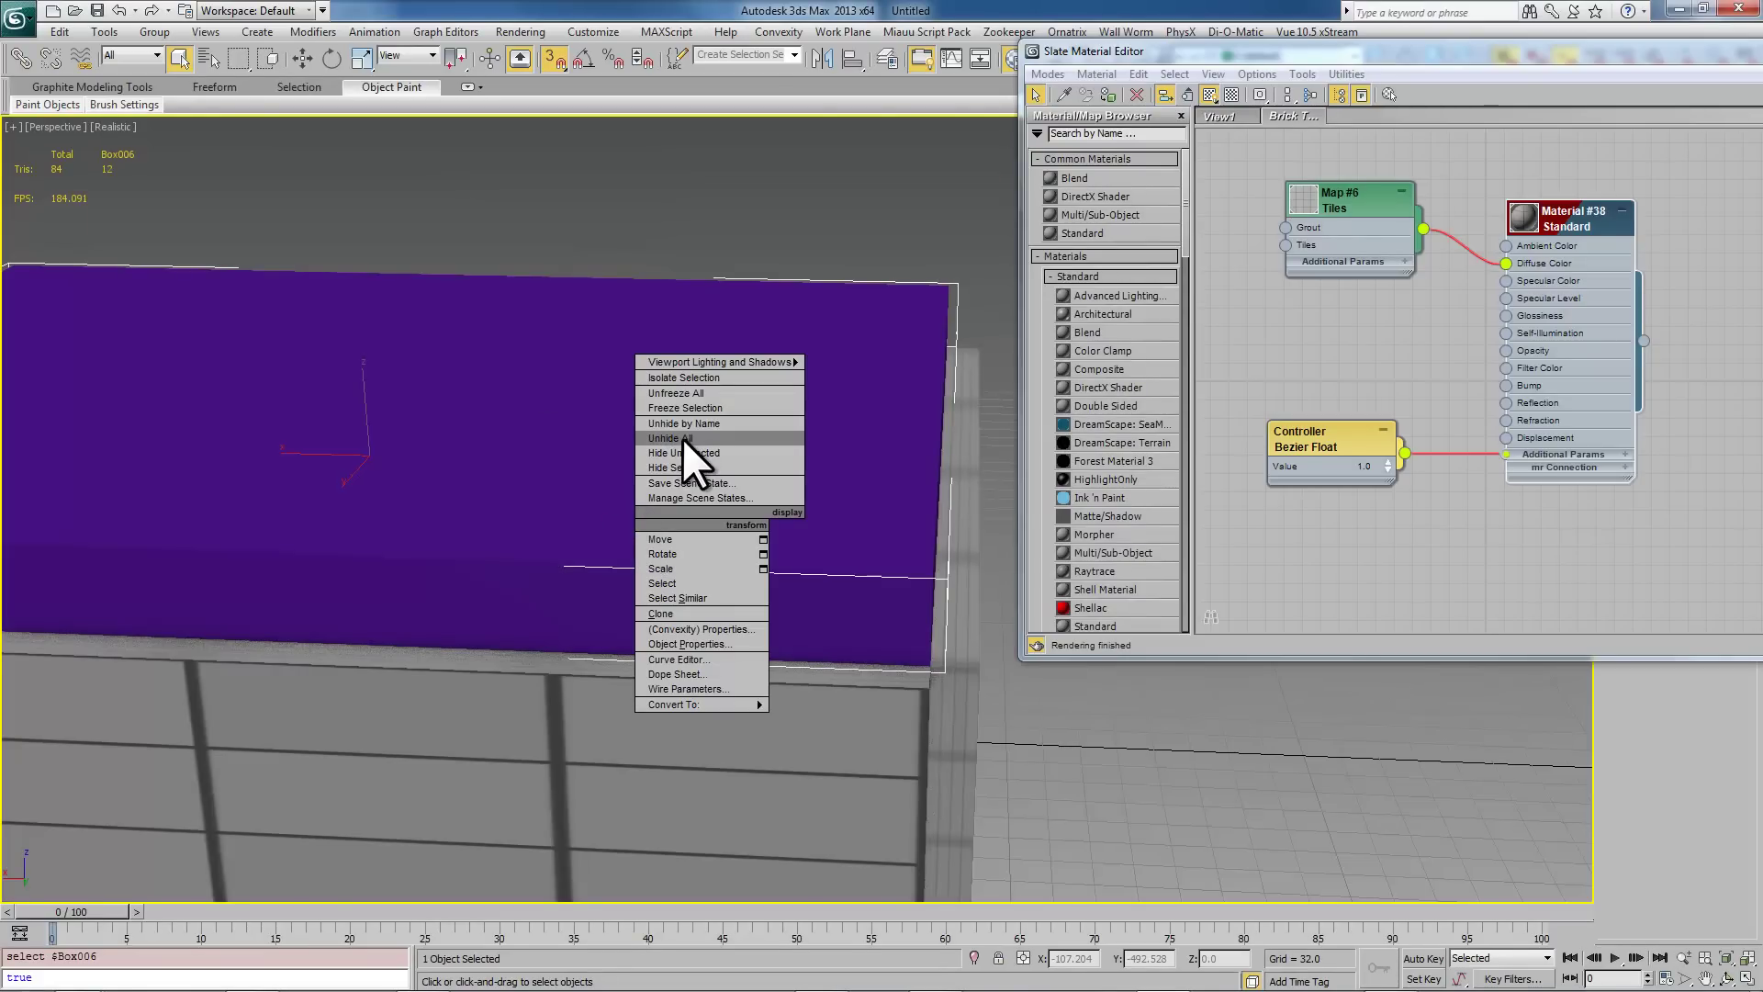
click(677, 466)
scroll(563, 543, down, 3)
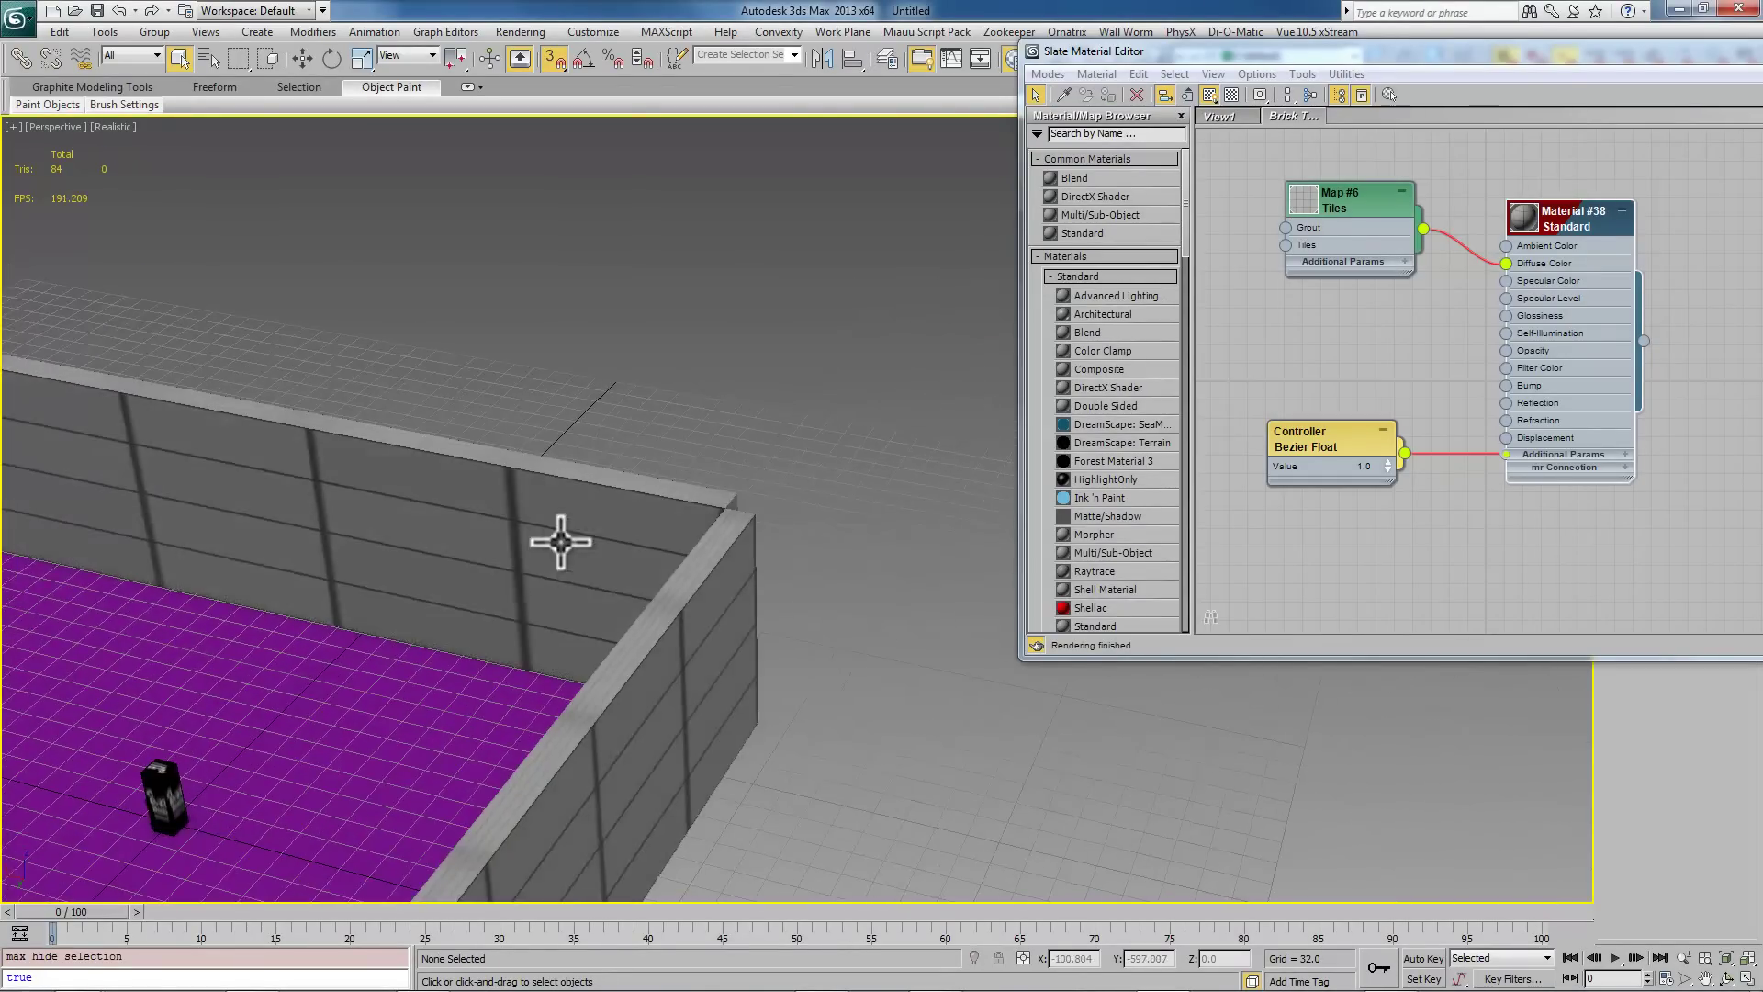
middle_drag(563, 543, 839, 512)
scroll(582, 527, up, 3)
middle_drag(582, 527, 725, 530)
drag(1203, 57, 755, 169)
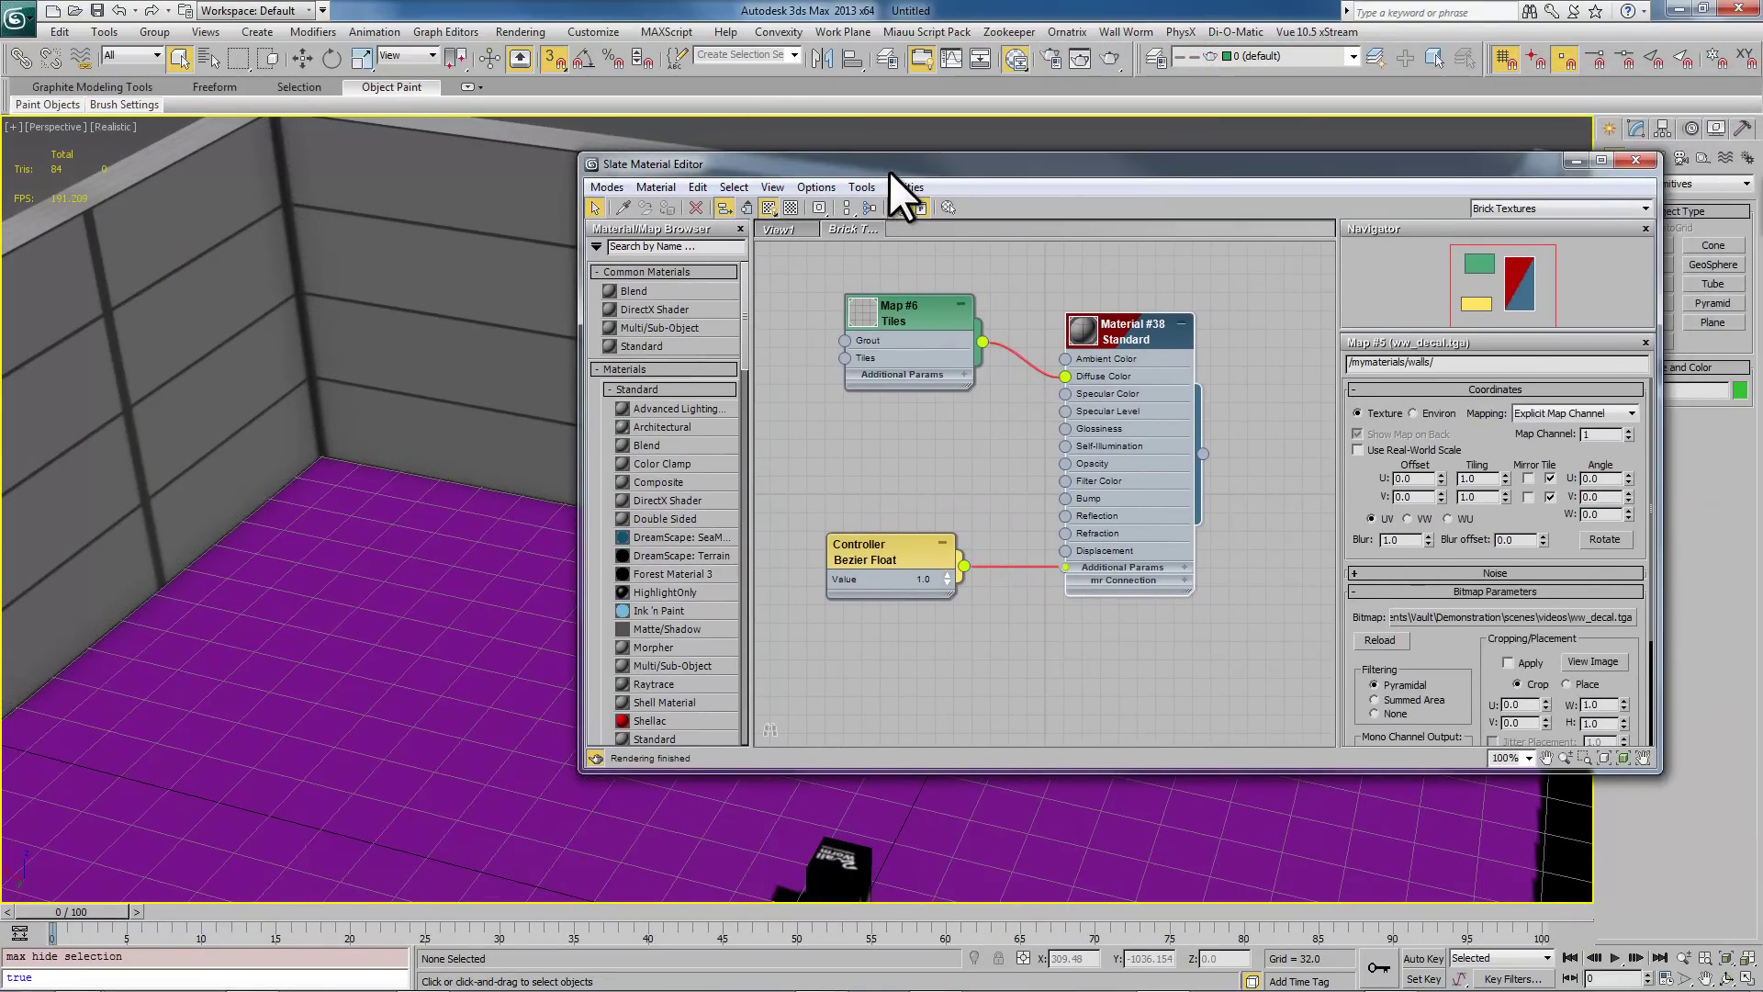
drag(893, 168, 1400, 250)
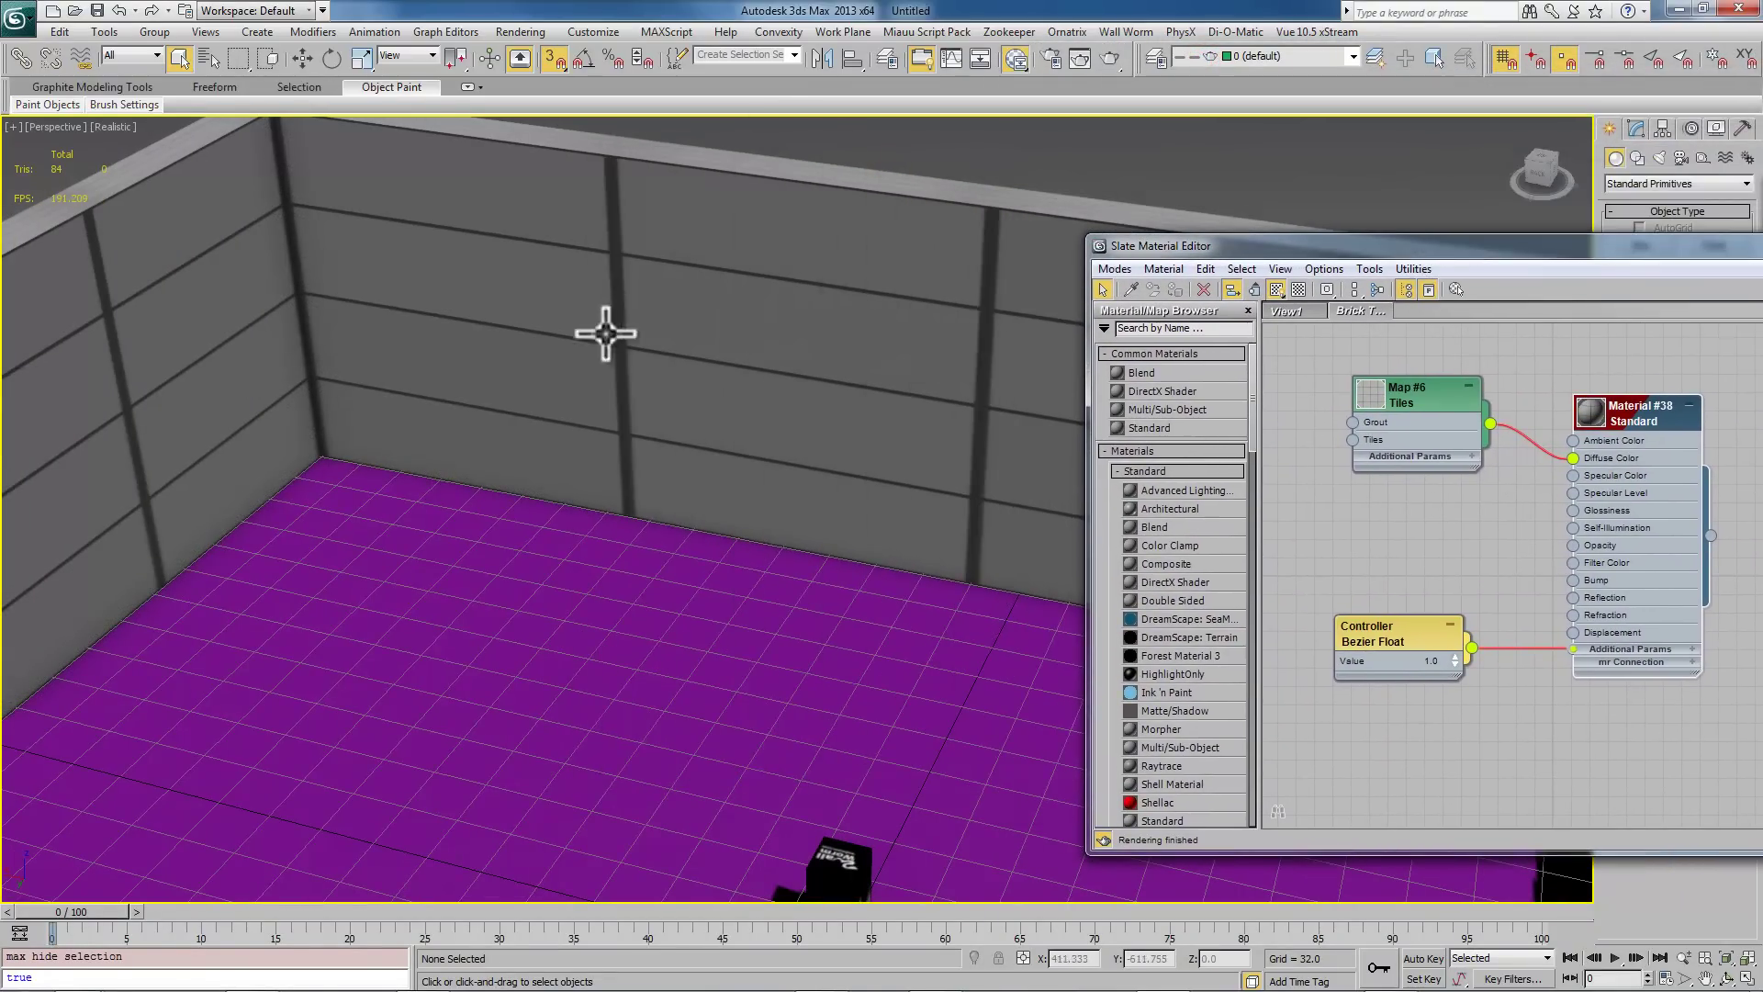
middle_drag(817, 446, 701, 401)
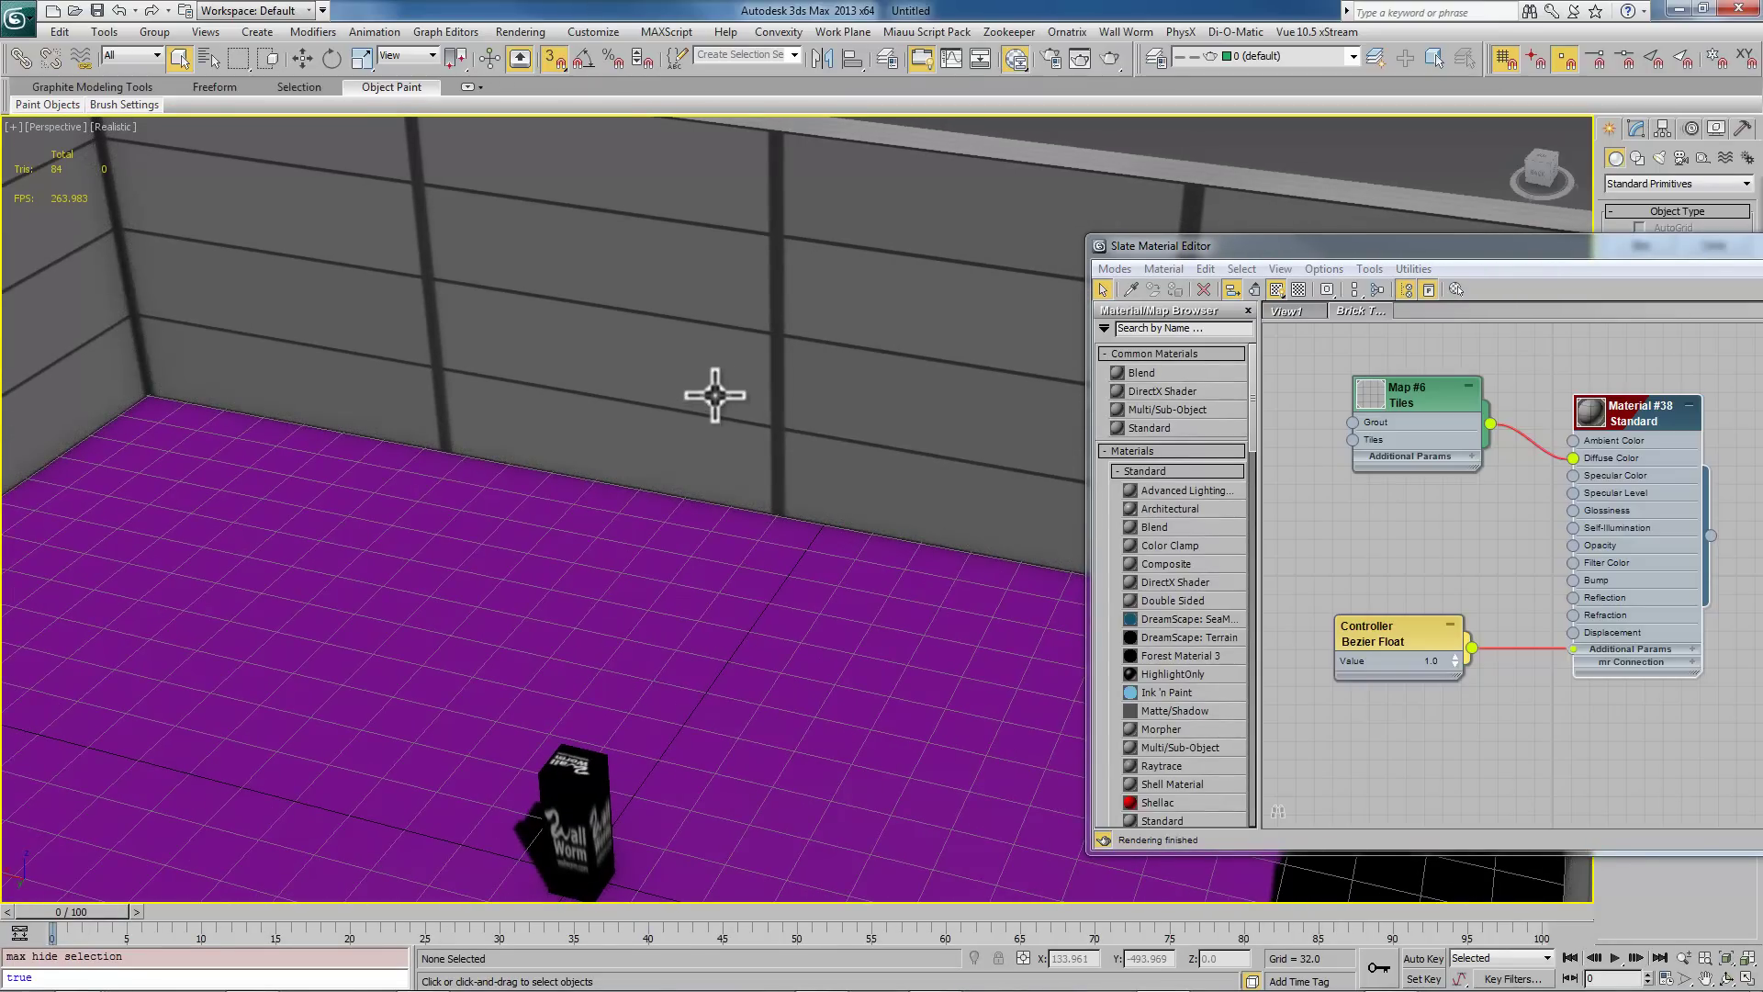
drag(1375, 246, 857, 166)
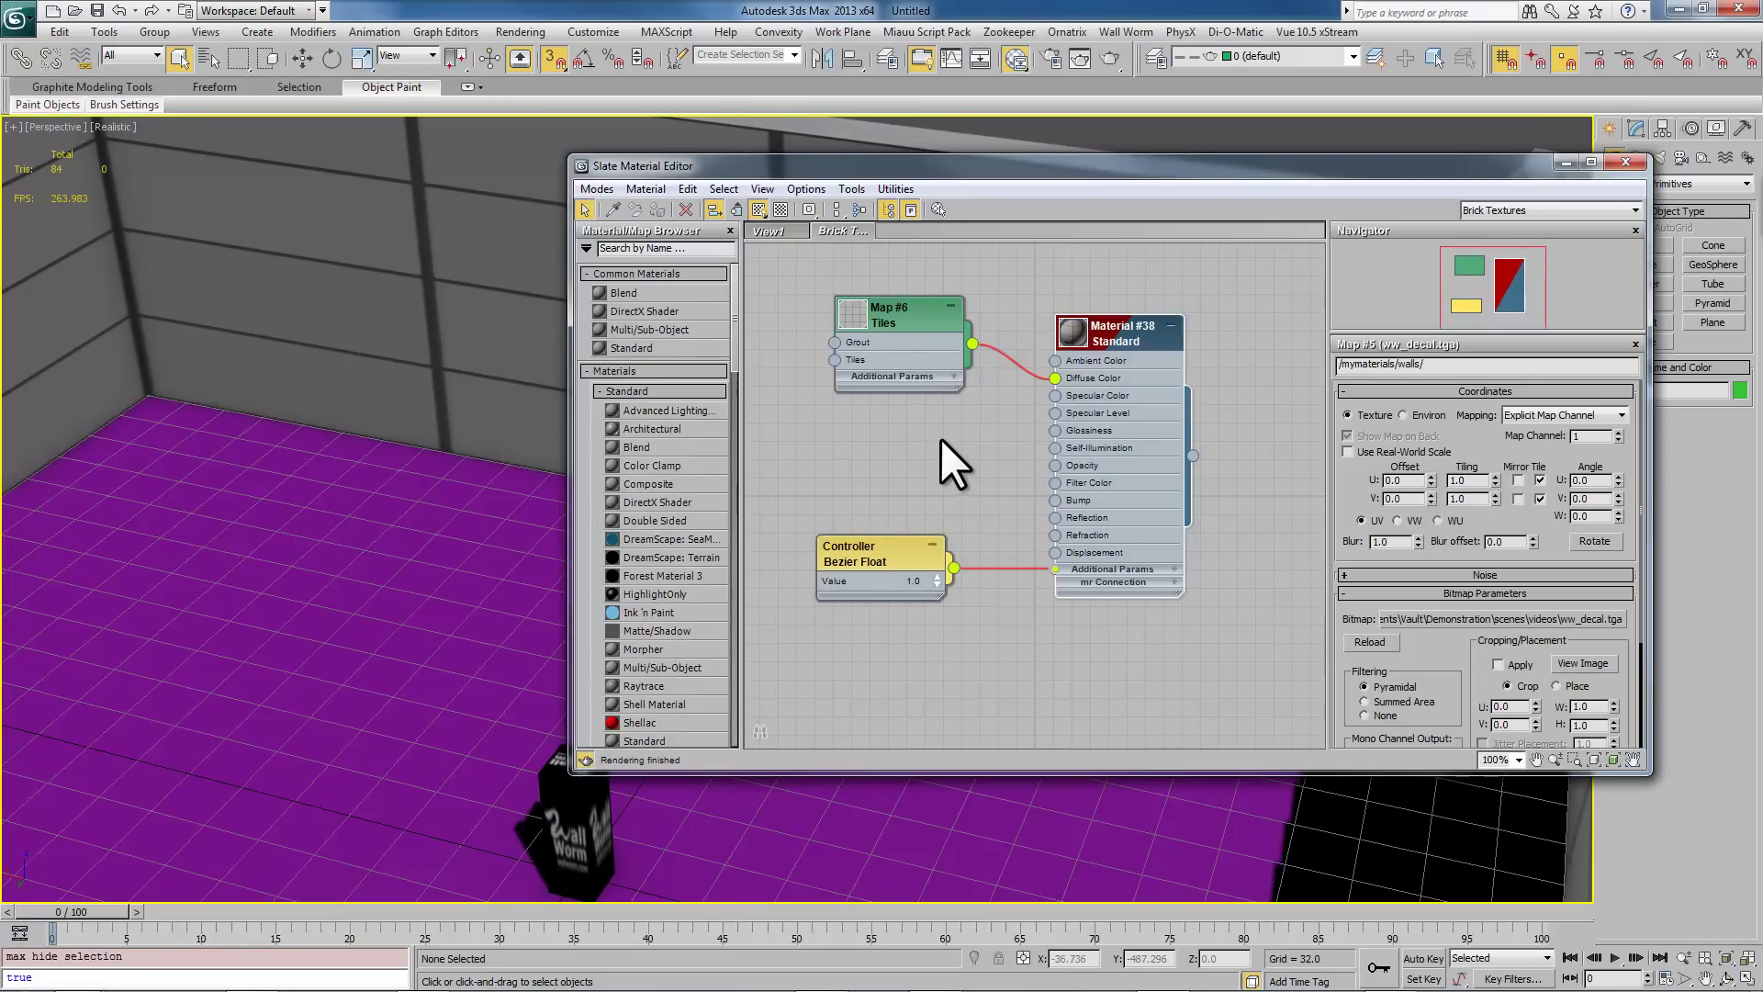
middle_drag(940, 438, 1009, 467)
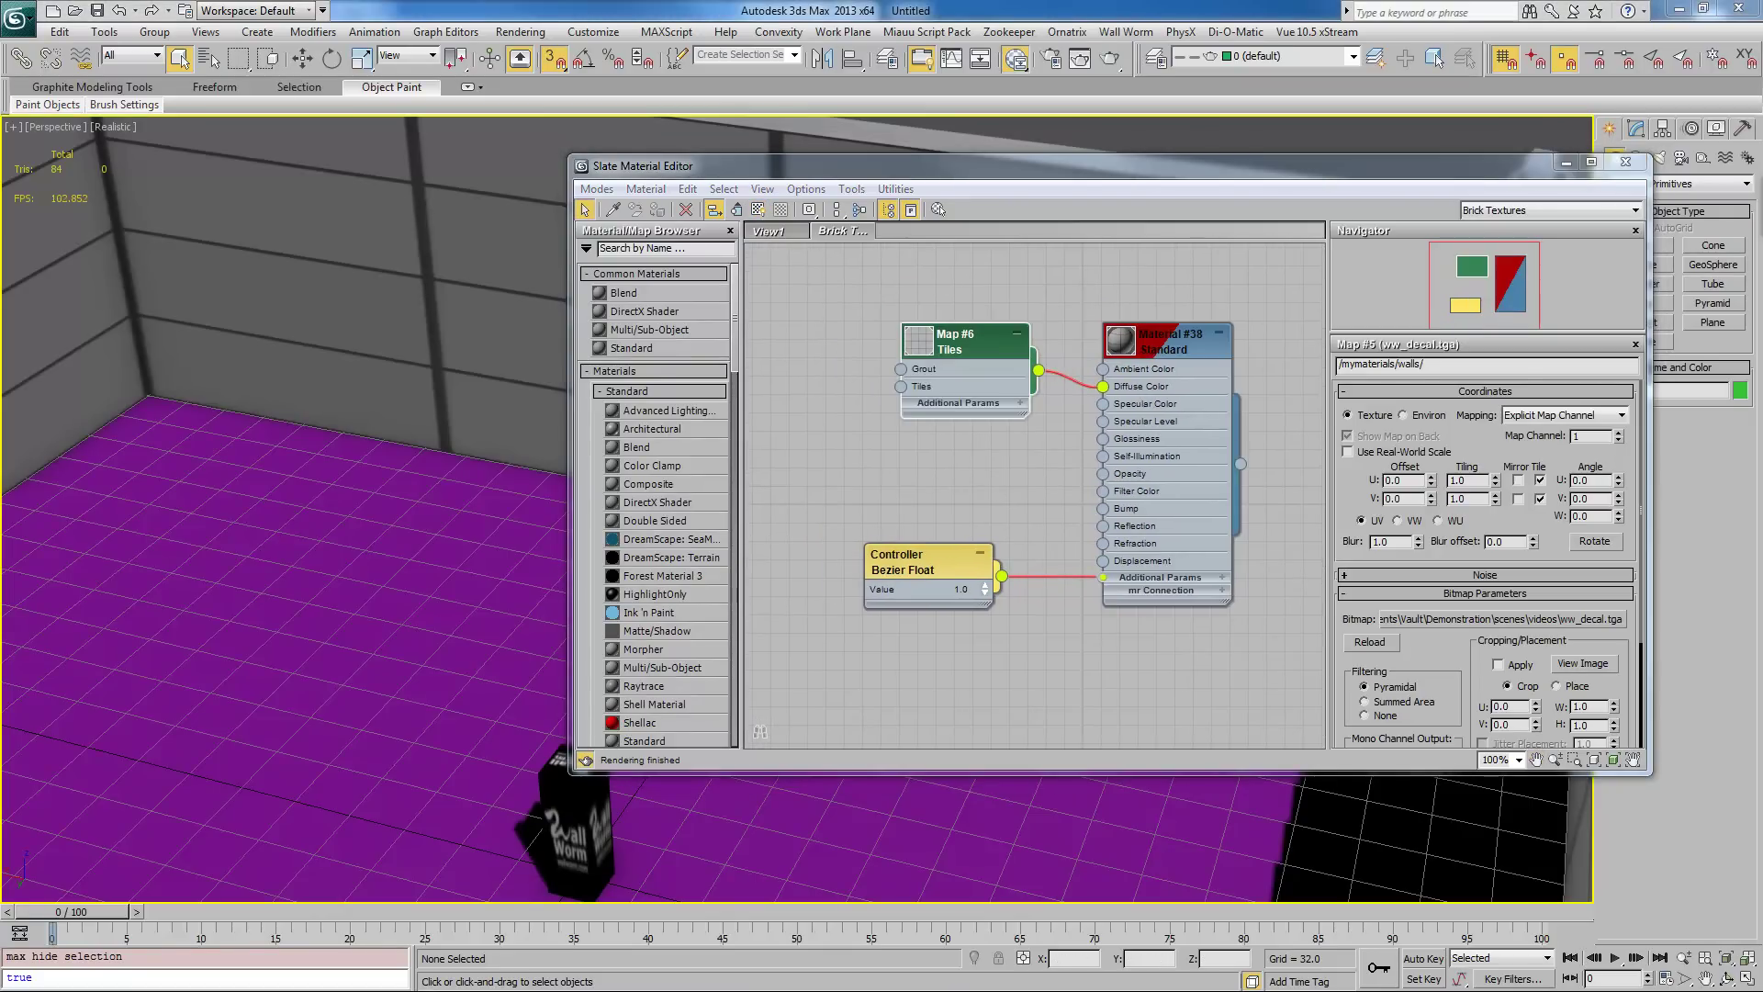
Step: Change the Tiles map's Preset Type from Stack Bond to English Bond
double_click(916, 344)
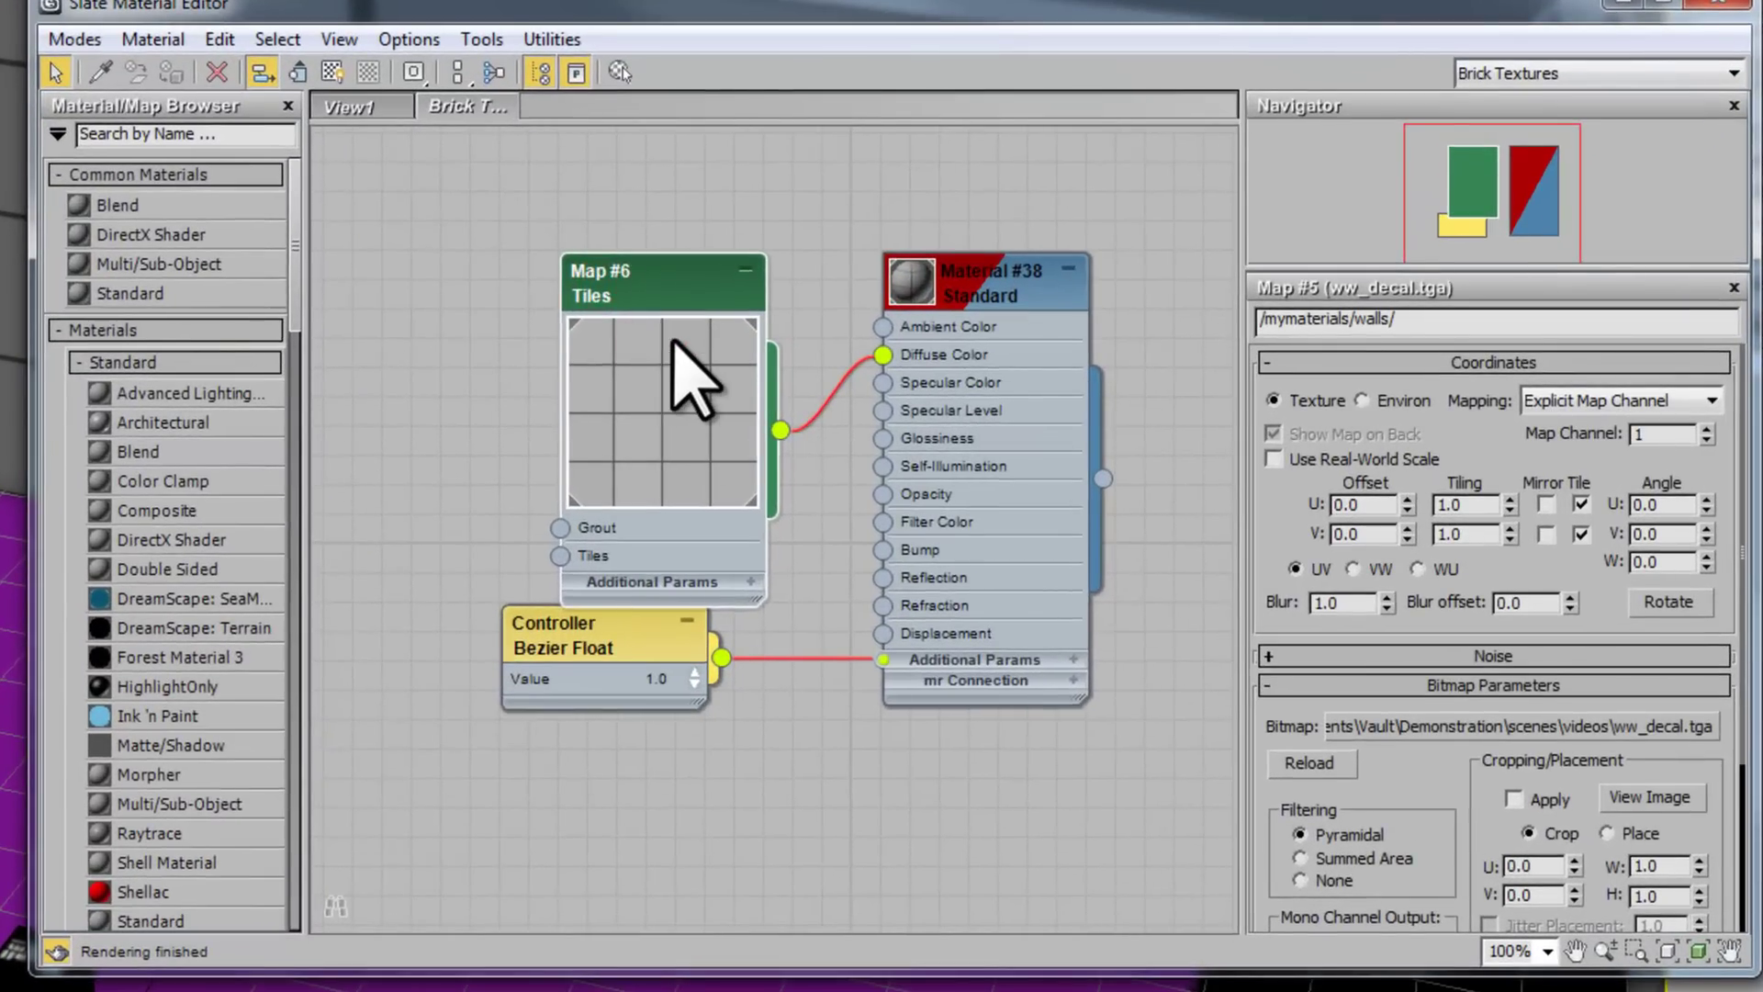
double_click(675, 340)
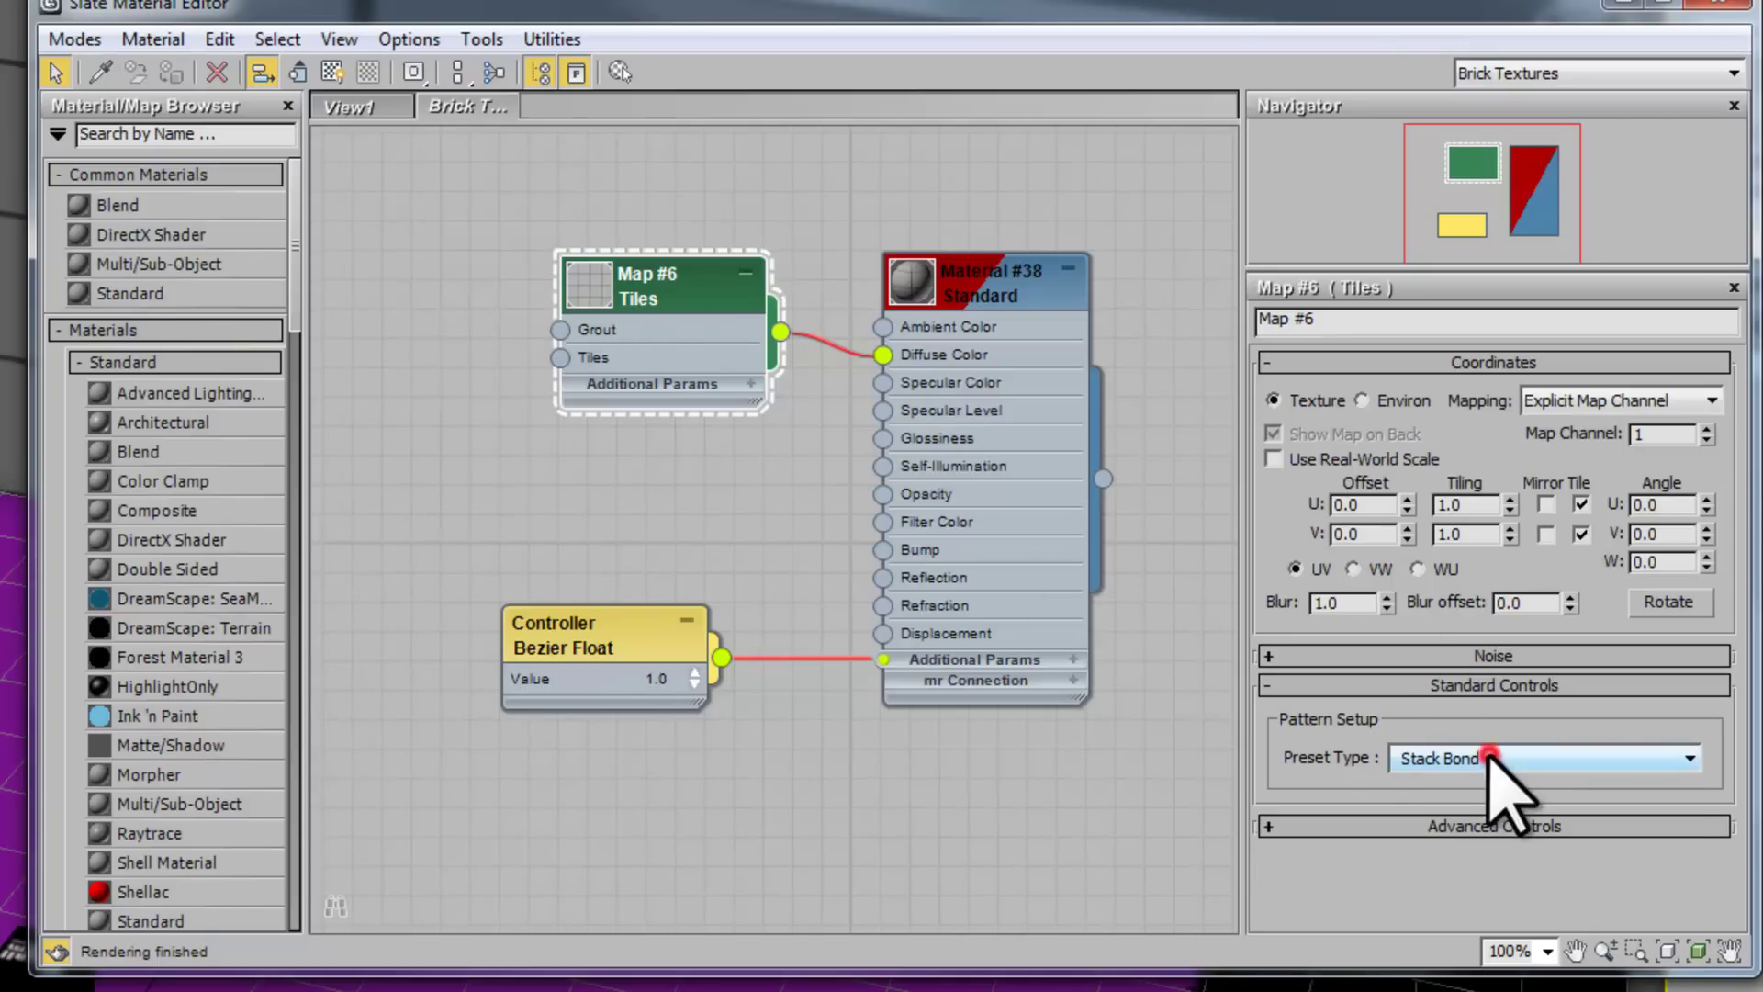
click(1487, 759)
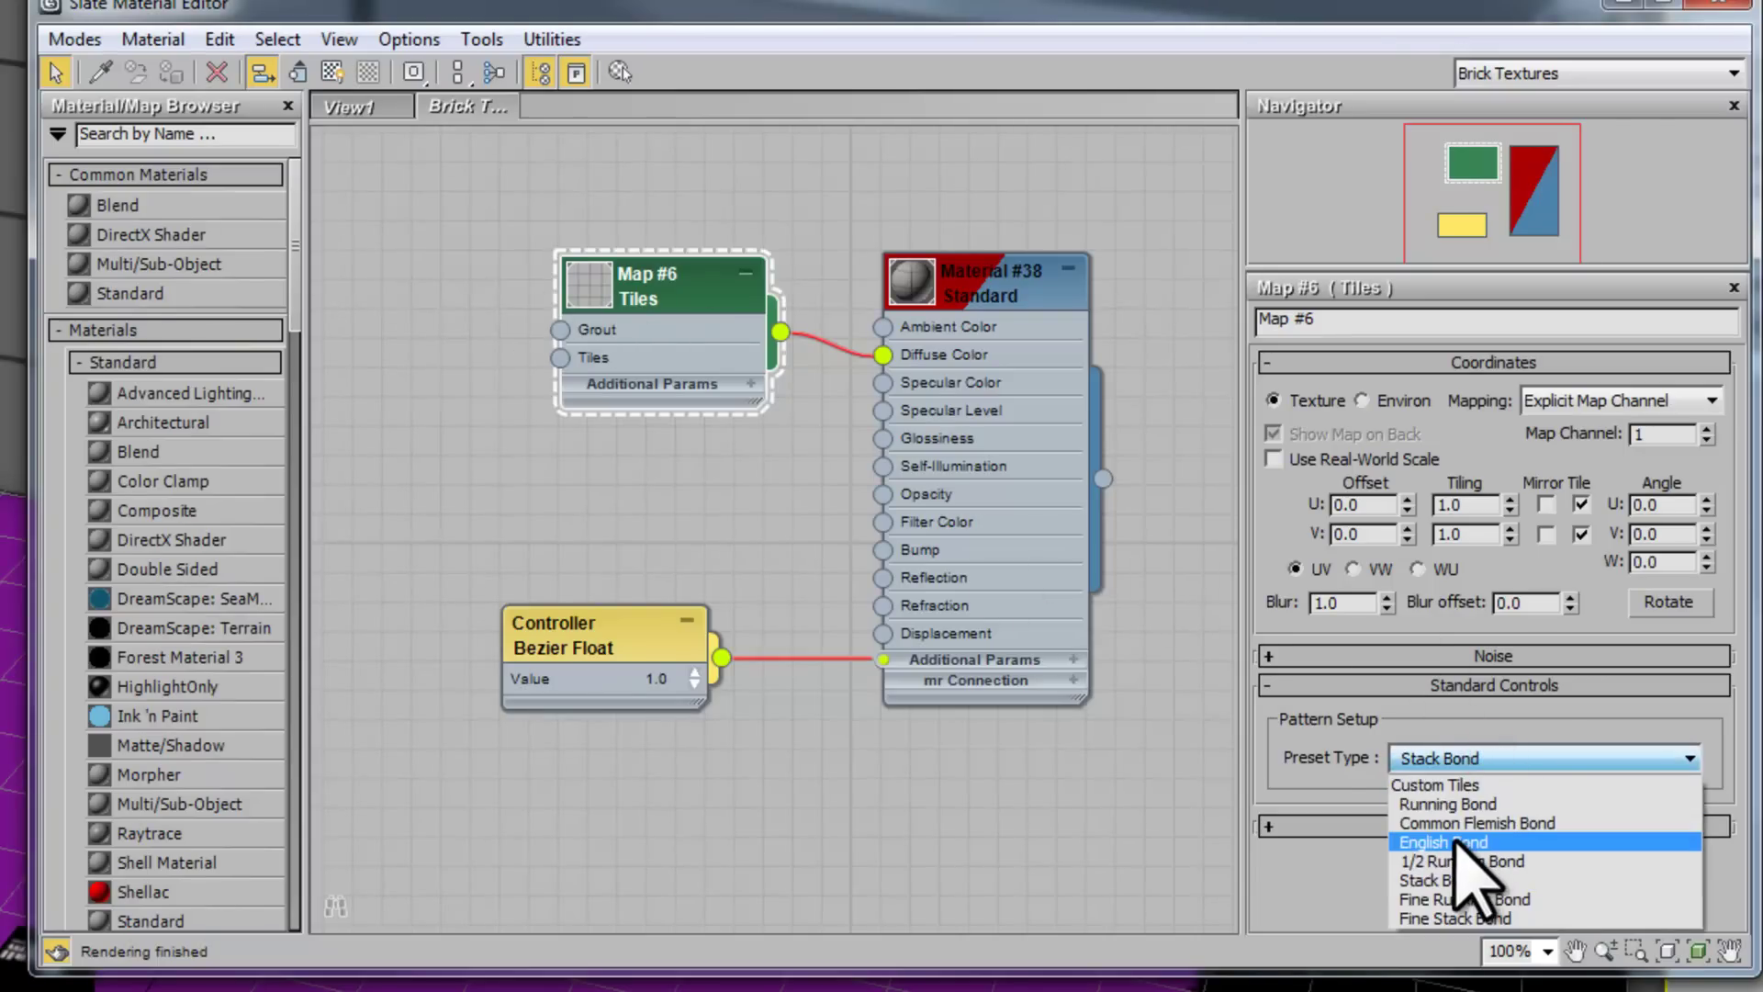
click(1460, 842)
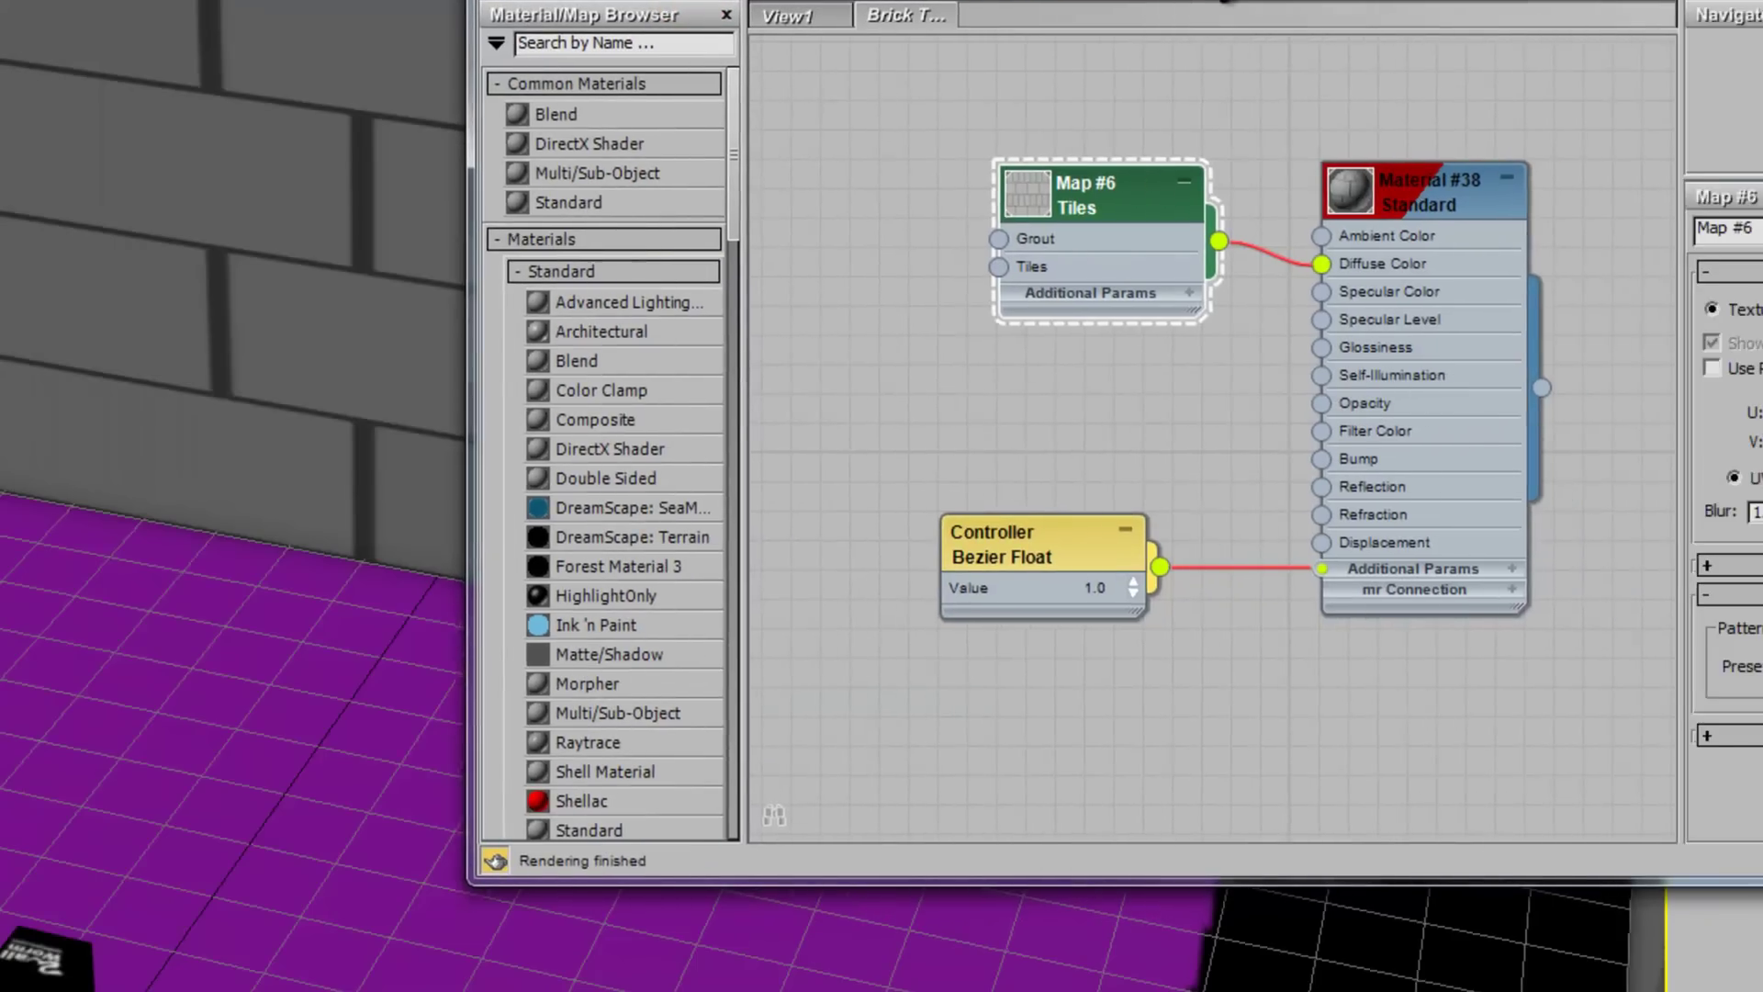
drag(1194, 0, 1016, 20)
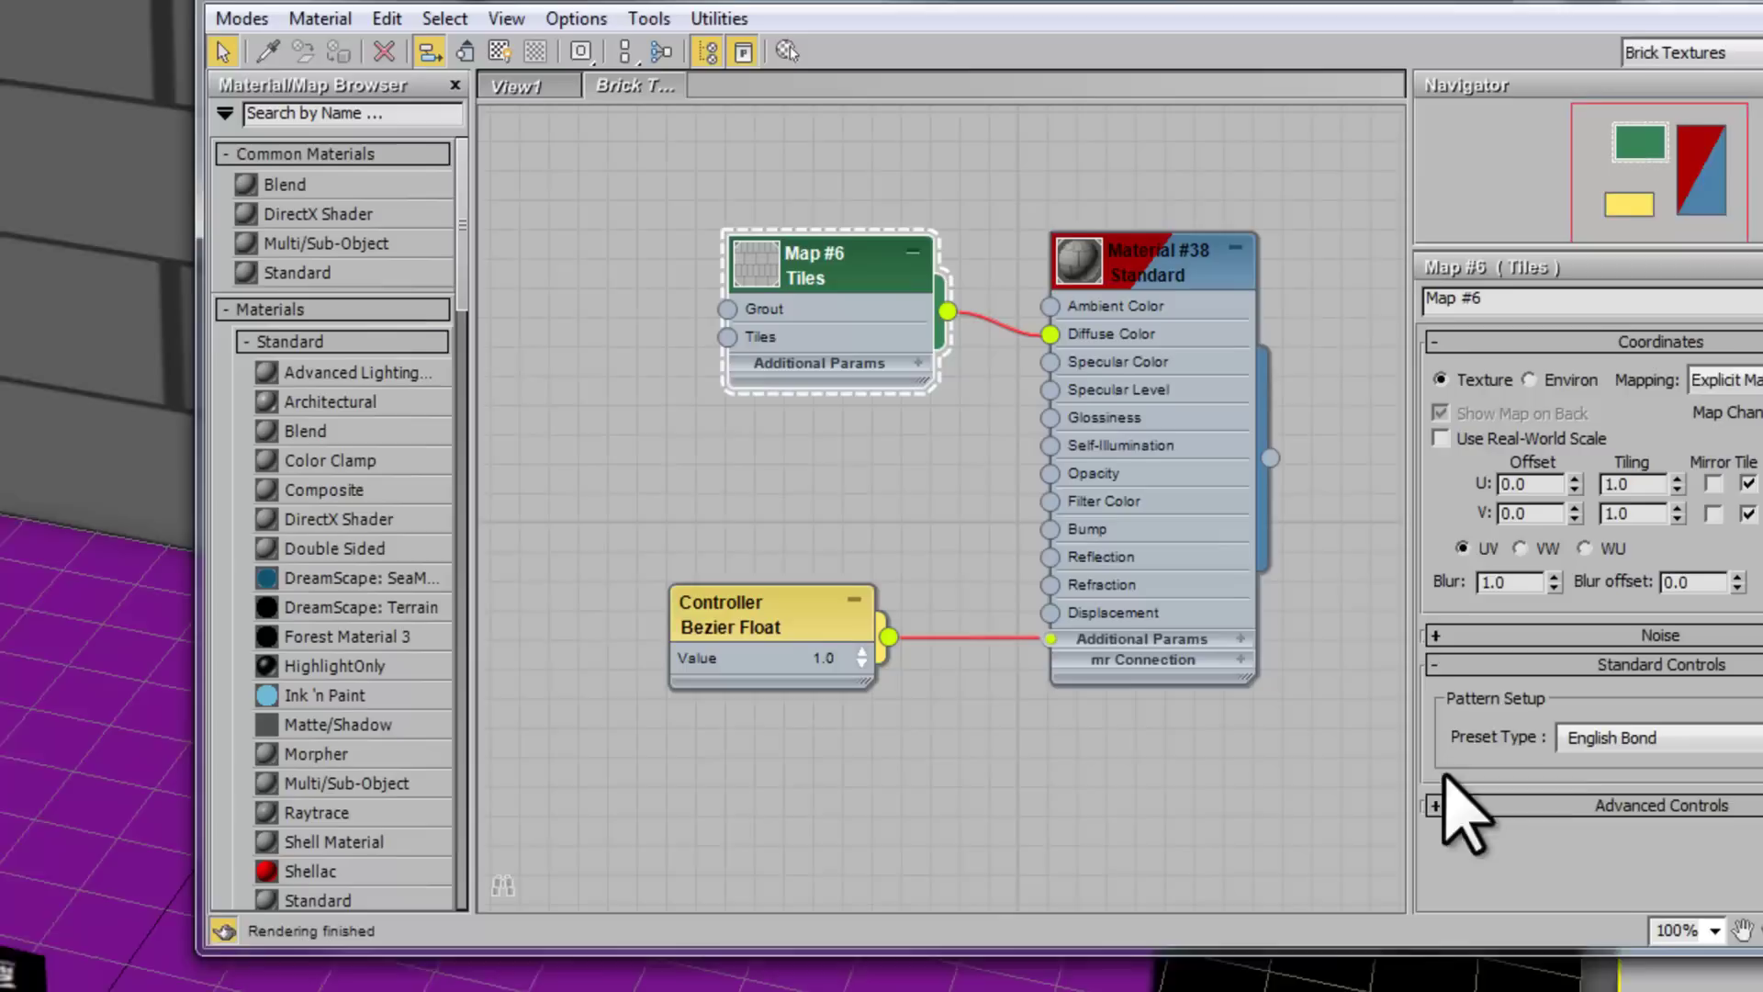
Step: Under Advanced Controls, change the Tiles Setup texture colour to a light grey
click(1515, 792)
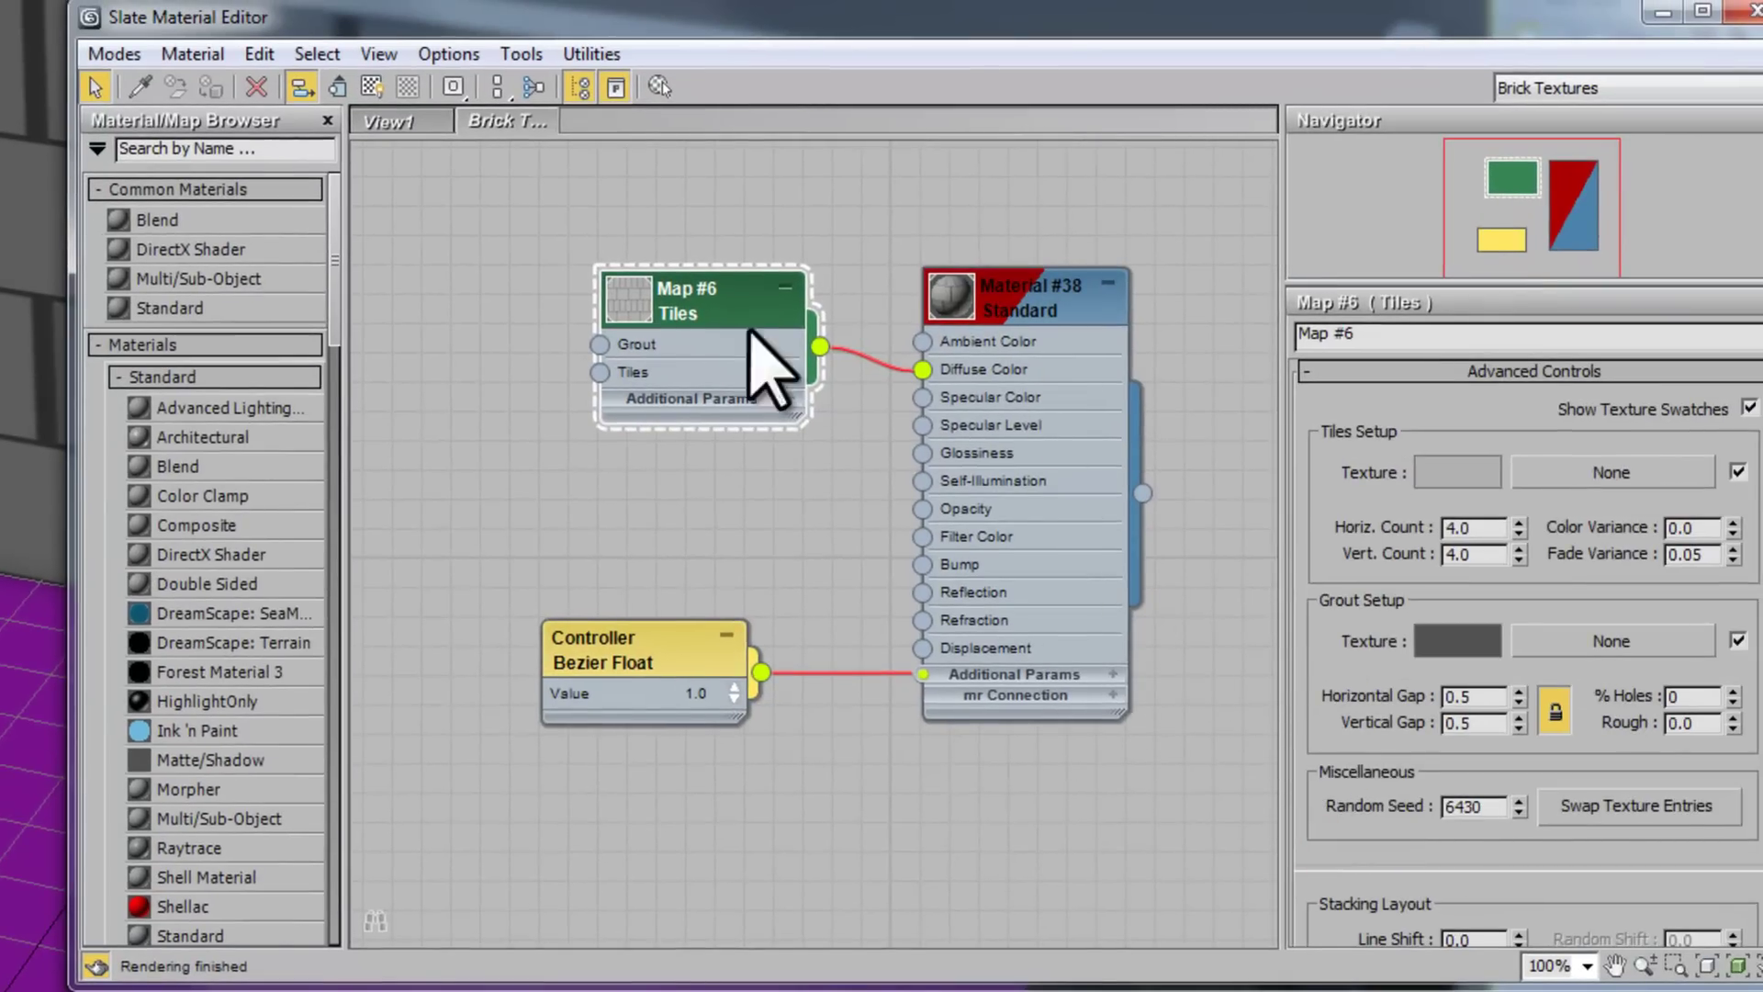
middle_drag(858, 642, 904, 524)
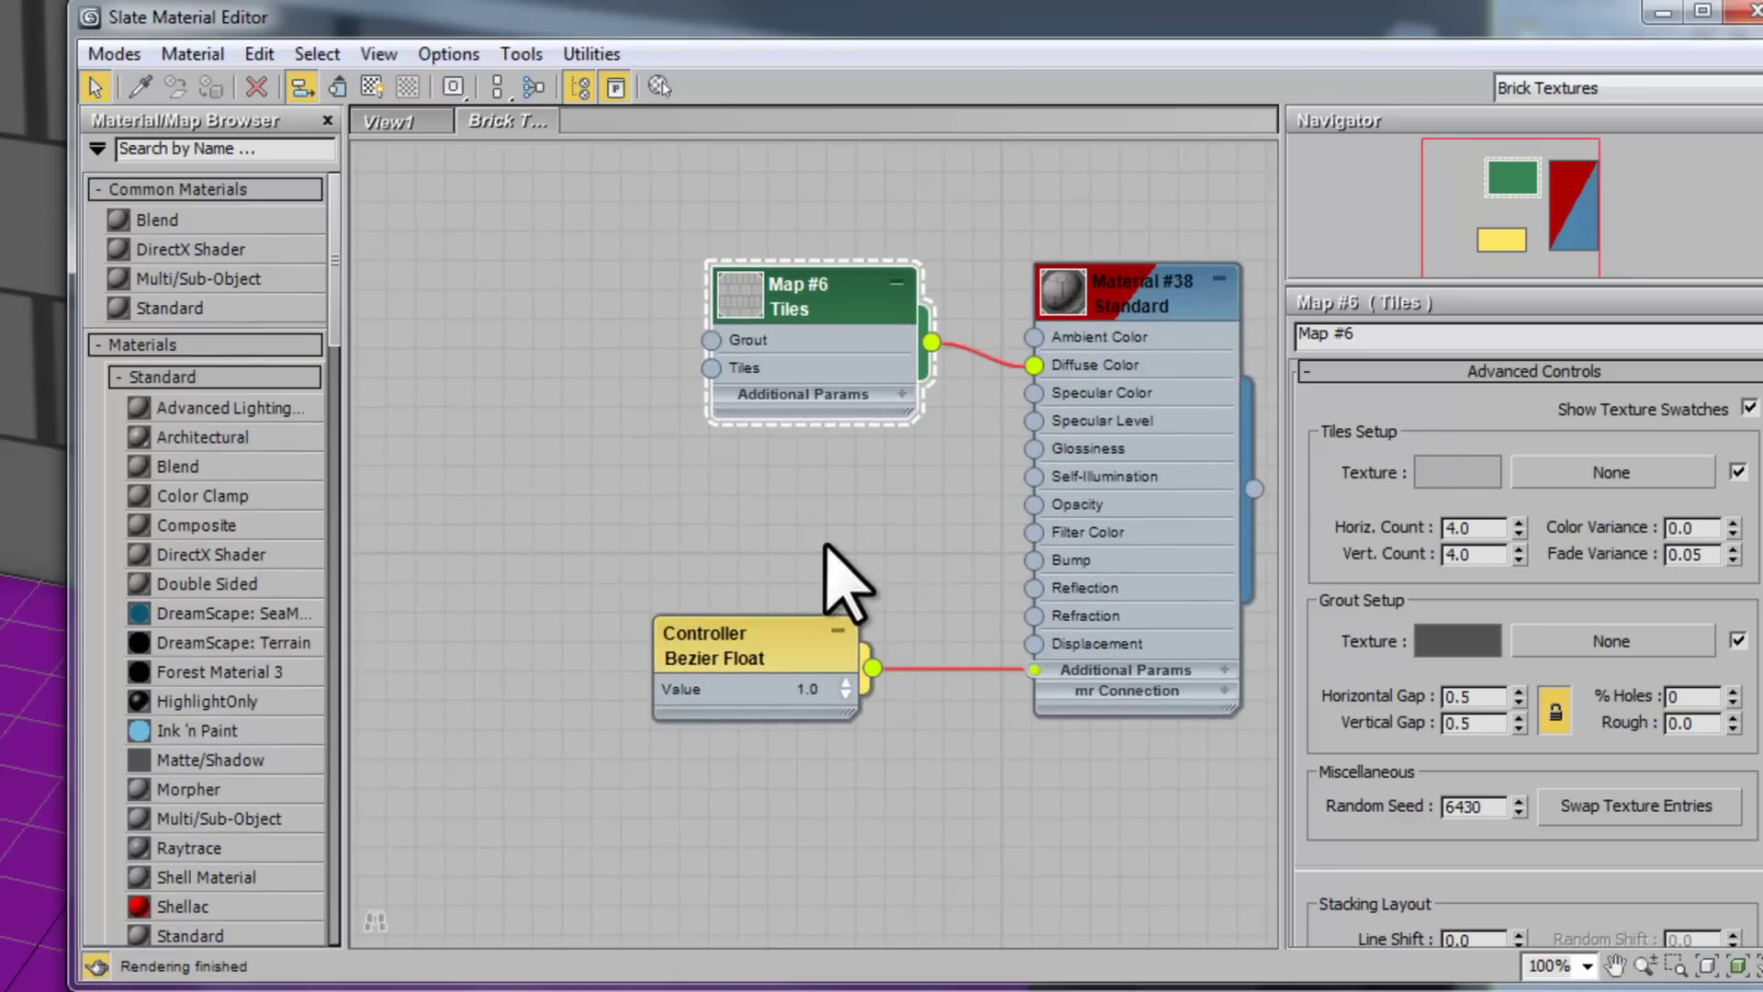
click(1451, 472)
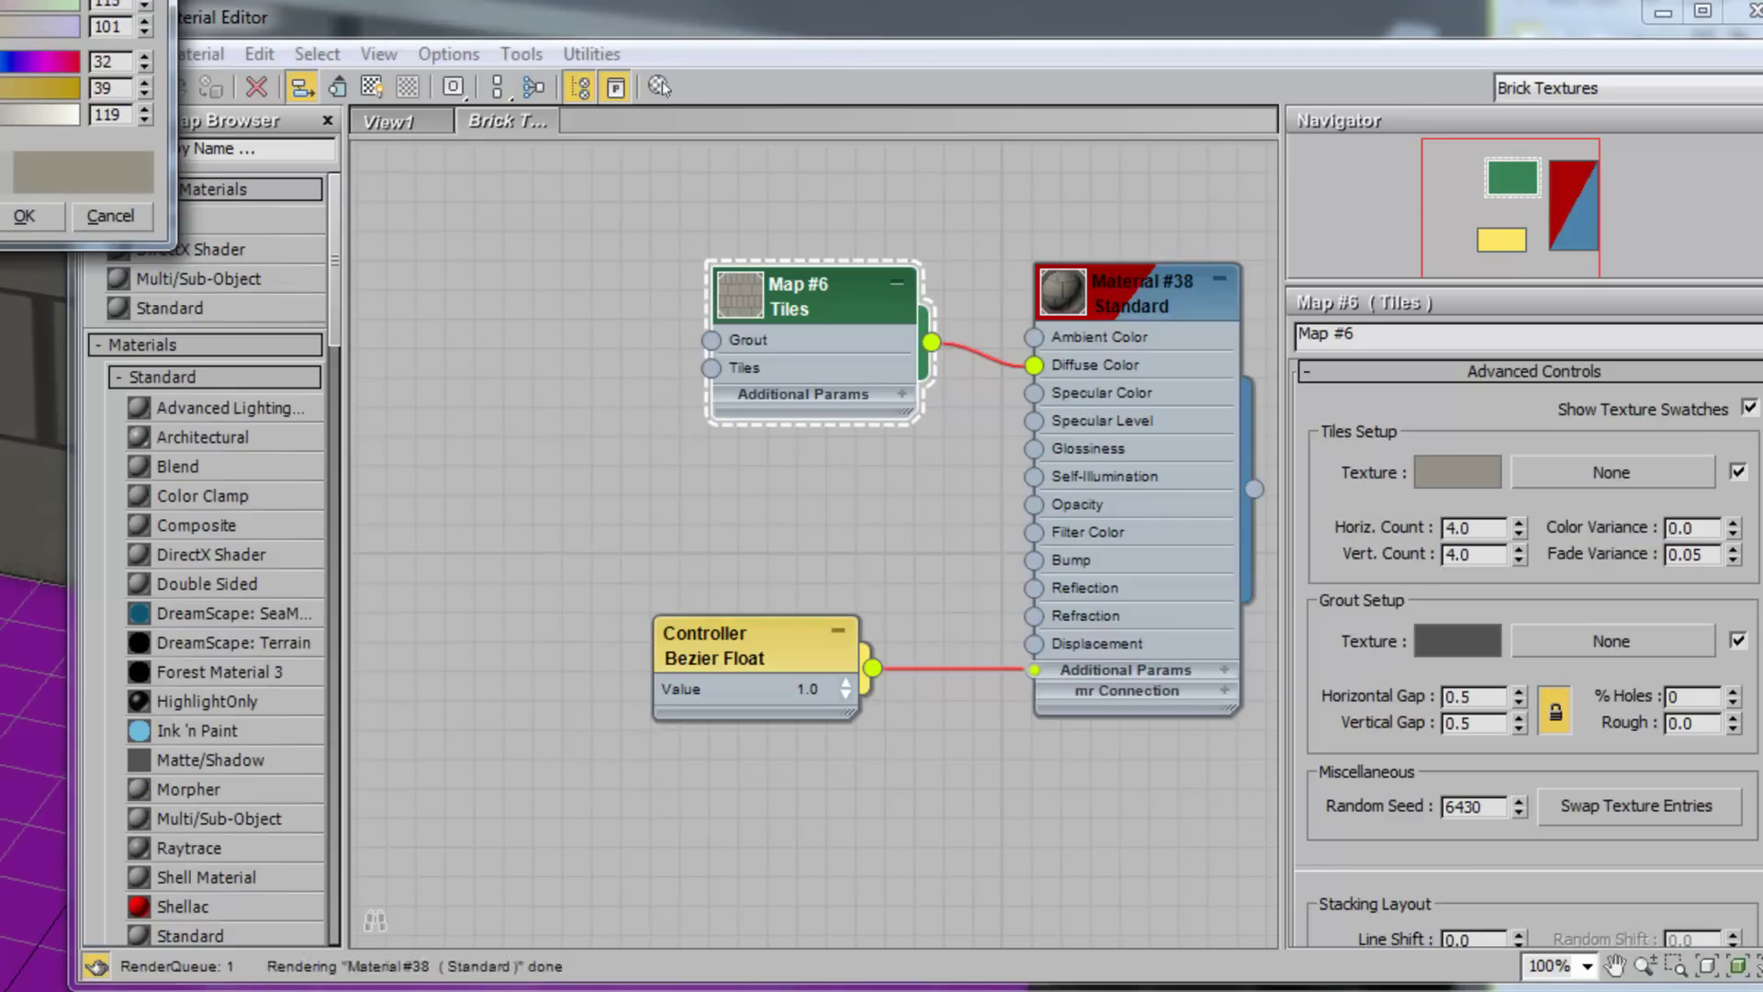
click(24, 215)
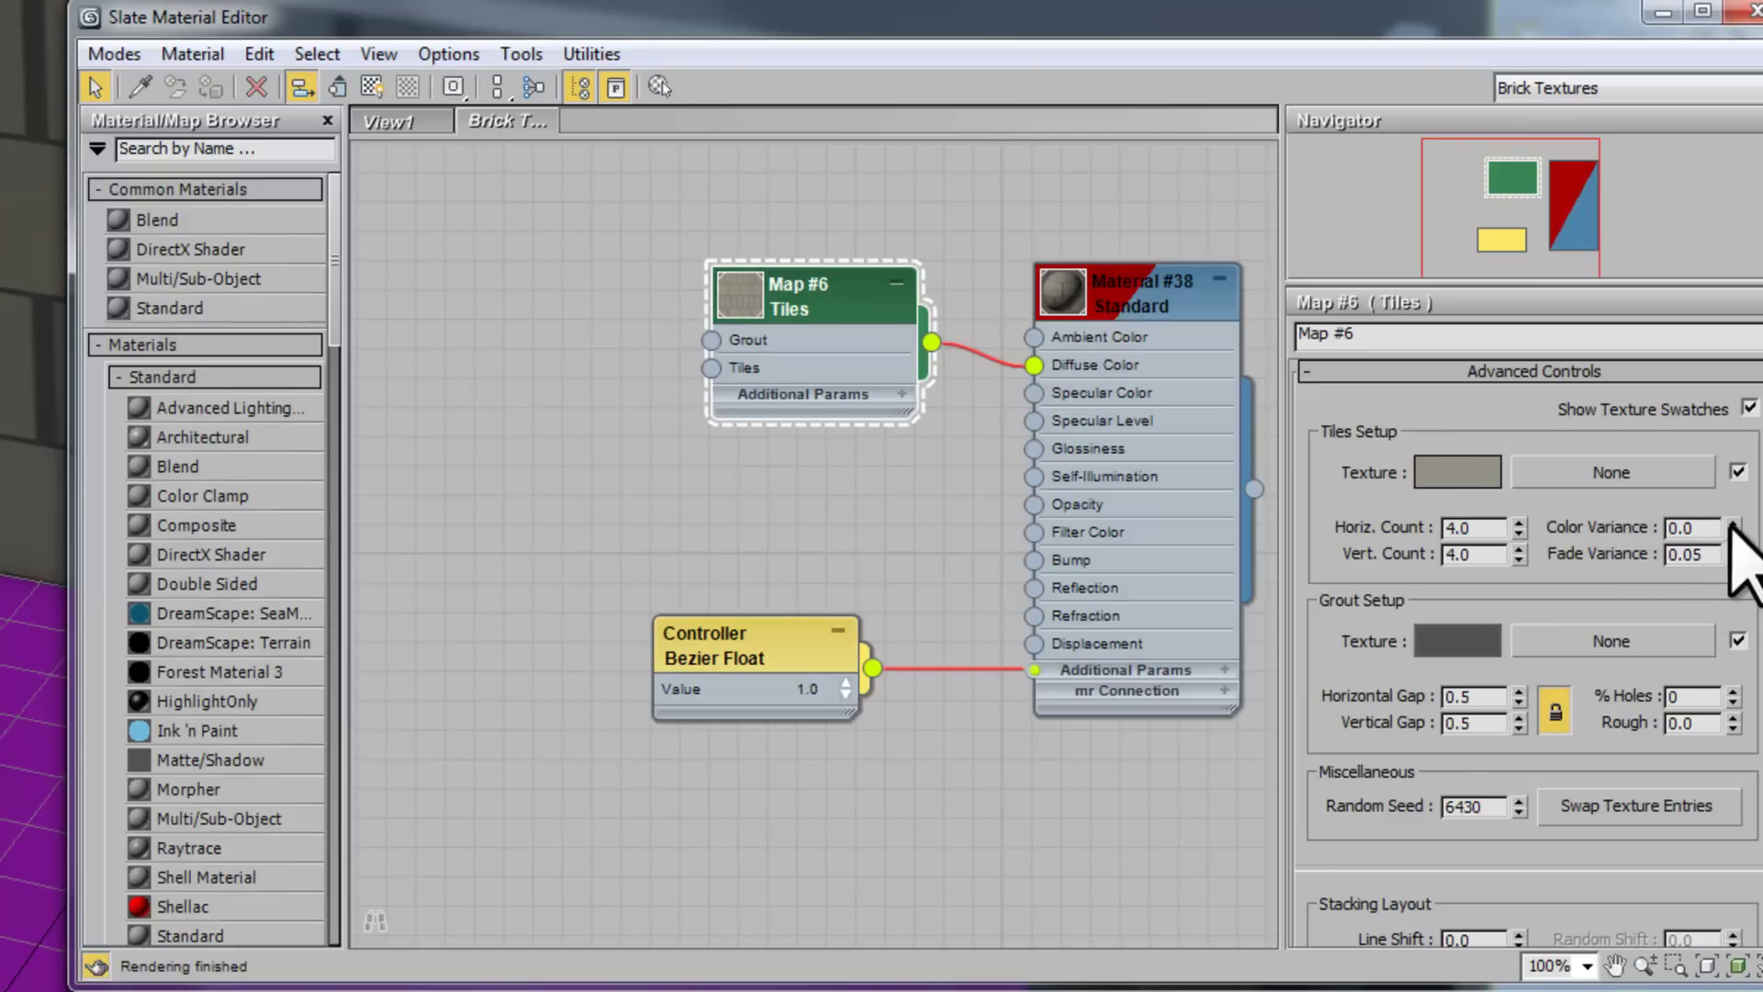
Step: Set the tiles' Color Variance to 1.9 and tidy the Tiles and Bezier Float nodes
drag(1731, 528, 1728, 485)
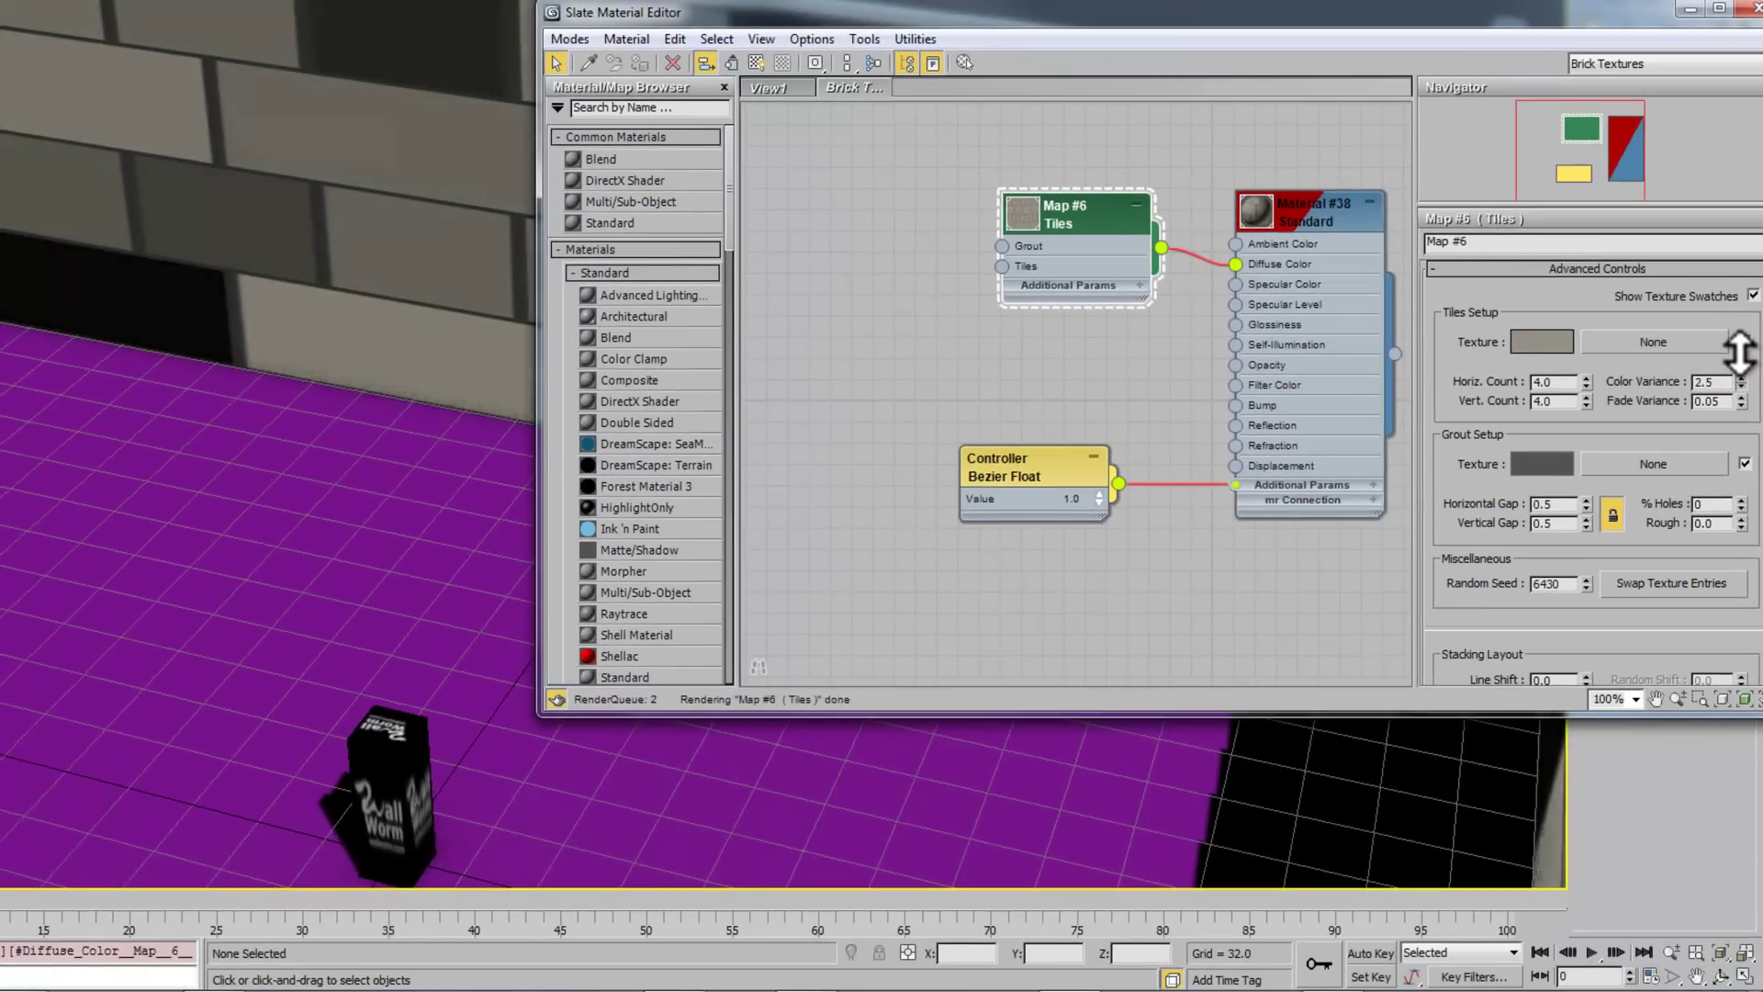
drag(1738, 355, 1742, 413)
middle_drag(157, 185, 157, 288)
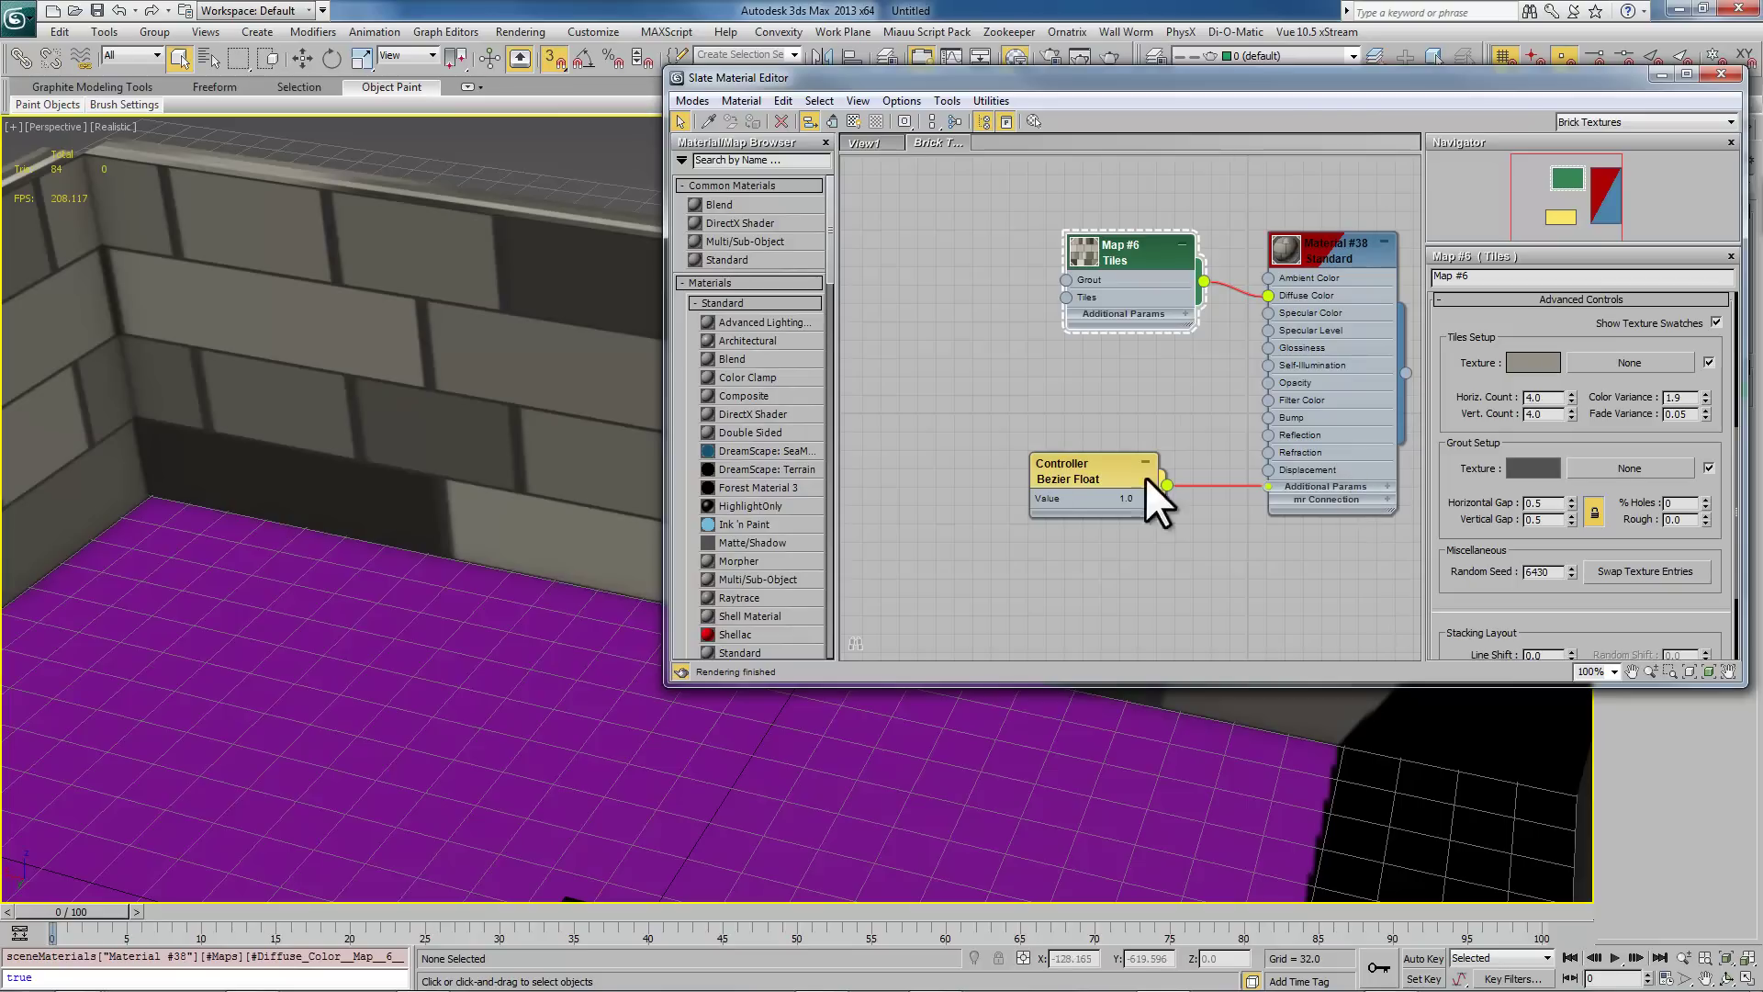
drag(1124, 247, 1089, 266)
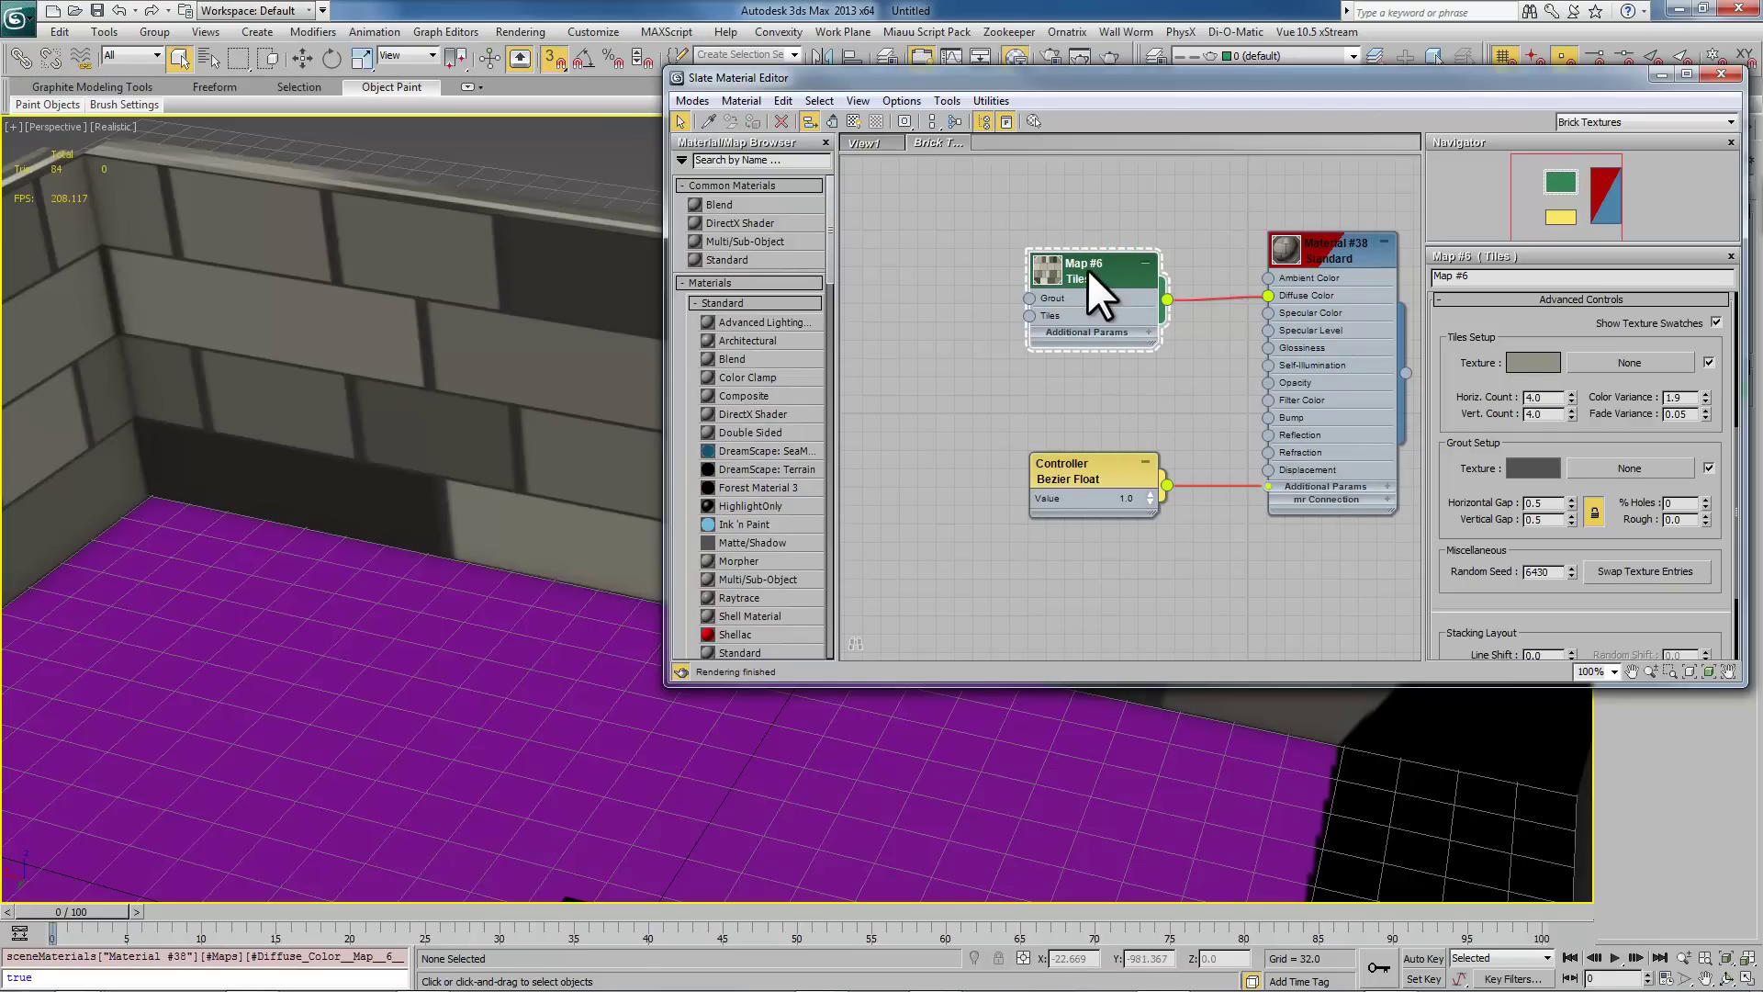
drag(1083, 274, 1047, 237)
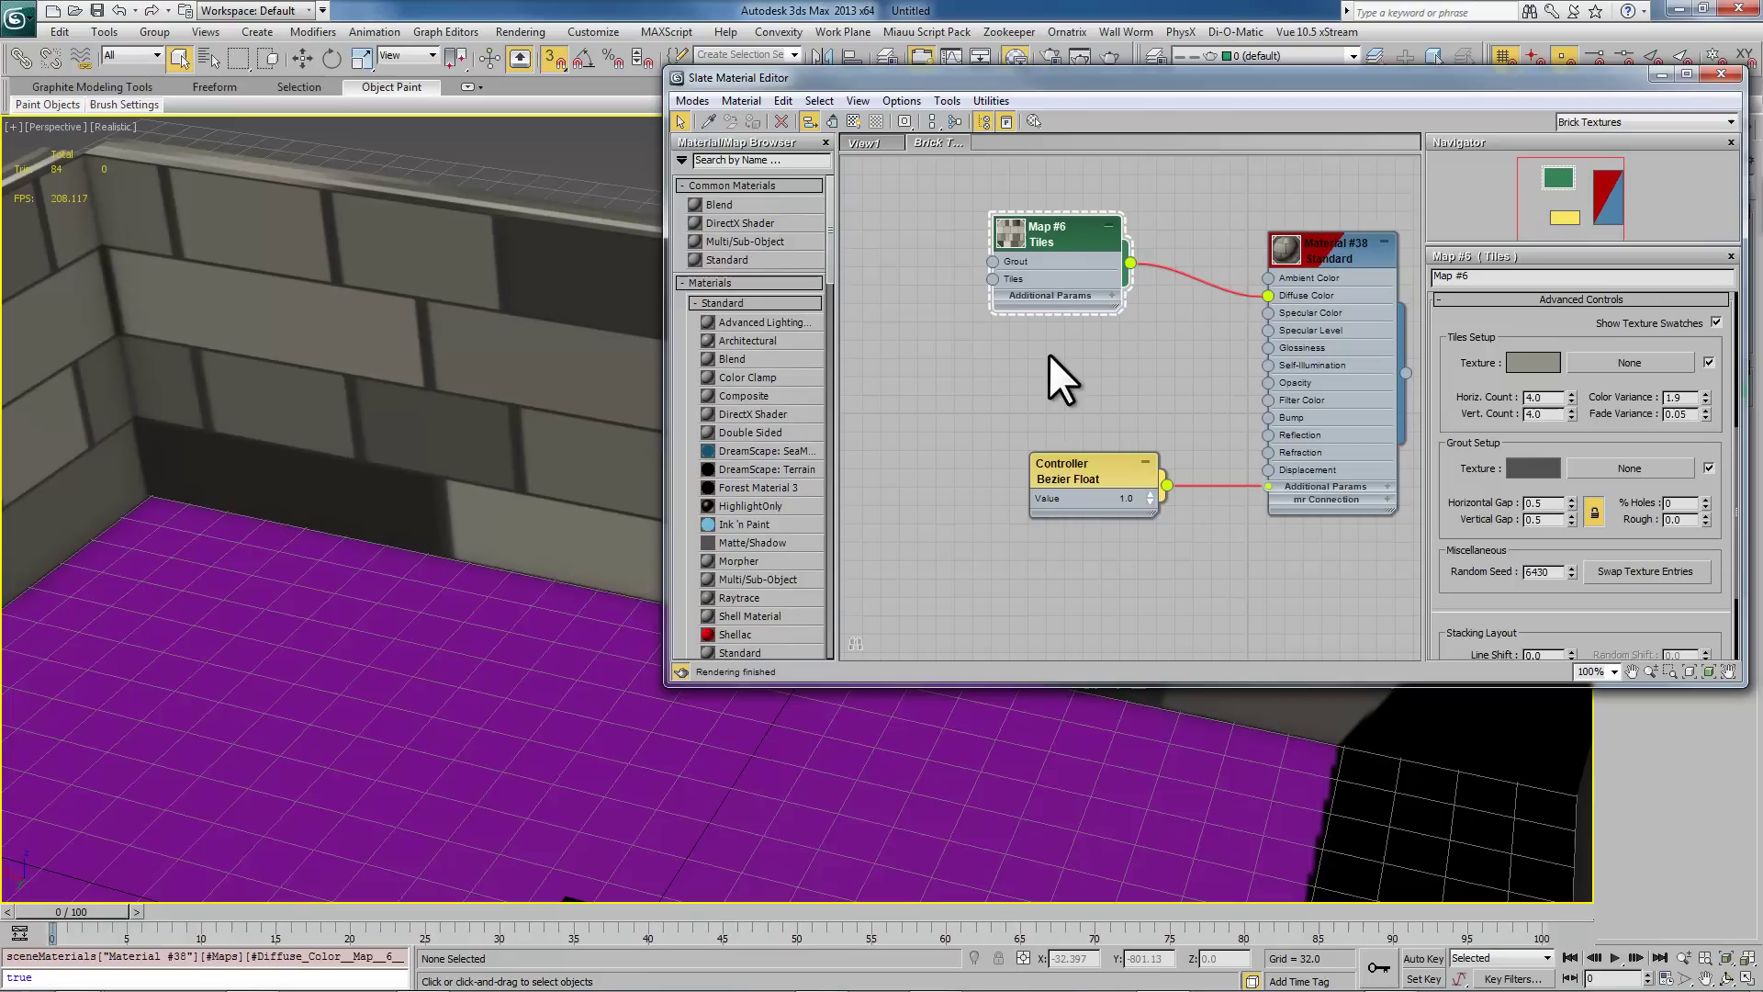
drag(1107, 487, 1071, 486)
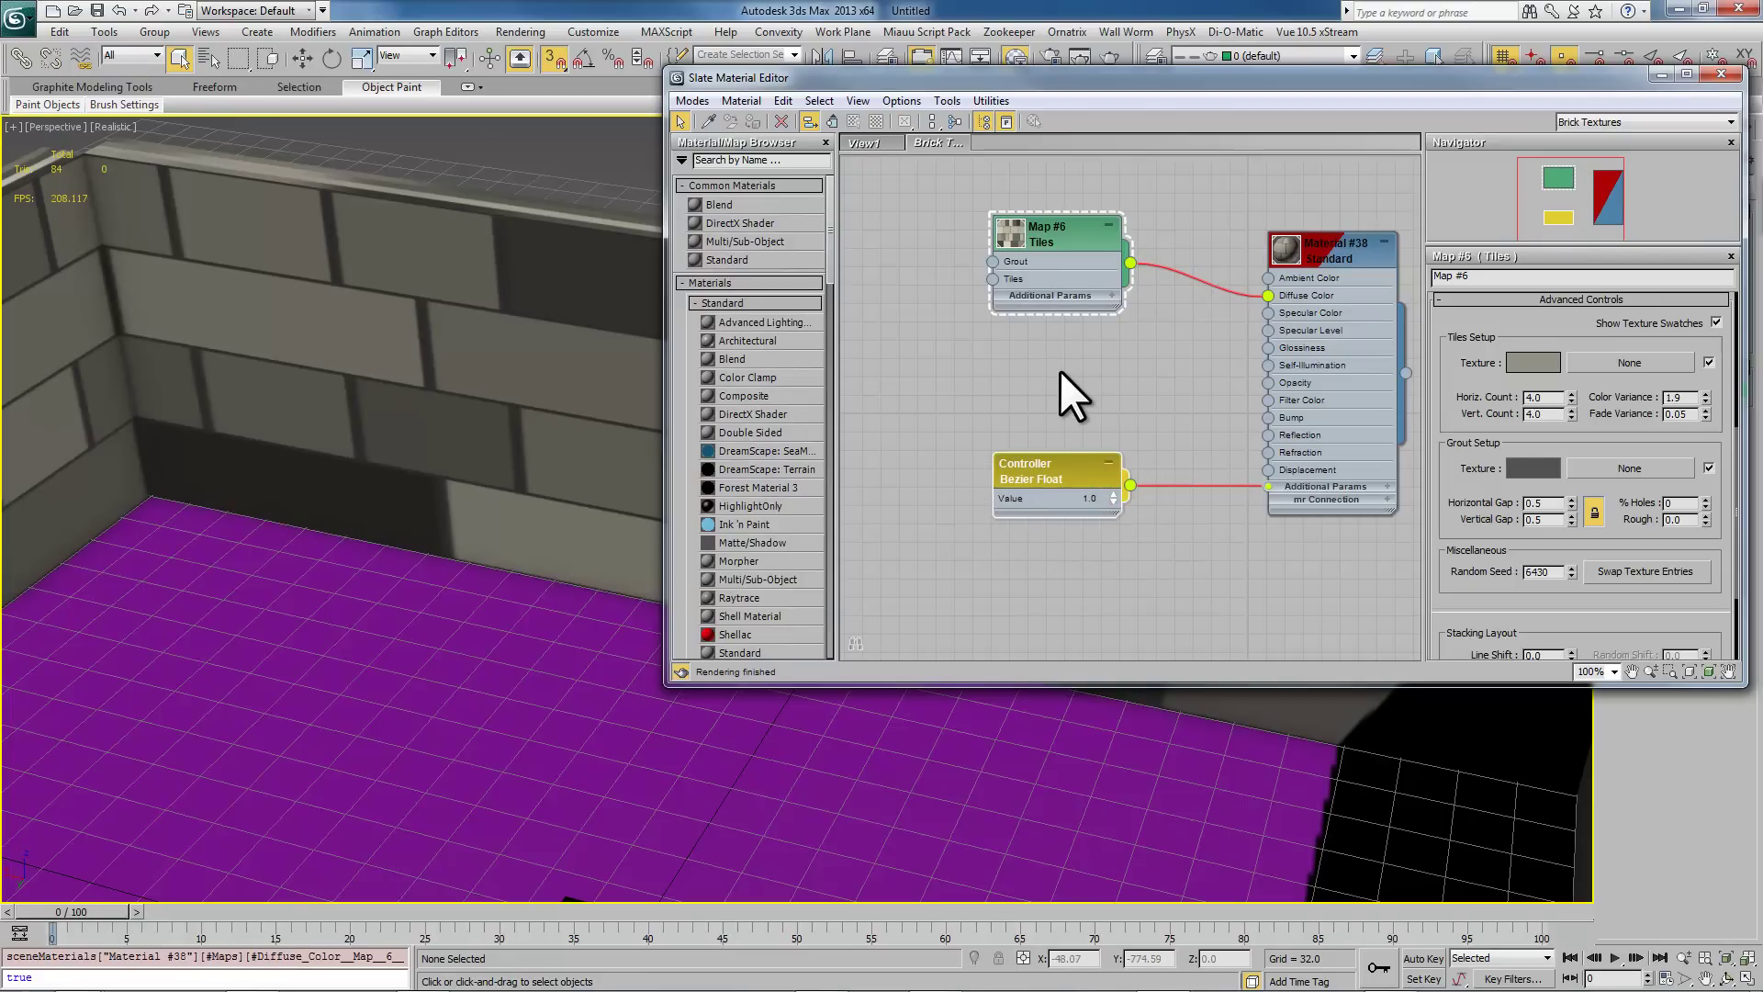
Step: Add a Noise map node to the Slate view beside the Tiles node
right_click(900, 367)
click(795, 494)
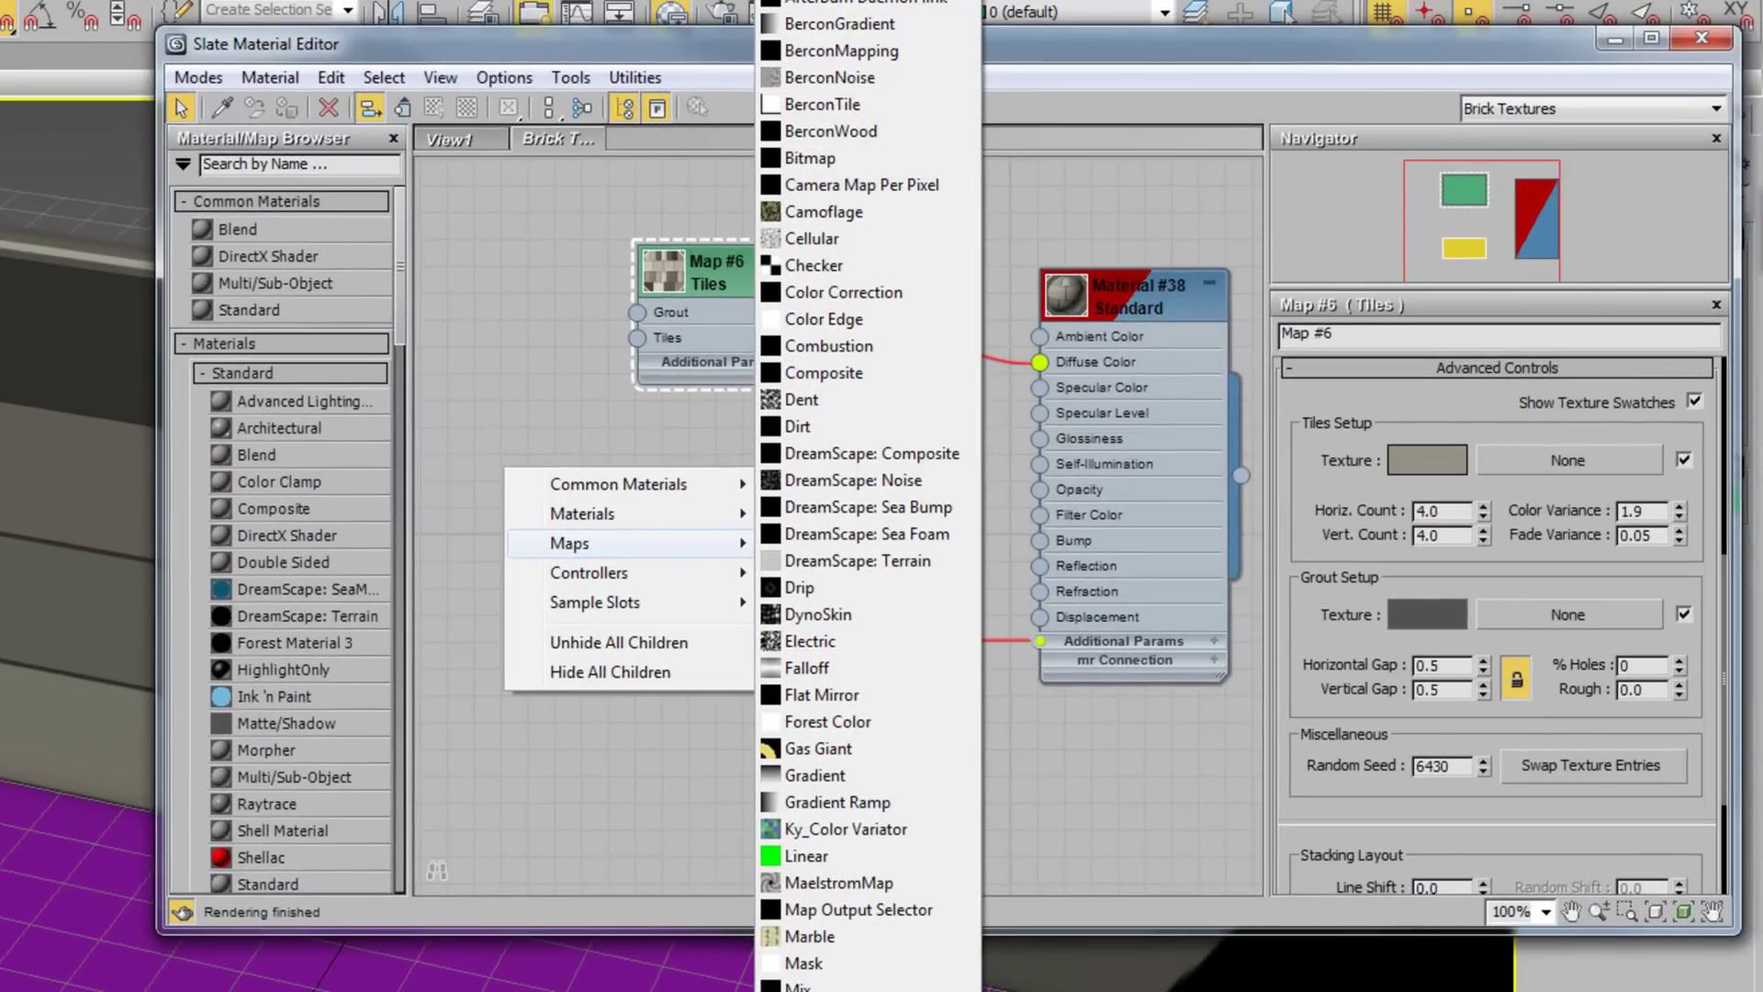
click(807, 988)
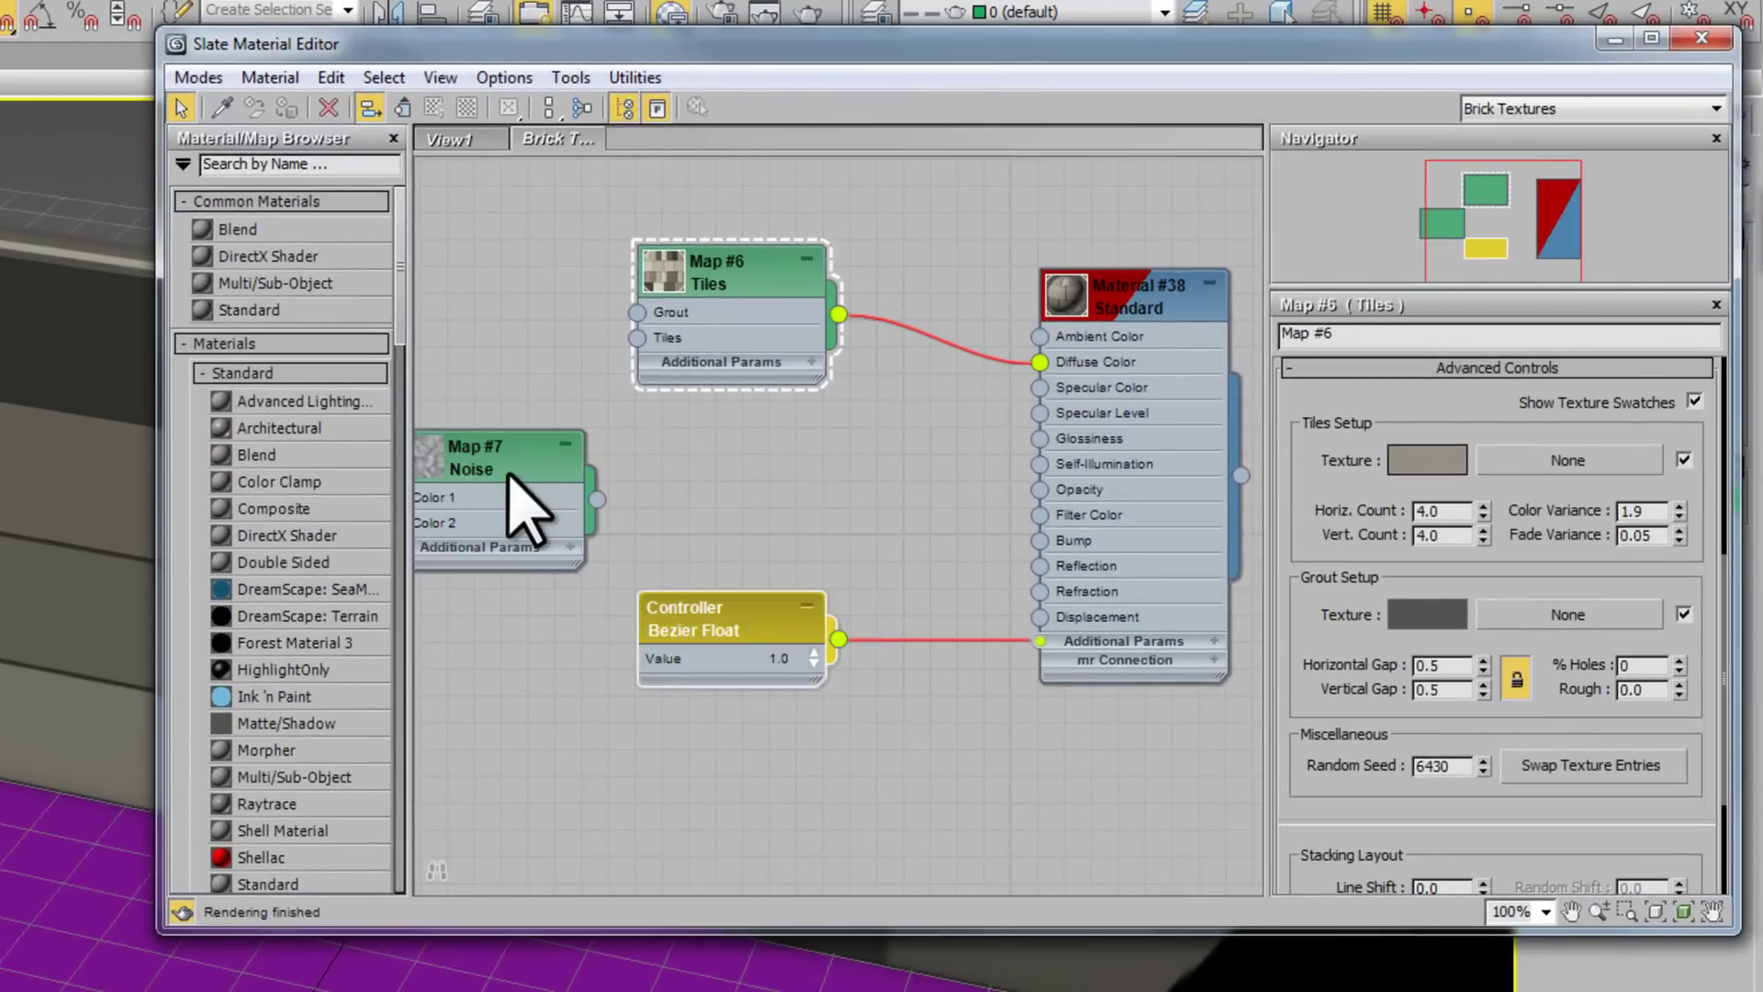
mouse_move(500, 478)
mouse_down()
mouse_move(758, 459)
mouse_move(525, 453)
mouse_up()
middle_drag(698, 480, 881, 480)
Step: Set the Noise map to Fractal type with size 2.9
double_click(640, 429)
drag(685, 460, 590, 312)
double_click(591, 311)
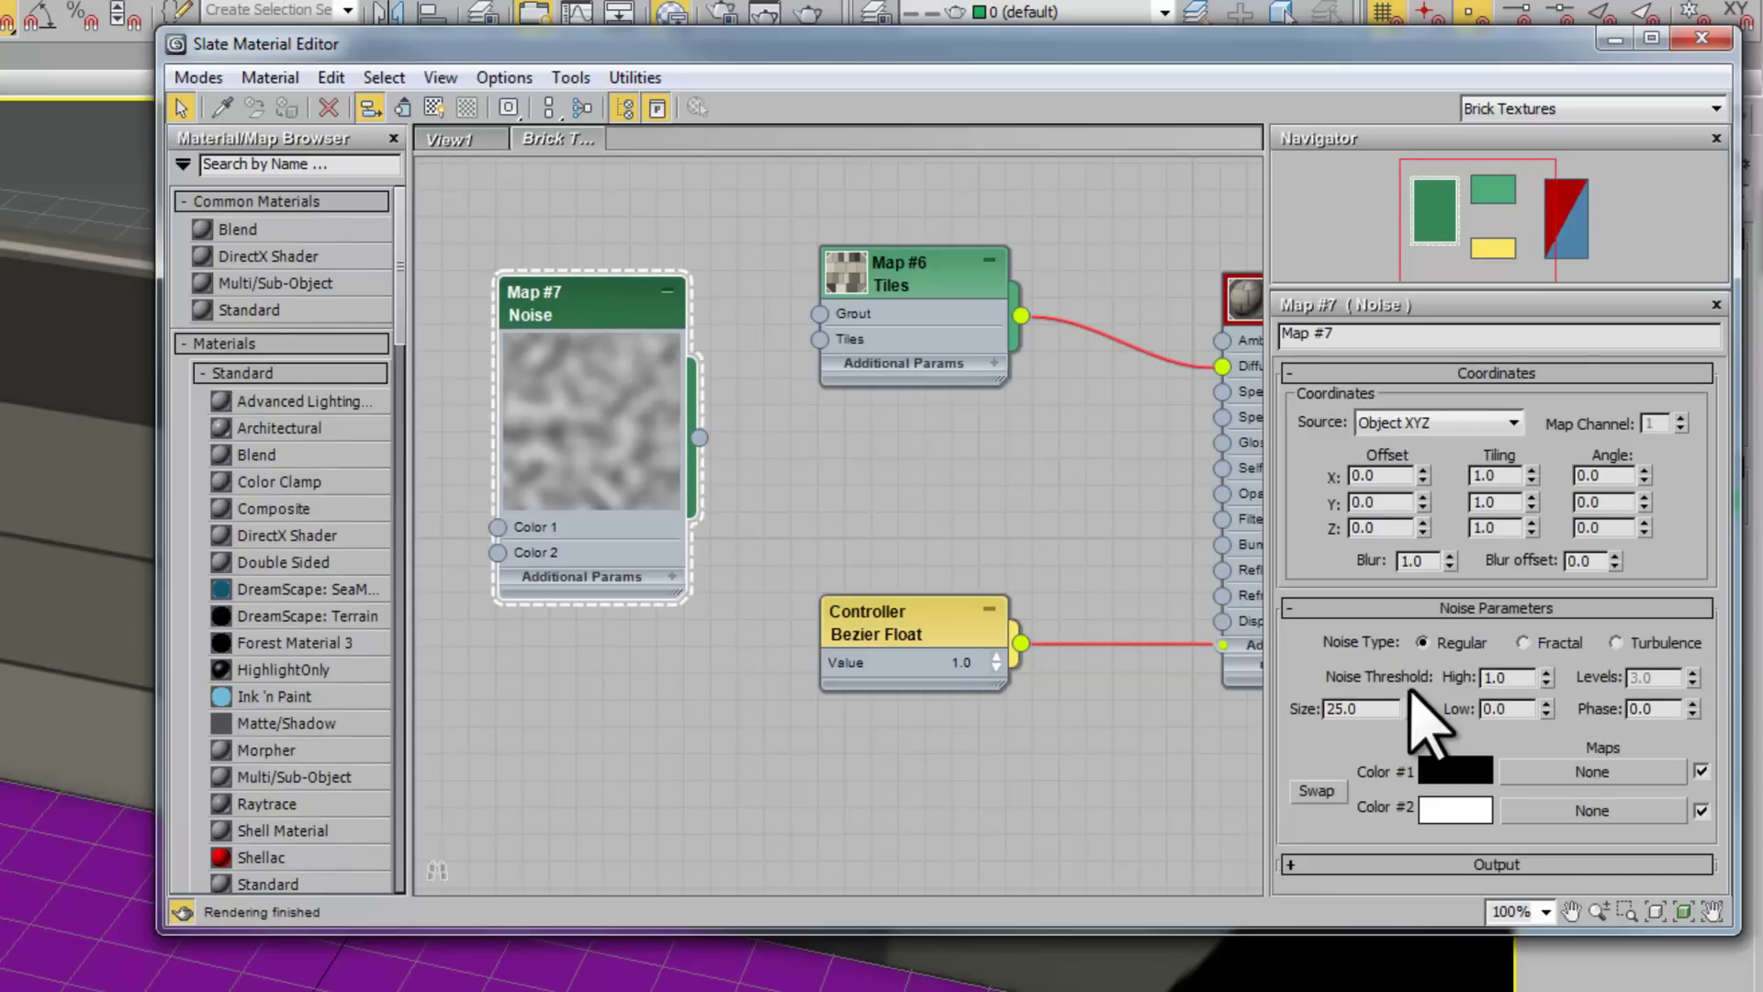
drag(1409, 709, 1409, 937)
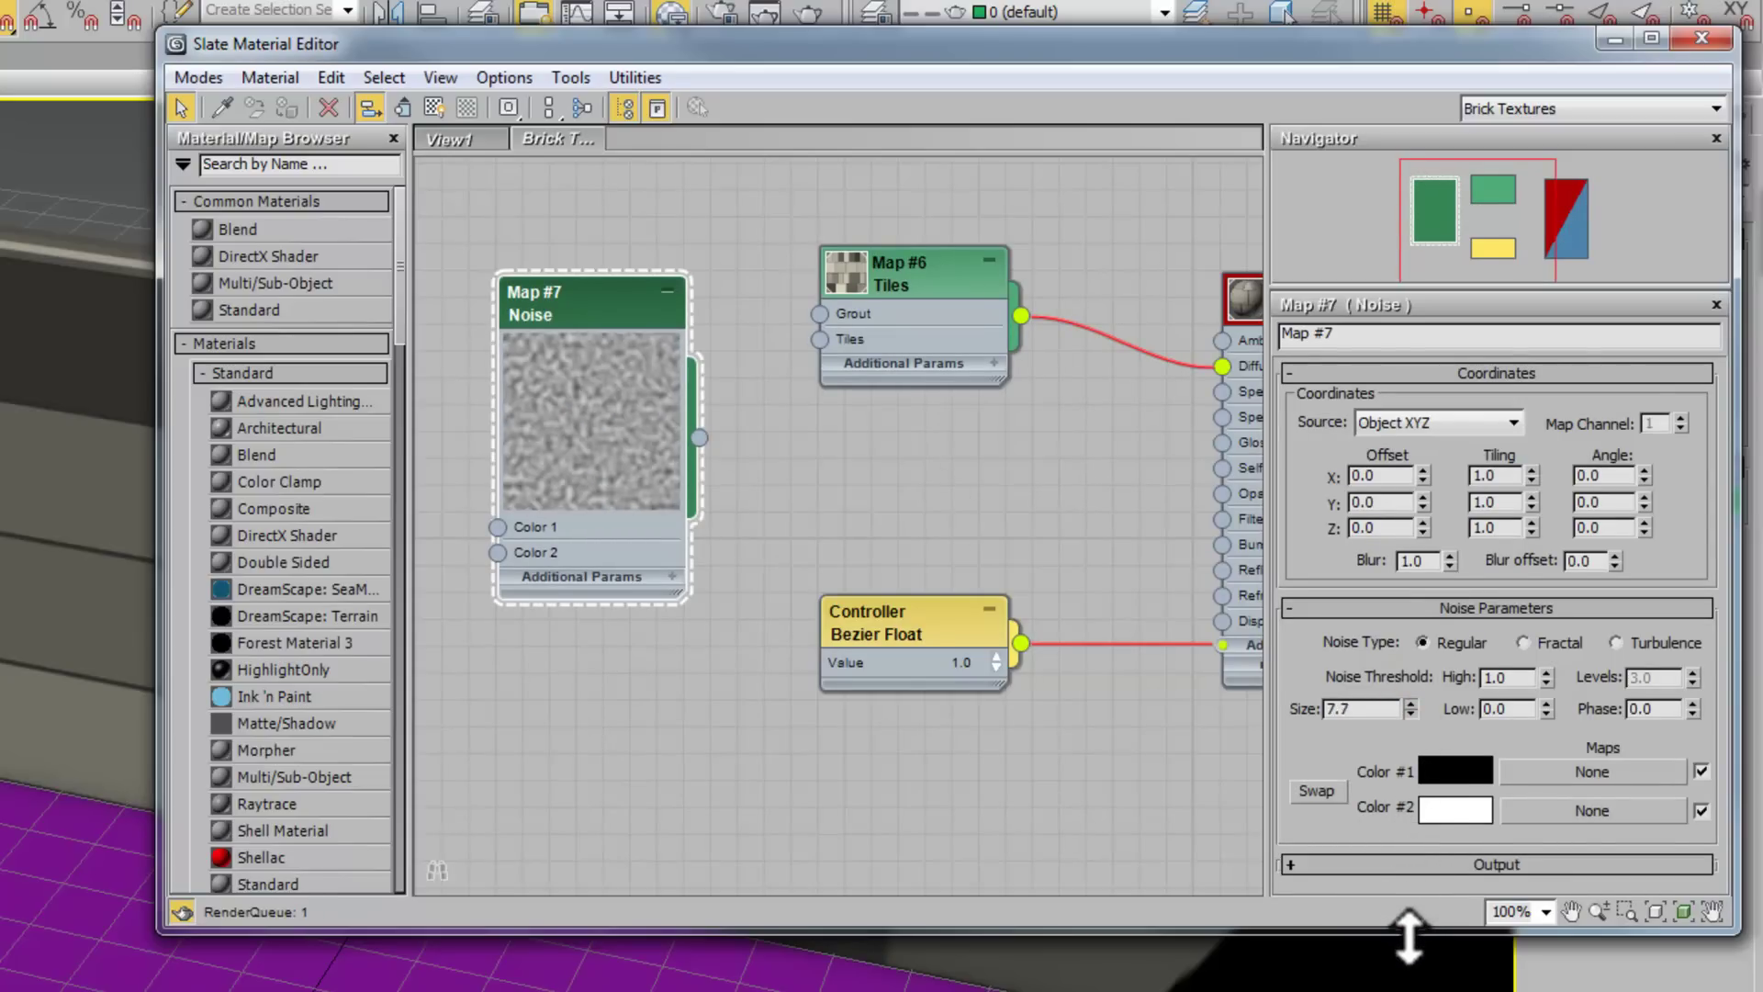
click(1521, 642)
drag(1409, 708, 1409, 735)
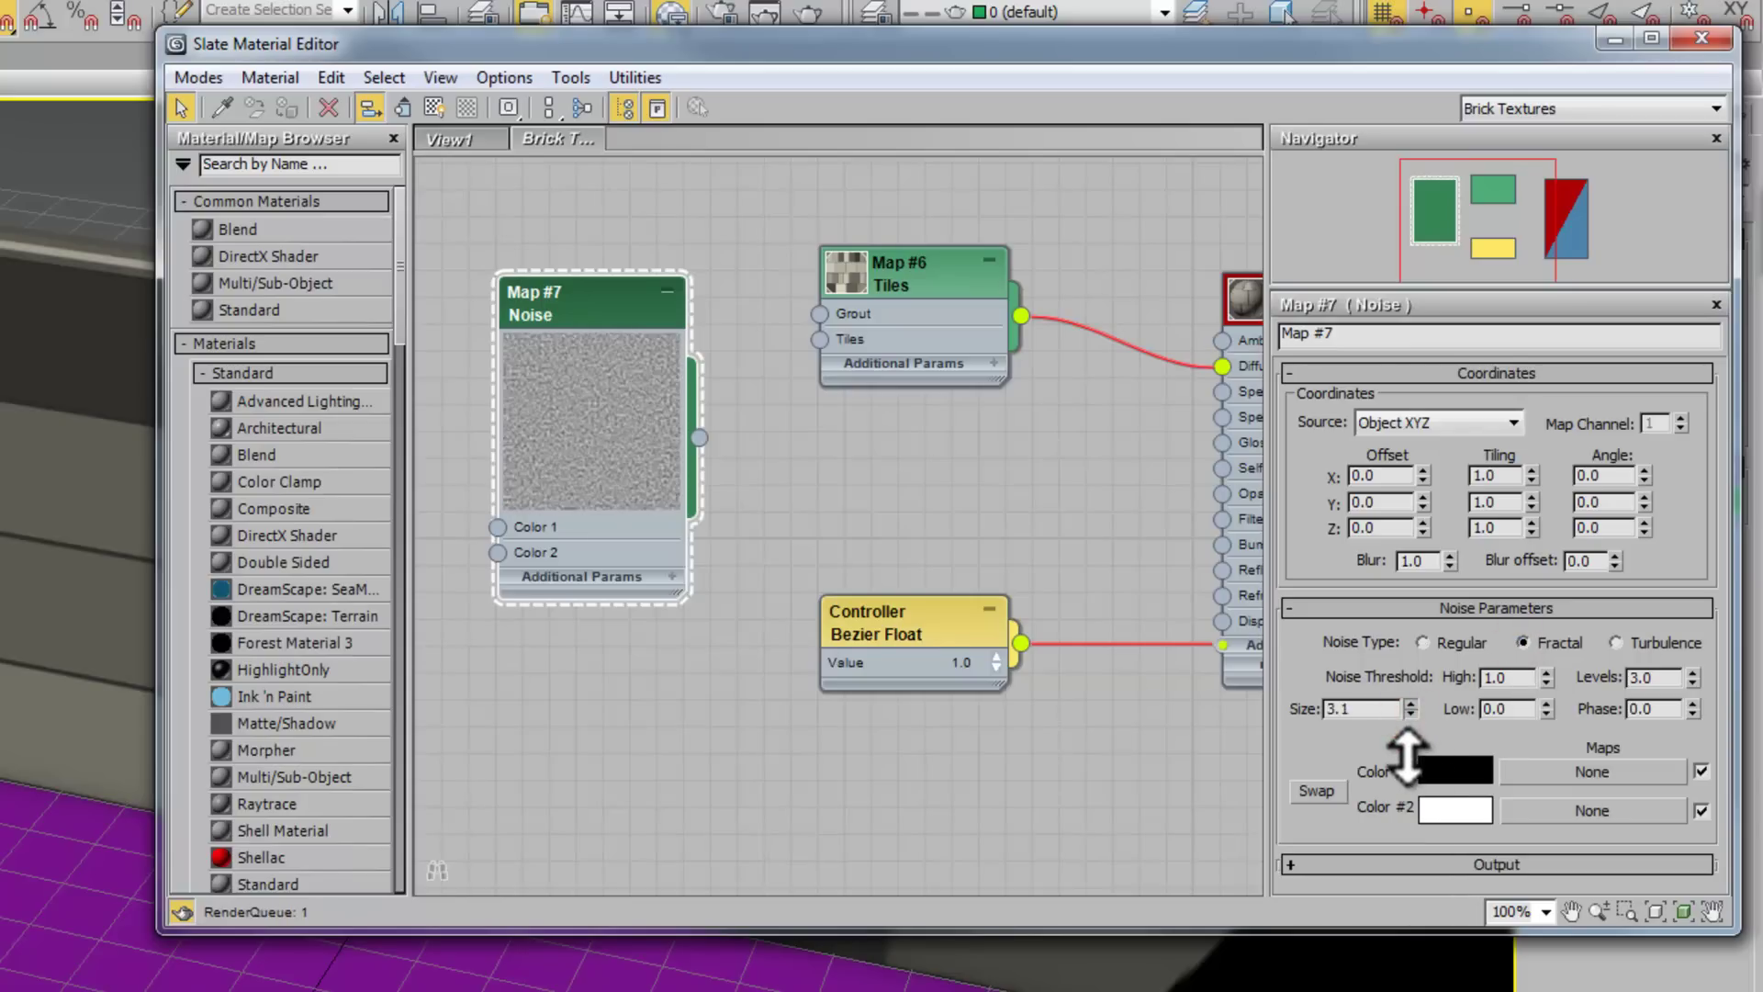
drag(1408, 762, 1405, 772)
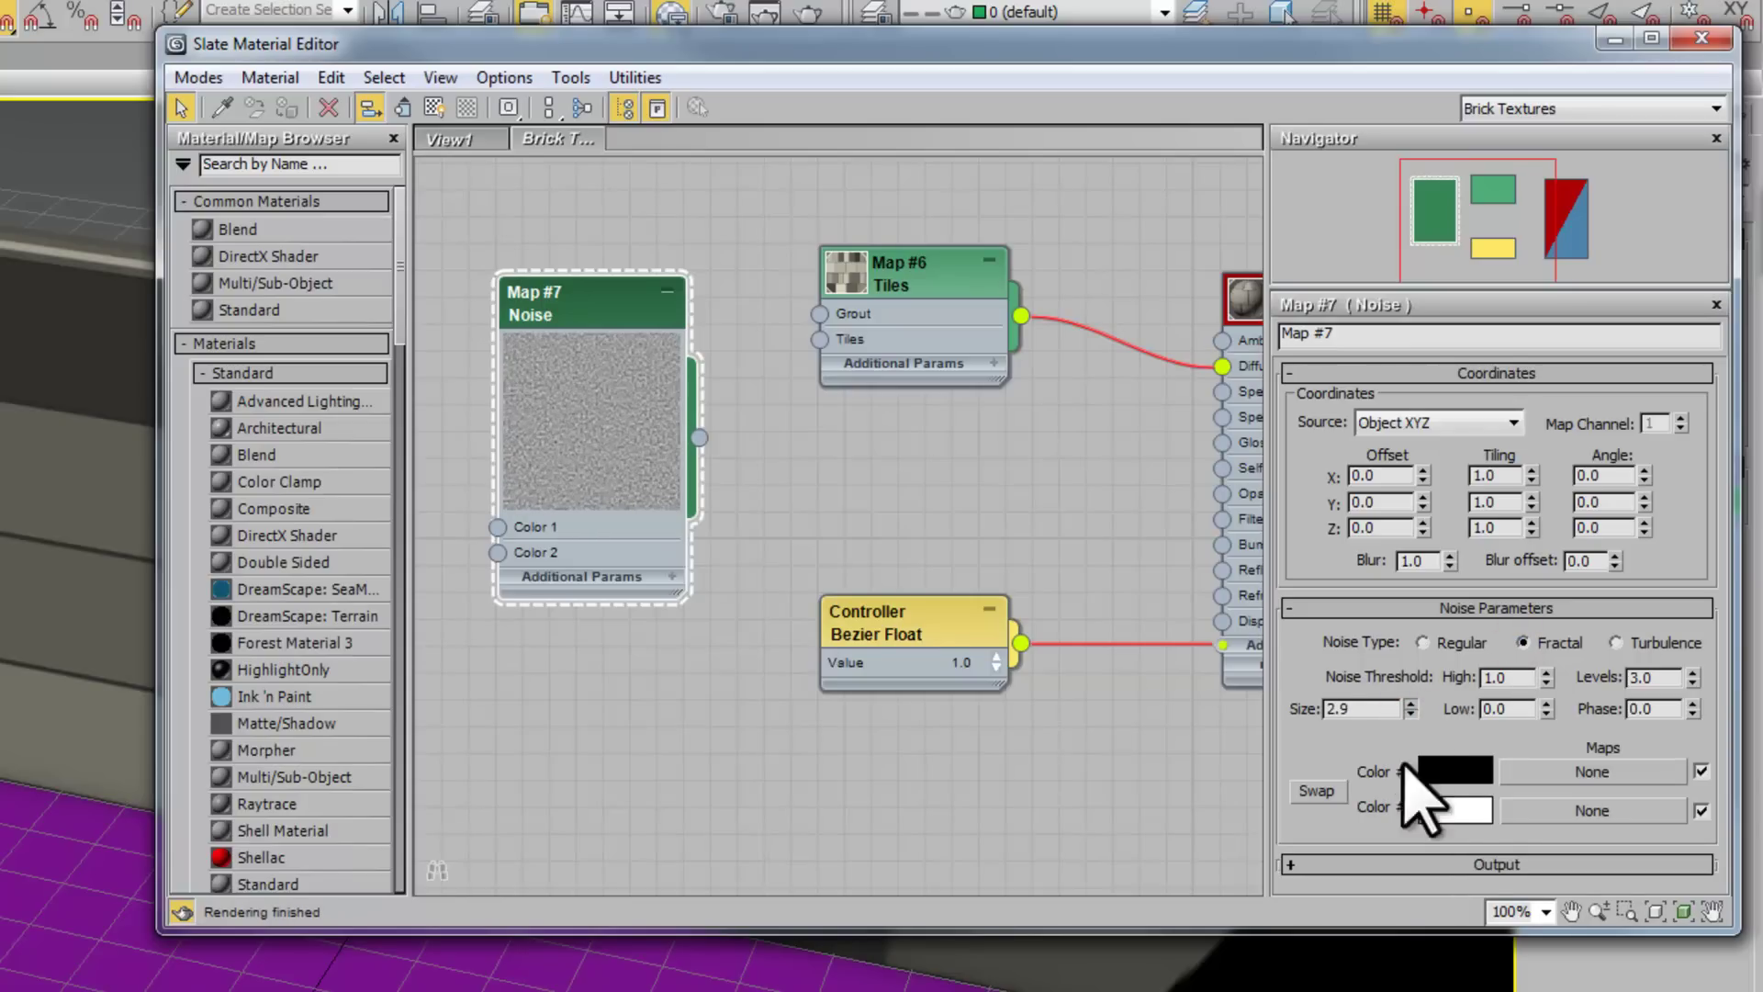
middle_drag(929, 413, 830, 407)
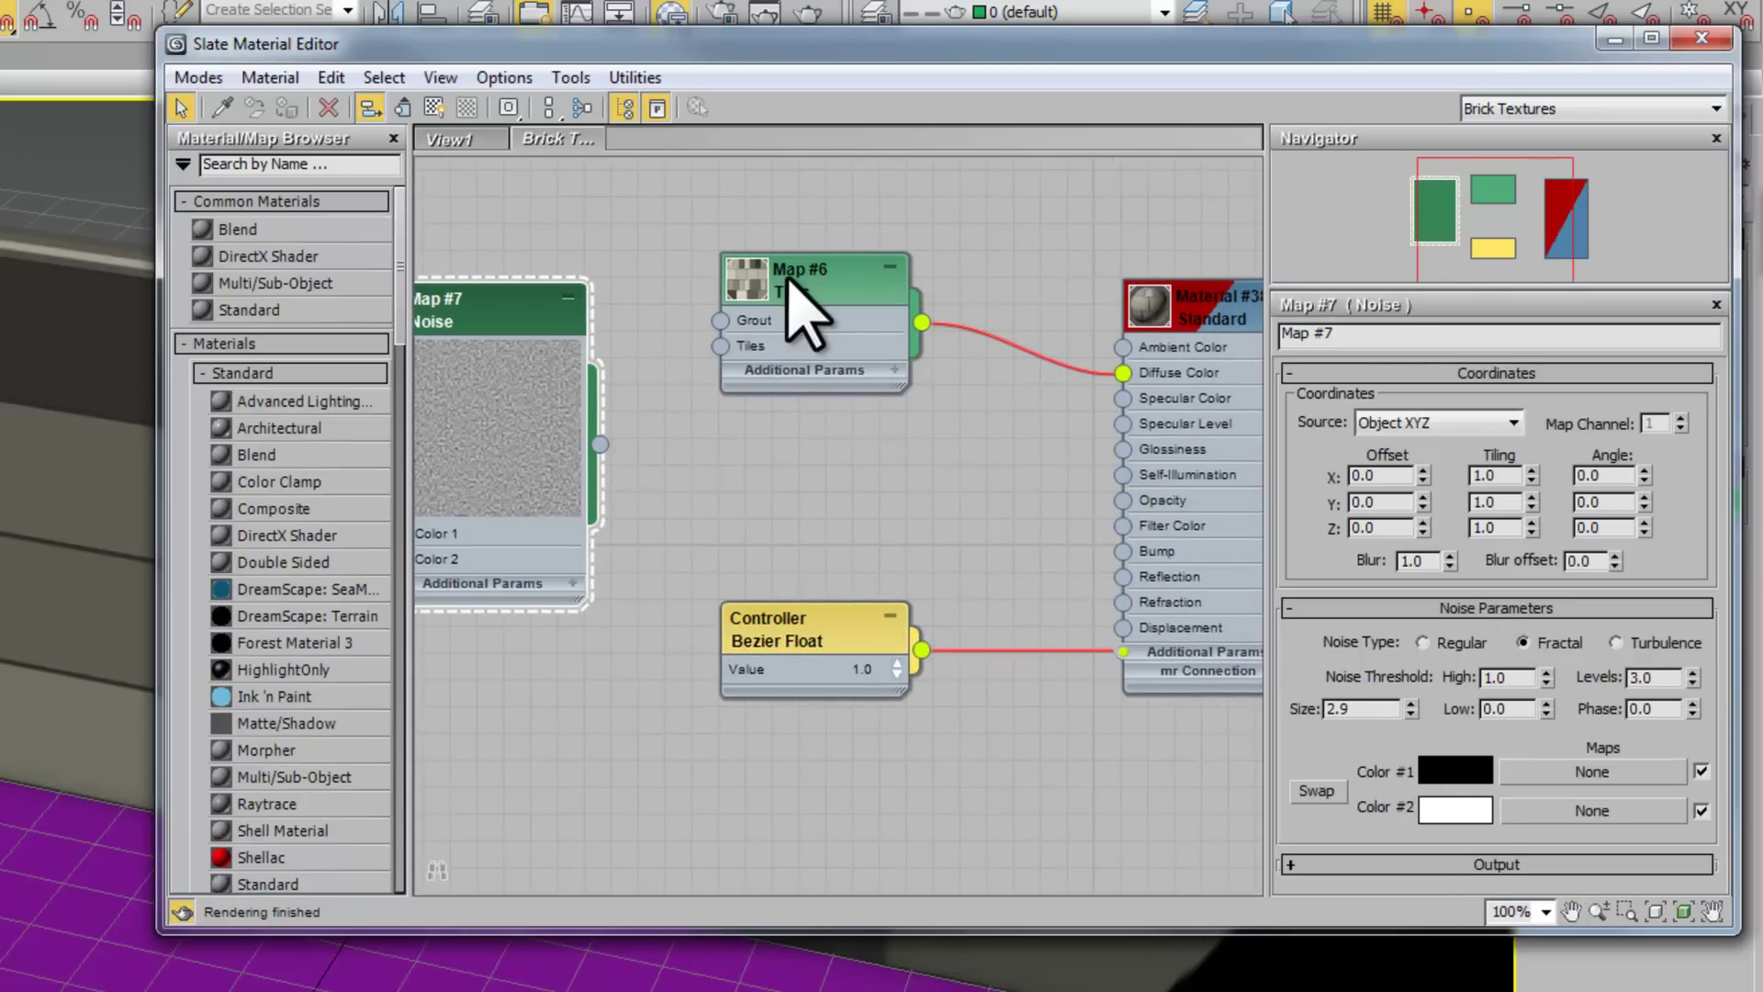
Step: Connect the Noise map's output to Material #38's Bump input
scroll(758, 413, down, 1)
scroll(772, 441, down, 1)
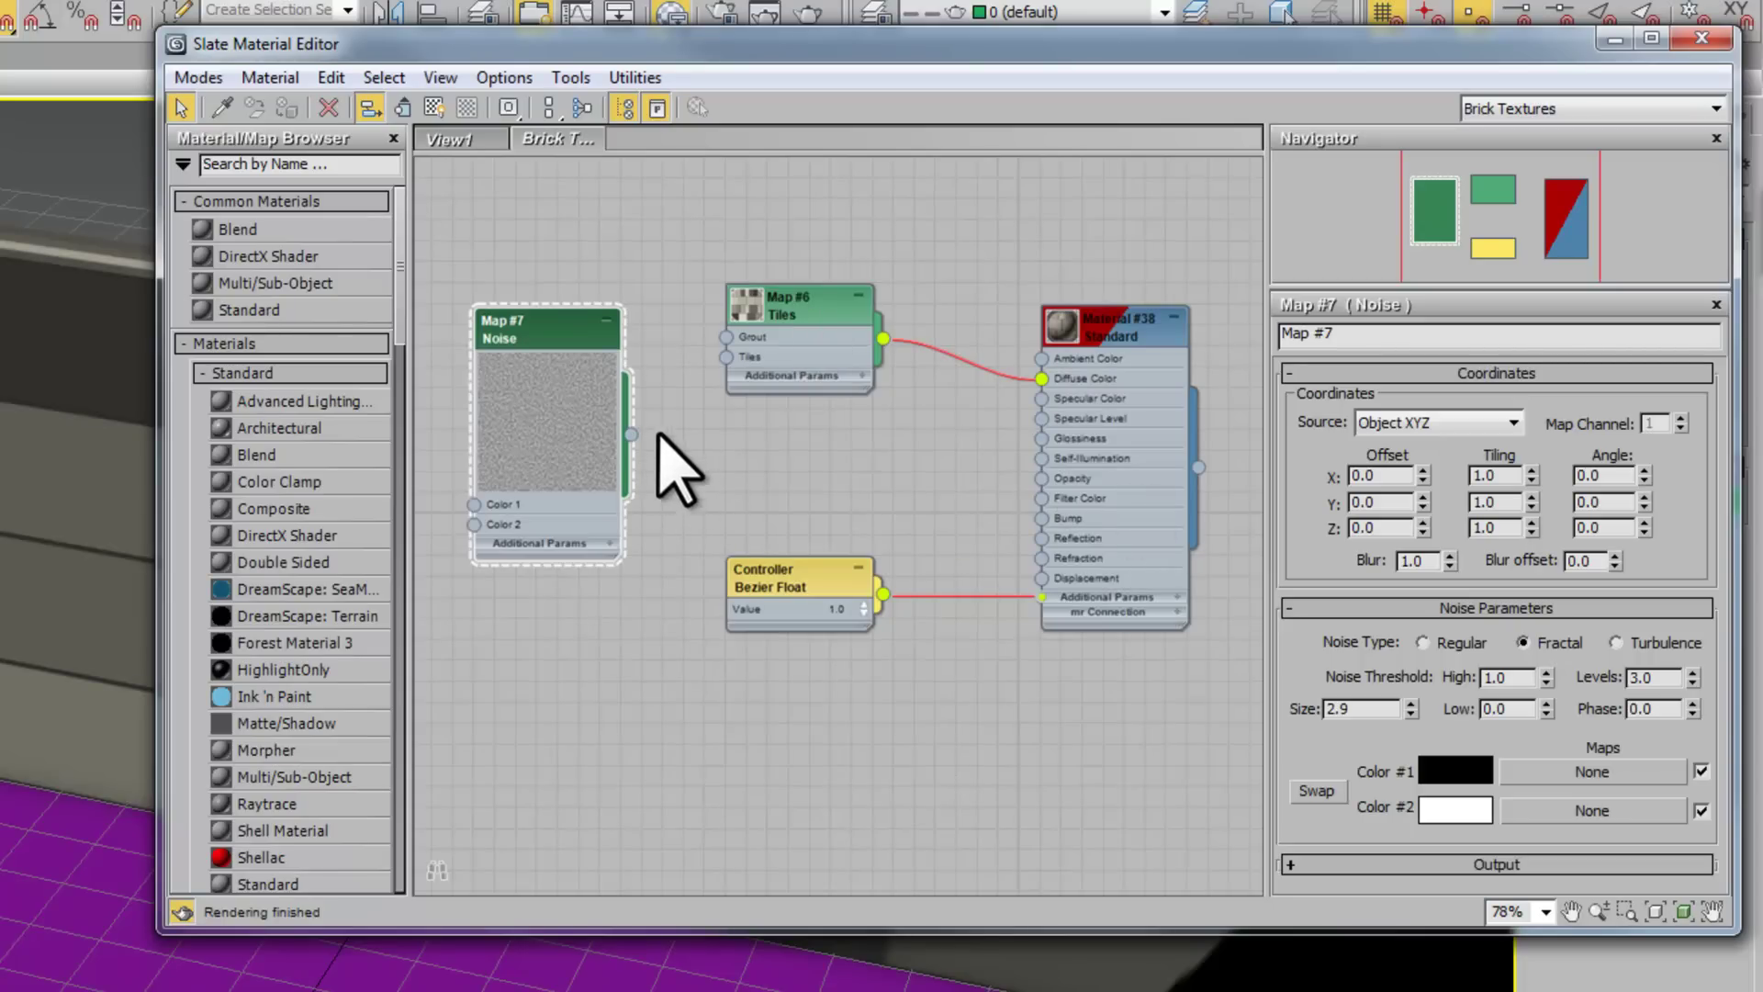
drag(634, 435, 1044, 519)
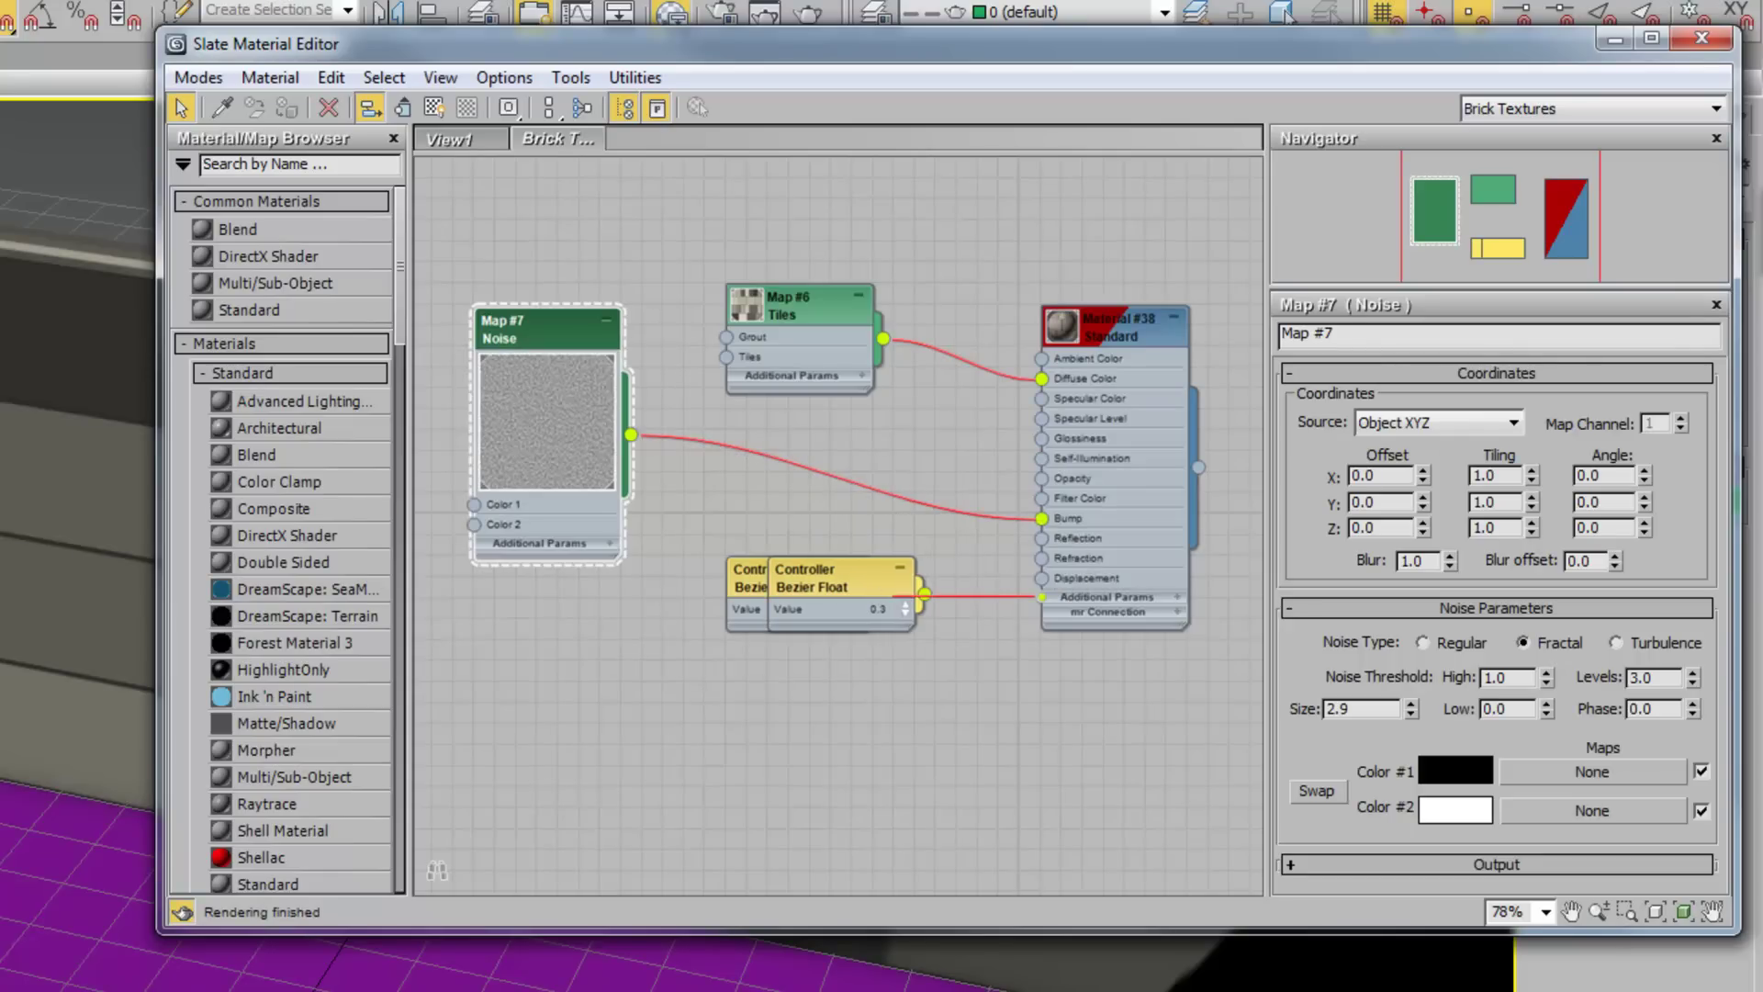
Step: Render the scene twice to preview the roughened brick wall
click(810, 11)
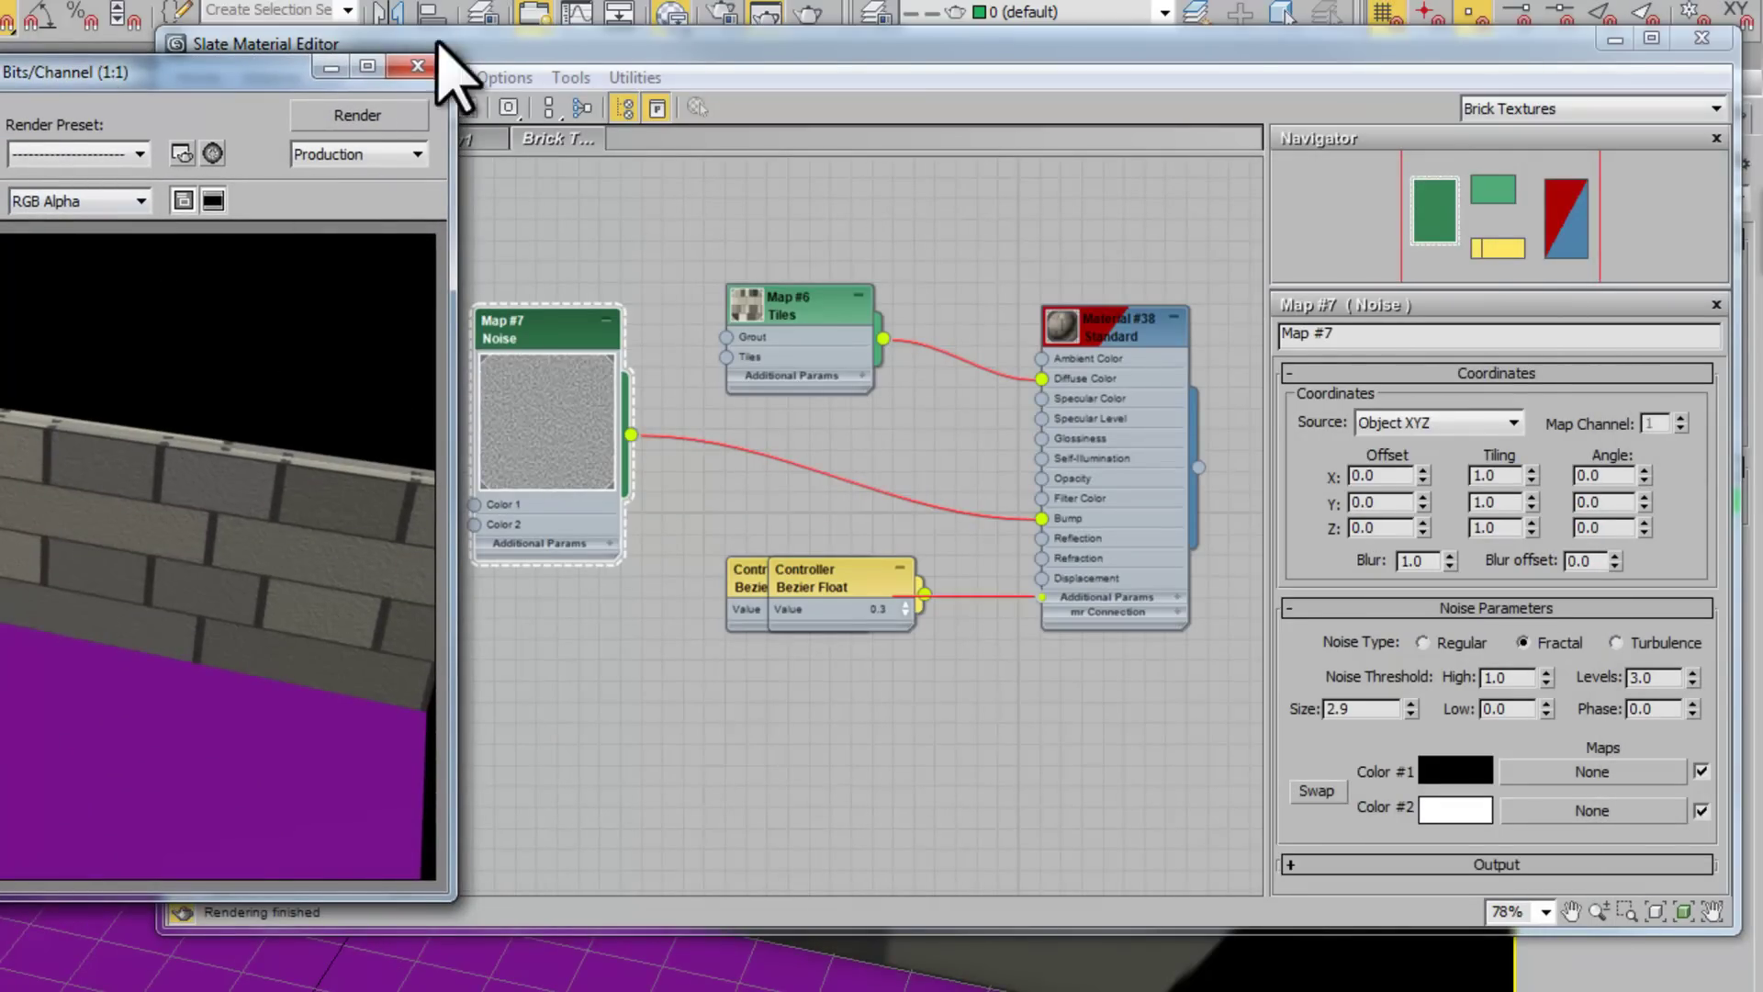
click(418, 66)
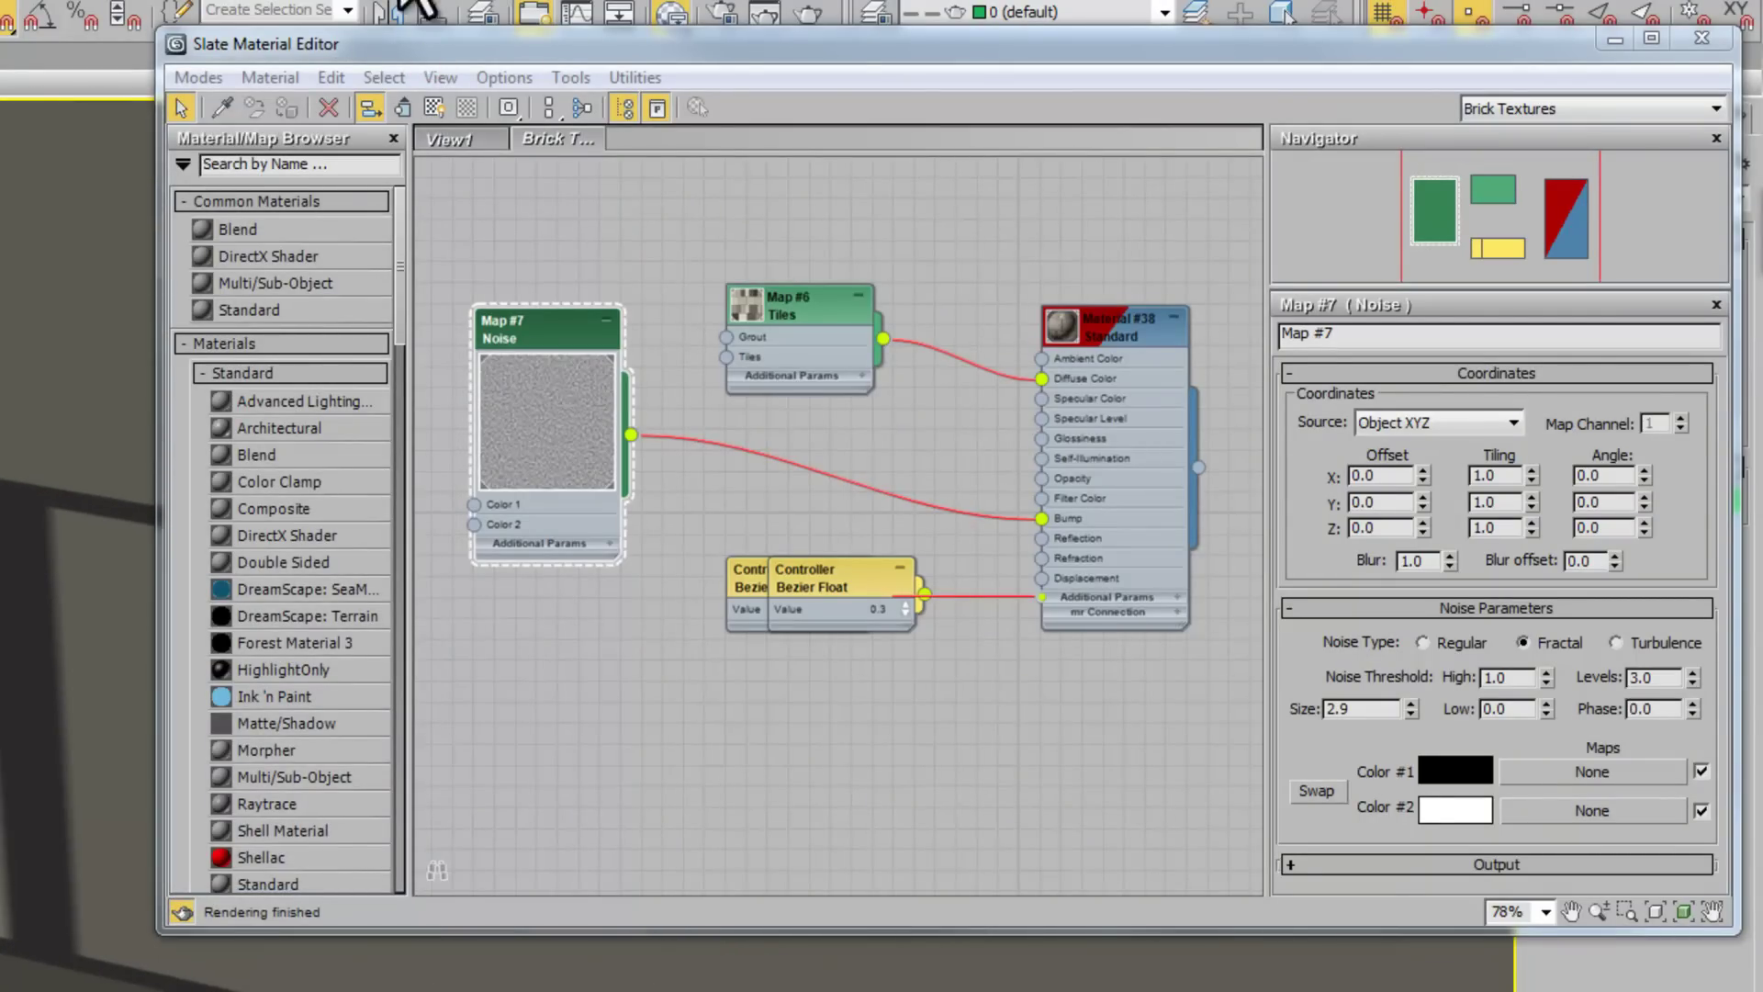
drag(1257, 61, 1321, 302)
click(808, 14)
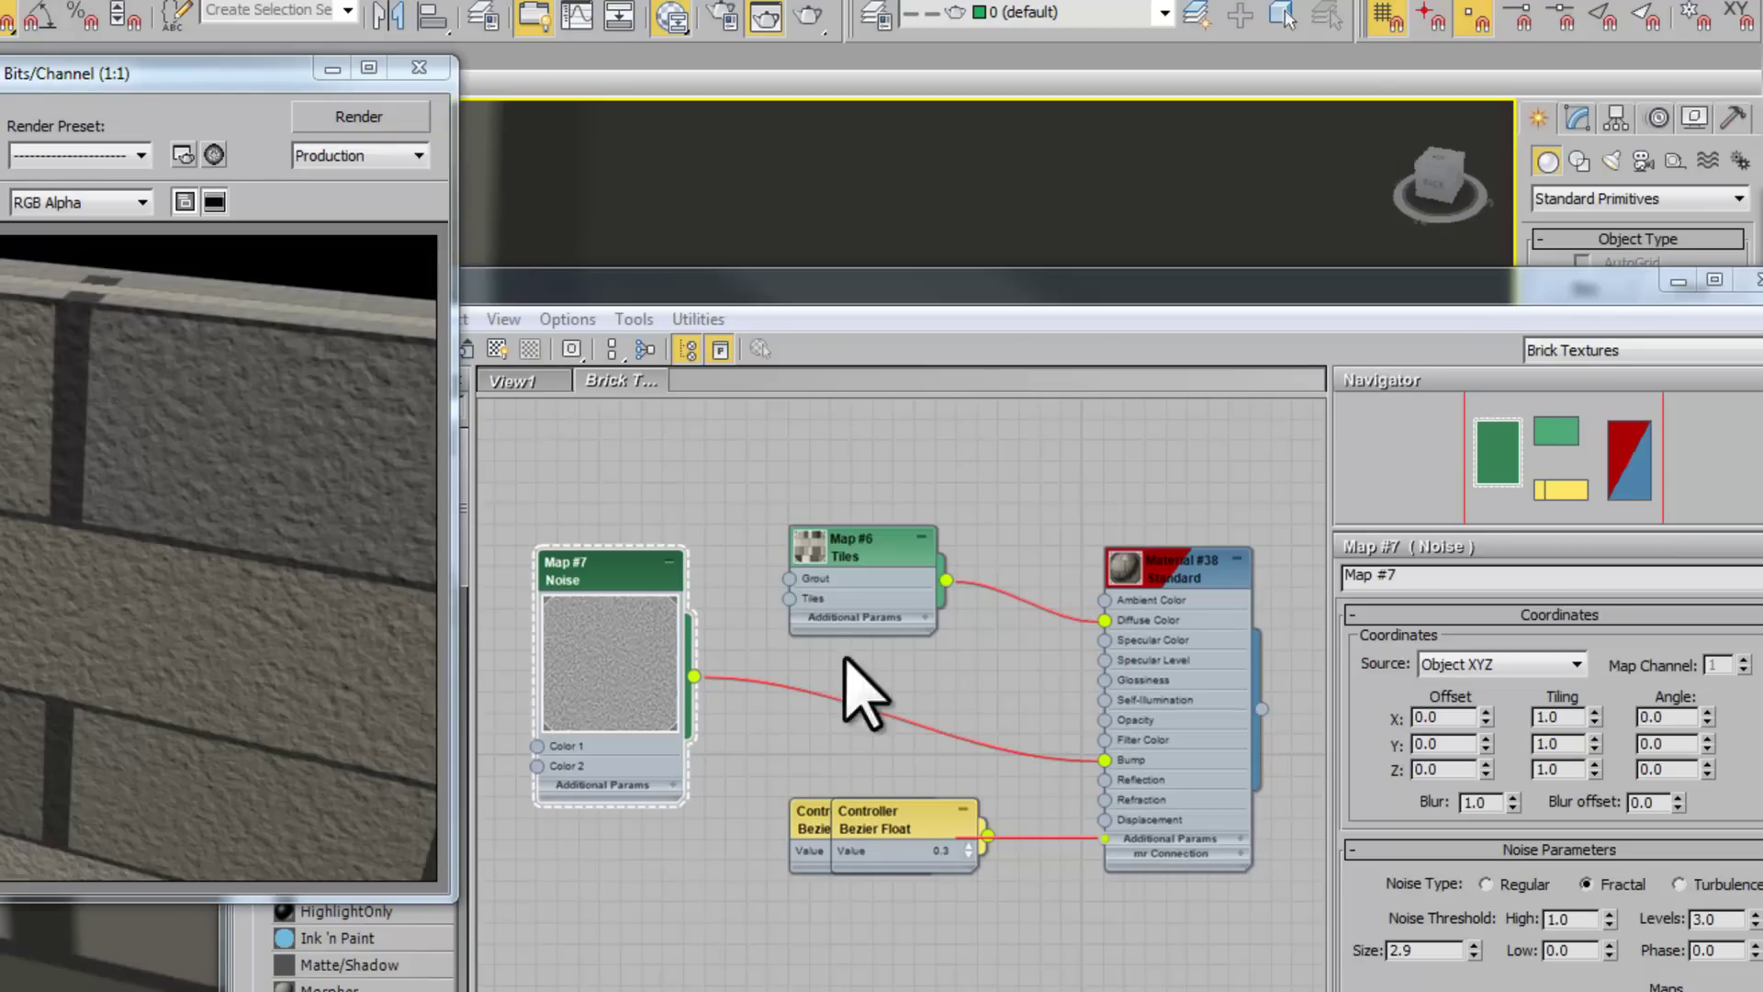
Step: Rearrange the Slate view so the Tiles node sits above the Noise node
middle_drag(830, 718, 867, 661)
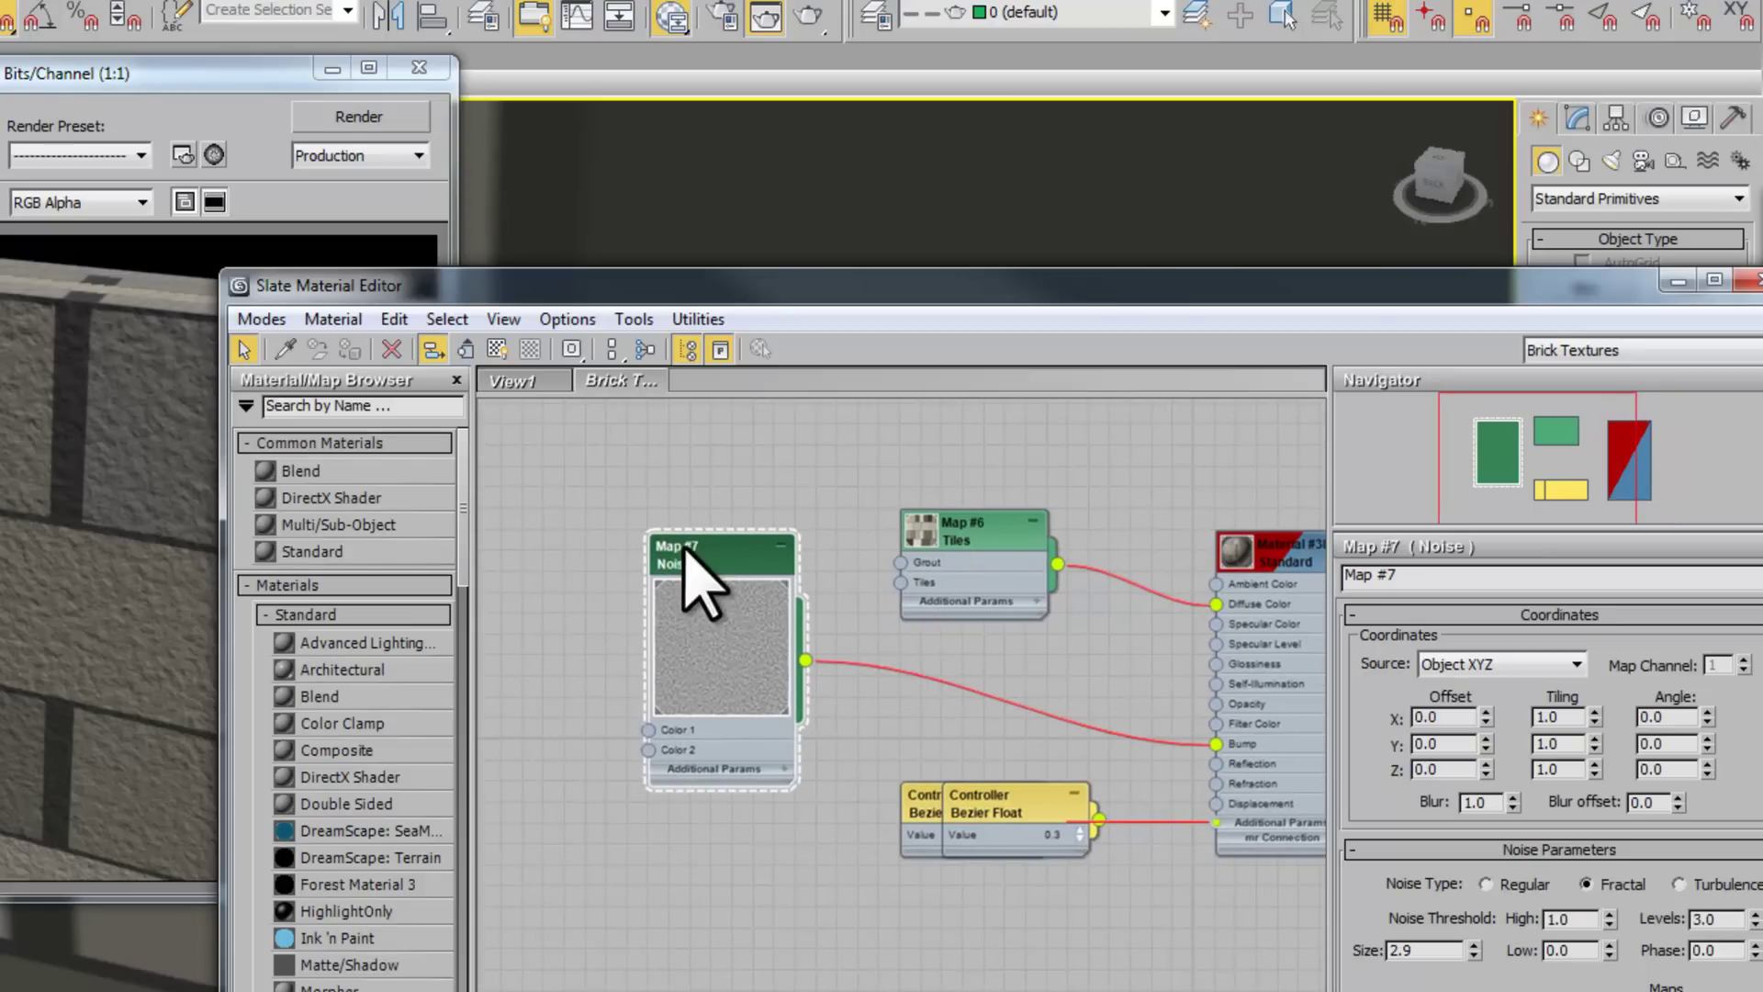
drag(996, 537, 707, 431)
middle_drag(835, 588, 1023, 672)
drag(837, 647, 778, 646)
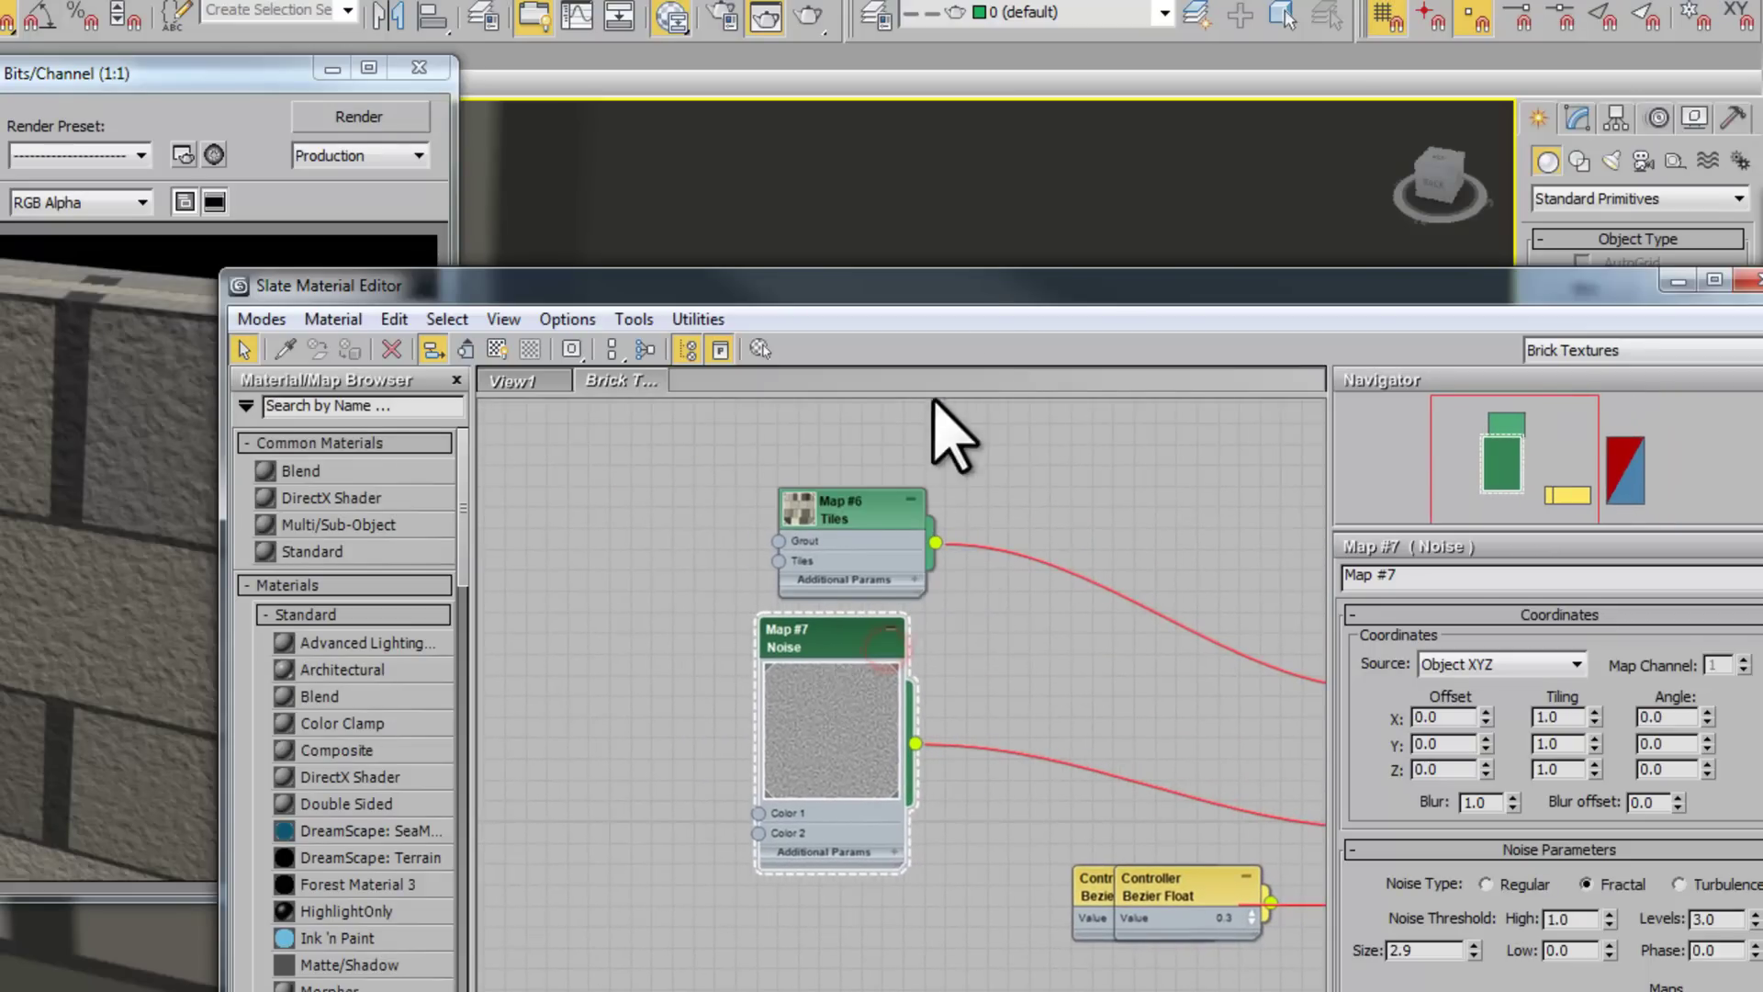
drag(982, 287, 790, 81)
Step: Add a Composite map and feed the Tiles map into its Layer 1
right_click(880, 492)
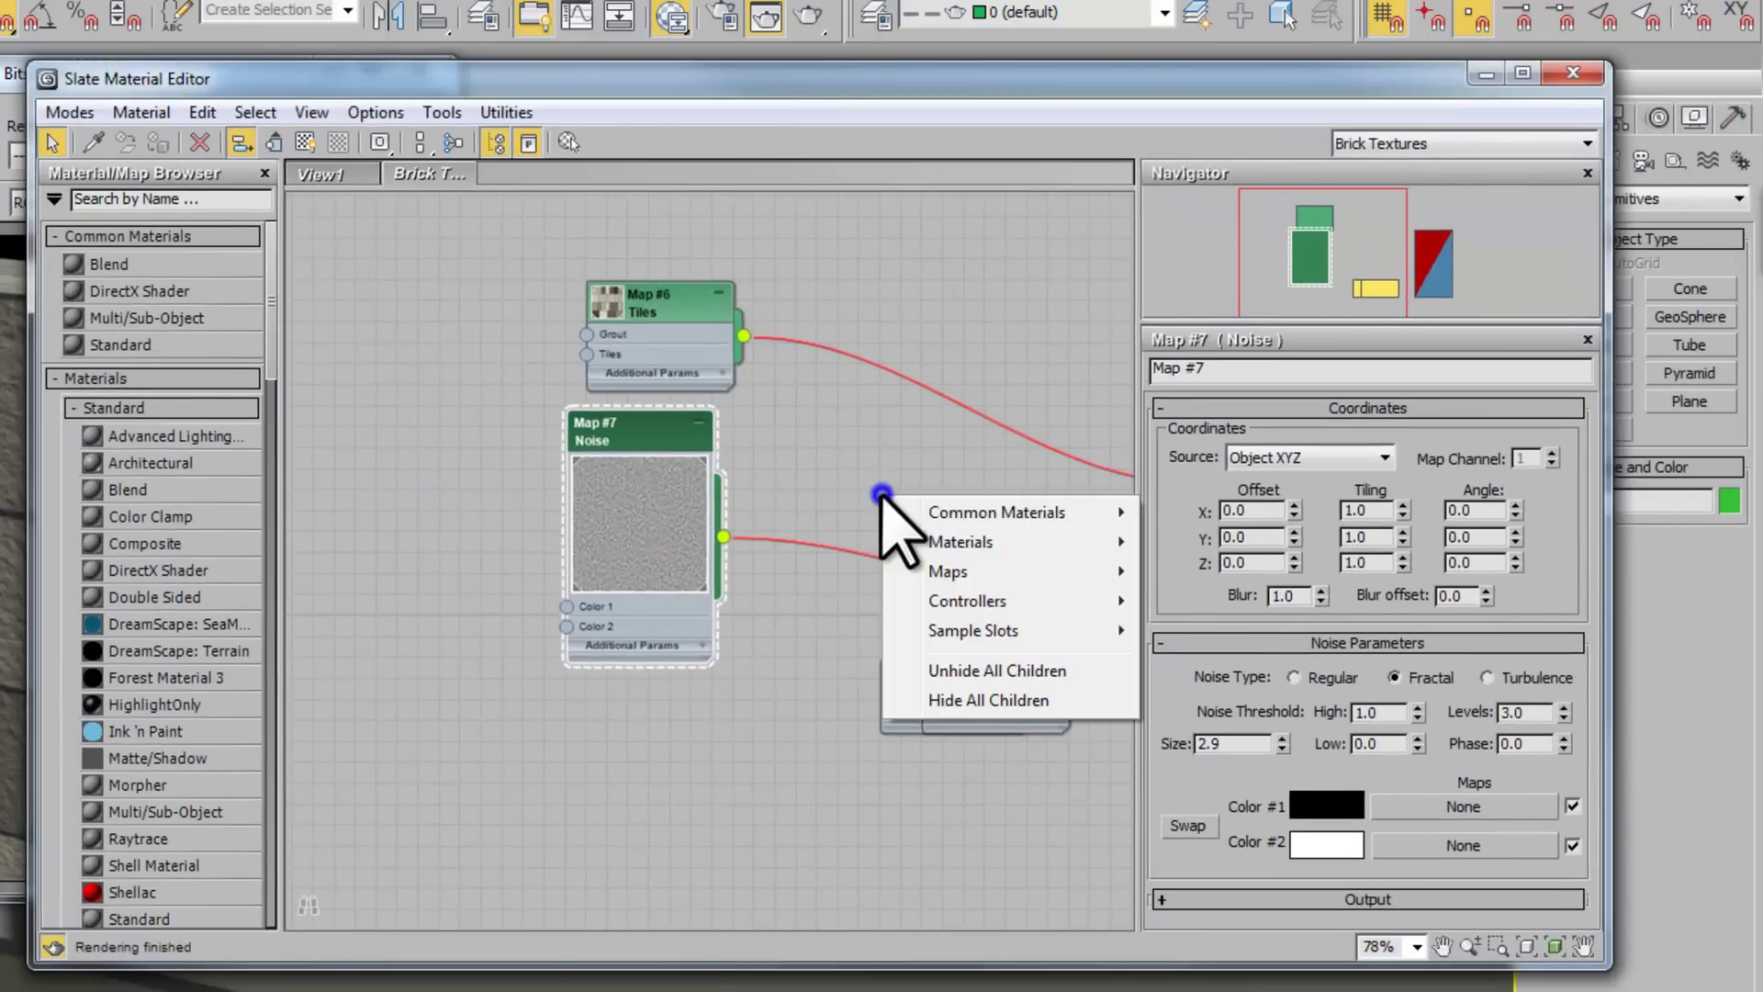
click(973, 574)
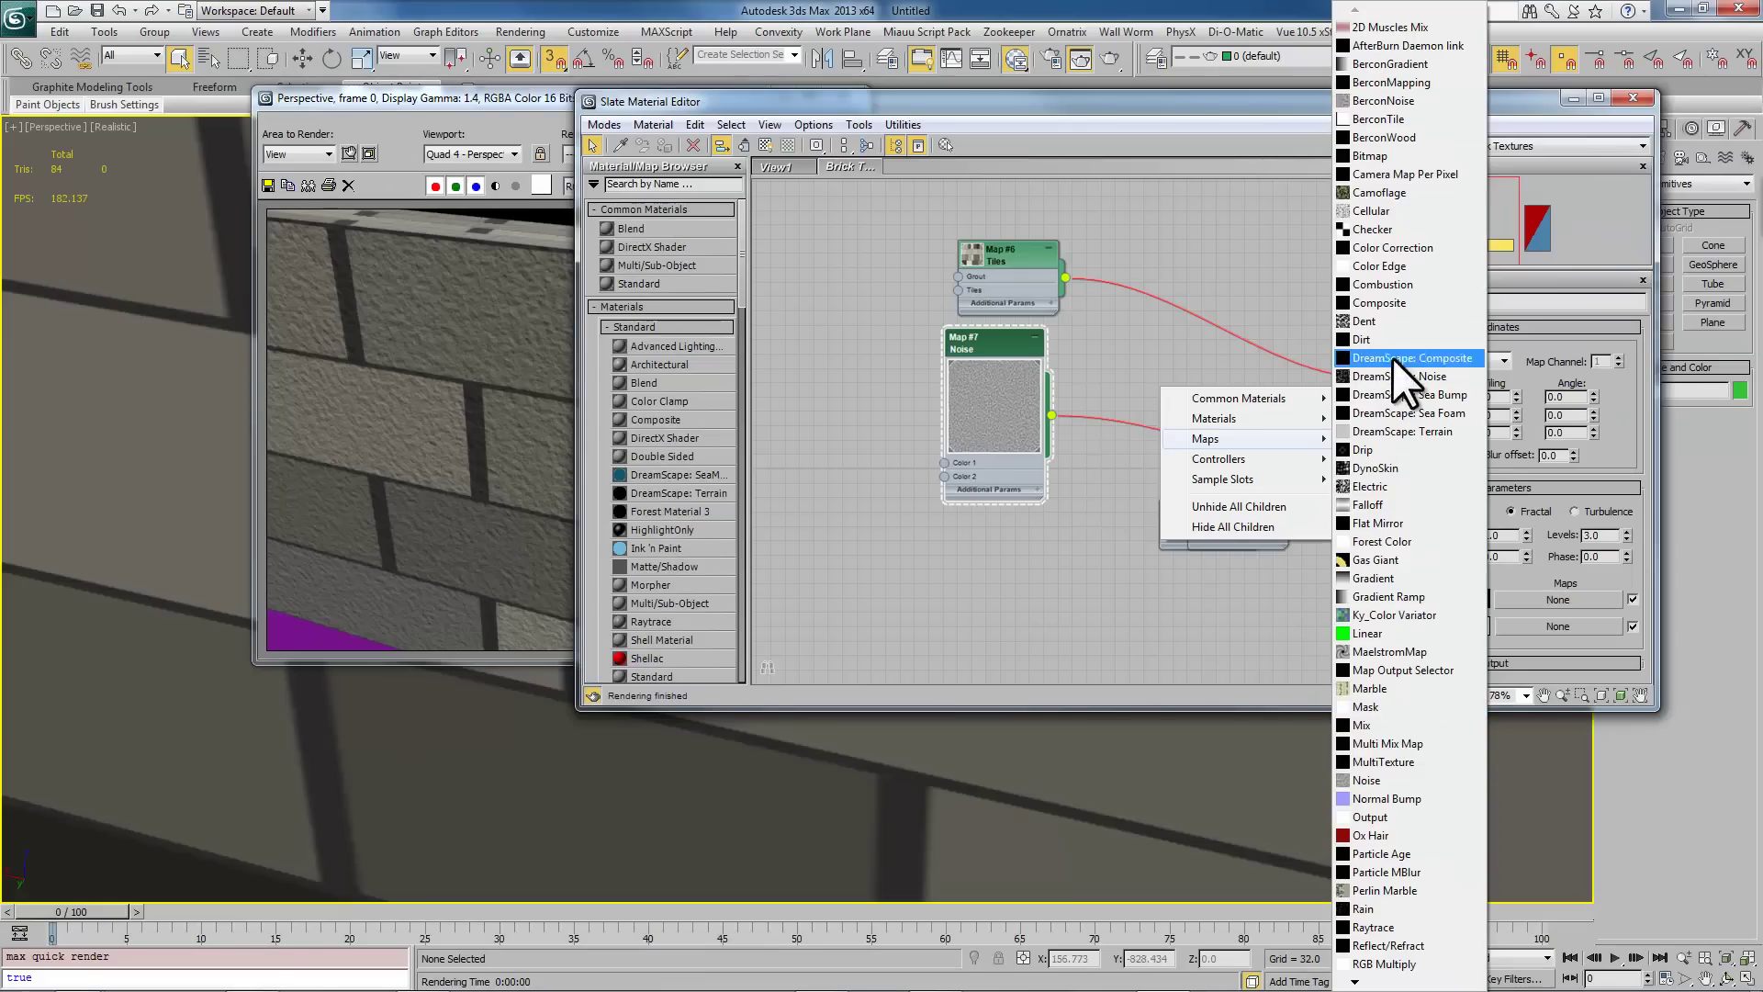
click(1380, 302)
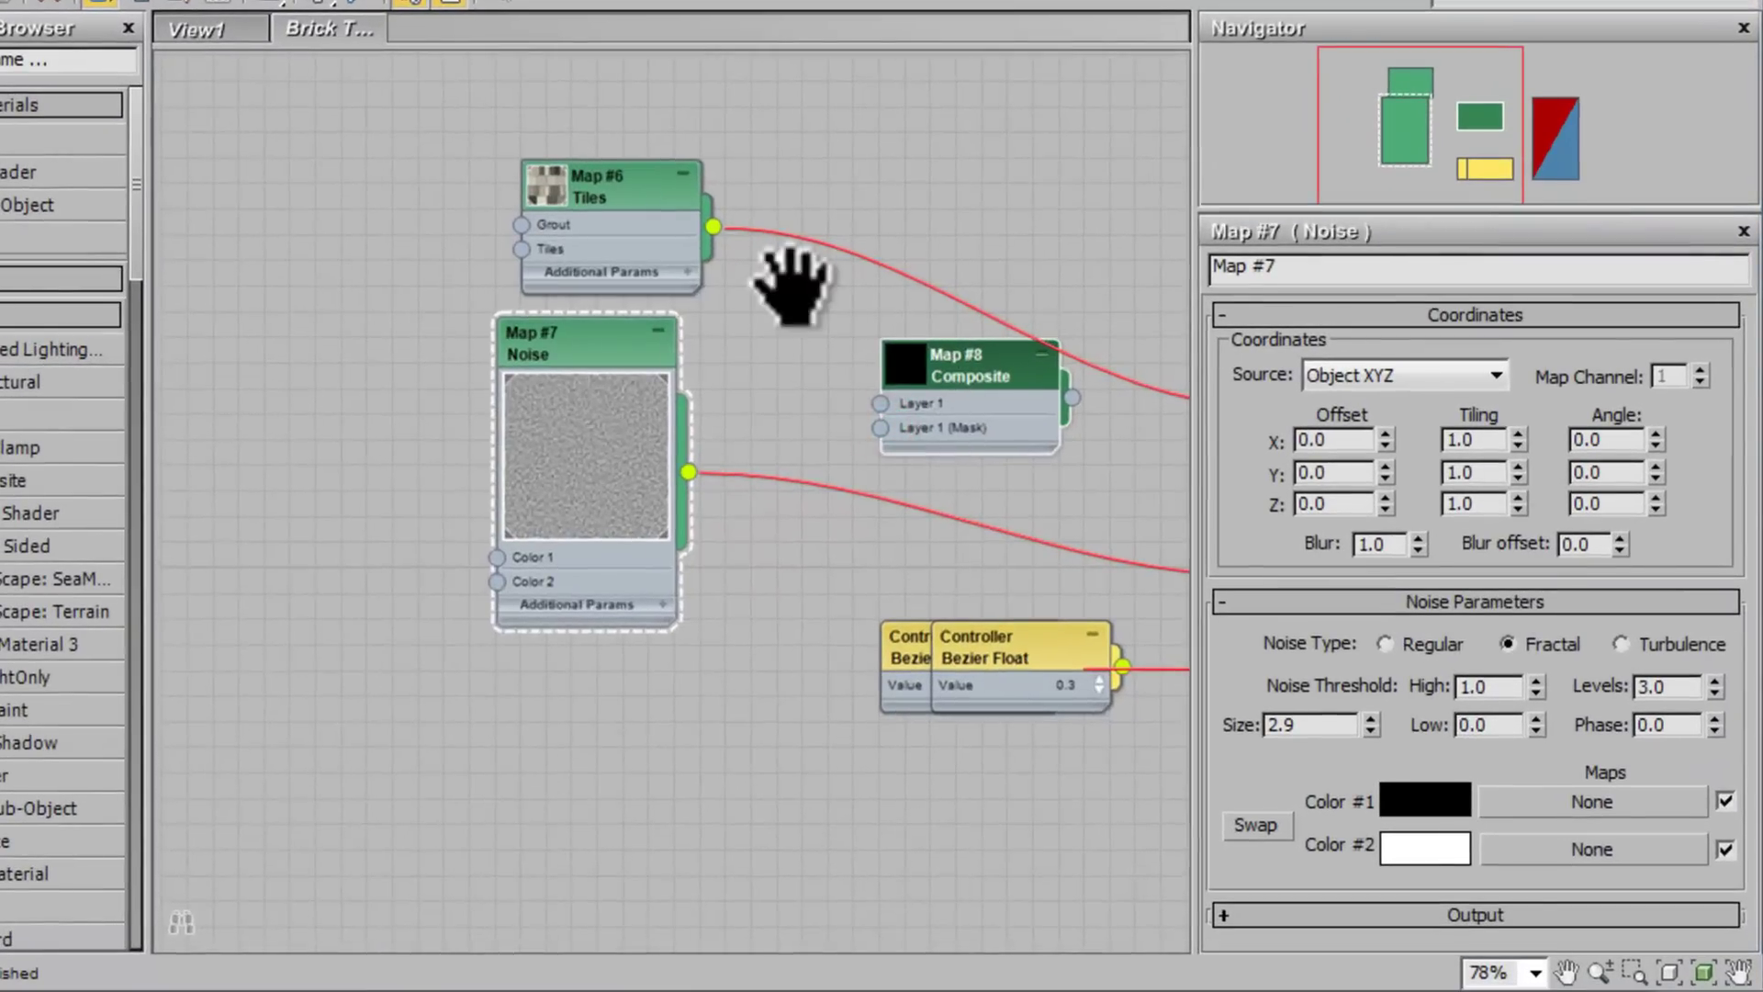
middle_drag(790, 285, 596, 262)
drag(424, 169, 317, 146)
drag(420, 177, 688, 381)
Step: Add Composite layers 2 and 3, wiring Noise into Layer 2 and Tiles into Layer 3
double_click(799, 357)
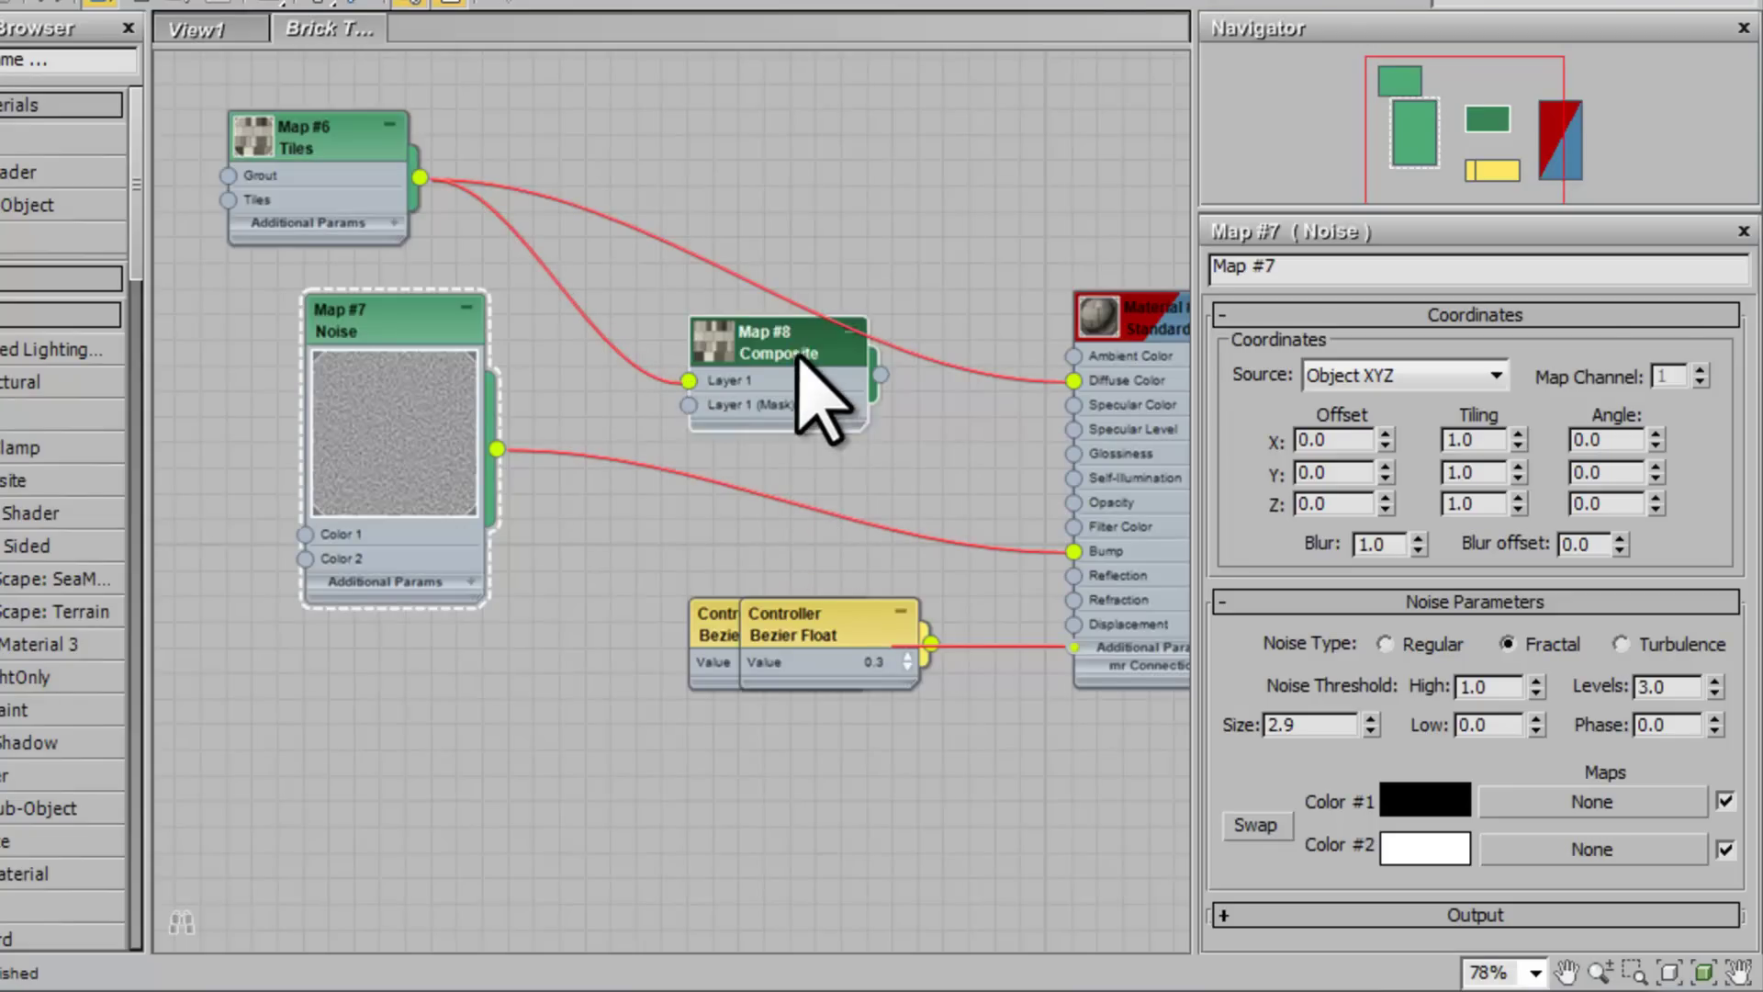
click(1716, 349)
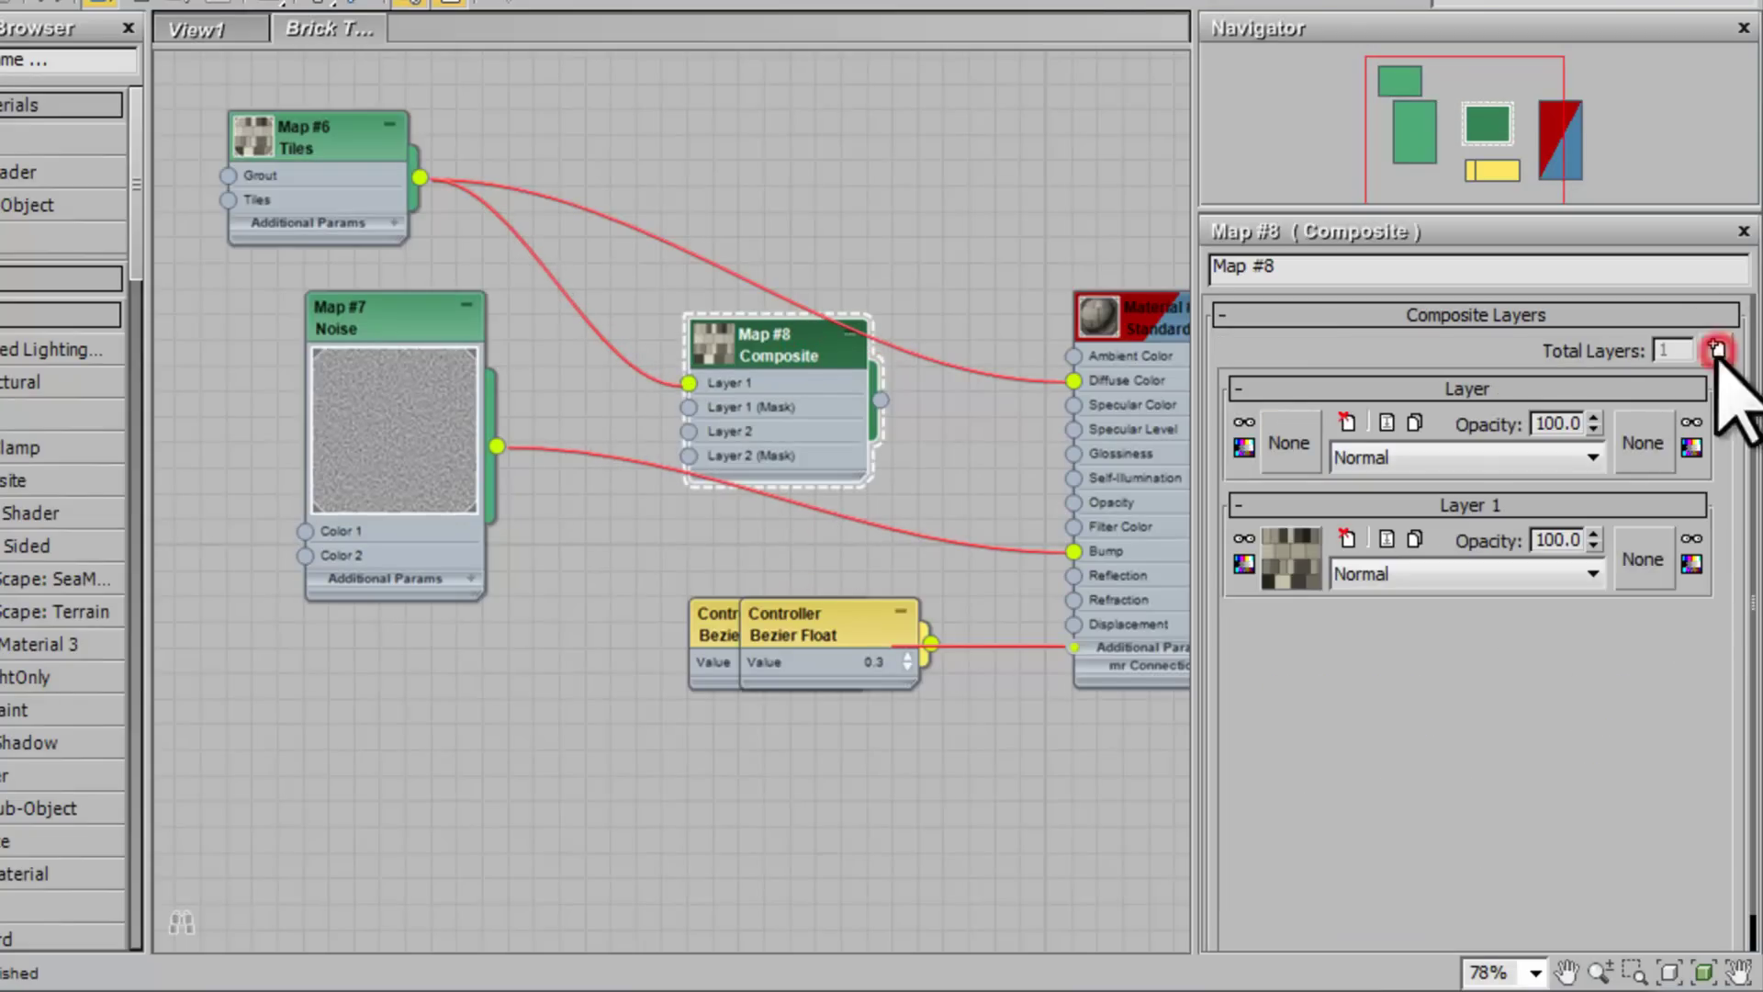
drag(496, 447, 684, 431)
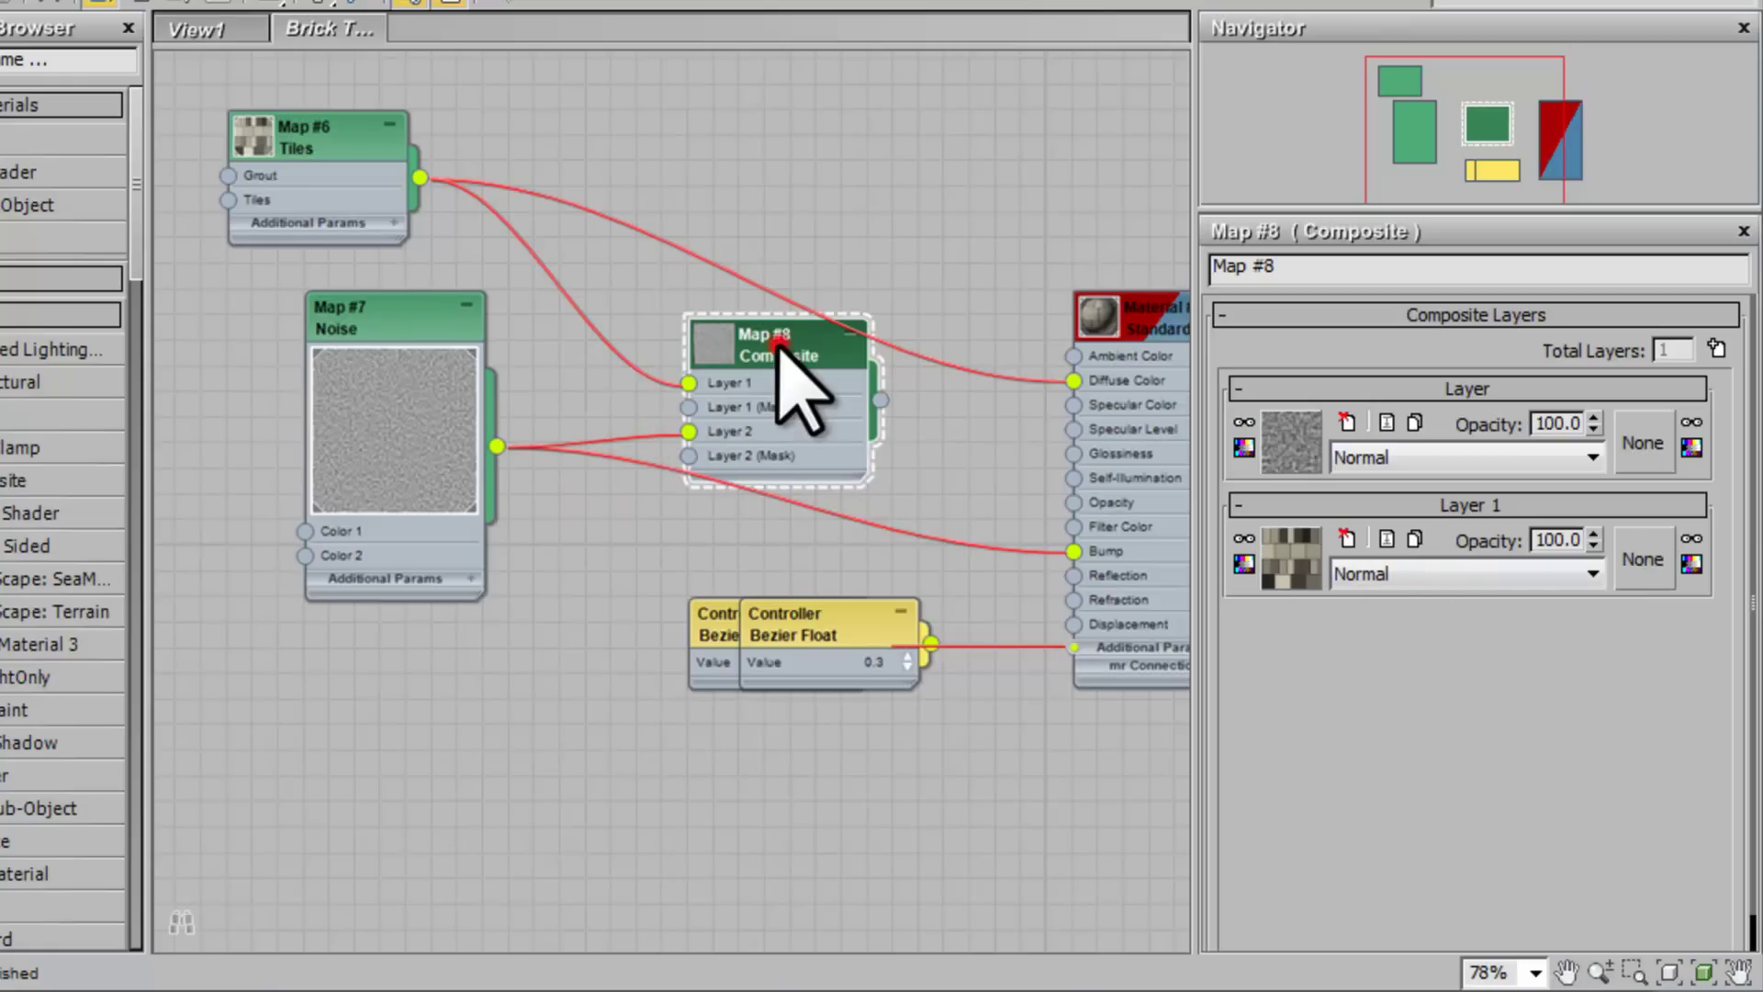
click(1716, 348)
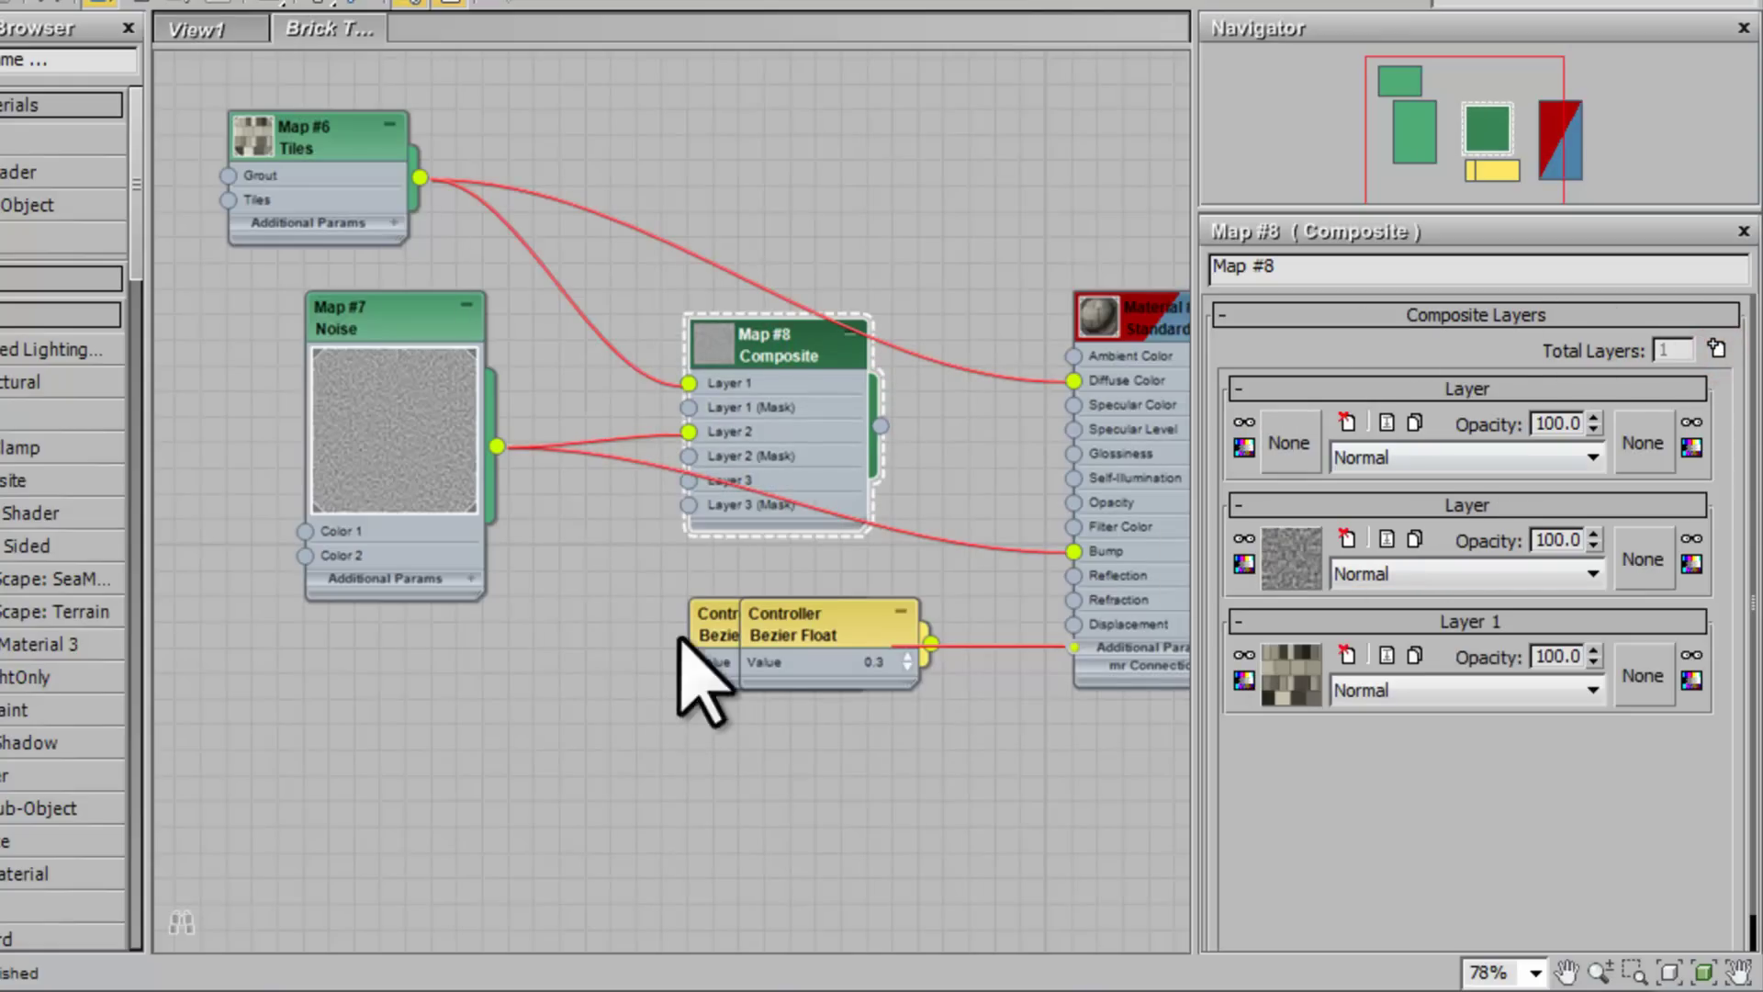
drag(419, 177, 688, 479)
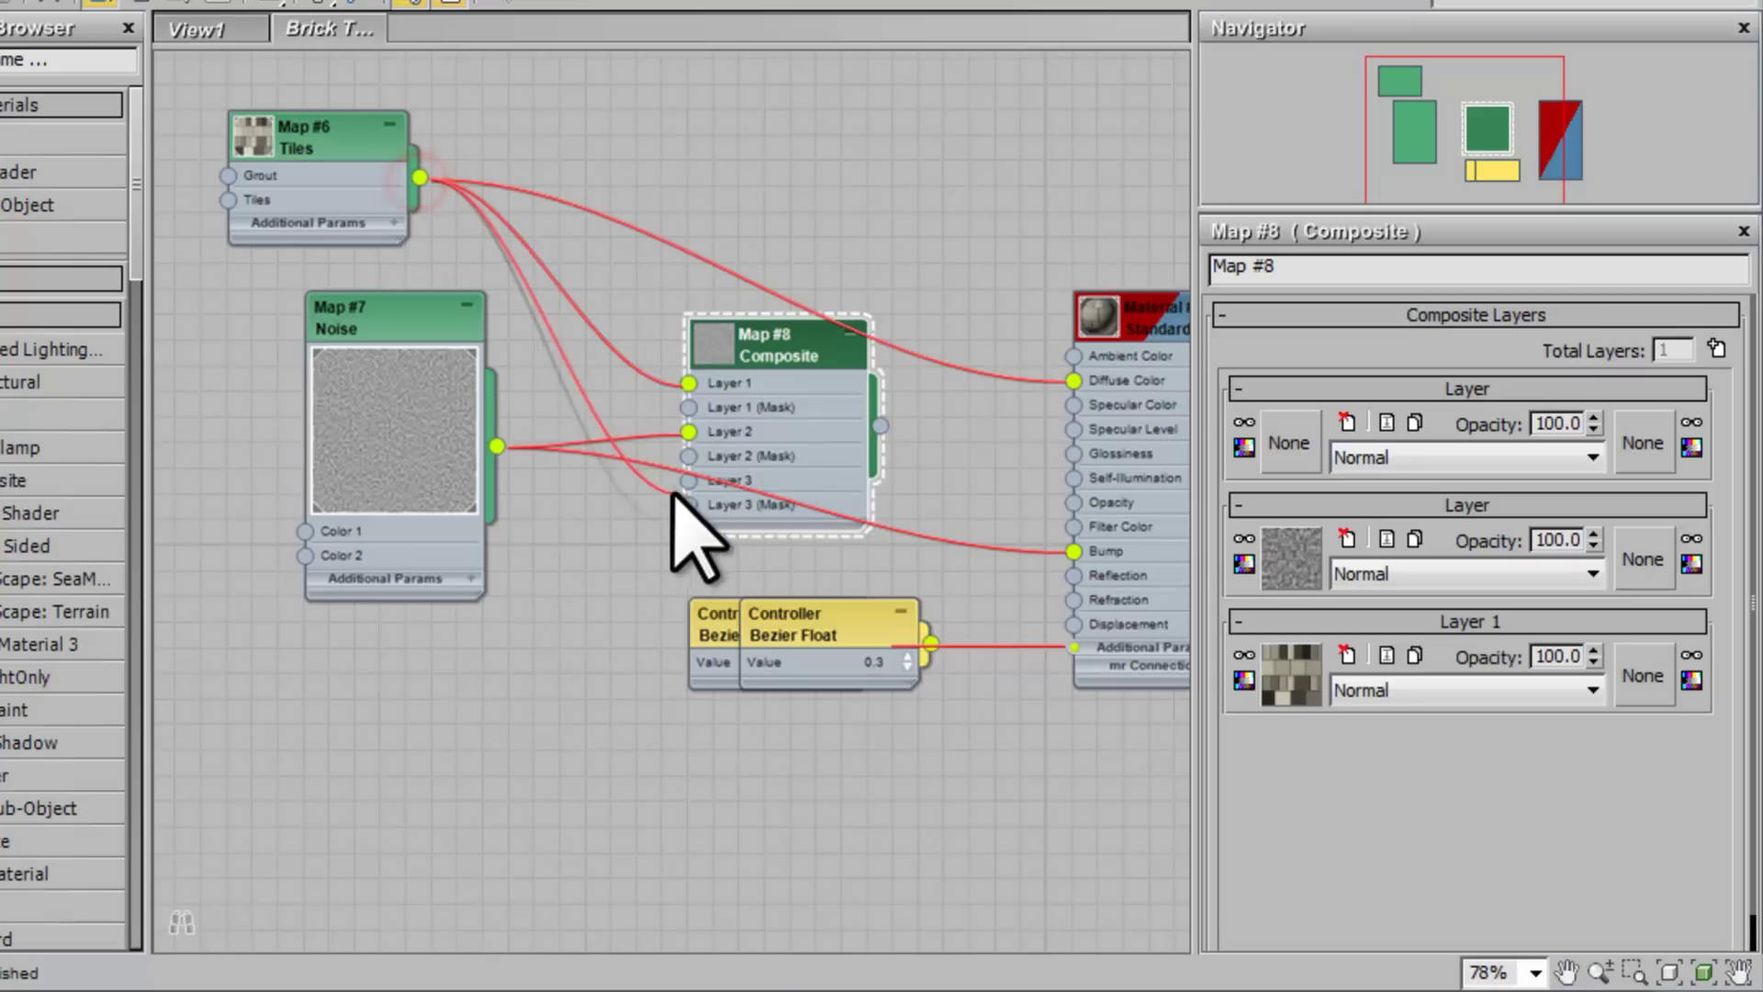
Step: Set the top two Composite layers' blend modes to Multiply and render a preview
click(1593, 457)
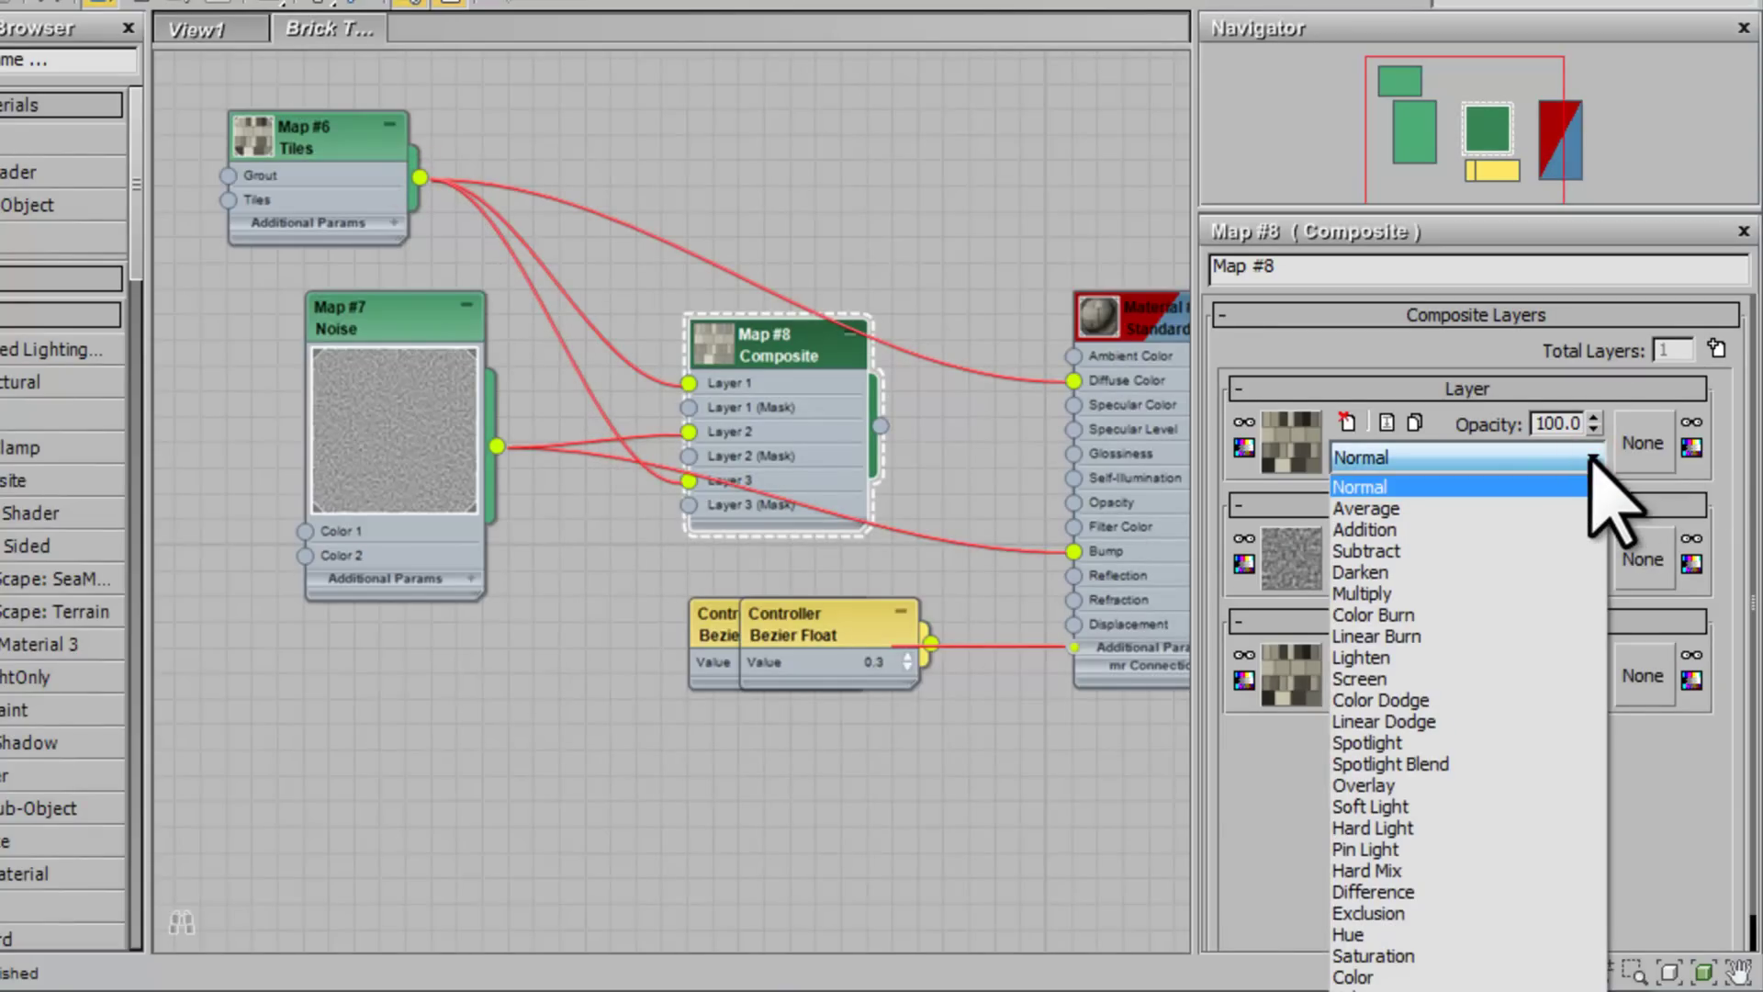
click(1492, 593)
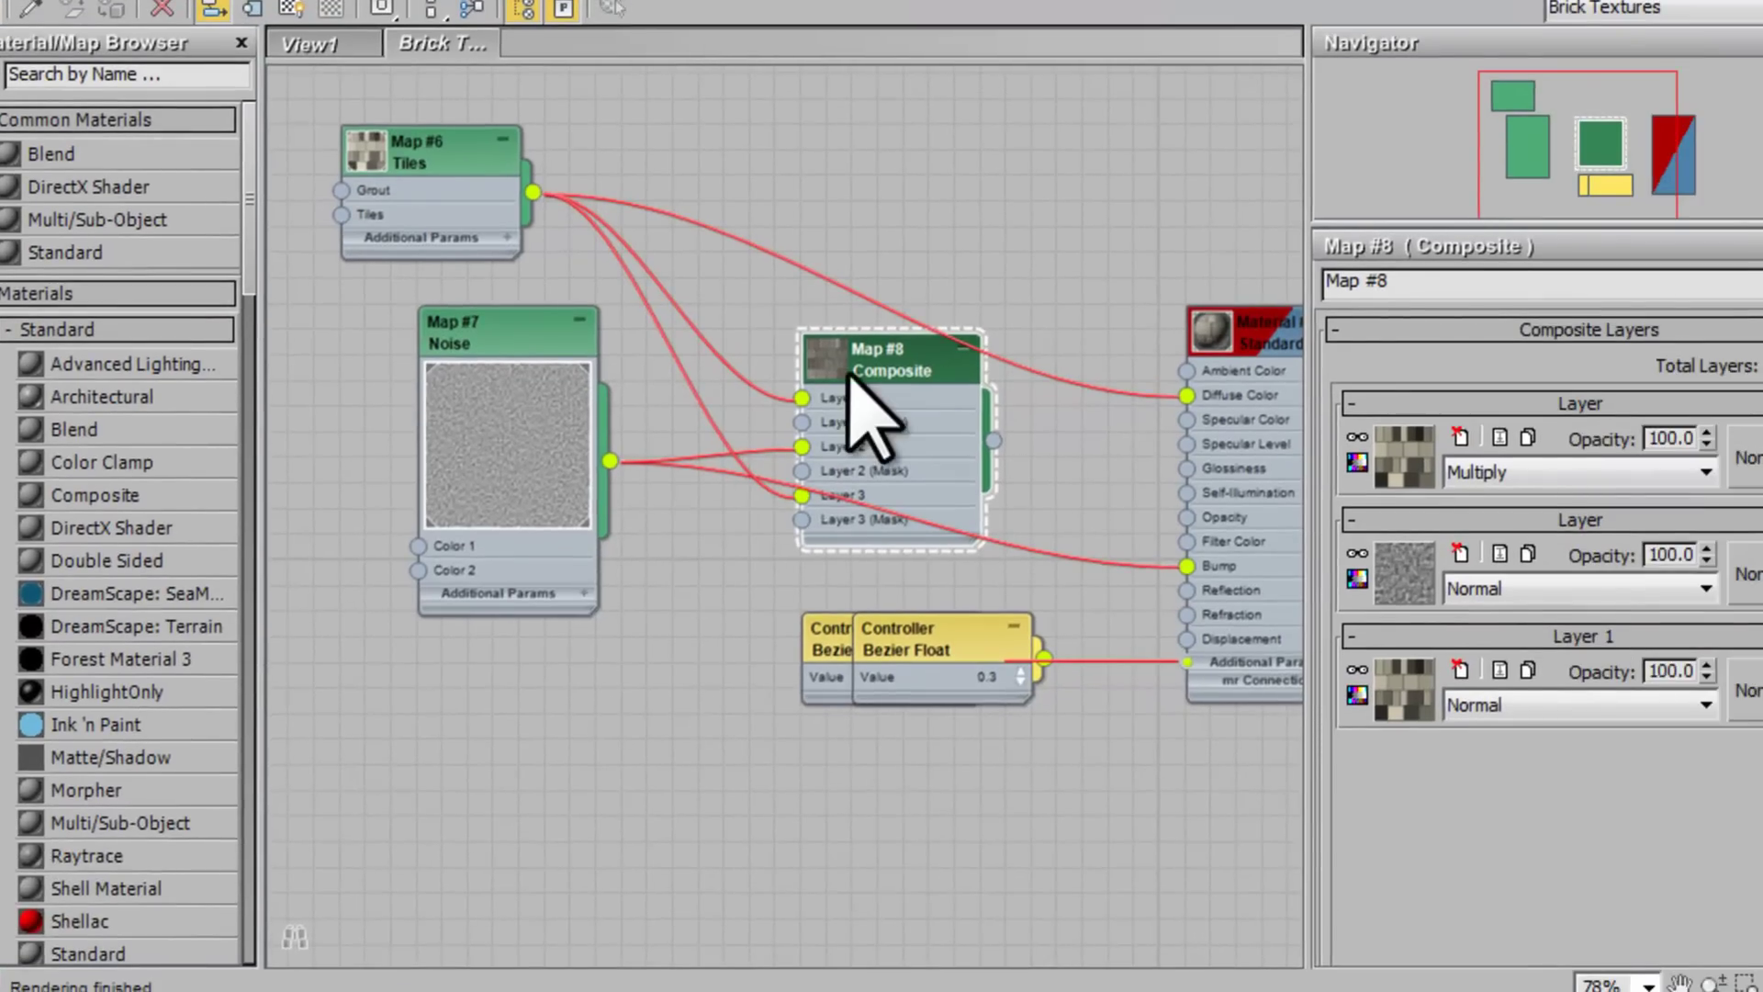
click(1705, 588)
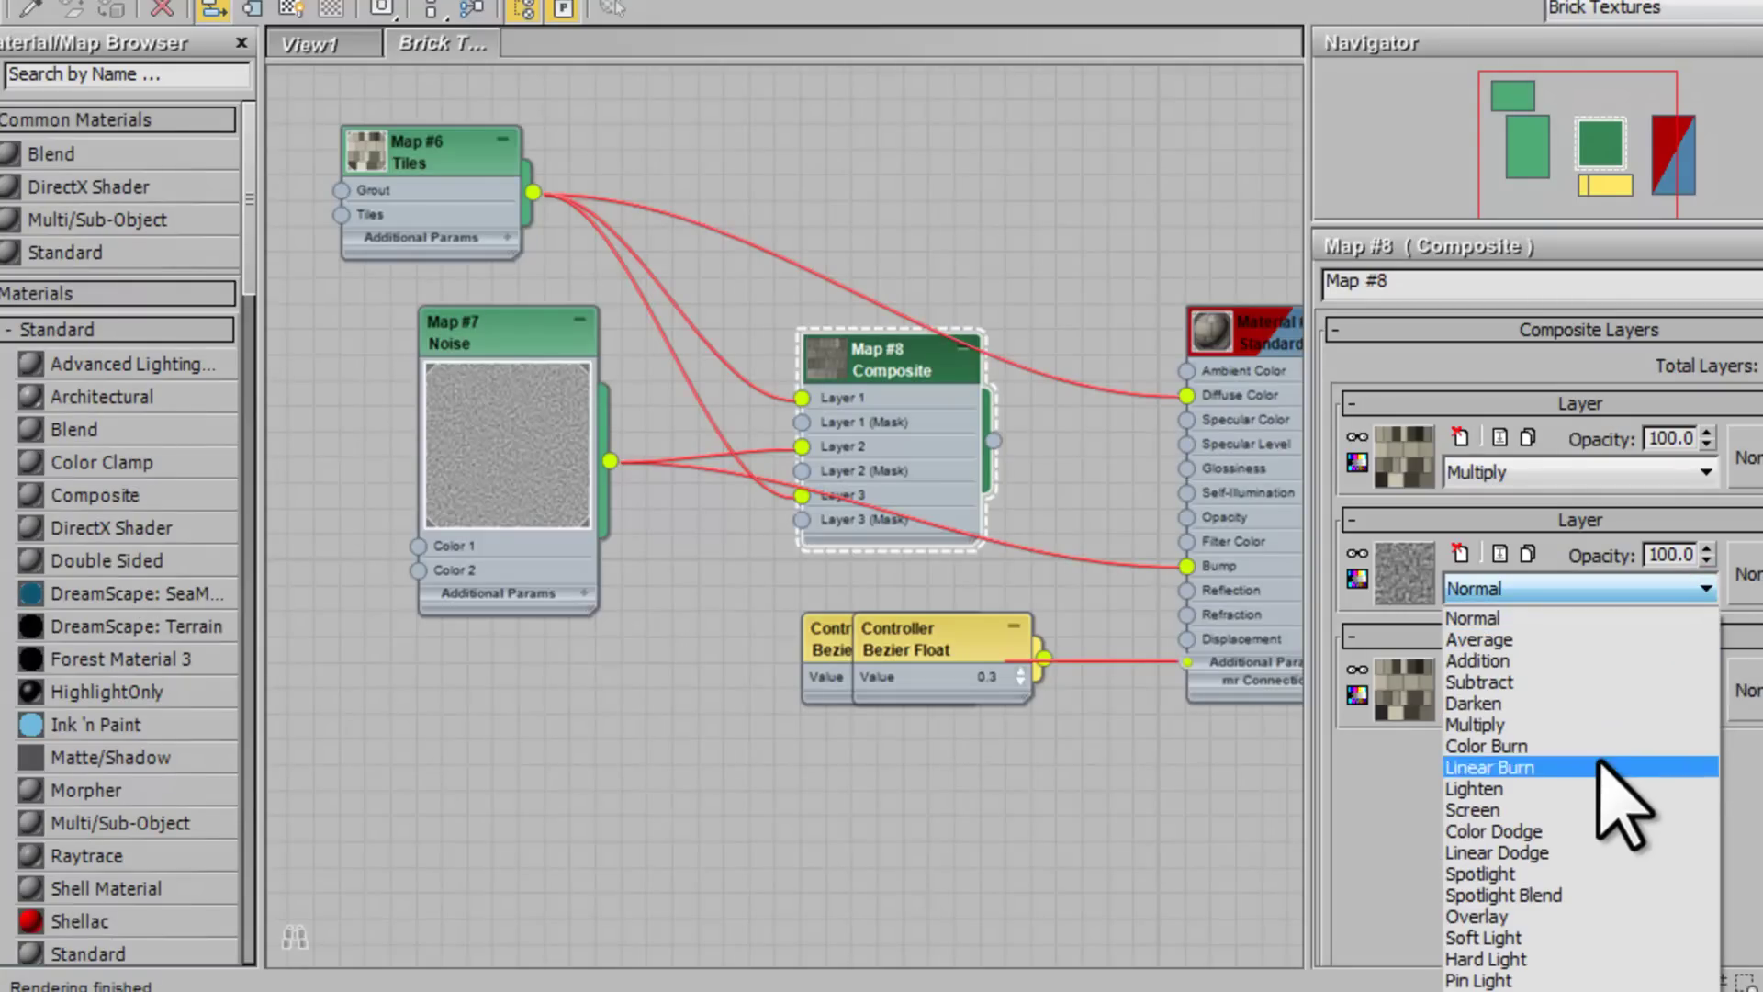
click(1572, 724)
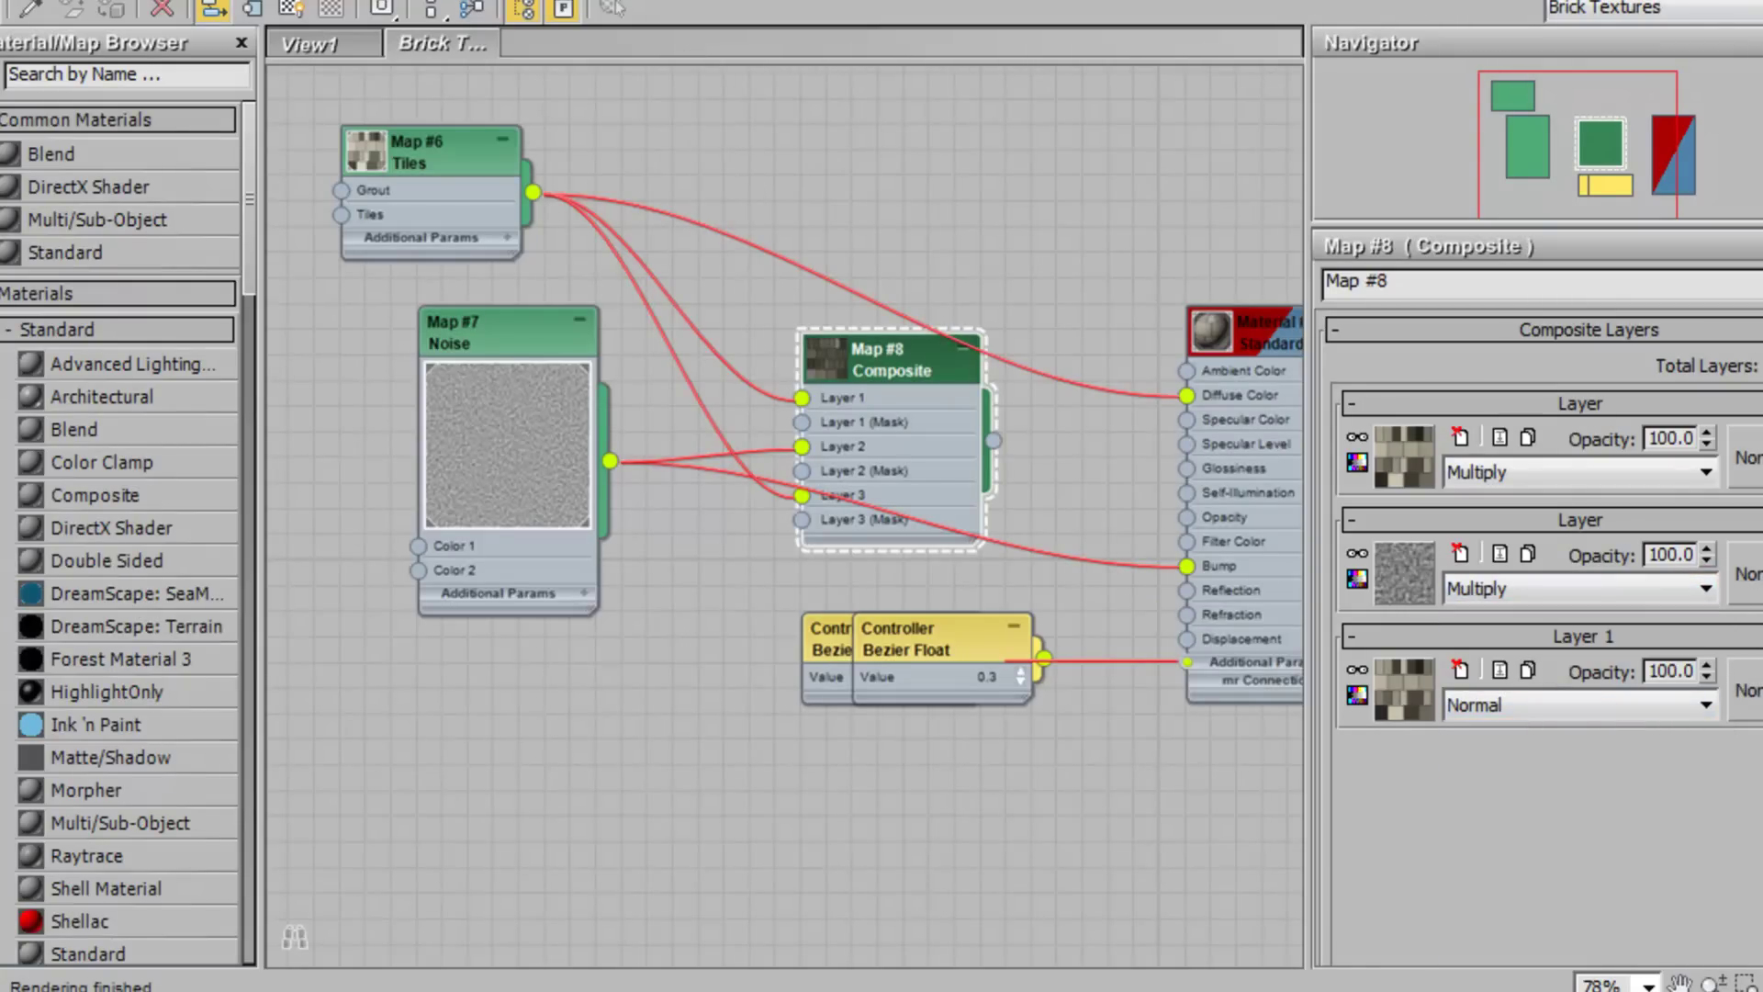
click(818, 5)
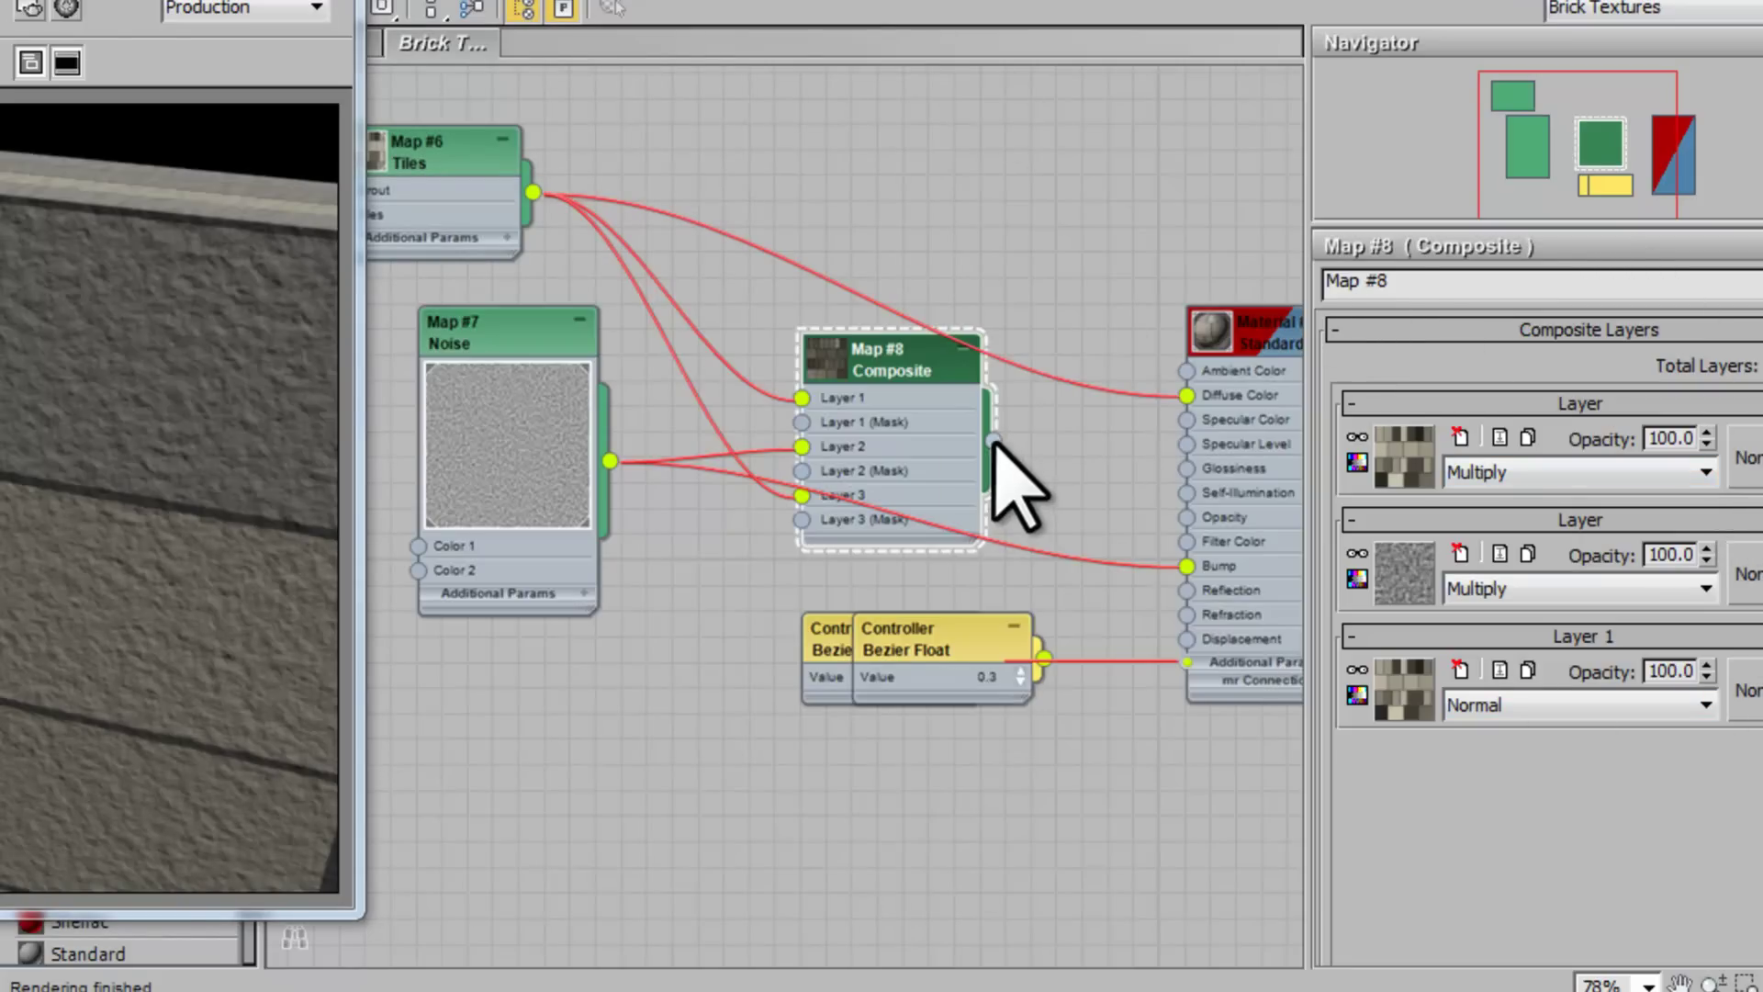
Step: Wire the Composite map (Map #8) into Material #38's Bump slot
drag(995, 442, 1185, 567)
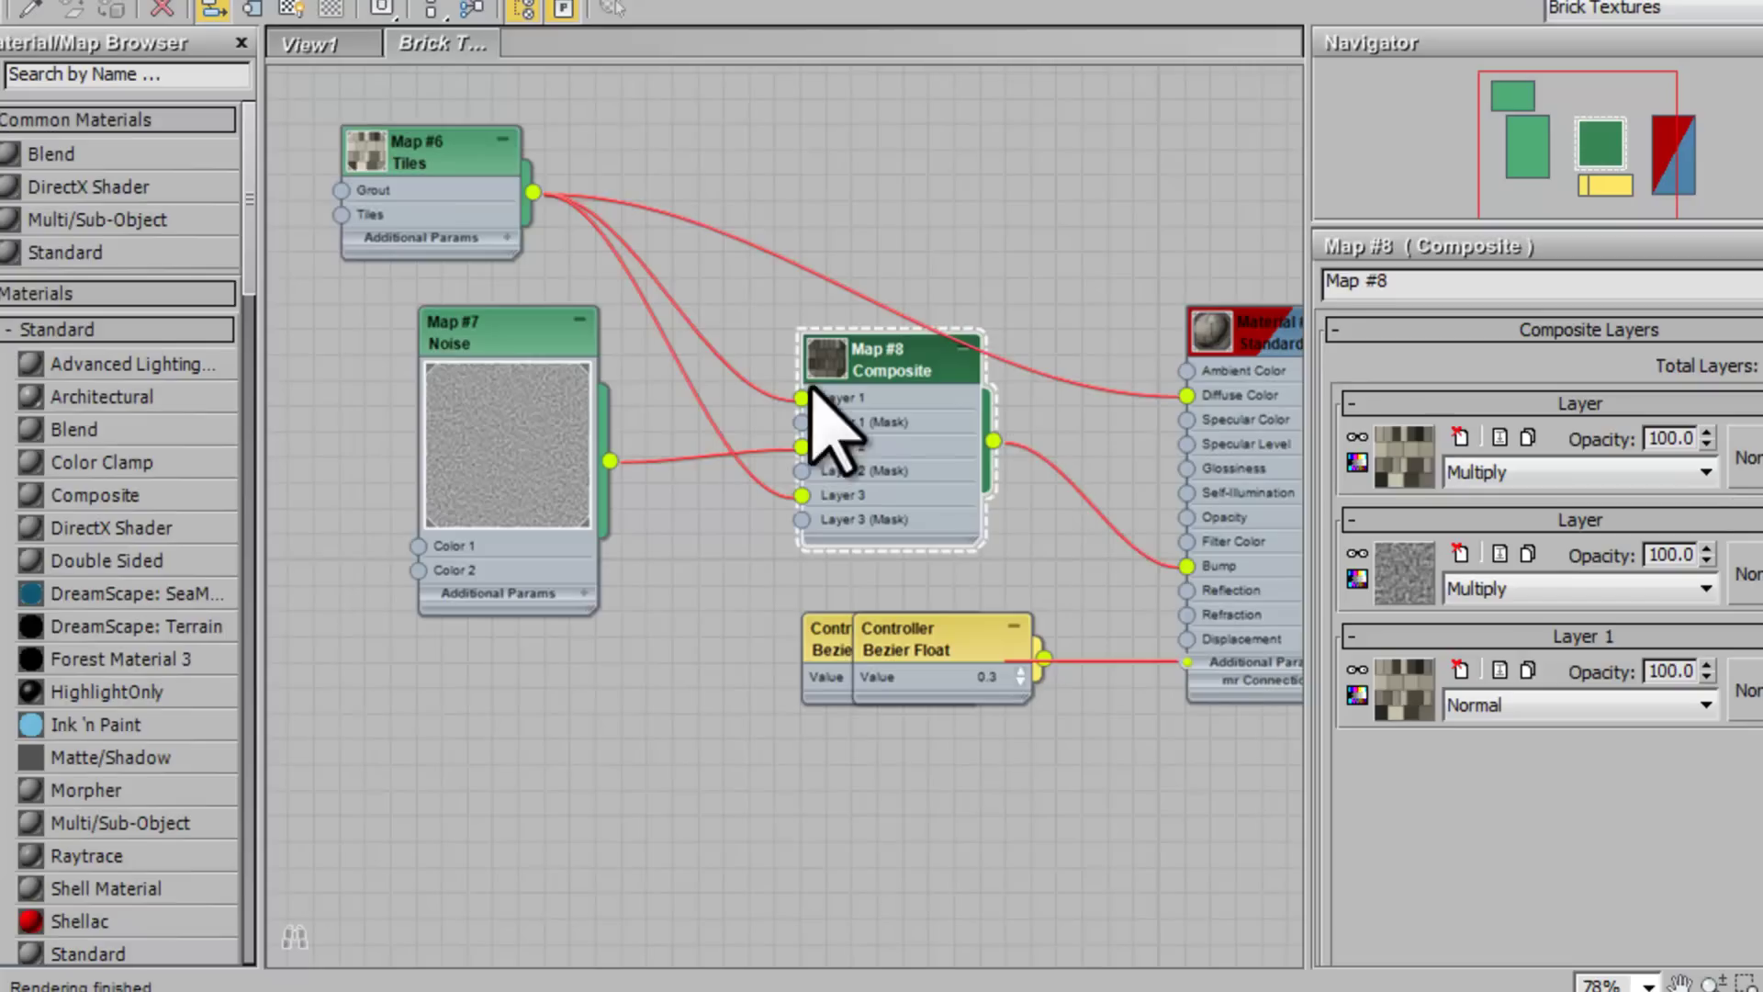
click(424, 161)
drag(430, 170, 378, 144)
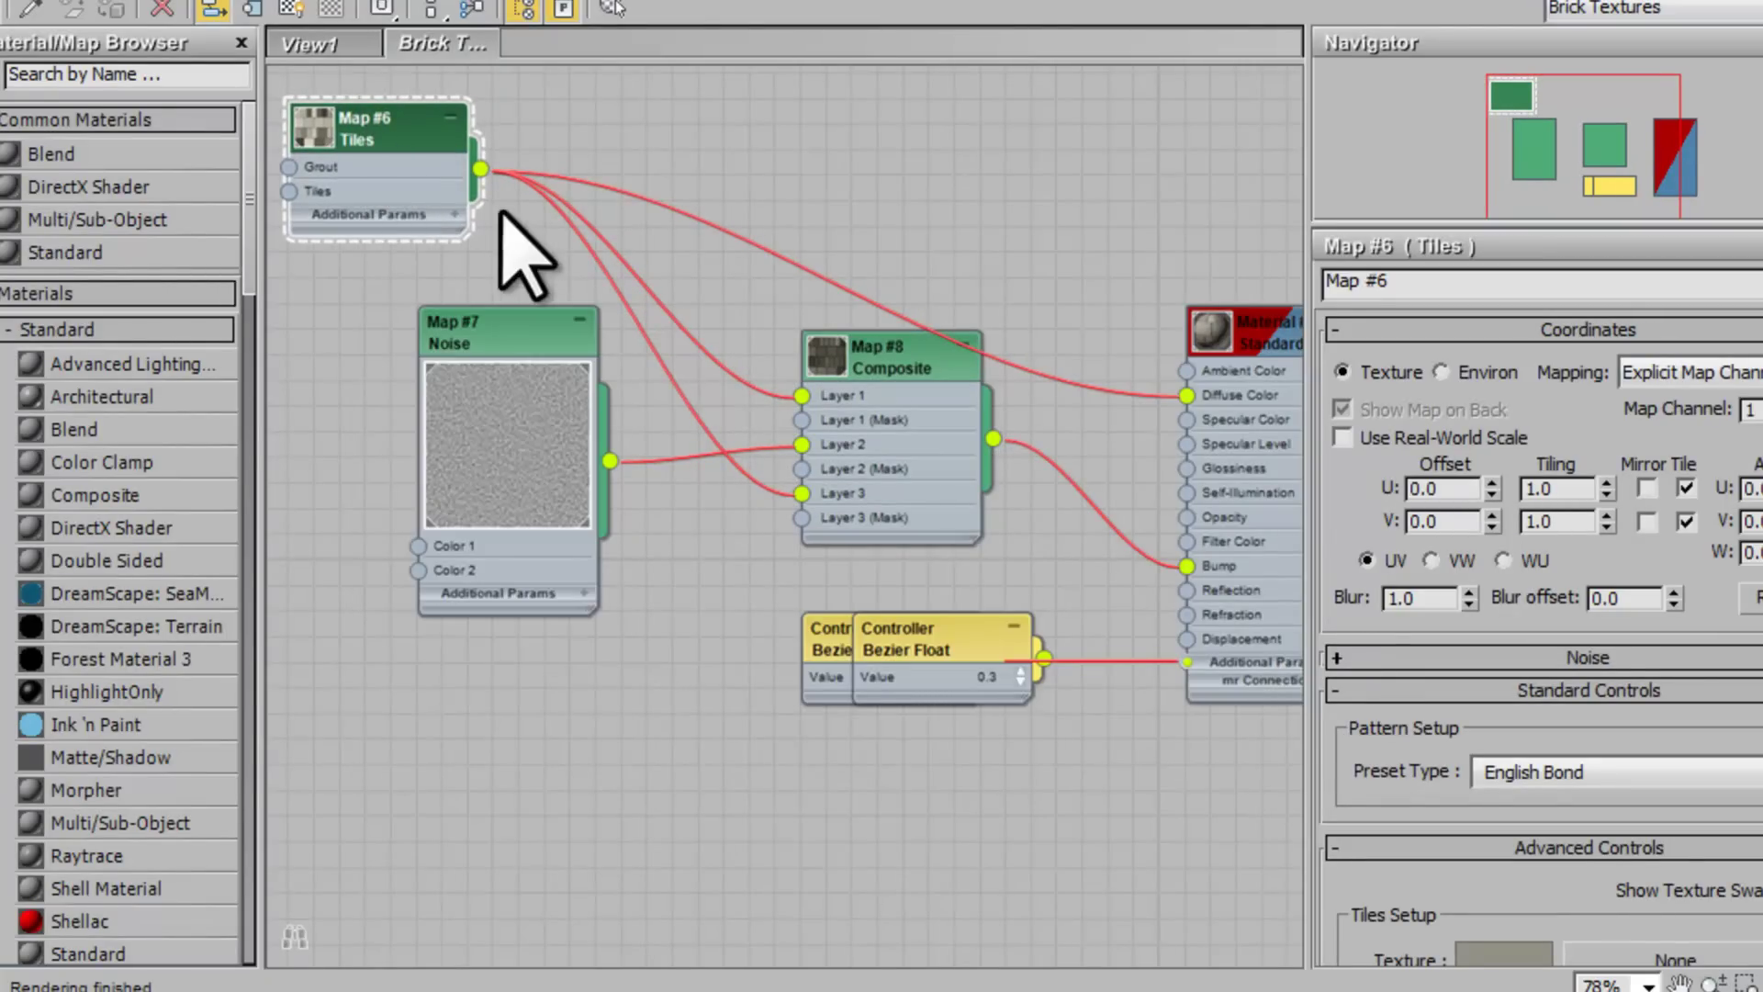
Step: Route Map #6 Tiles through a new Output map (Map #9) into Composite Layer 3
right_click(659, 122)
mouse_move(772, 217)
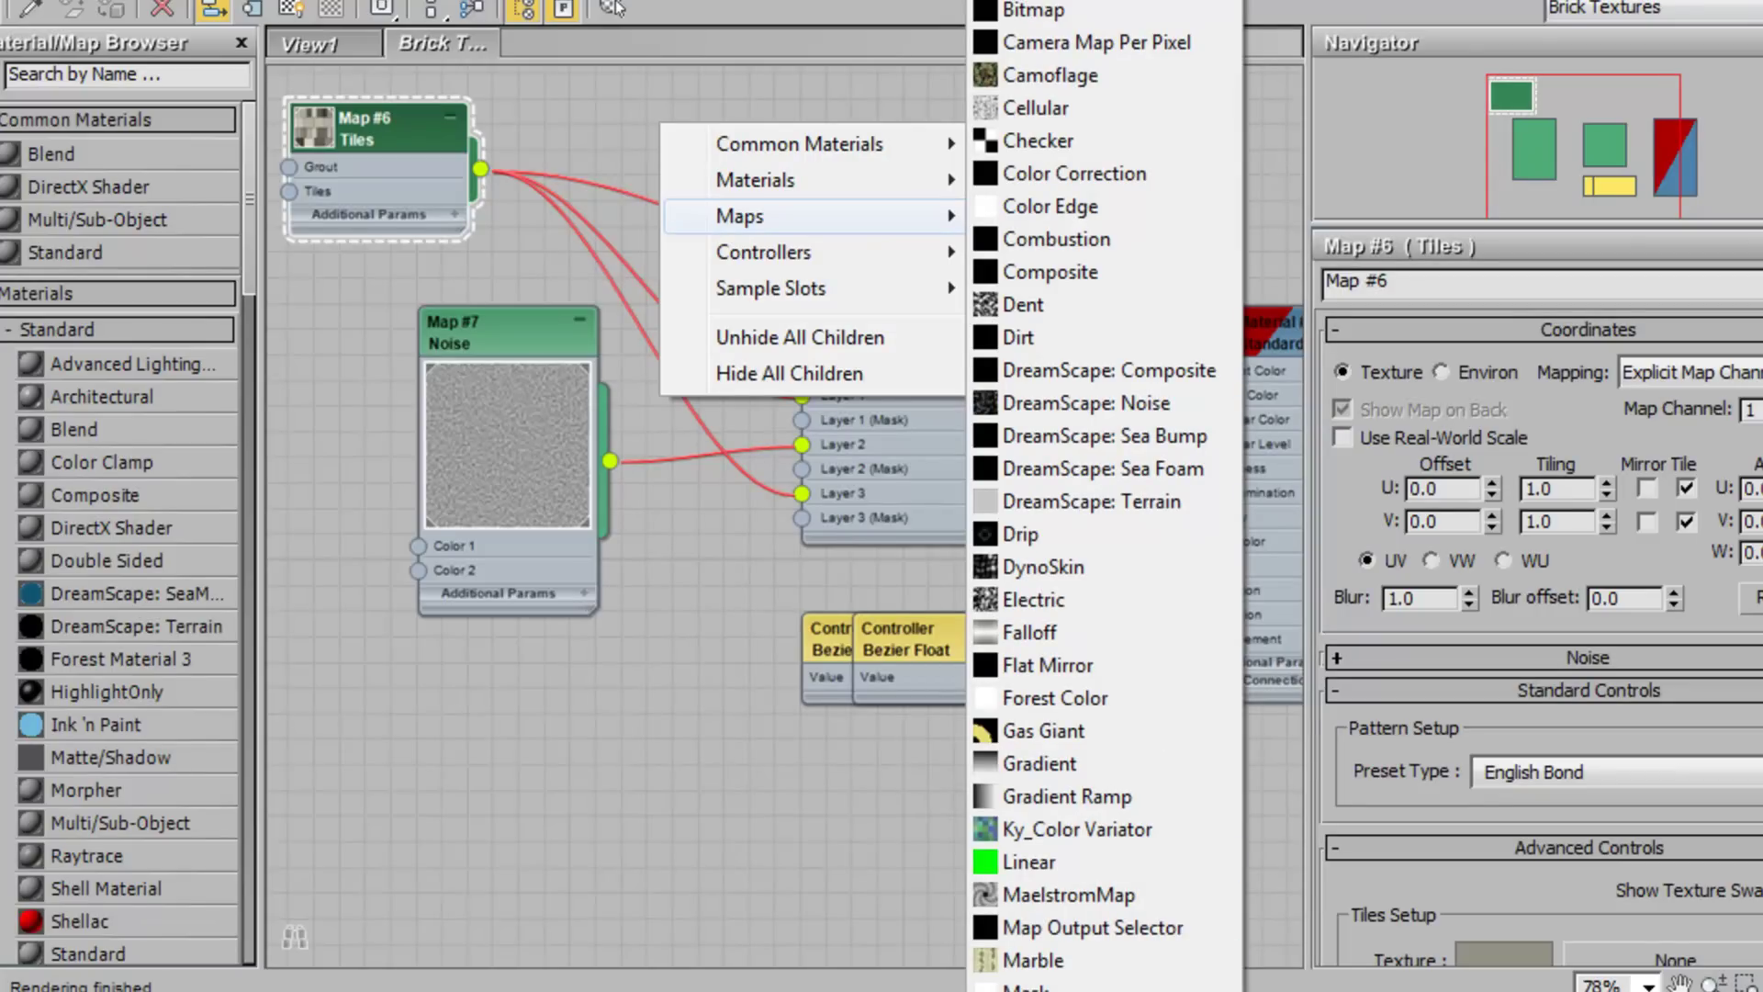
click(1056, 986)
drag(480, 168, 571, 164)
drag(762, 154, 800, 395)
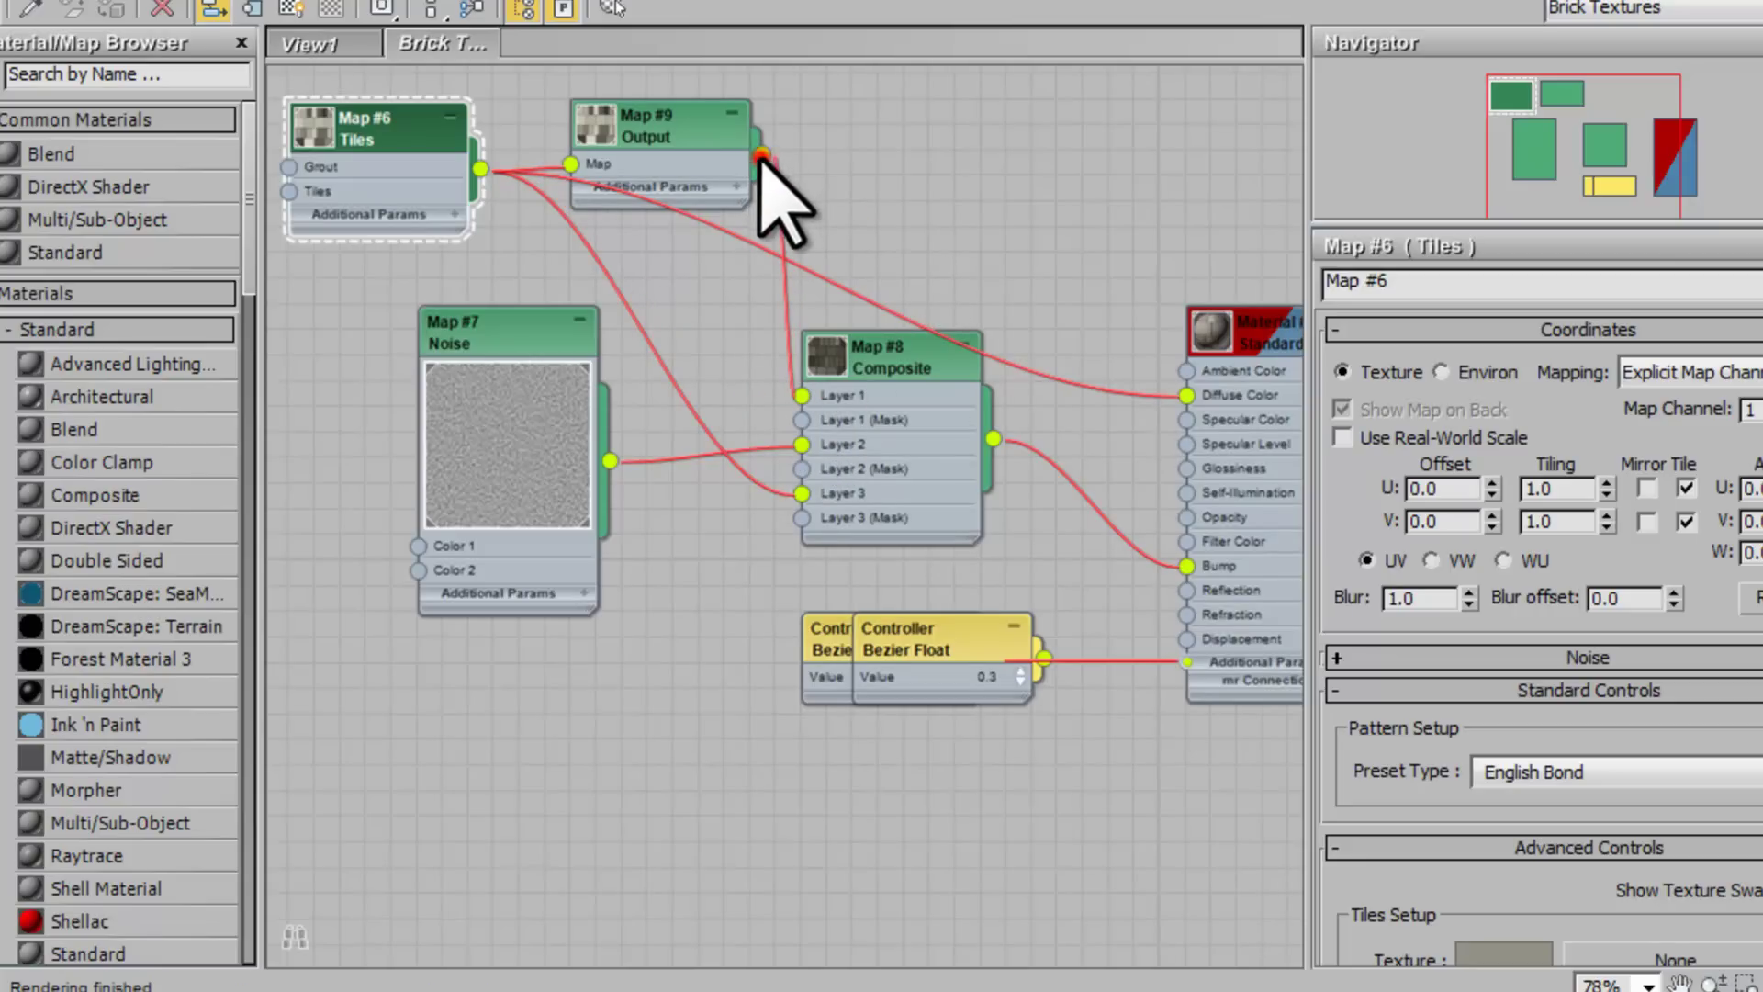
drag(761, 157, 802, 493)
click(684, 129)
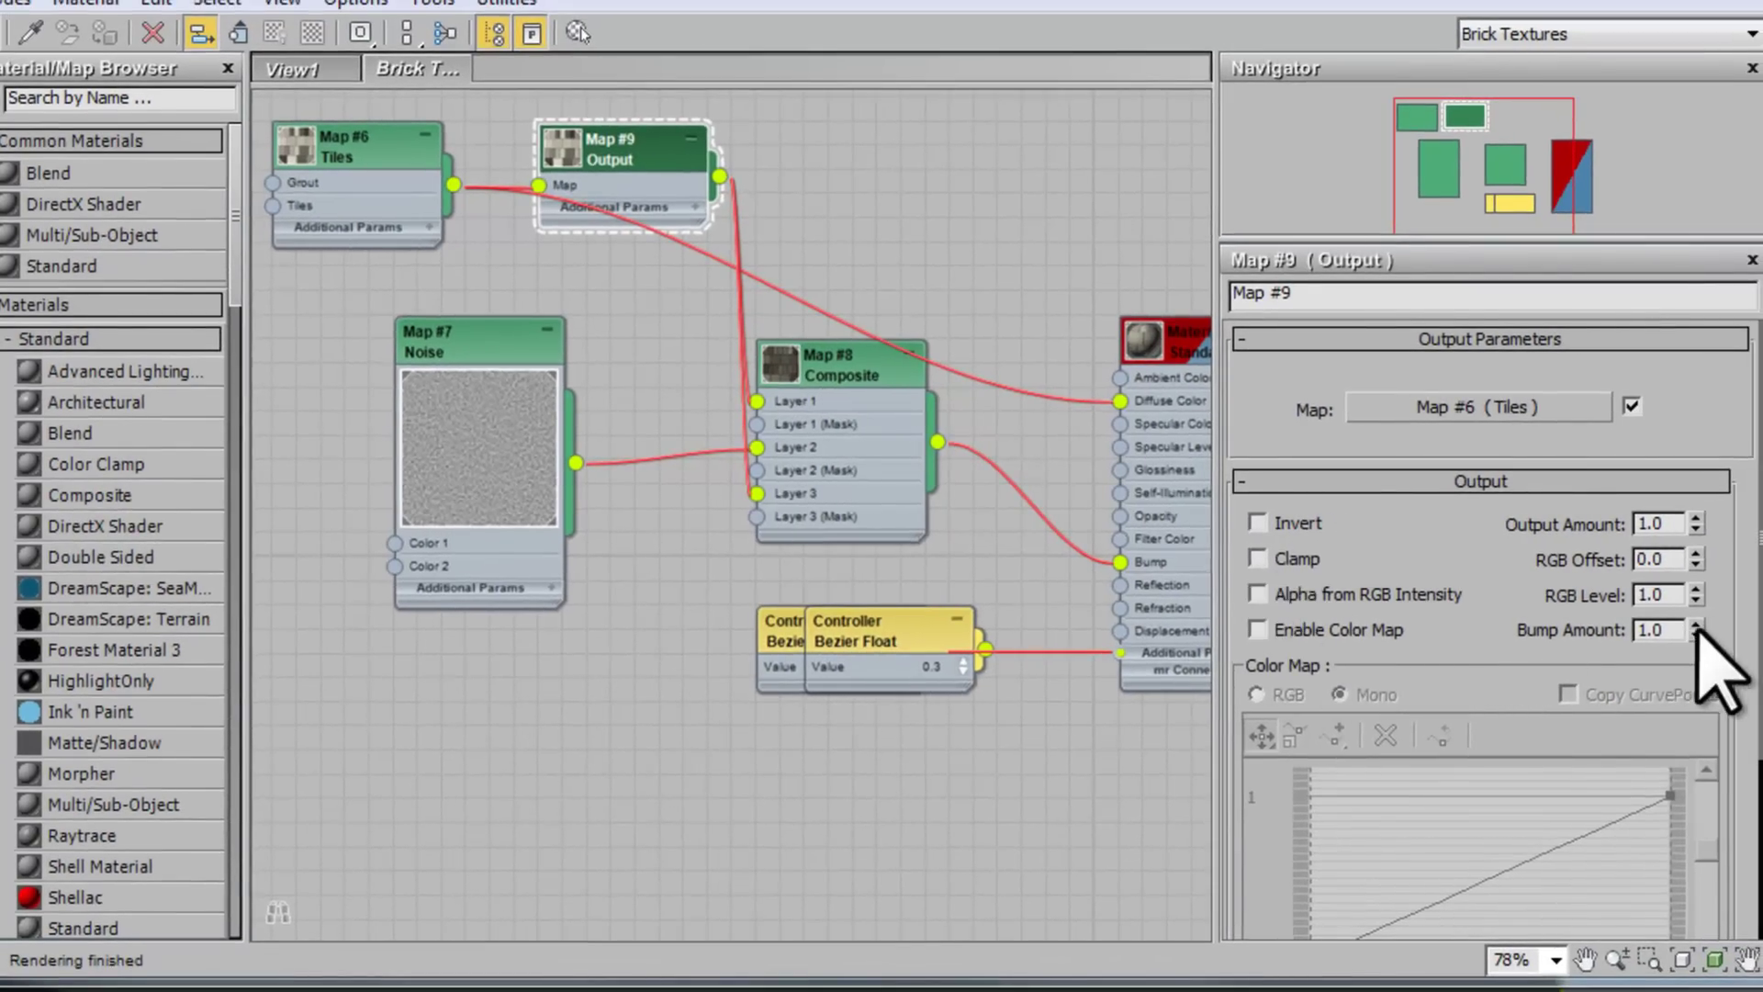
Step: Set Bump Amount to 3.55, feed the Composite into Diffuse Color, and render
drag(1696, 628, 1696, 225)
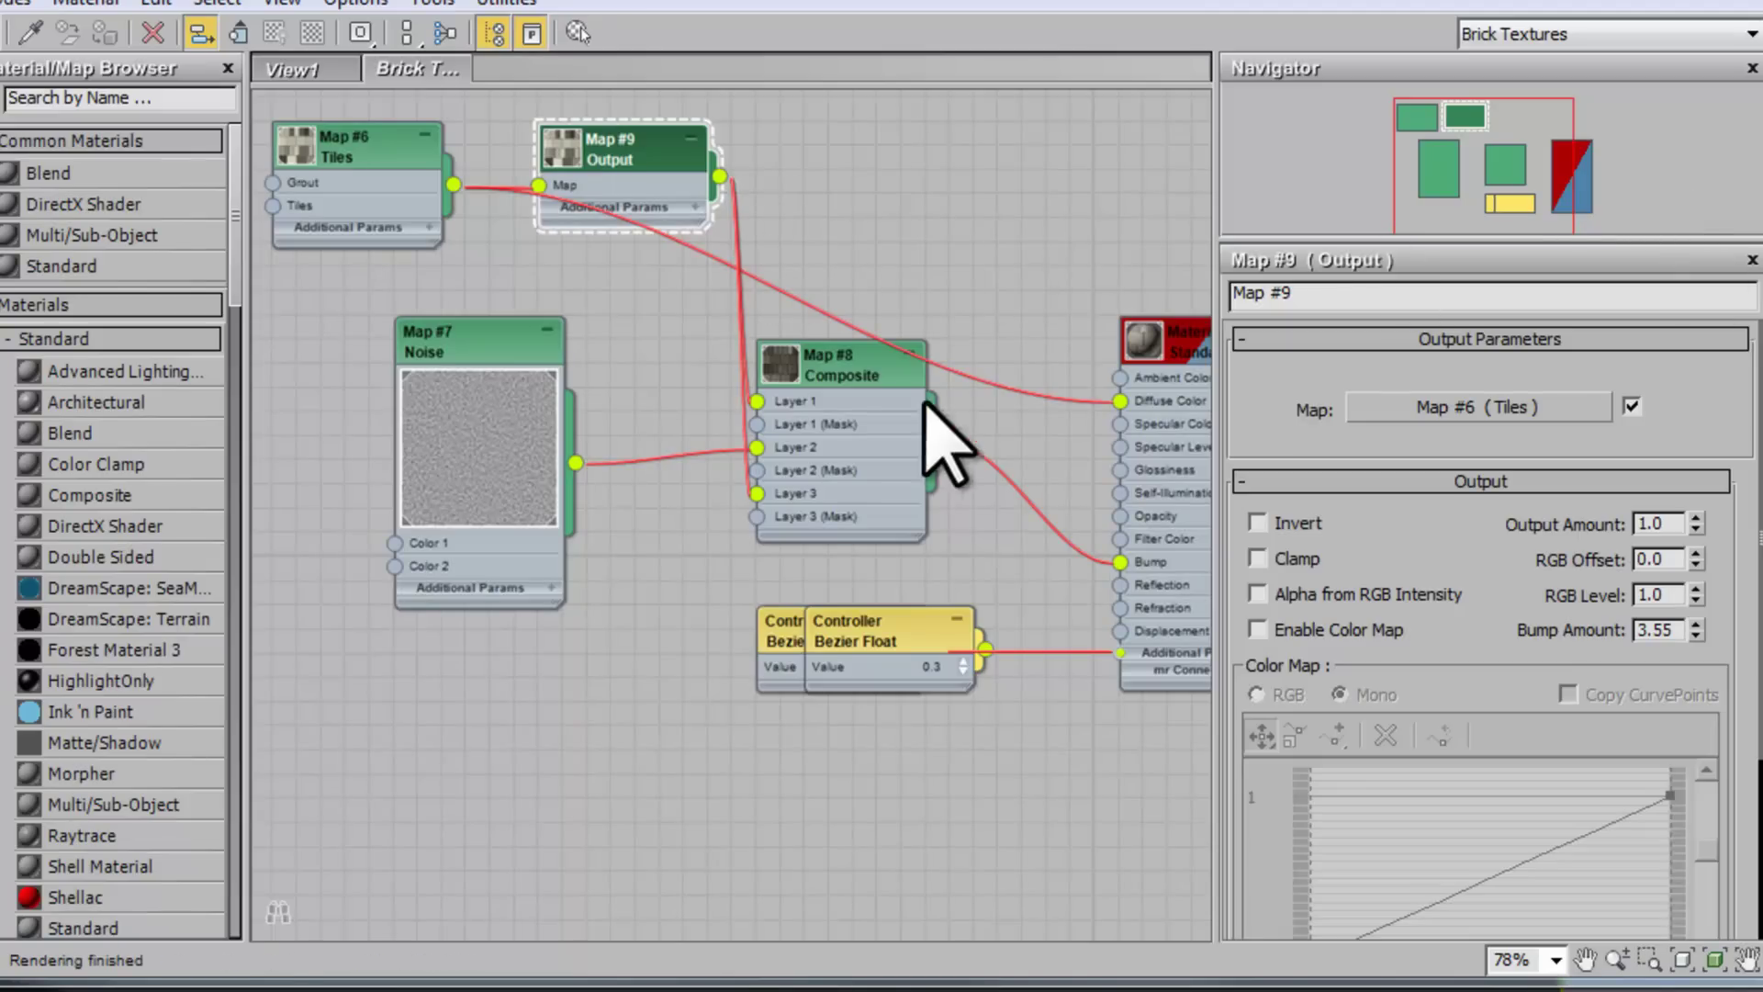
drag(938, 445, 1121, 401)
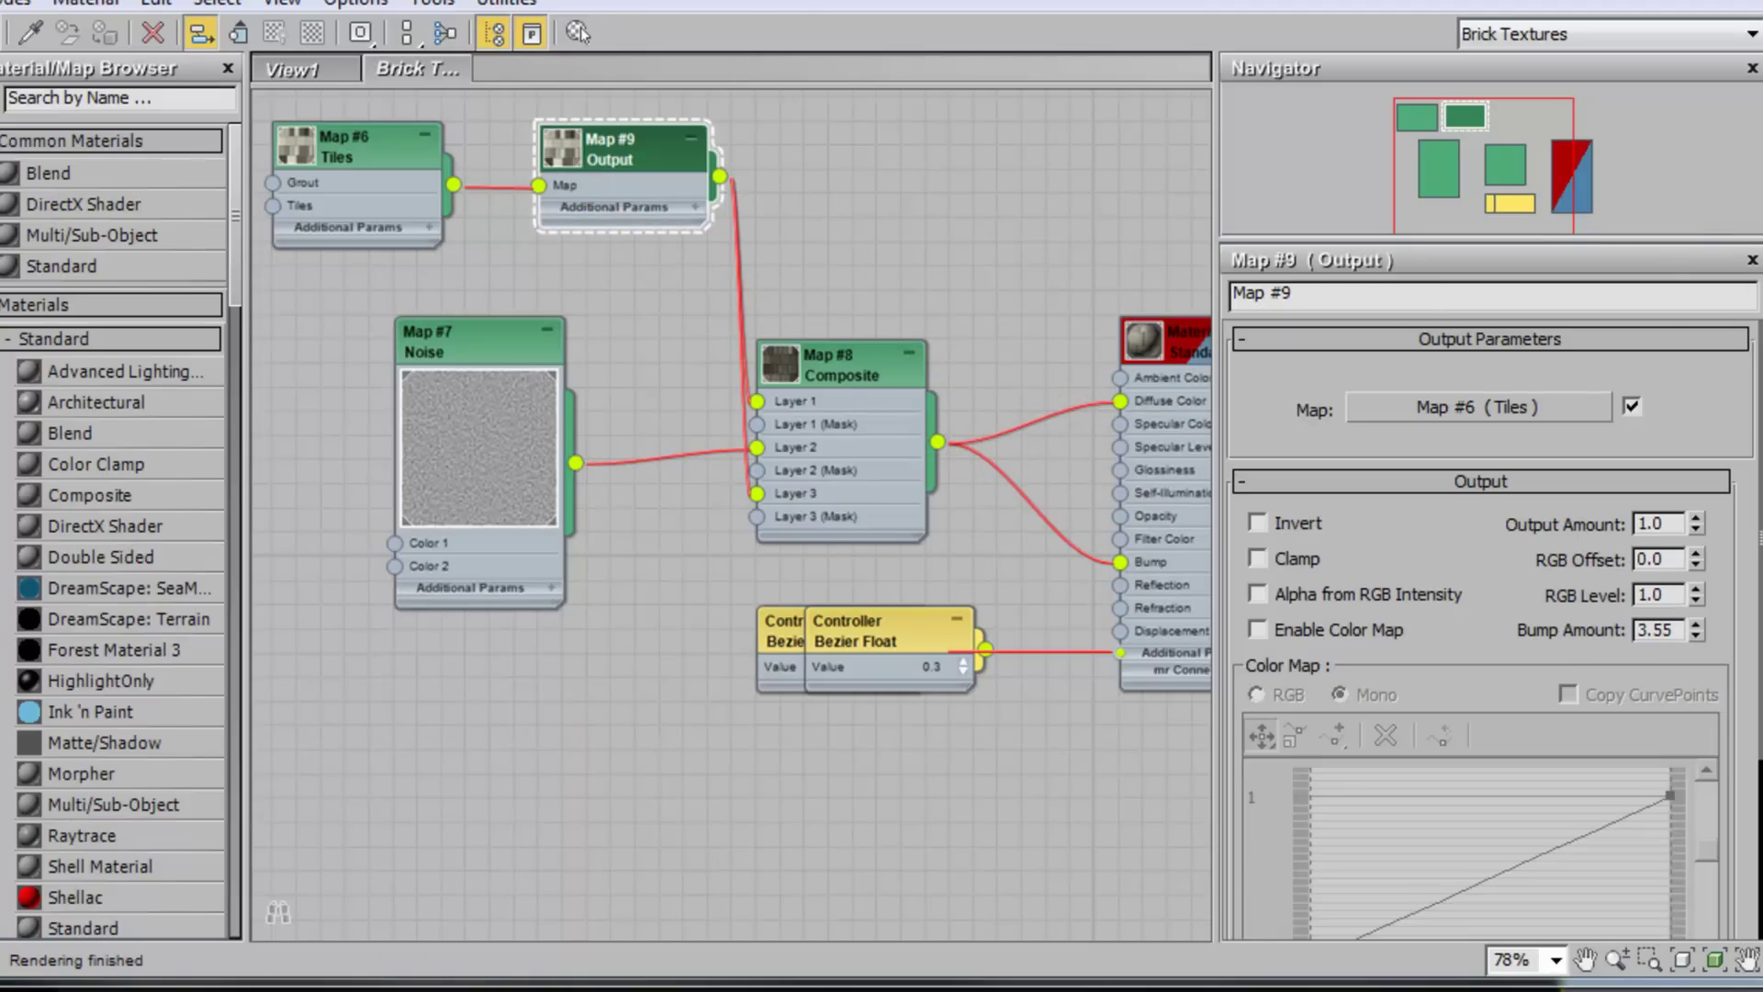
key(shift+q)
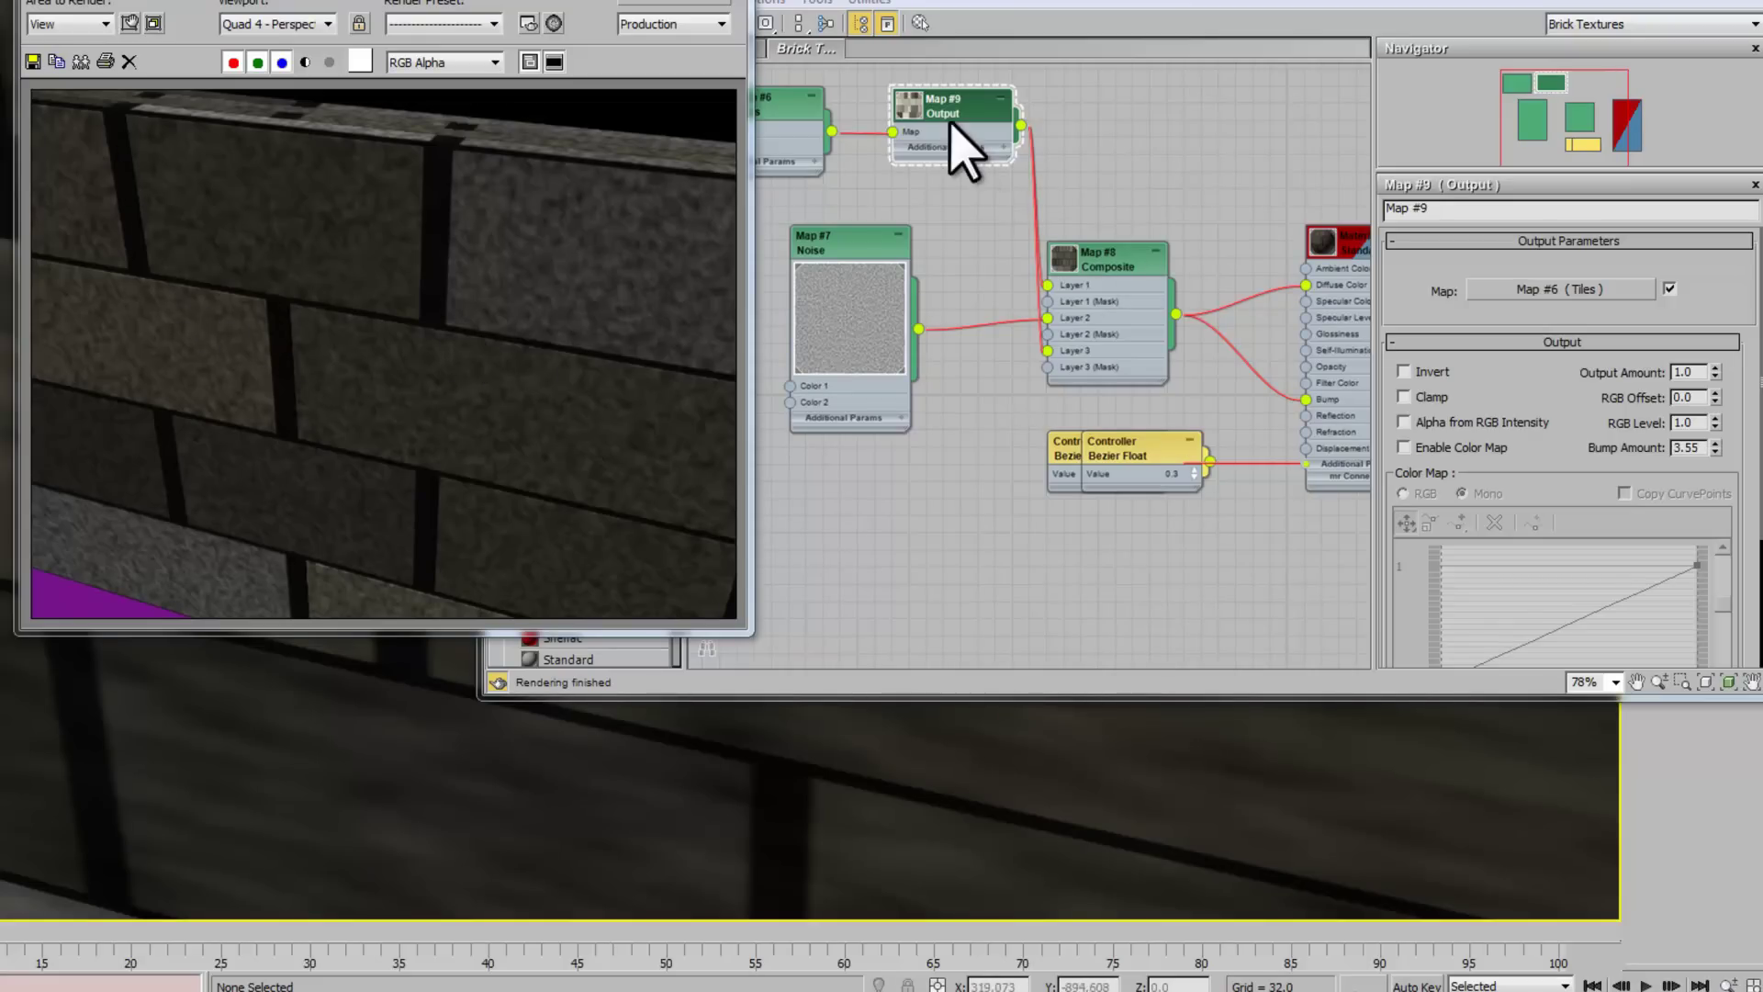
Step: Lower Composite Layer 3's opacity to 31 and re-render the brick wall
drag(954, 138, 869, 173)
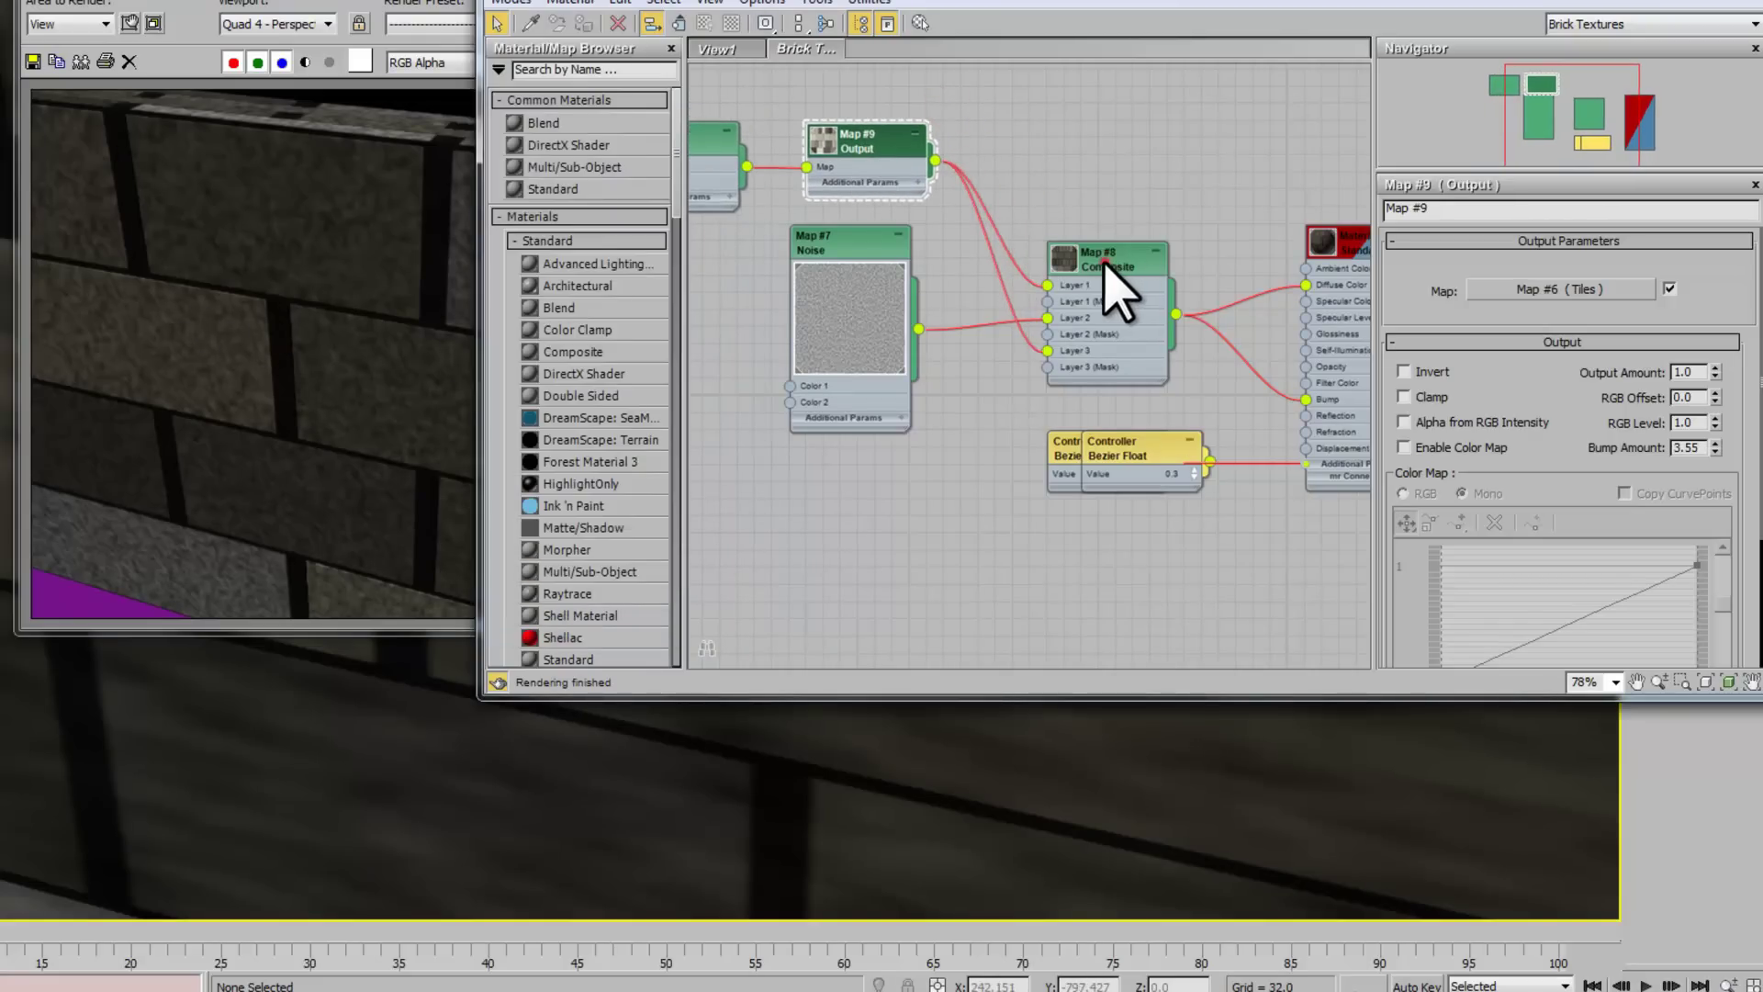
double_click(1105, 265)
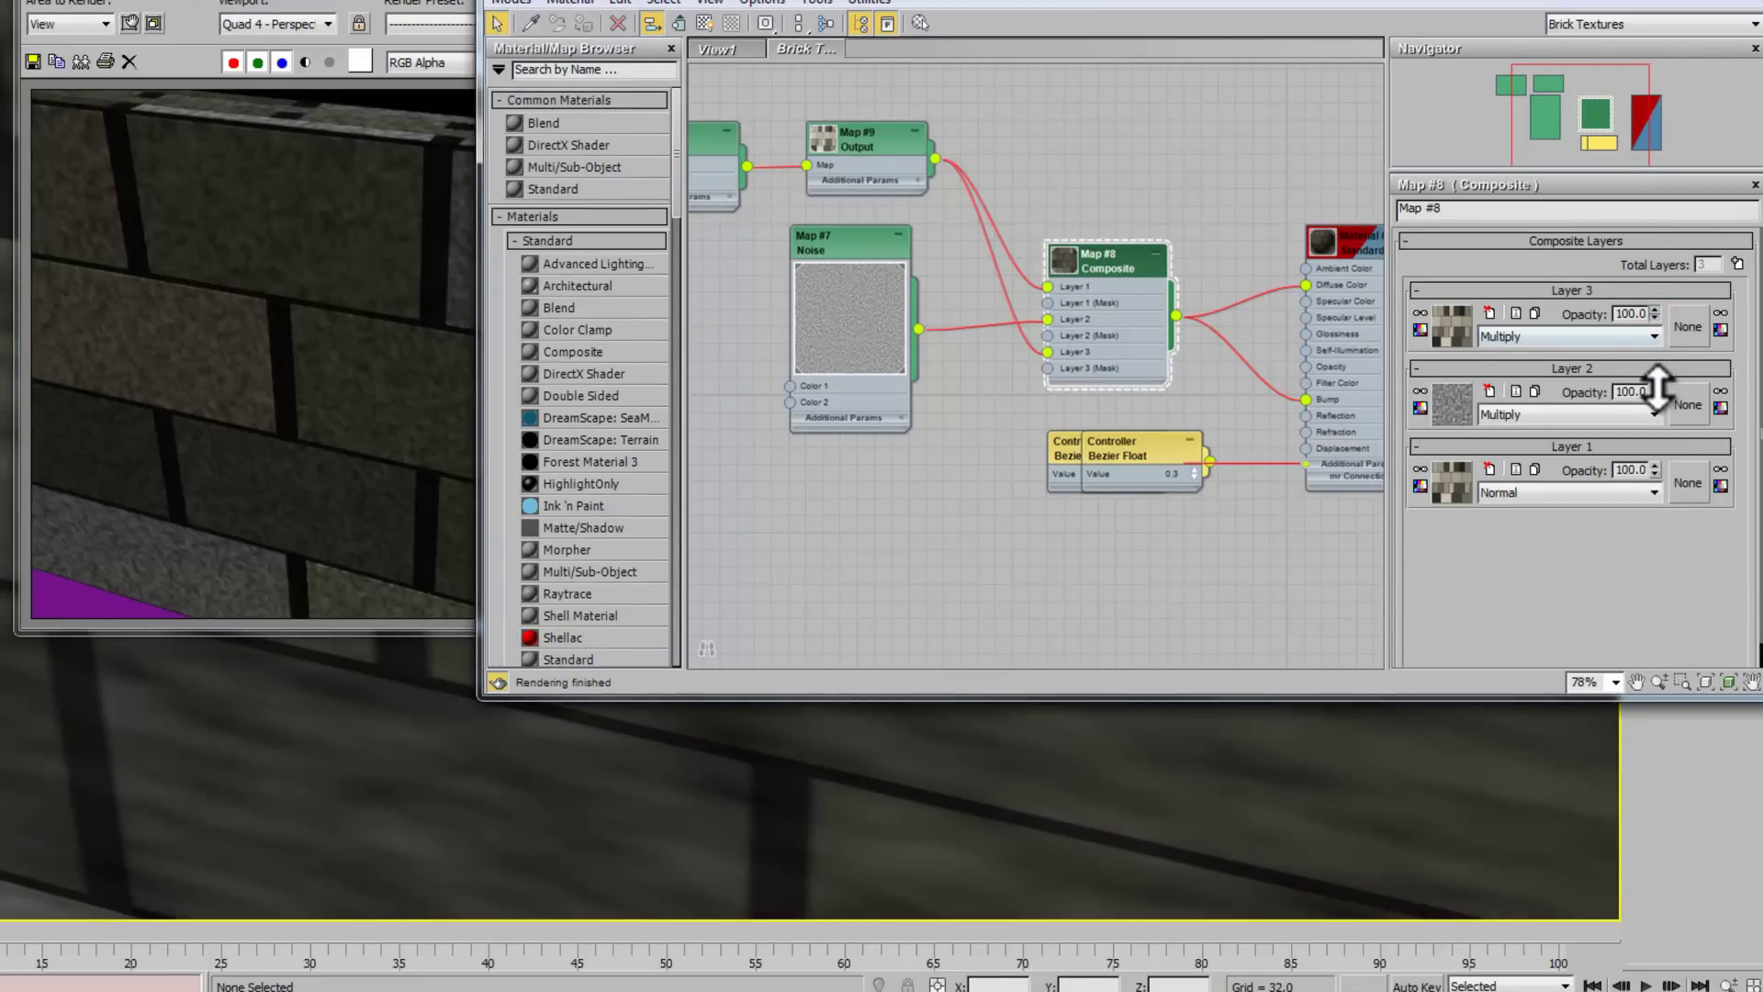
drag(1657, 386, 1677, 410)
click(413, 12)
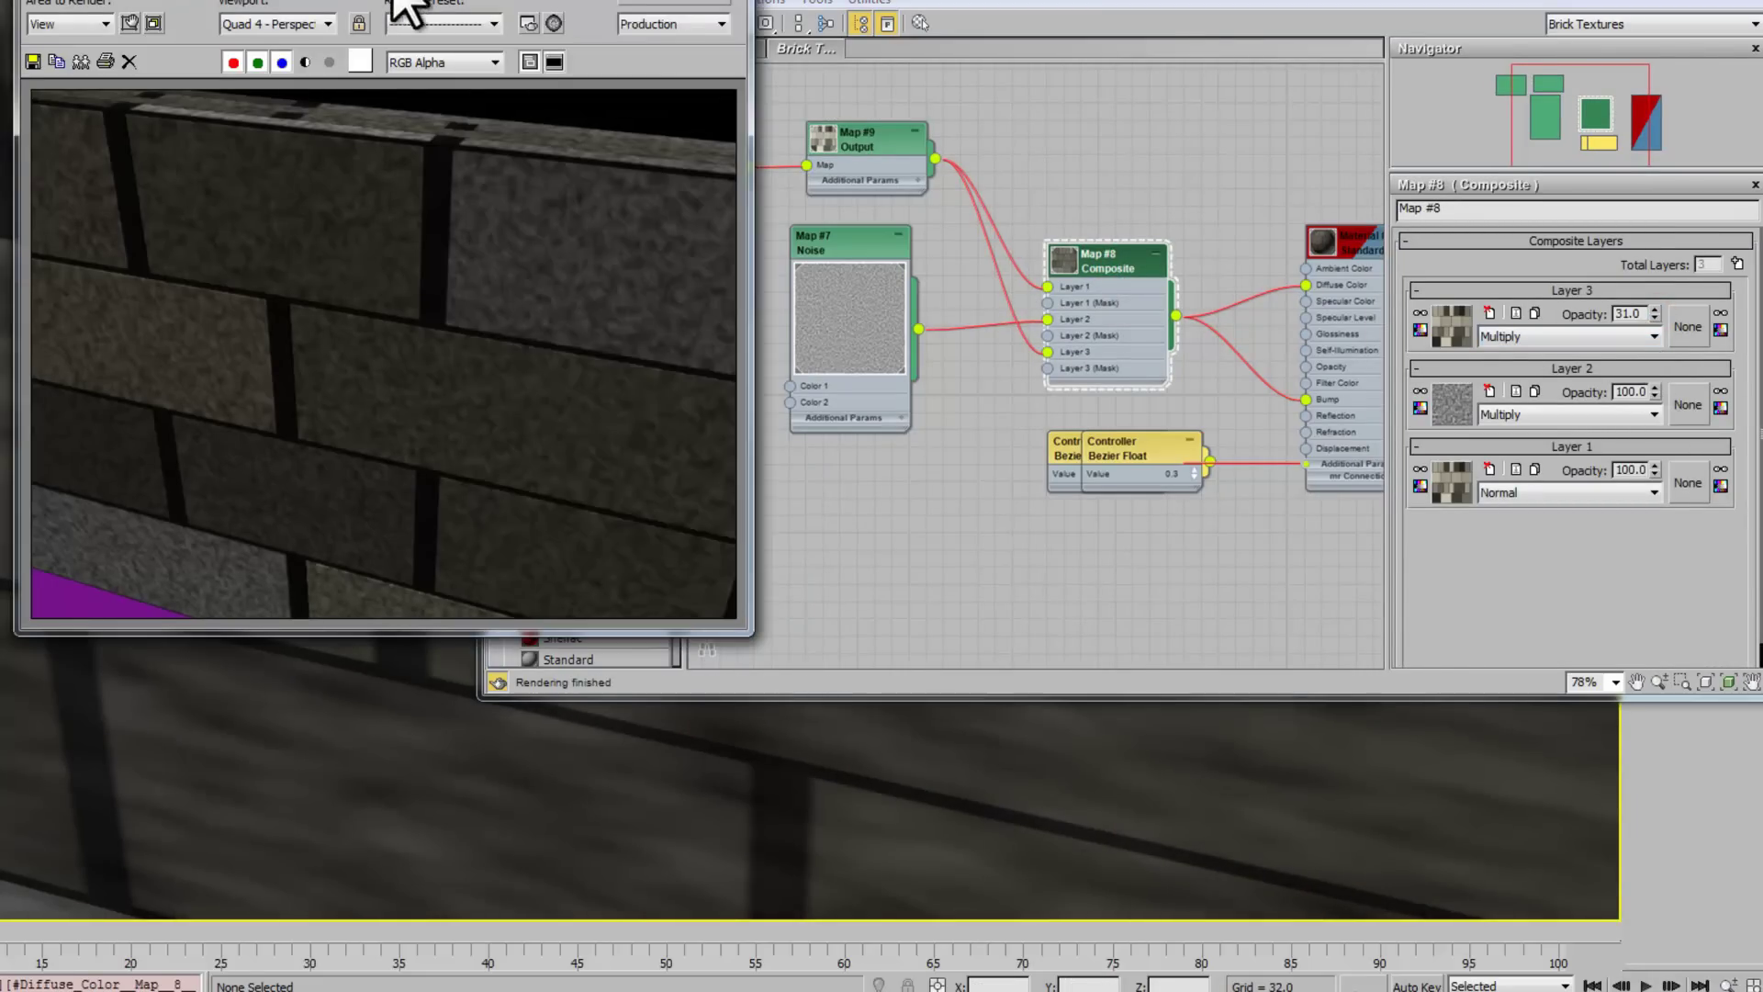
click(684, 5)
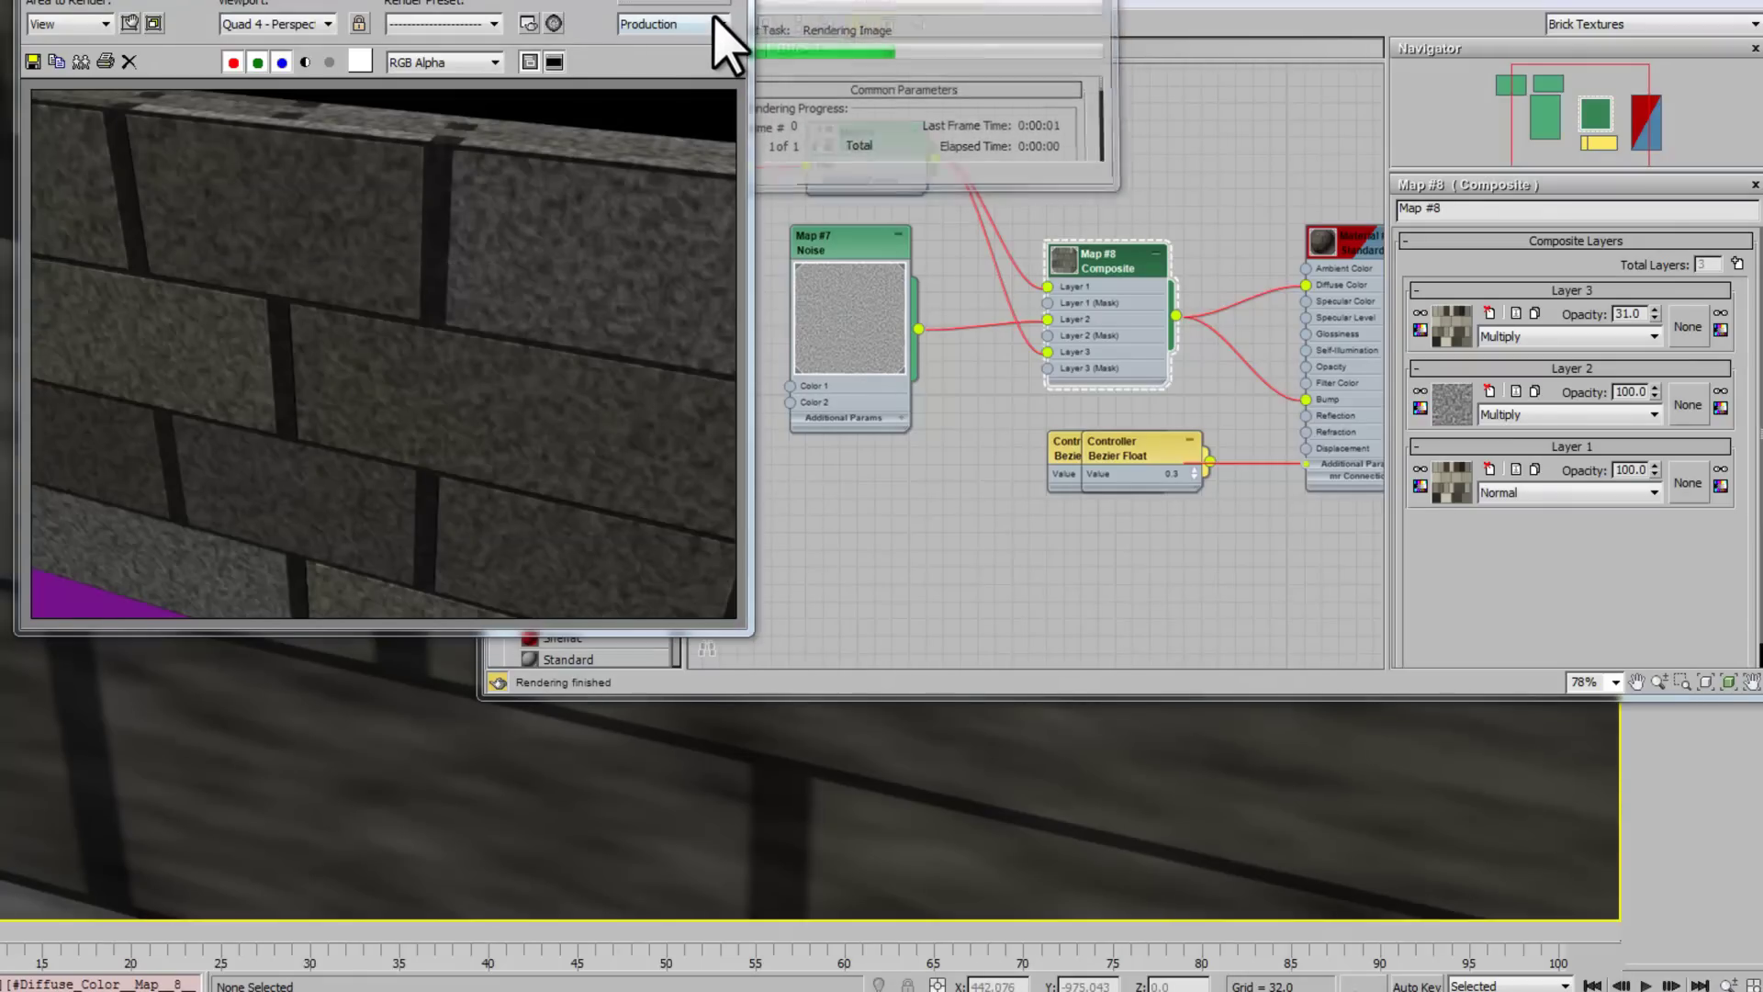
Step: Raise the Output map's Bump Amount to 8.0 and re-render the bricks
double_click(888, 142)
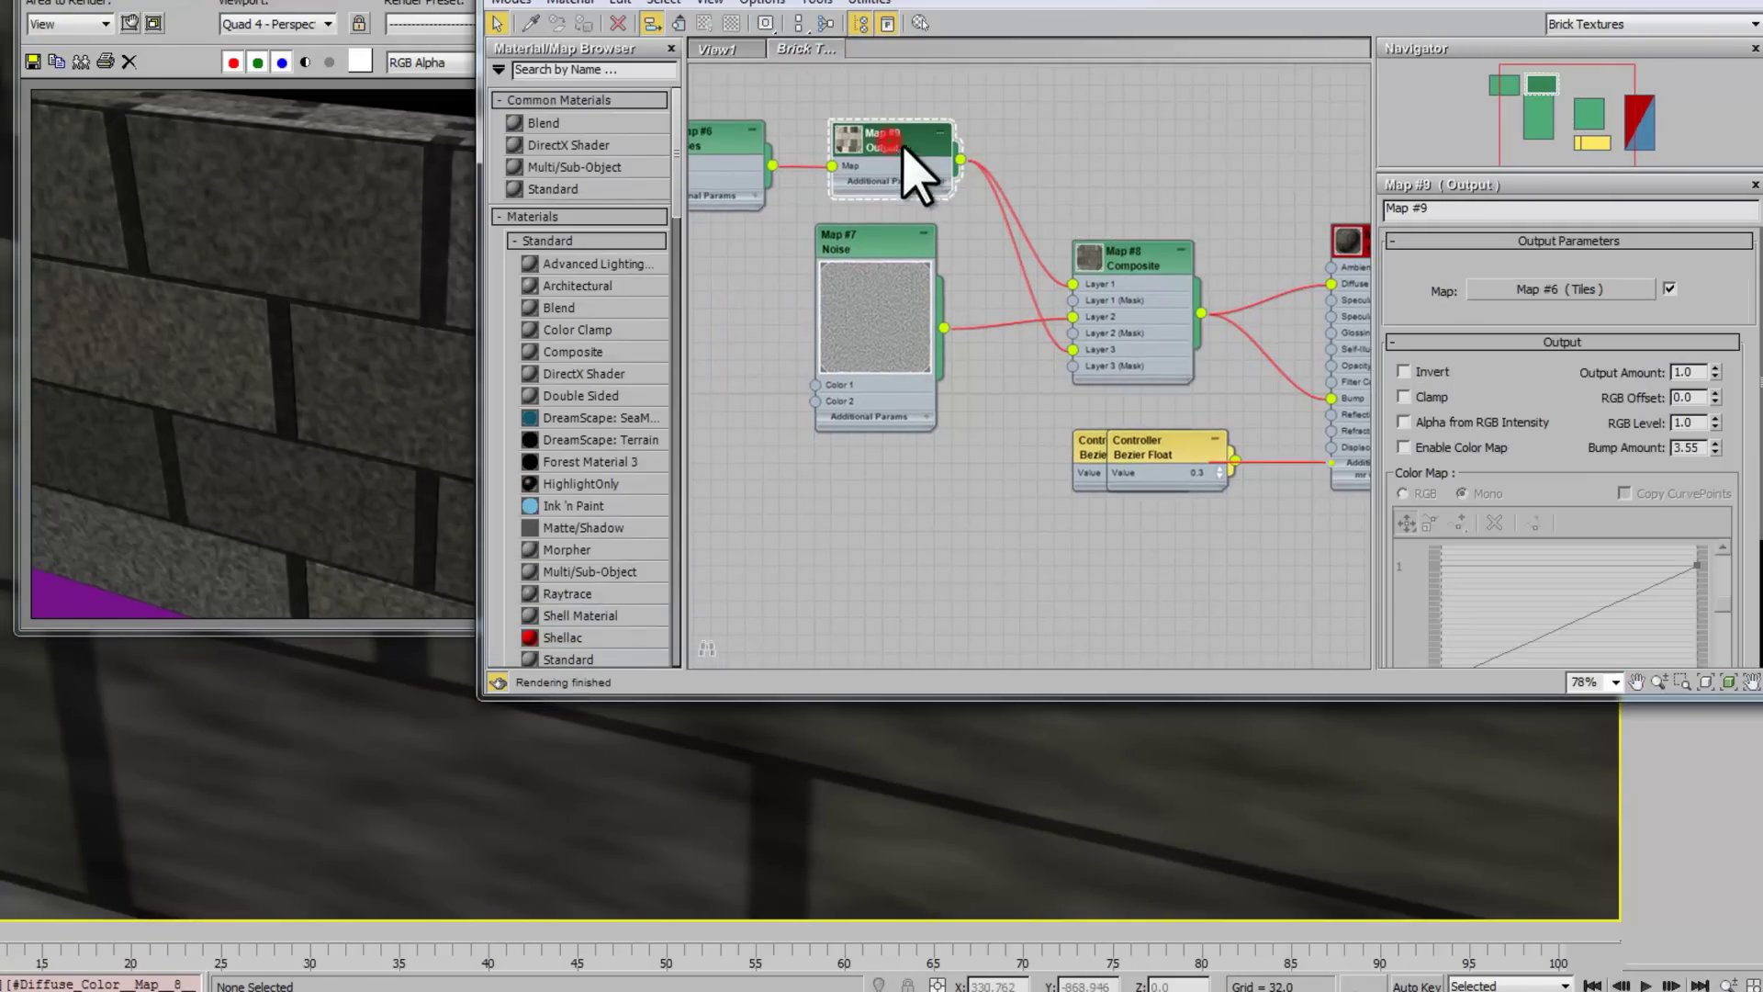
double_click(1692, 447)
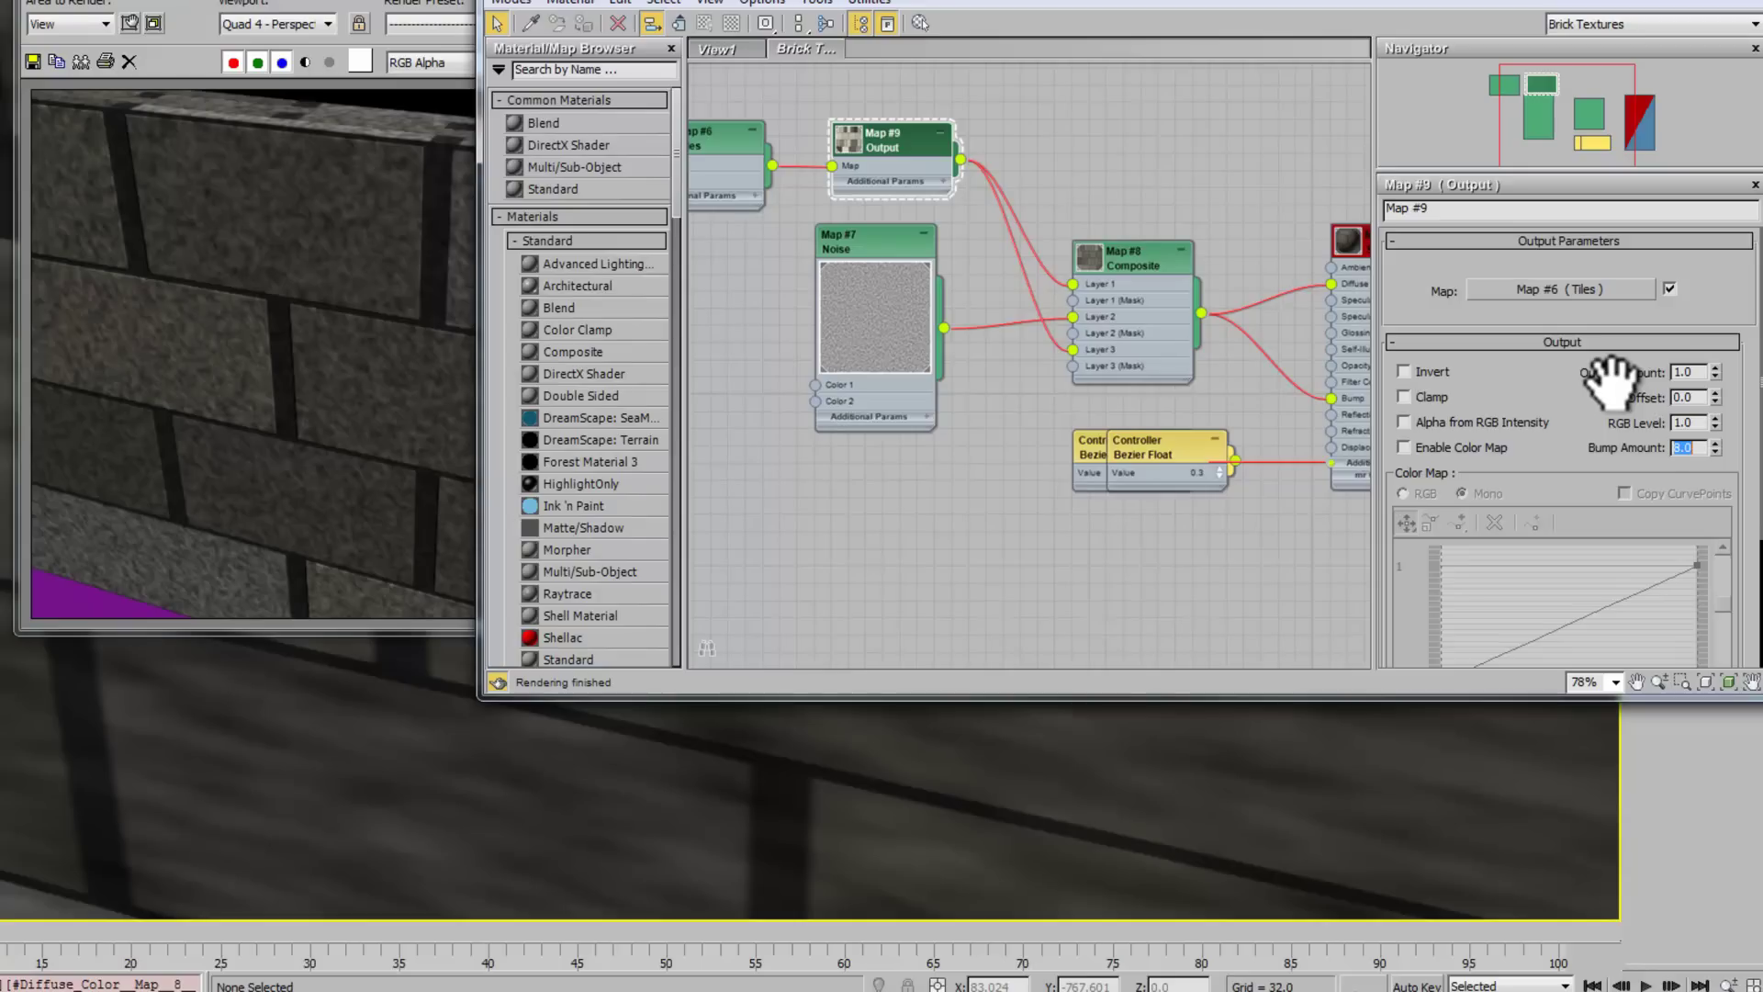
click(338, 4)
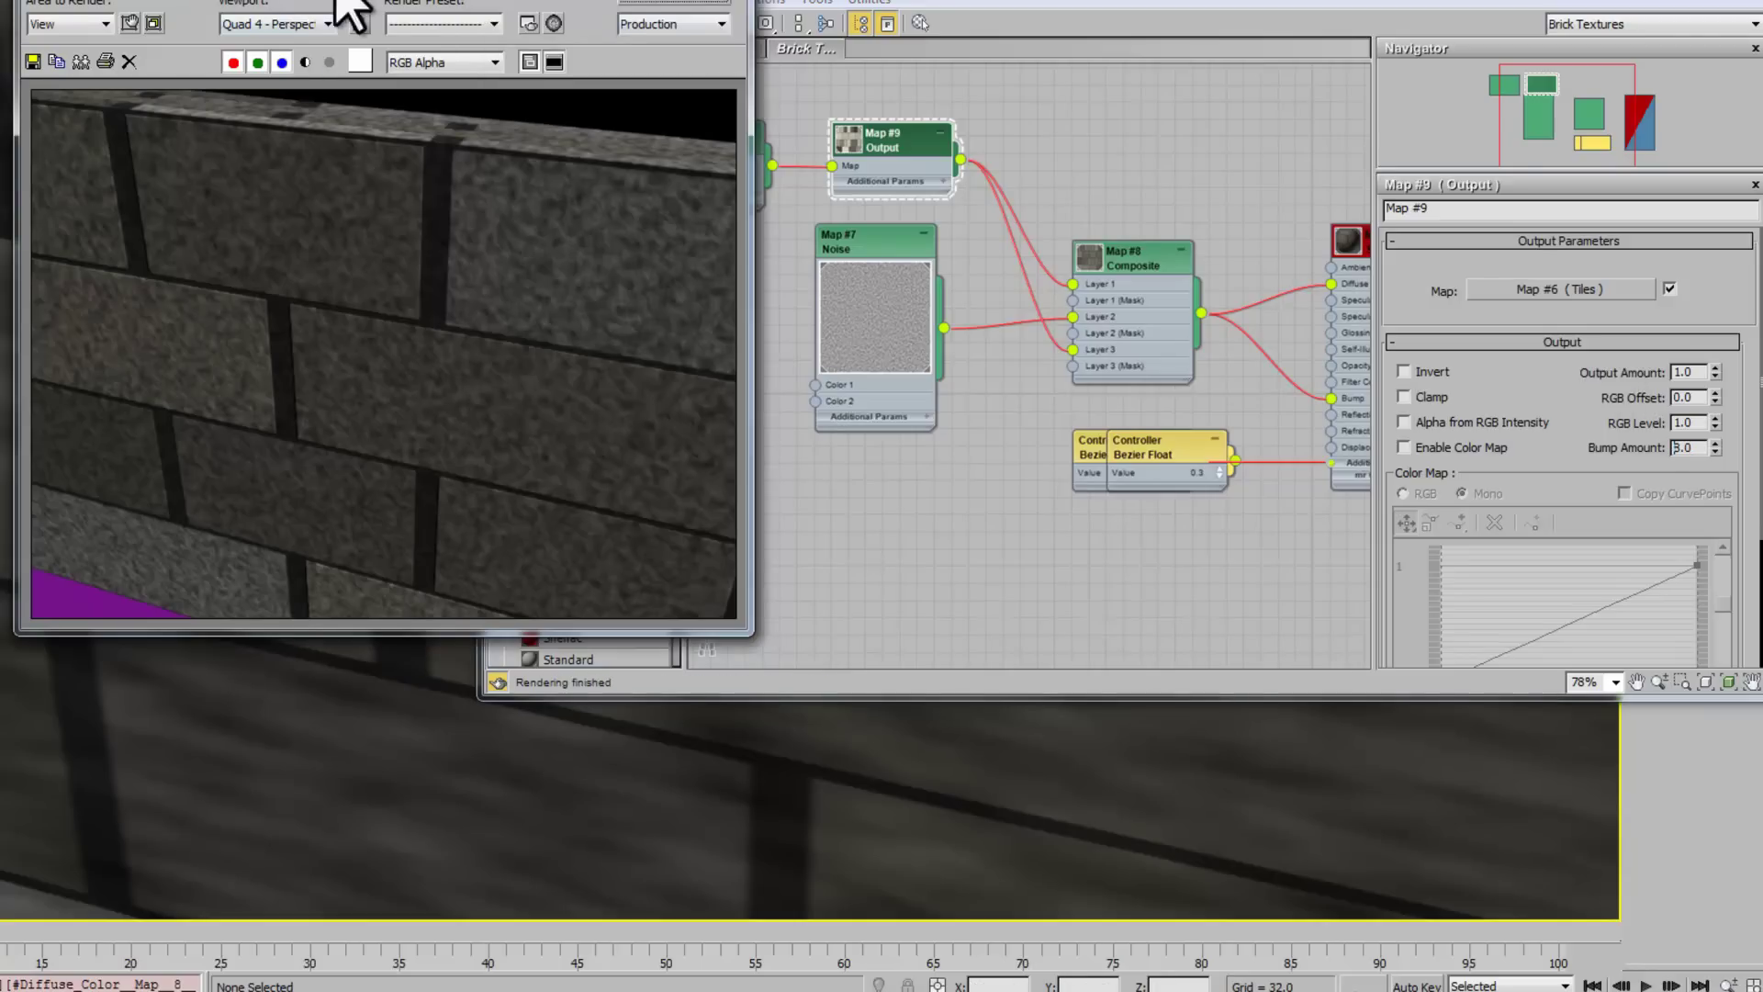
click(684, 5)
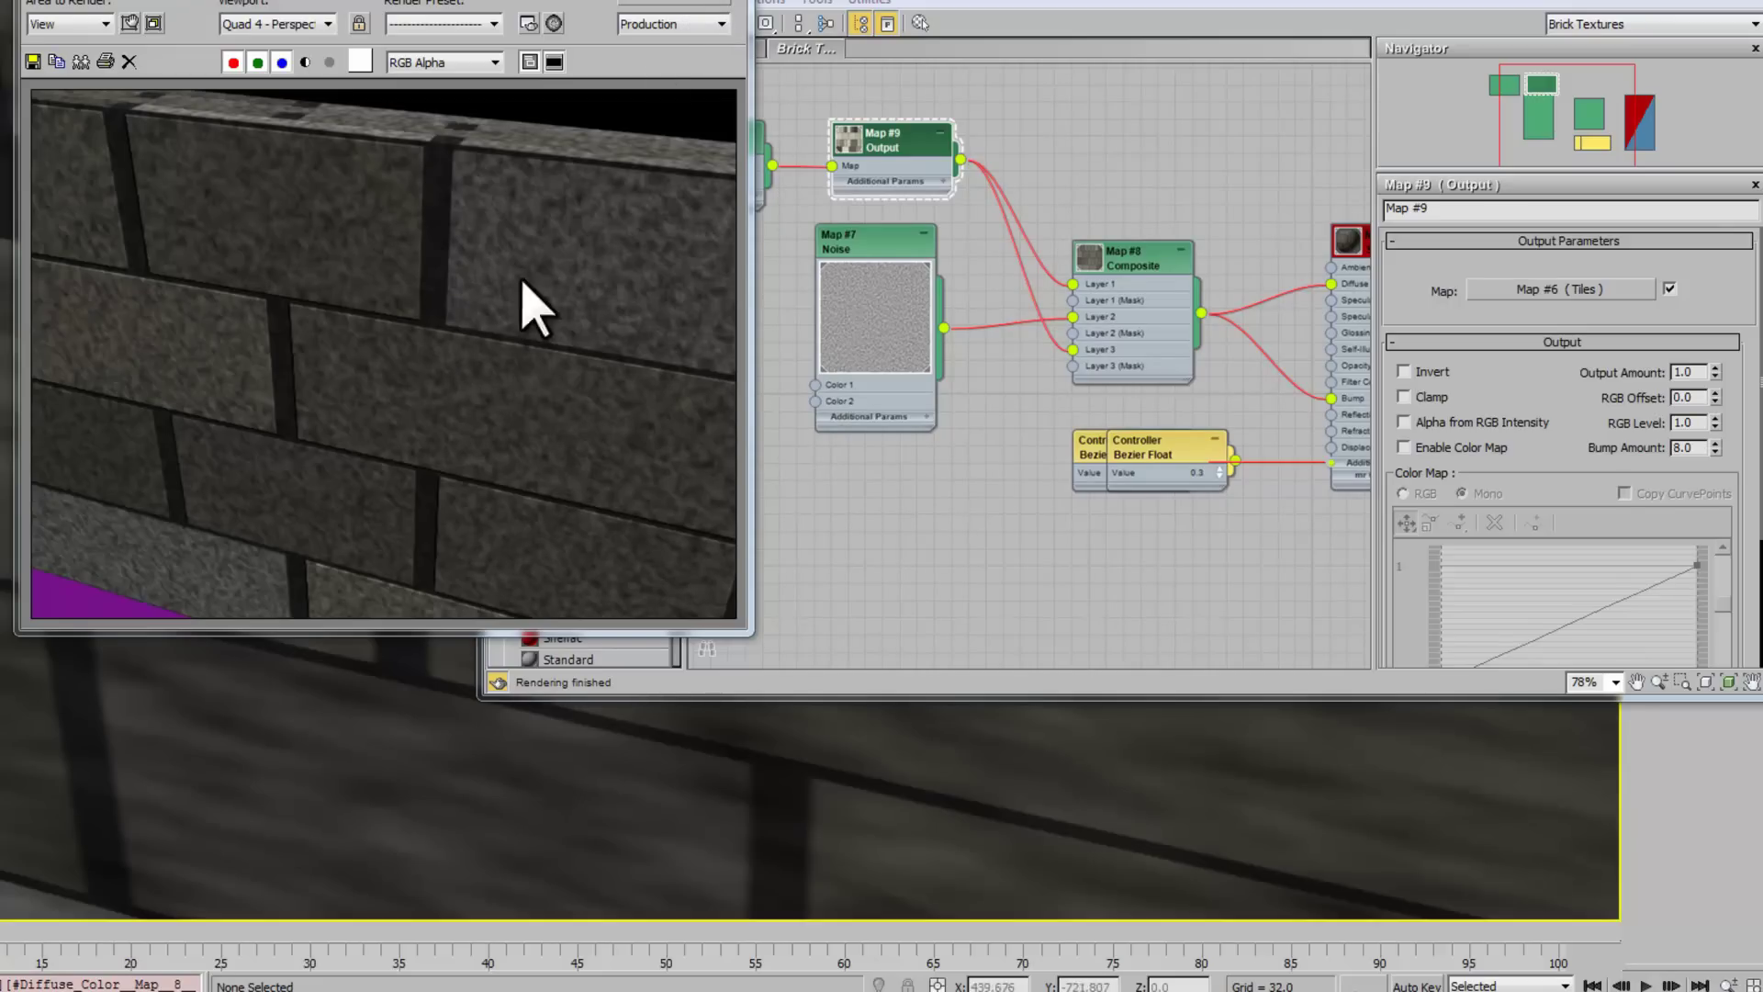
middle_drag(1111, 331, 955, 459)
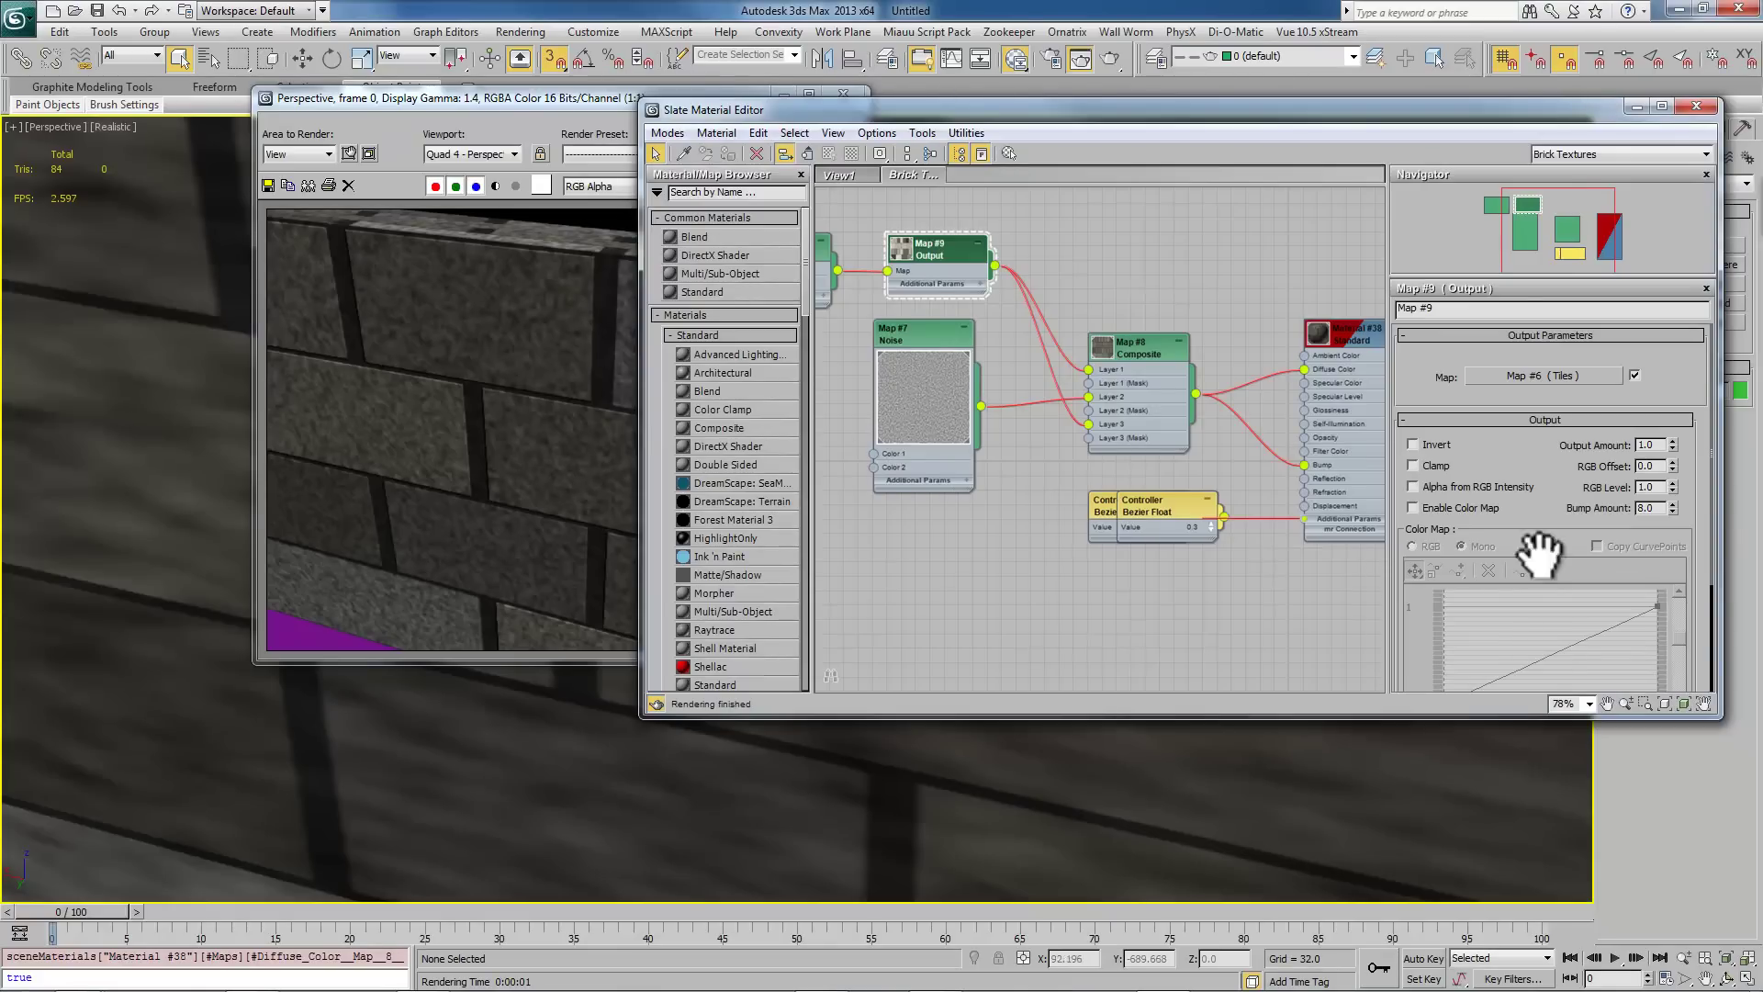
middle_drag(1538, 554, 1552, 641)
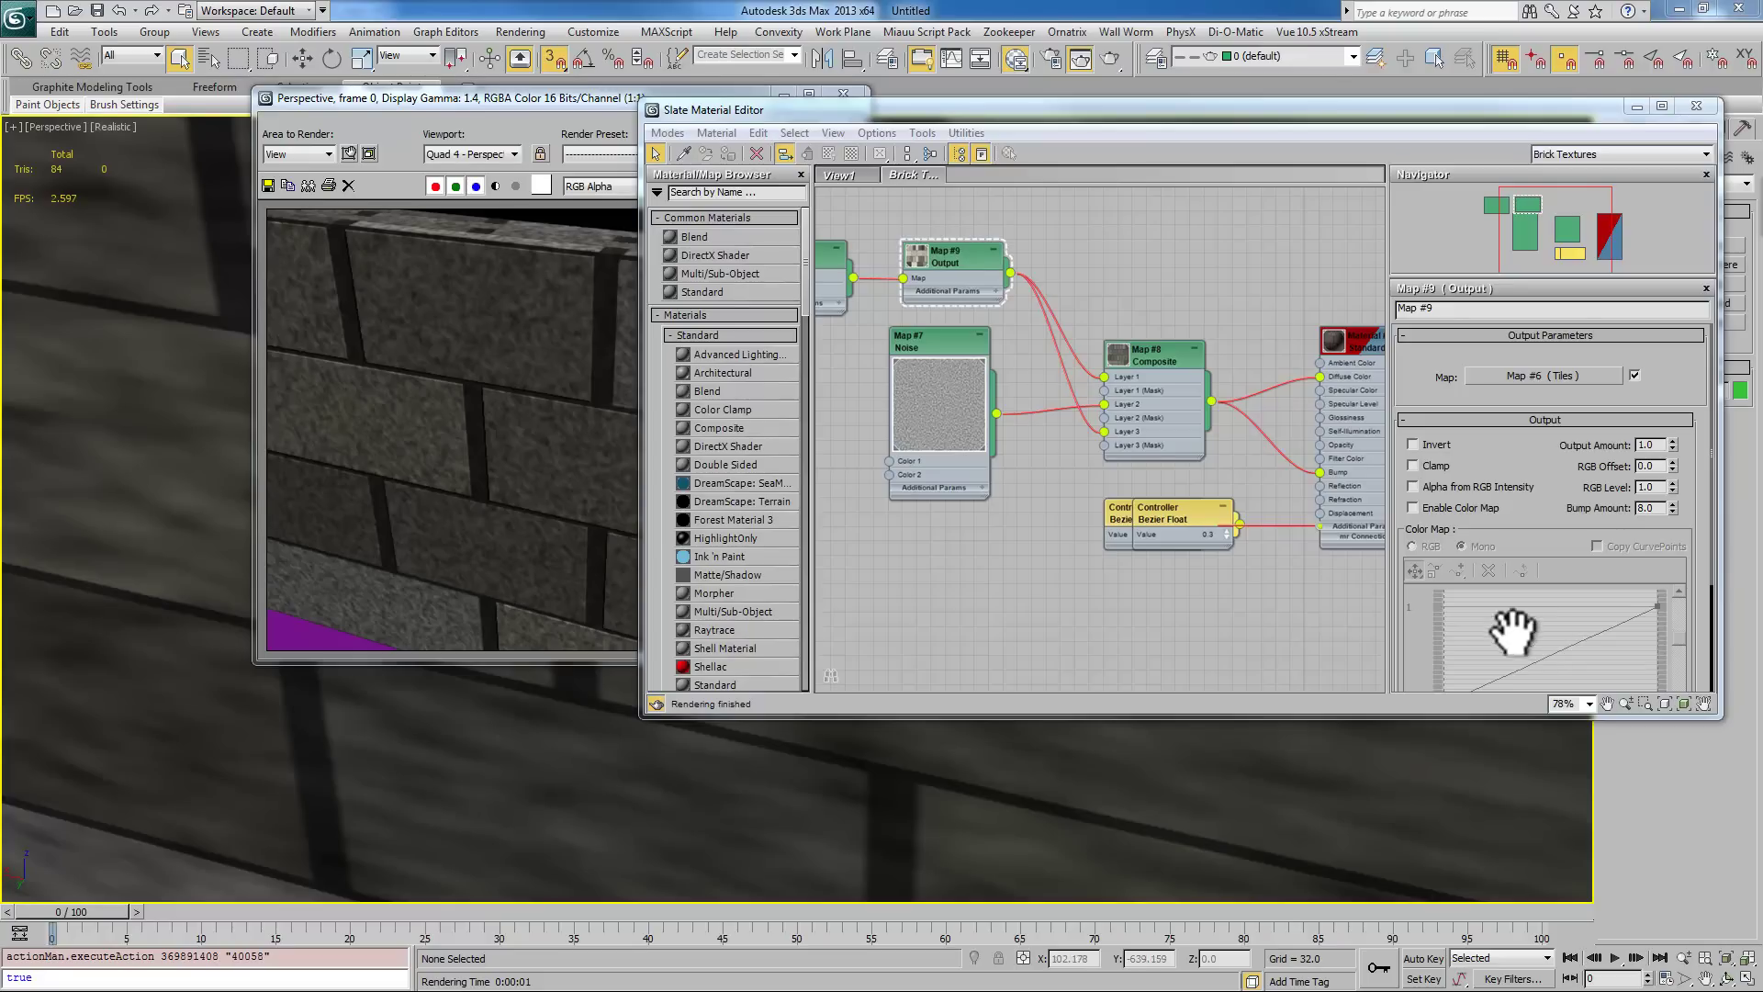
middle_drag(1203, 296, 1173, 225)
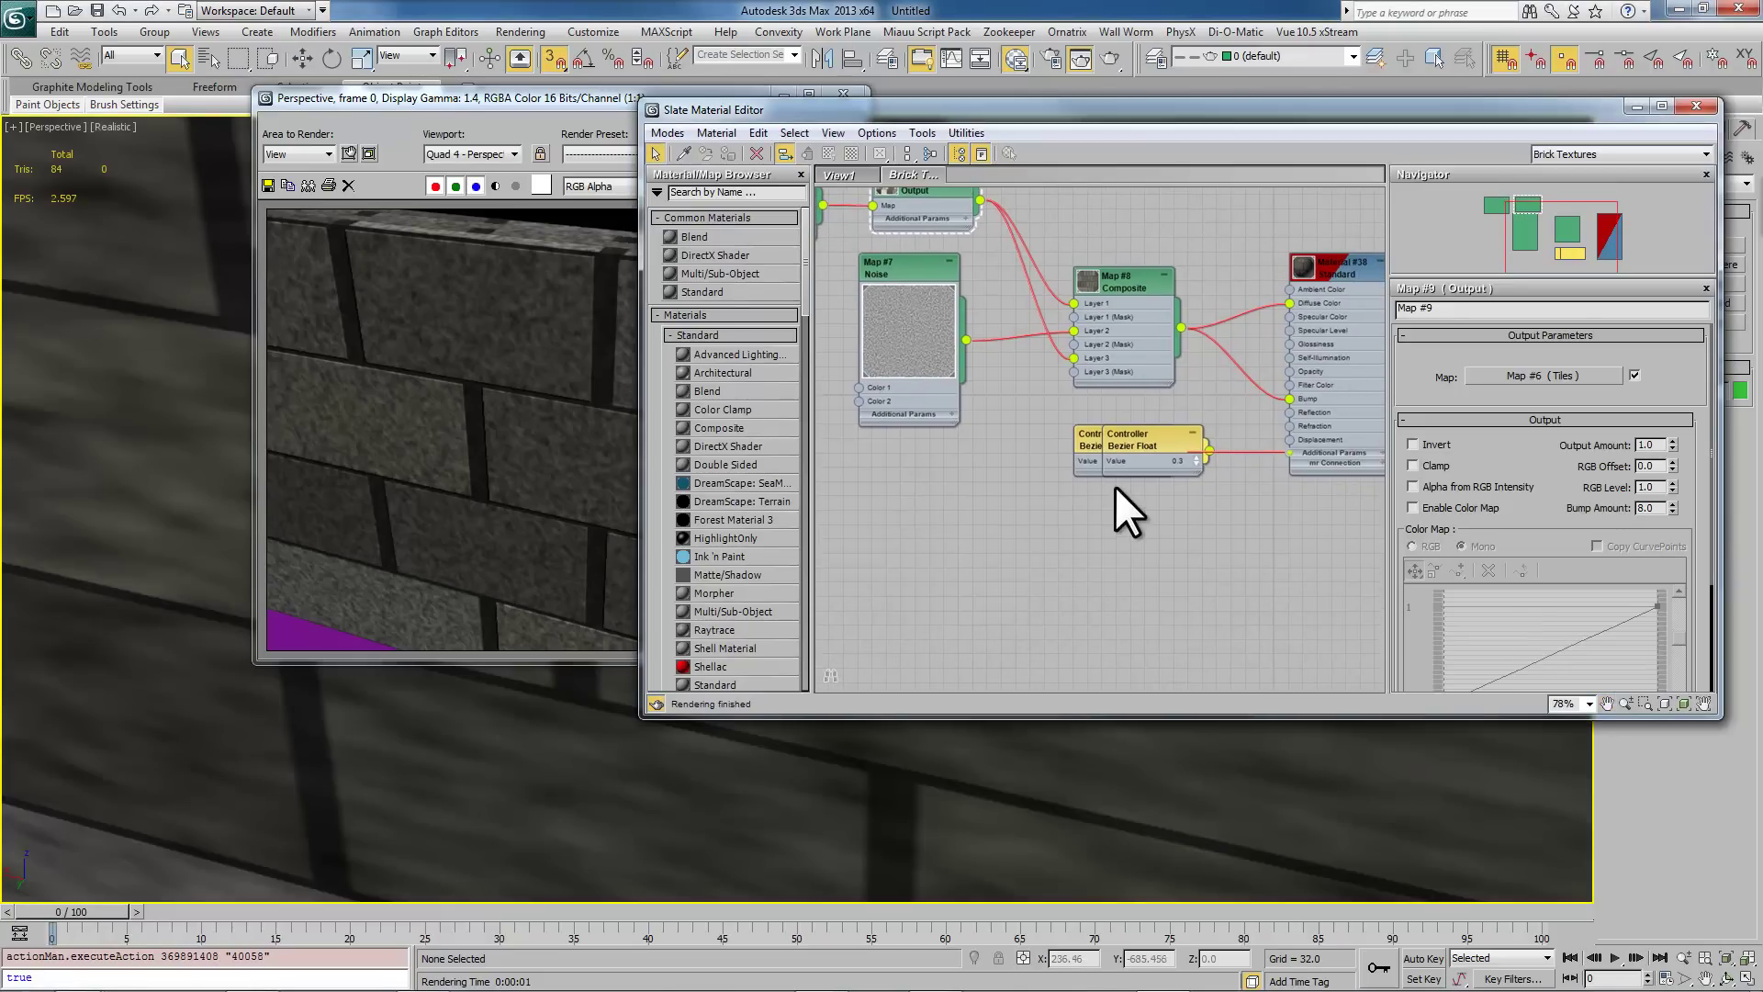
scroll(1100, 463, down, 2)
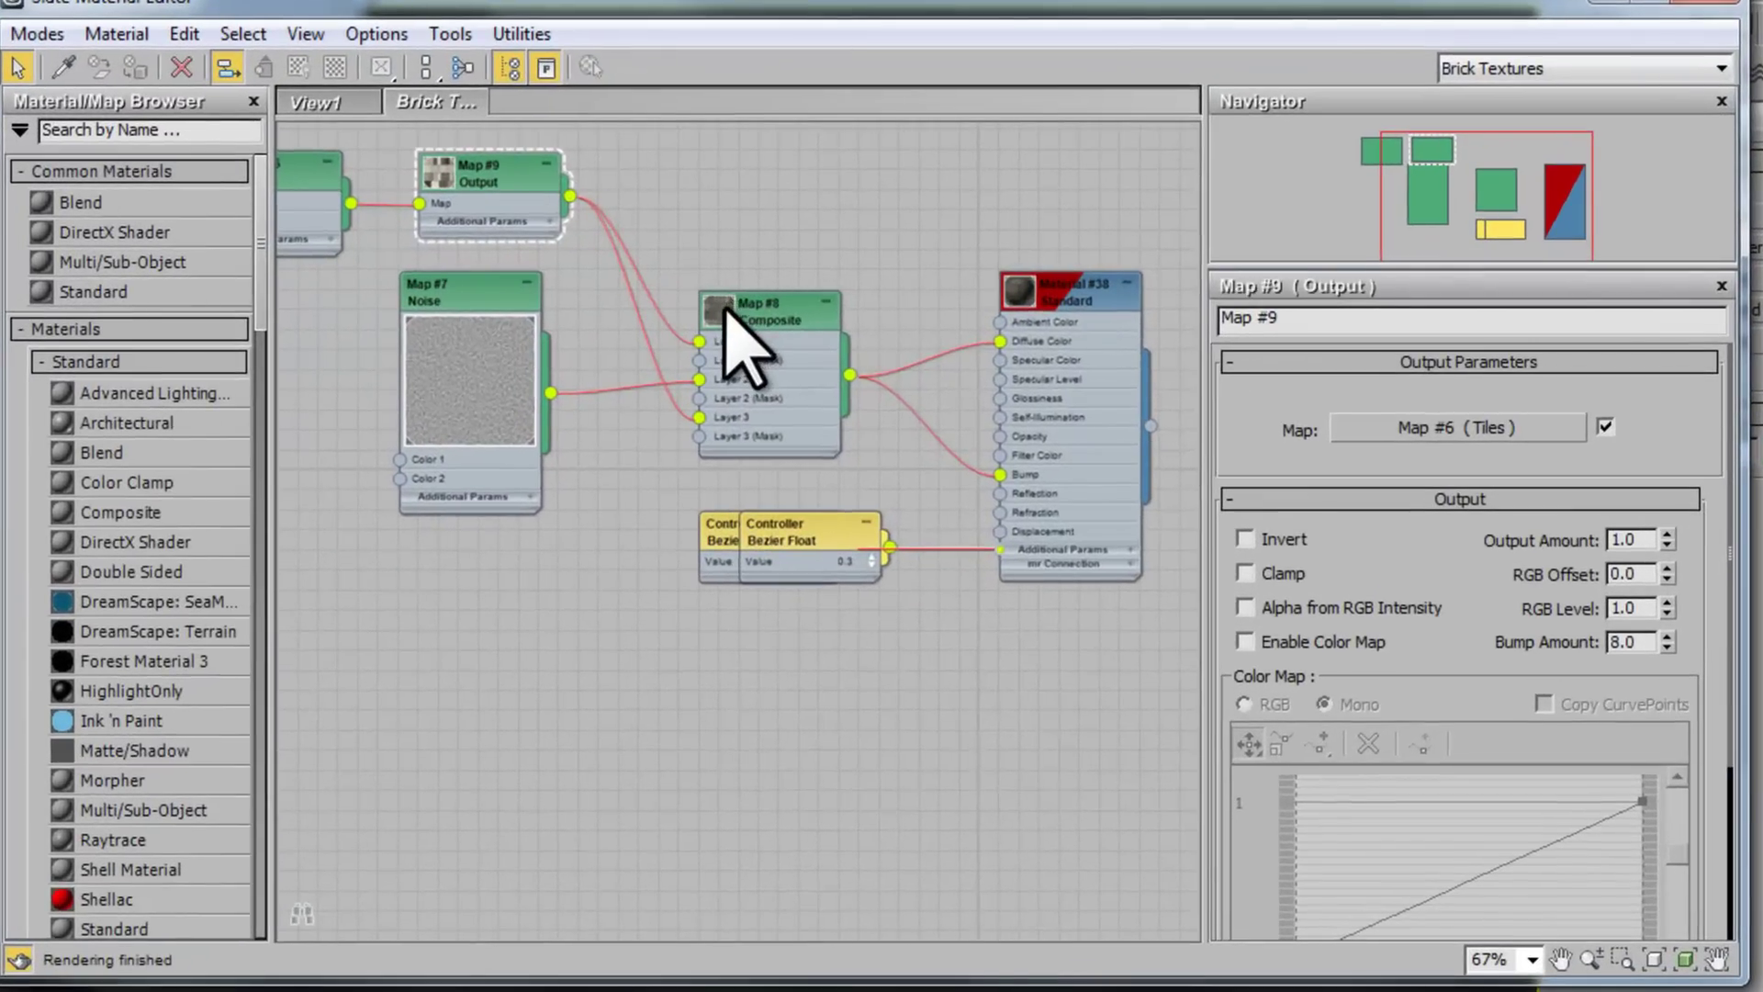
Step: Set the Composite's Render Map output to ww_brick_dif.tga in sceneassets\images\testing
right_click(1084, 305)
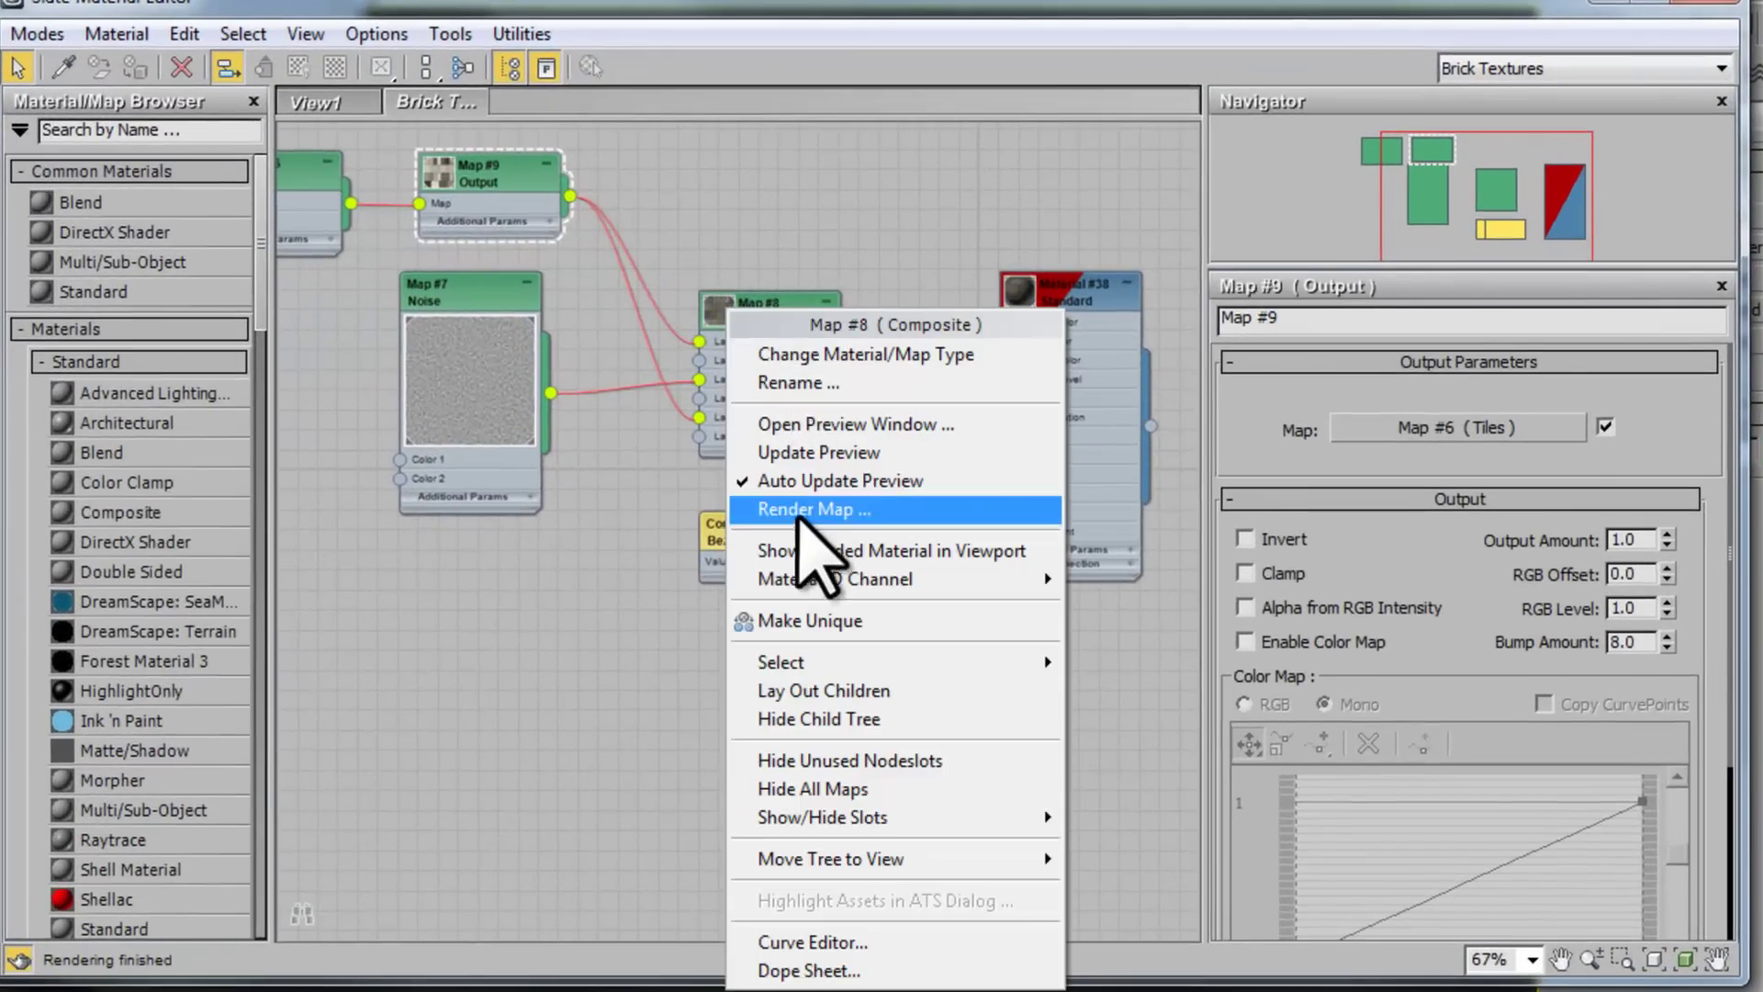
click(806, 508)
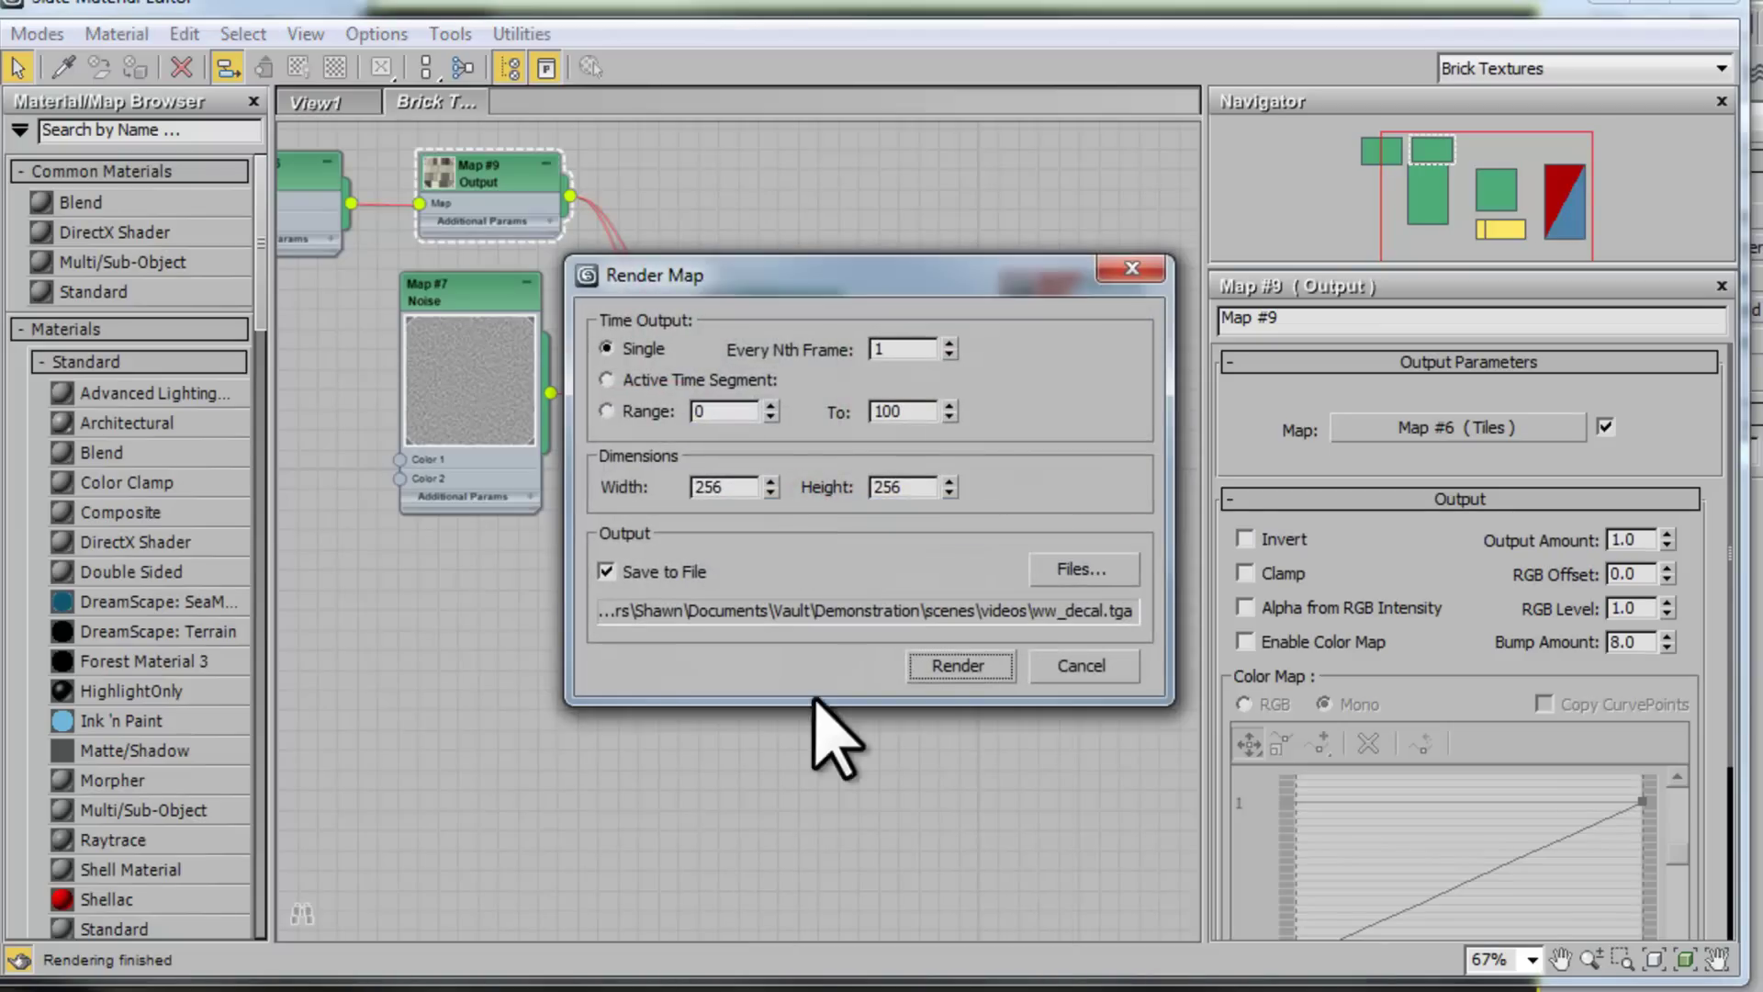
click(1079, 570)
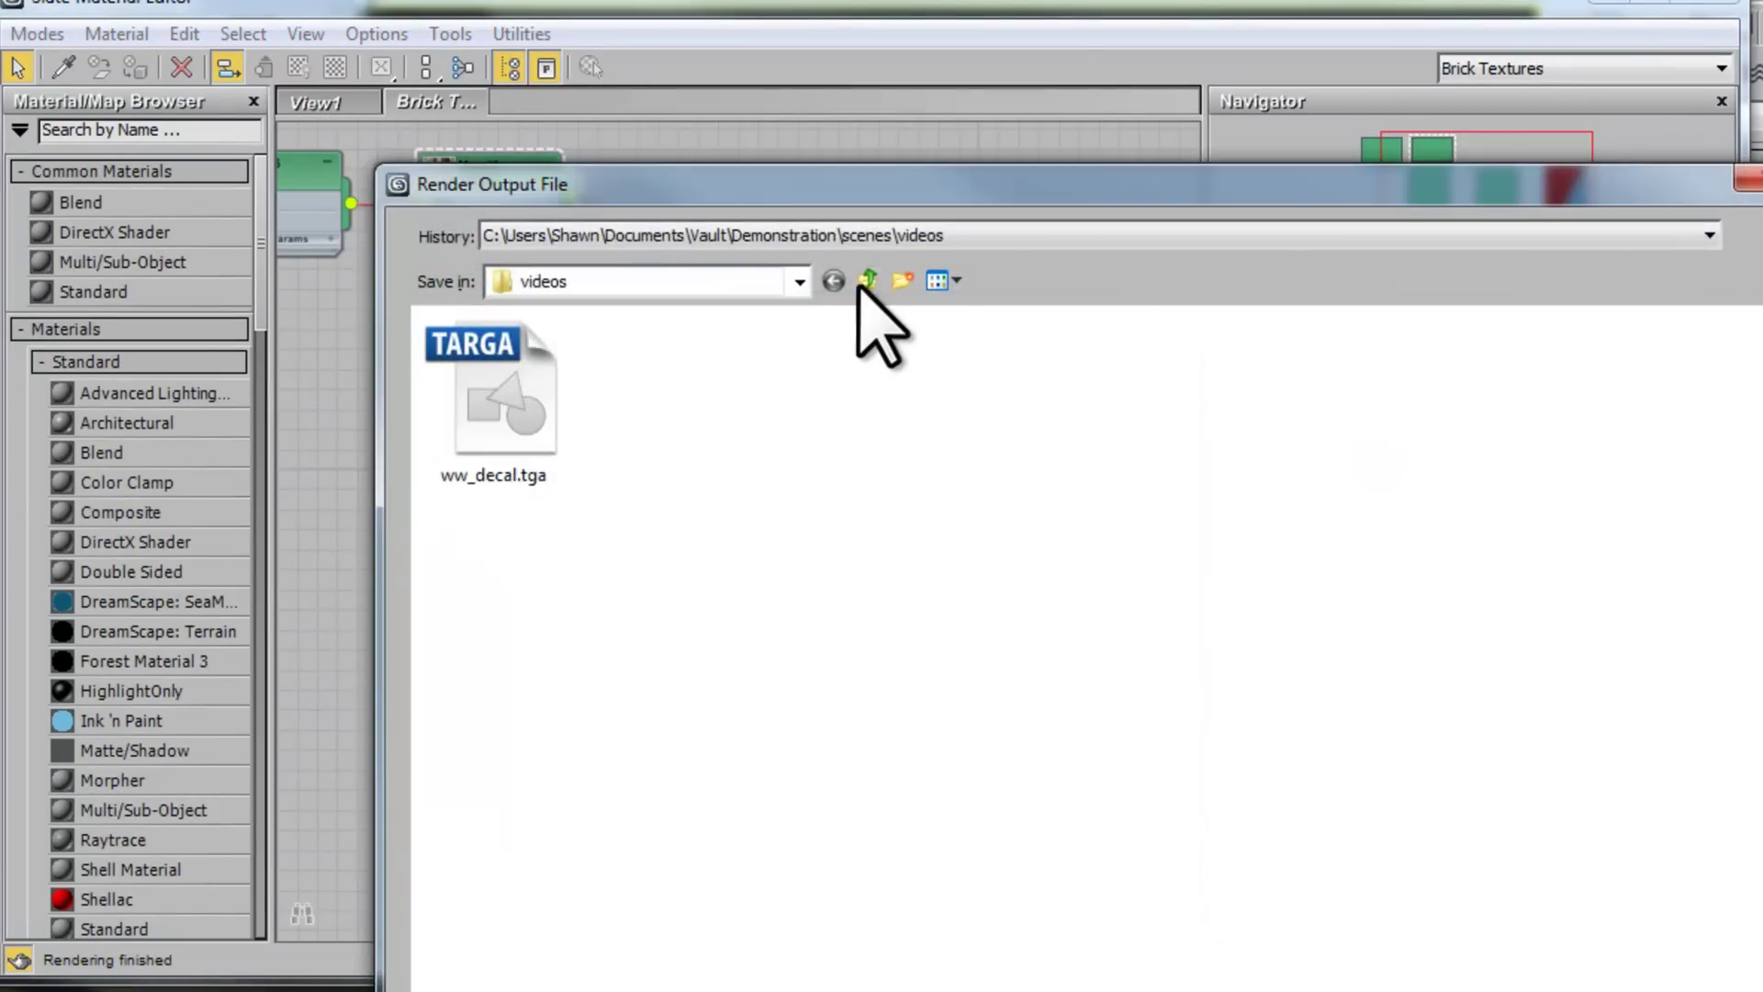
click(868, 281)
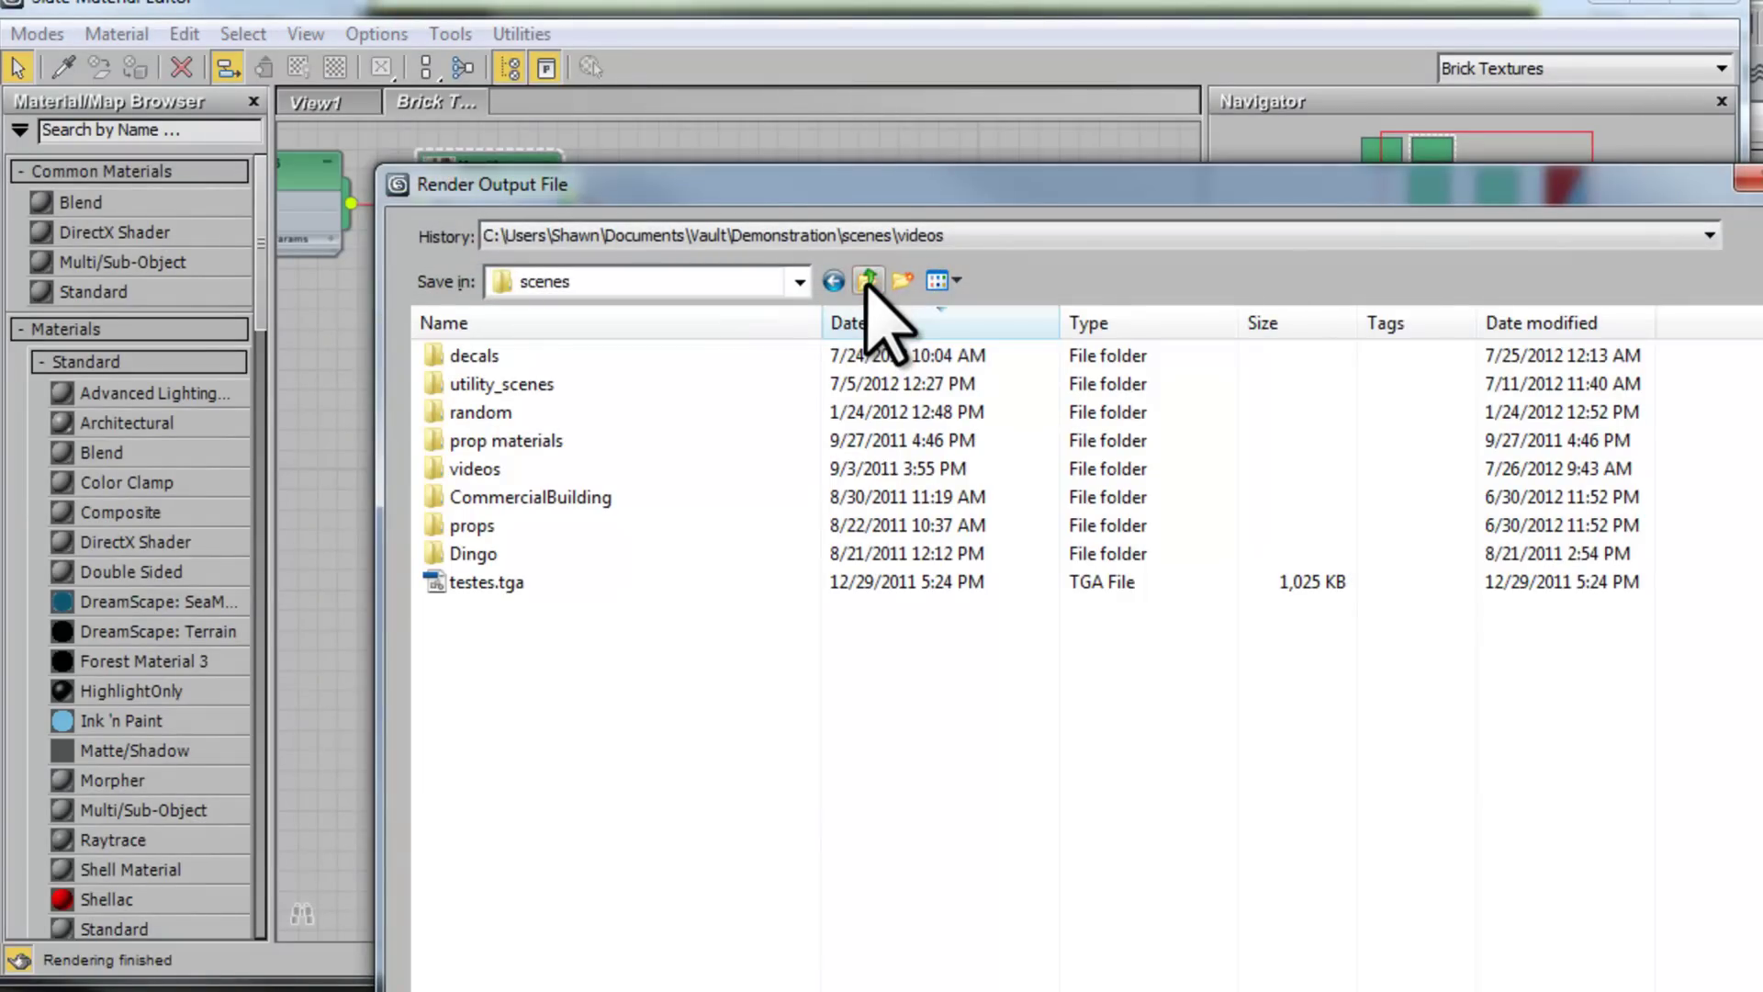
click(868, 281)
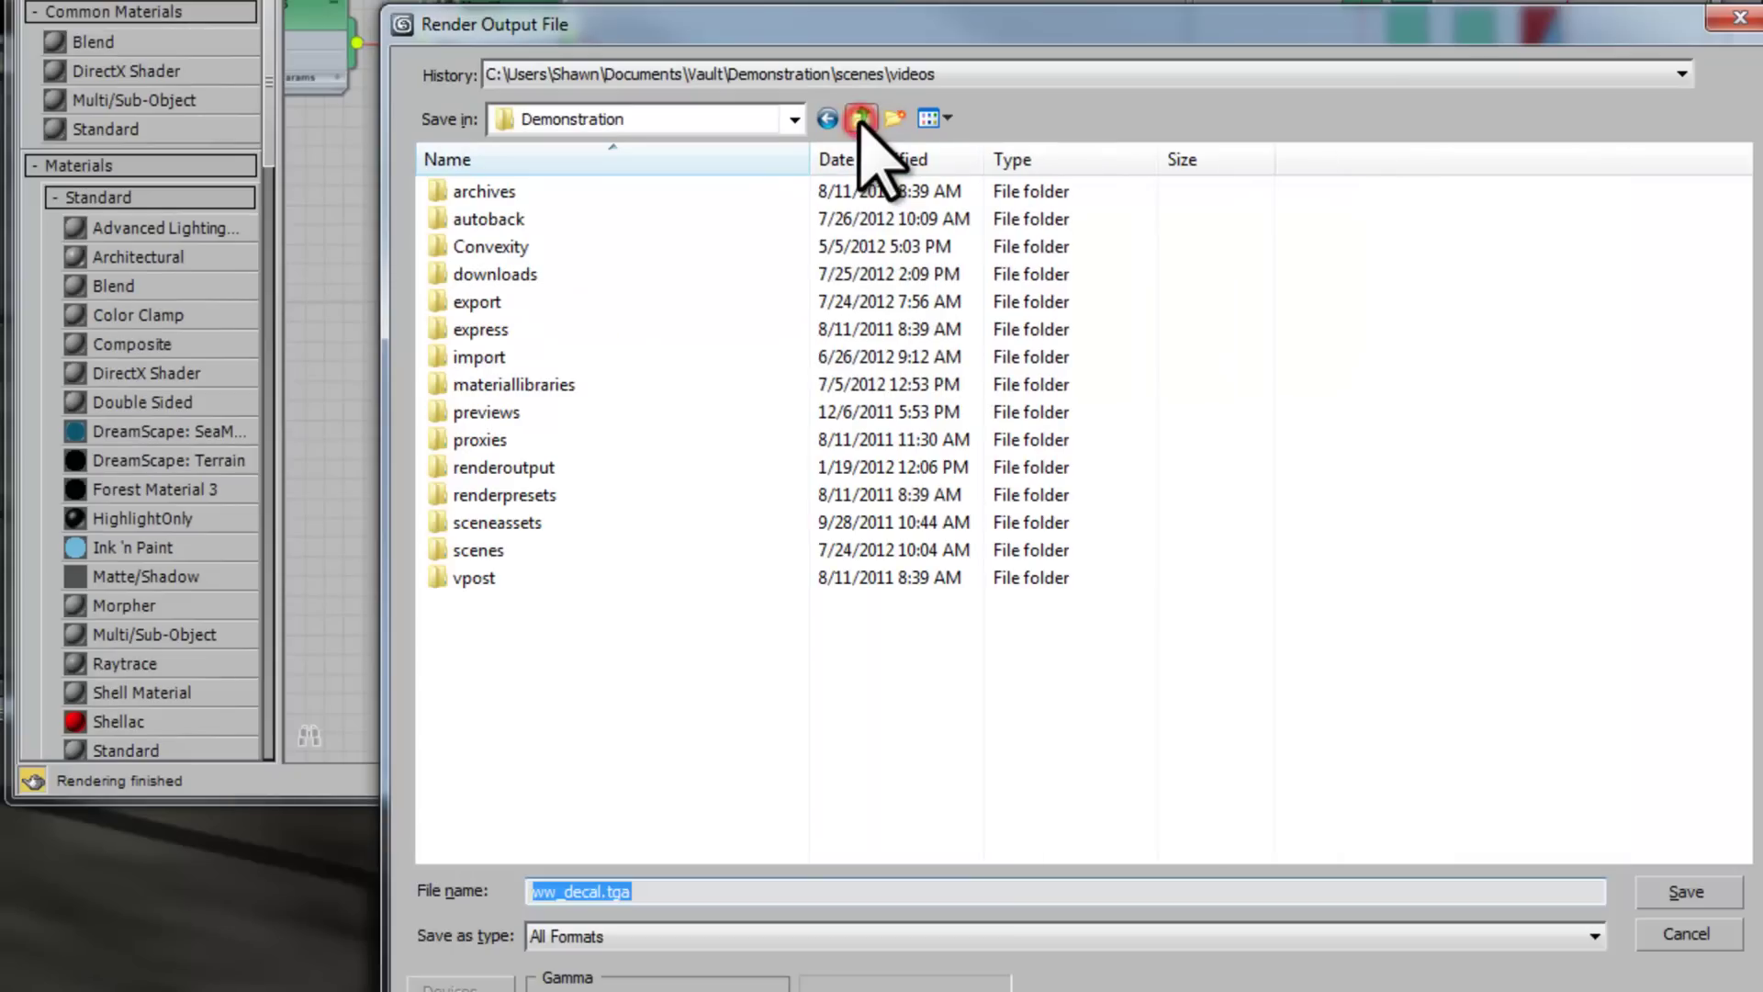
double_click(505, 521)
double_click(470, 221)
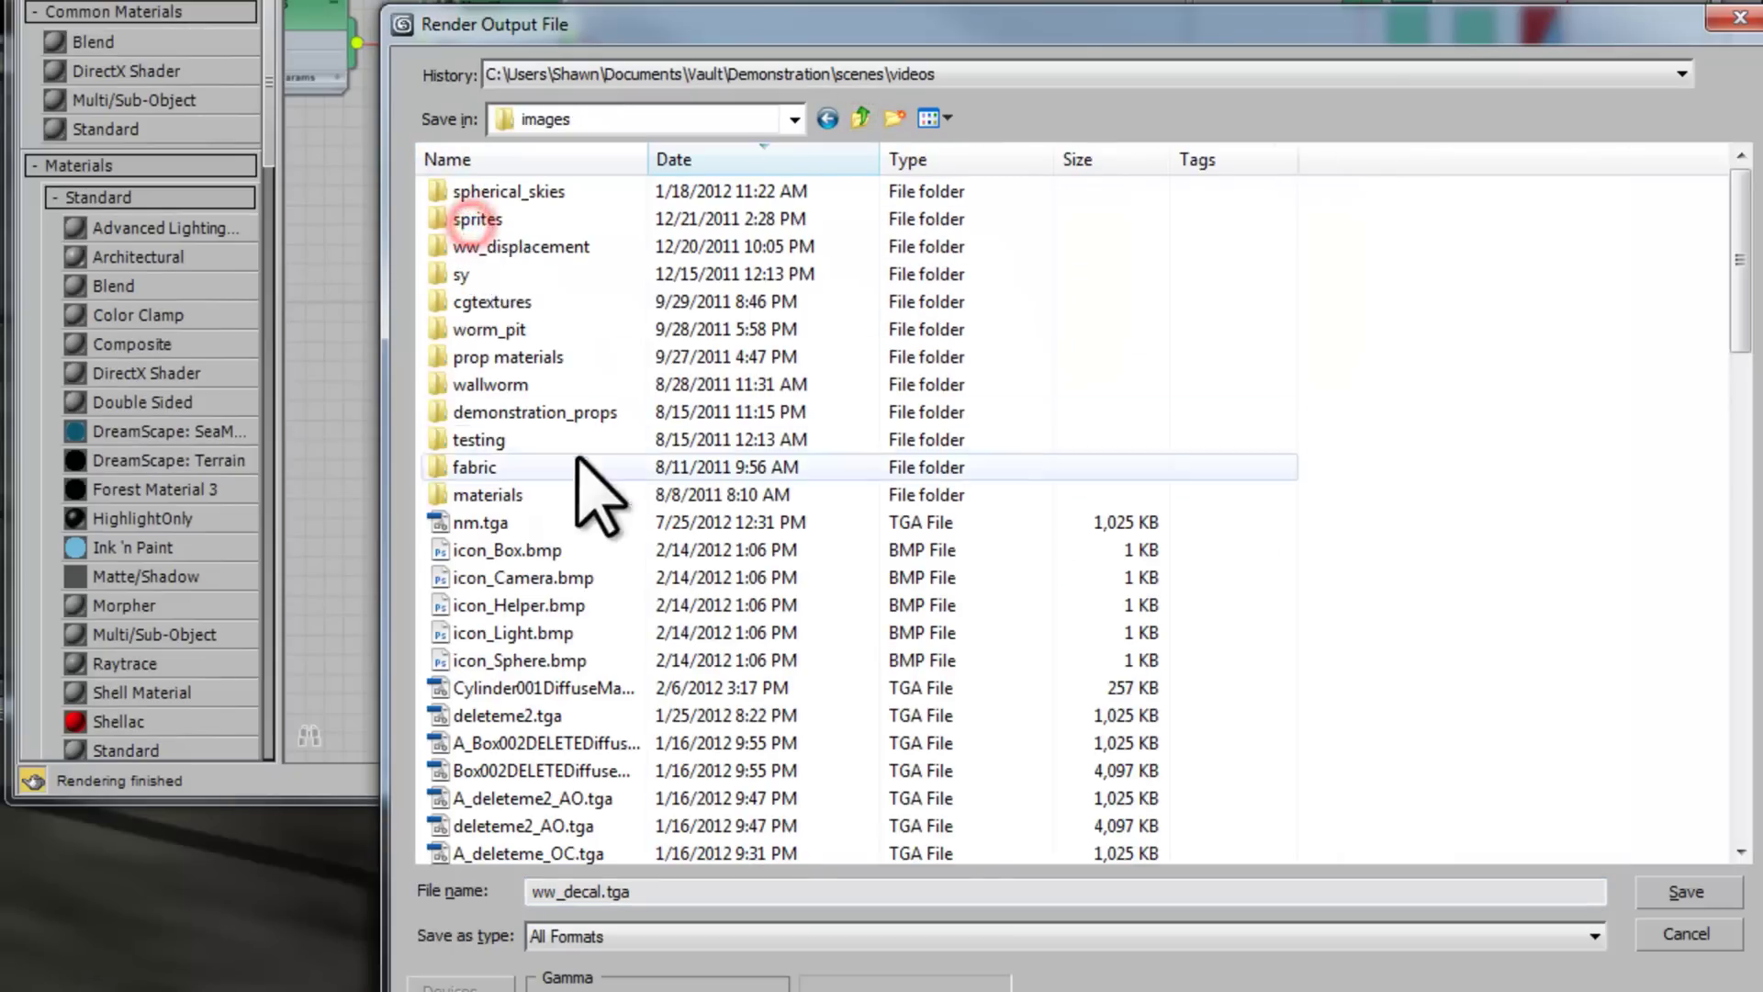
double_click(504, 442)
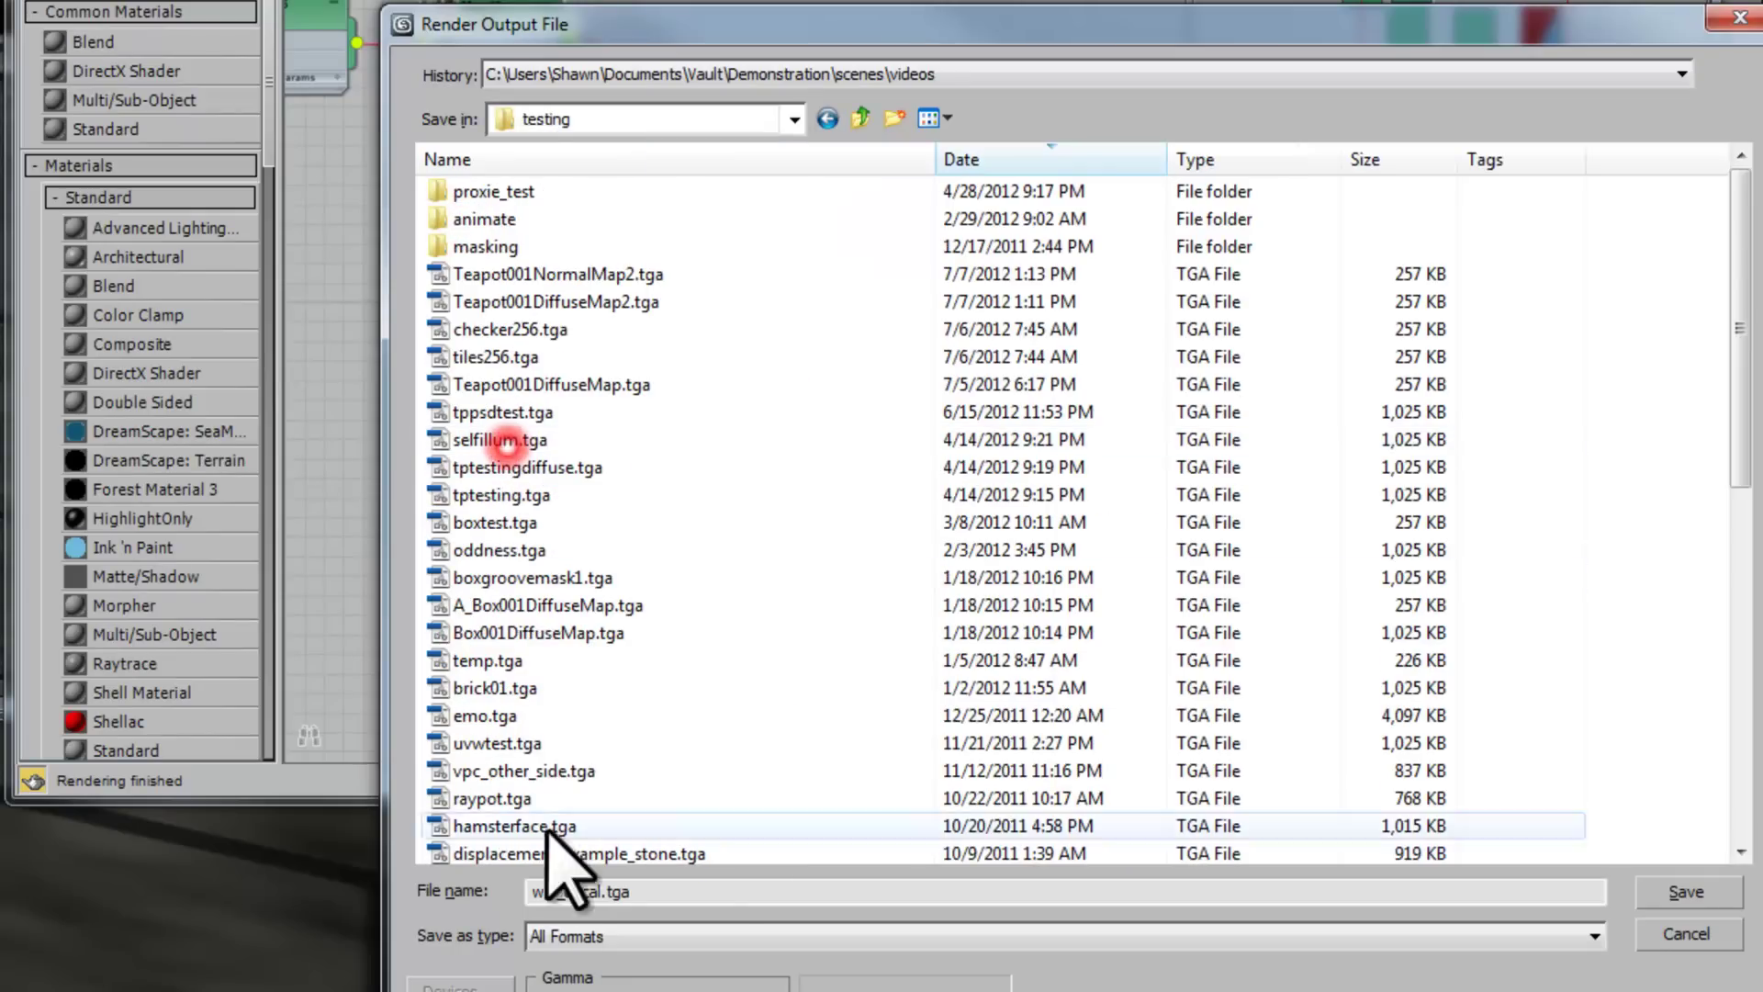
click(674, 893)
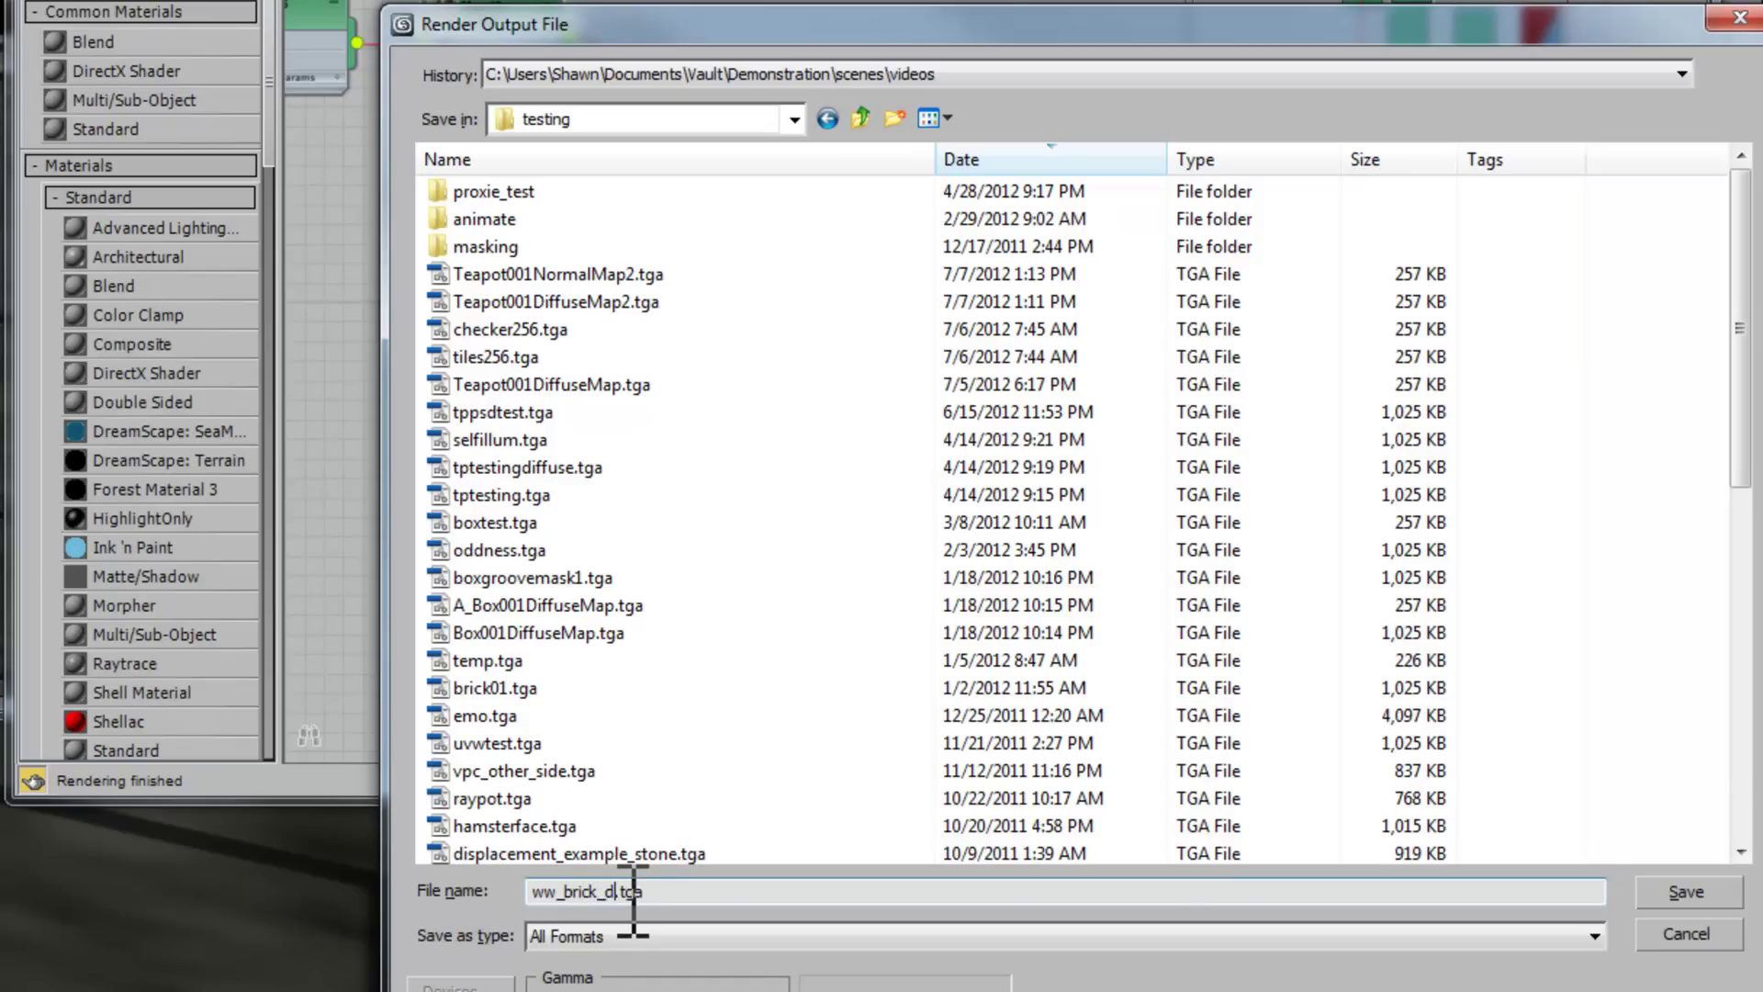
key(Return)
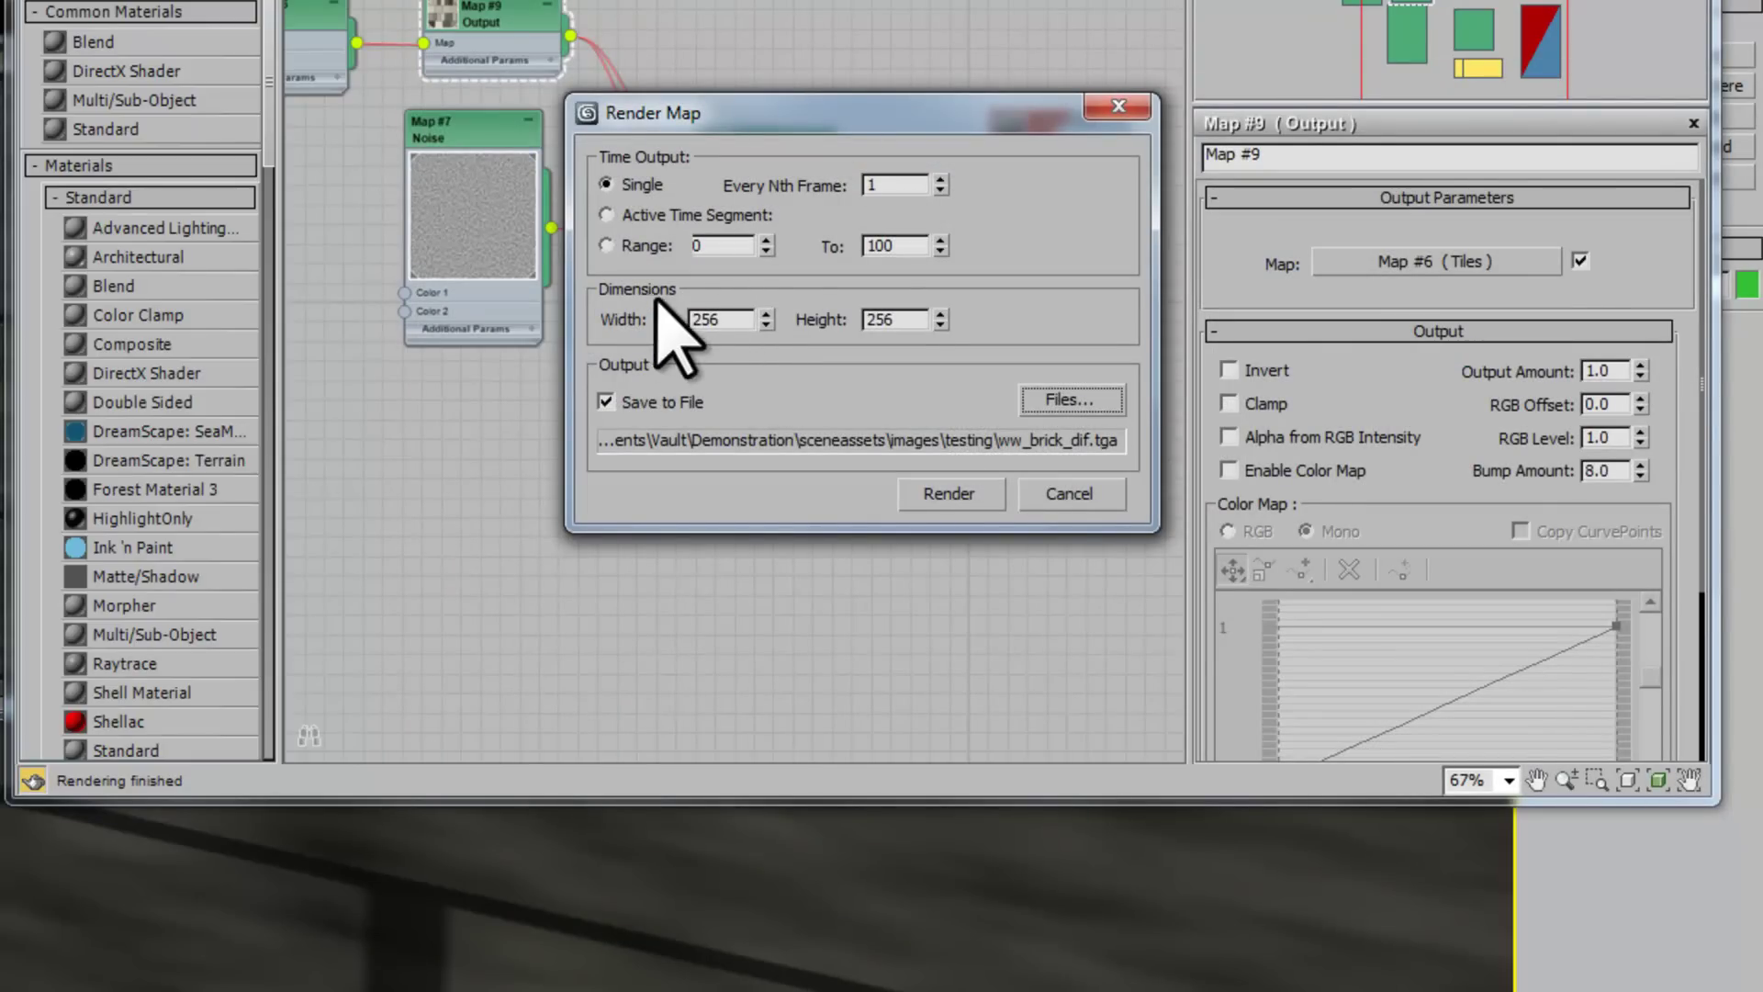
Step: Render the brick map to file at 1024×1024
click(720, 317)
double_click(732, 321)
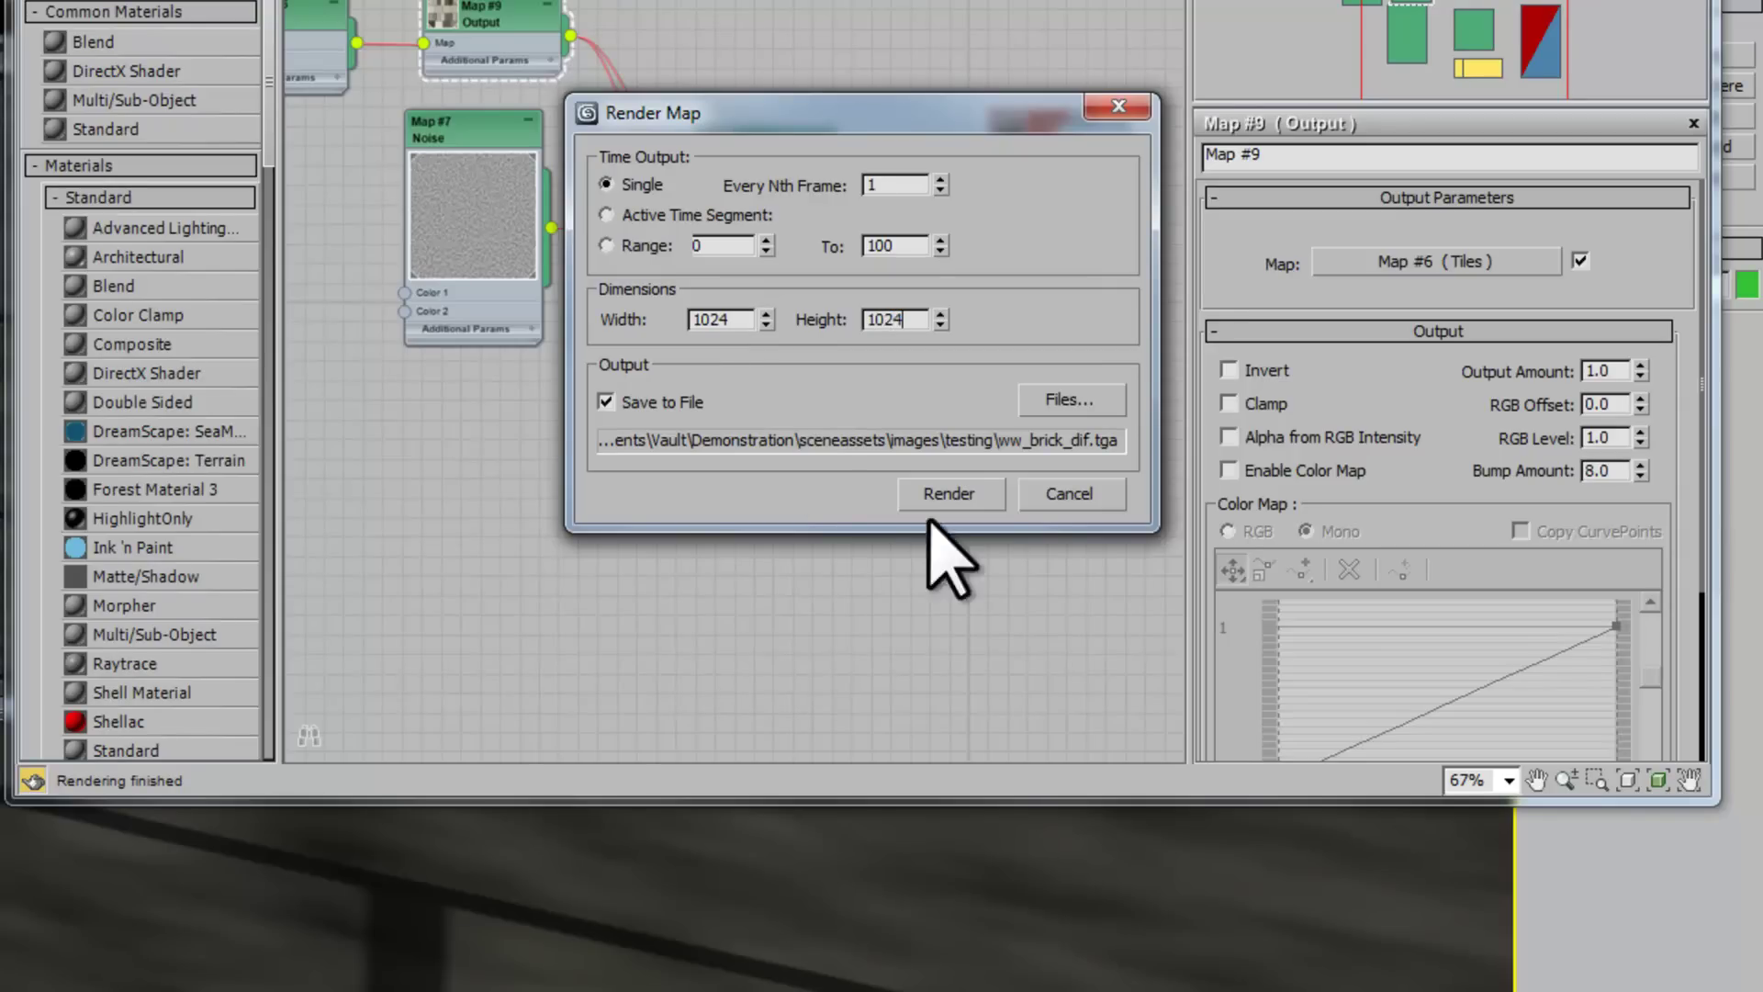
click(969, 494)
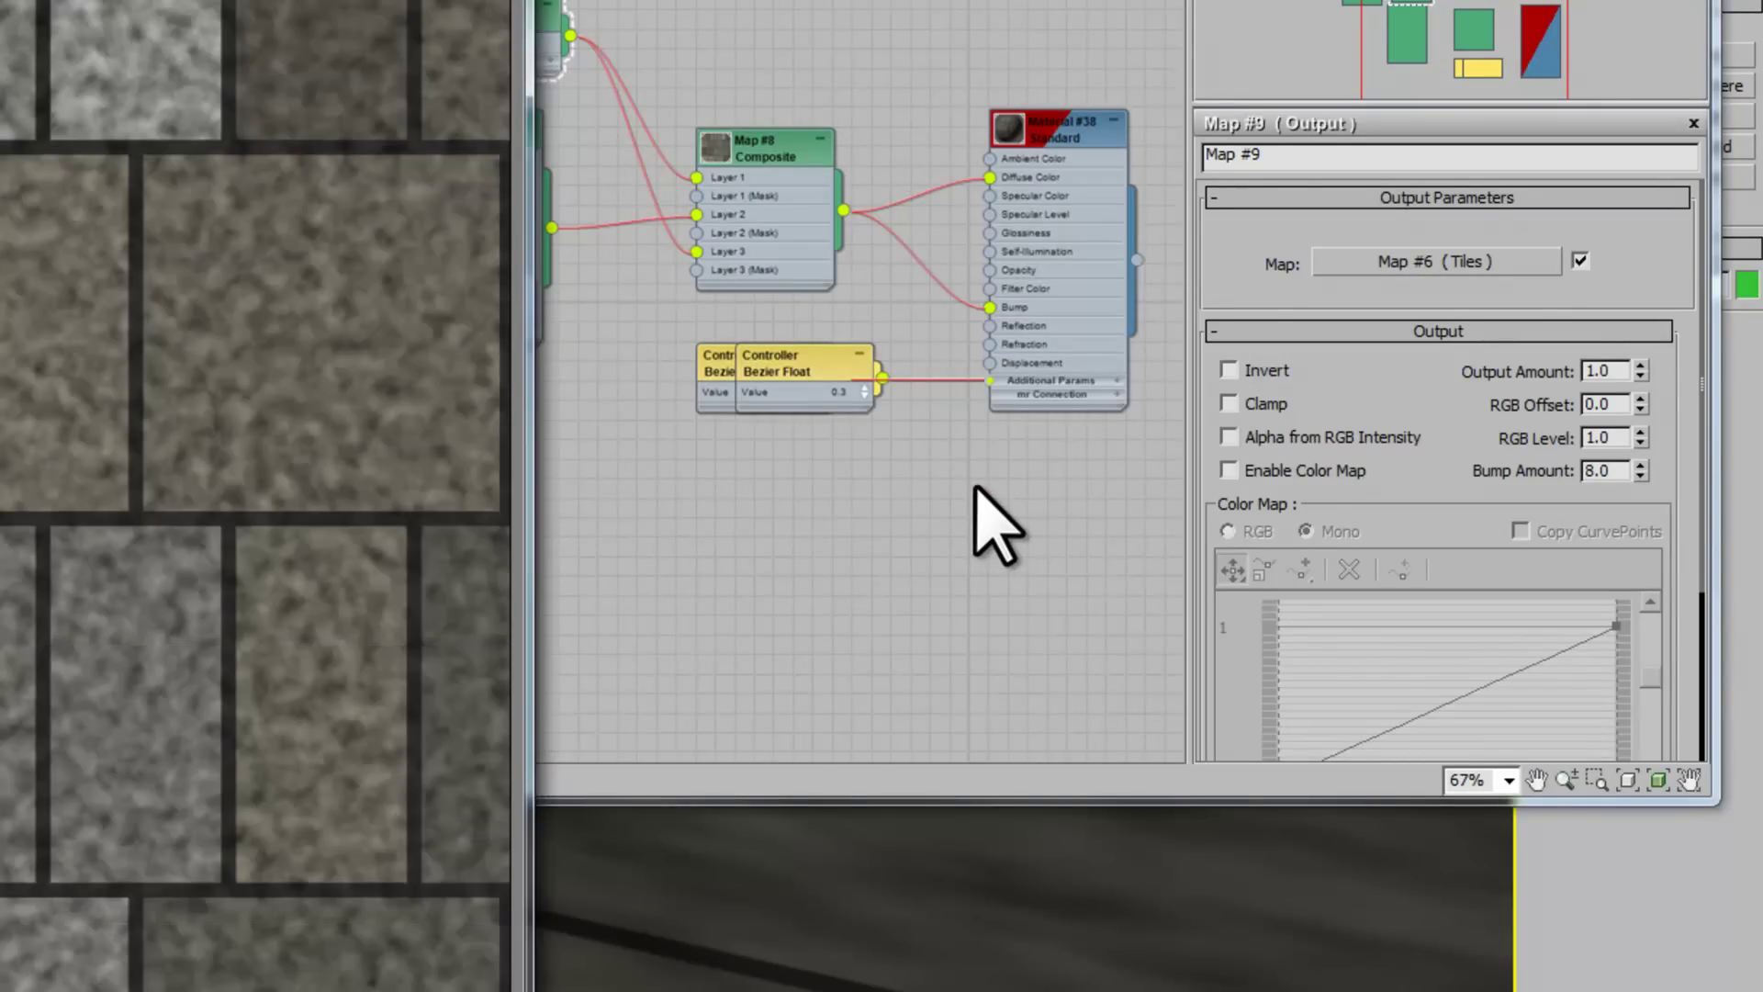
Step: Close the rendered map preview and the Slate Material Editor
click(975, 493)
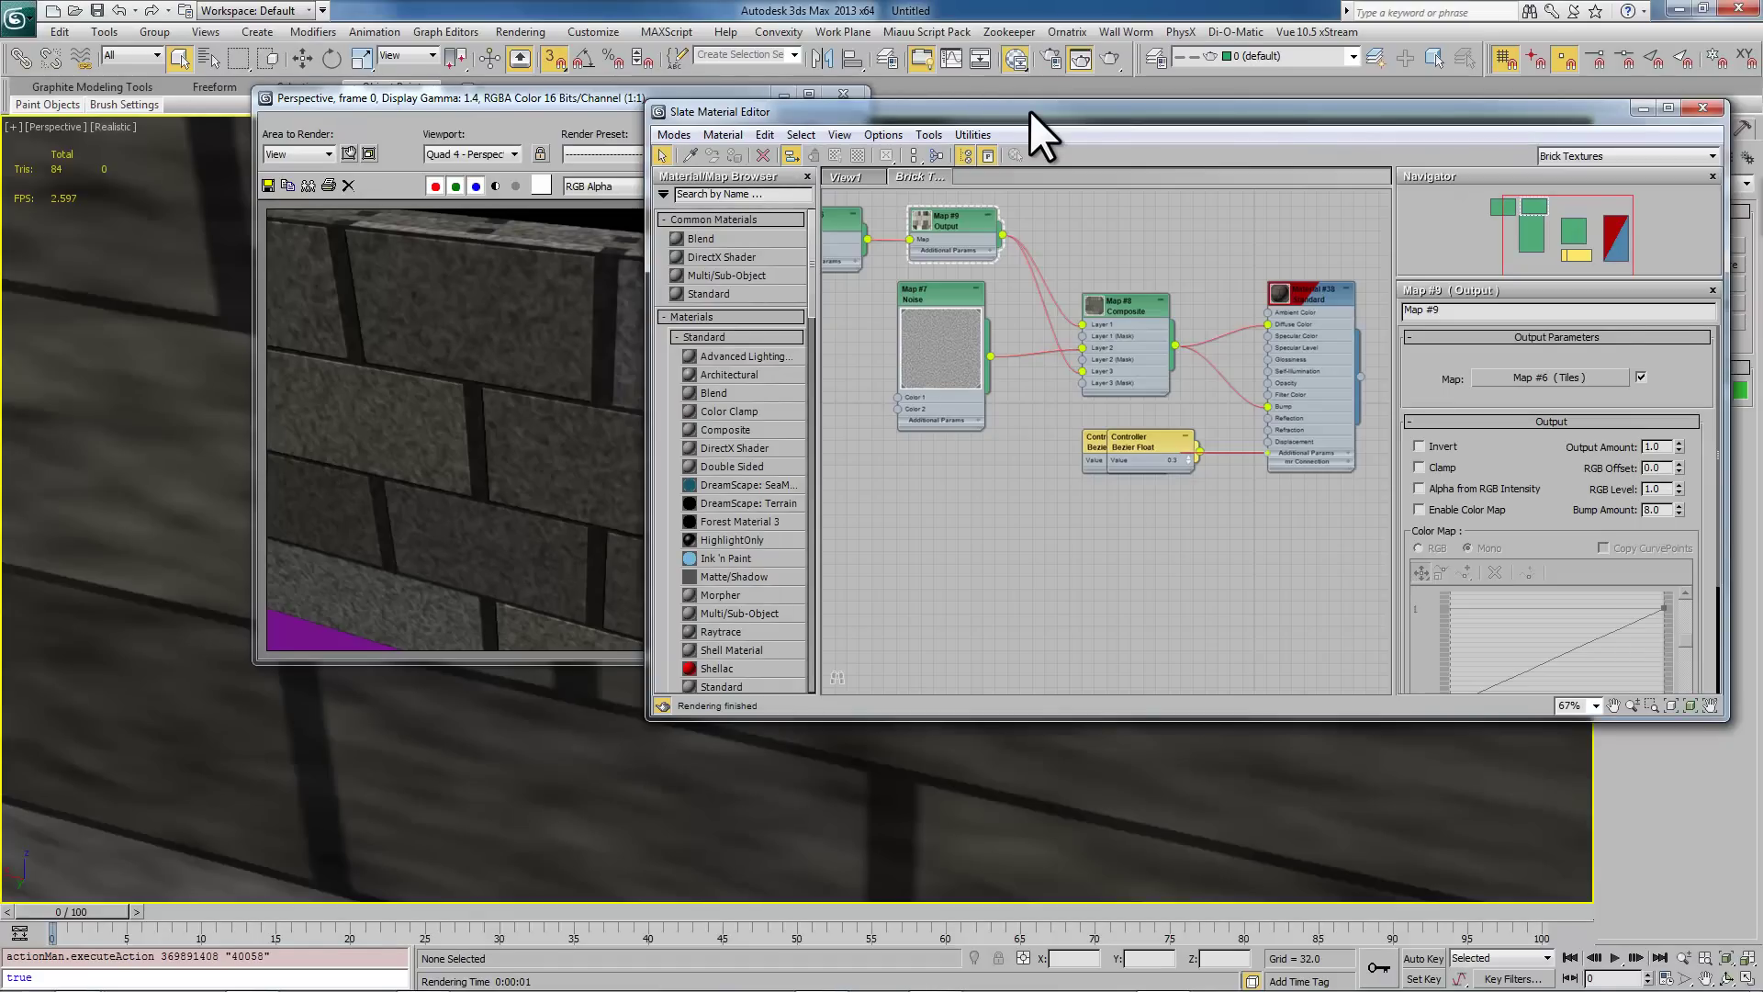
key(m)
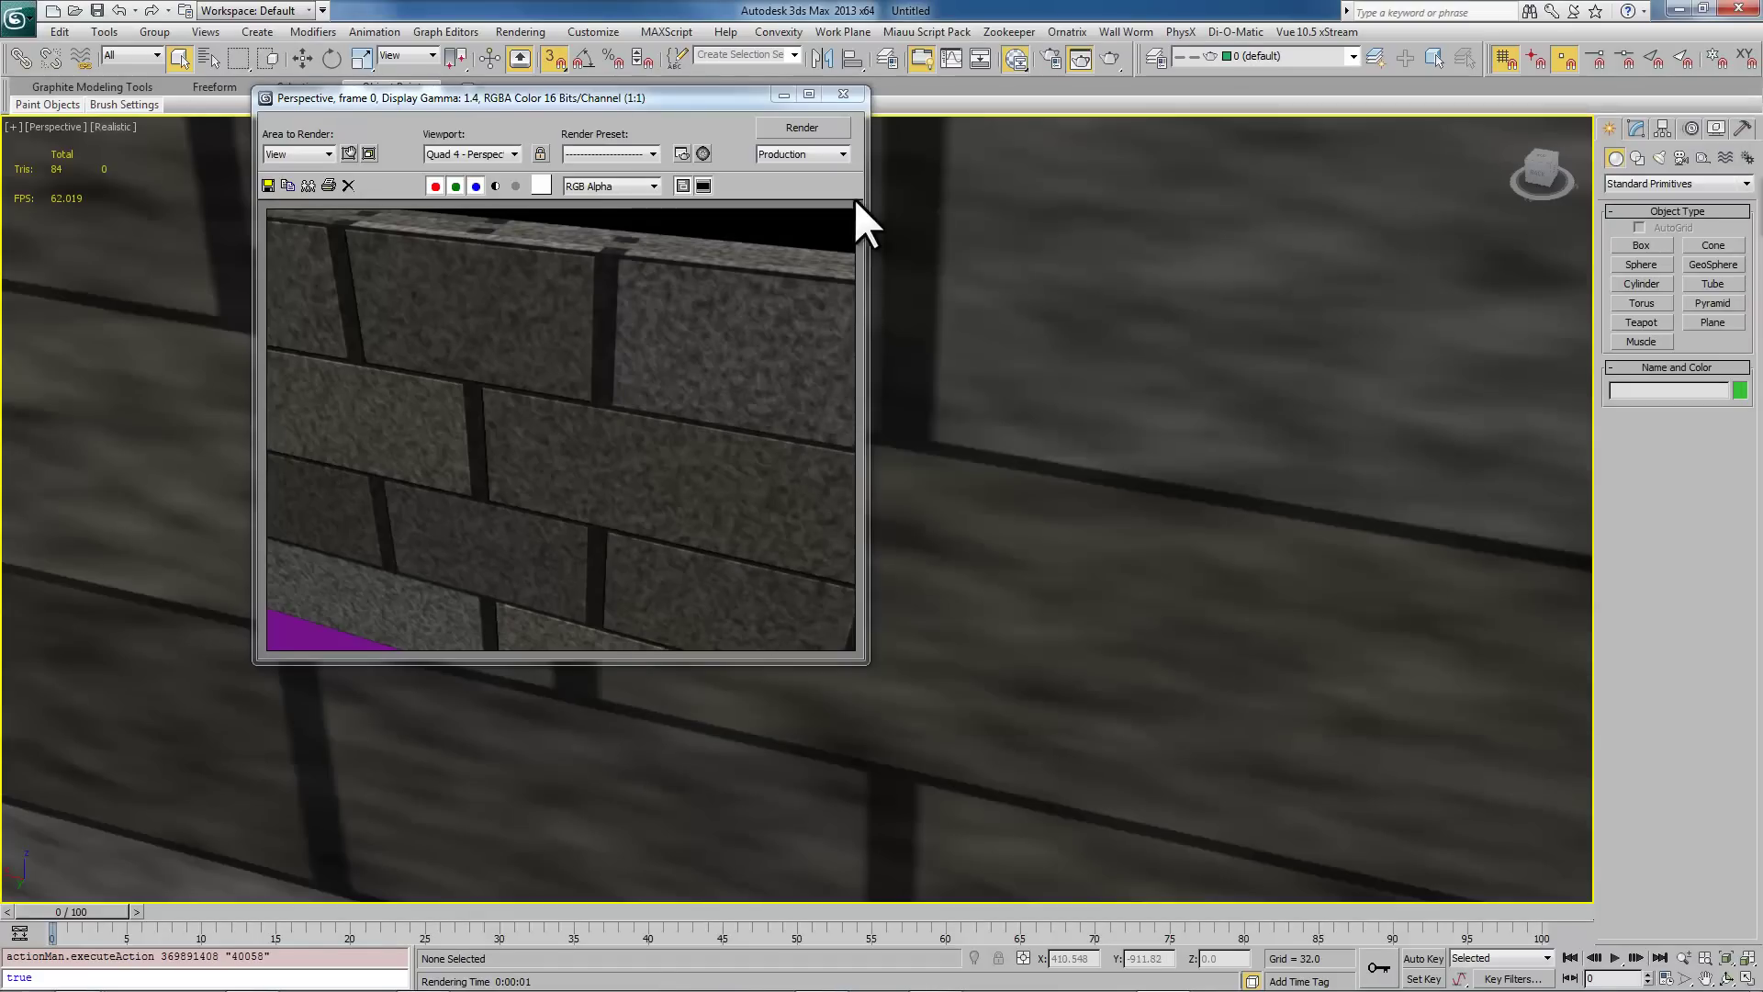
click(841, 96)
key(m)
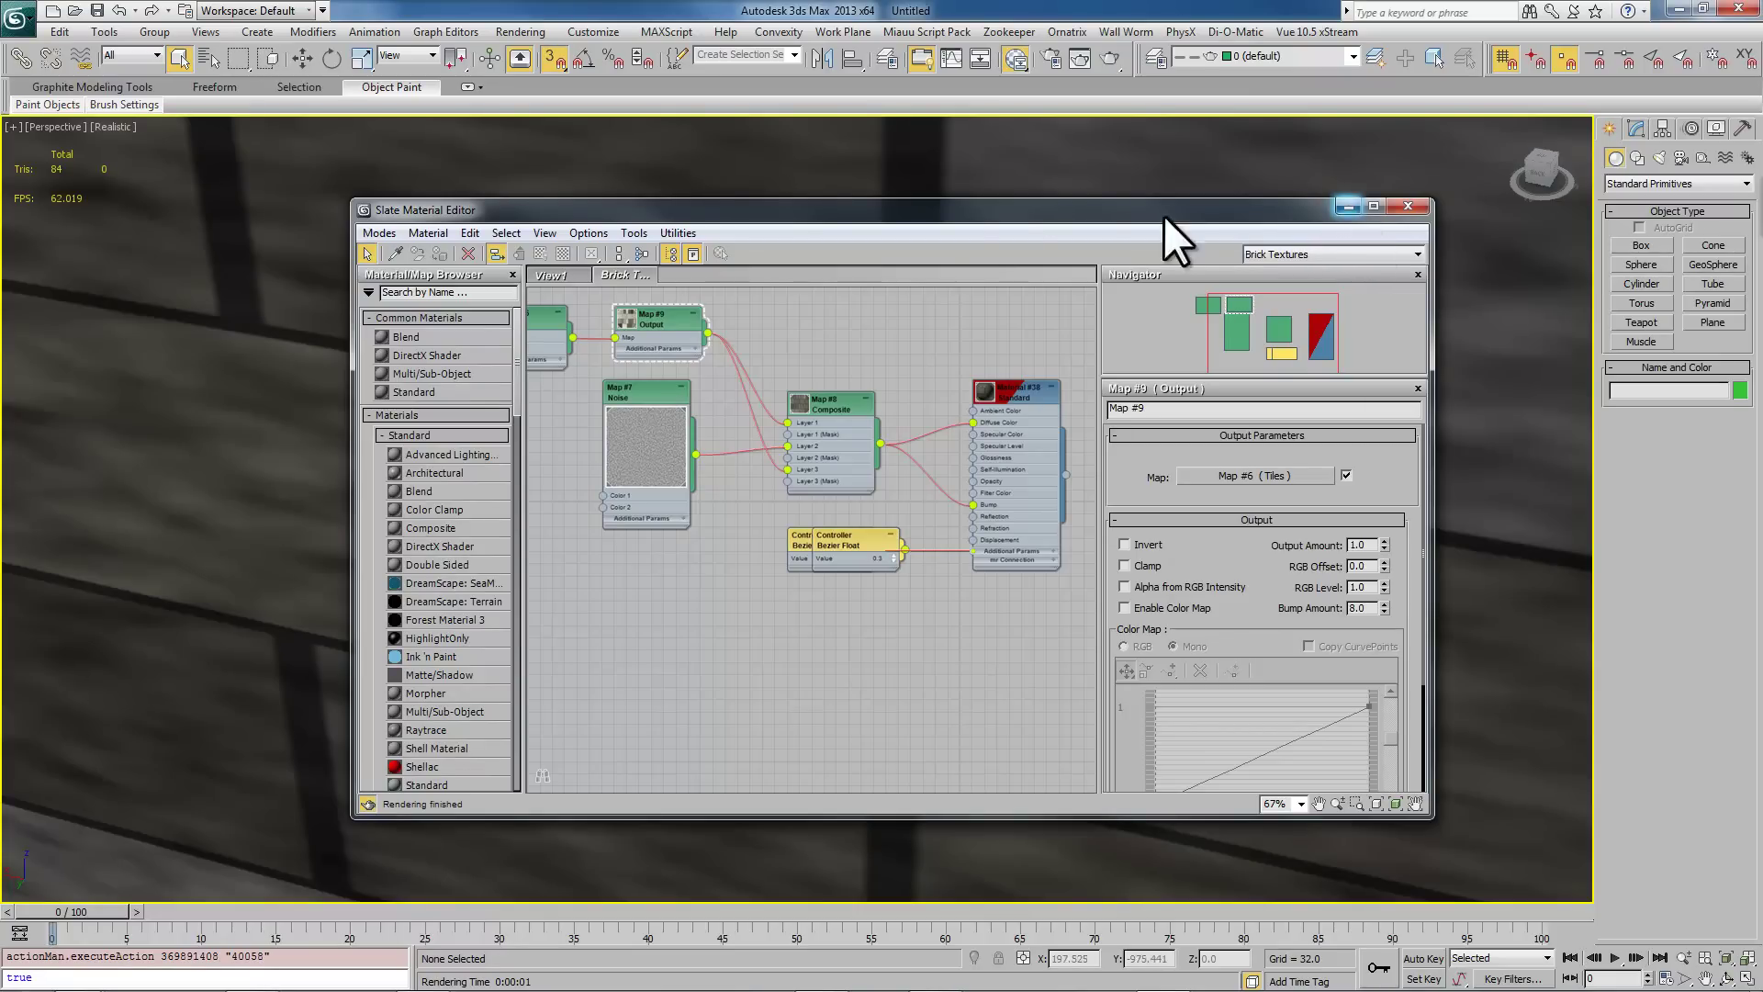
drag(997, 210, 1161, 213)
key(m)
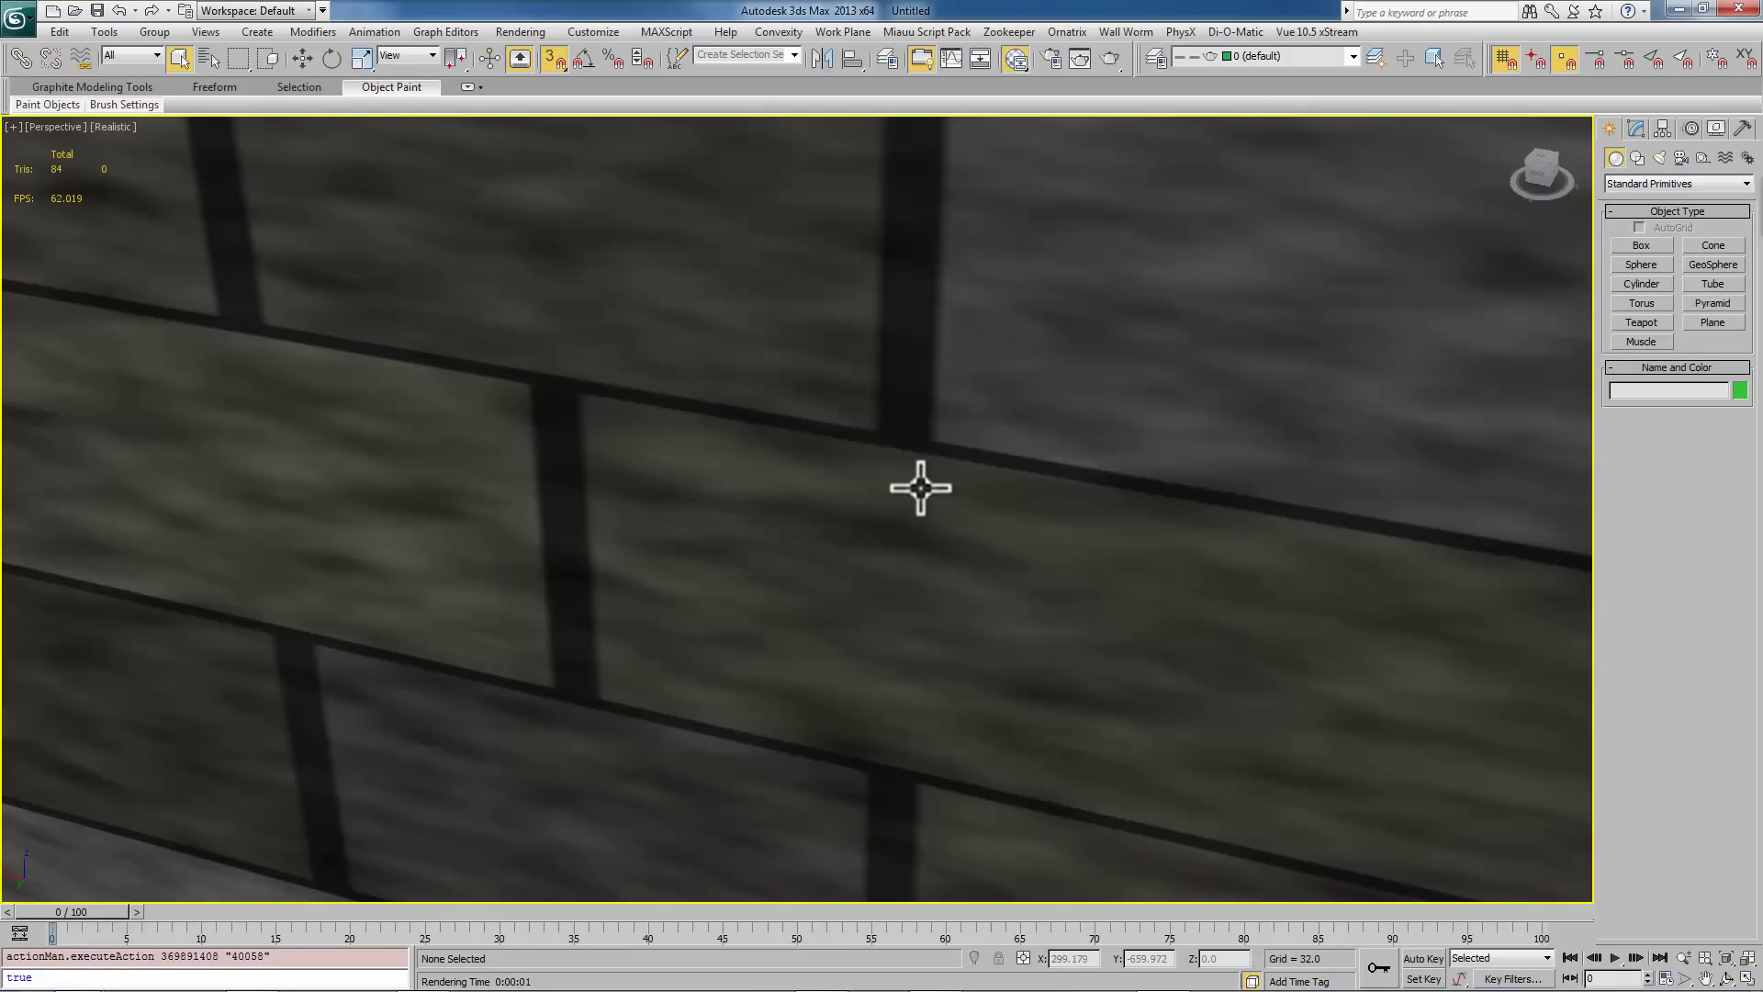
scroll(887, 487, down, 10)
Step: Create a 1024 × 1024 plane on the grid to the right of the room
middle_drag(887, 501, 594, 453)
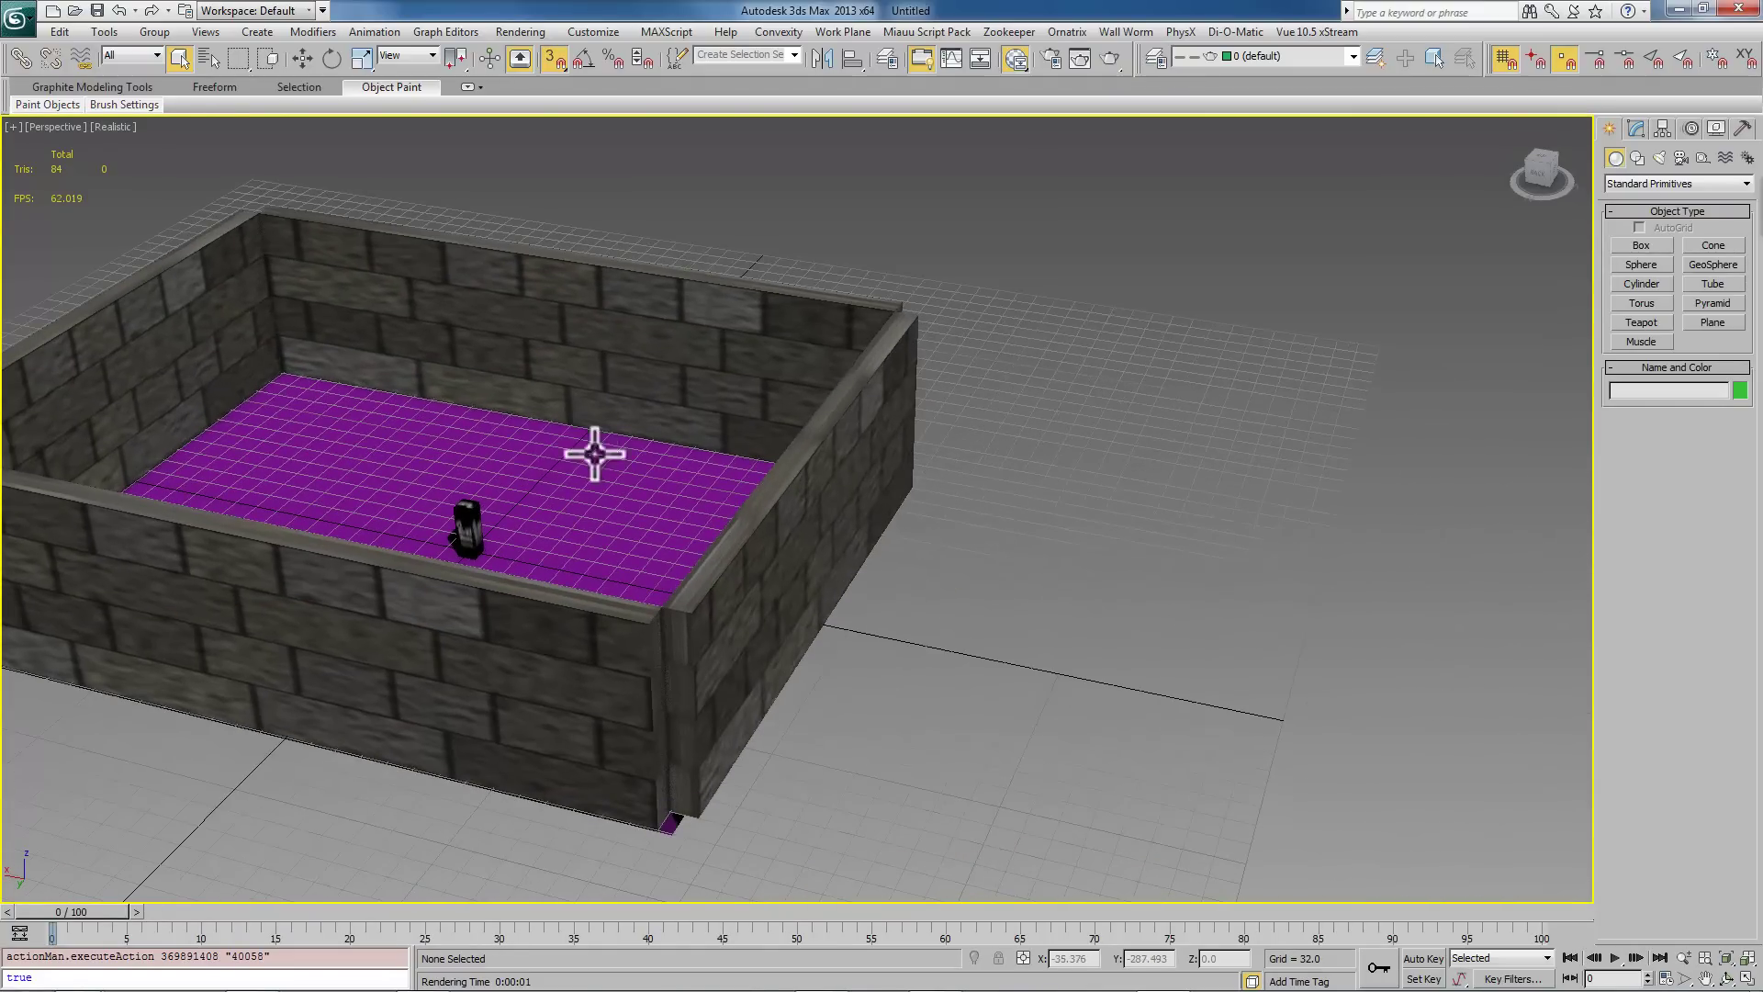
click(1711, 323)
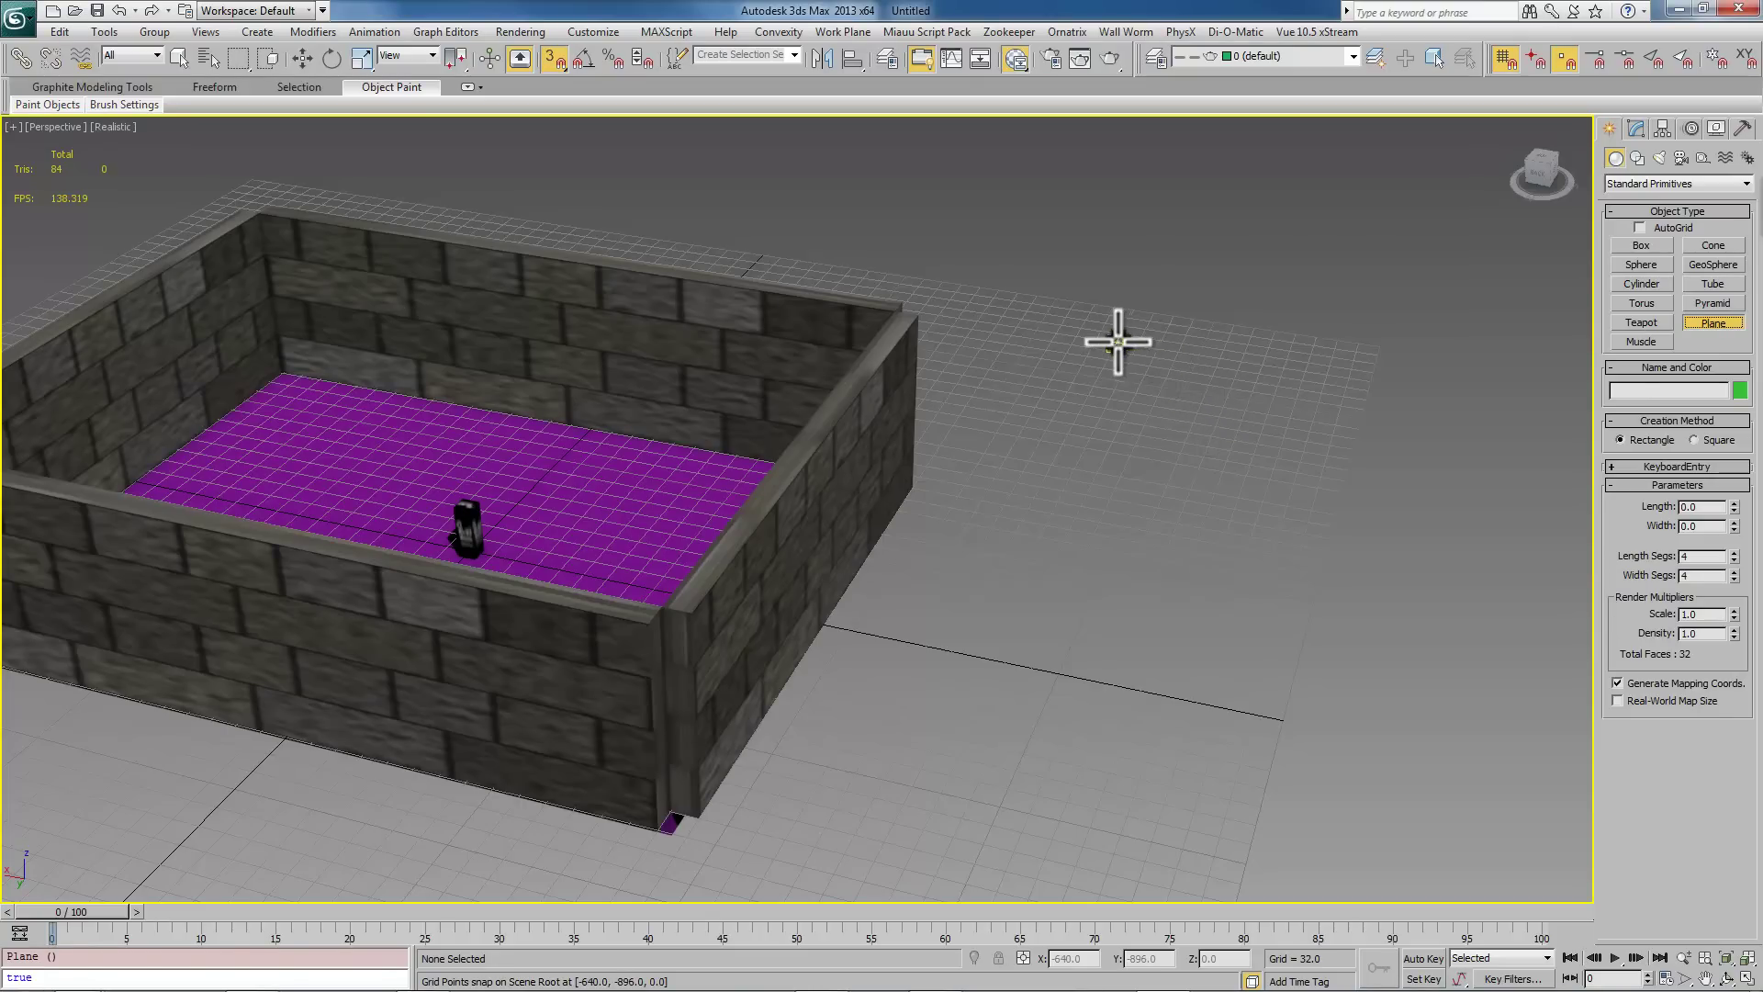
drag(1117, 342, 1368, 641)
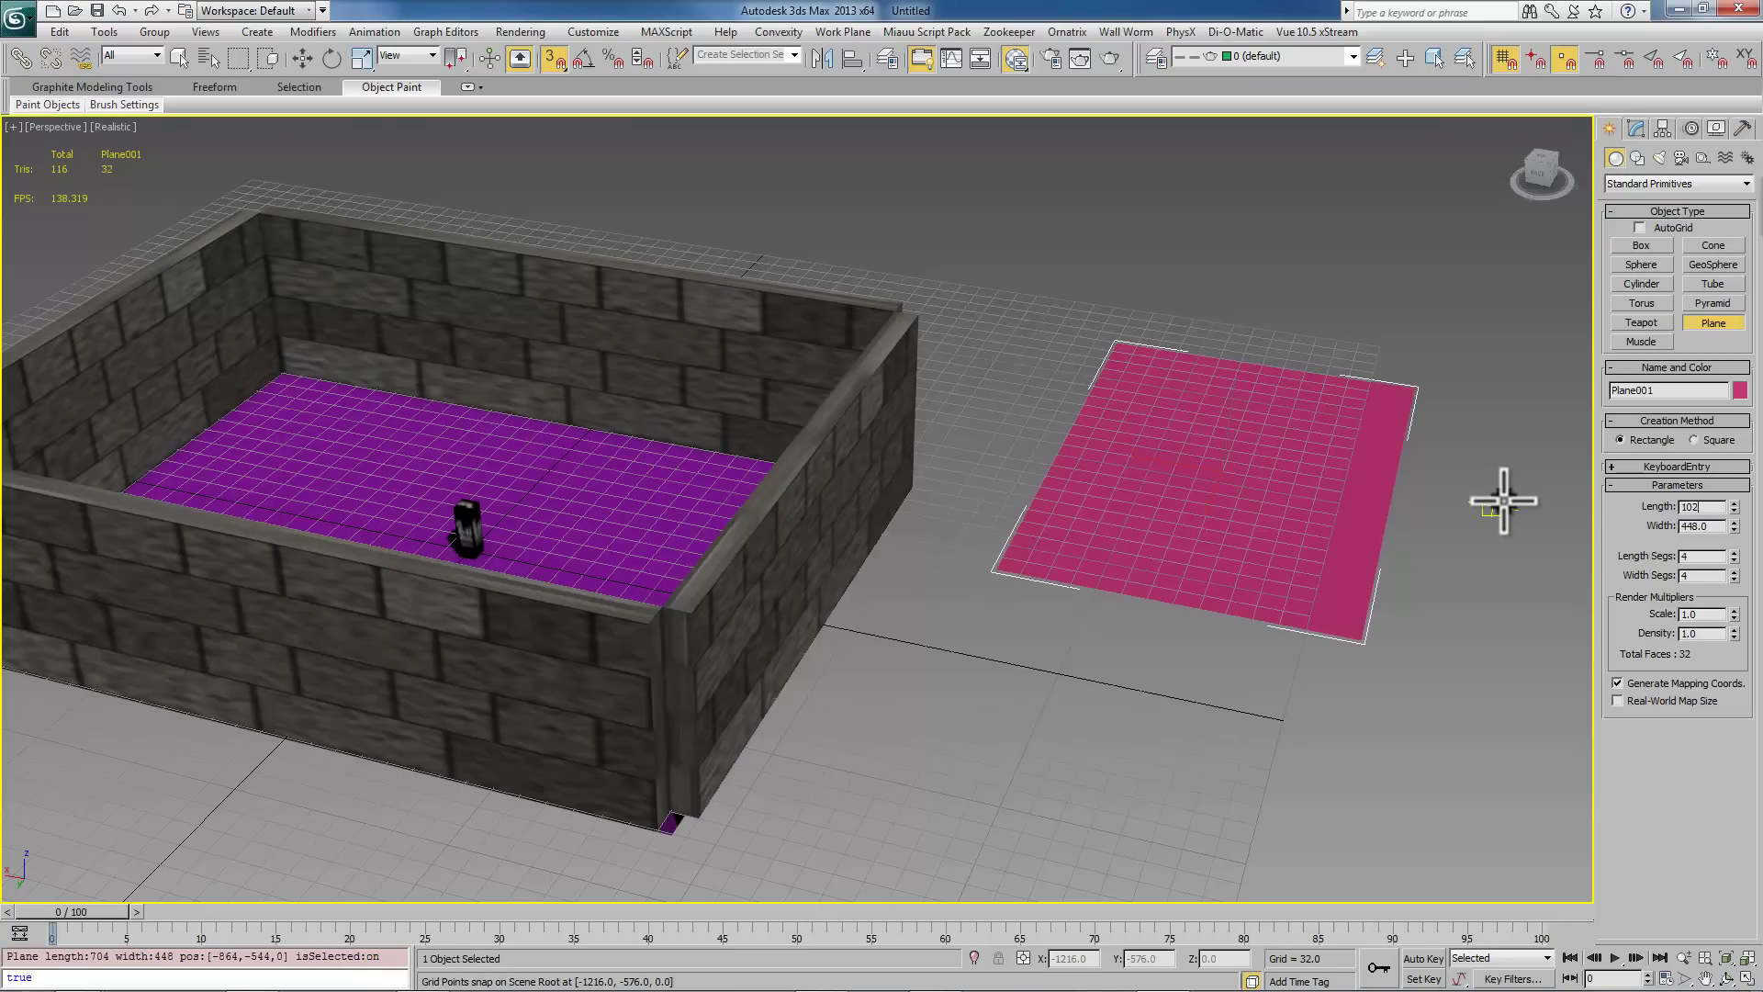
key(Tab)
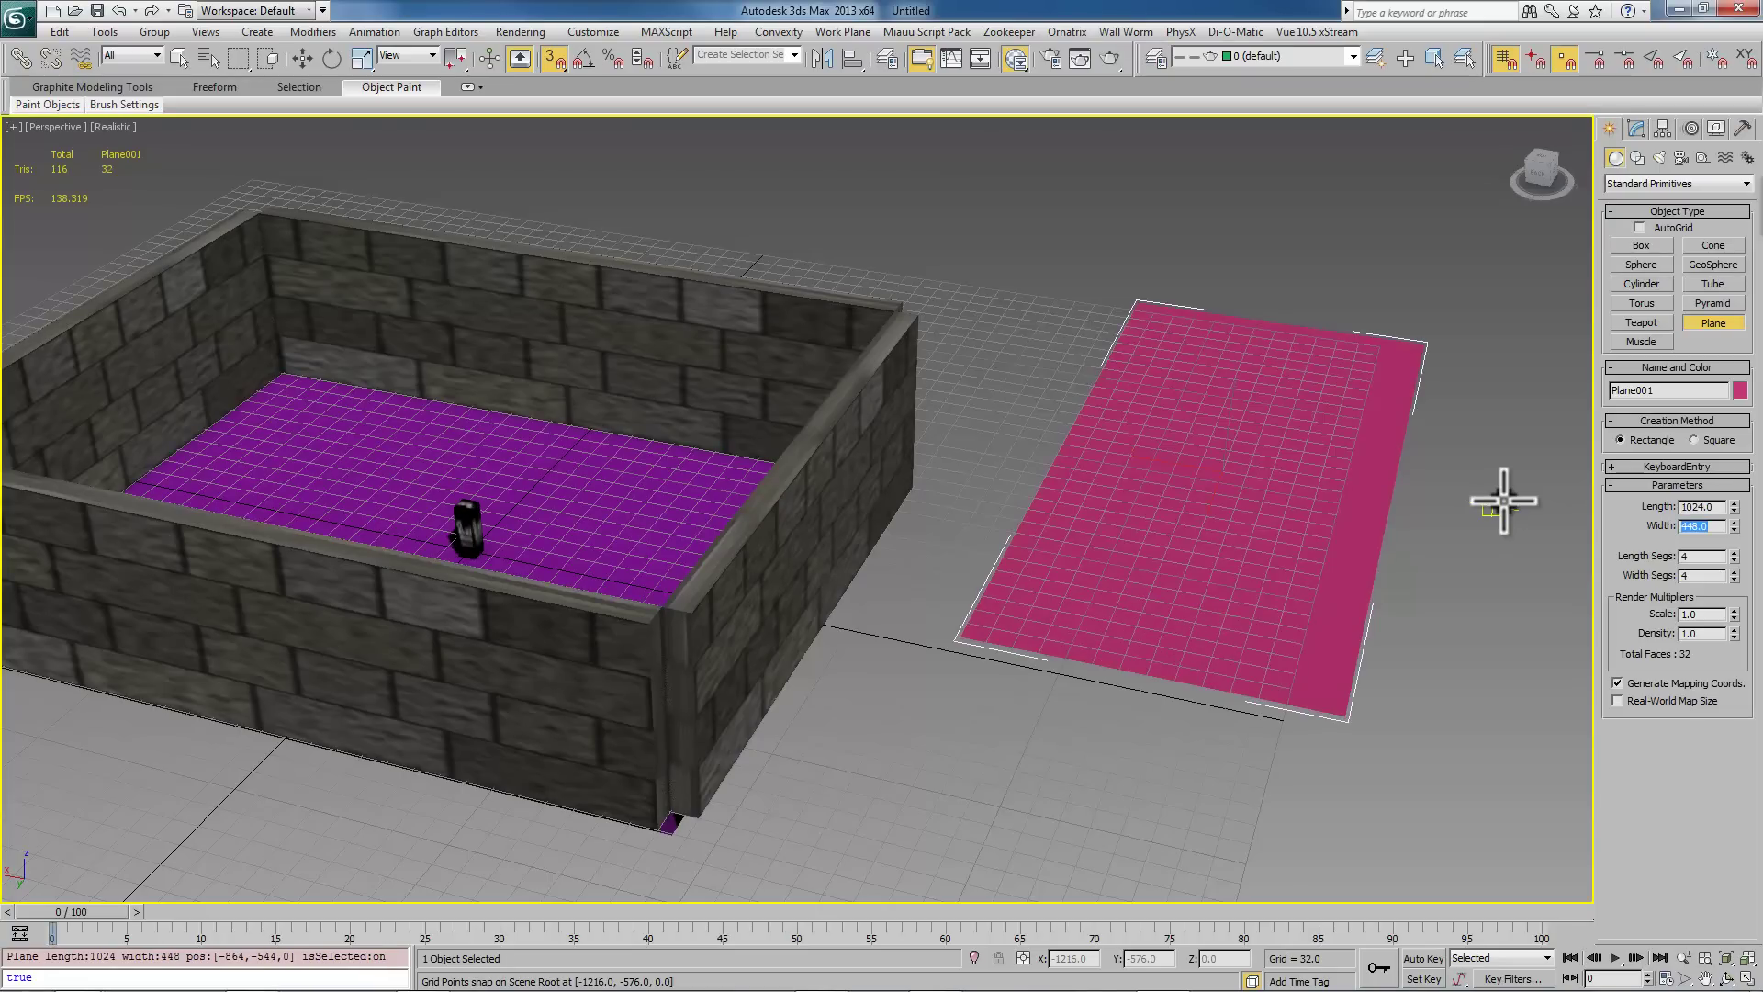
text(1024)
key(Tab)
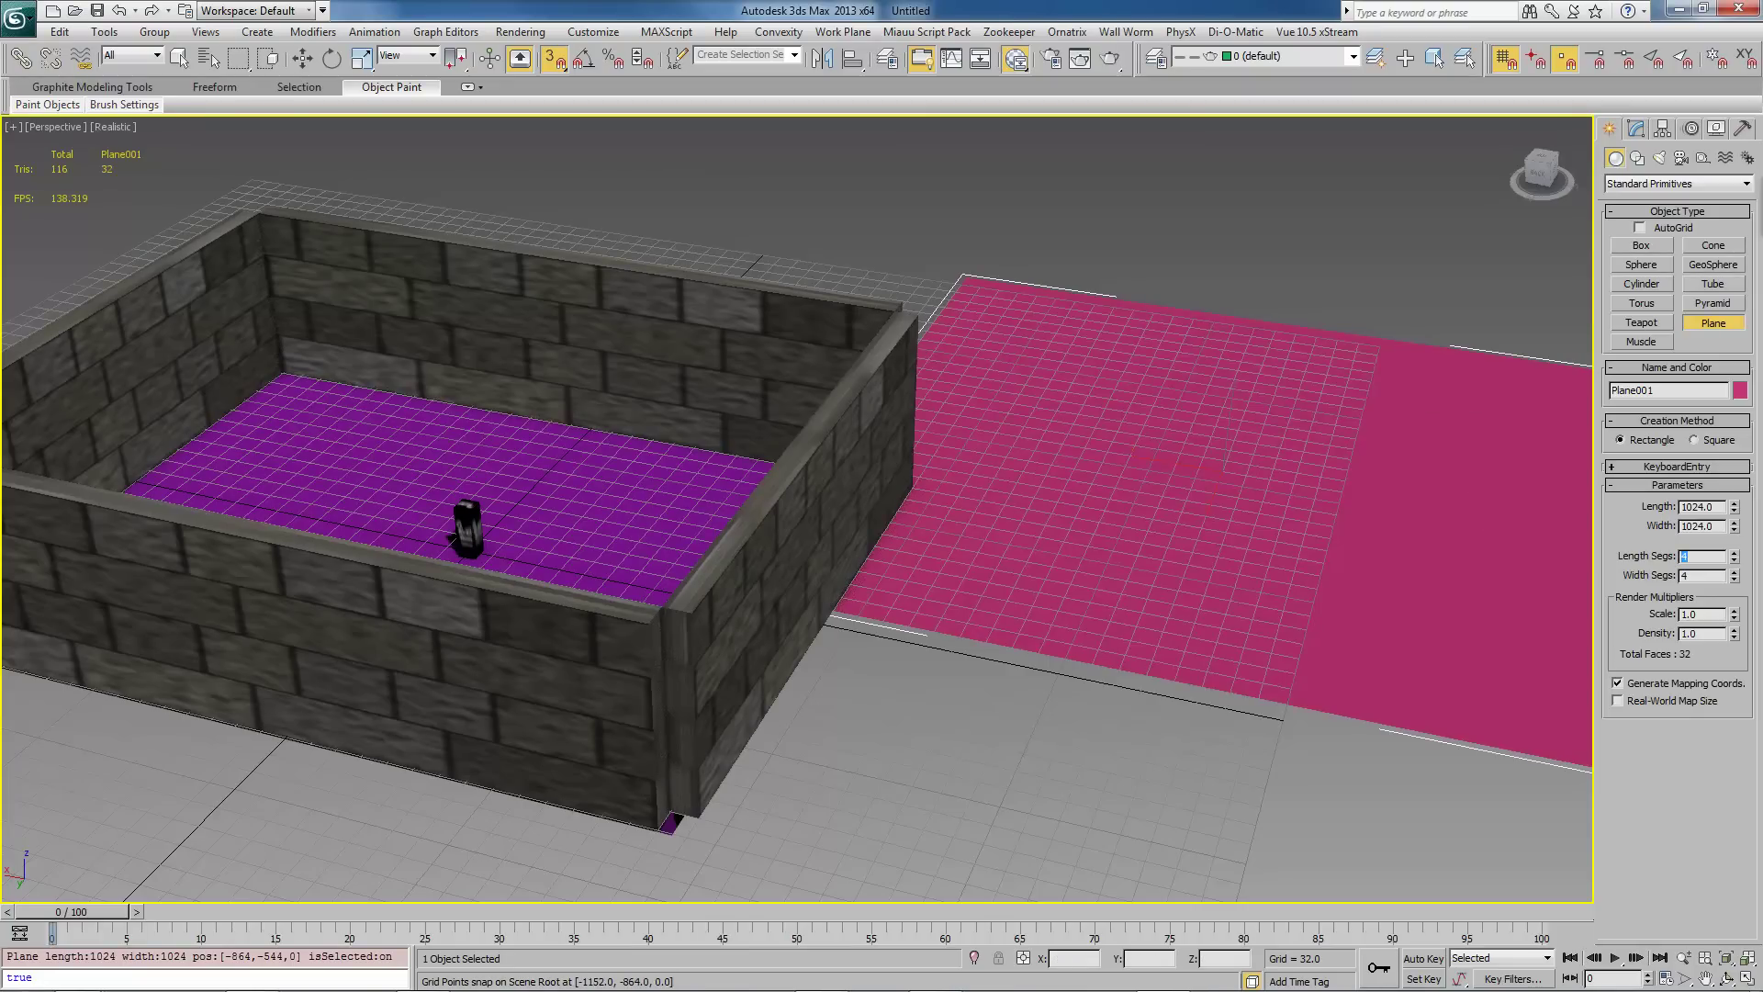
drag(1758, 657, 1430, 518)
Step: Assign Material #38 from the Slate editor to Plane001
key(m)
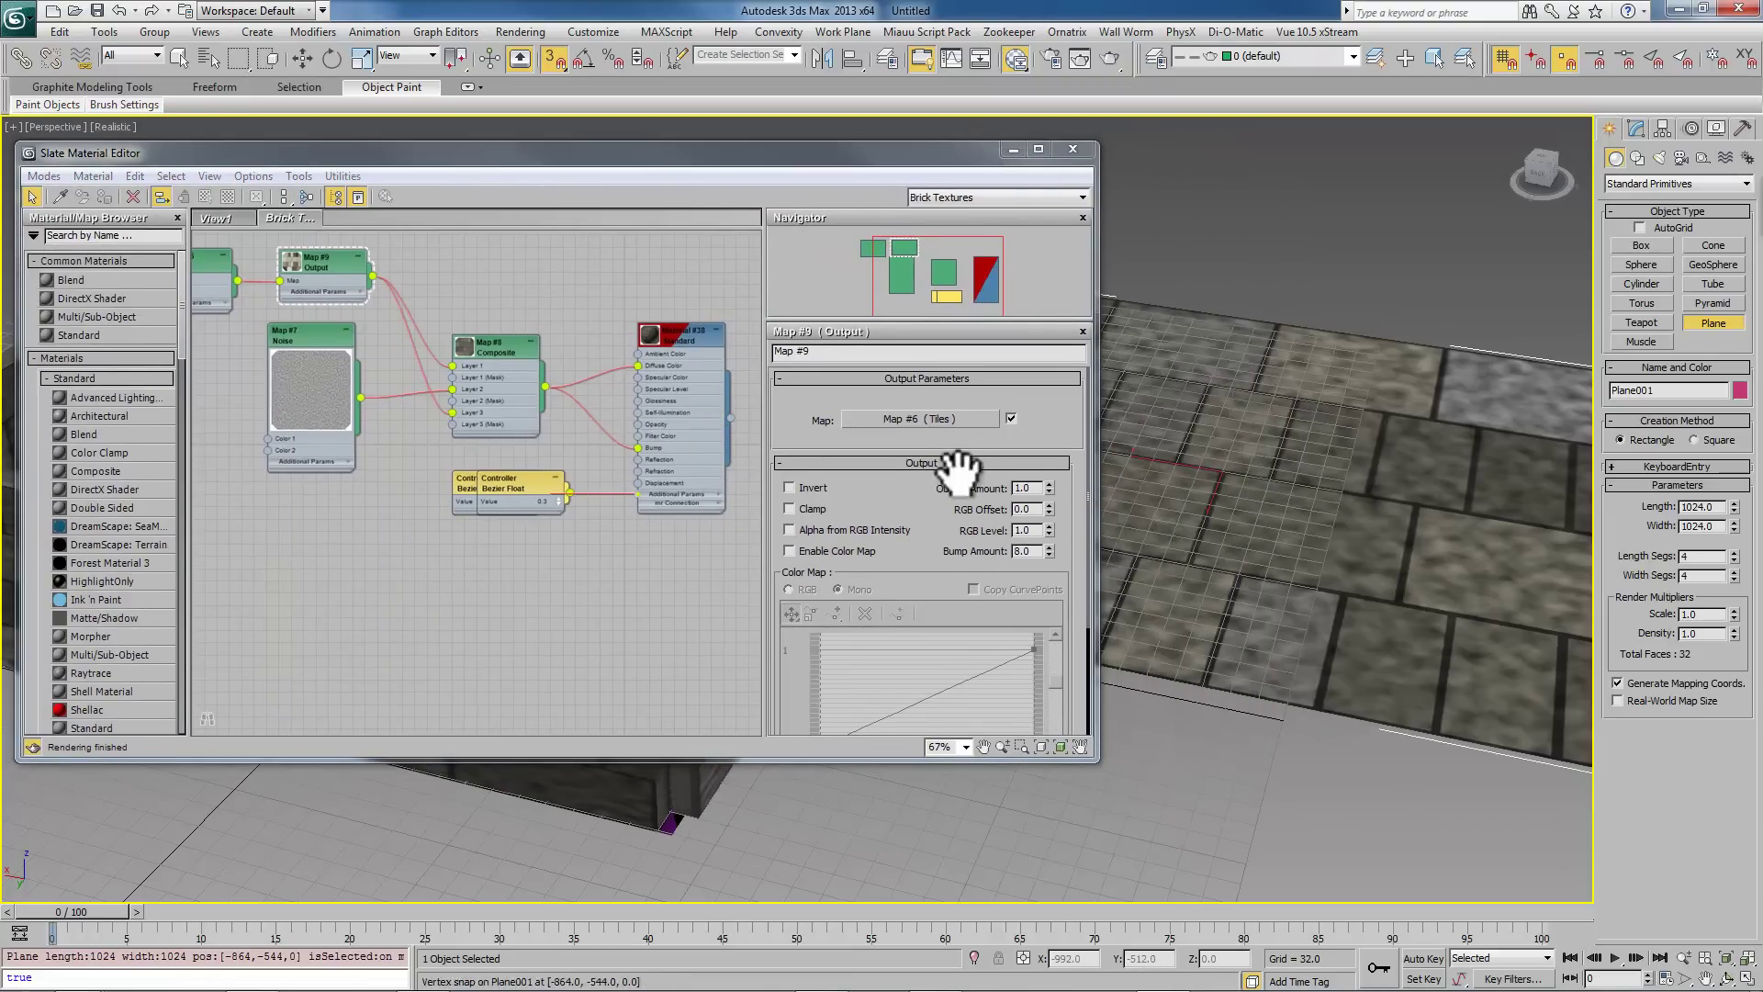
drag(730, 417, 1350, 474)
click(1016, 149)
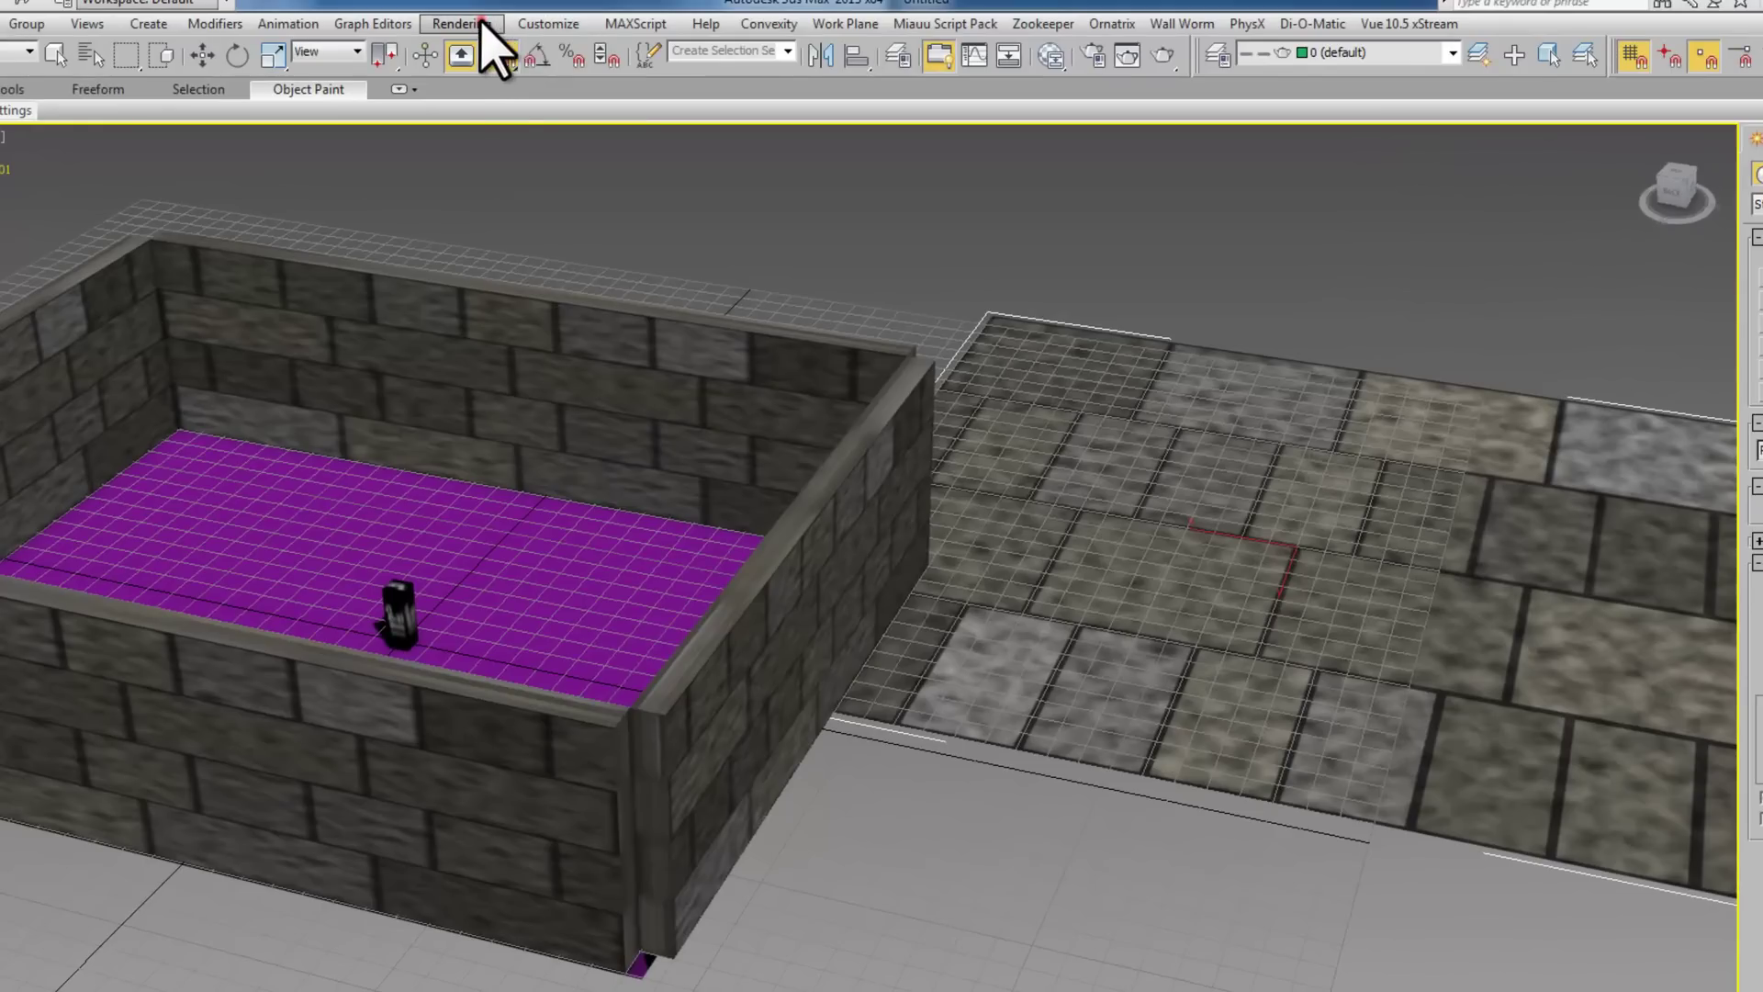
Step: In Render To Texture, add a DiffuseMap element at 1024x1024
click(528, 29)
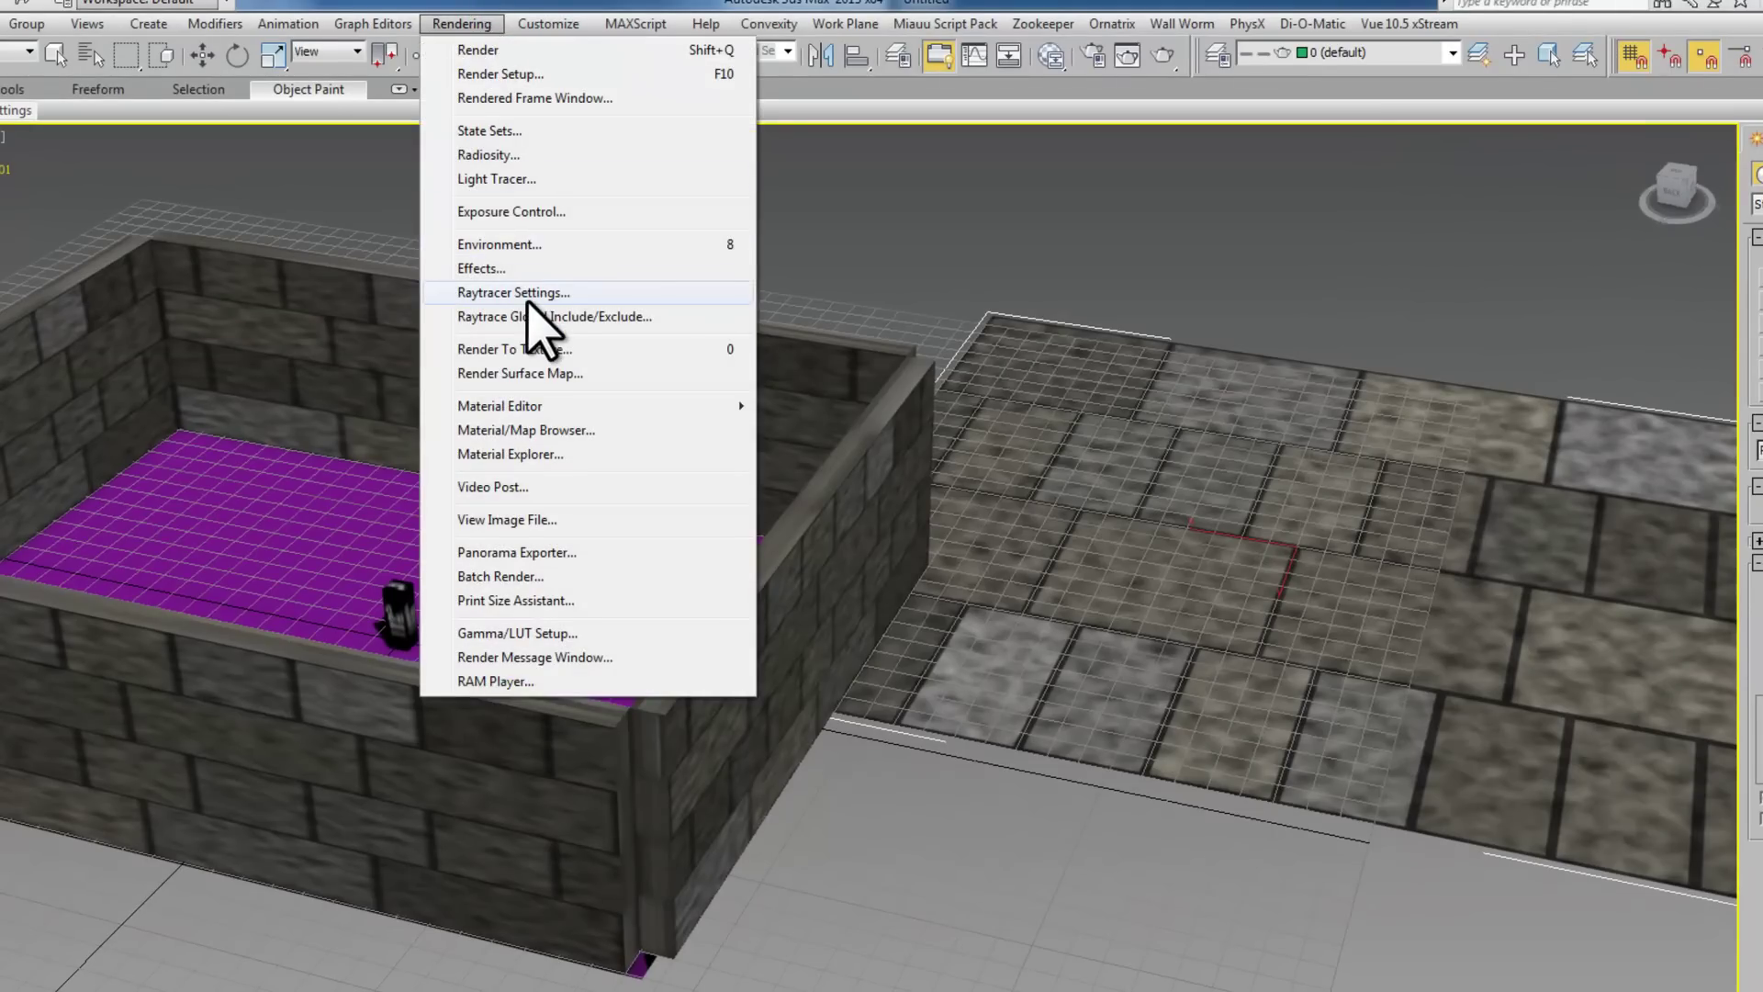
click(524, 349)
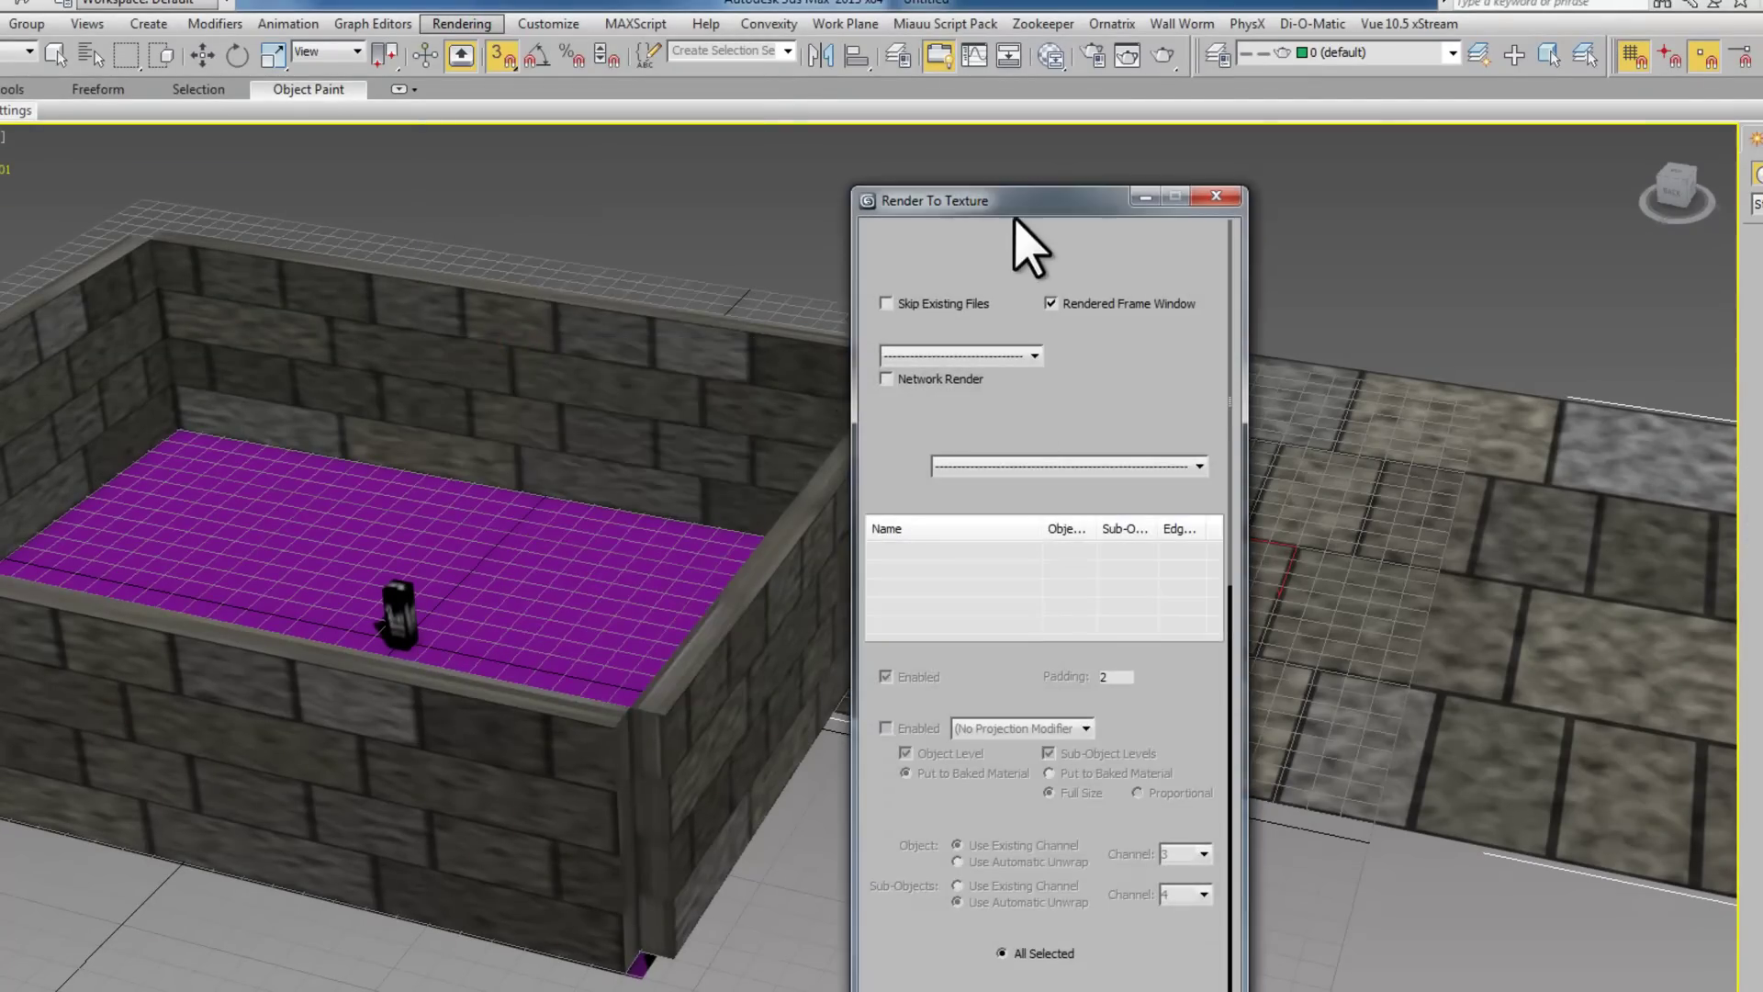
drag(1015, 199, 490, 117)
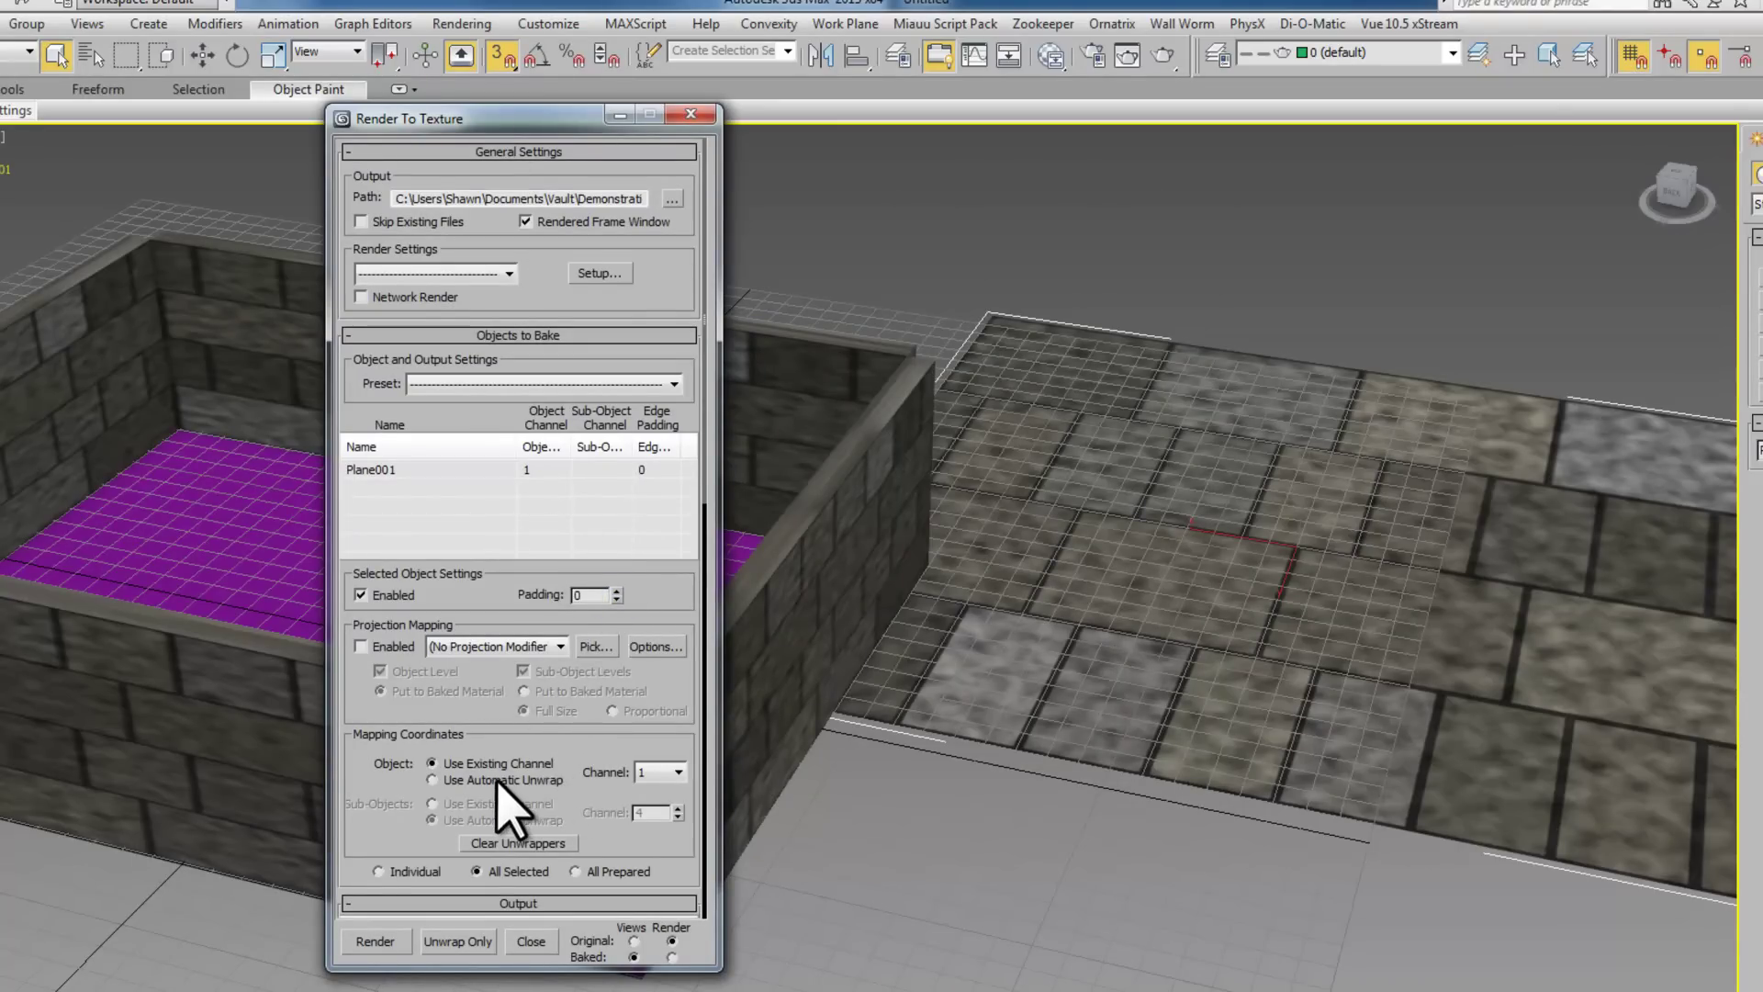
drag(484, 787, 488, 398)
click(437, 685)
double_click(829, 523)
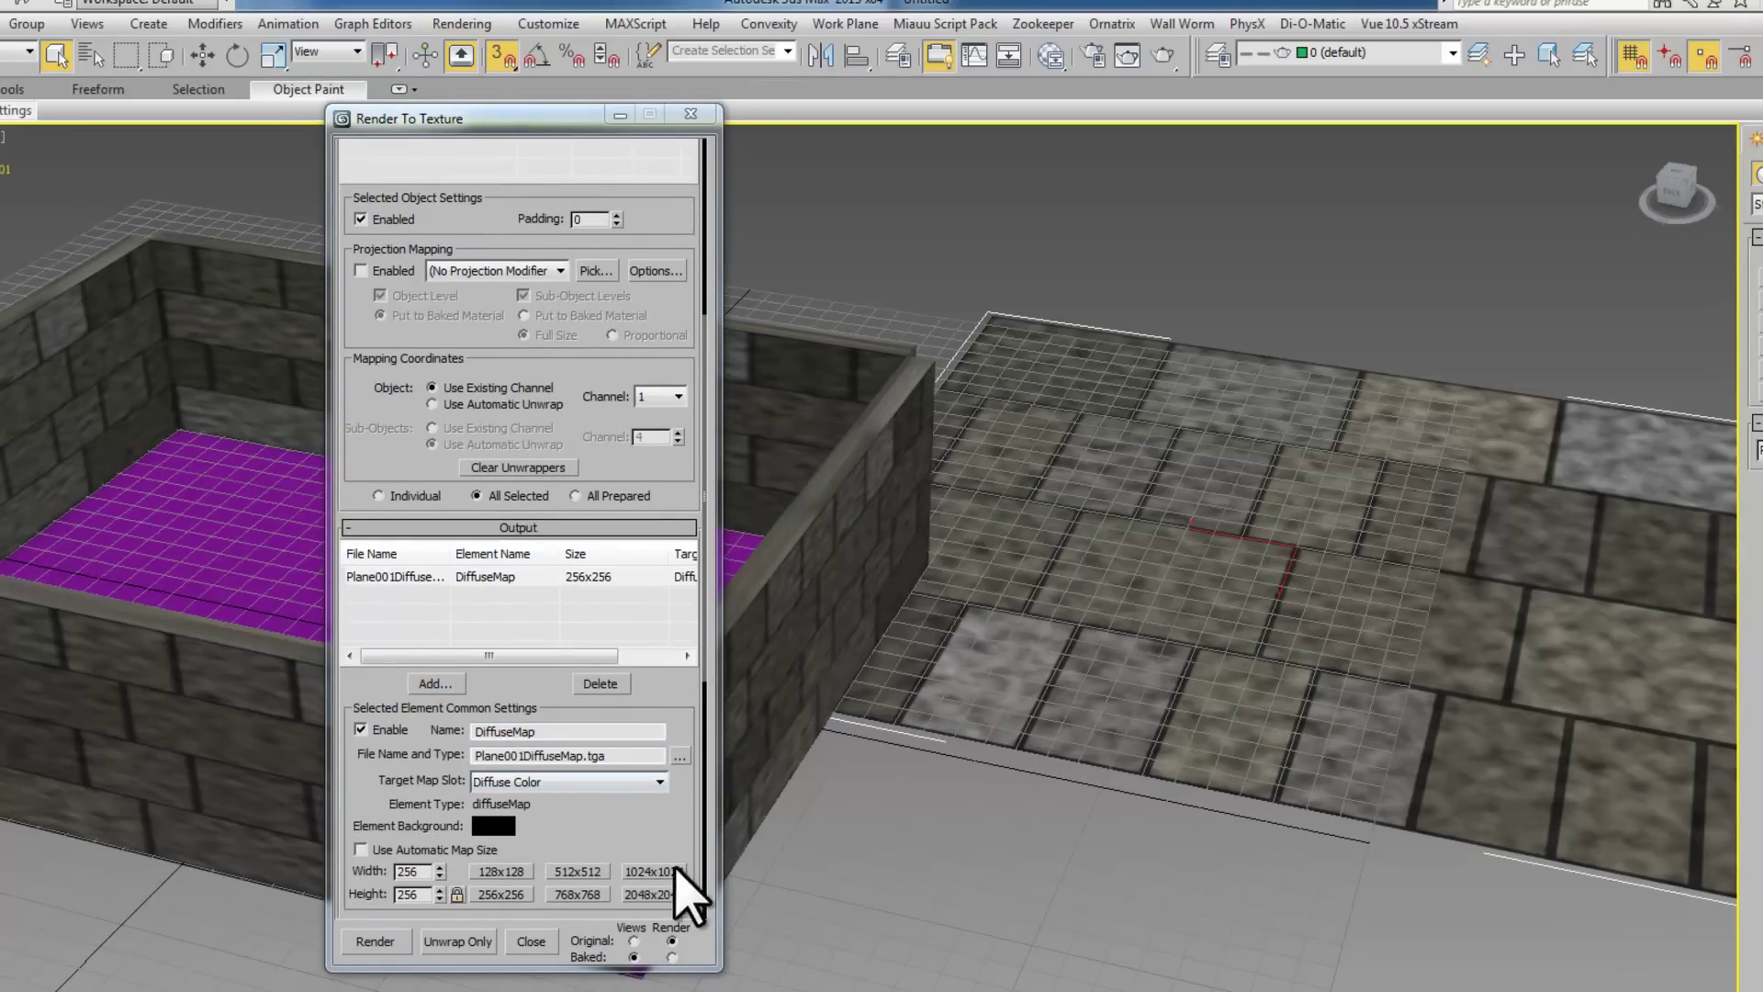
click(654, 871)
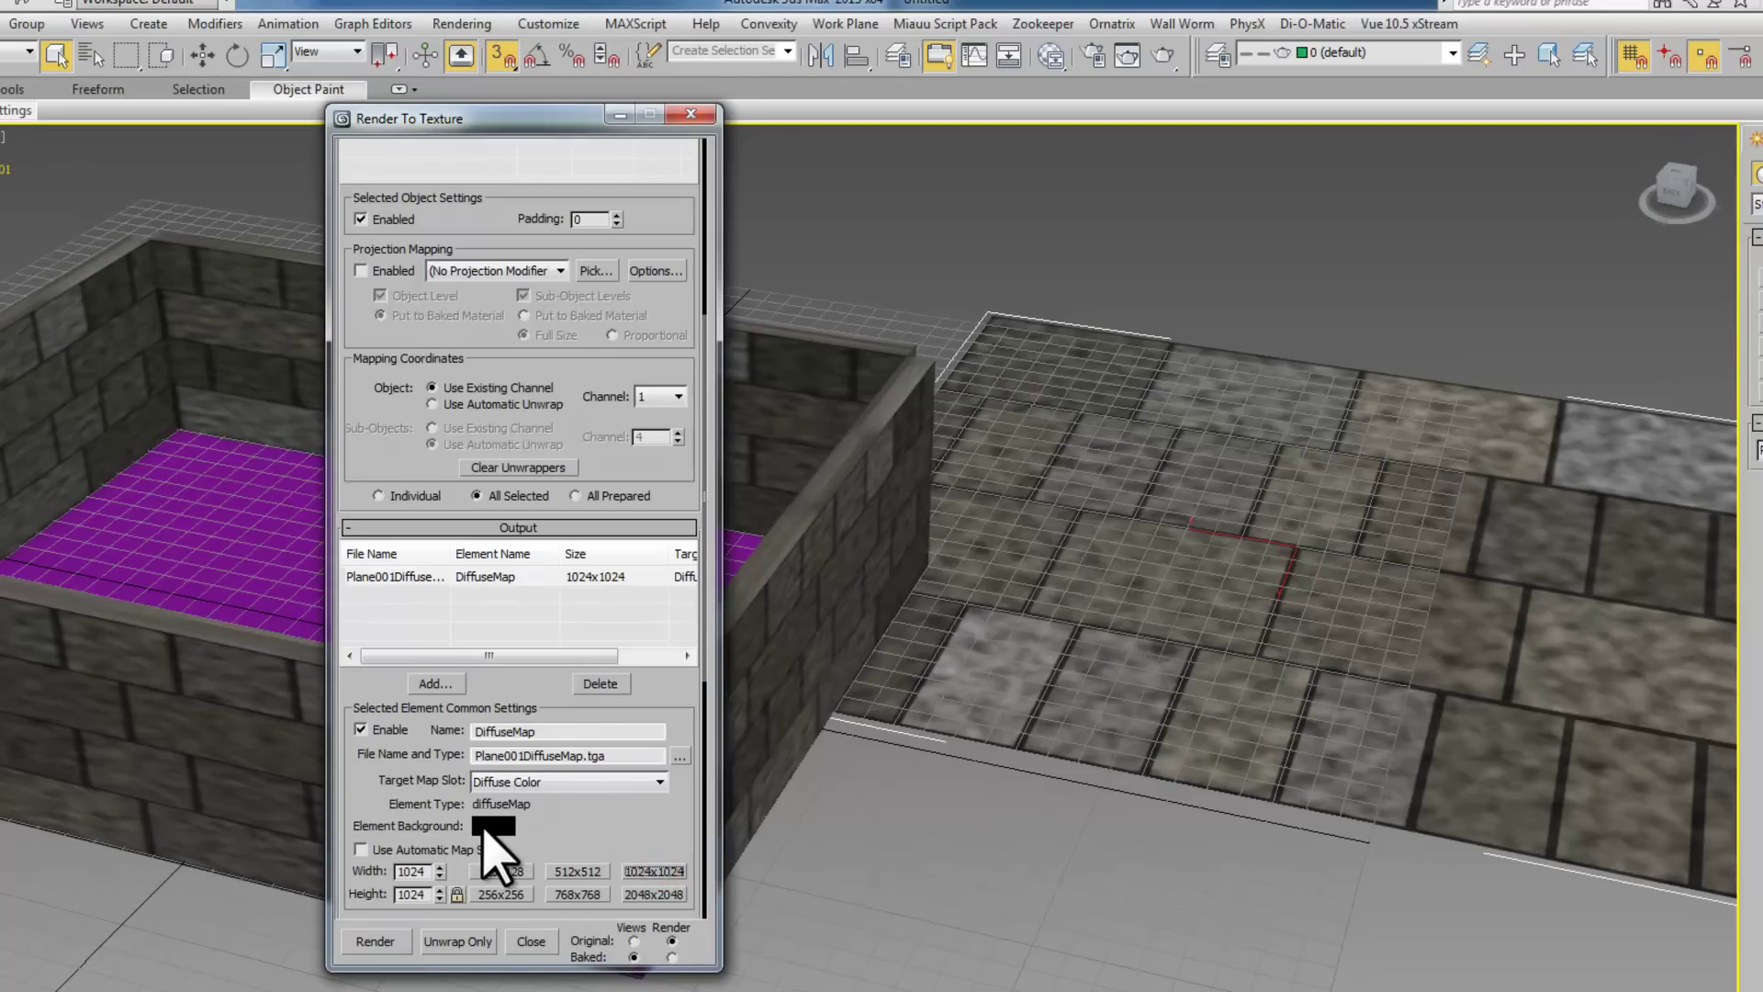
drag(590, 716, 598, 630)
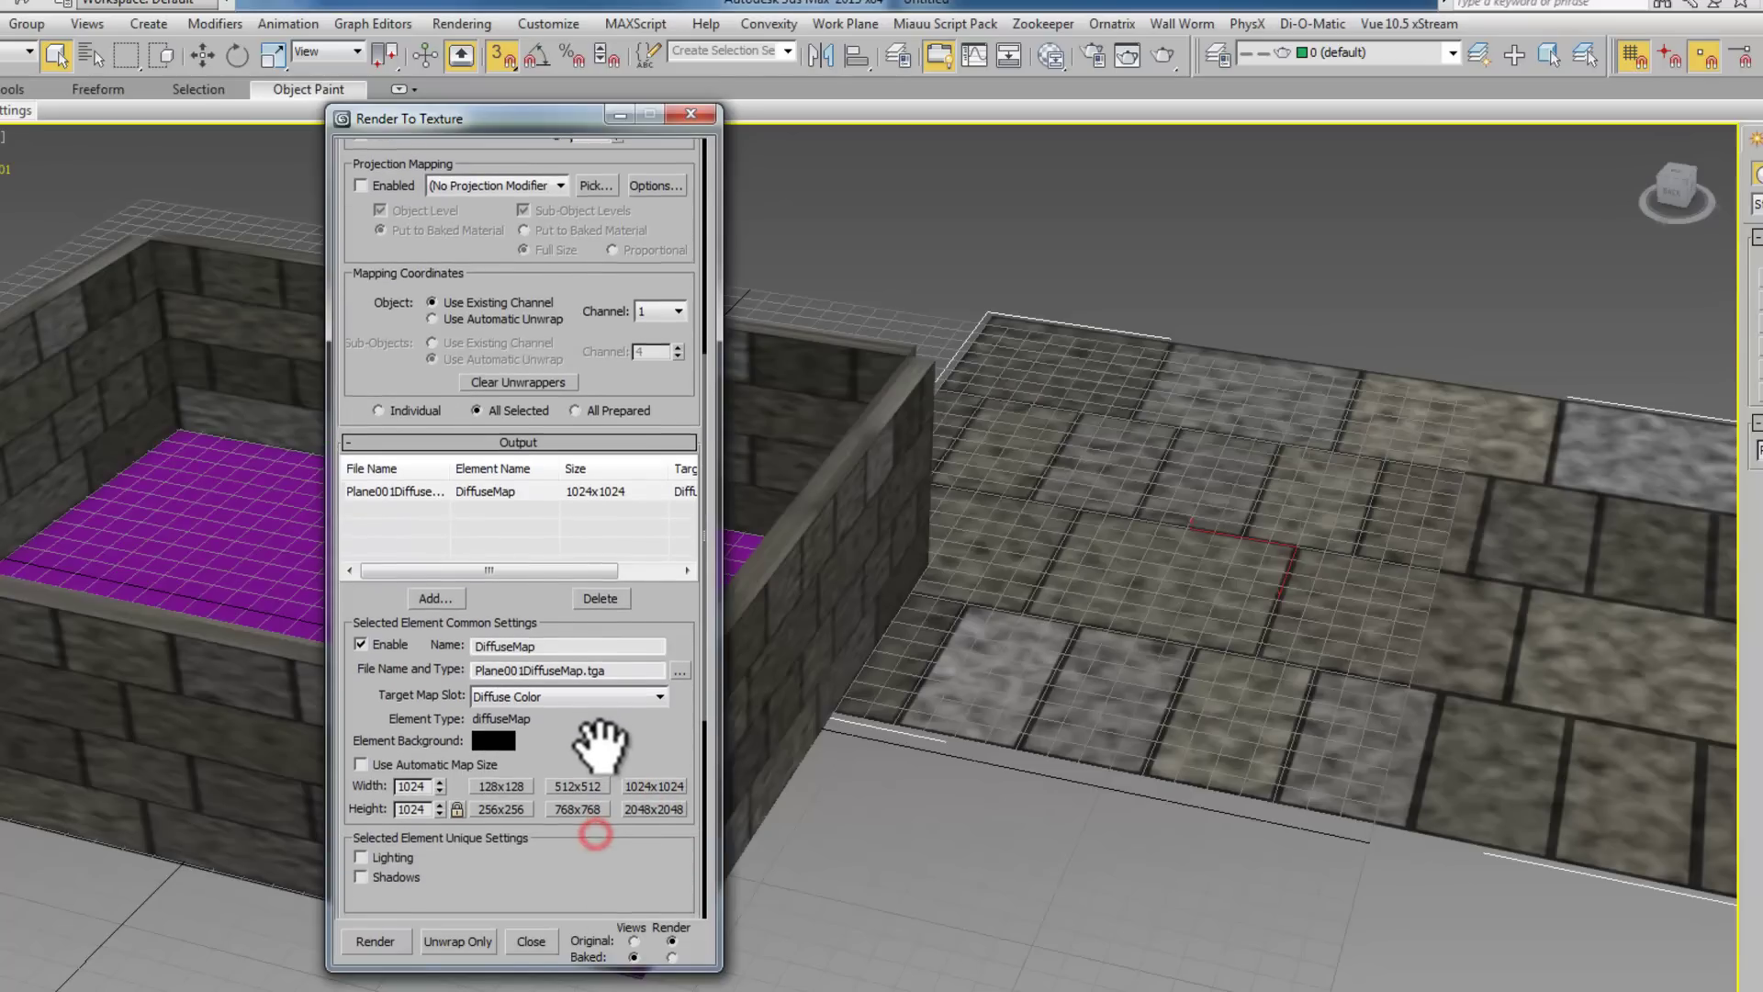
Step: Add a 1024x1024 NormalsMap element with output into Normal Bump
click(435, 597)
click(832, 563)
double_click(833, 564)
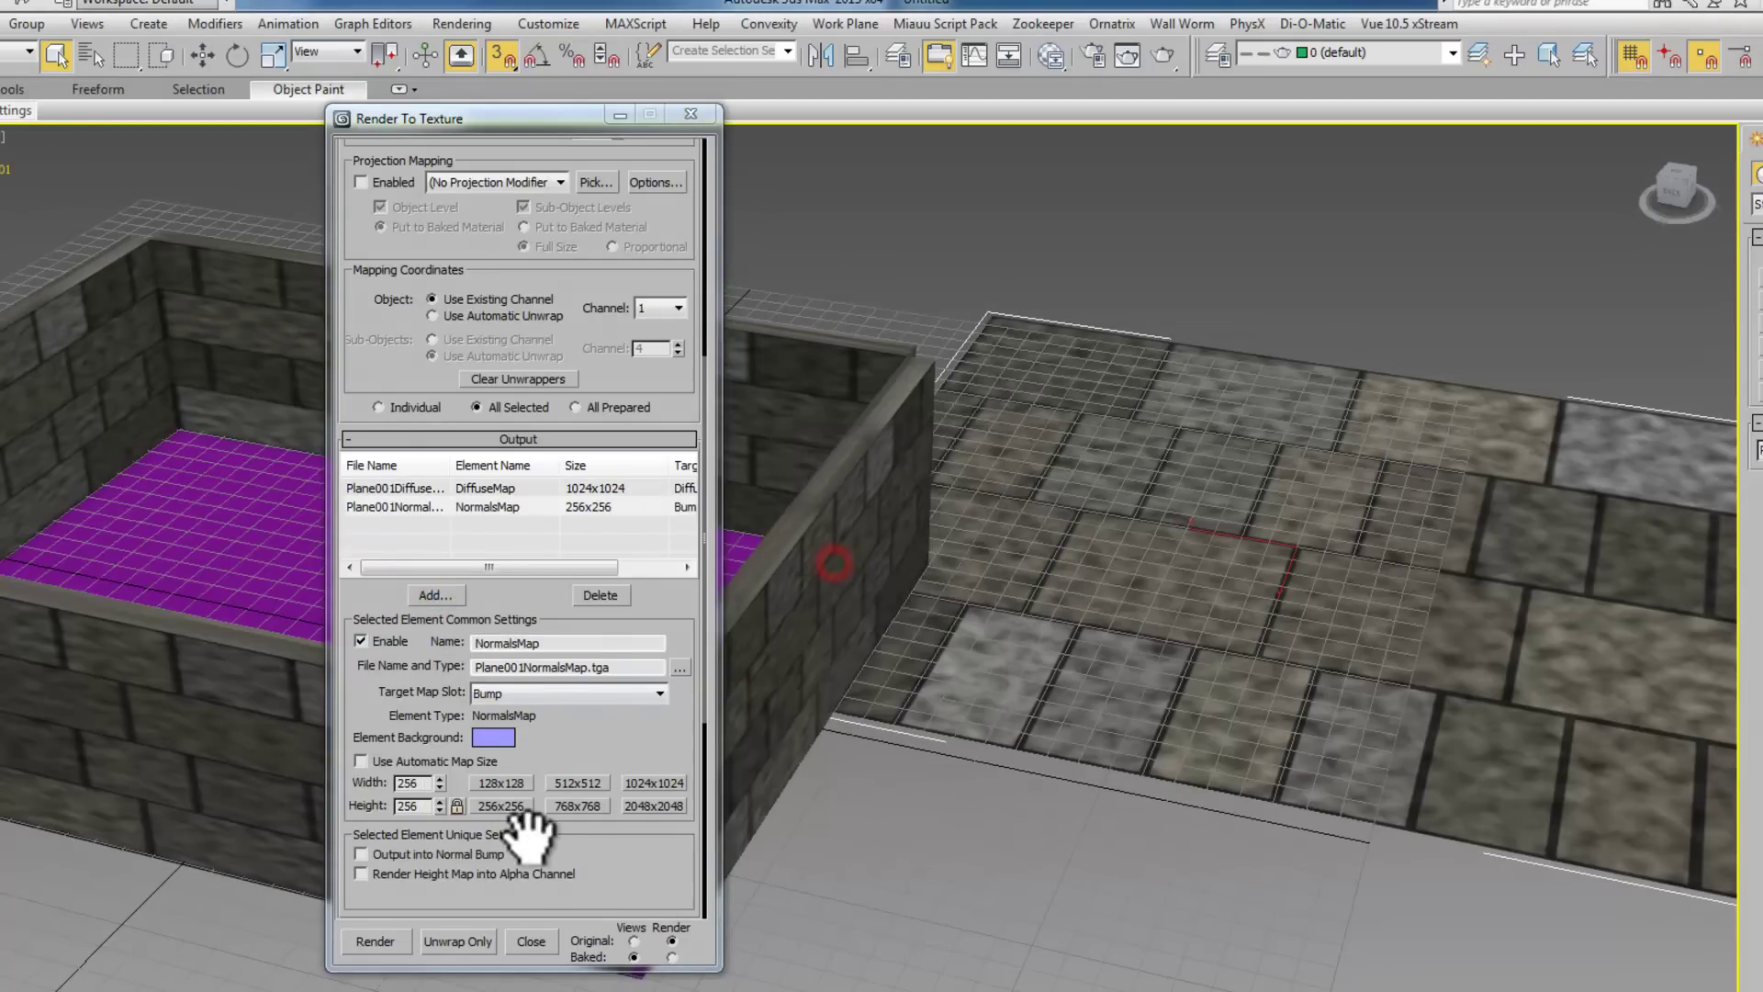
click(654, 783)
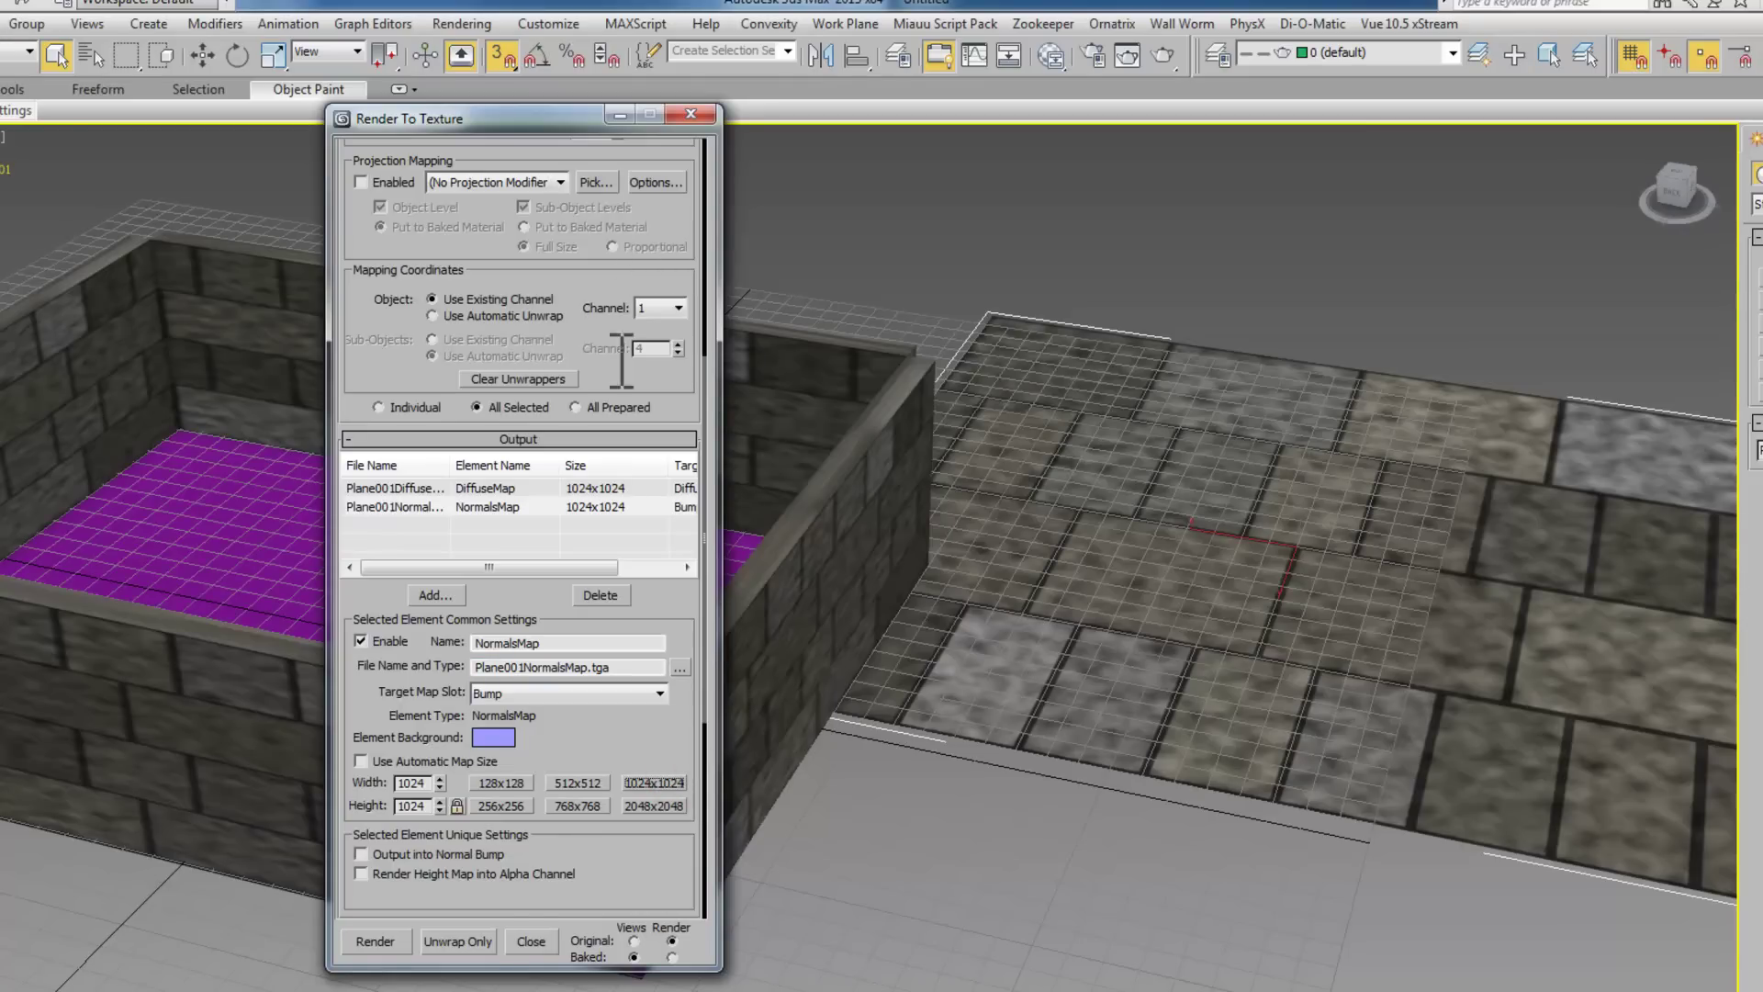
click(361, 853)
Step: Bake the texture maps, overwriting the existing files
drag(463, 879, 456, 425)
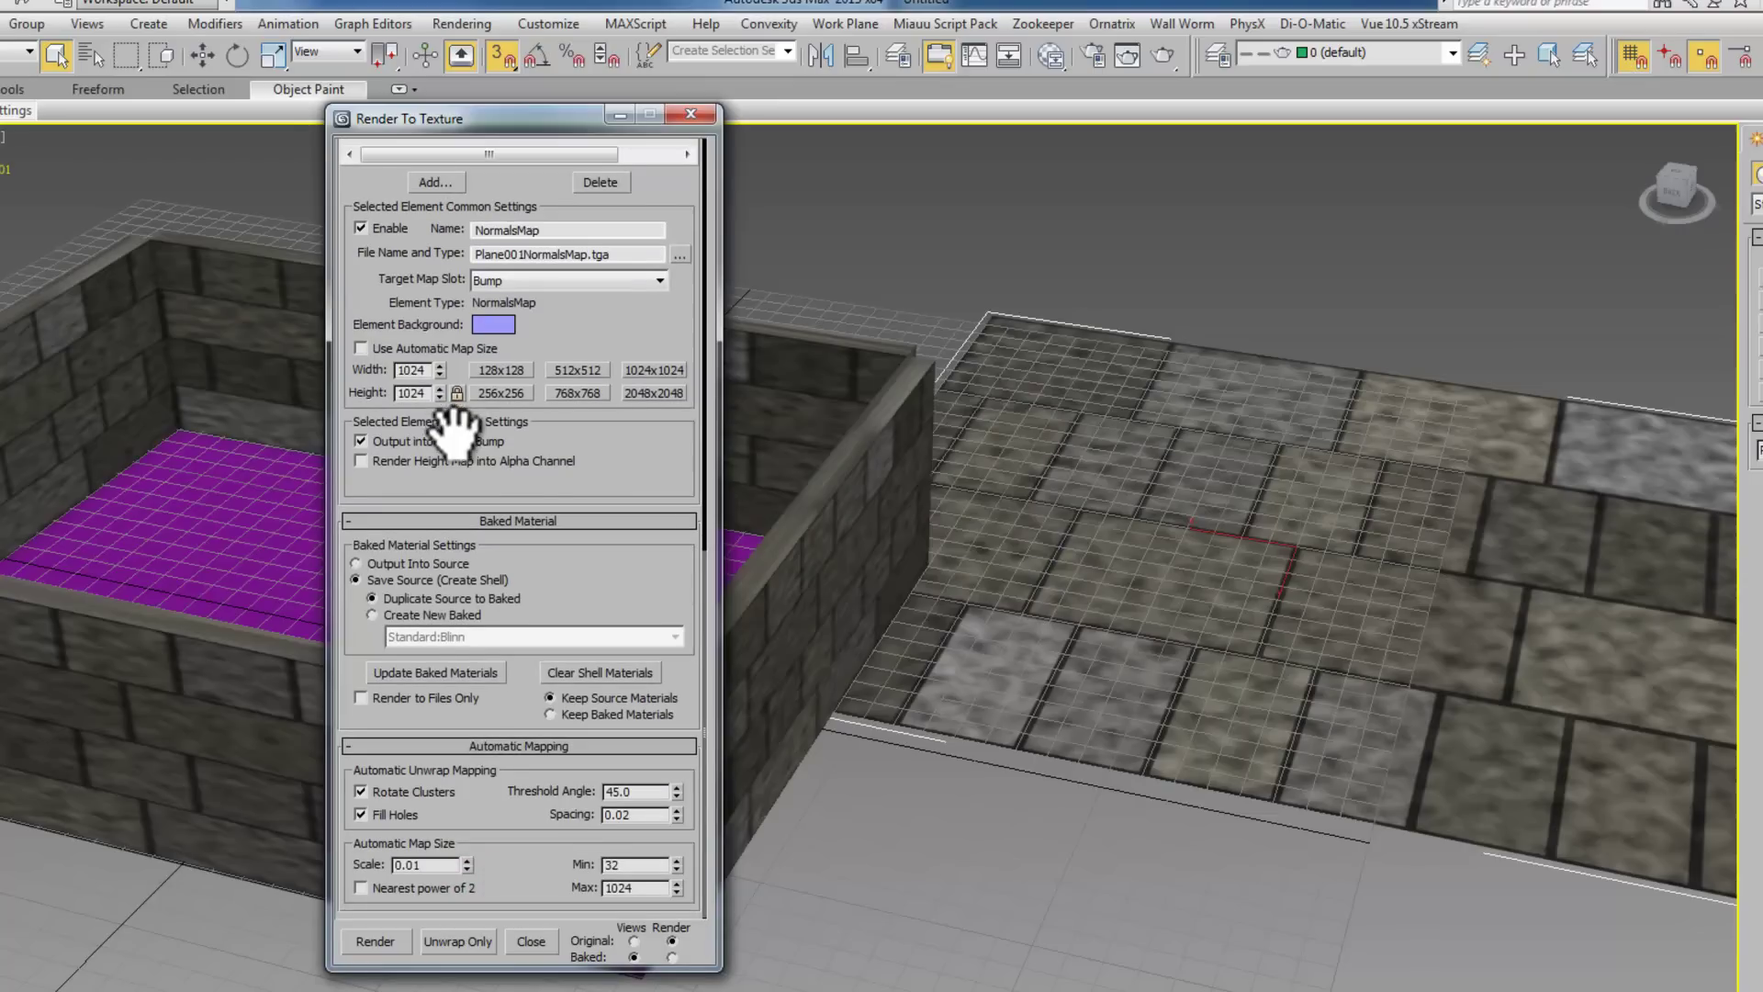
click(377, 941)
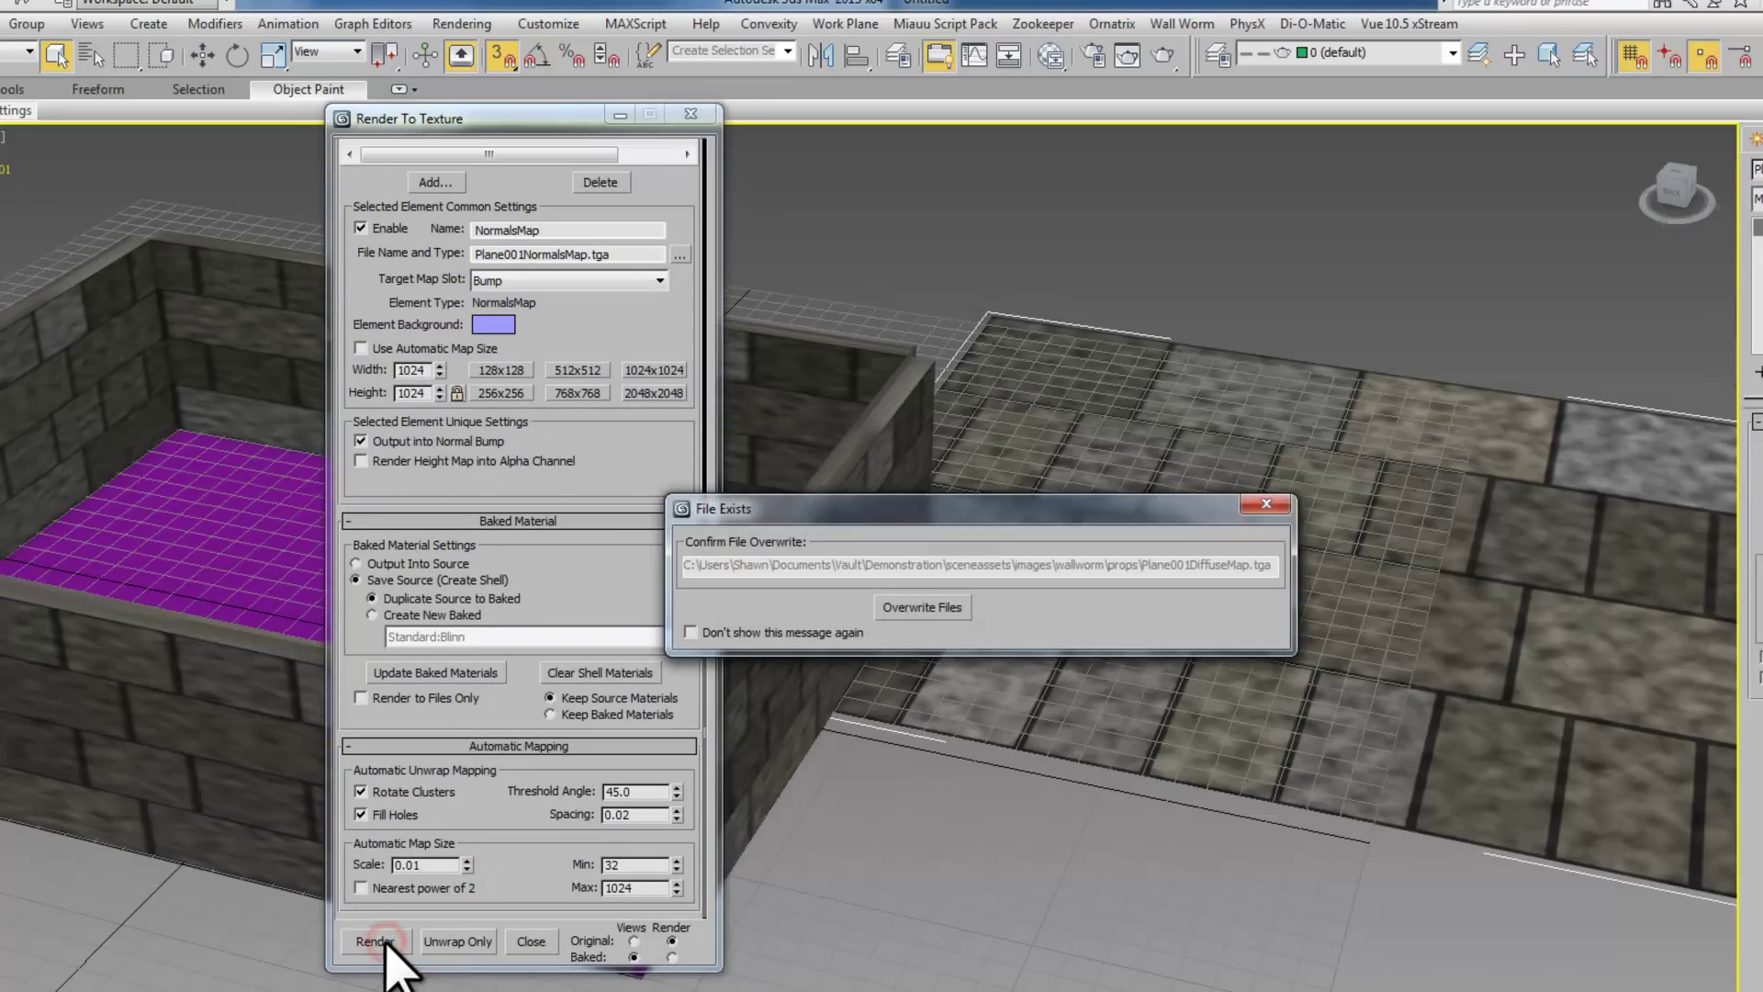
click(725, 634)
click(923, 610)
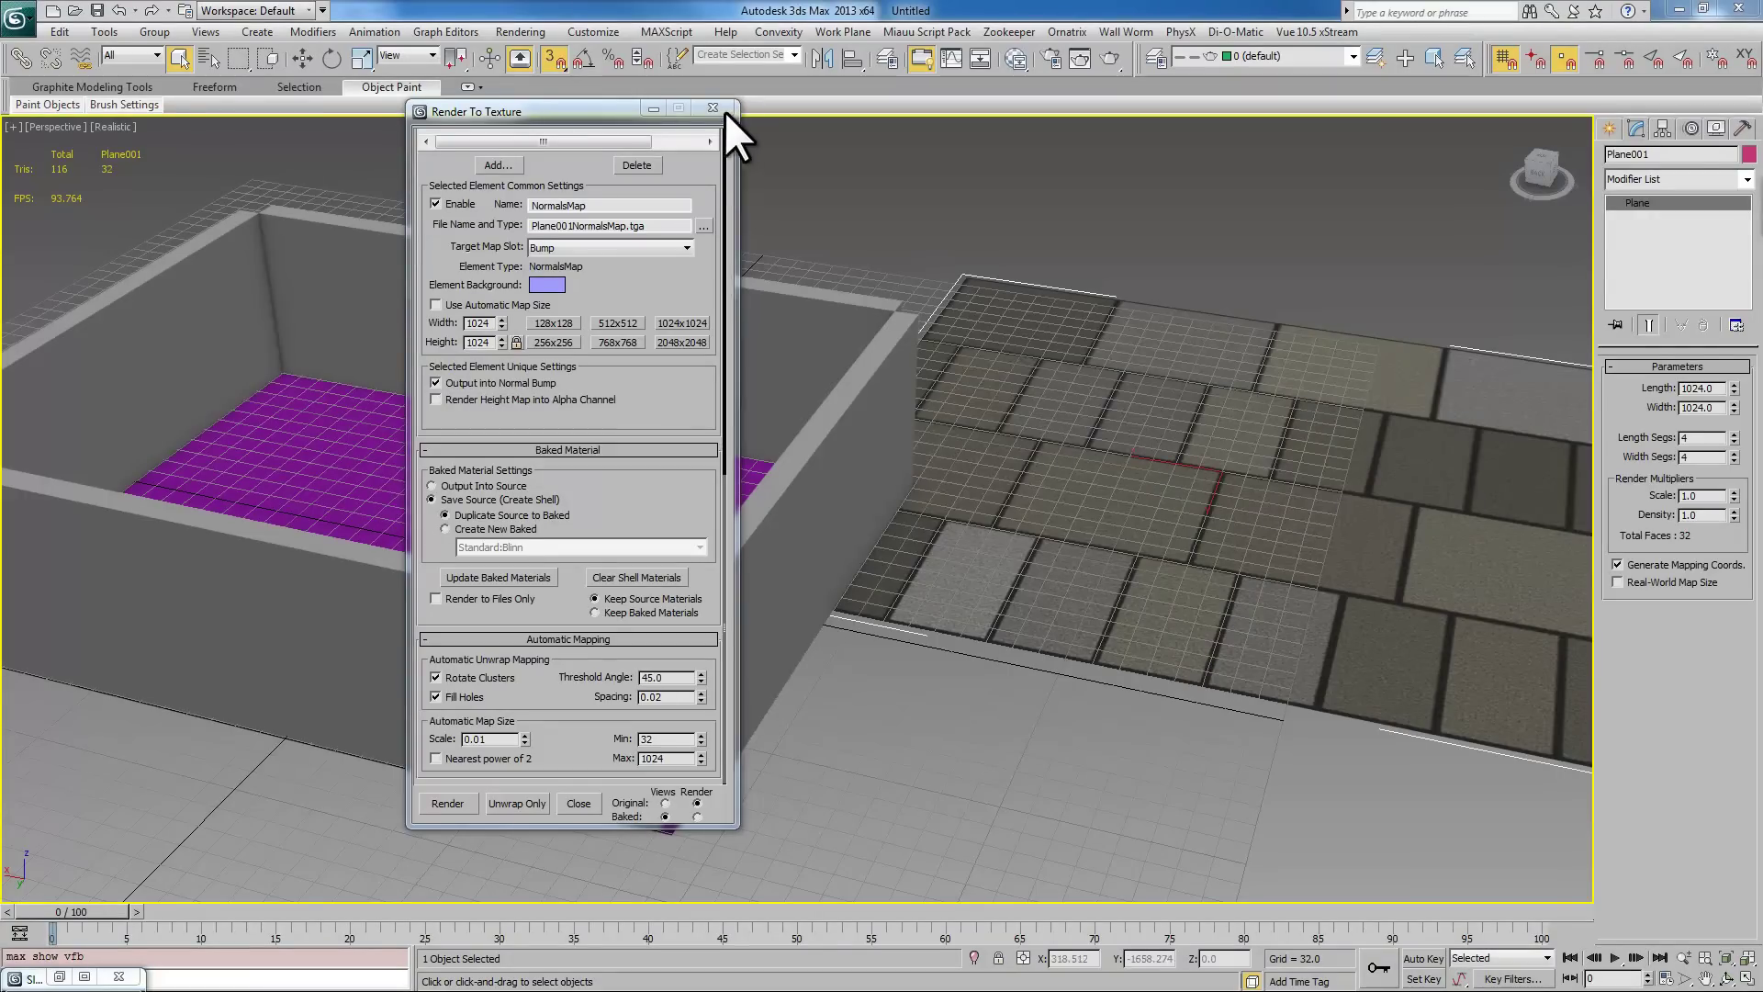
Step: Close Render To Texture and open the Slate Material Editor on the bitmap and Normal Bump nodes
click(713, 108)
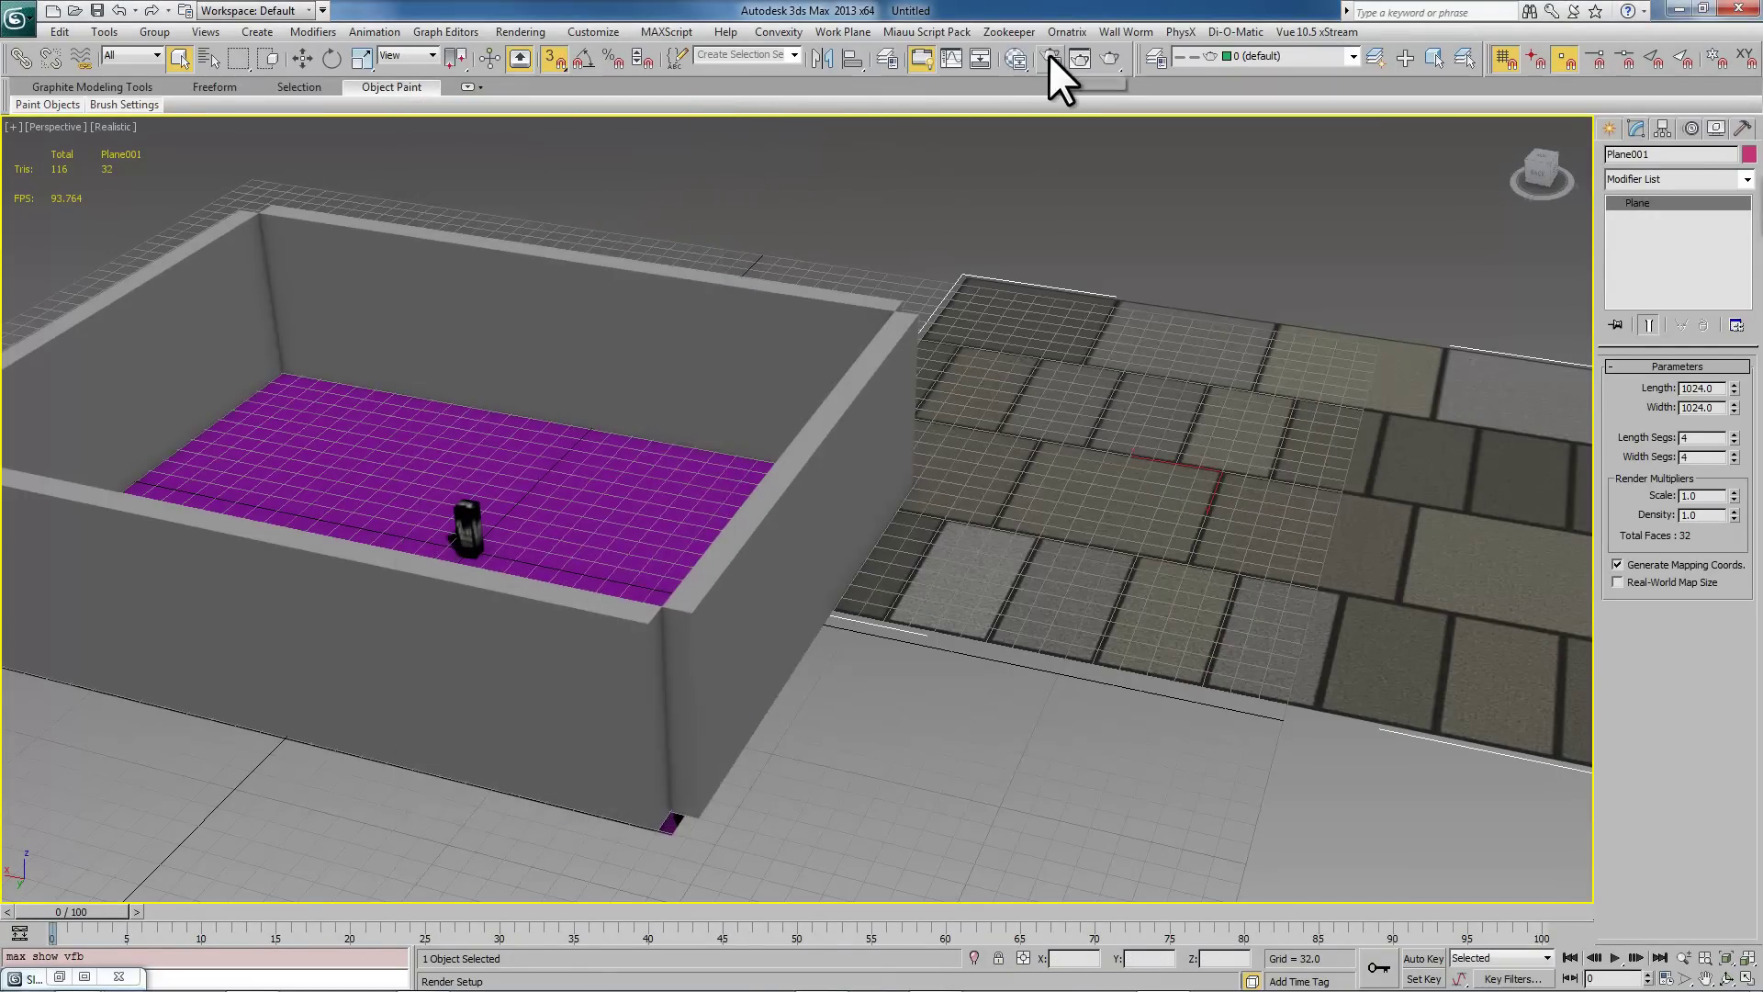
click(1008, 55)
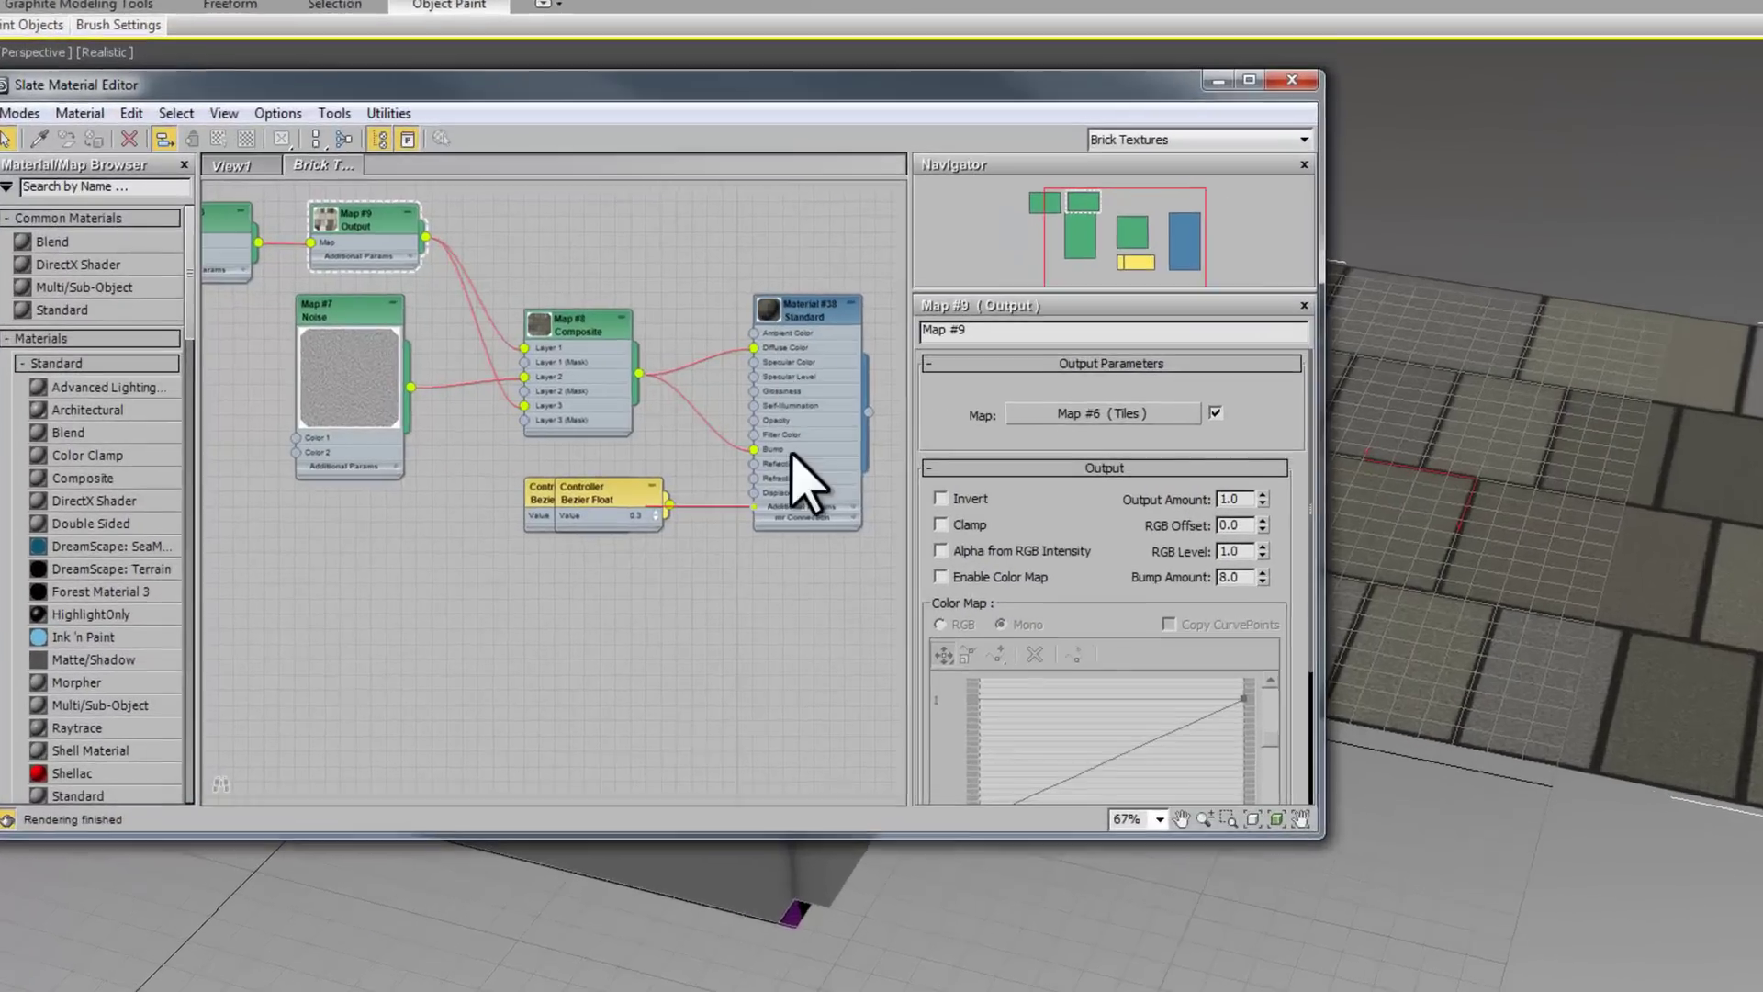
middle_drag(792, 451, 395, 438)
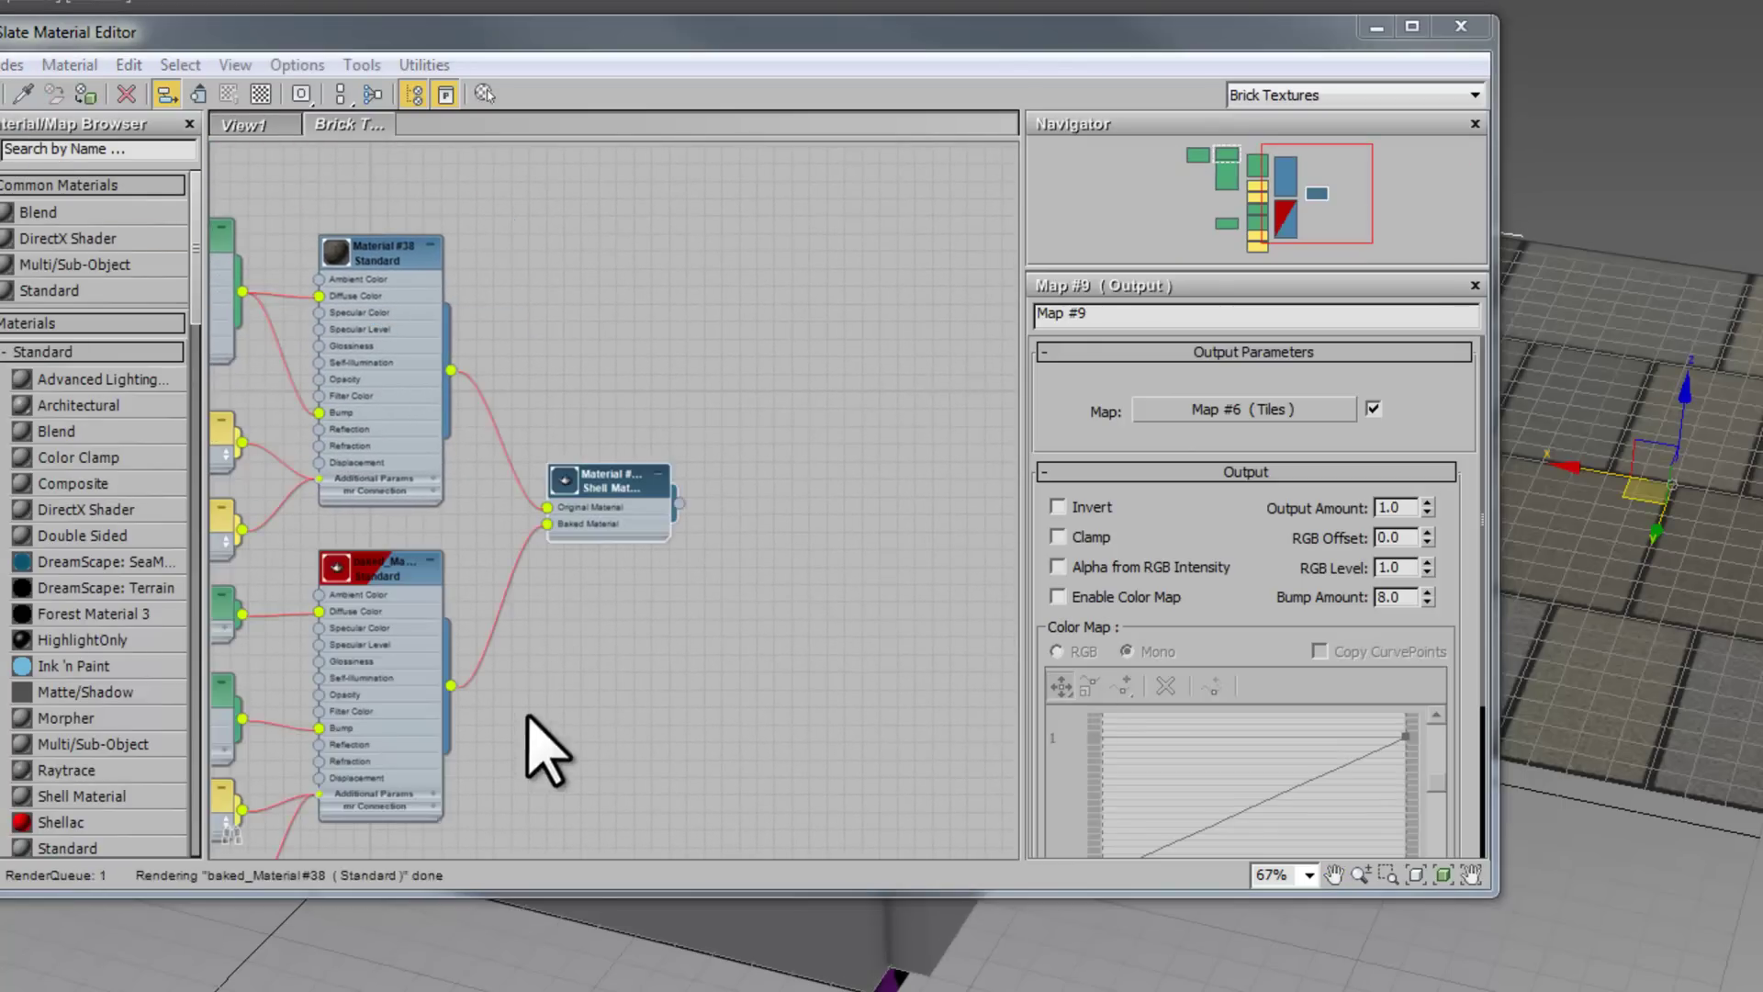
middle_drag(528, 721, 807, 500)
middle_drag(576, 541, 807, 511)
scroll(688, 570, up, 5)
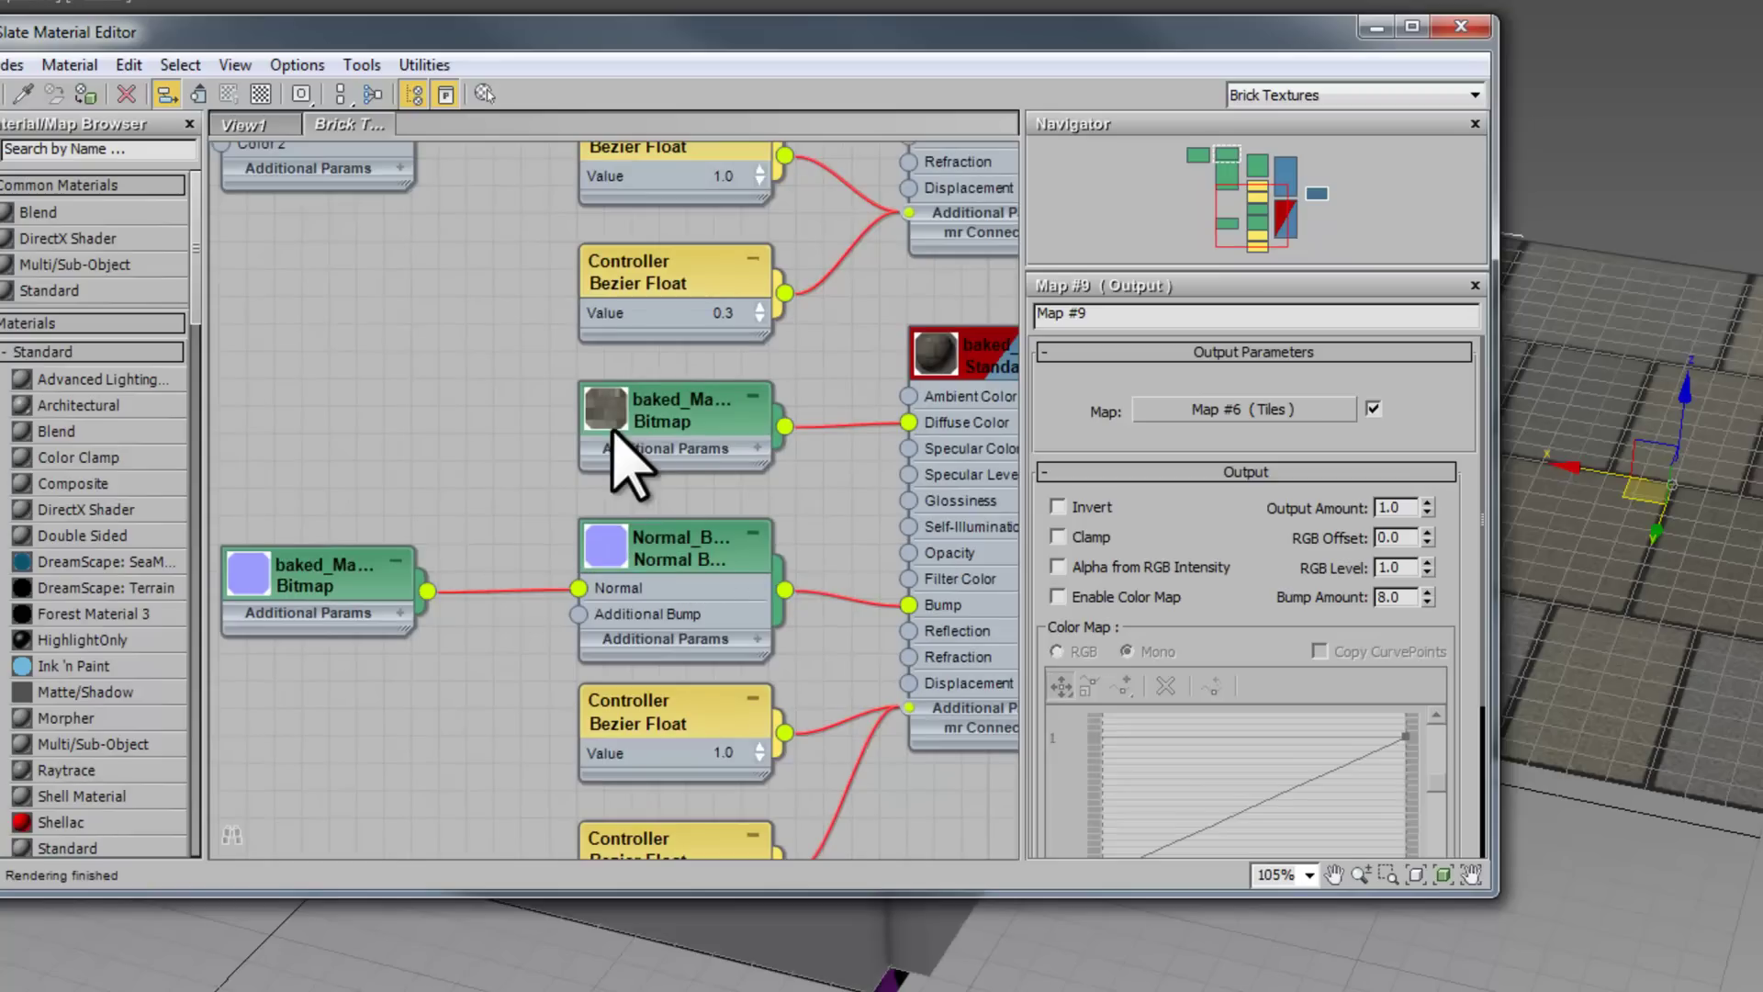
middle_drag(528, 651, 649, 561)
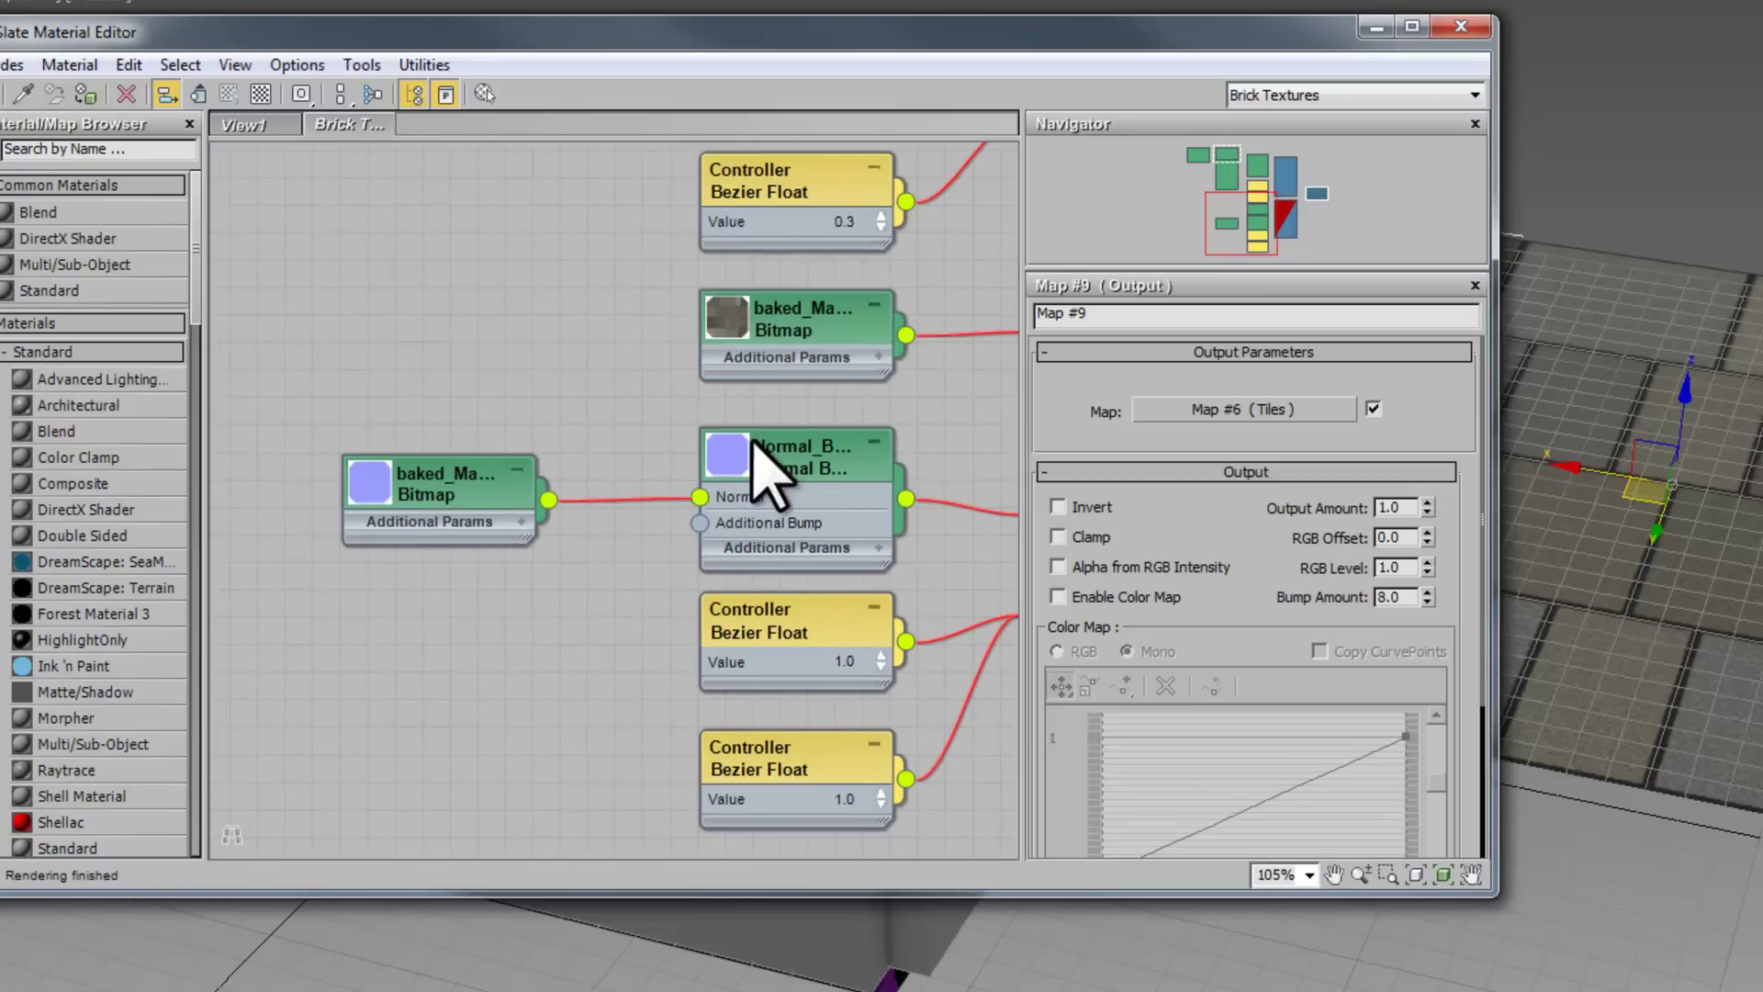
Step: View the baked Plane001NormalsMap.tga image from its Bitmap node, then close the viewer
double_click(395, 496)
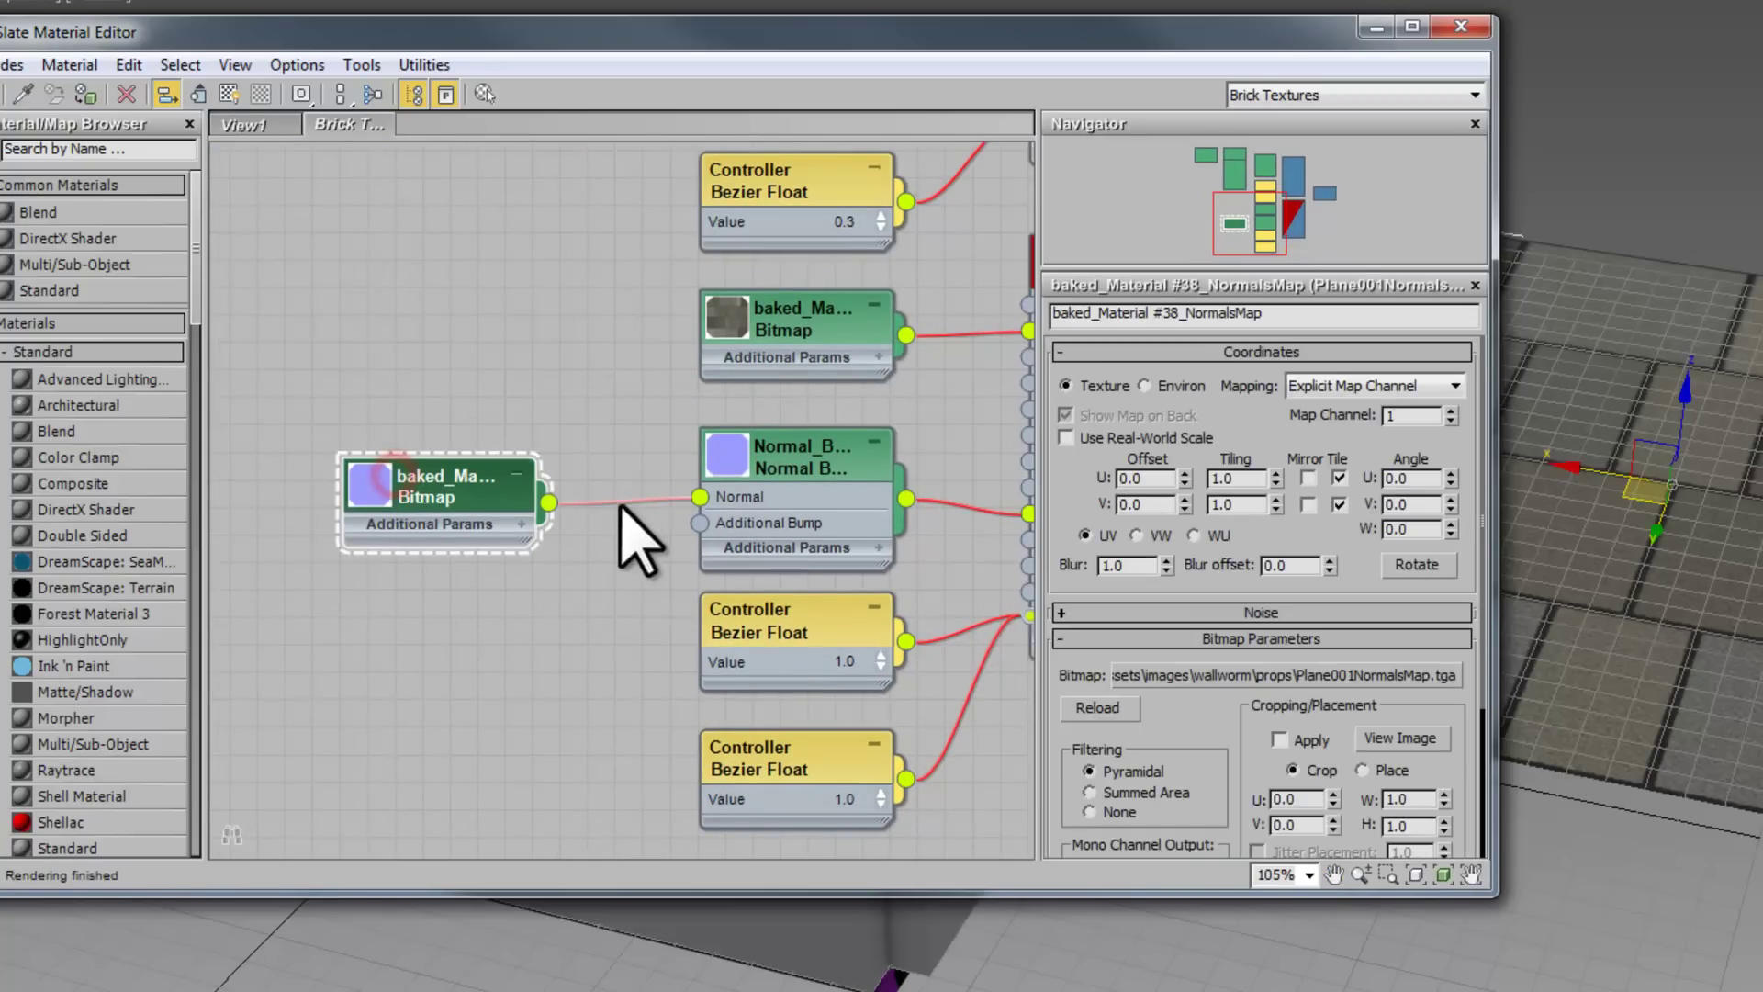
click(1397, 738)
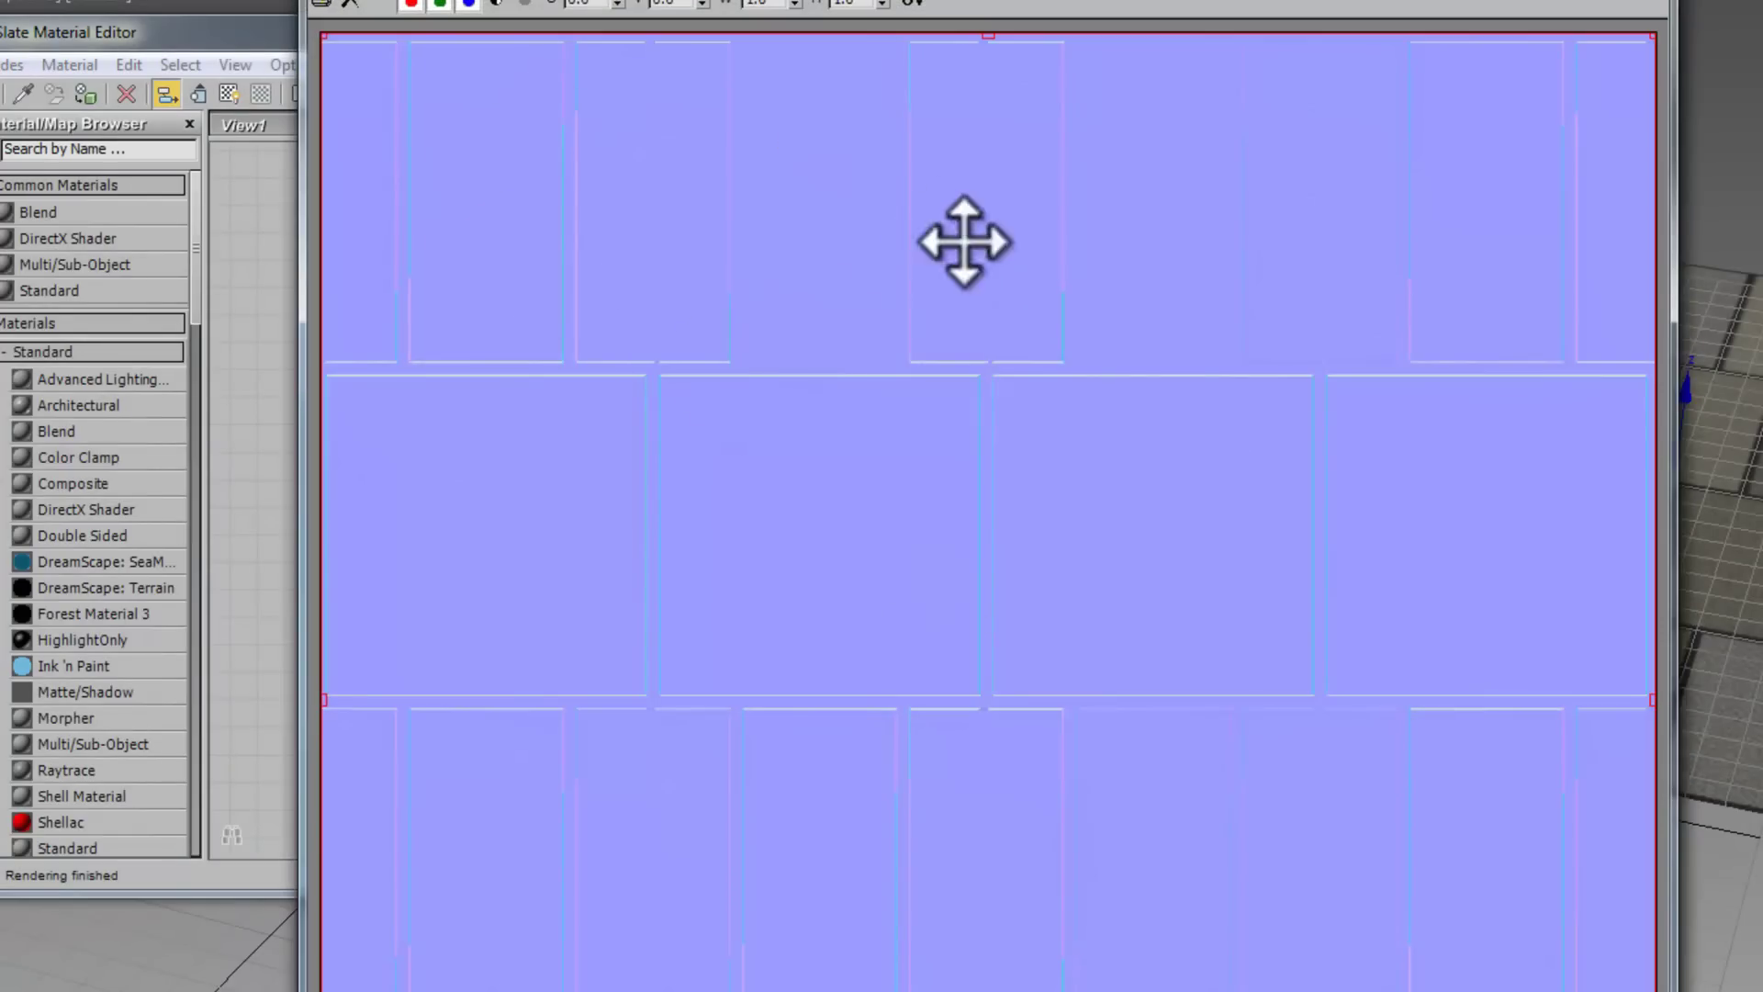
right_click(955, 155)
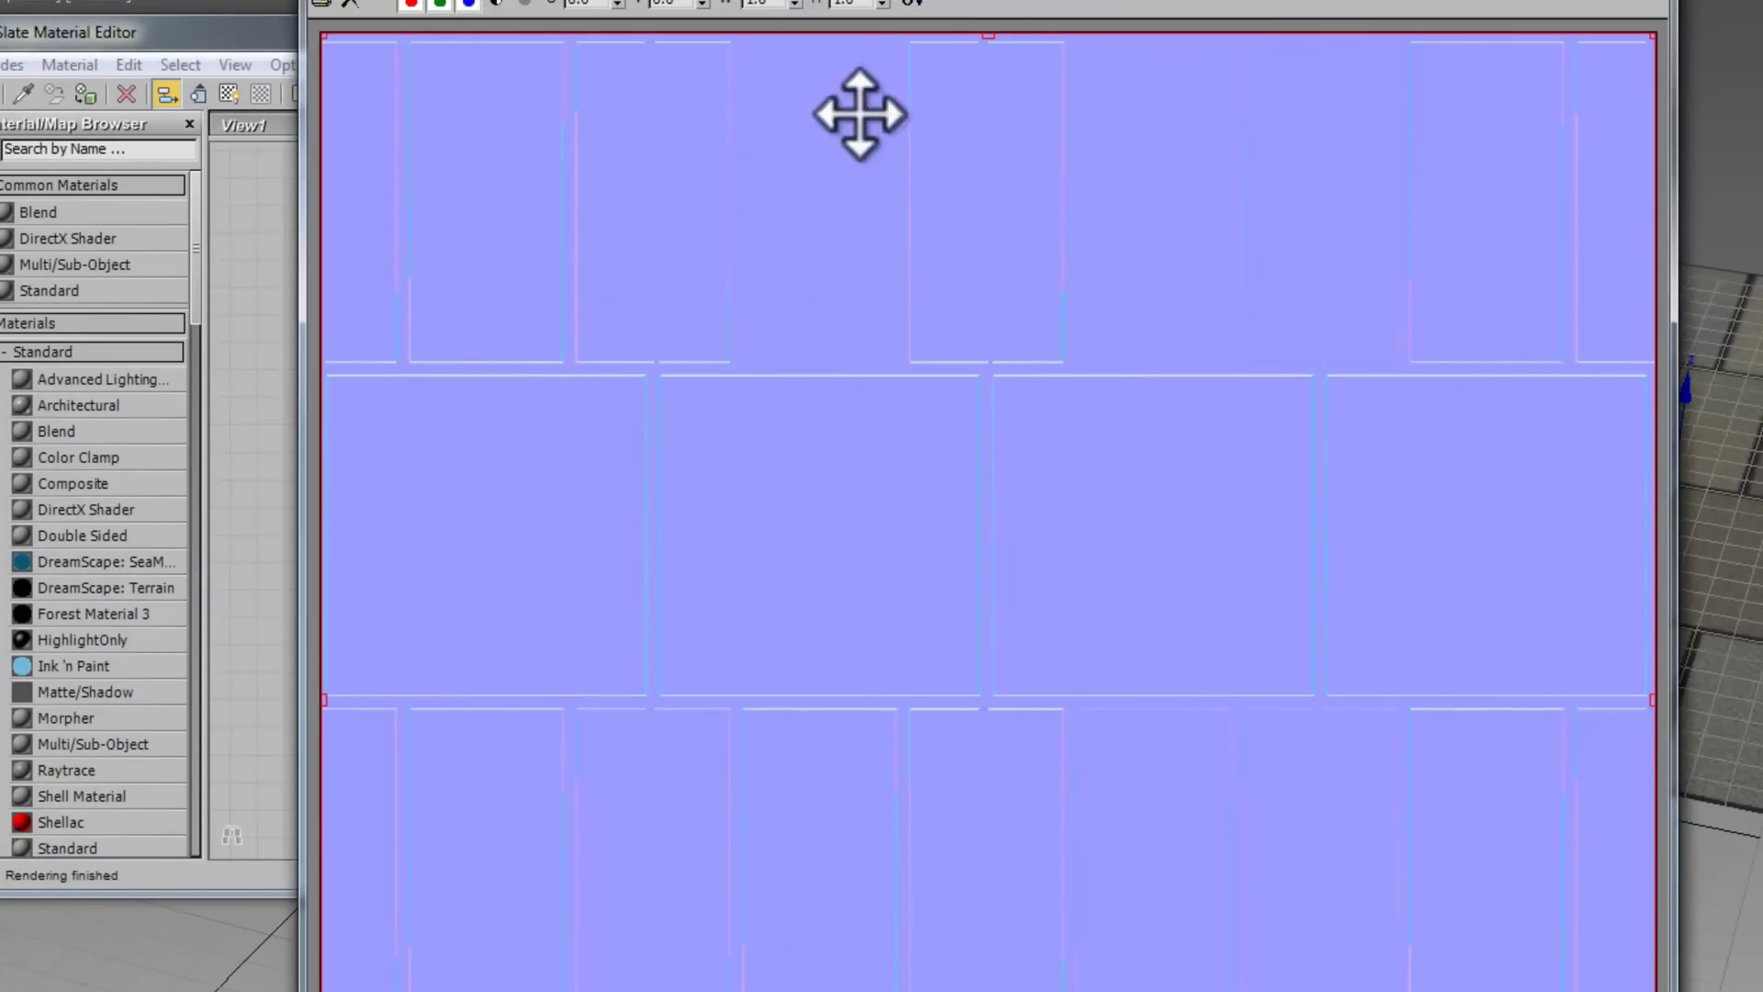
drag(1033, 3, 971, 620)
click(1593, 614)
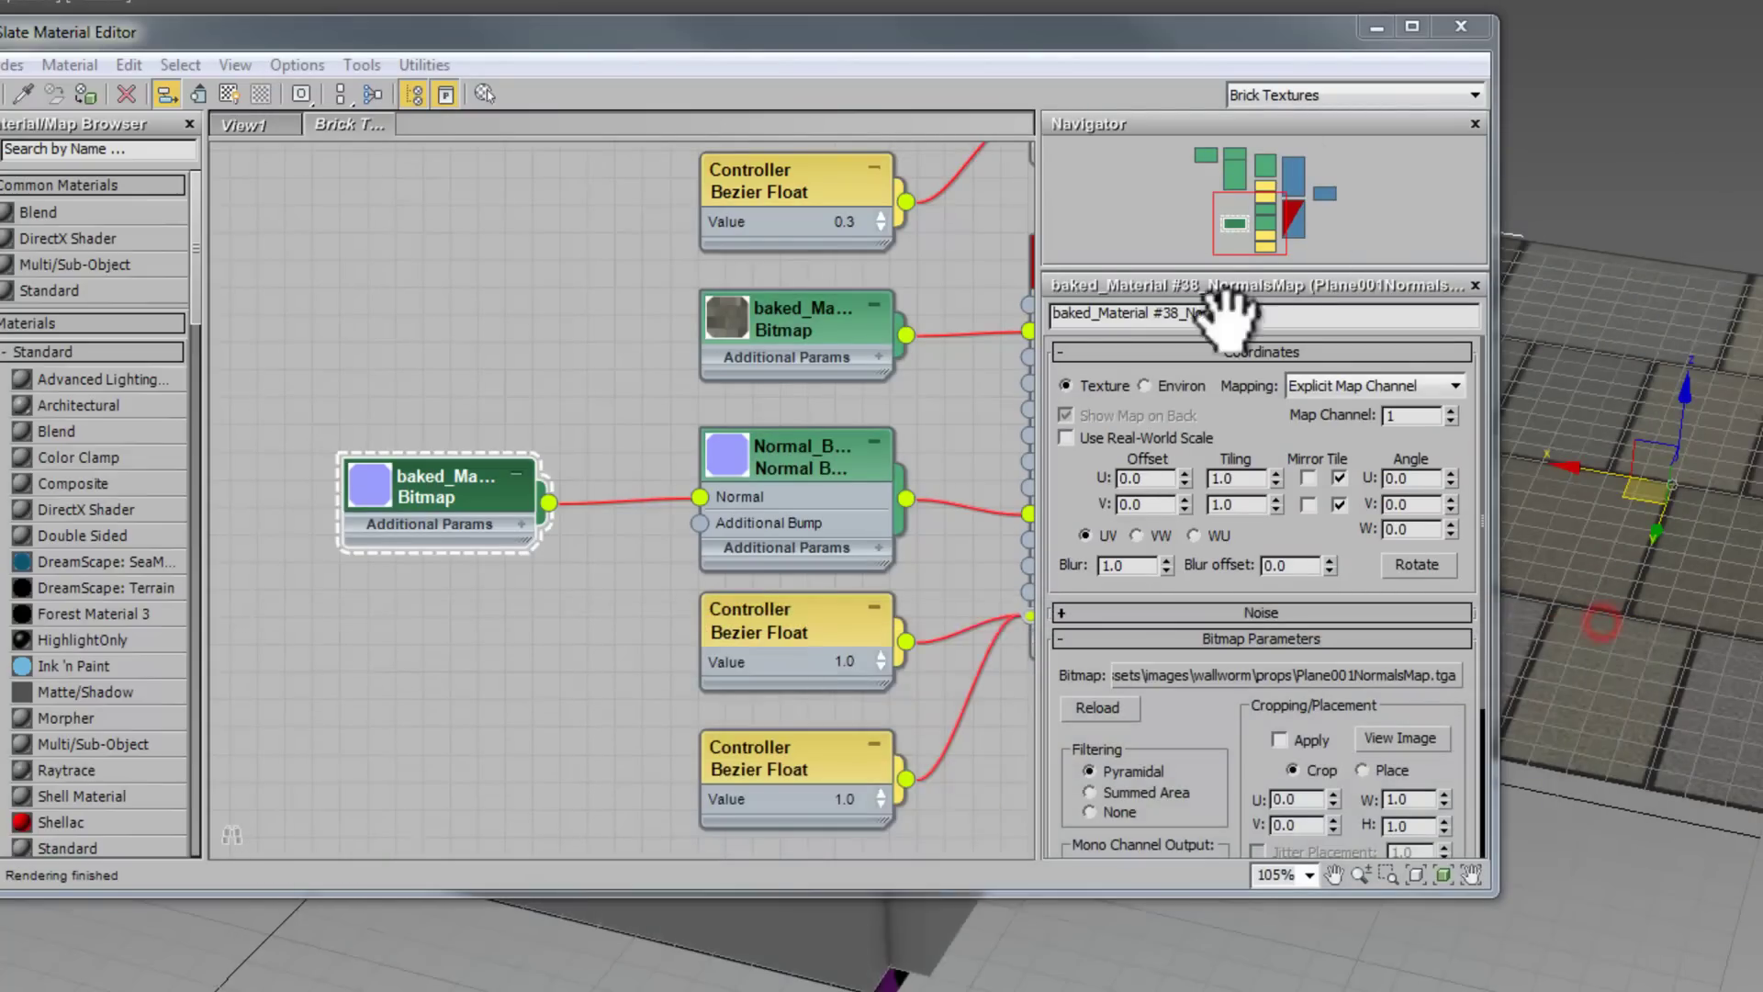
Step: Move the Slate Material Editor aside, off the scene
middle_drag(976, 444, 602, 433)
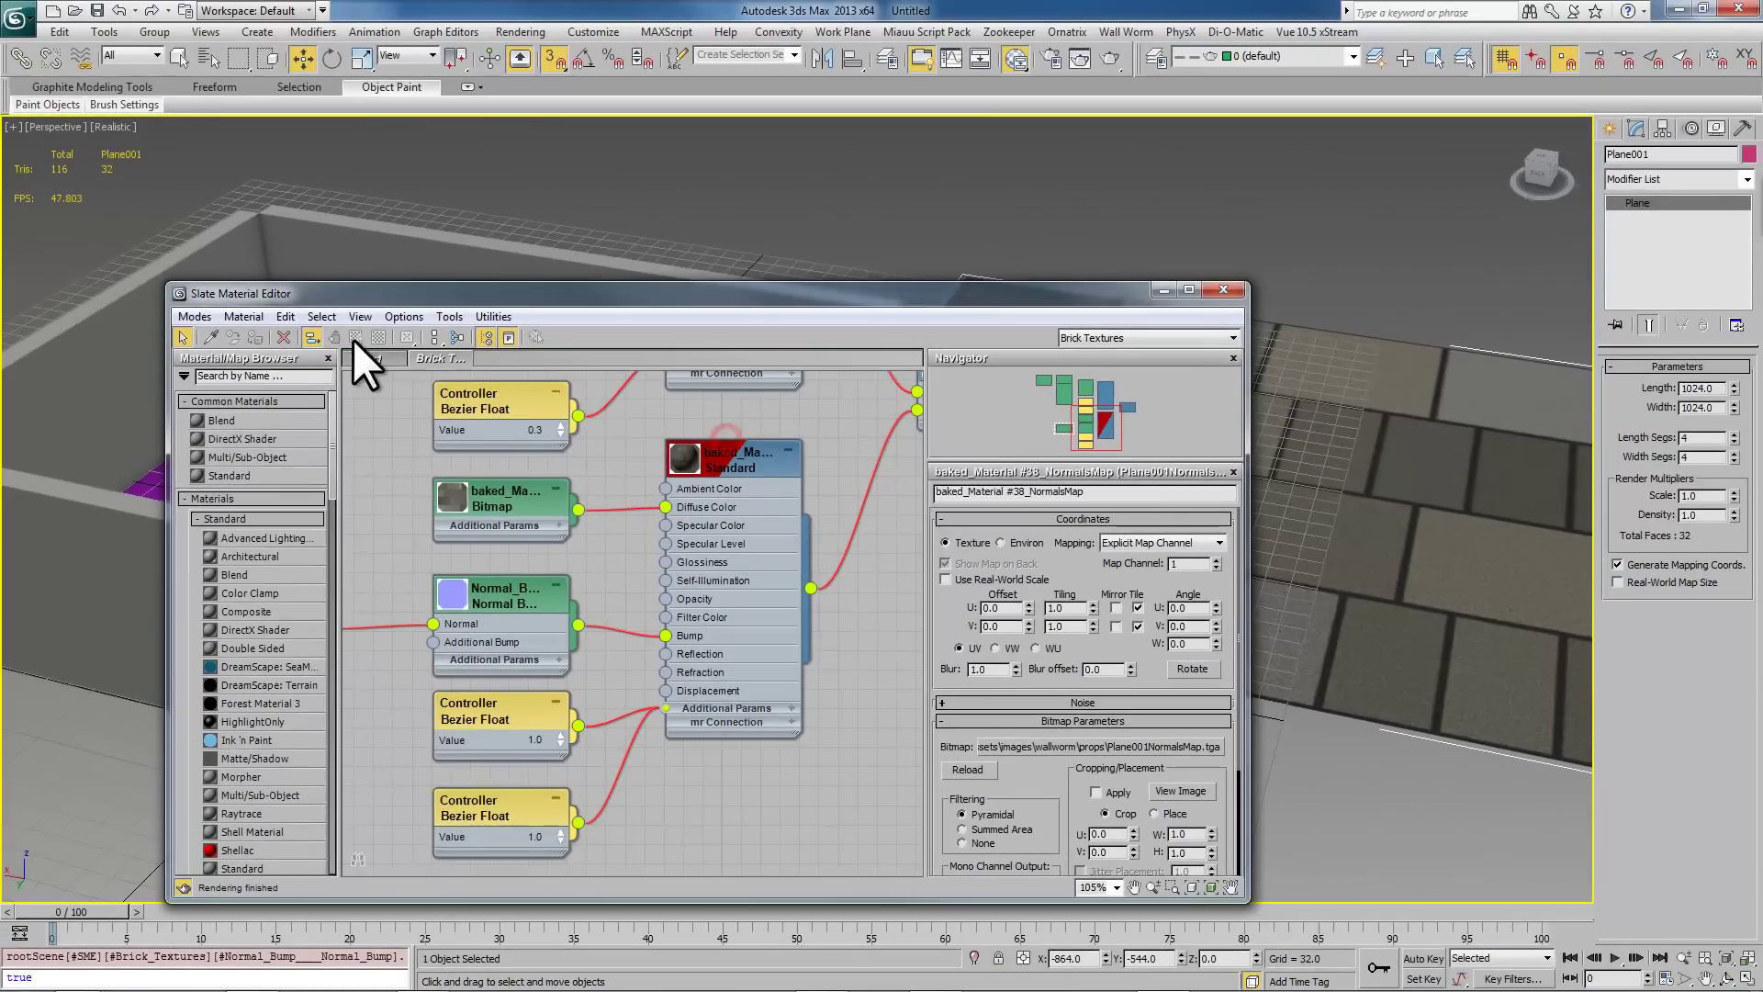
click(365, 331)
drag(543, 292, 934, 644)
Step: Select the four wall boxes and assign the brick material to them
click(673, 287)
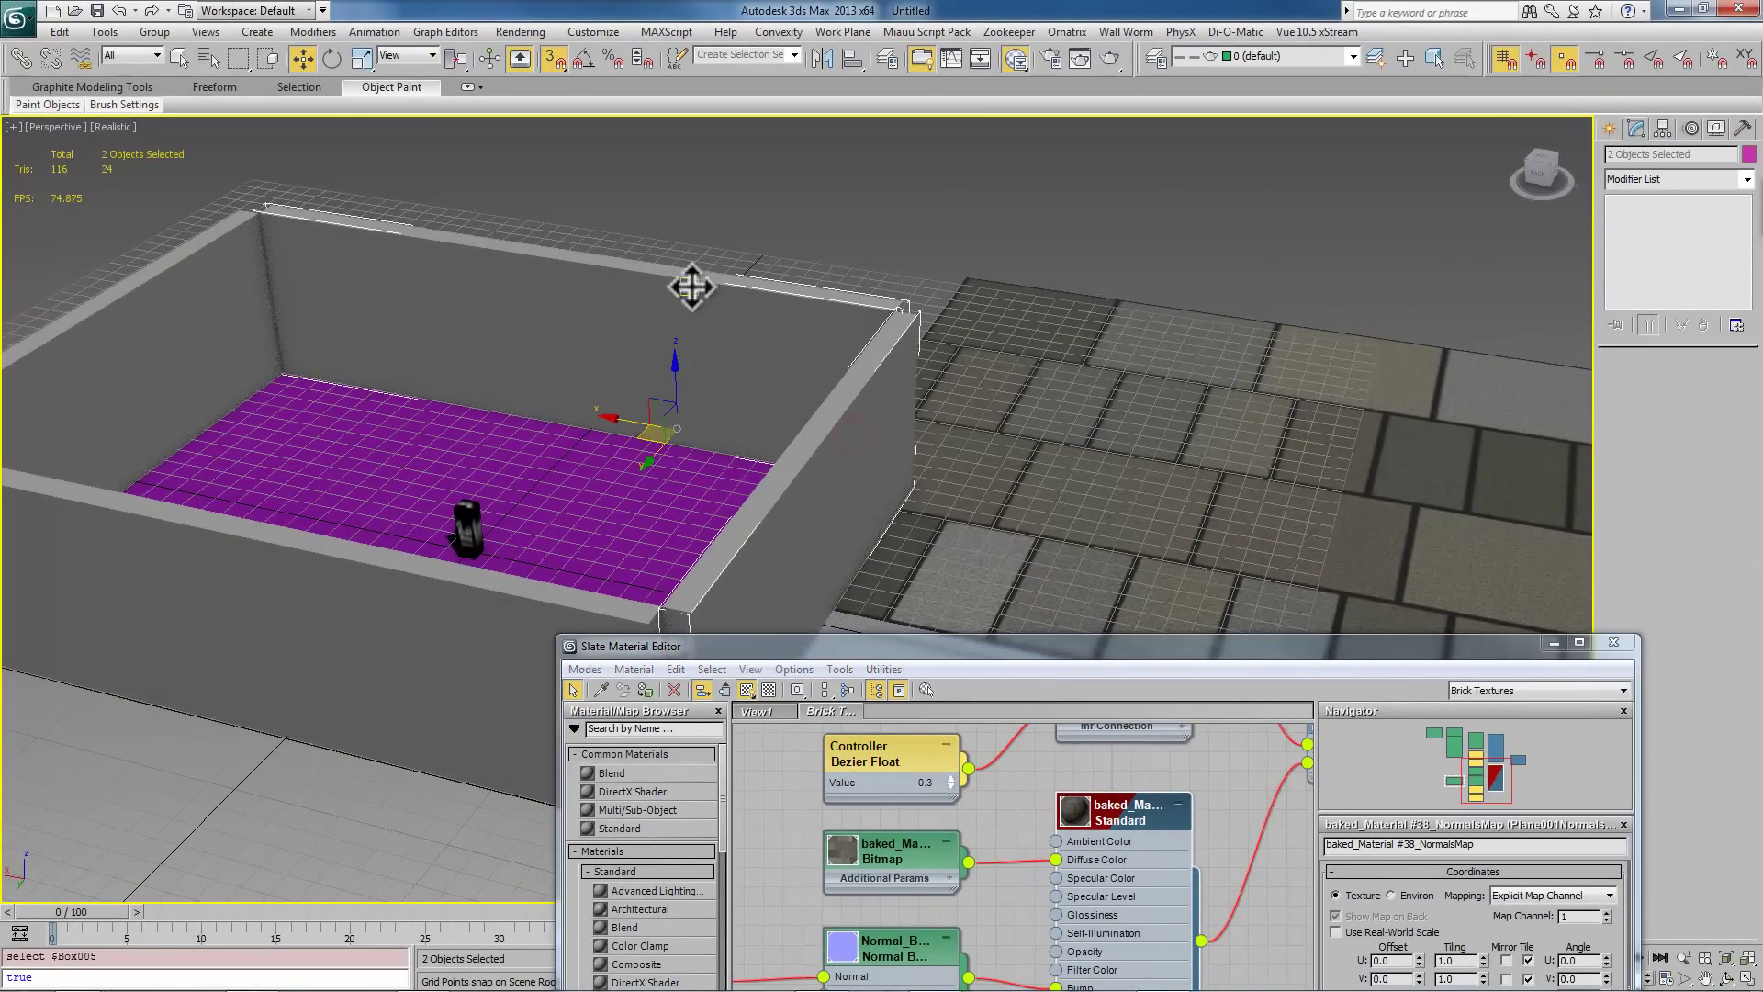
ctrl+click(107, 339)
ctrl+click(254, 632)
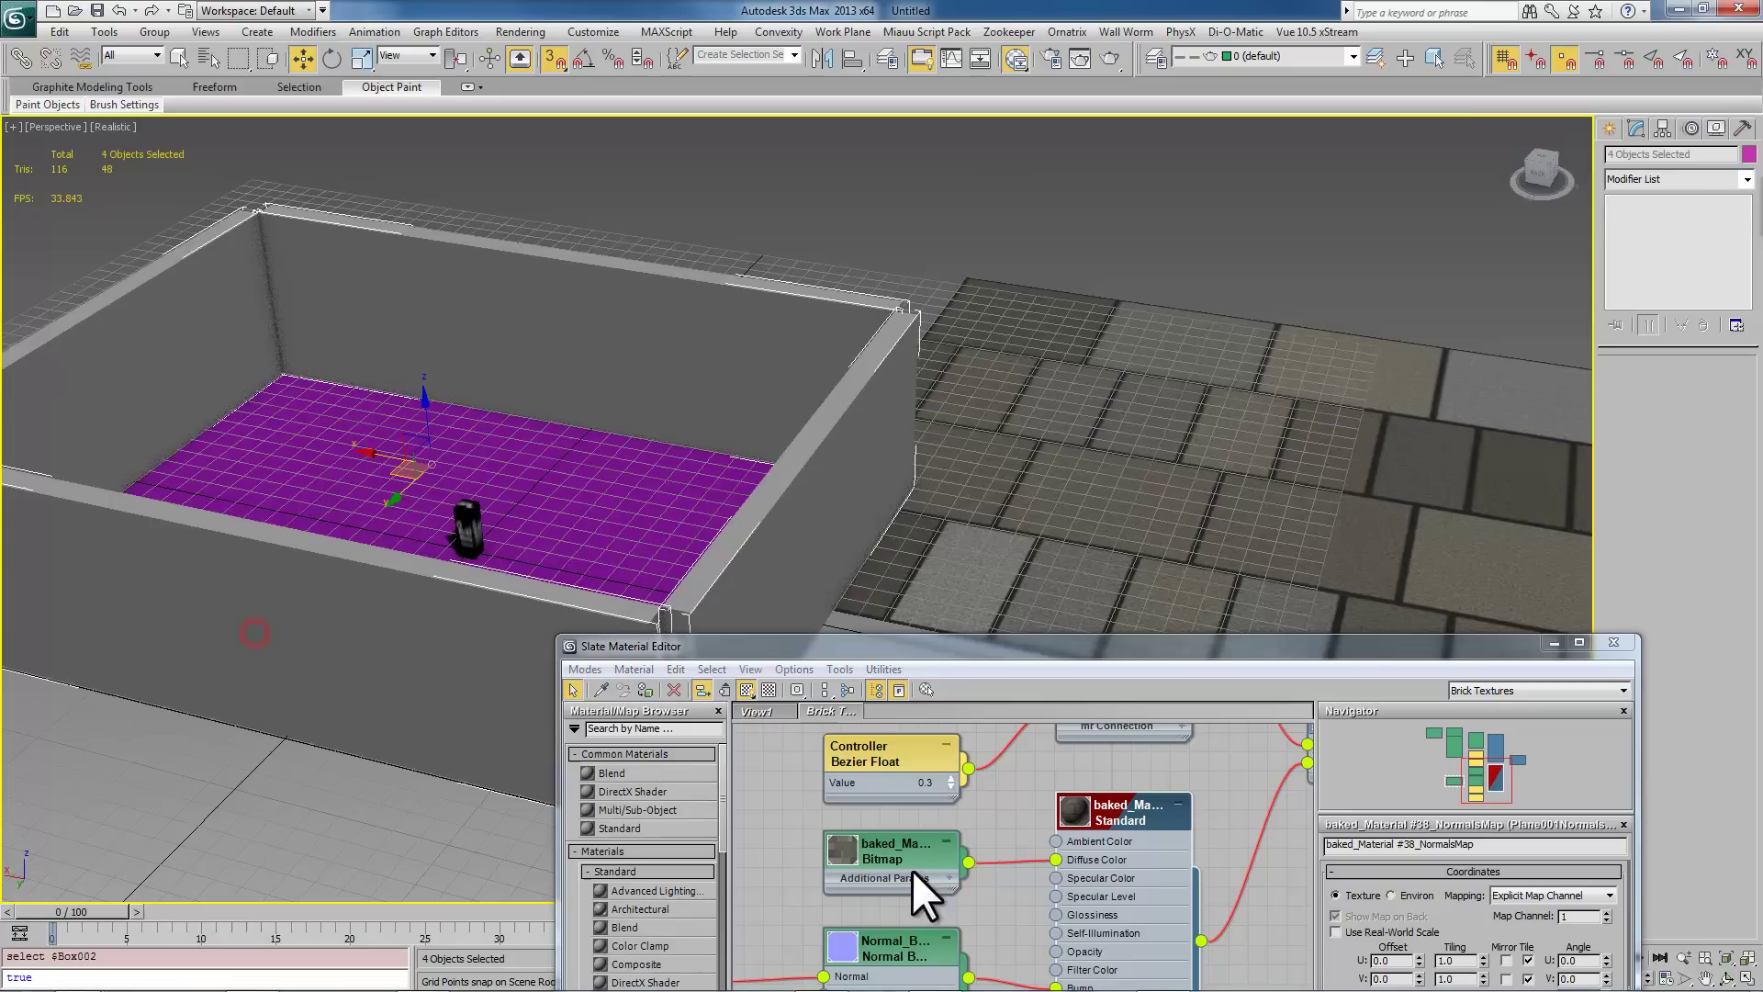
click(647, 691)
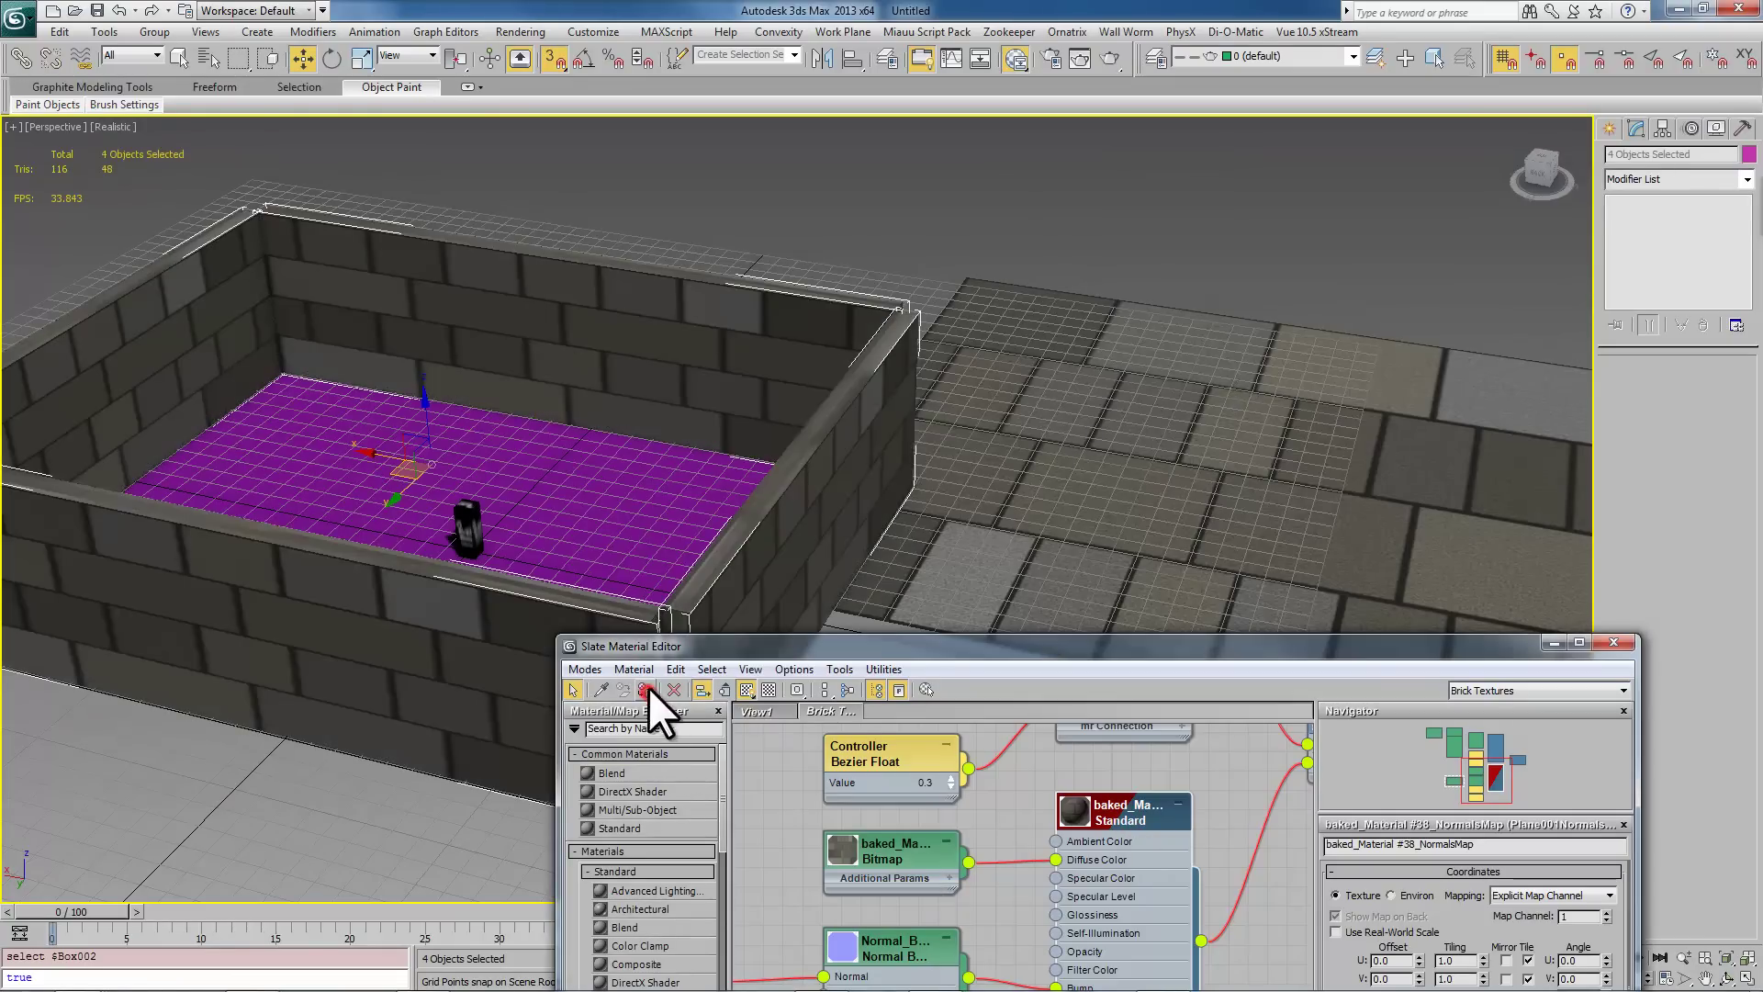
Step: Minimize the material editor and pan and orbit around the brick-walled room
key(z)
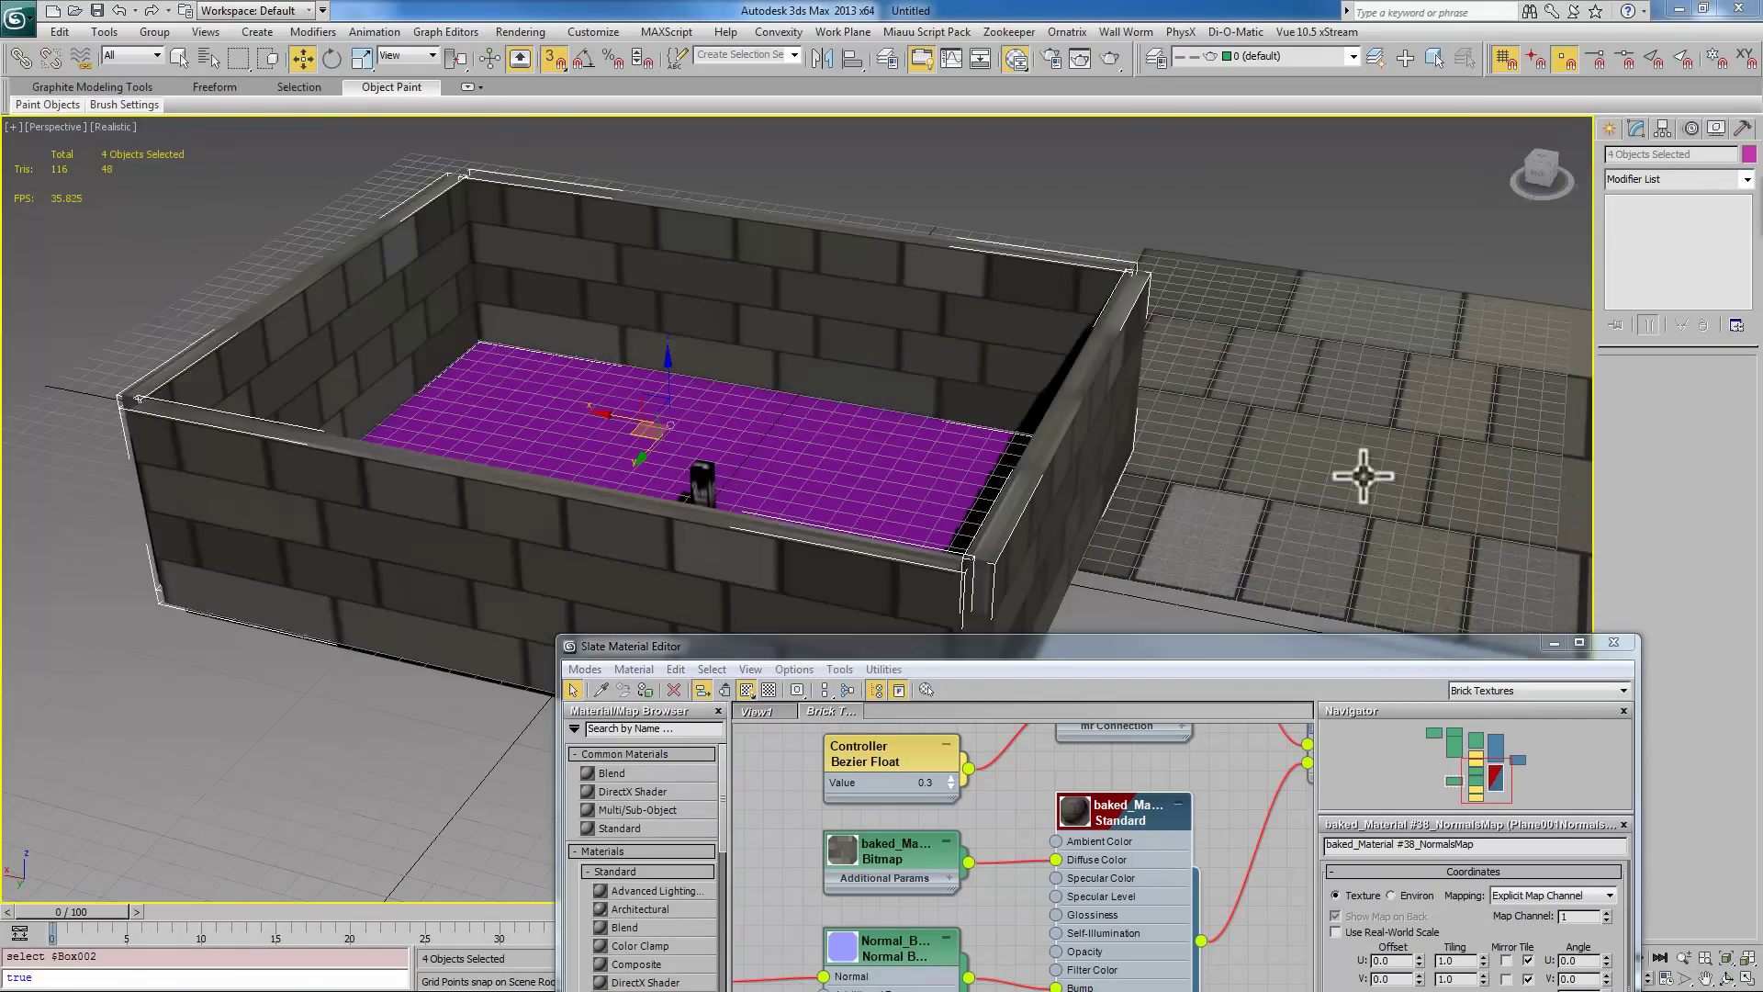
middle_drag(1288, 409, 1250, 424)
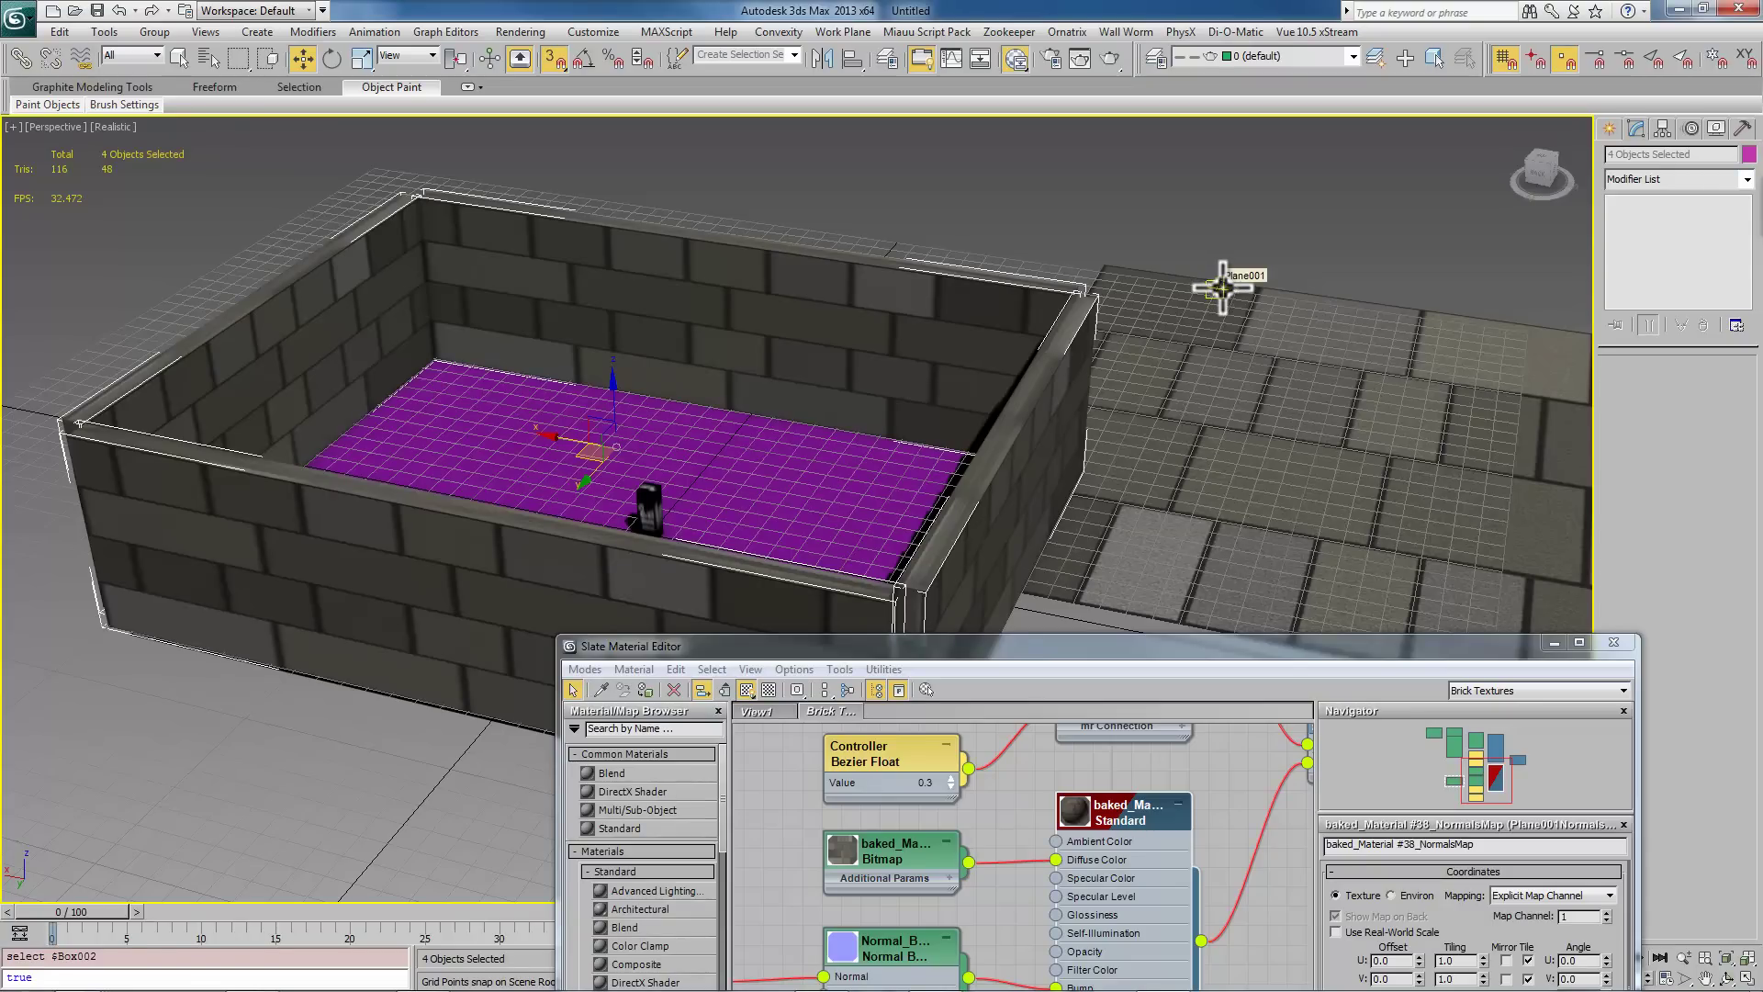
middle_drag(992, 499, 1157, 377)
click(1550, 642)
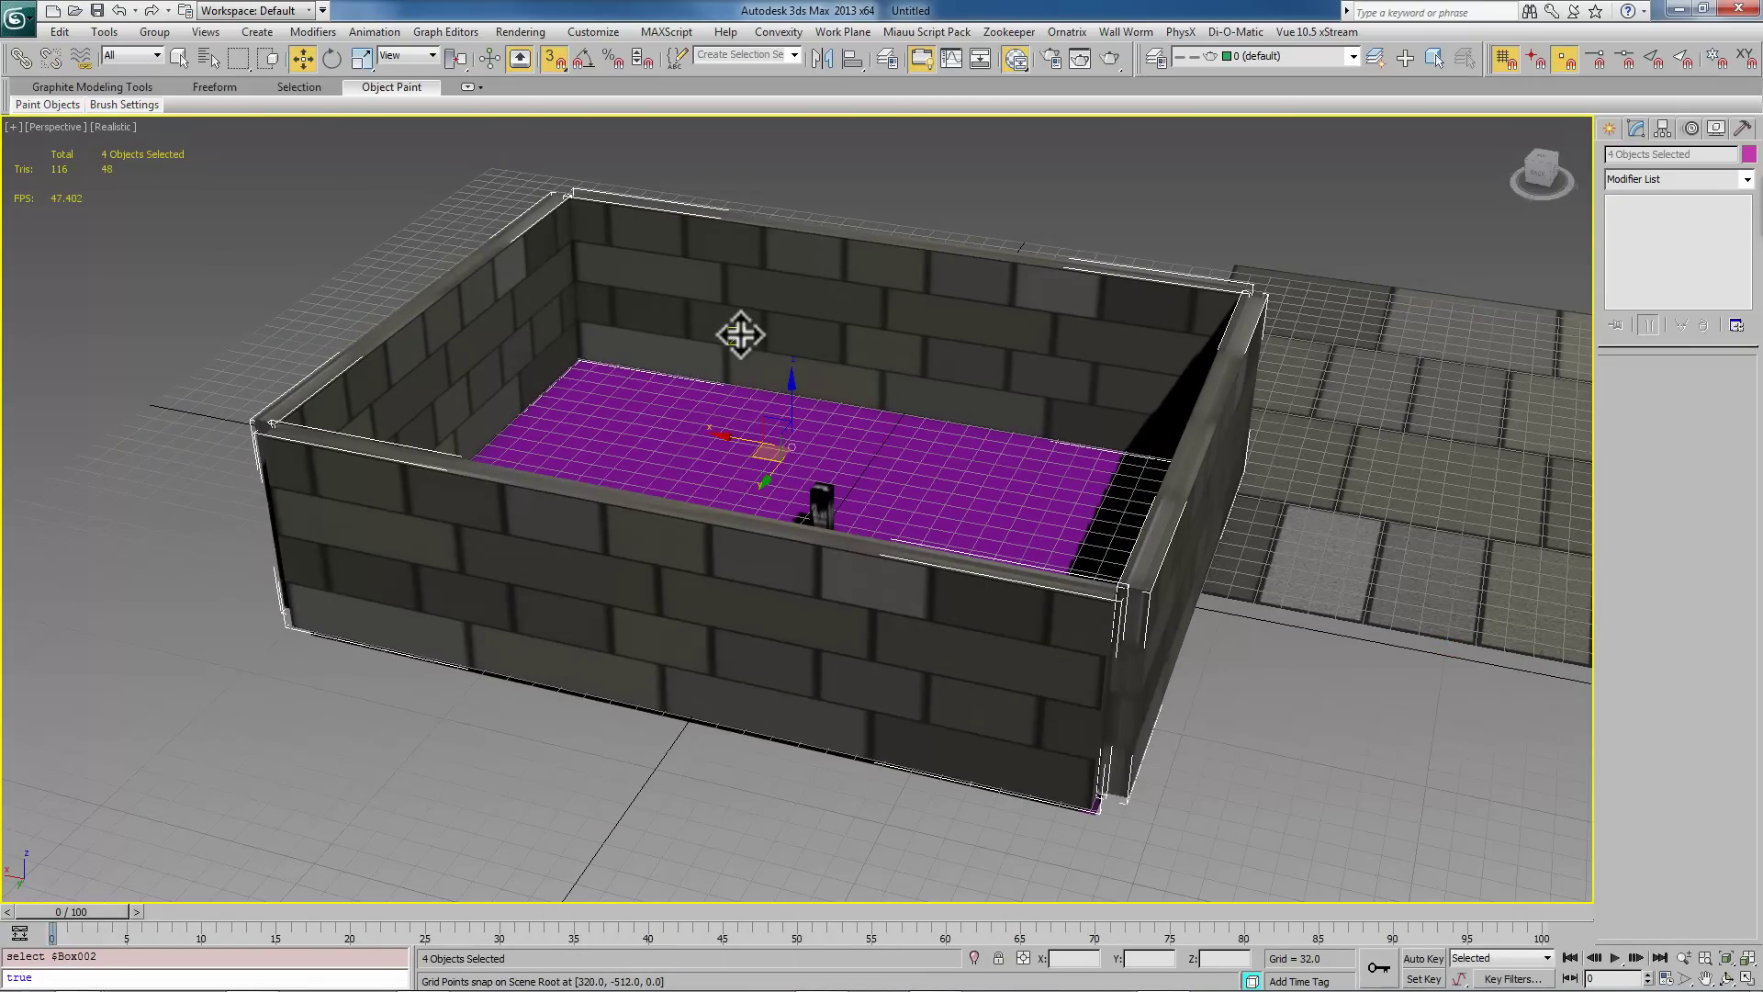
middle_drag(731, 334, 1063, 352)
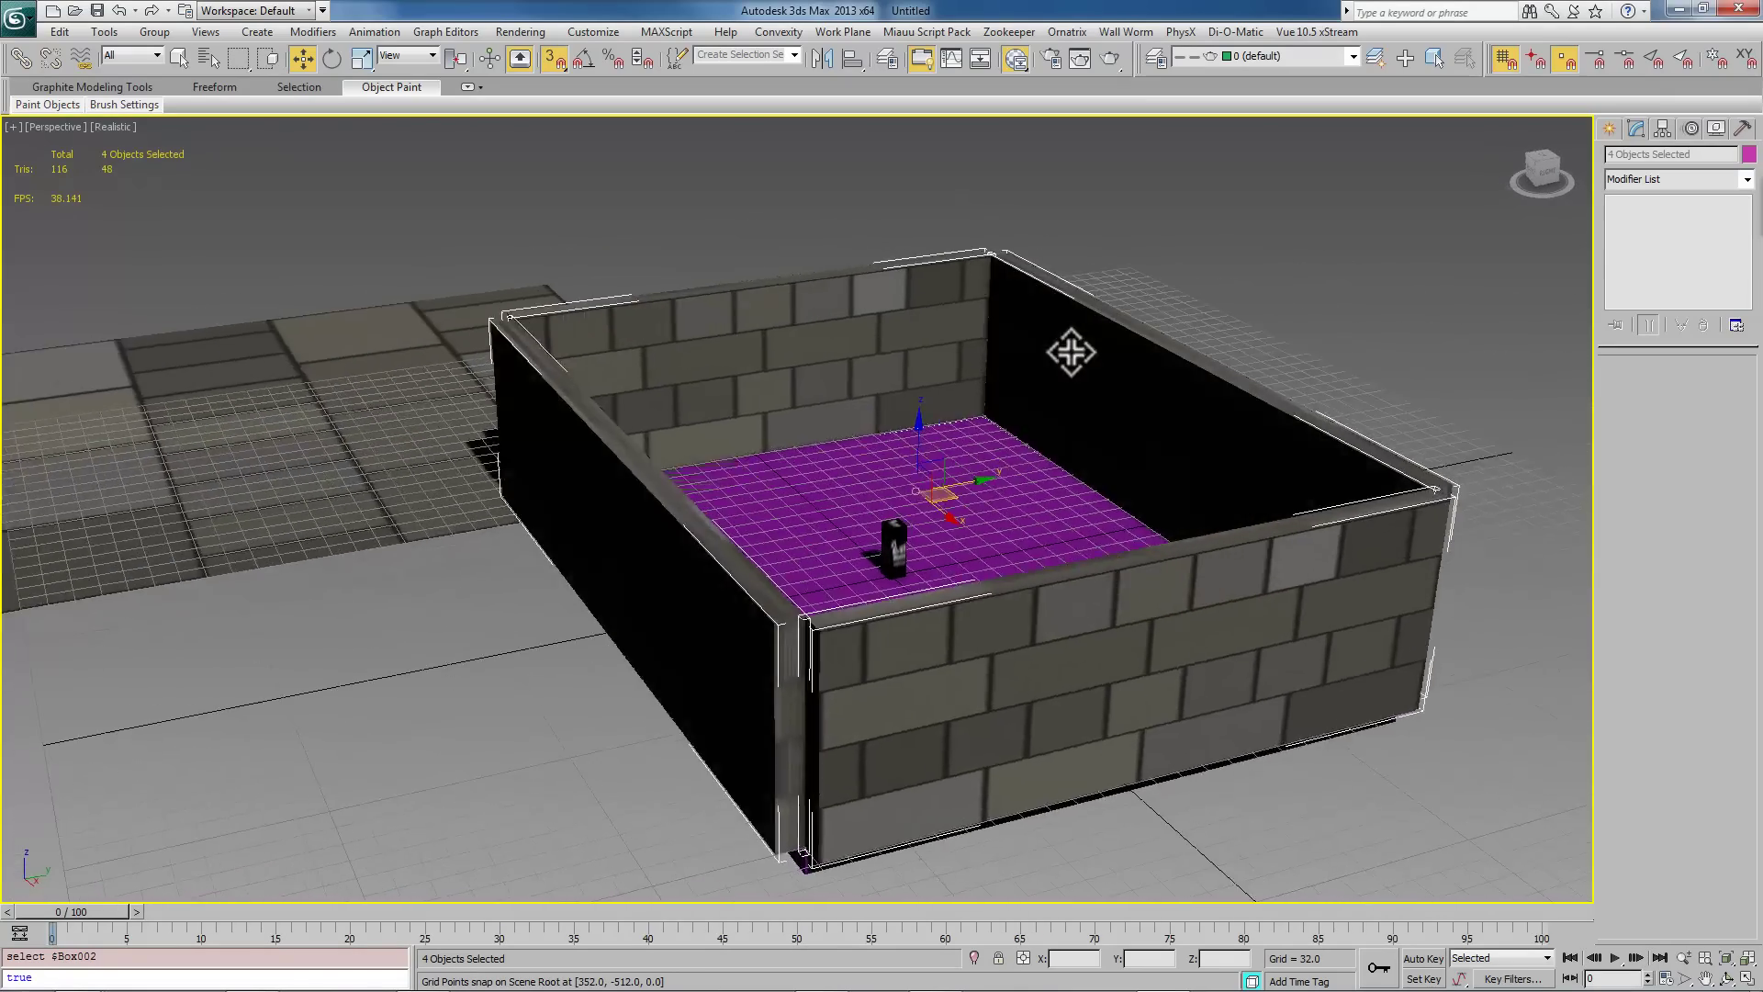
alt+middle_drag(1071, 352, 813, 384)
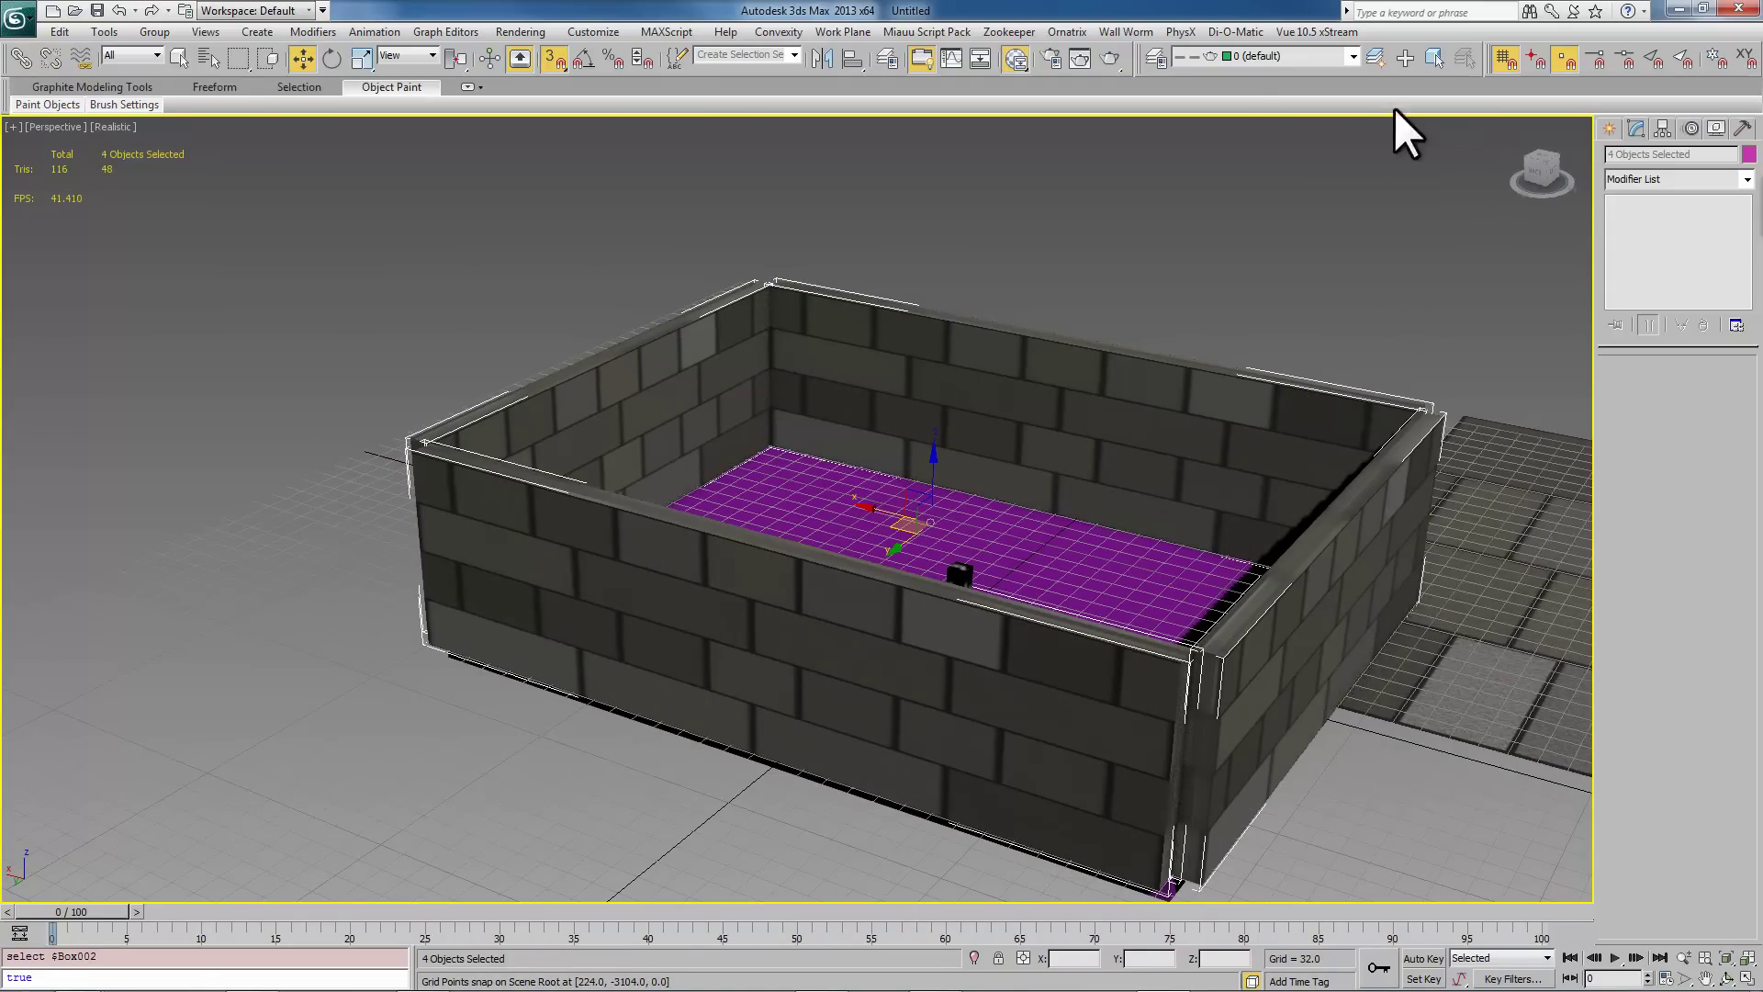
Step: Add a UVW Map modifier to the walls and set it to Box mapping
click(1726, 180)
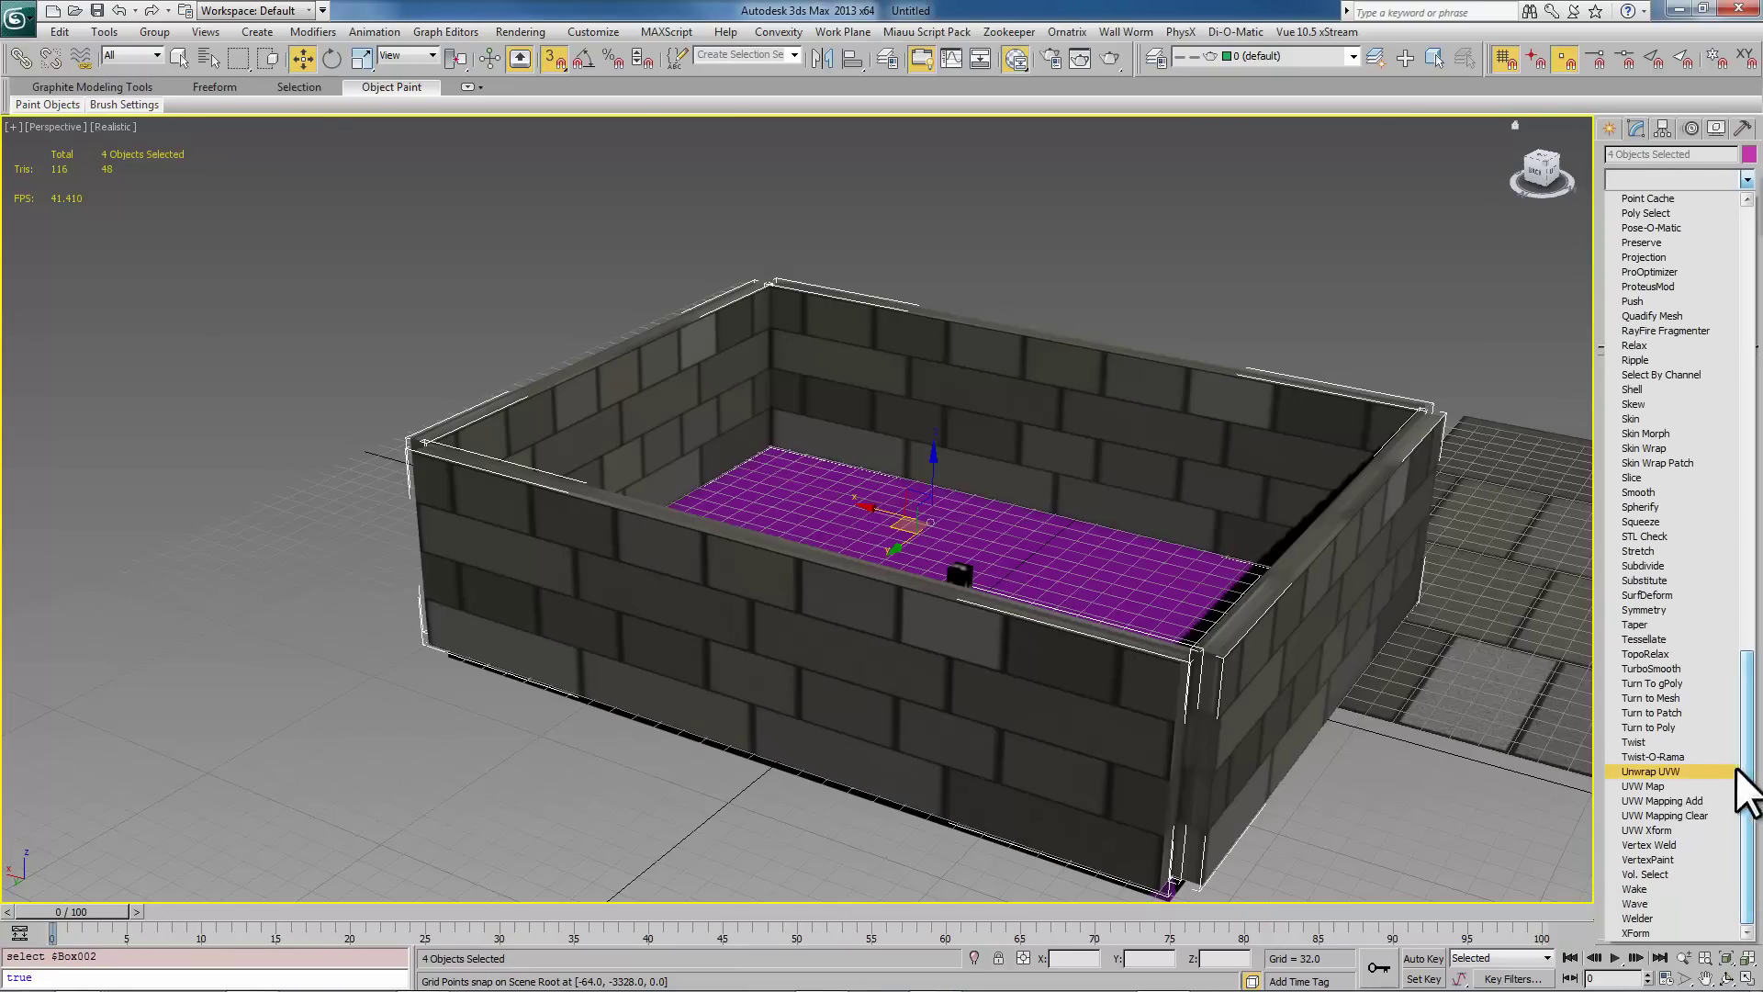
click(1644, 786)
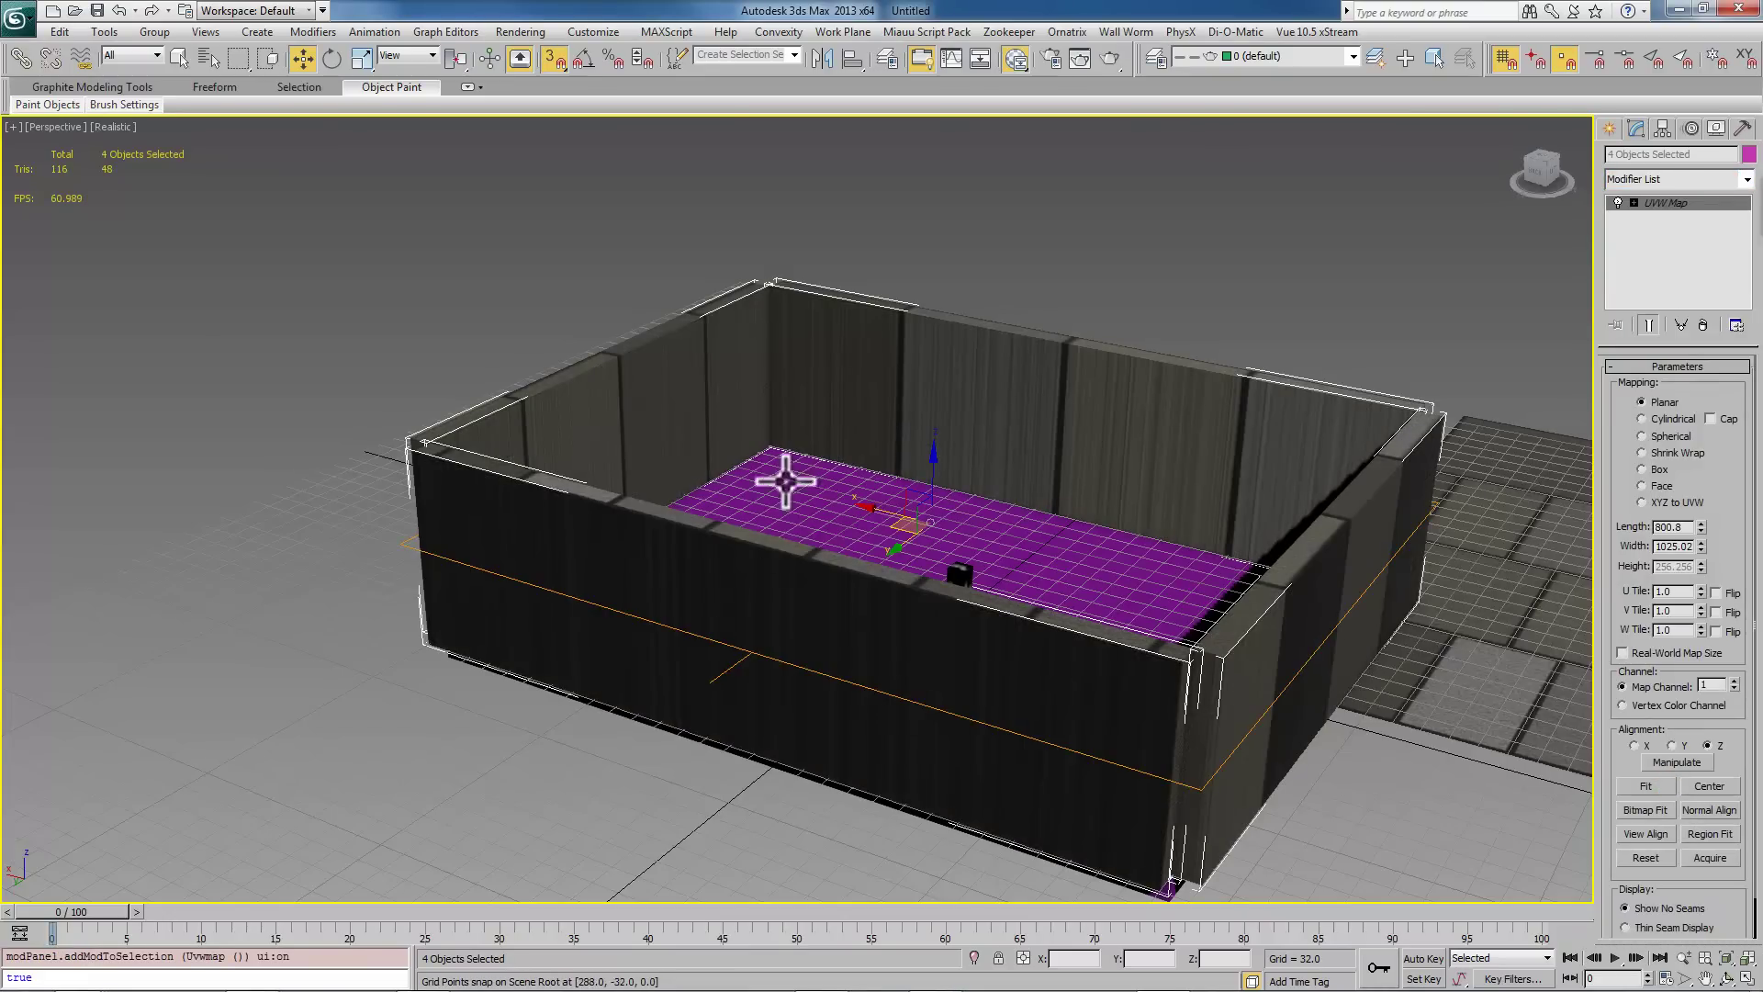
click(1641, 469)
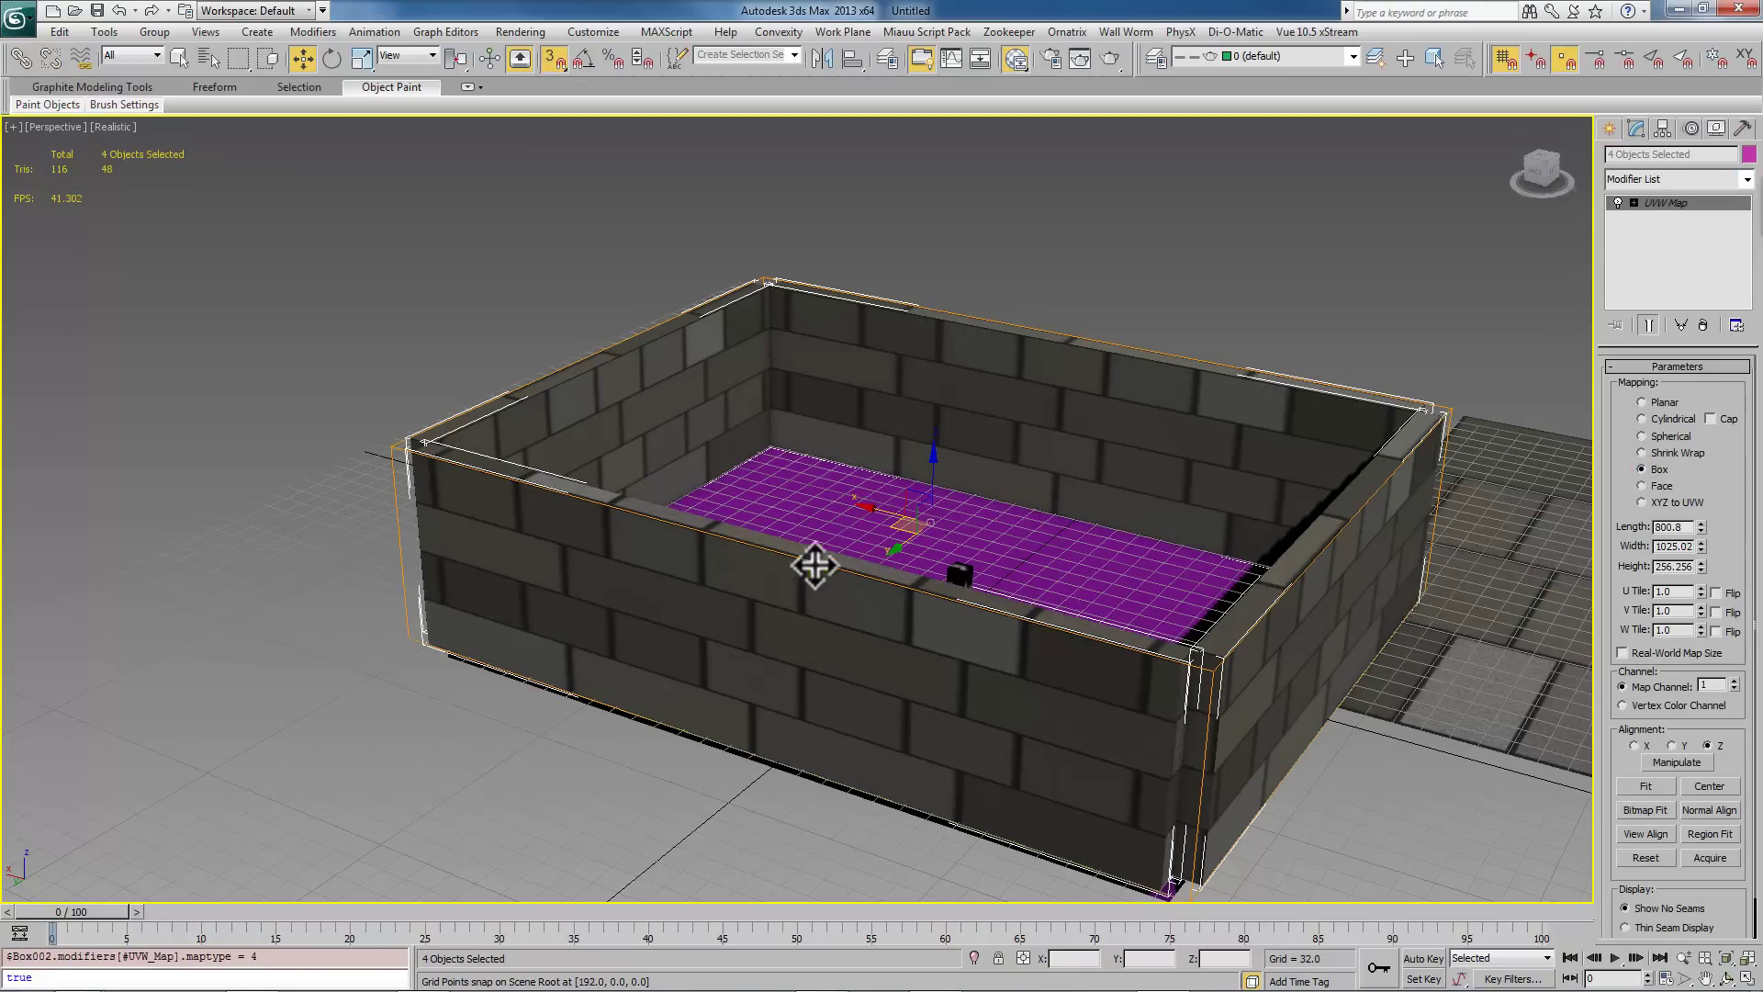
middle_drag(787, 393, 785, 459)
scroll(716, 469, up, 5)
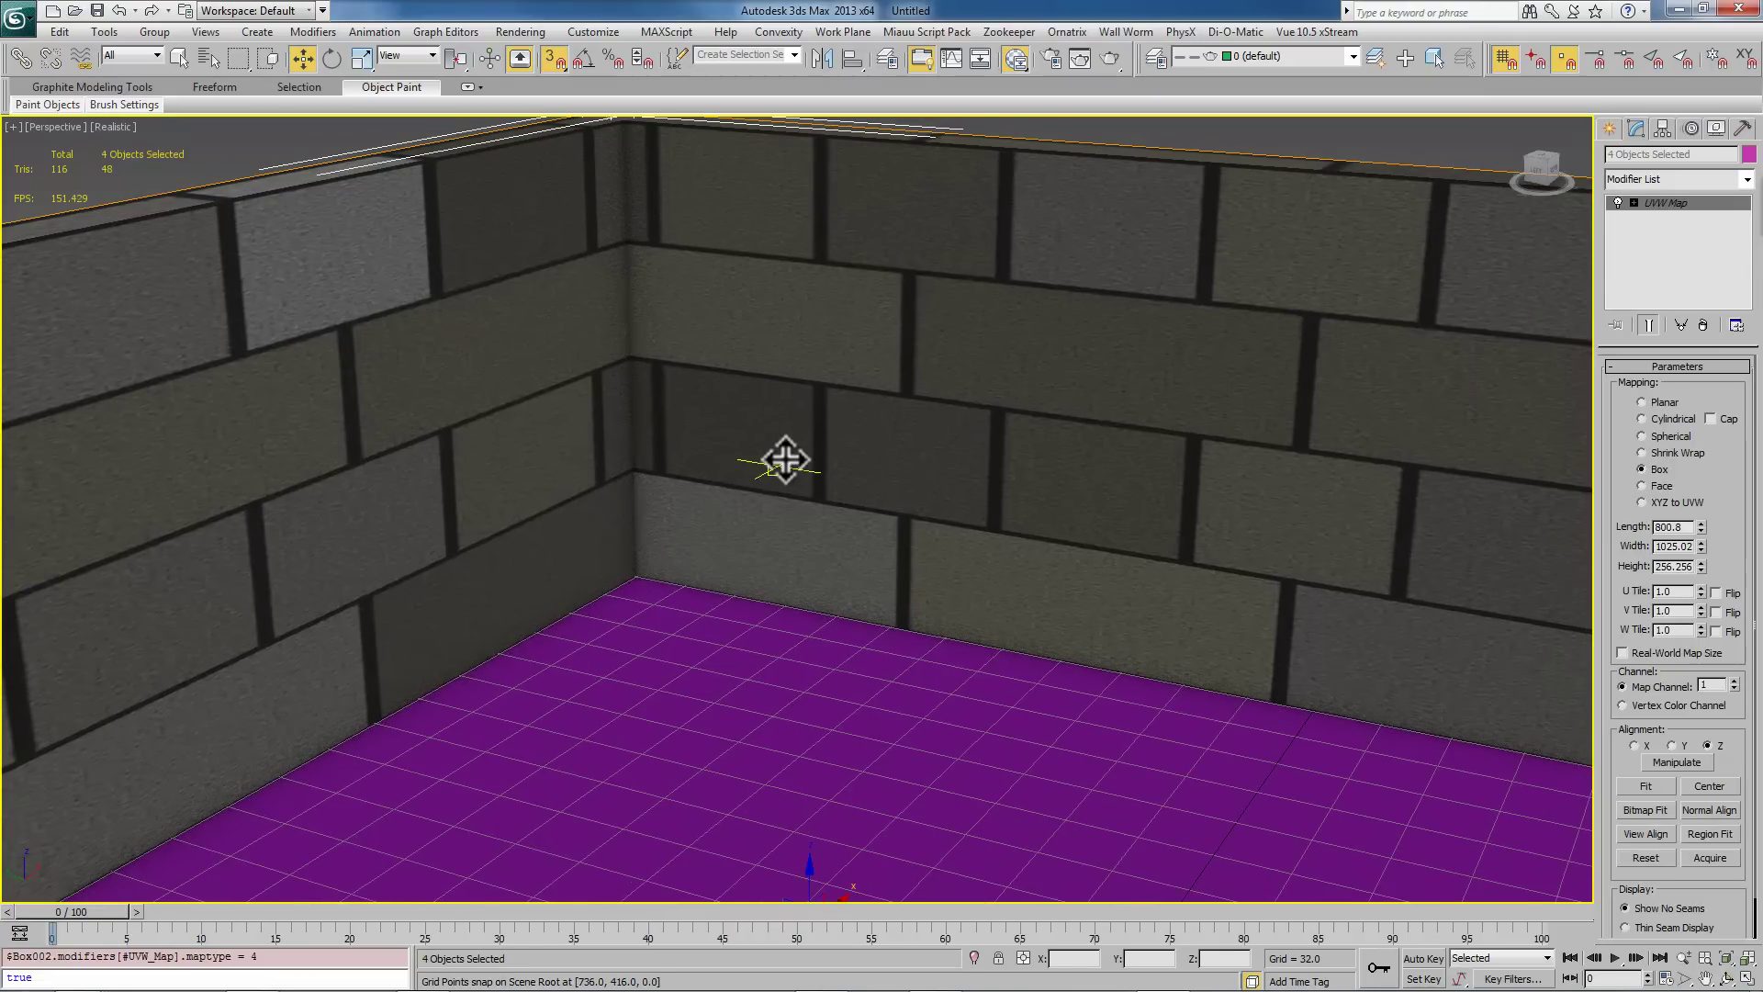
Step: Select the UVW Map Gizmo sub-object and move it across the room
click(1635, 201)
click(1665, 217)
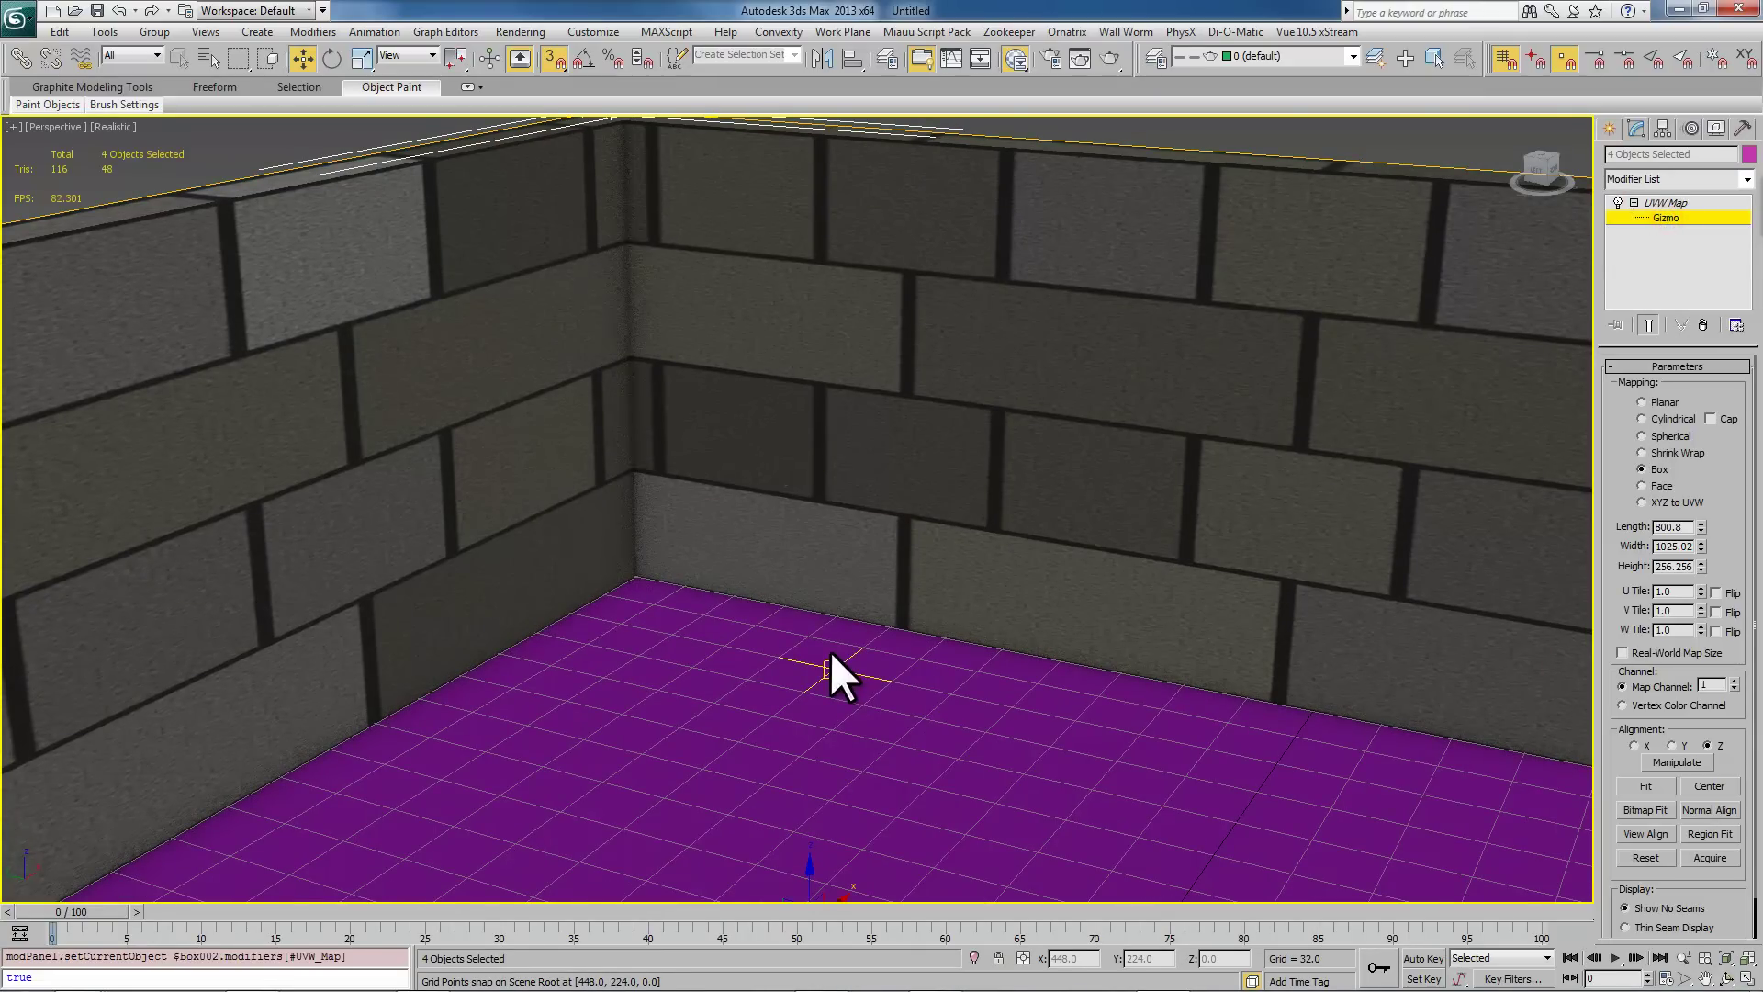
middle_drag(830, 652, 830, 655)
key(z)
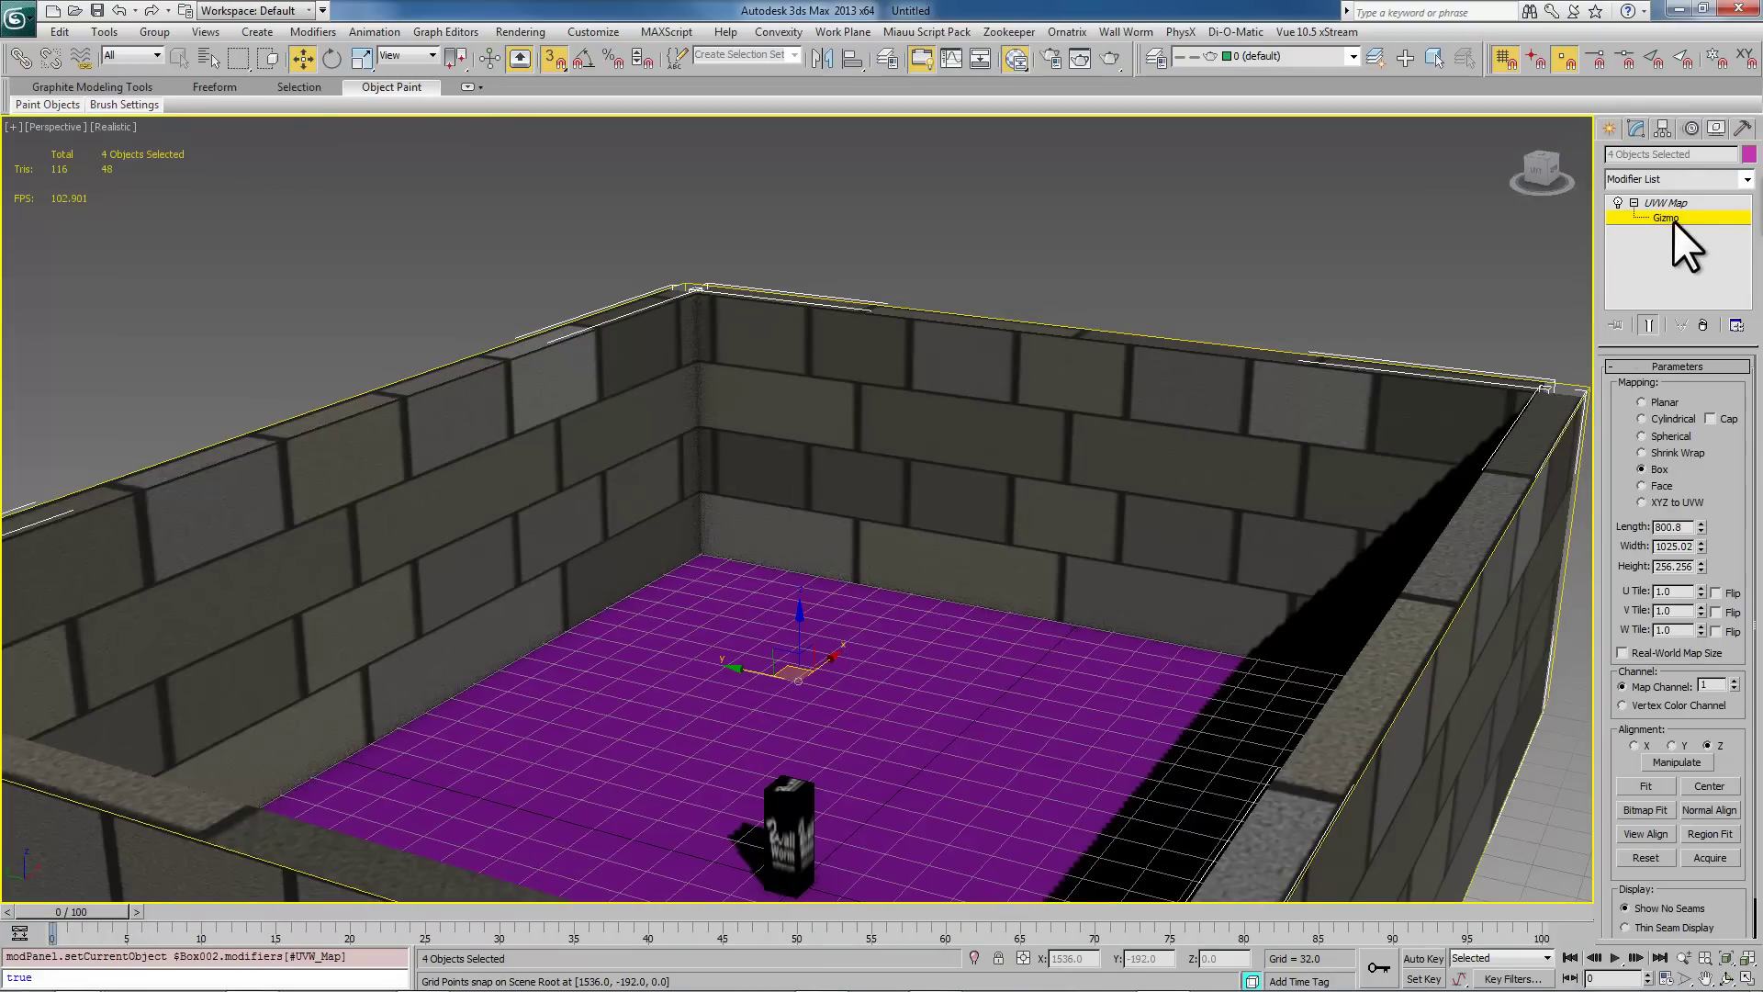
drag(752, 669, 909, 702)
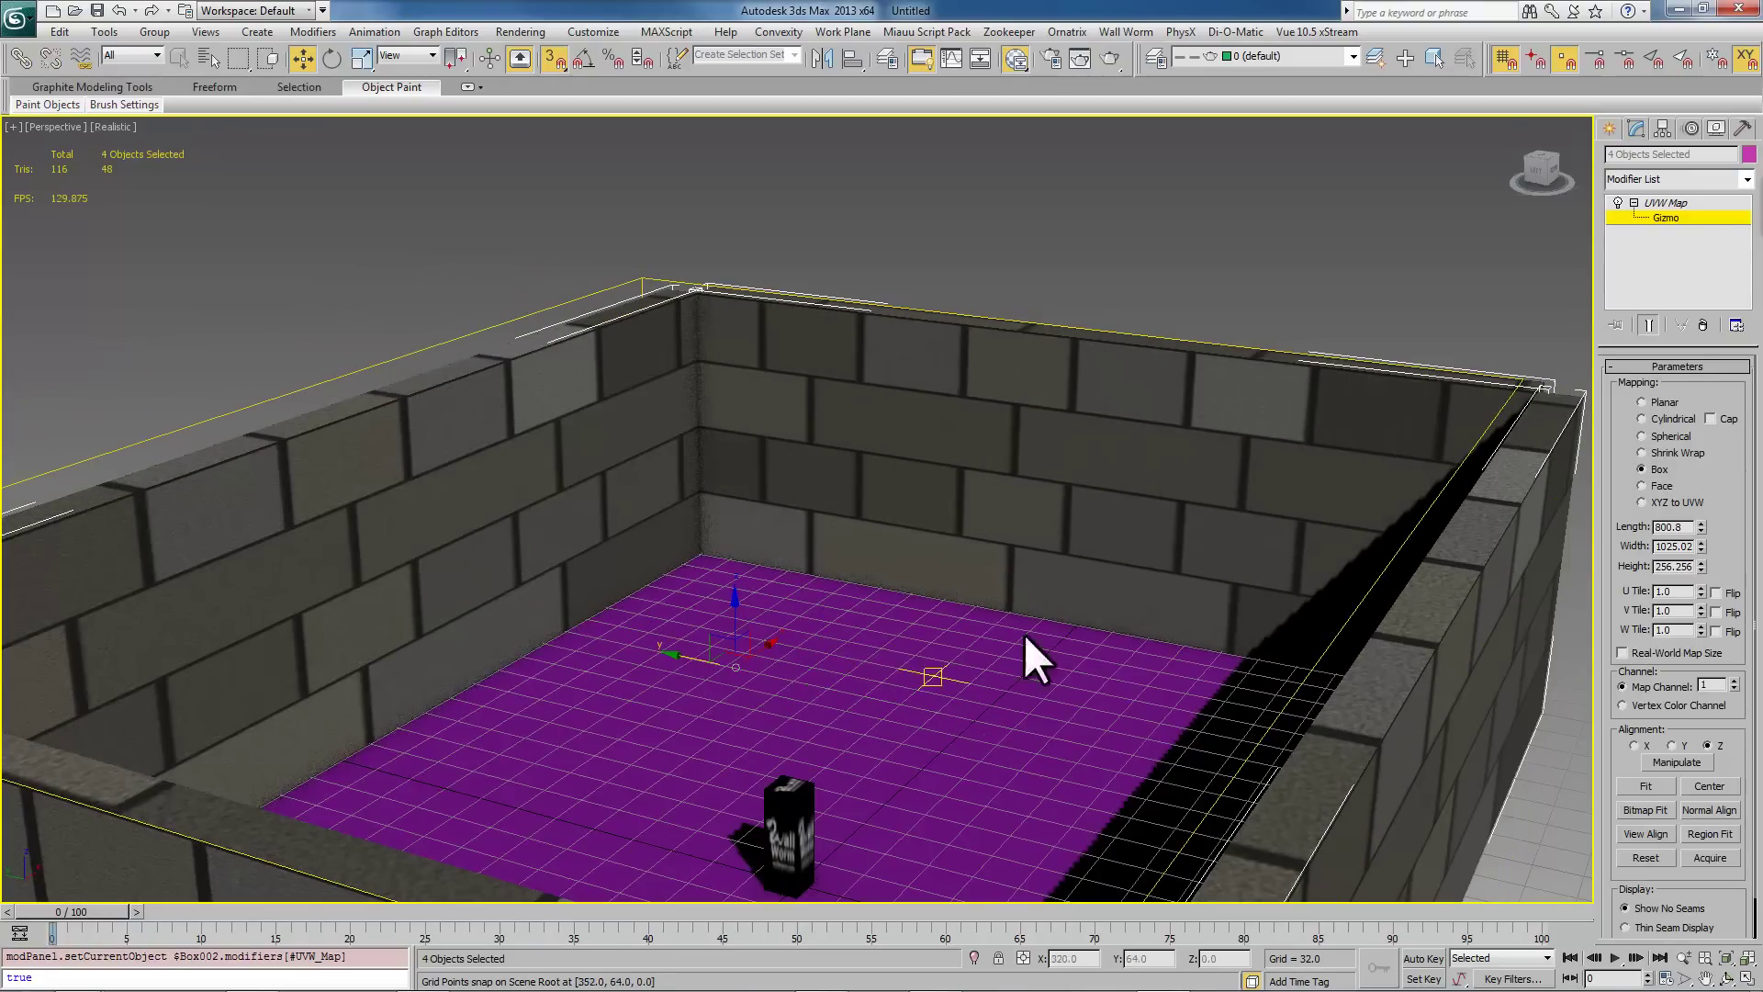
Step: Turn off 3D Snap, slide the mapping gizmo, and undo the last gizmo moves
click(555, 60)
drag(693, 661, 869, 572)
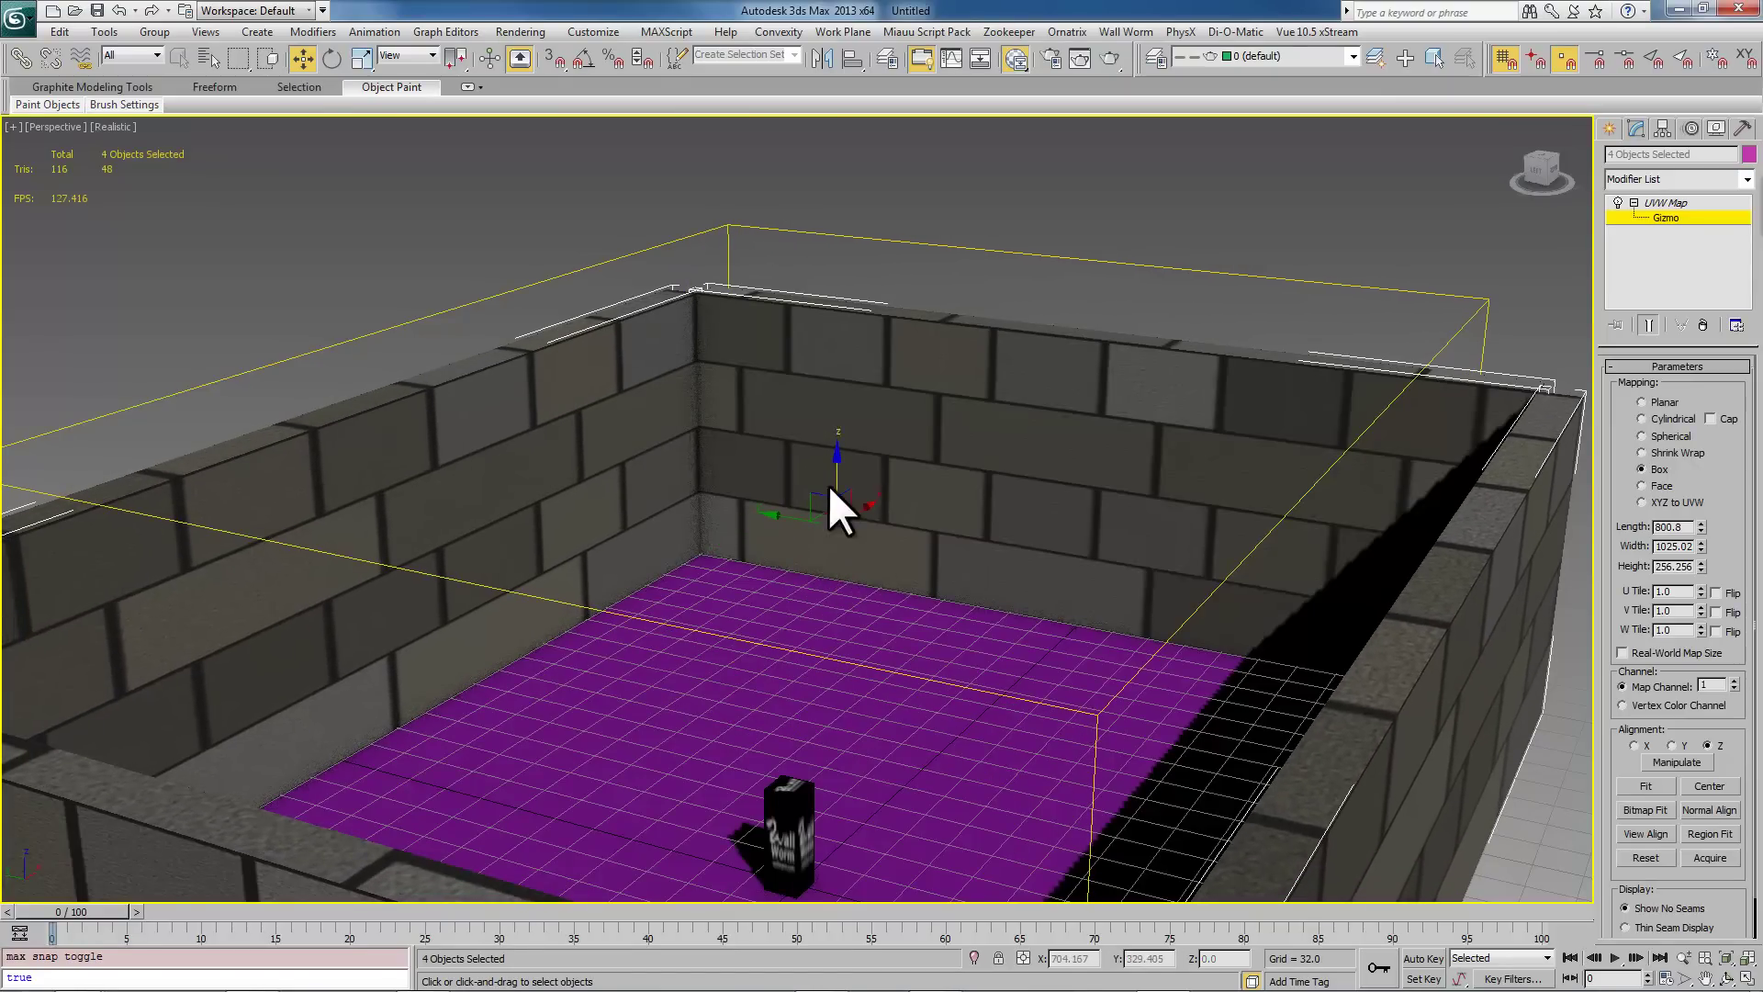
drag(840, 474, 812, 446)
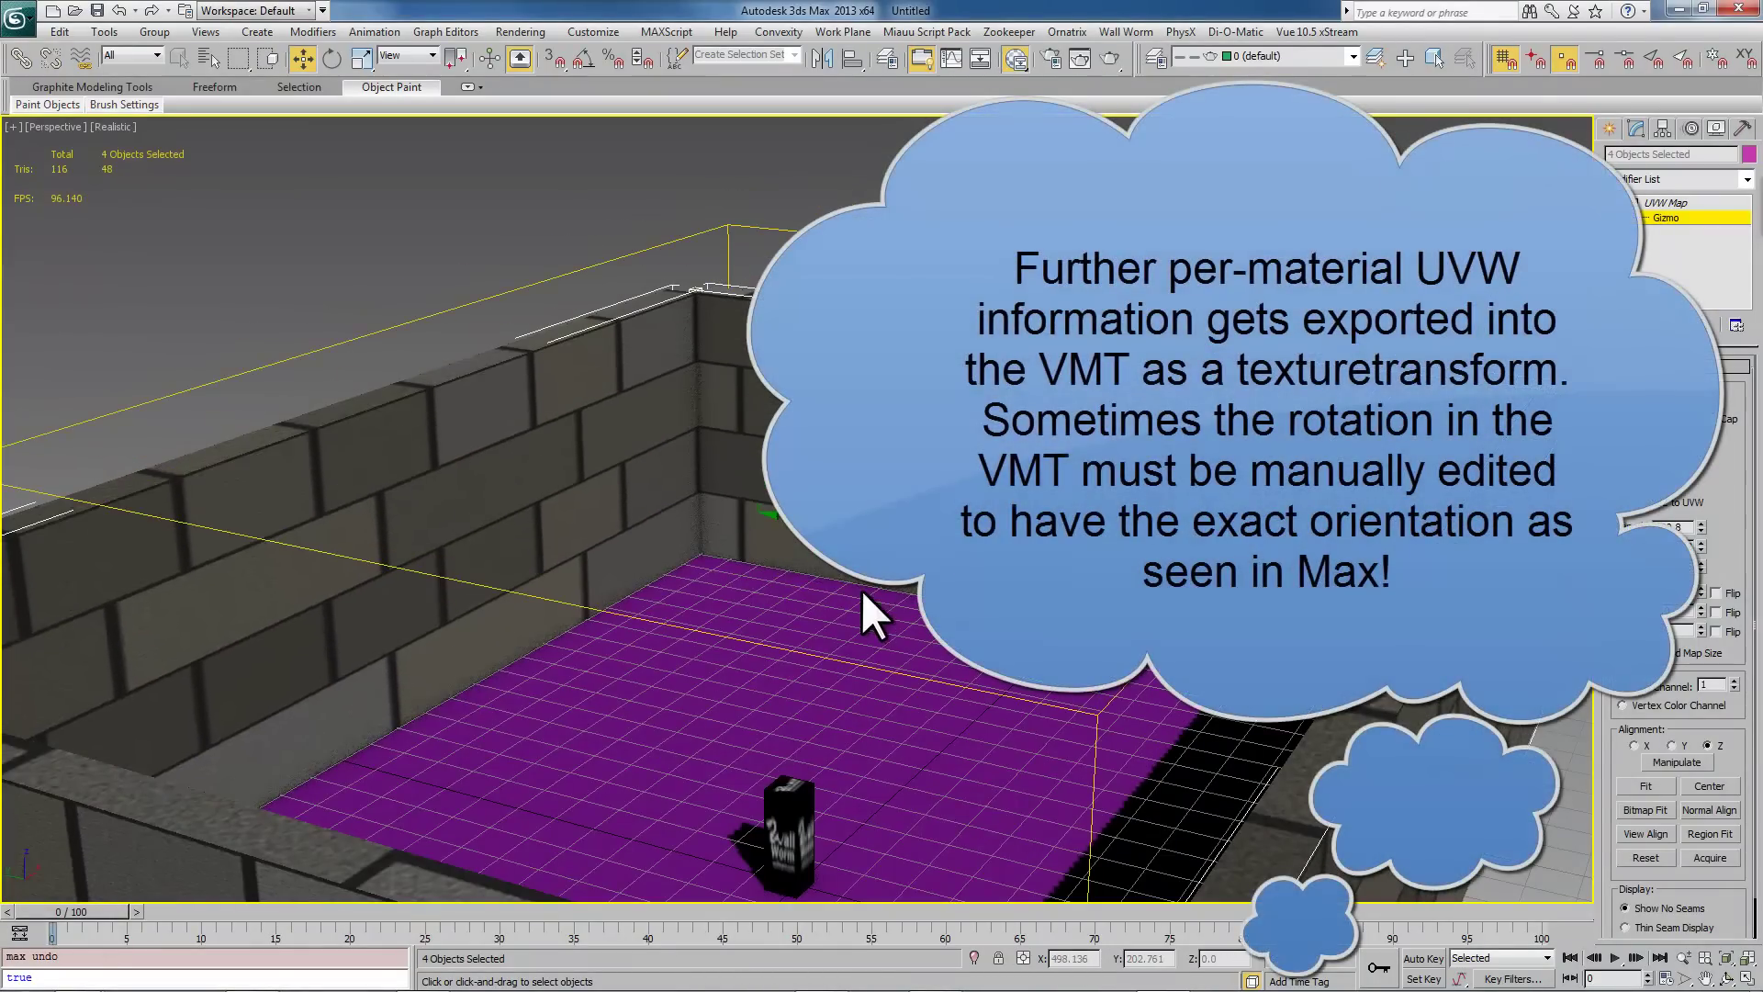
key(ctrl+z)
alt+middle_drag(858, 588, 918, 634)
scroll(725, 601, up, 5)
scroll(863, 609, down, 3)
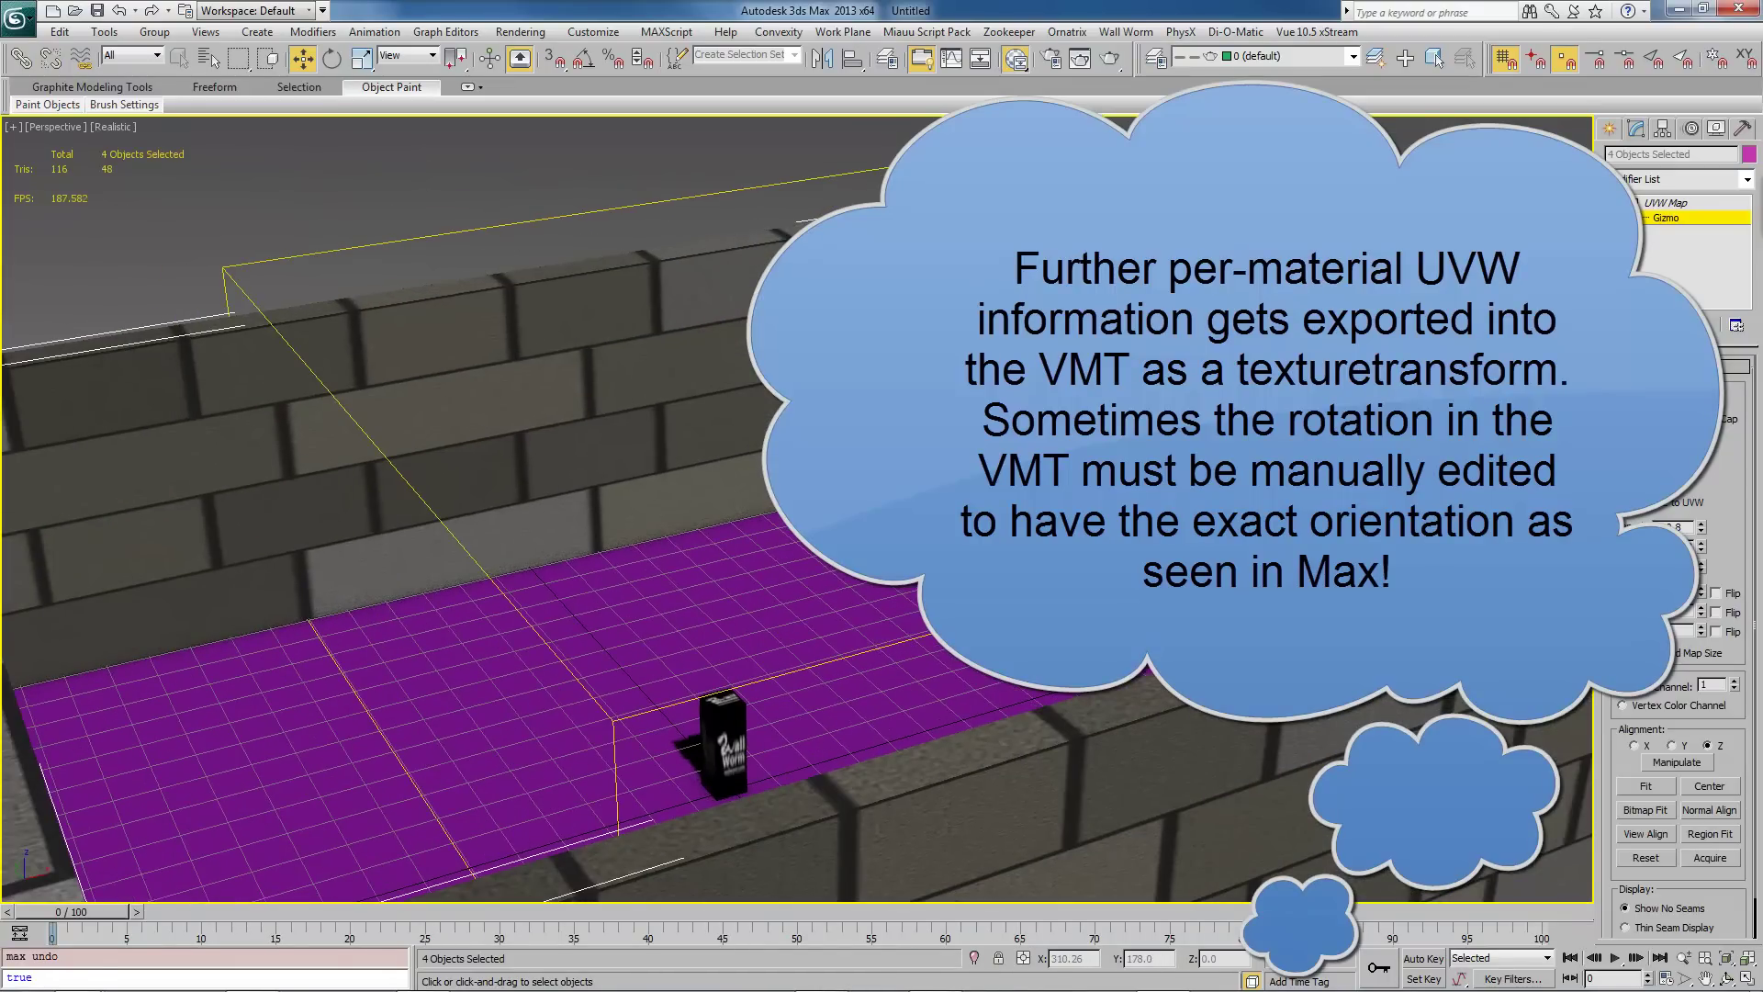
key(ctrl+z)
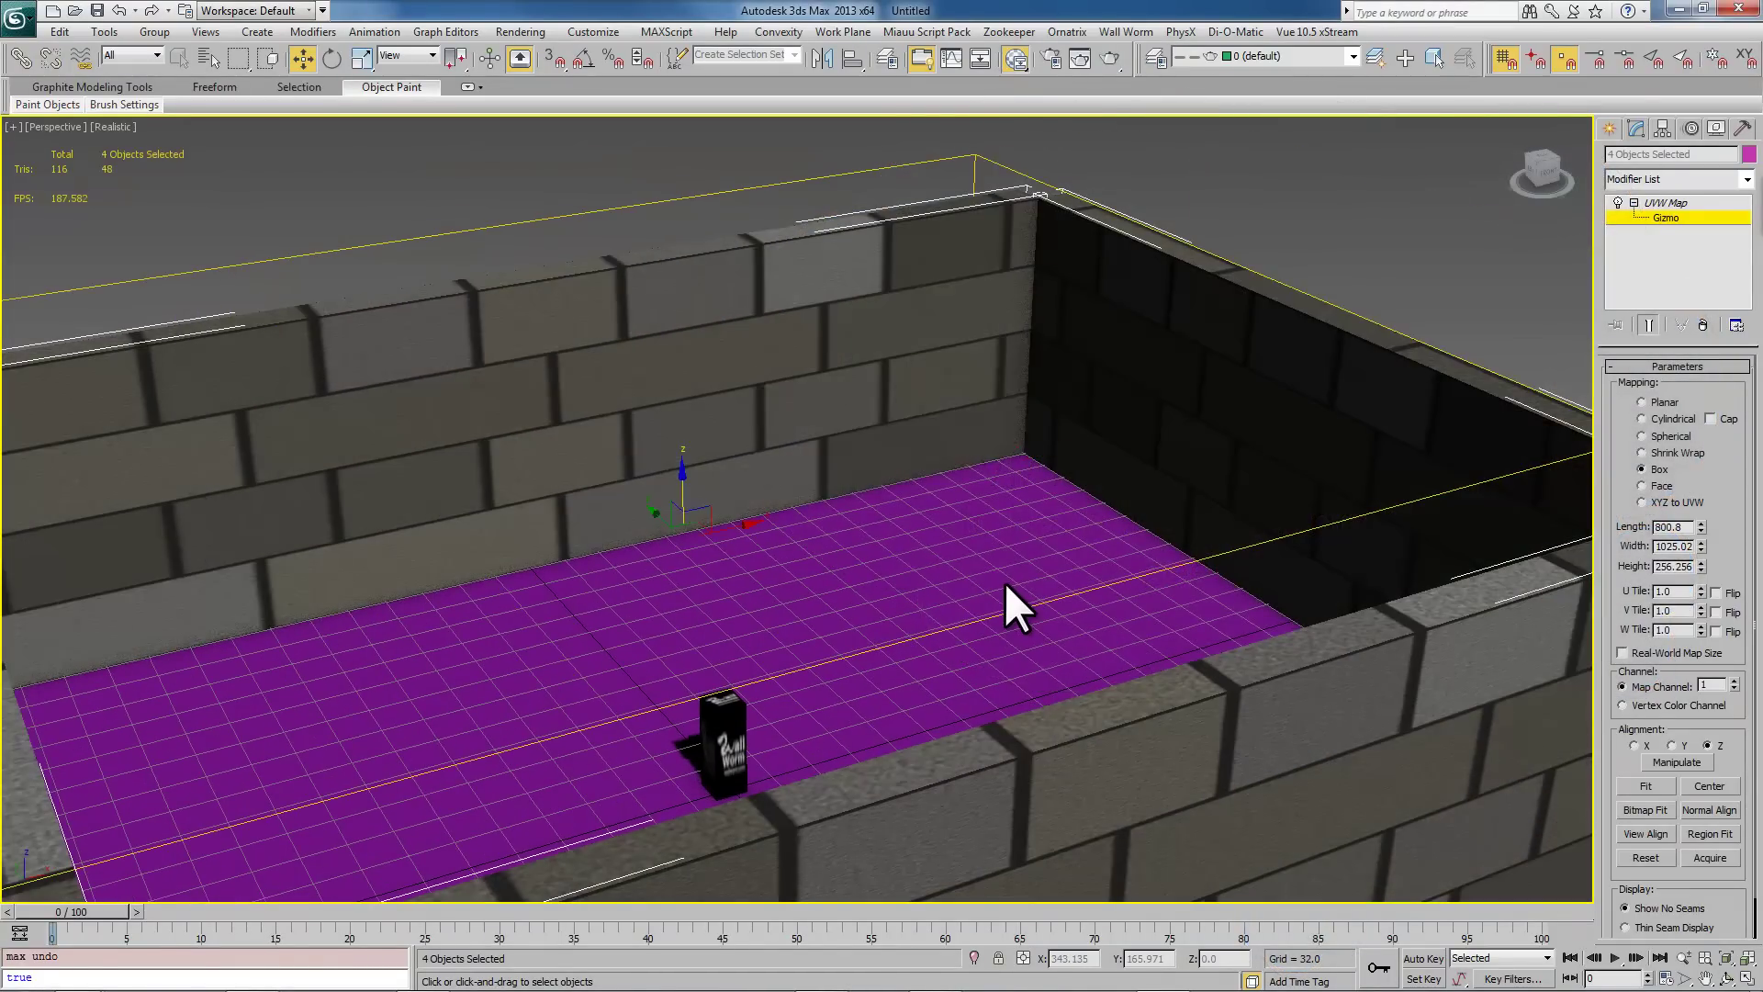
Step: Frame the room floor and drag the mapping Length spinner up to 1729.72
scroll(901, 637, down, 3)
middle_drag(900, 638, 1000, 602)
scroll(940, 614, down, 3)
scroll(1000, 604, up, 2)
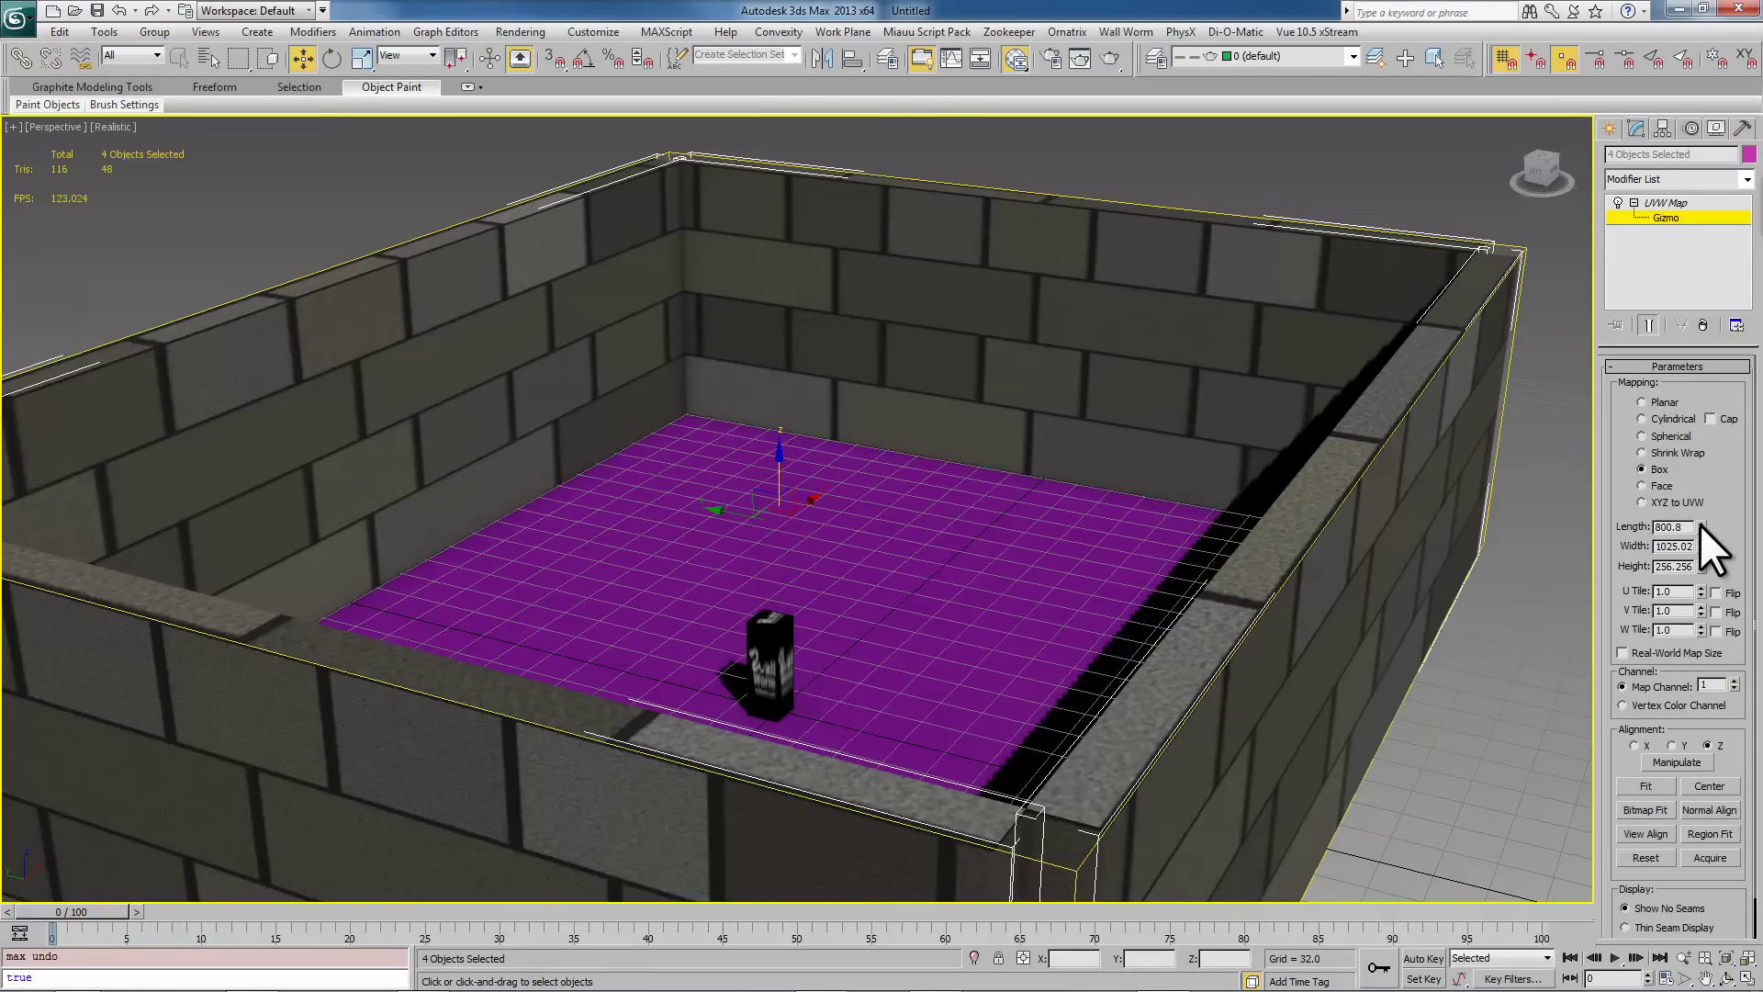
drag(1700, 525, 1729, 580)
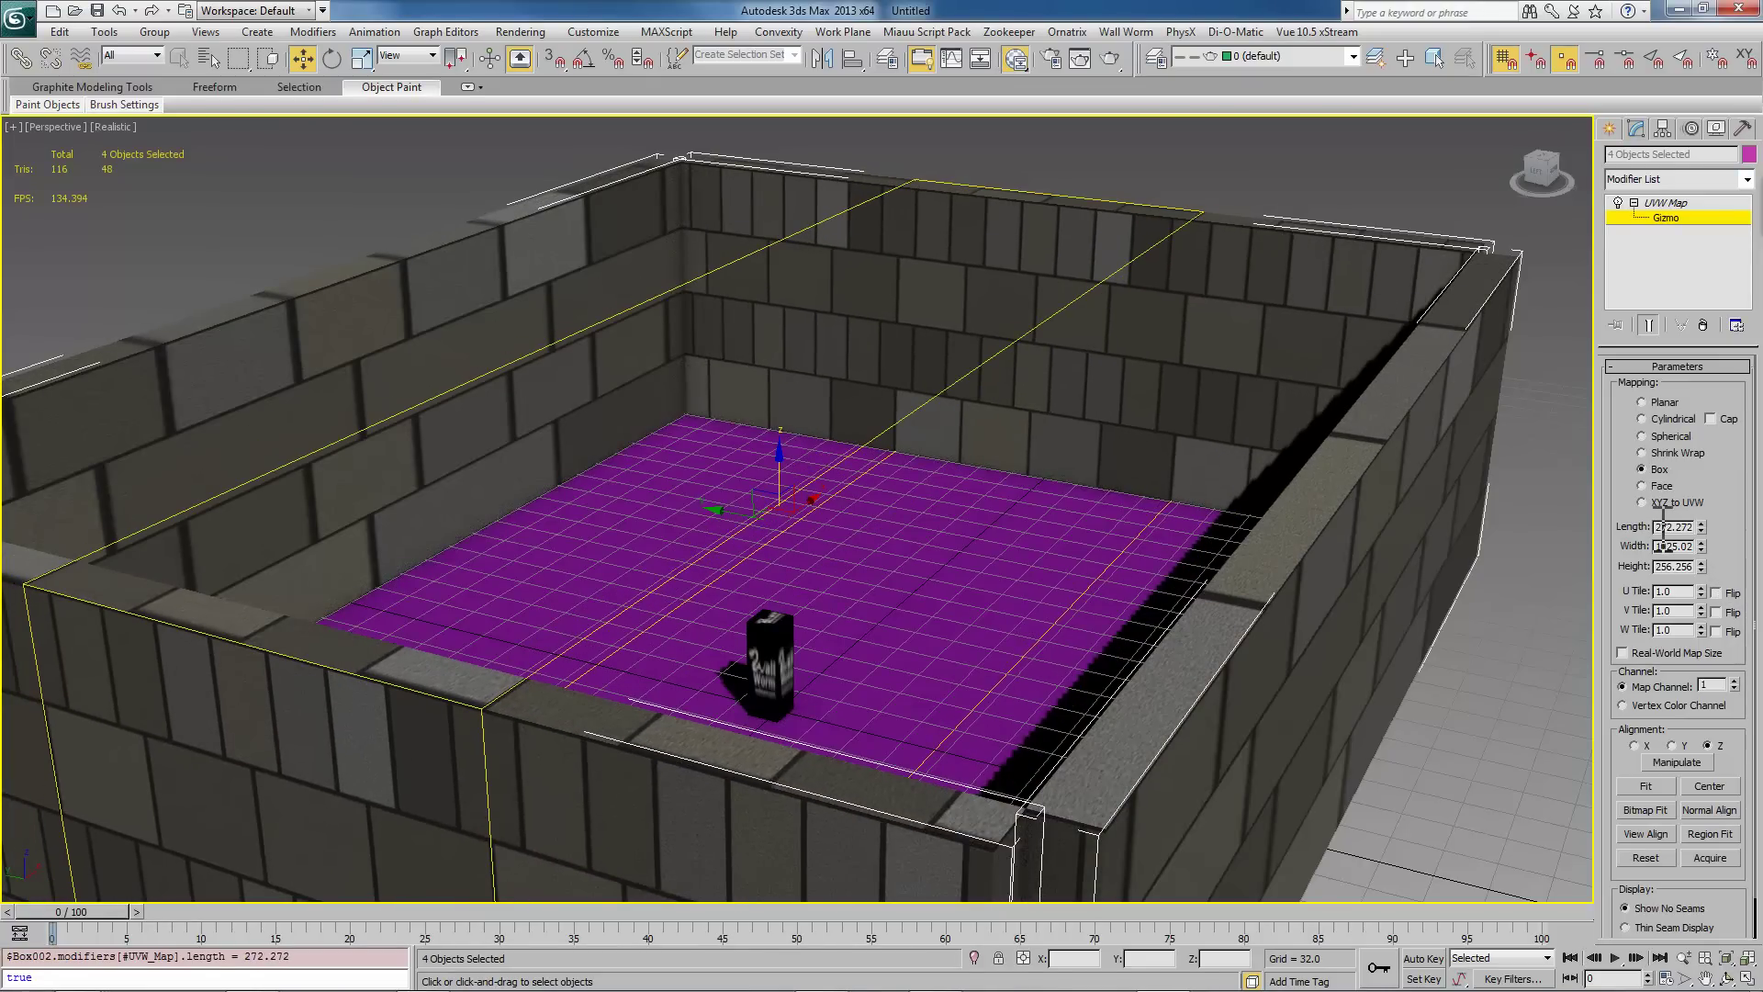
Step: Set the UVW Map Length, Width and Height each to 256
double_click(1666, 526)
text(256)
key(Return)
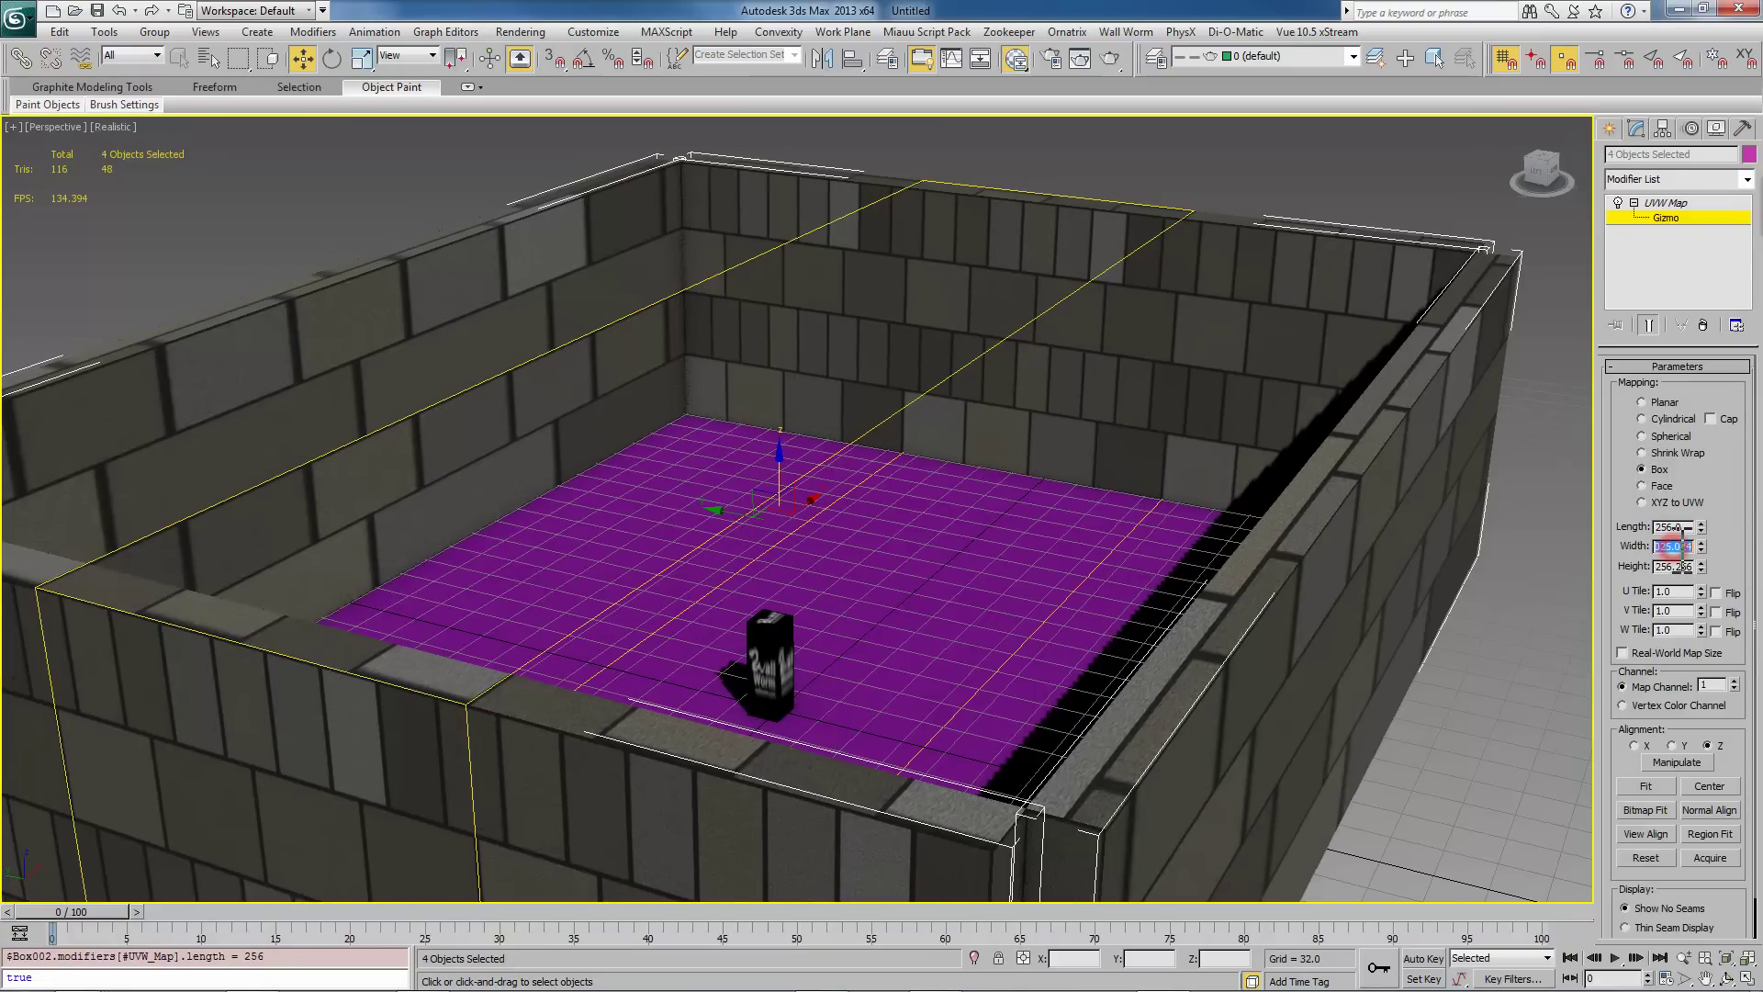
click(1684, 545)
text(256)
double_click(1693, 562)
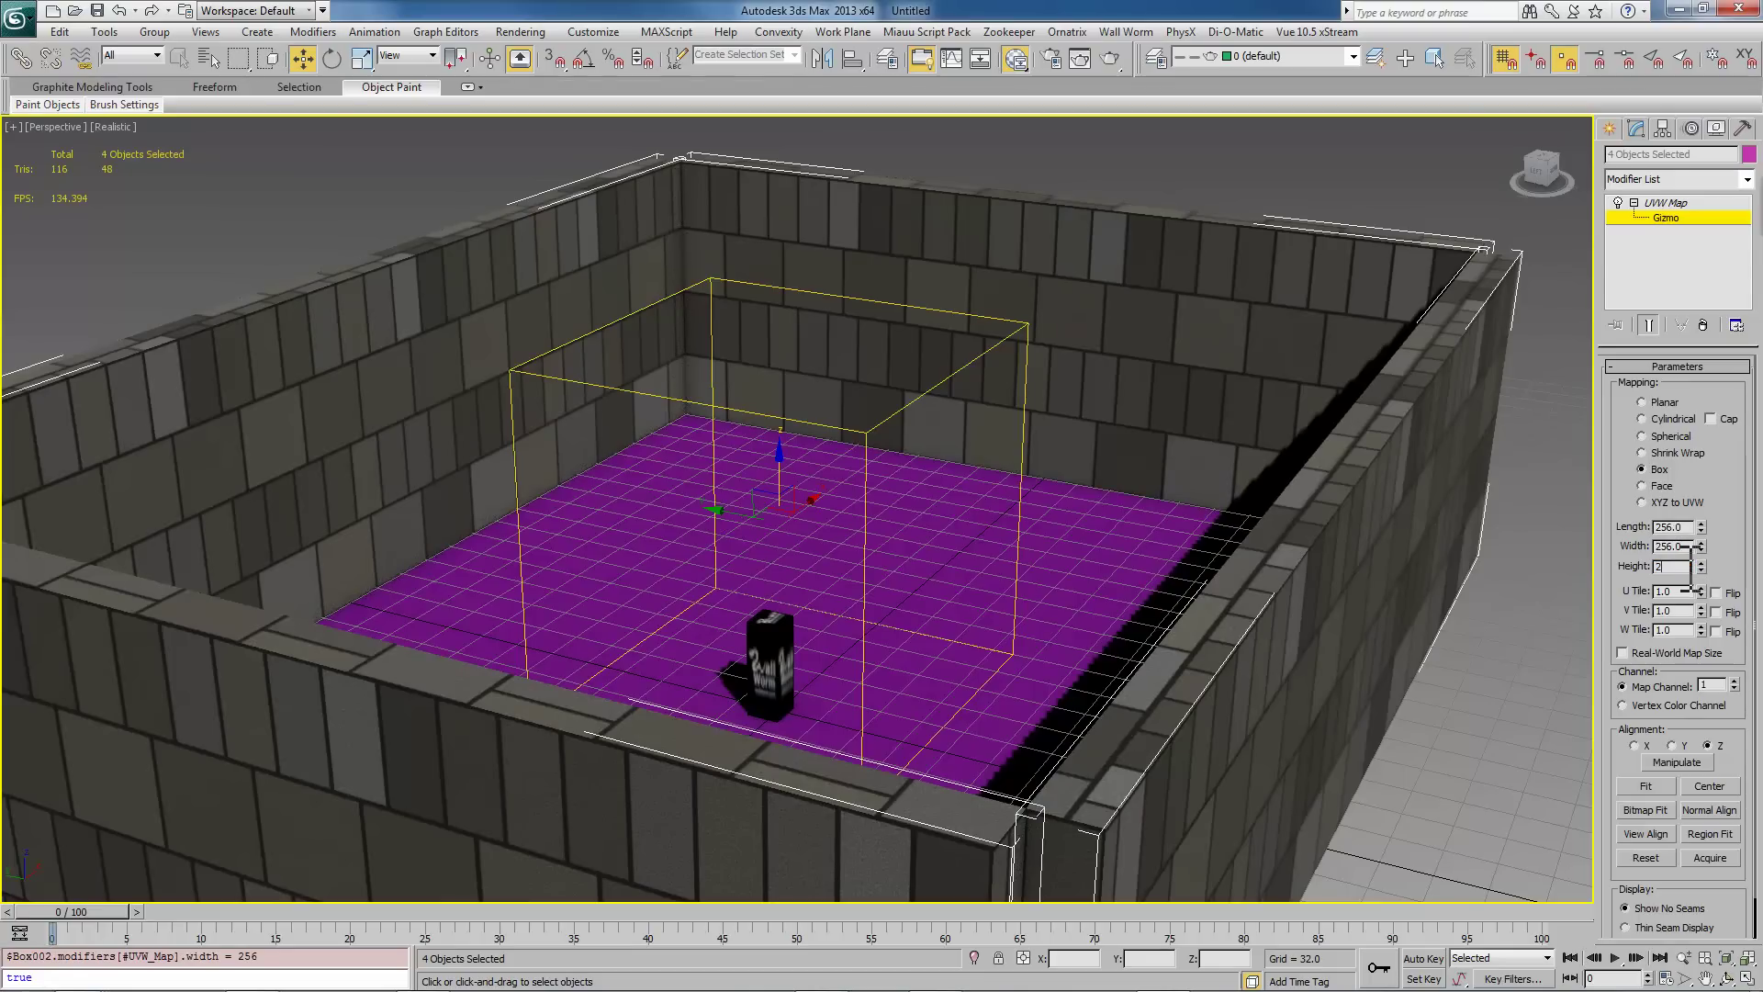
text(256)
key(Return)
Step: Orbit to face the room and select the Plane001 plane above it
alt+middle_drag(858, 542, 1065, 630)
scroll(1066, 630, up, 5)
scroll(1052, 576, down, 5)
scroll(956, 542, up, 3)
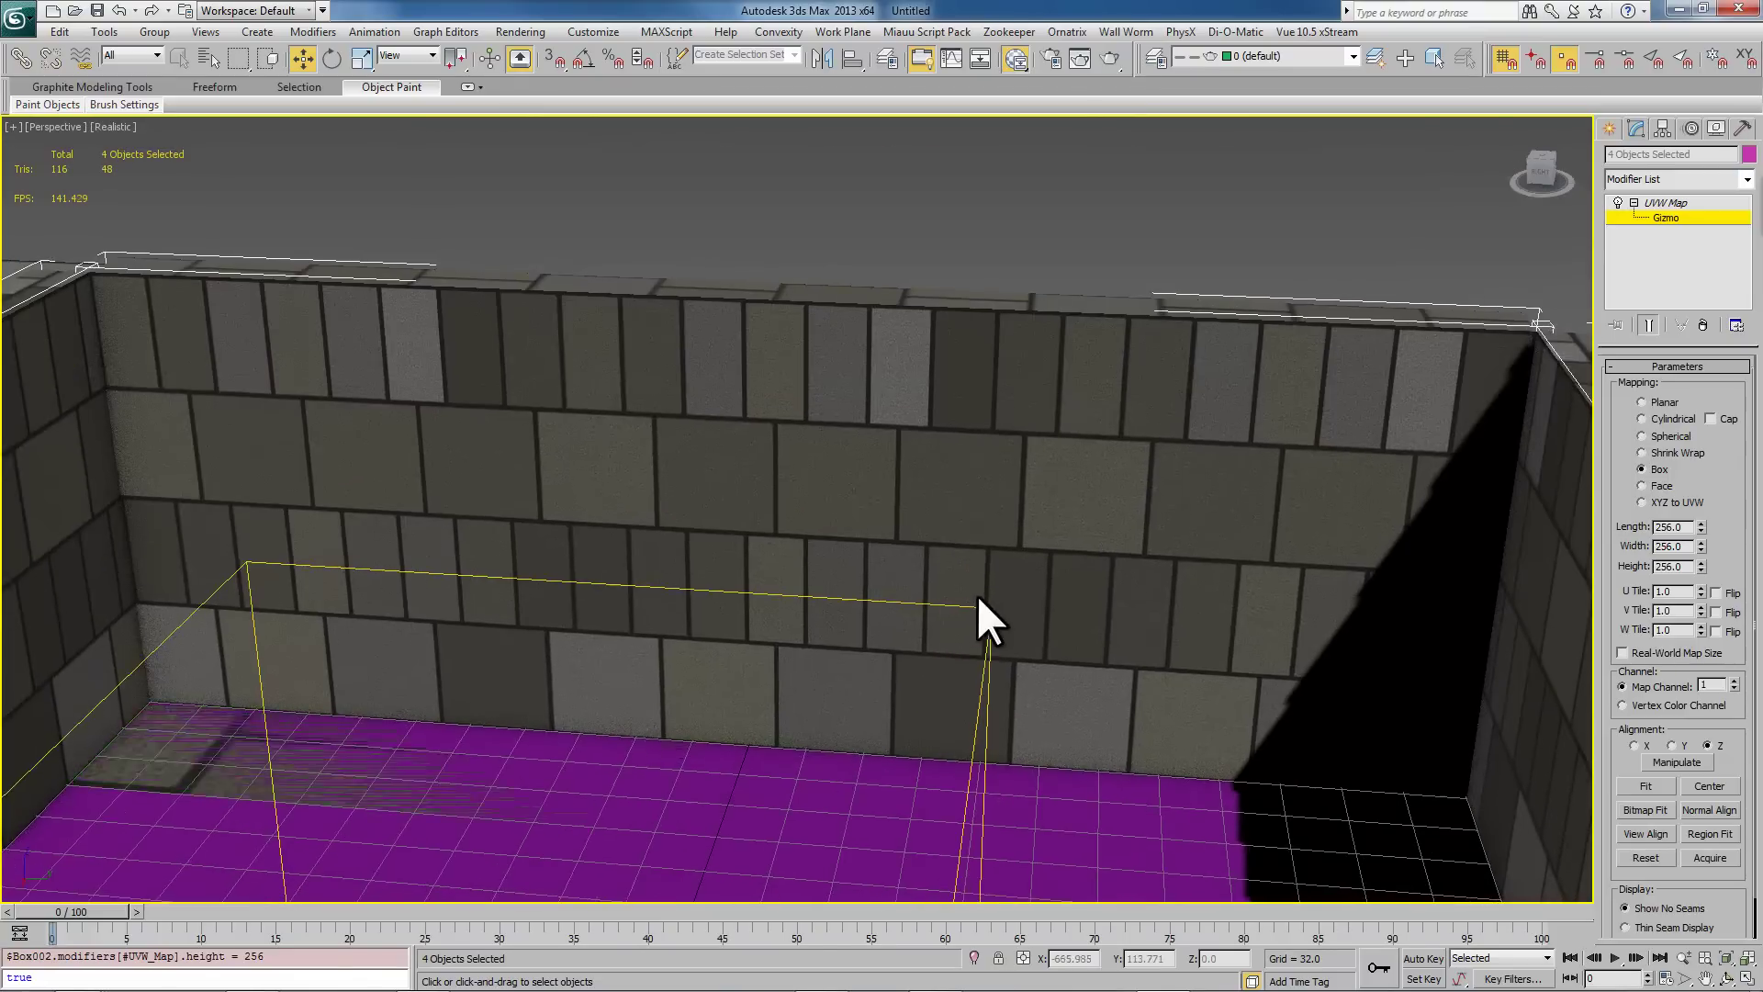
scroll(945, 597, down, 6)
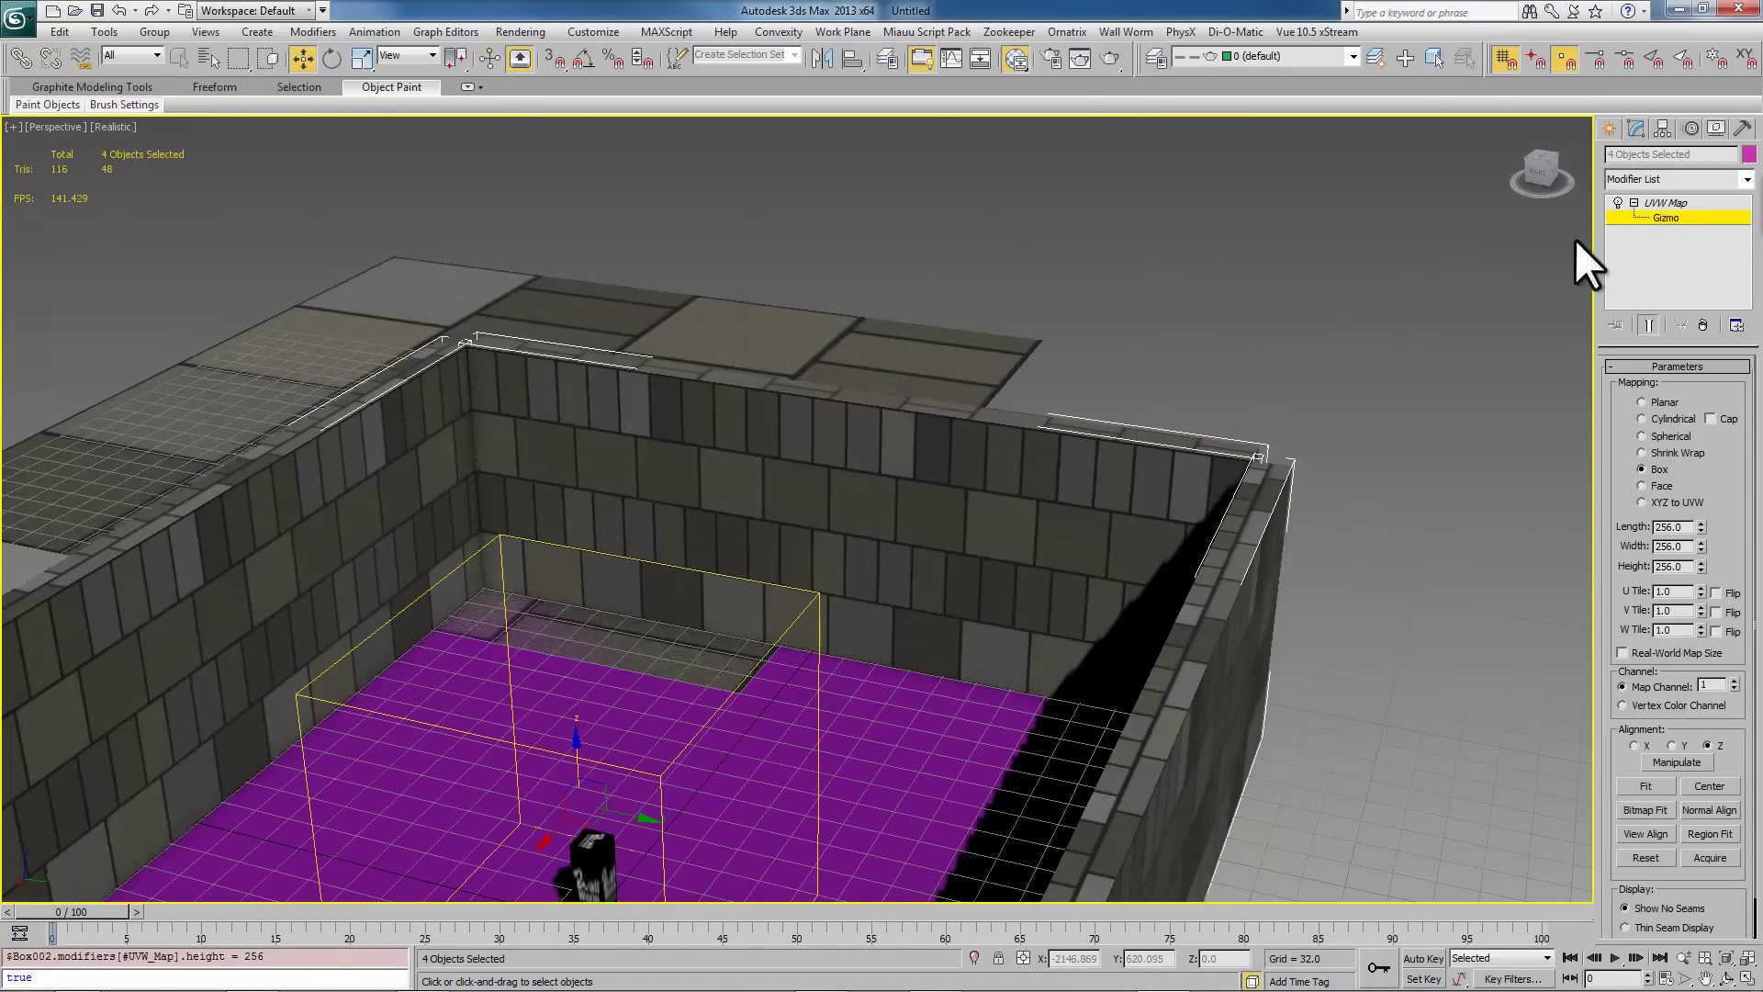
click(834, 362)
Step: Hide Plane001 via Hide Selection, clear the selection, and open the Windows Start menu
right_click(808, 353)
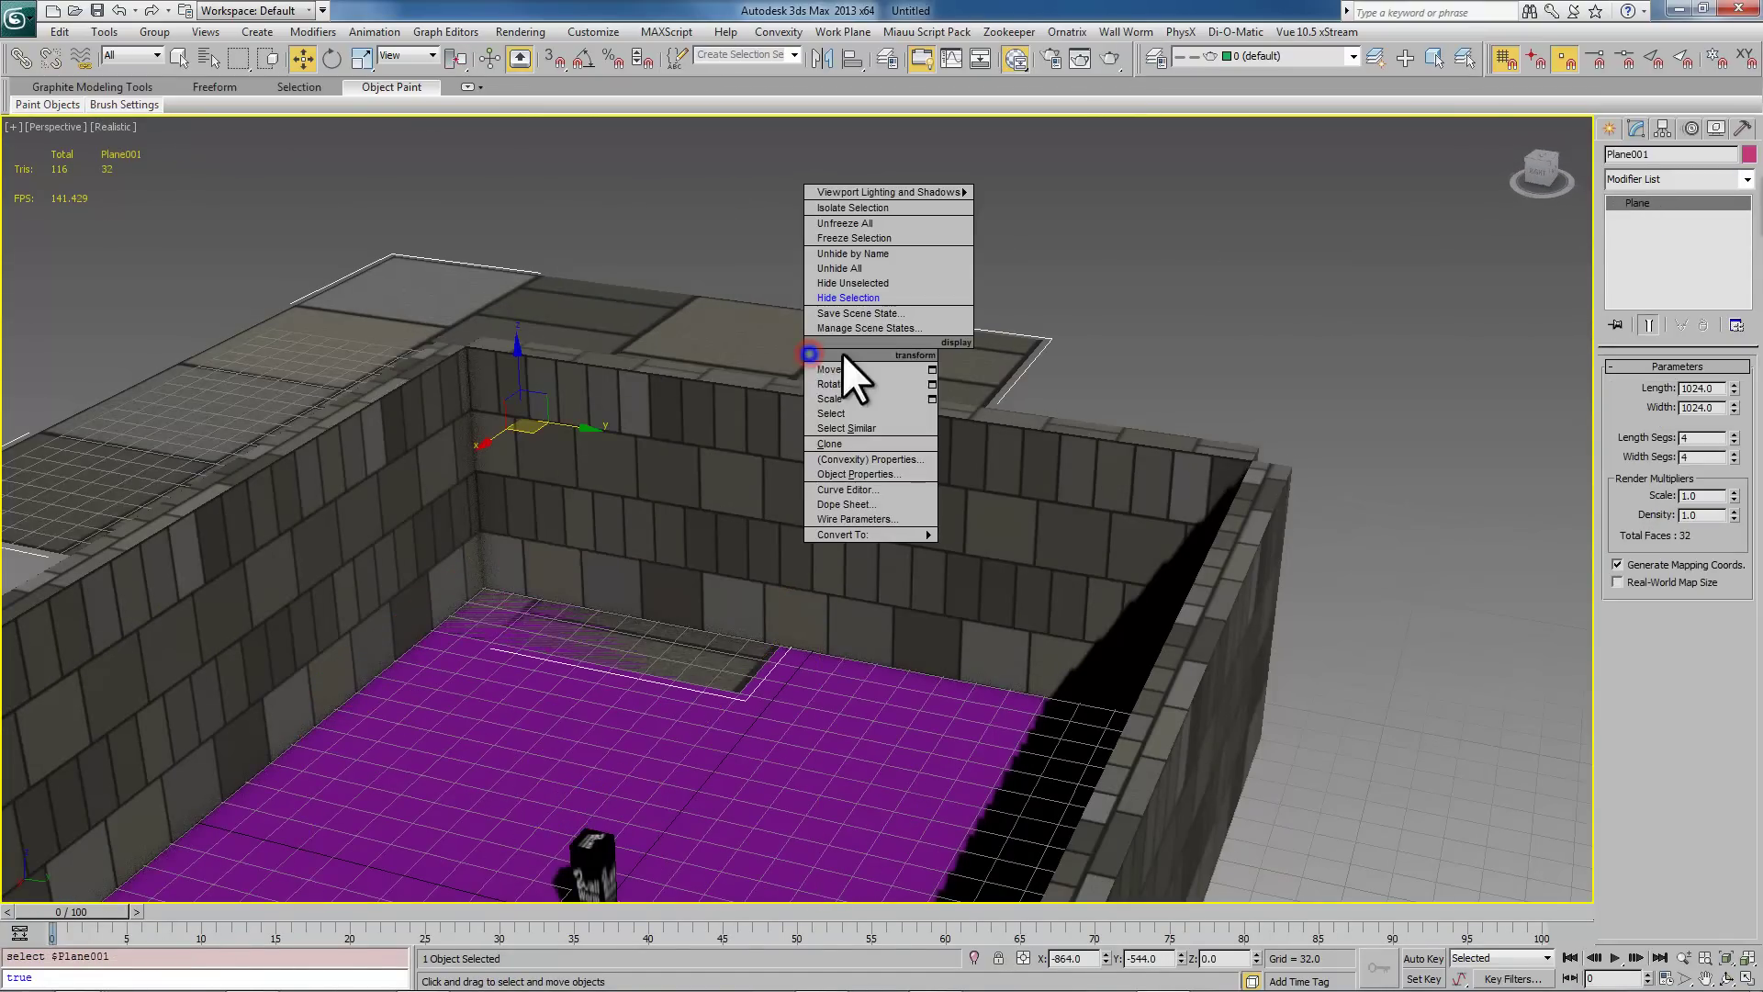
click(849, 298)
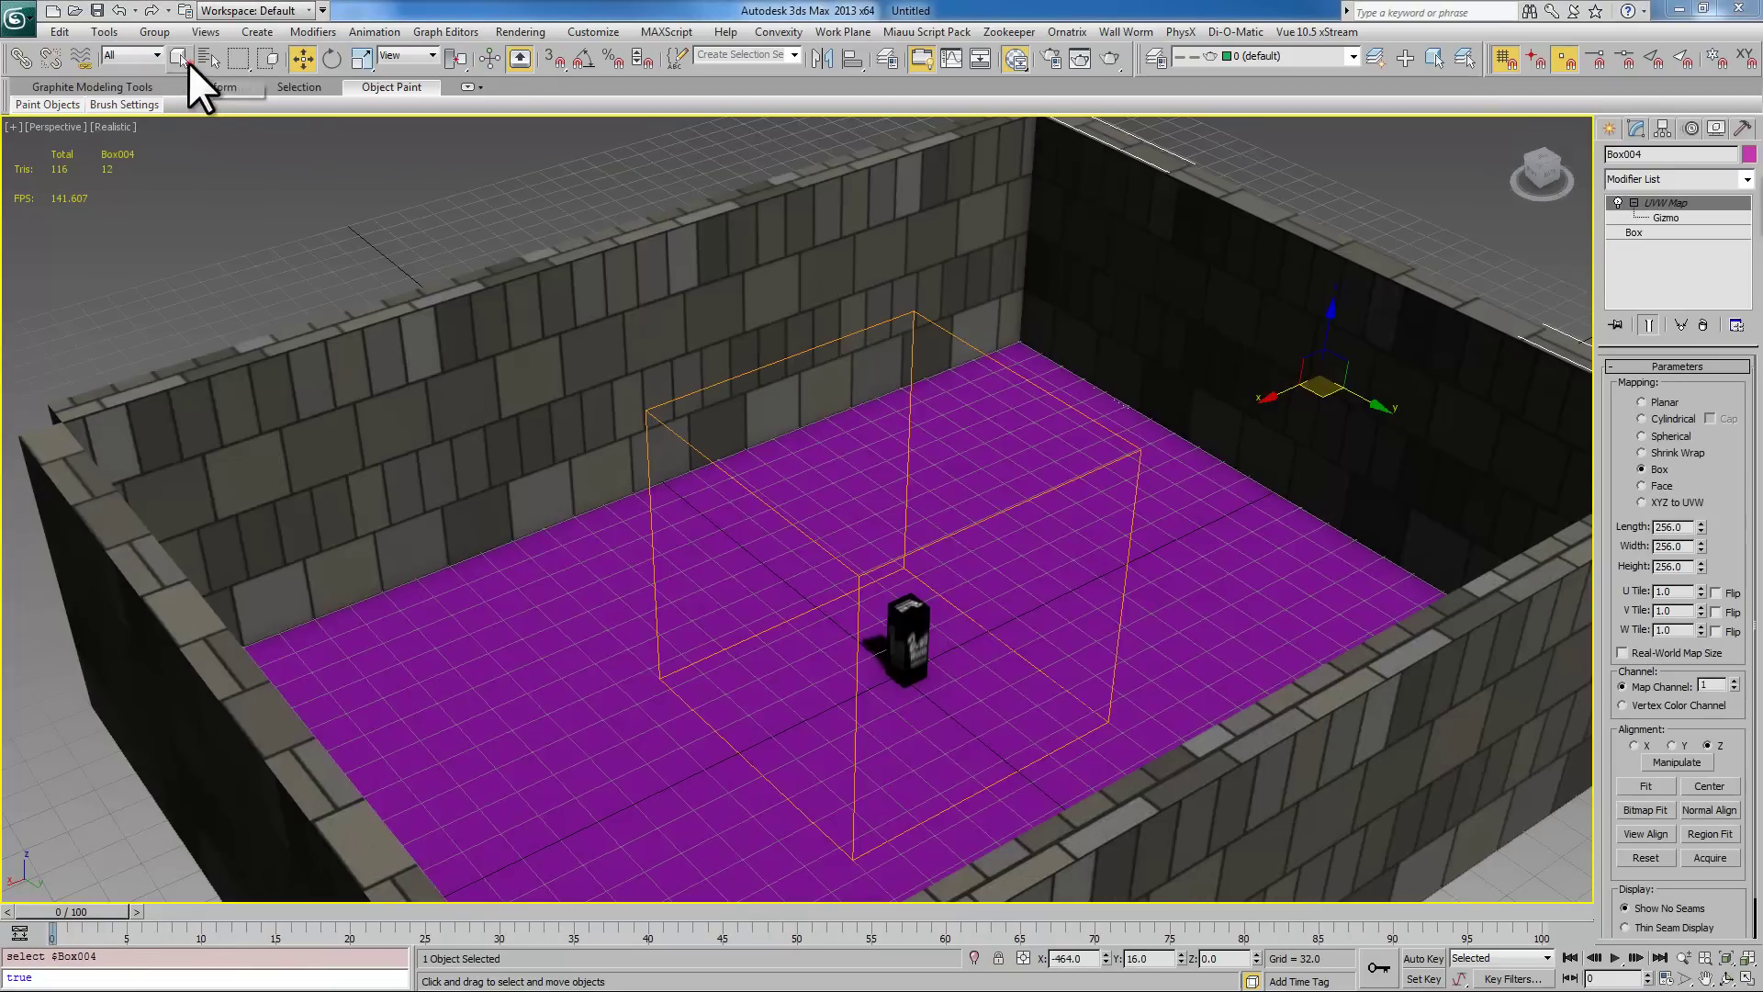
click(190, 63)
click(303, 224)
mouse_move(1336, 977)
click(24, 976)
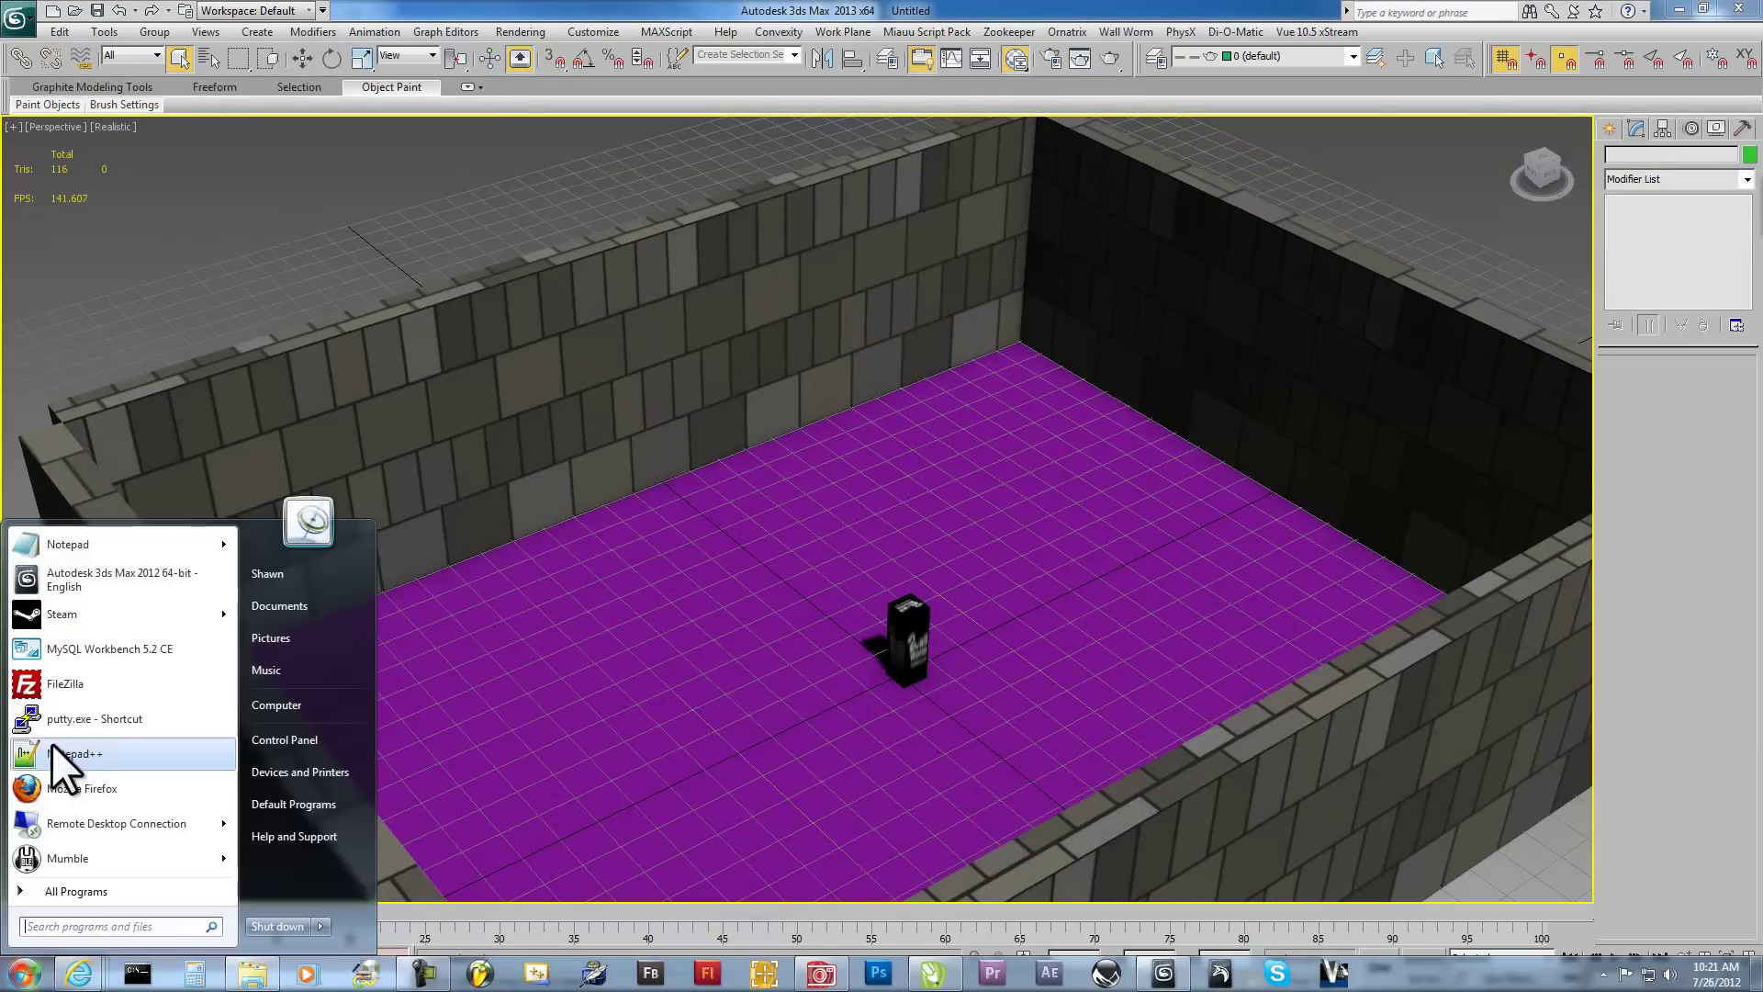
Step: Close the Start menu, select the Box005 wall, and reach Wall Worm > Wall Worm Exporters
click(60, 615)
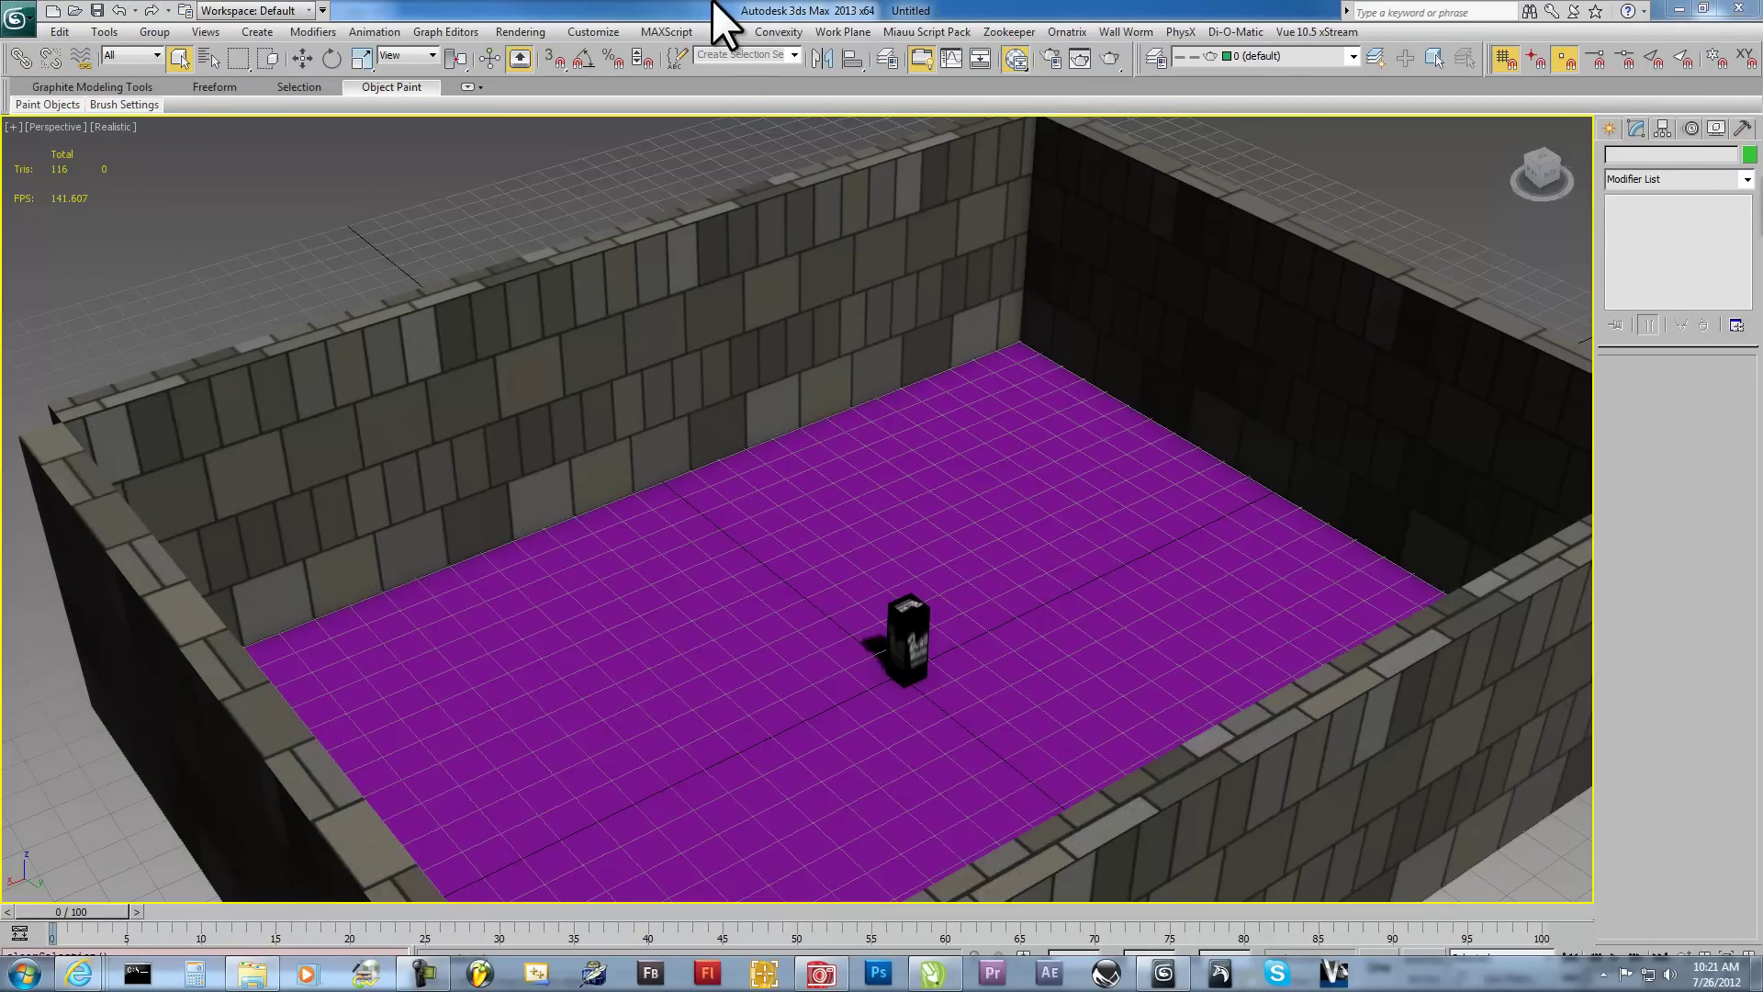
click(634, 322)
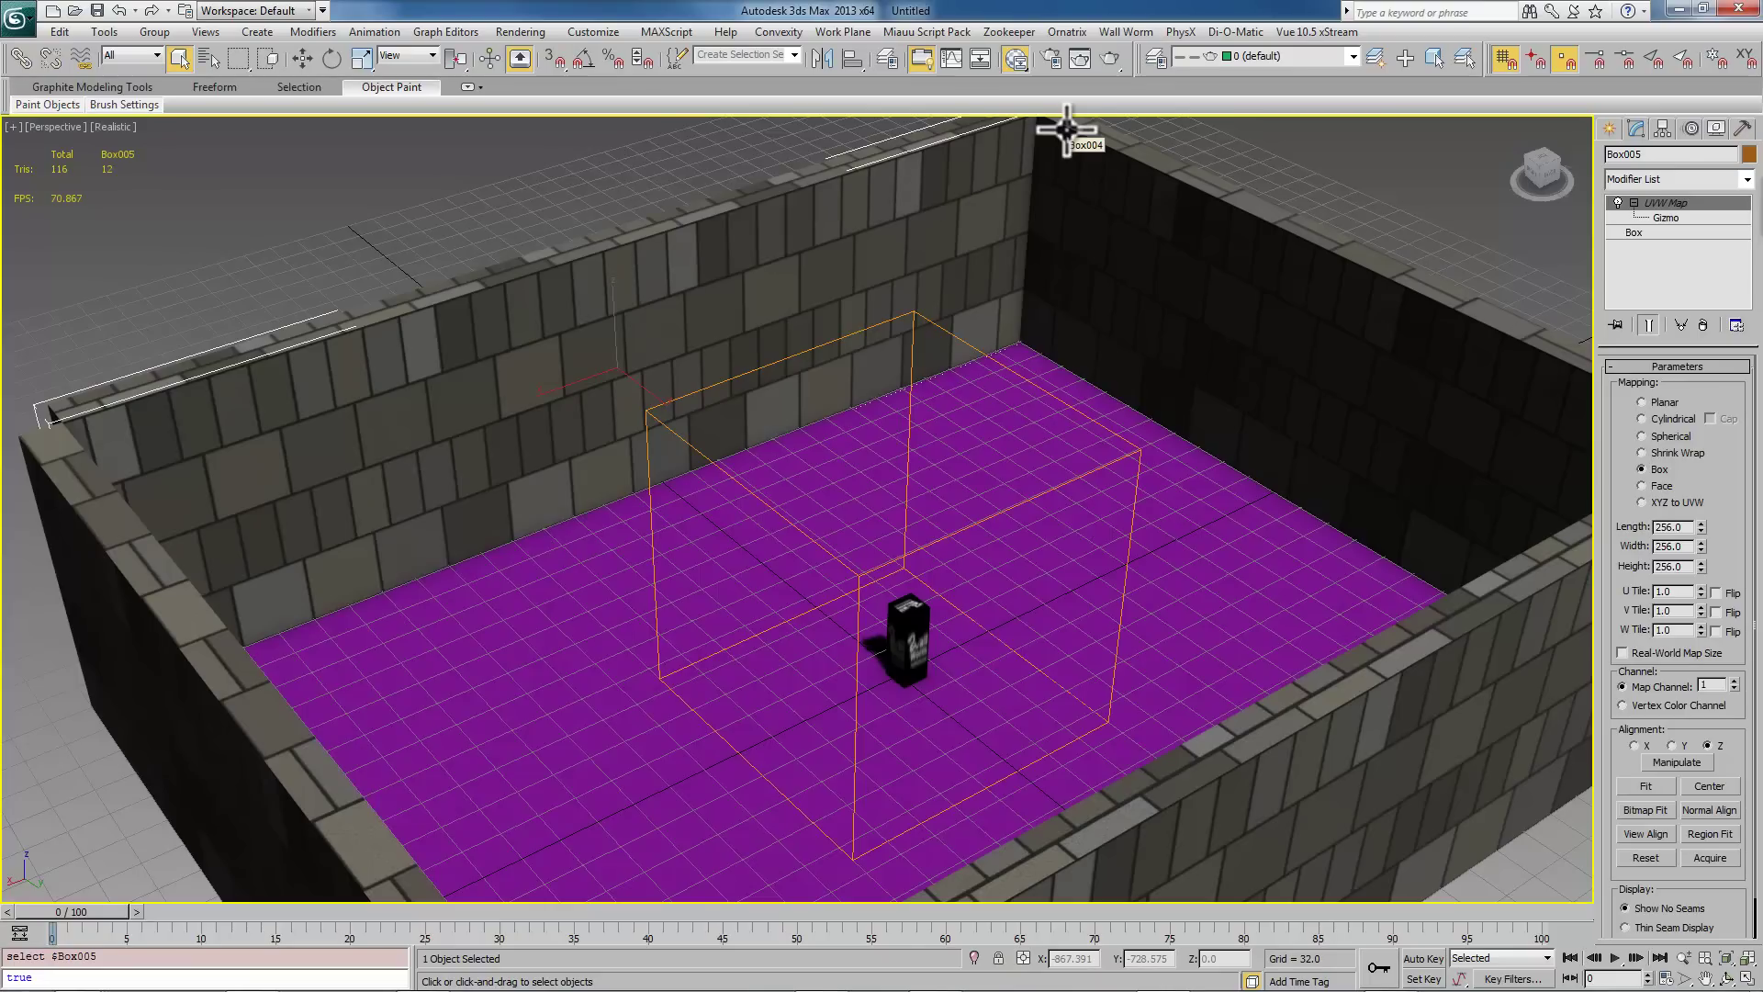
click(1127, 29)
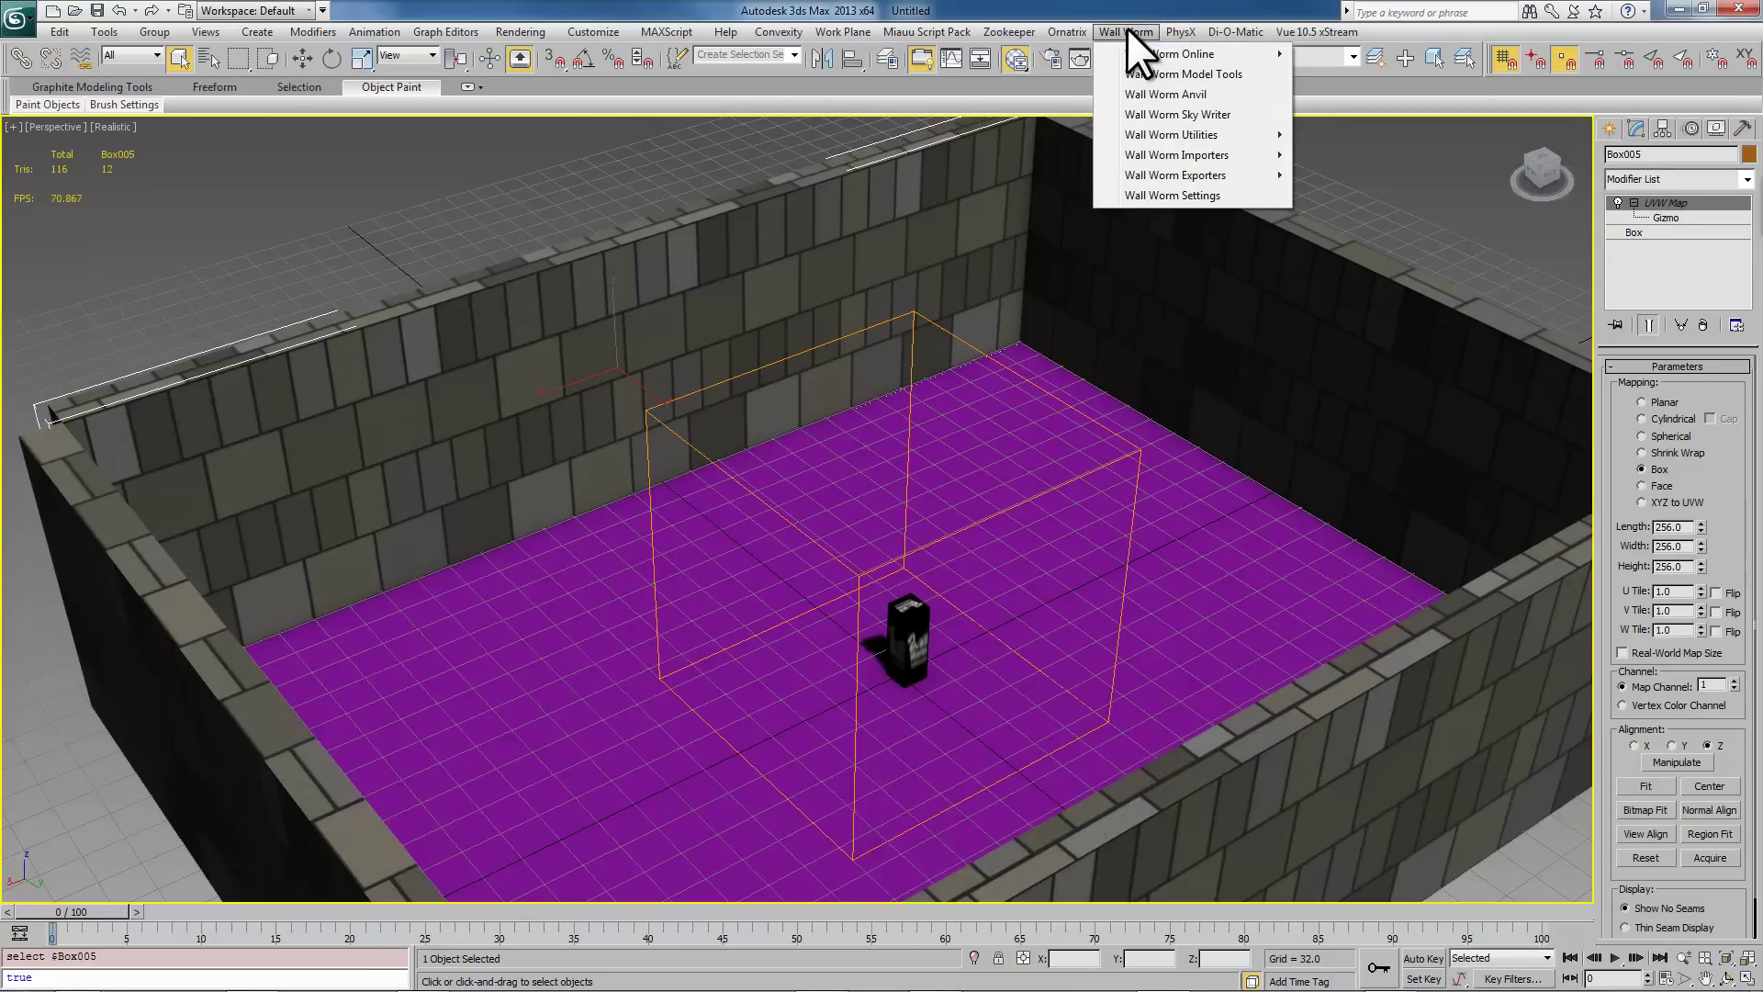
mouse_move(1176, 172)
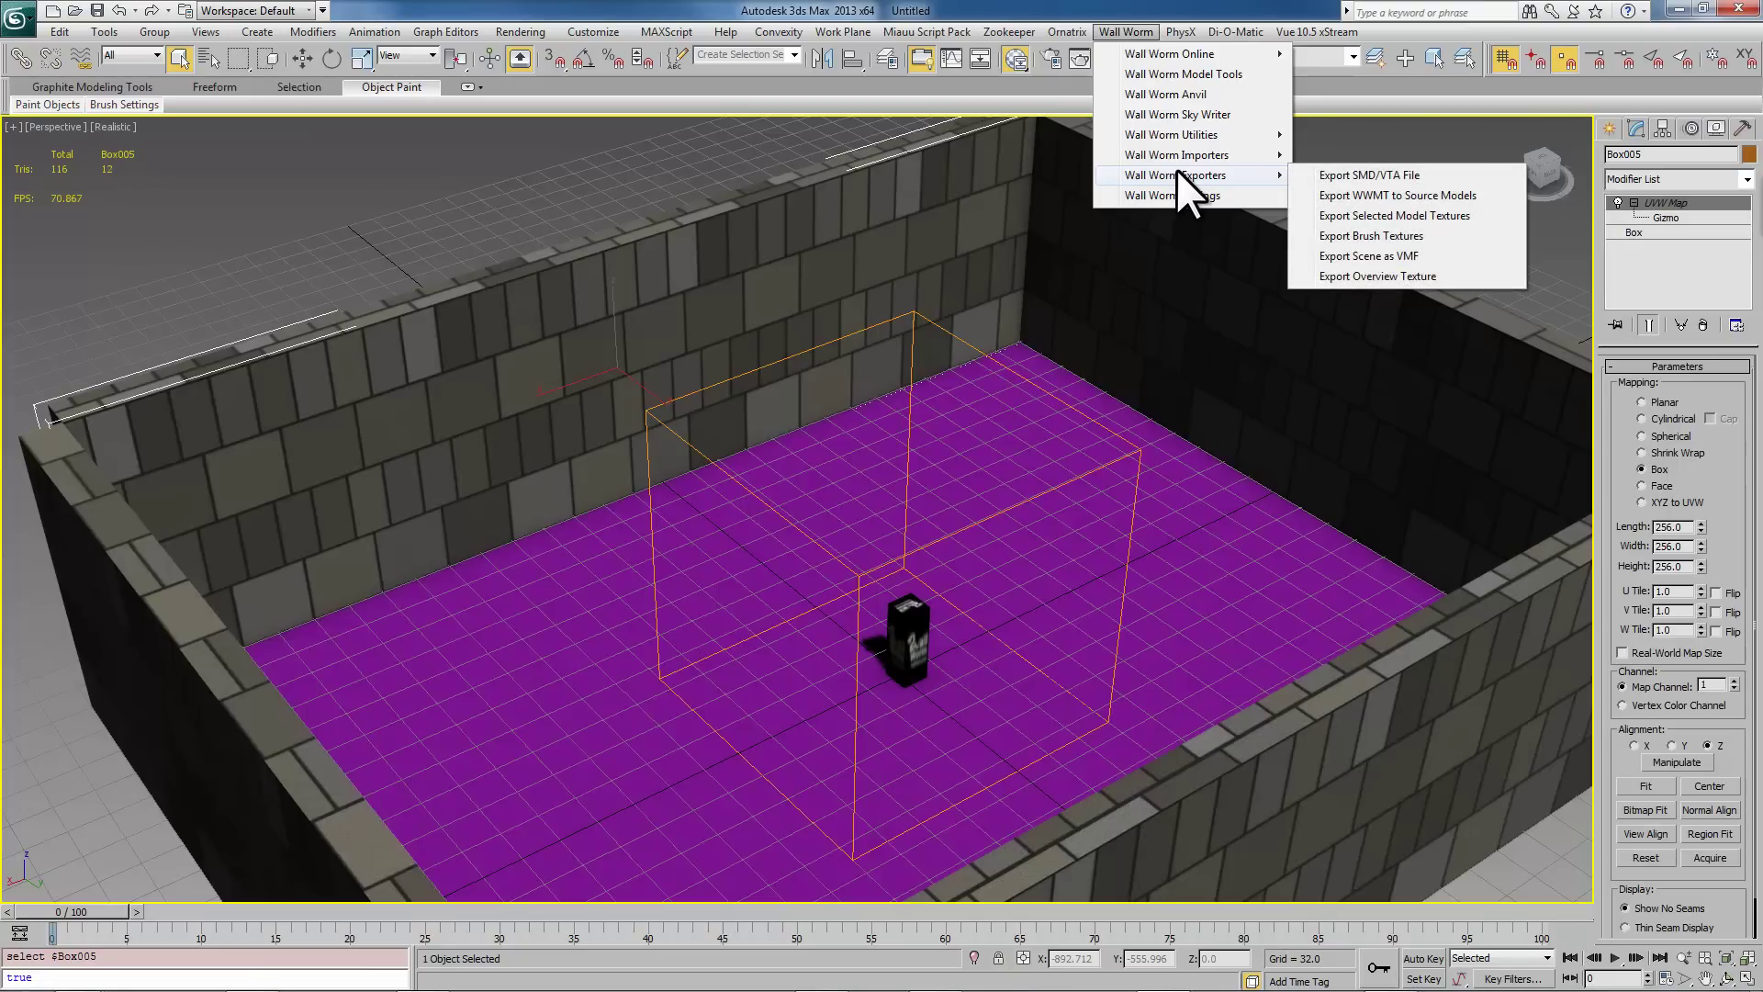
Step: Open the brush texture exporter with DXT5 compression and LightmappedGeneric shader
click(1373, 237)
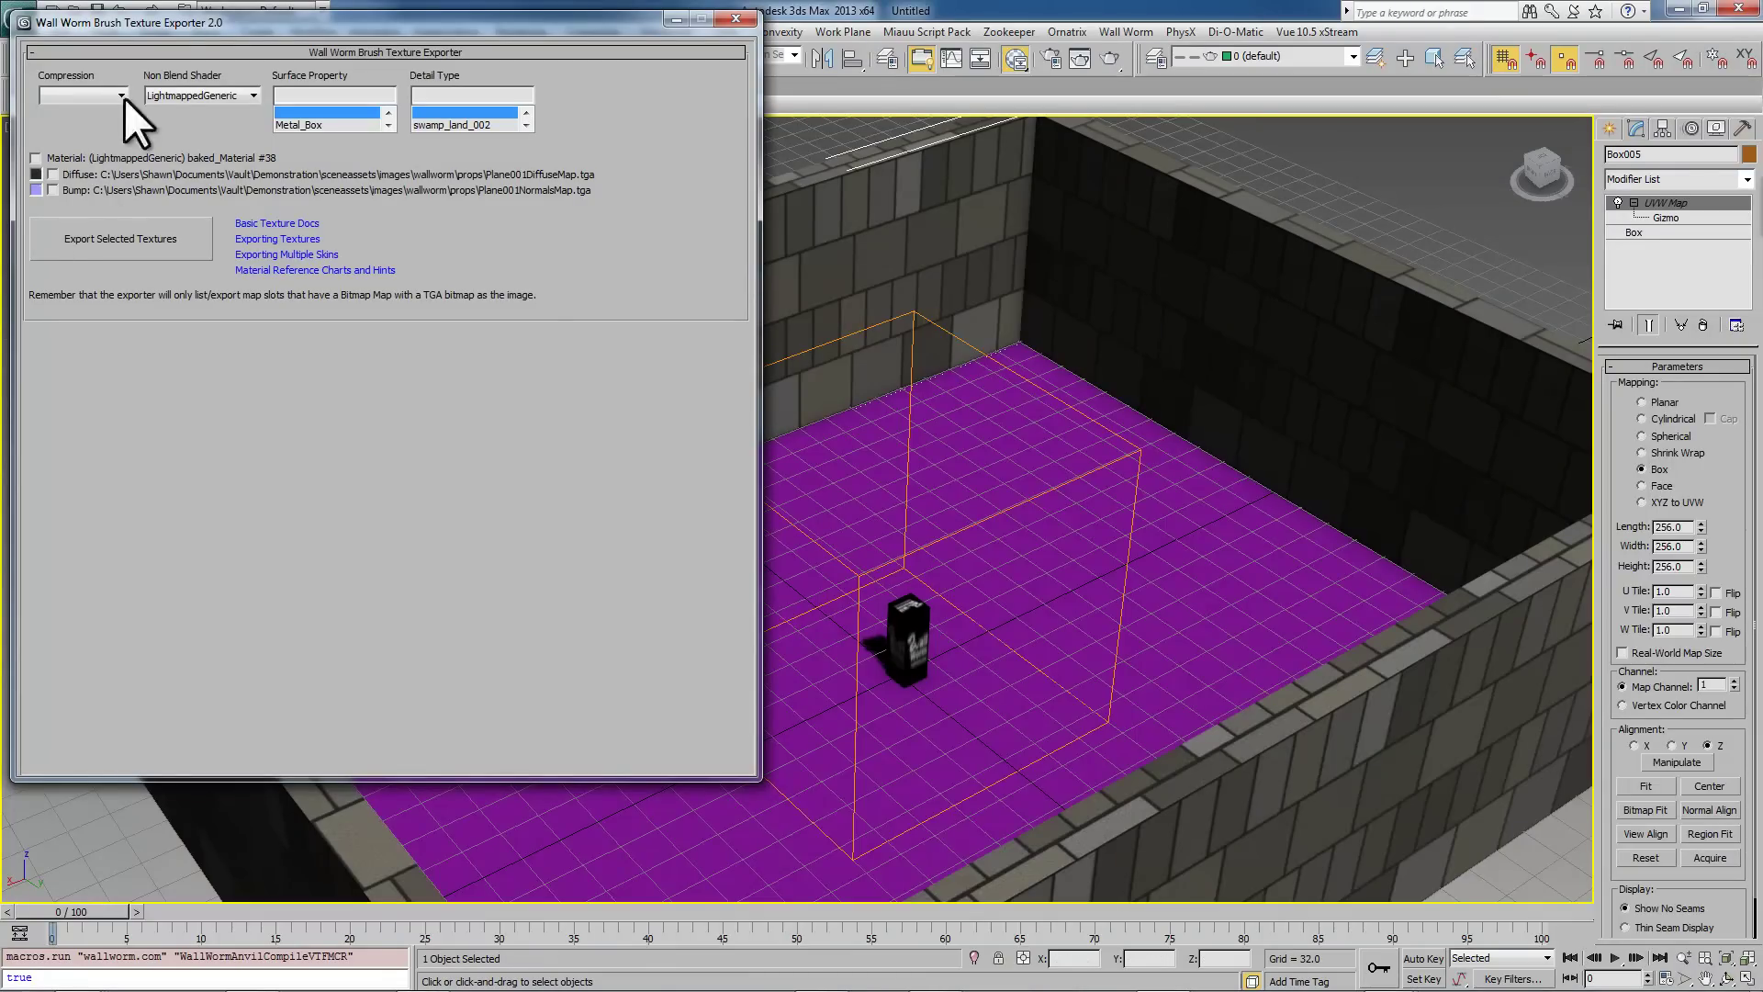
drag(206, 23, 307, 30)
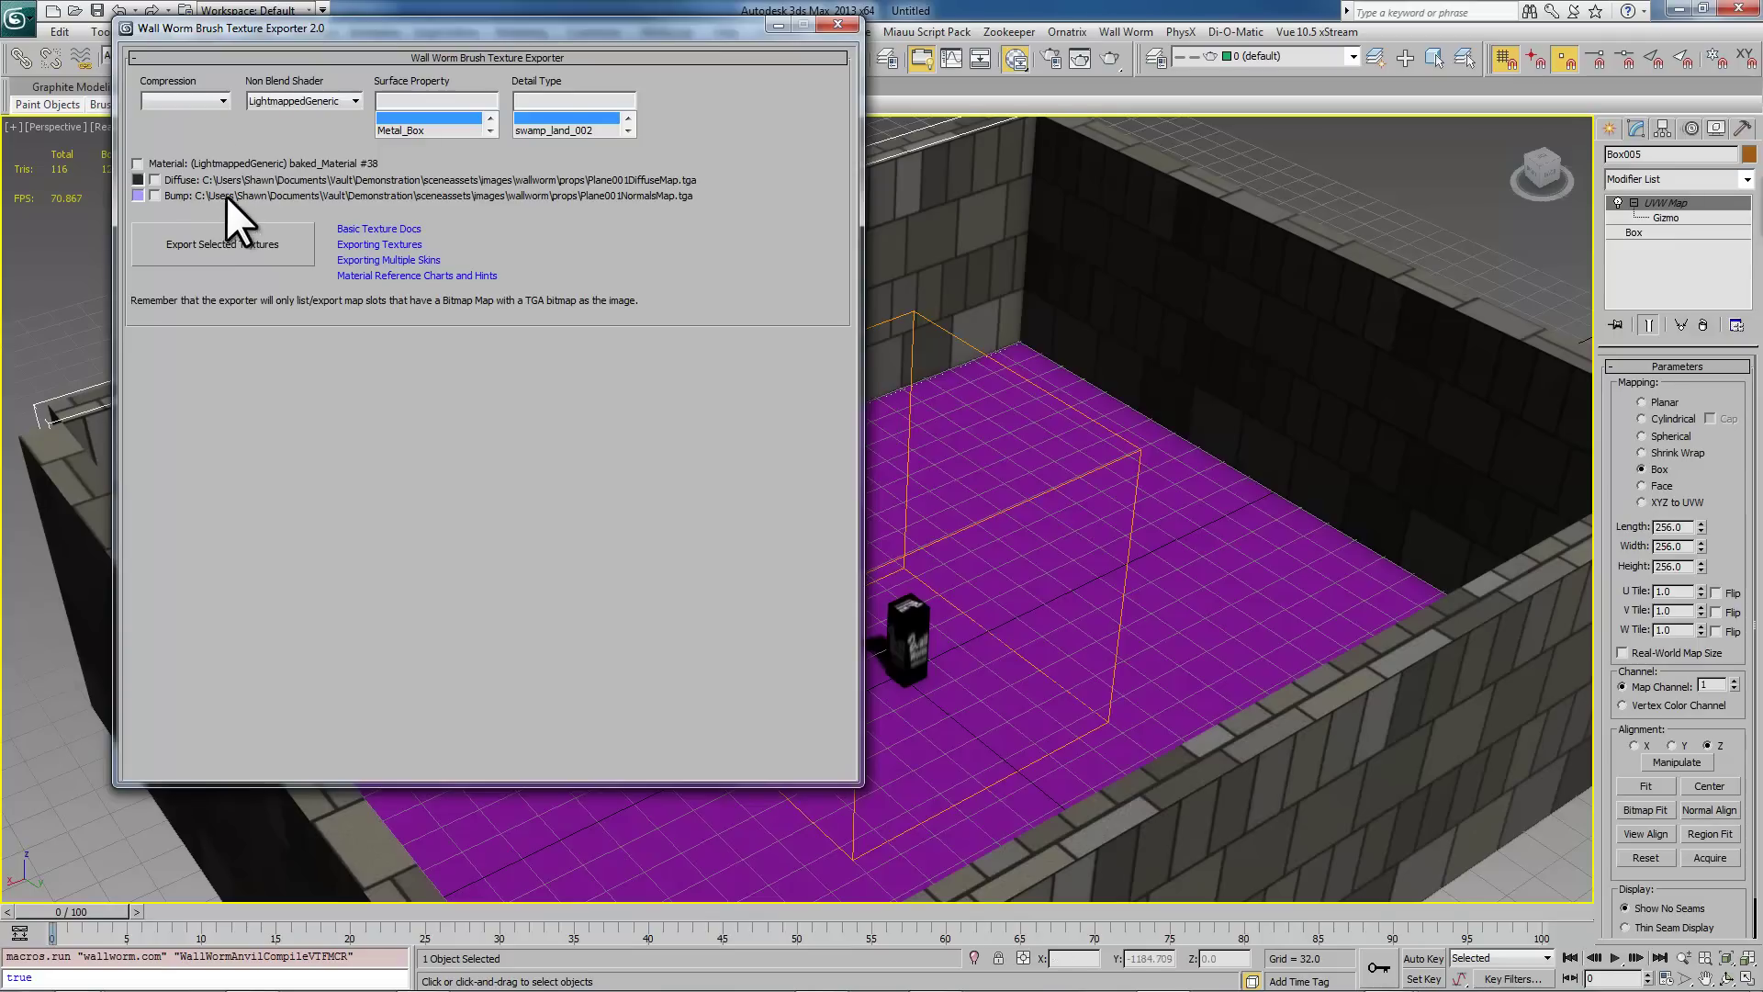
click(224, 99)
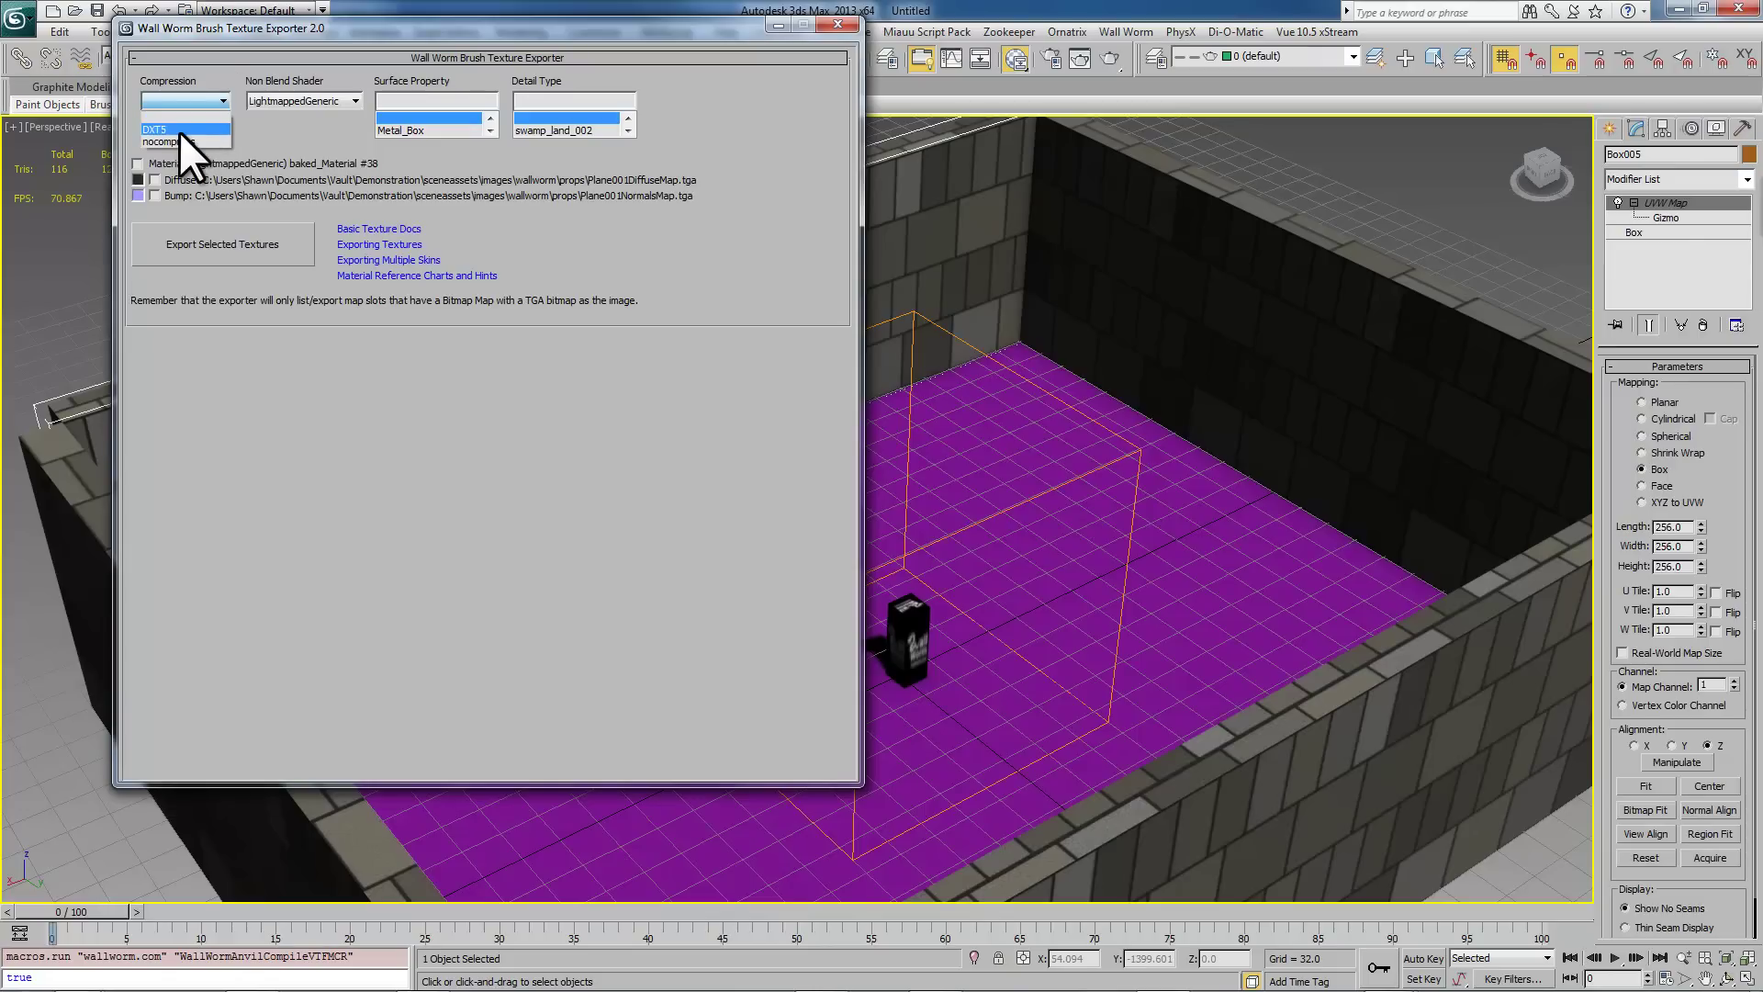
click(354, 98)
click(354, 97)
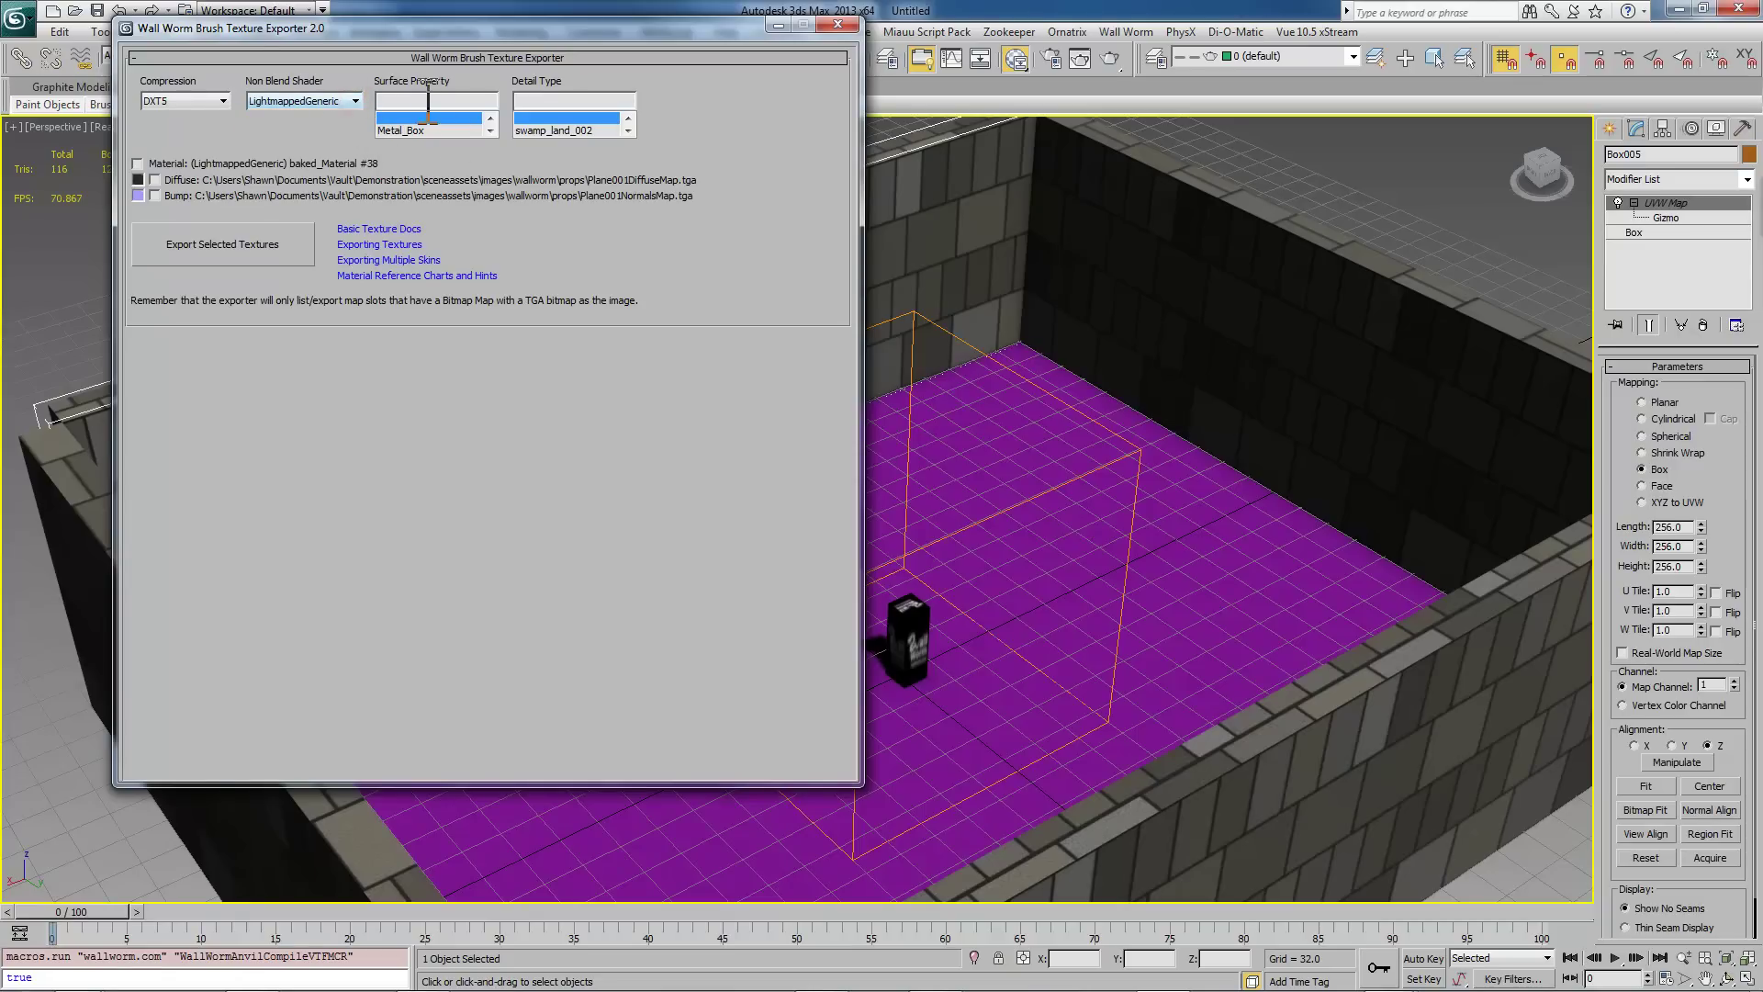
Step: Choose brick as the Surface Property and shift the exporter window right
click(490, 130)
click(490, 130)
click(490, 130)
click(490, 130)
click(490, 130)
click(490, 130)
click(490, 131)
click(386, 117)
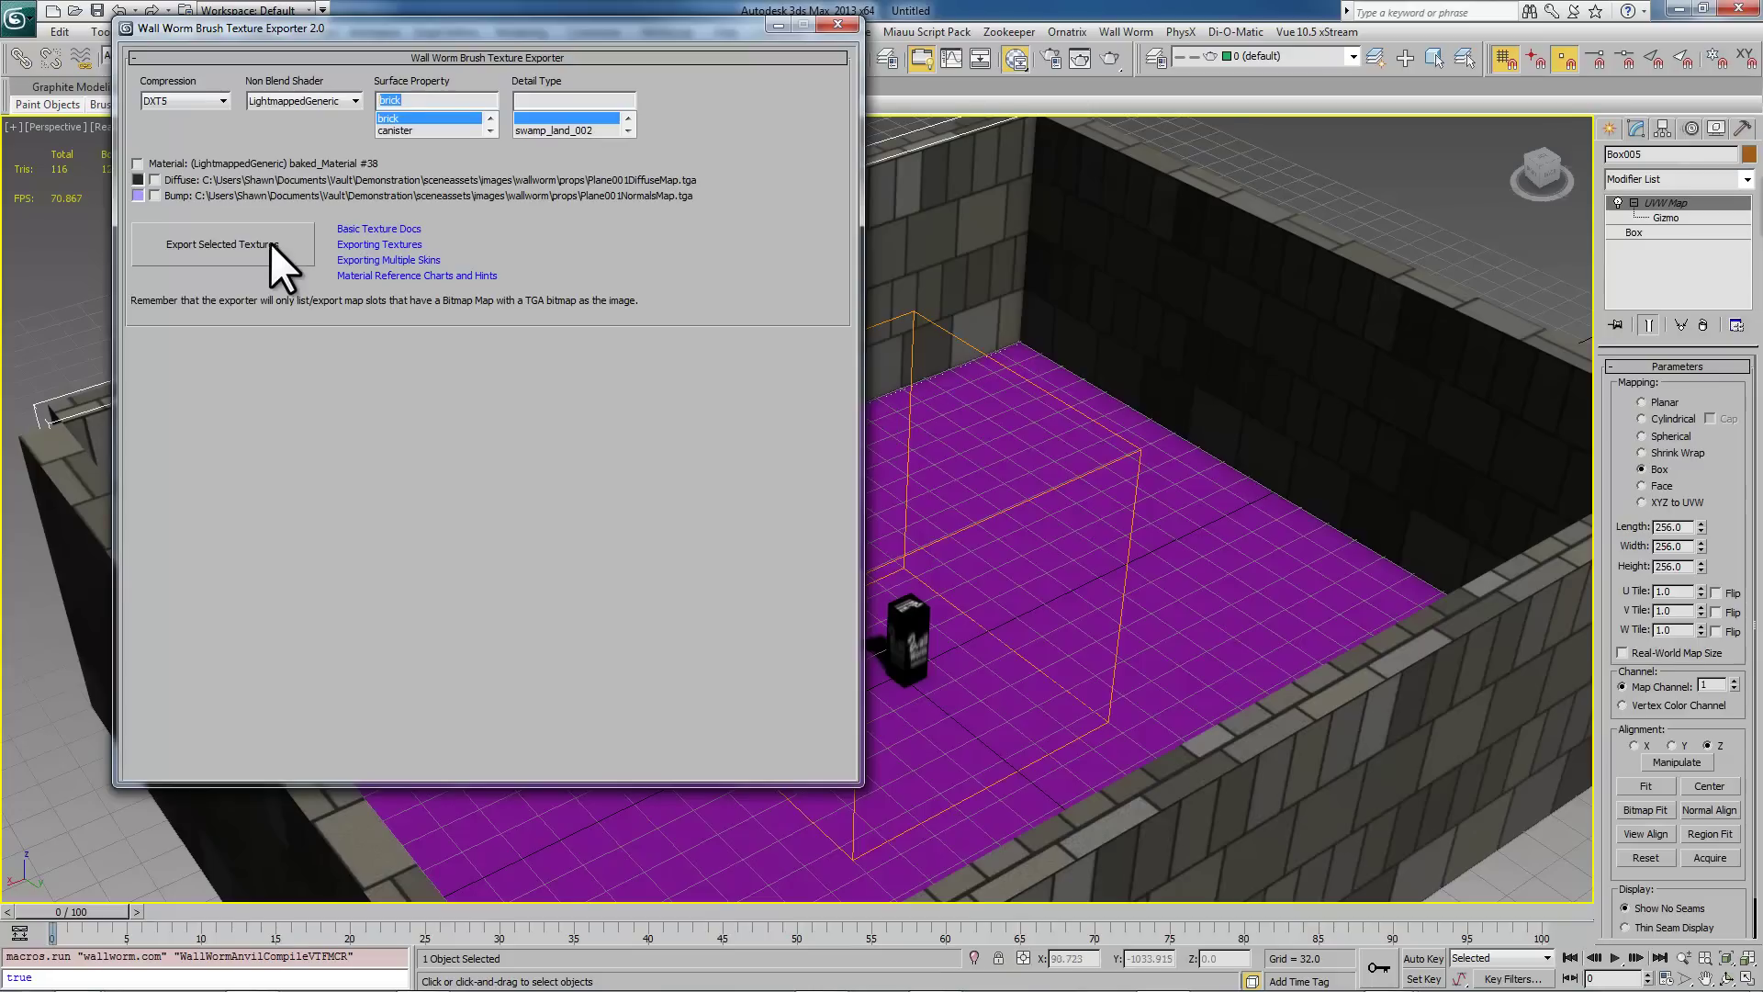
drag(410, 31, 613, 42)
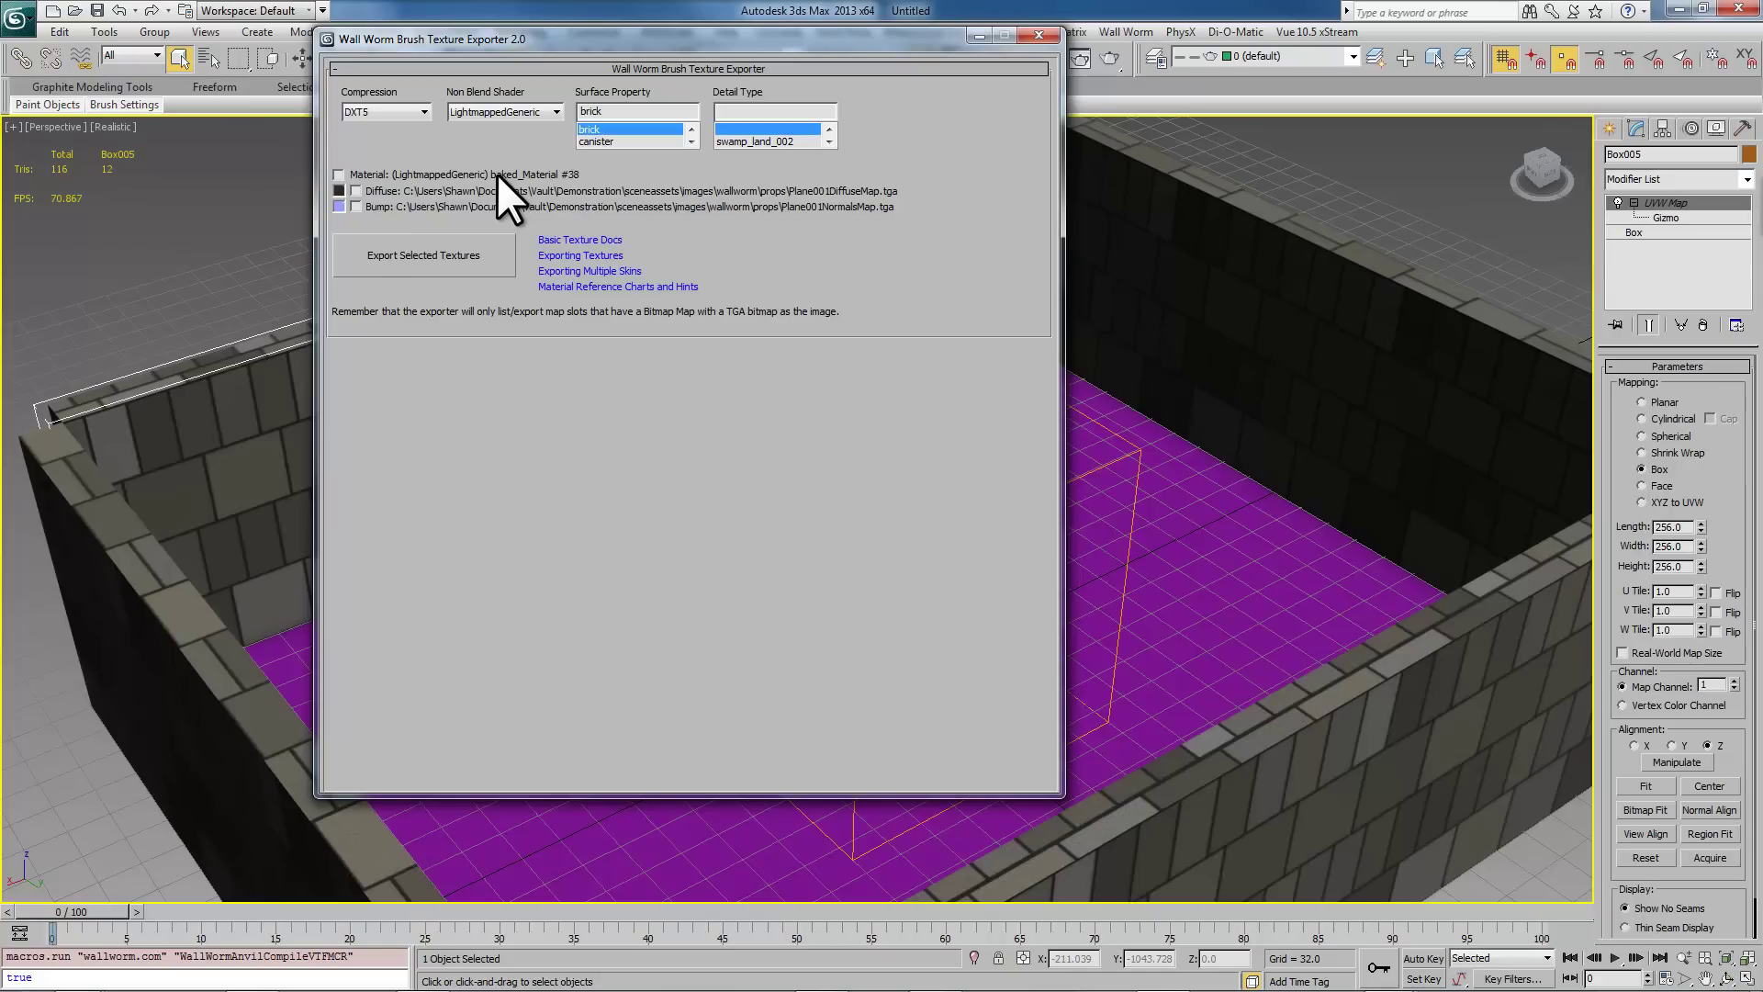
Step: Close the exporter and start renaming baked_Material #38 to mystuff/walls in the Slate editor
click(1026, 35)
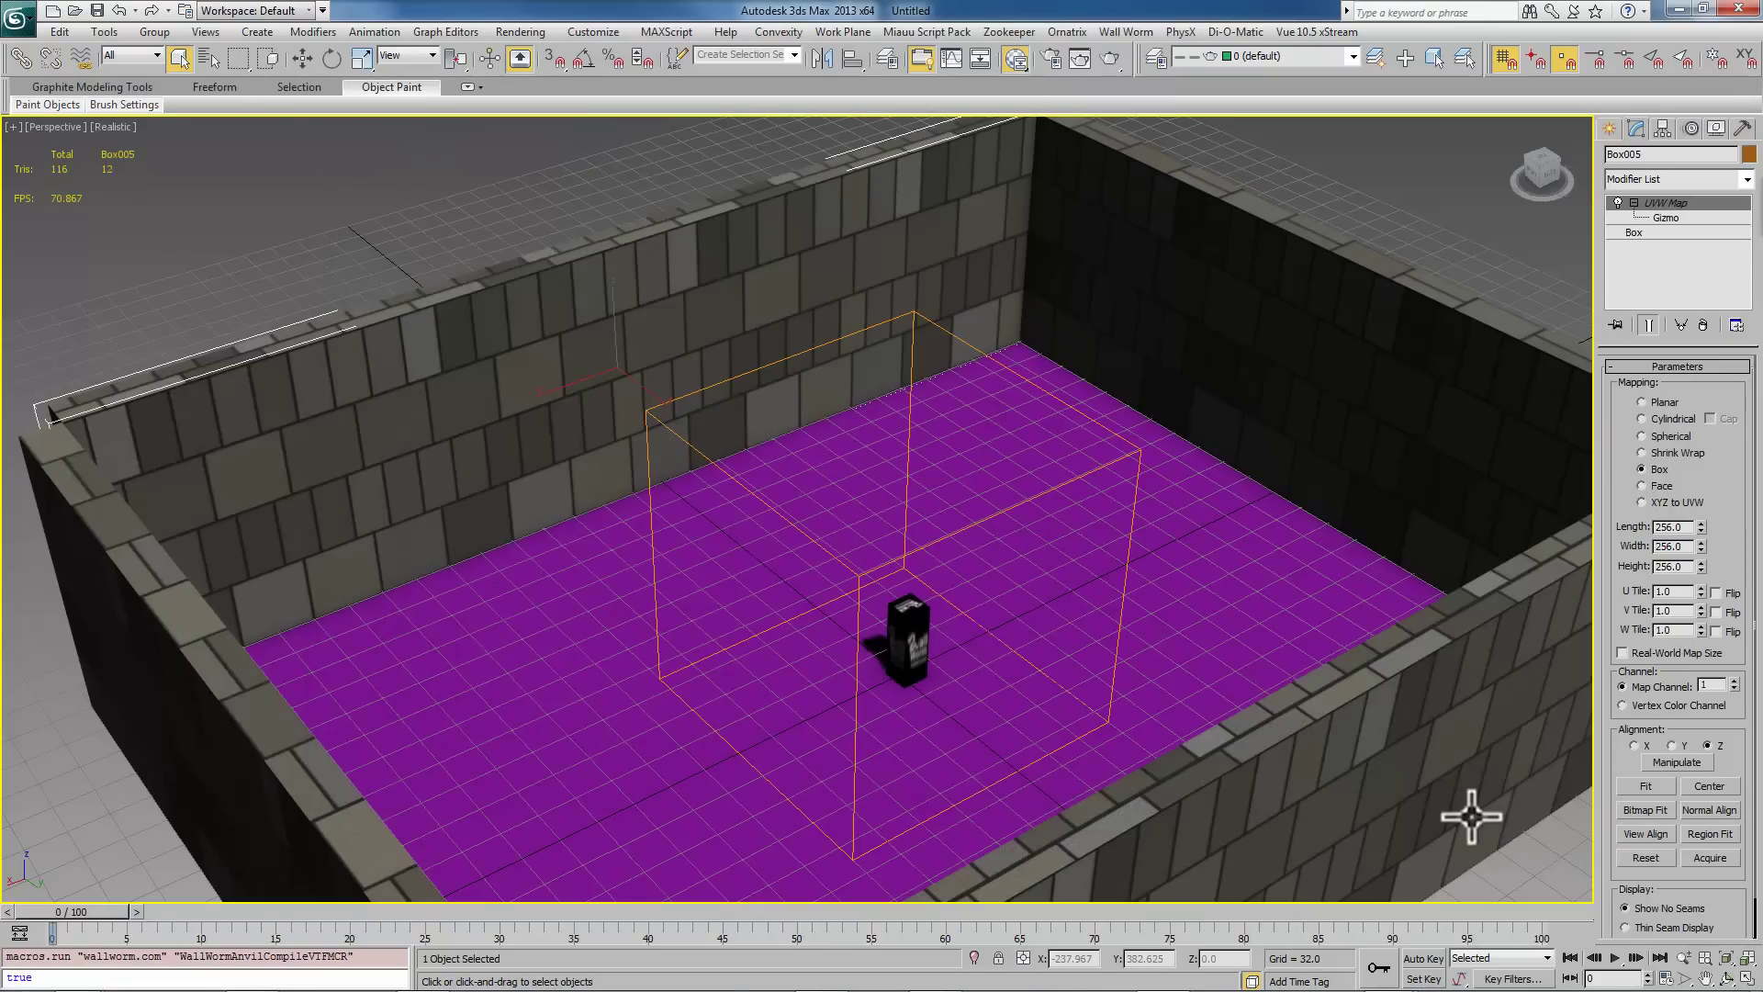
click(1015, 57)
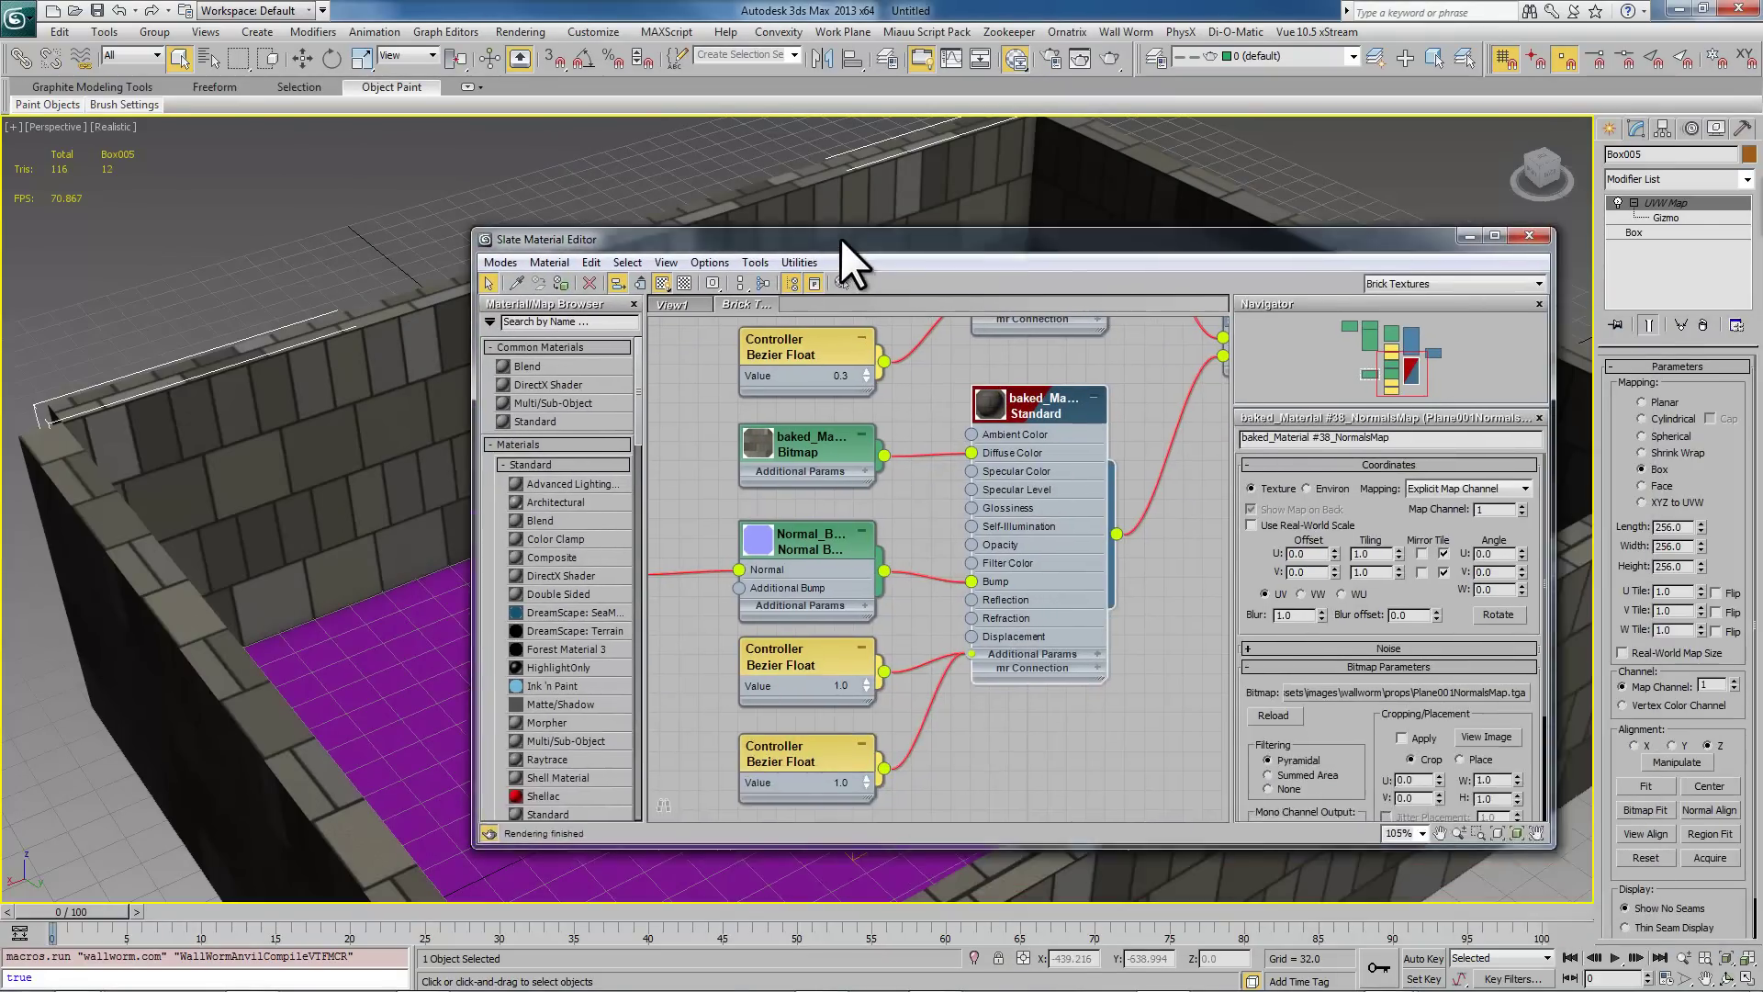
double_click(901, 355)
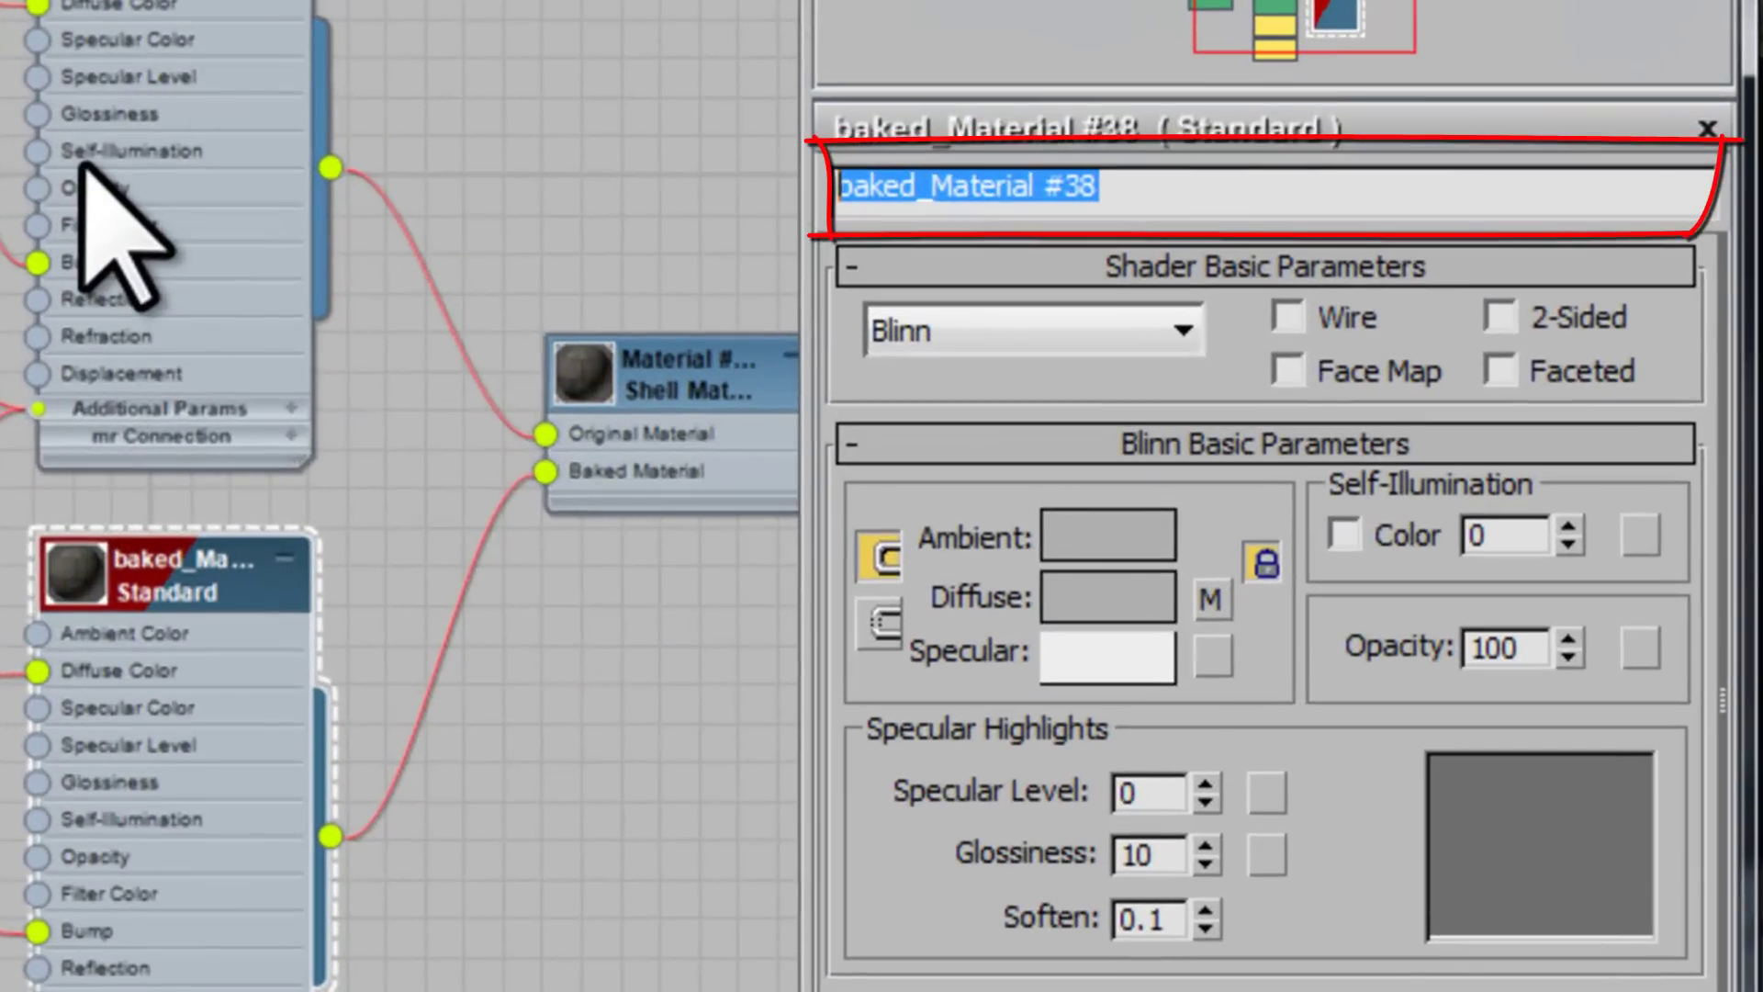
text(m)
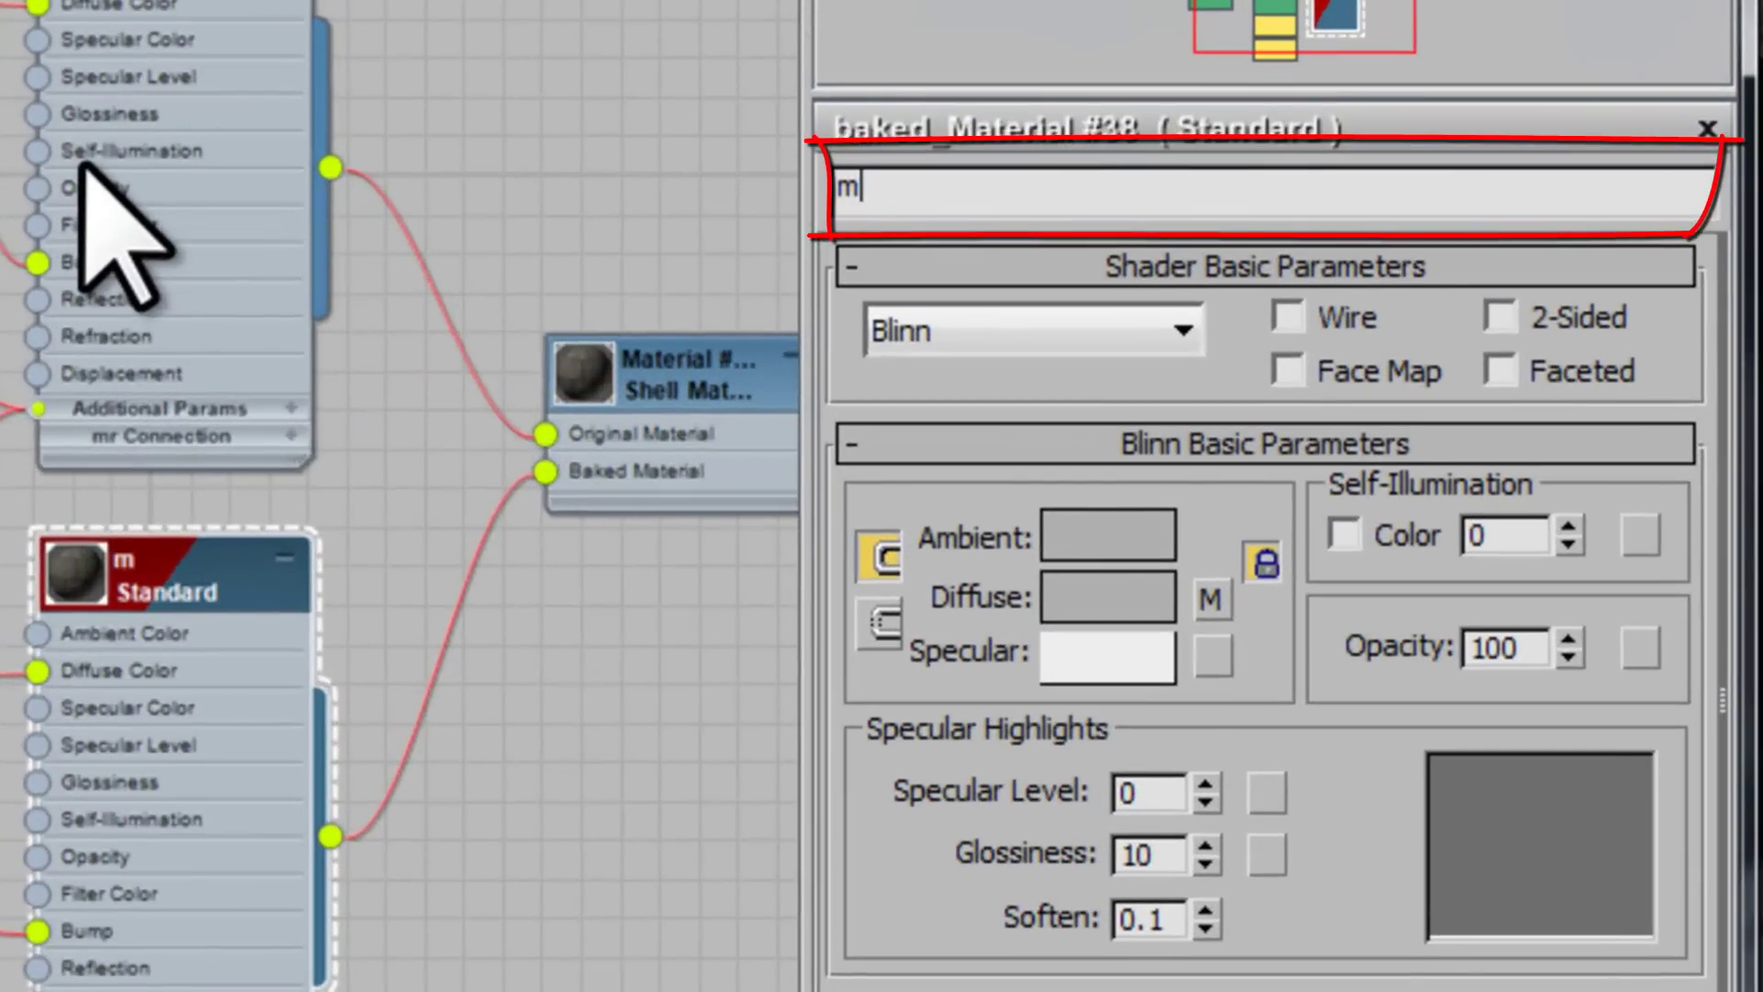
text(ystuff/walls/)
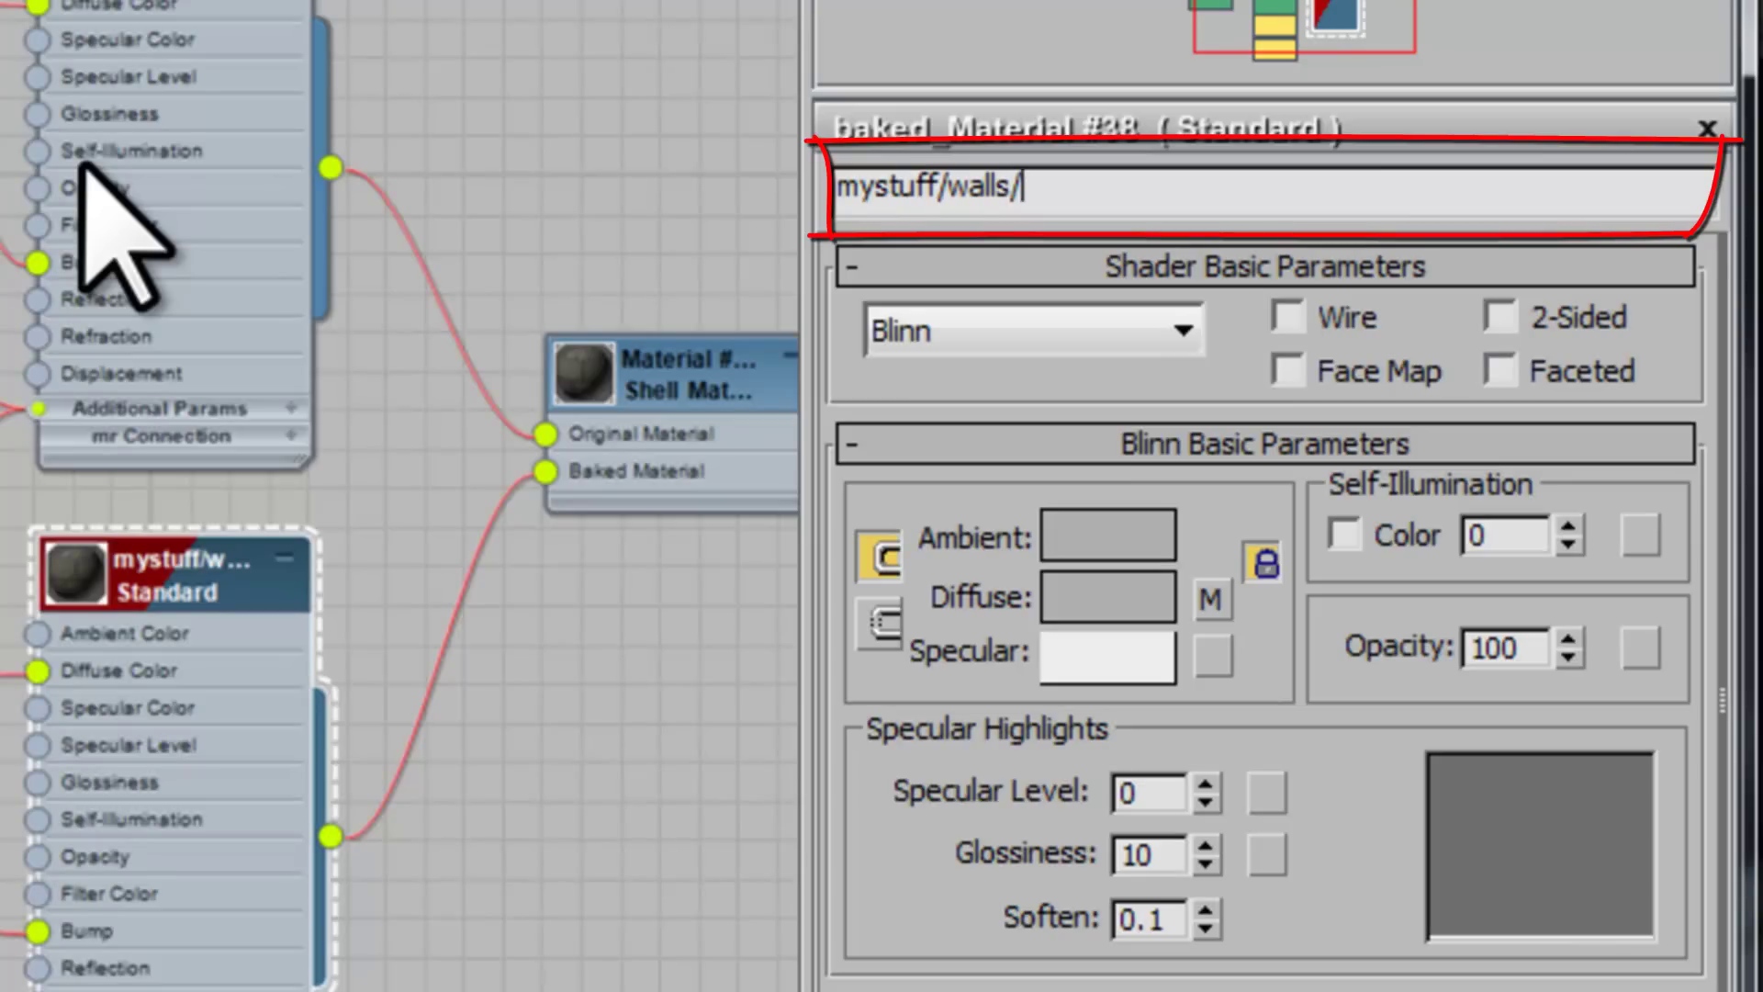
key(Return)
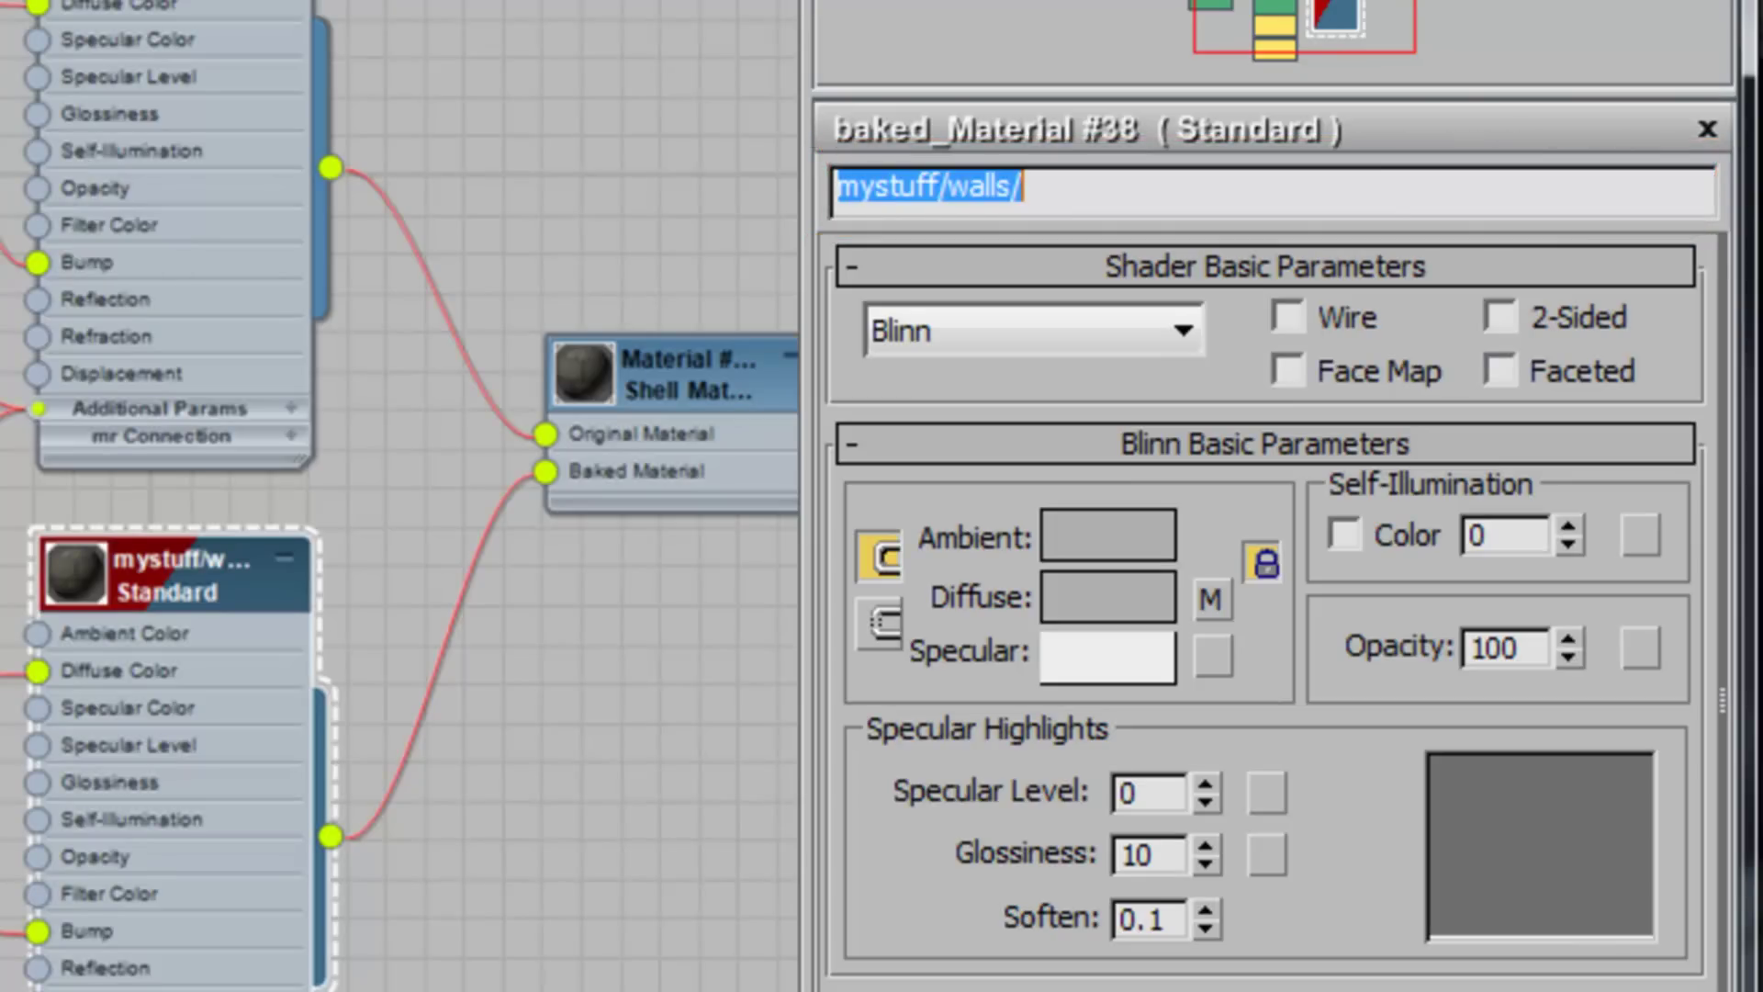
Step: Append brick1 so the material name becomes mystuff/walls/brick1
click(1057, 184)
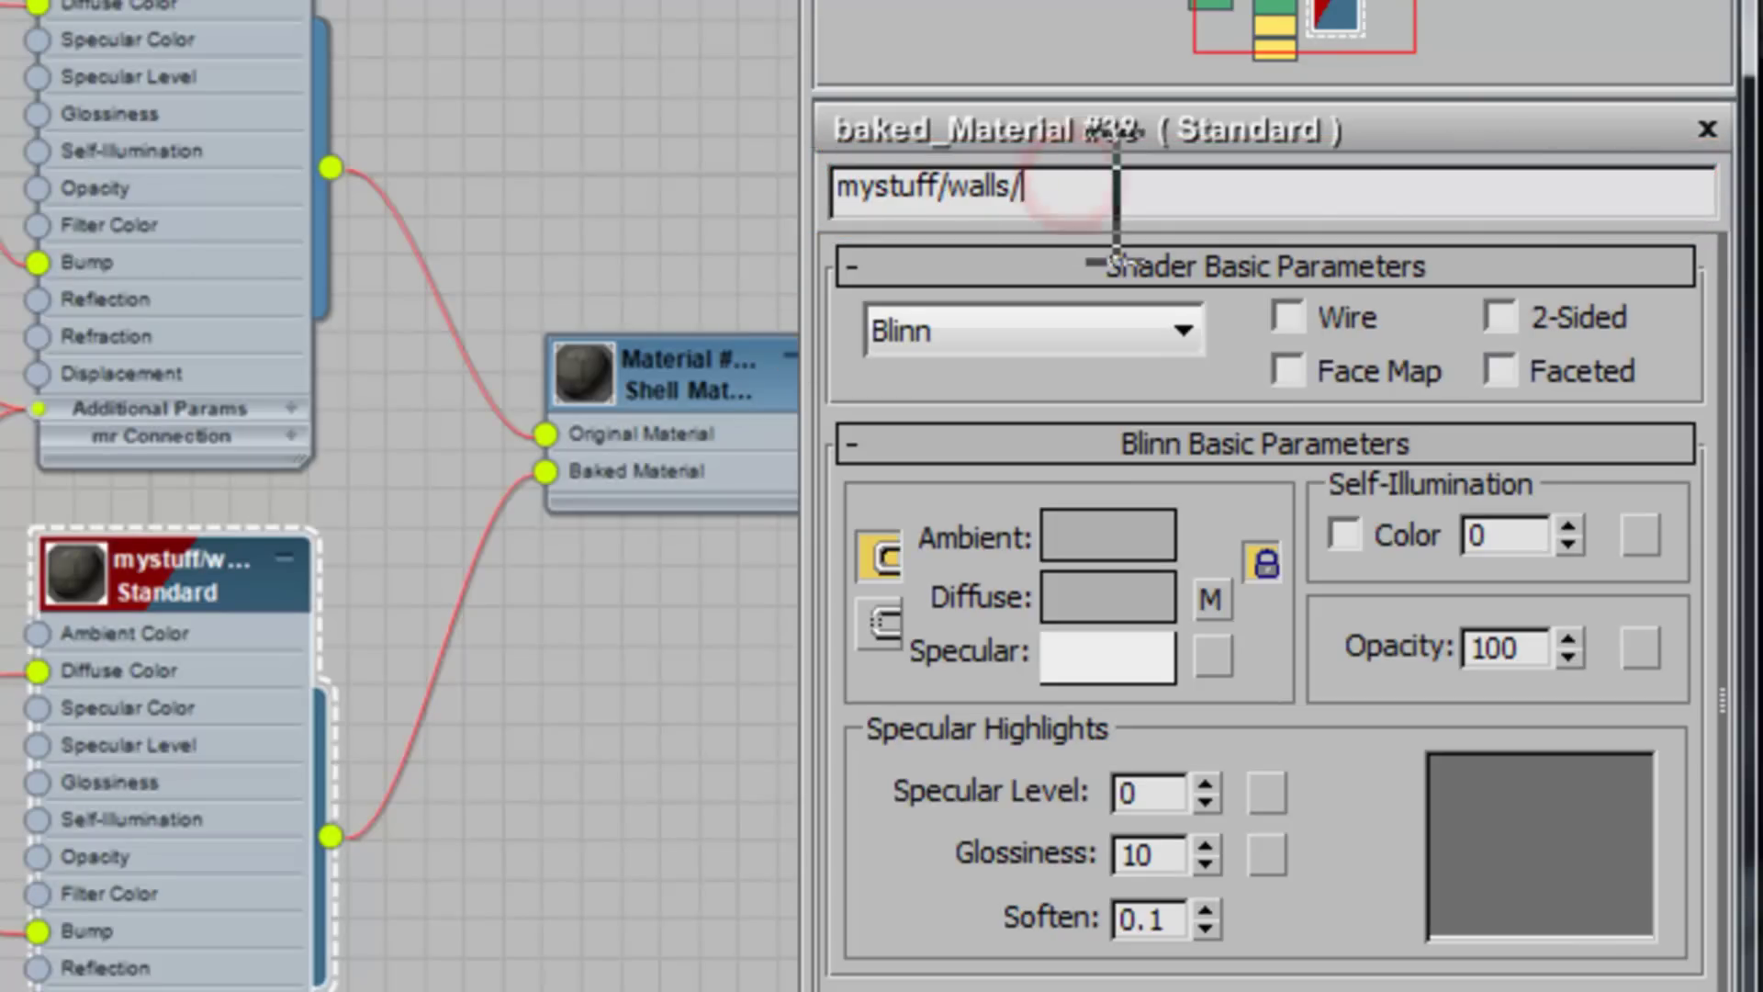
text(brick1)
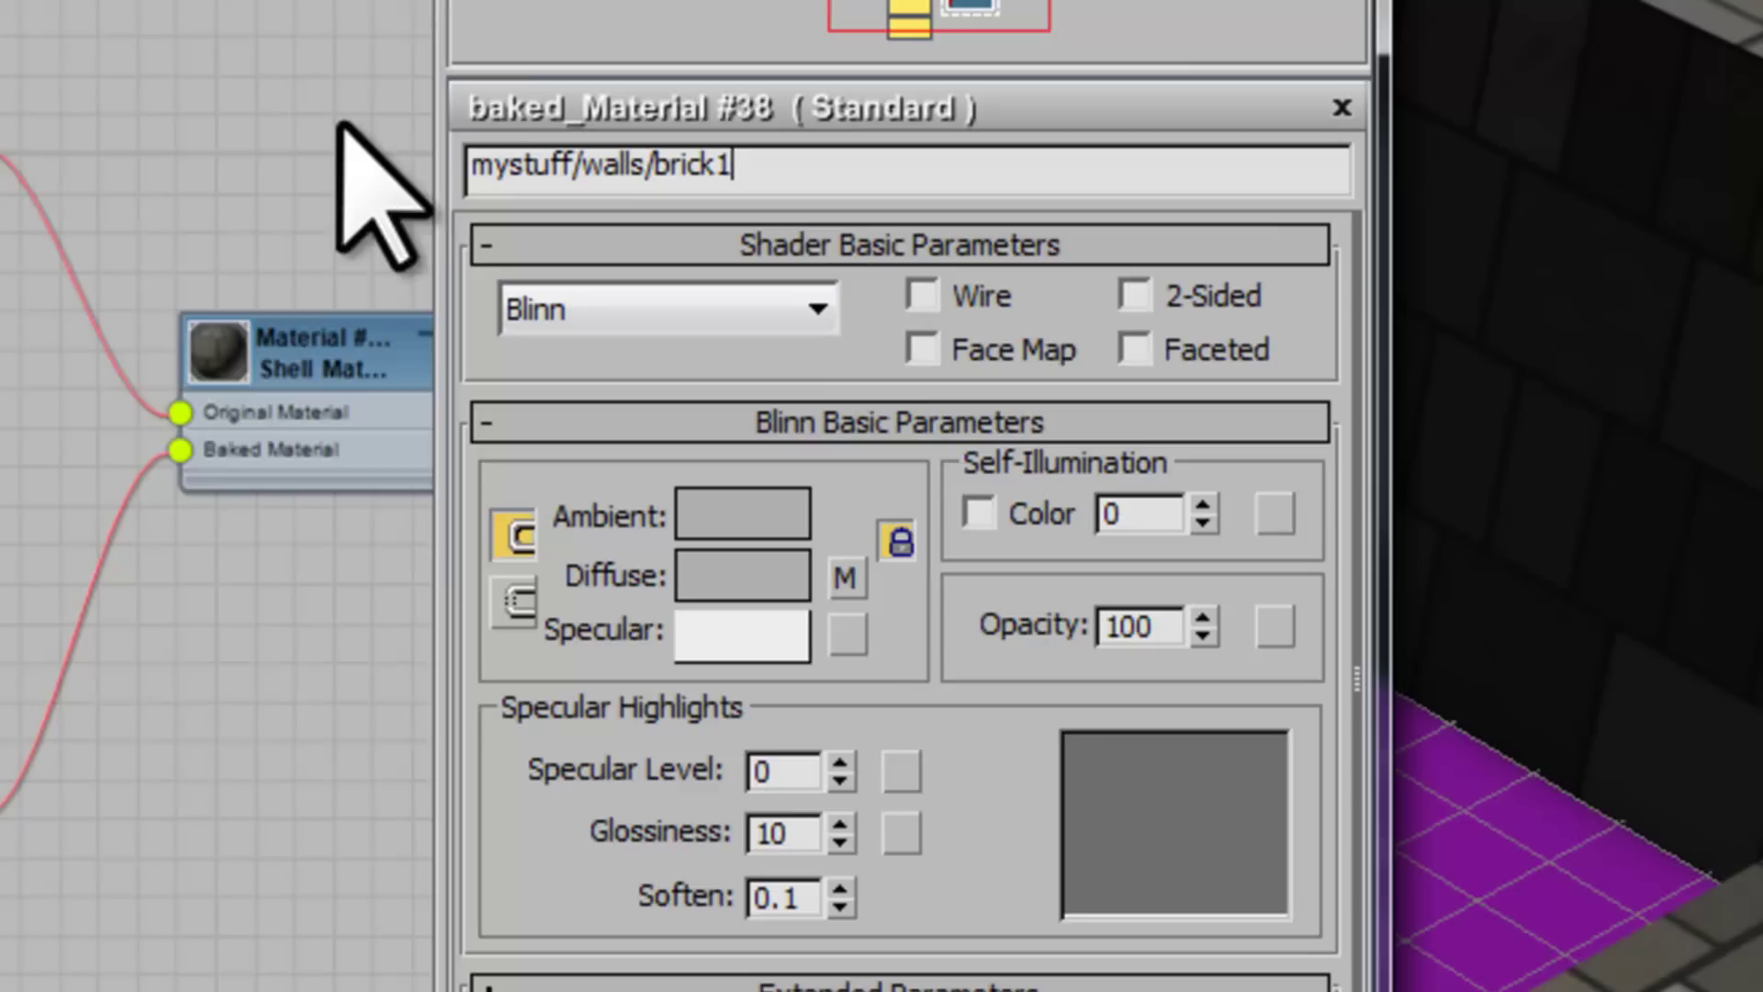
middle_drag(129, 239, 152, 124)
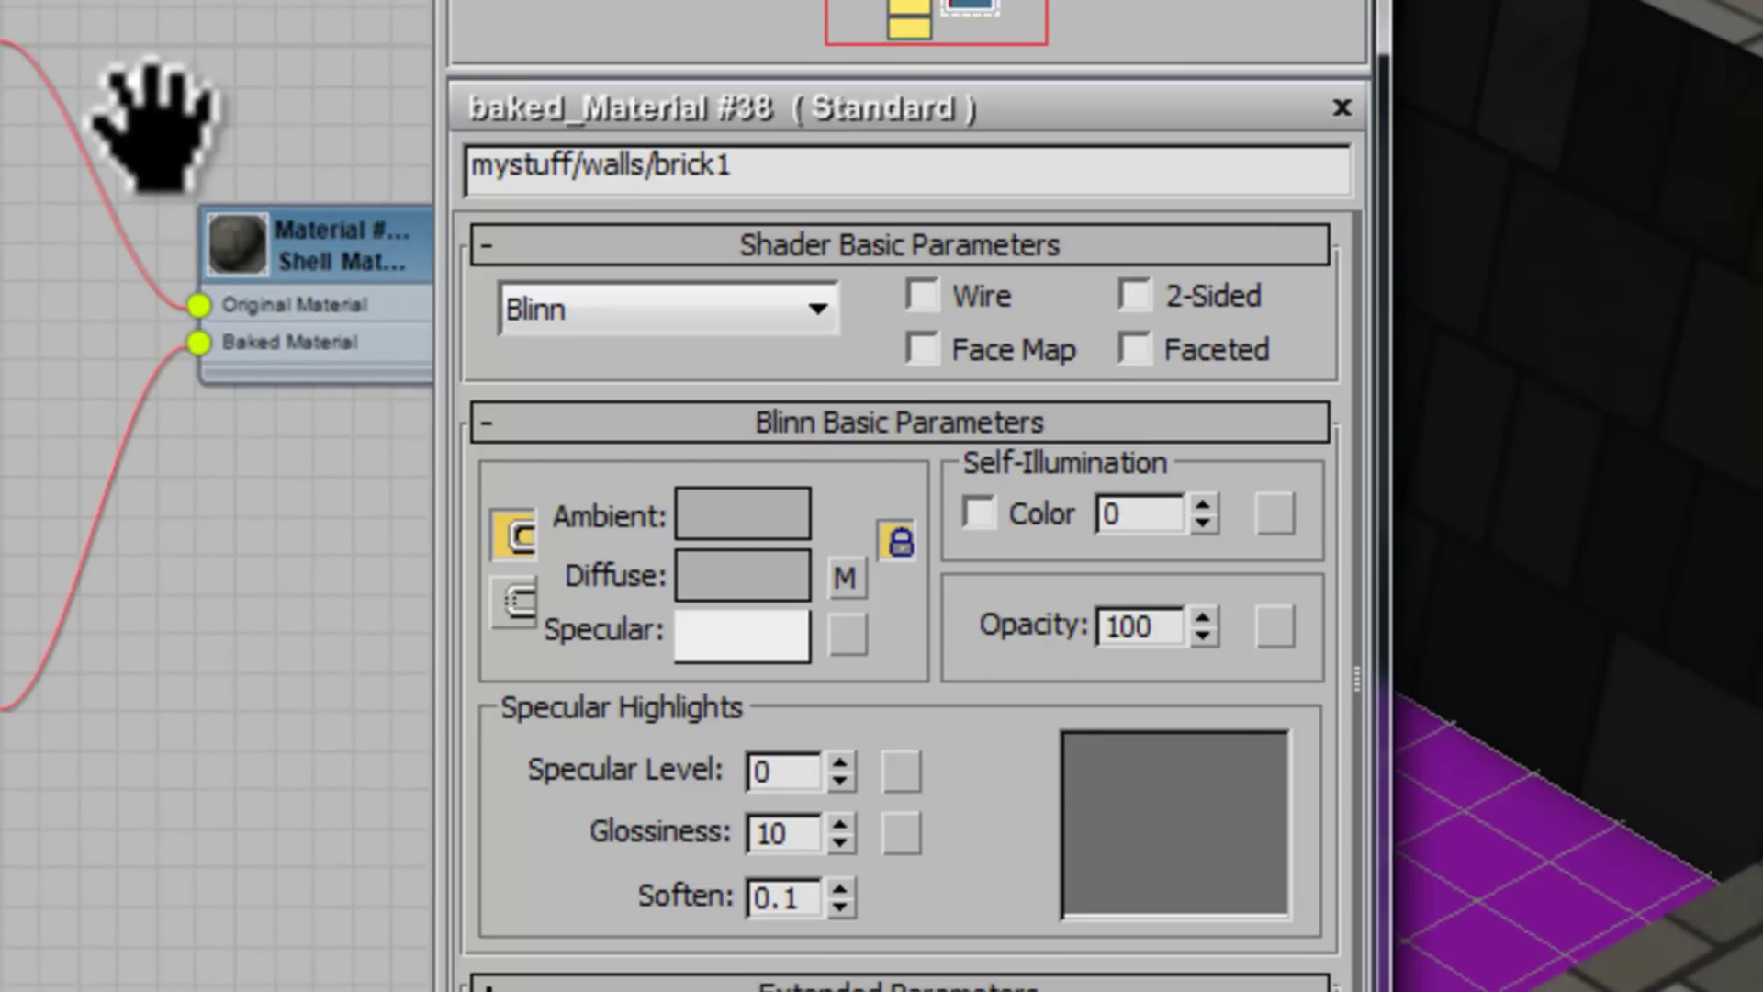
drag(759, 166, 688, 167)
click(780, 167)
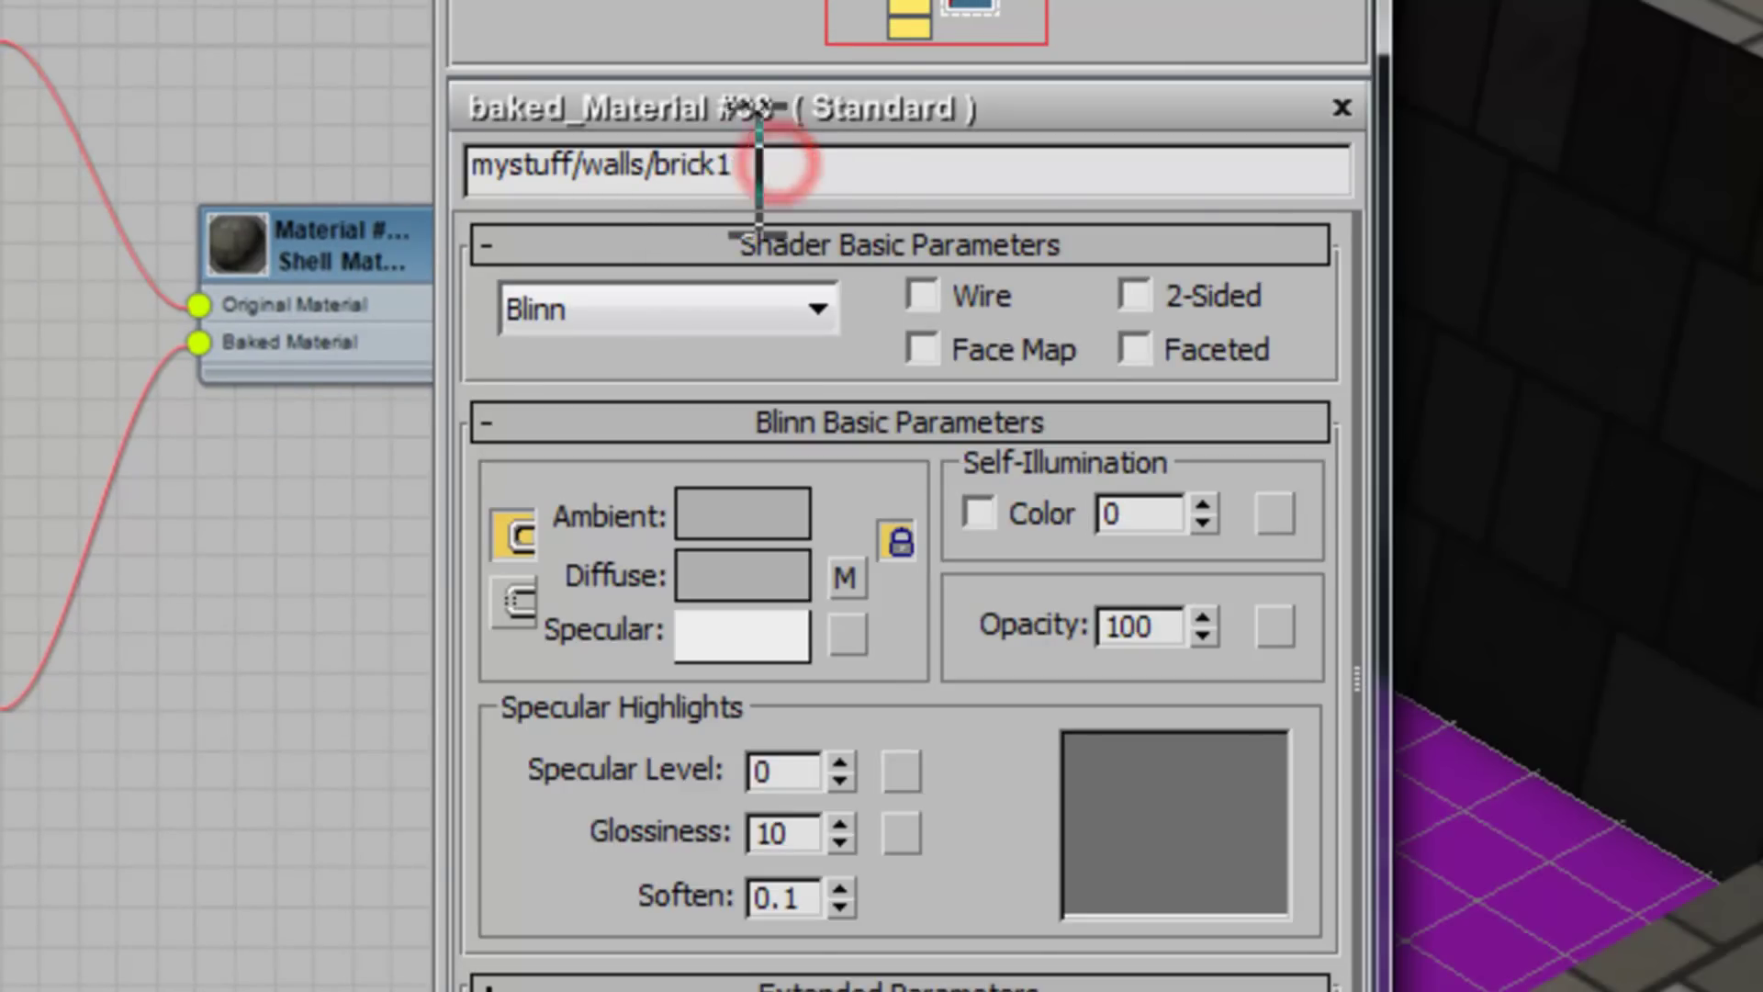
click(742, 166)
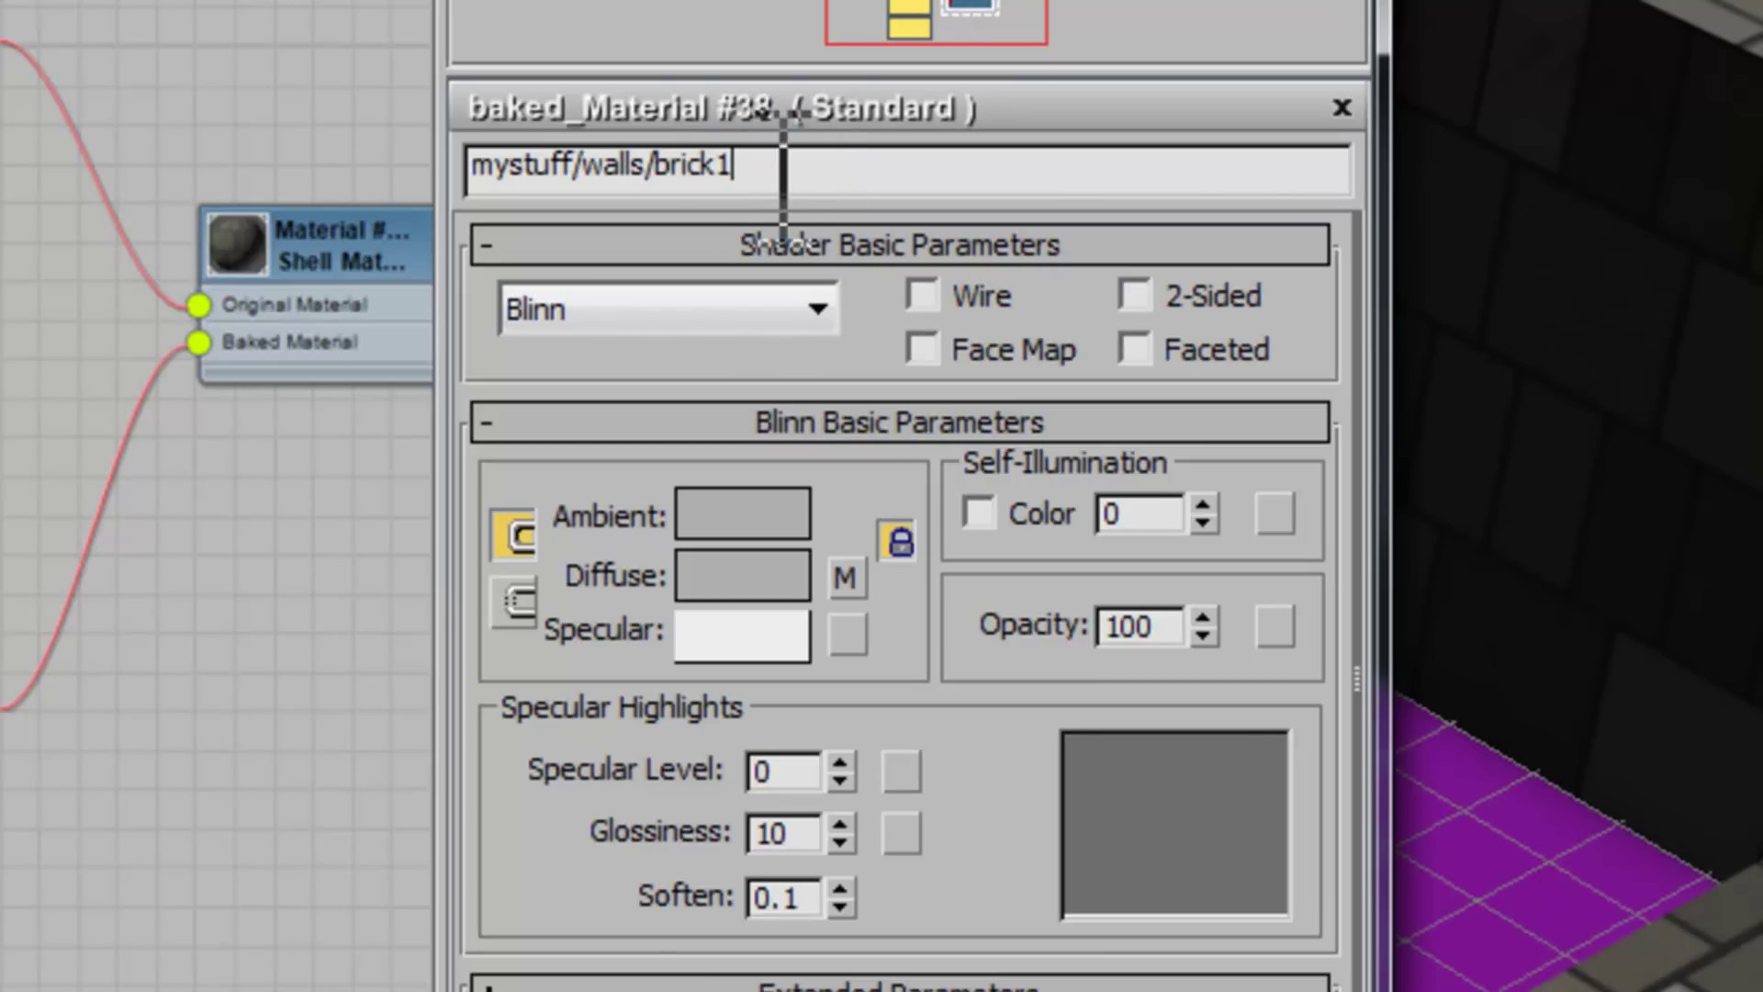
click(747, 166)
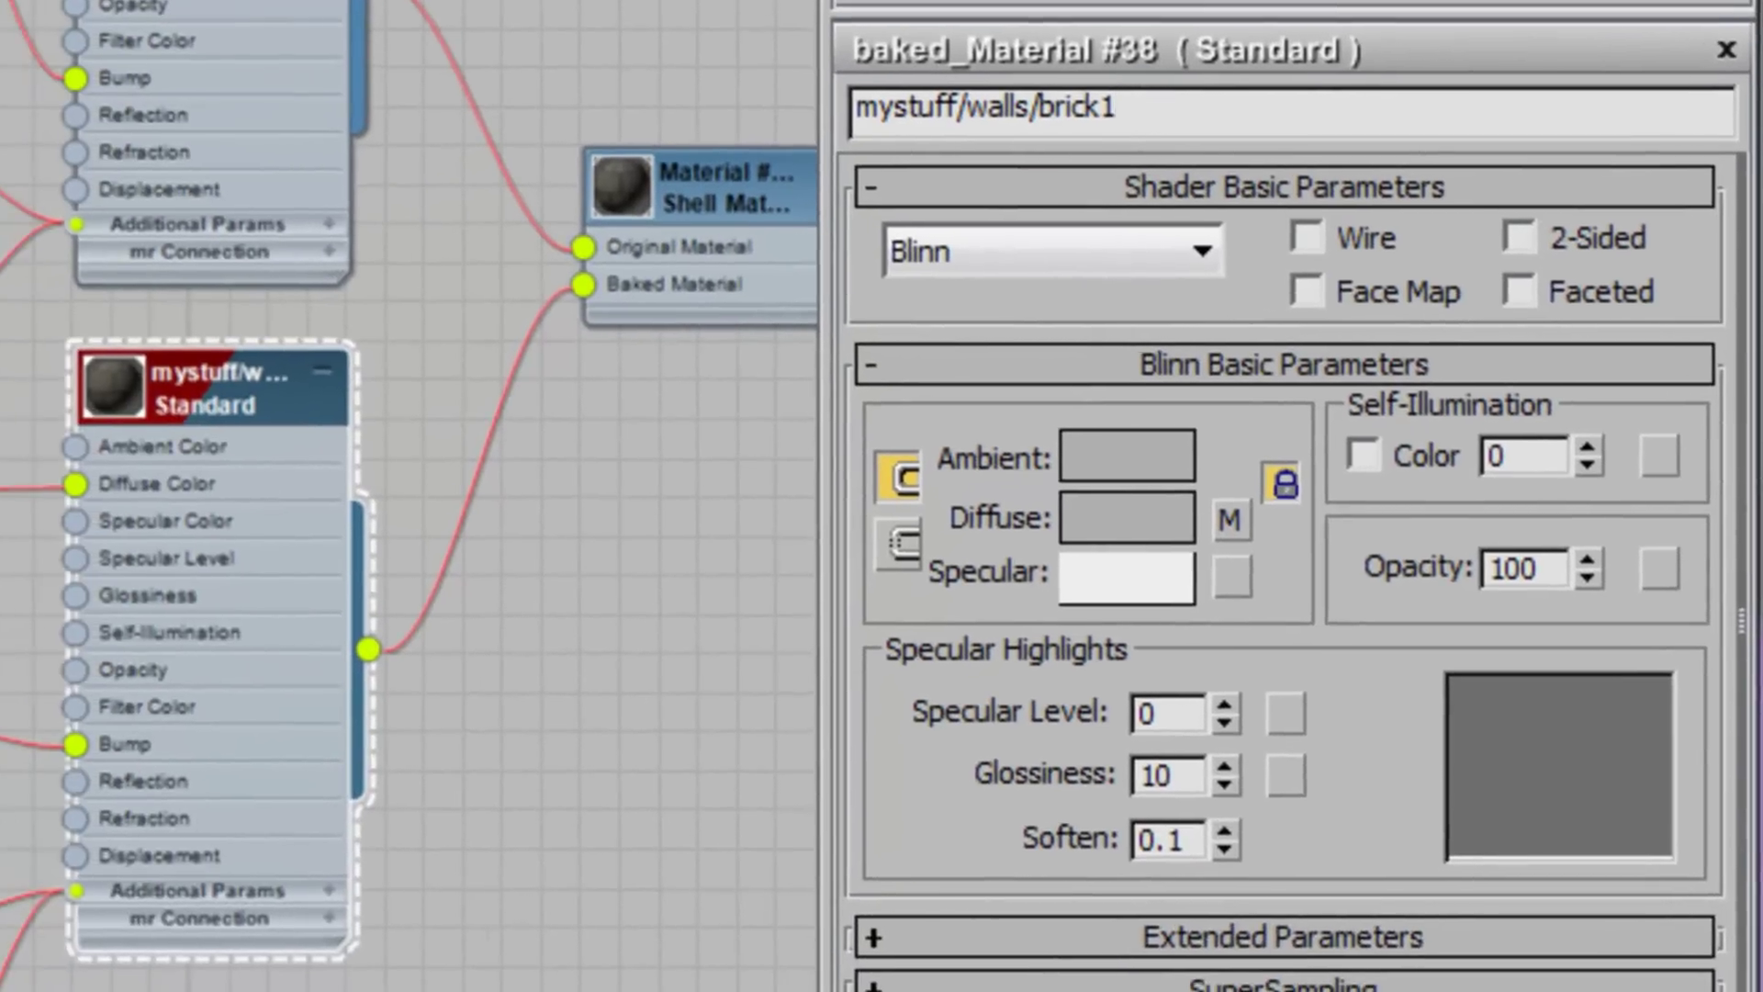
Step: Open the diffuse bitmap and brick1 material parameters in the Slate editor
click(845, 577)
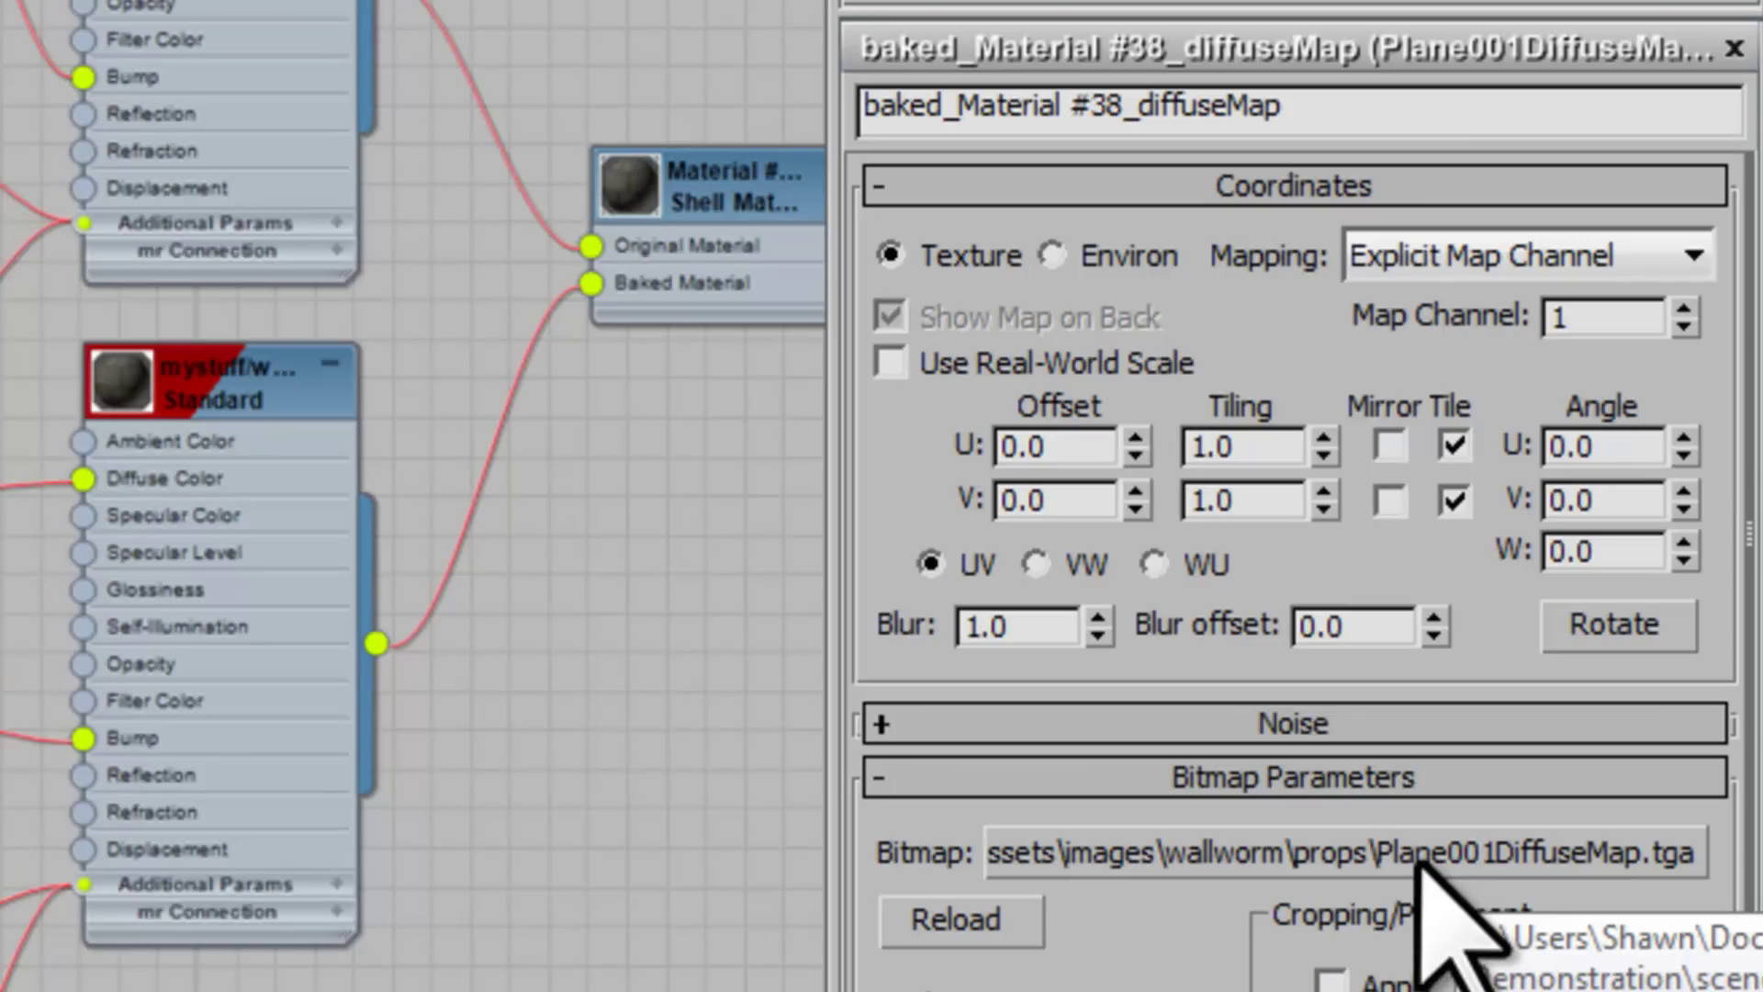
double_click(207, 395)
click(1134, 105)
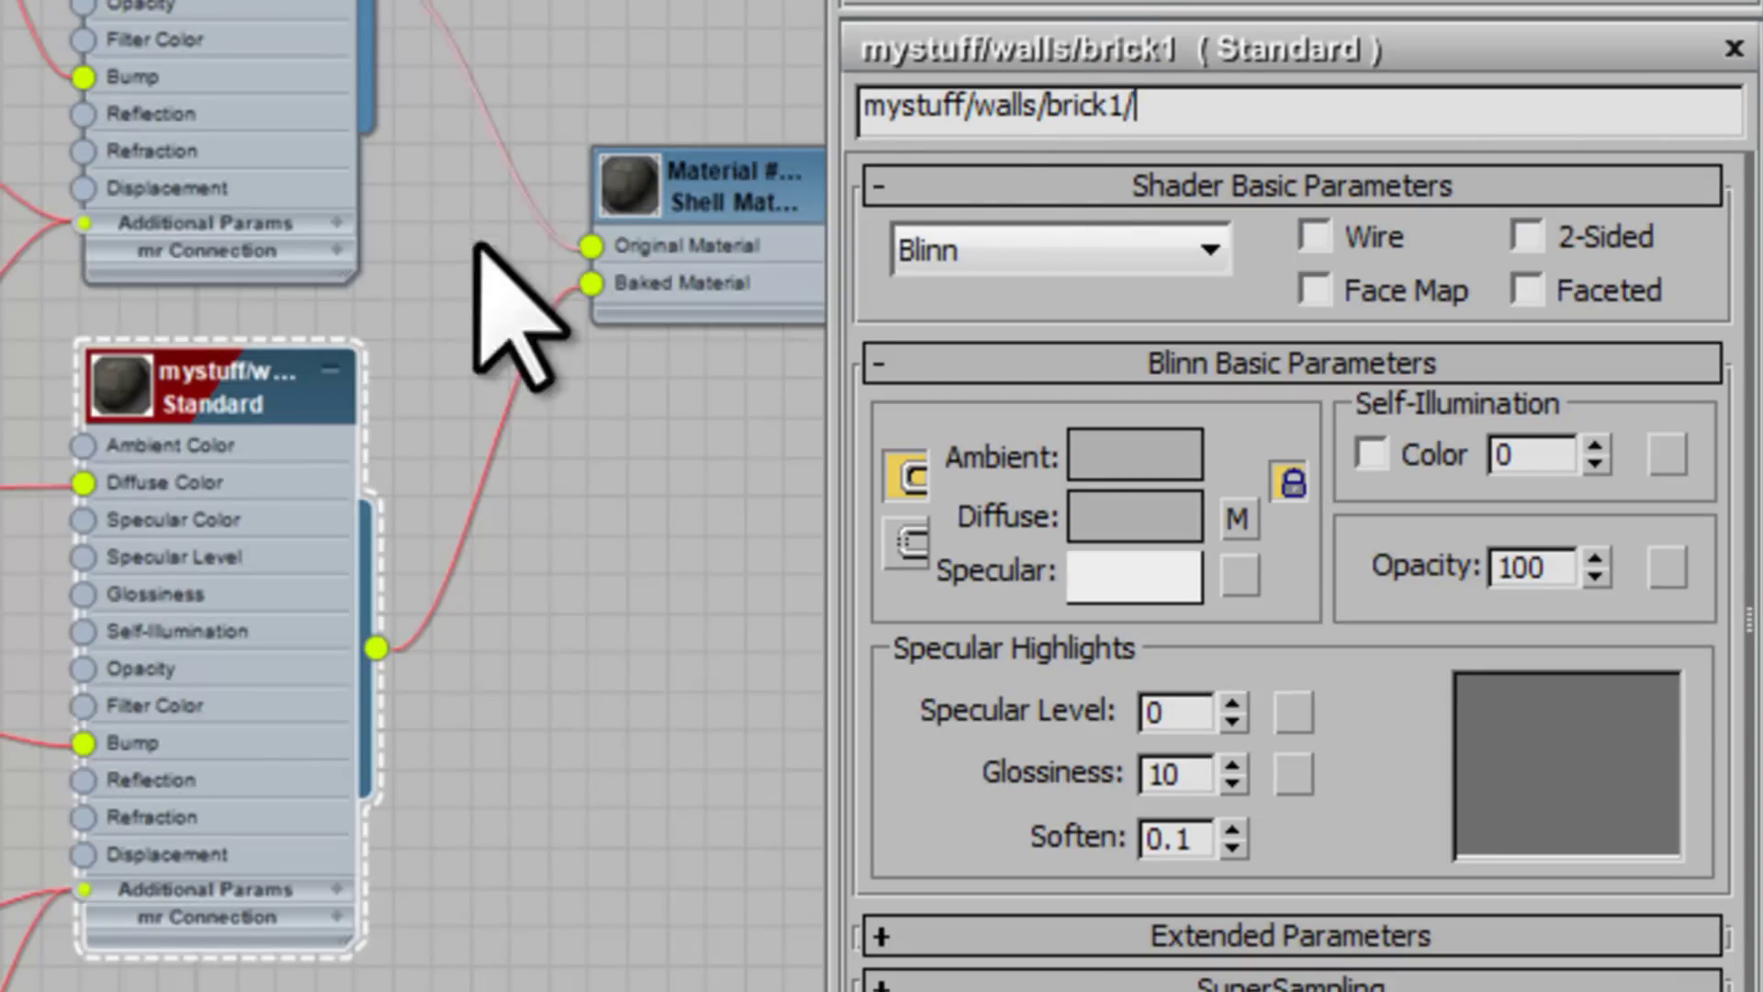
double_click(7, 486)
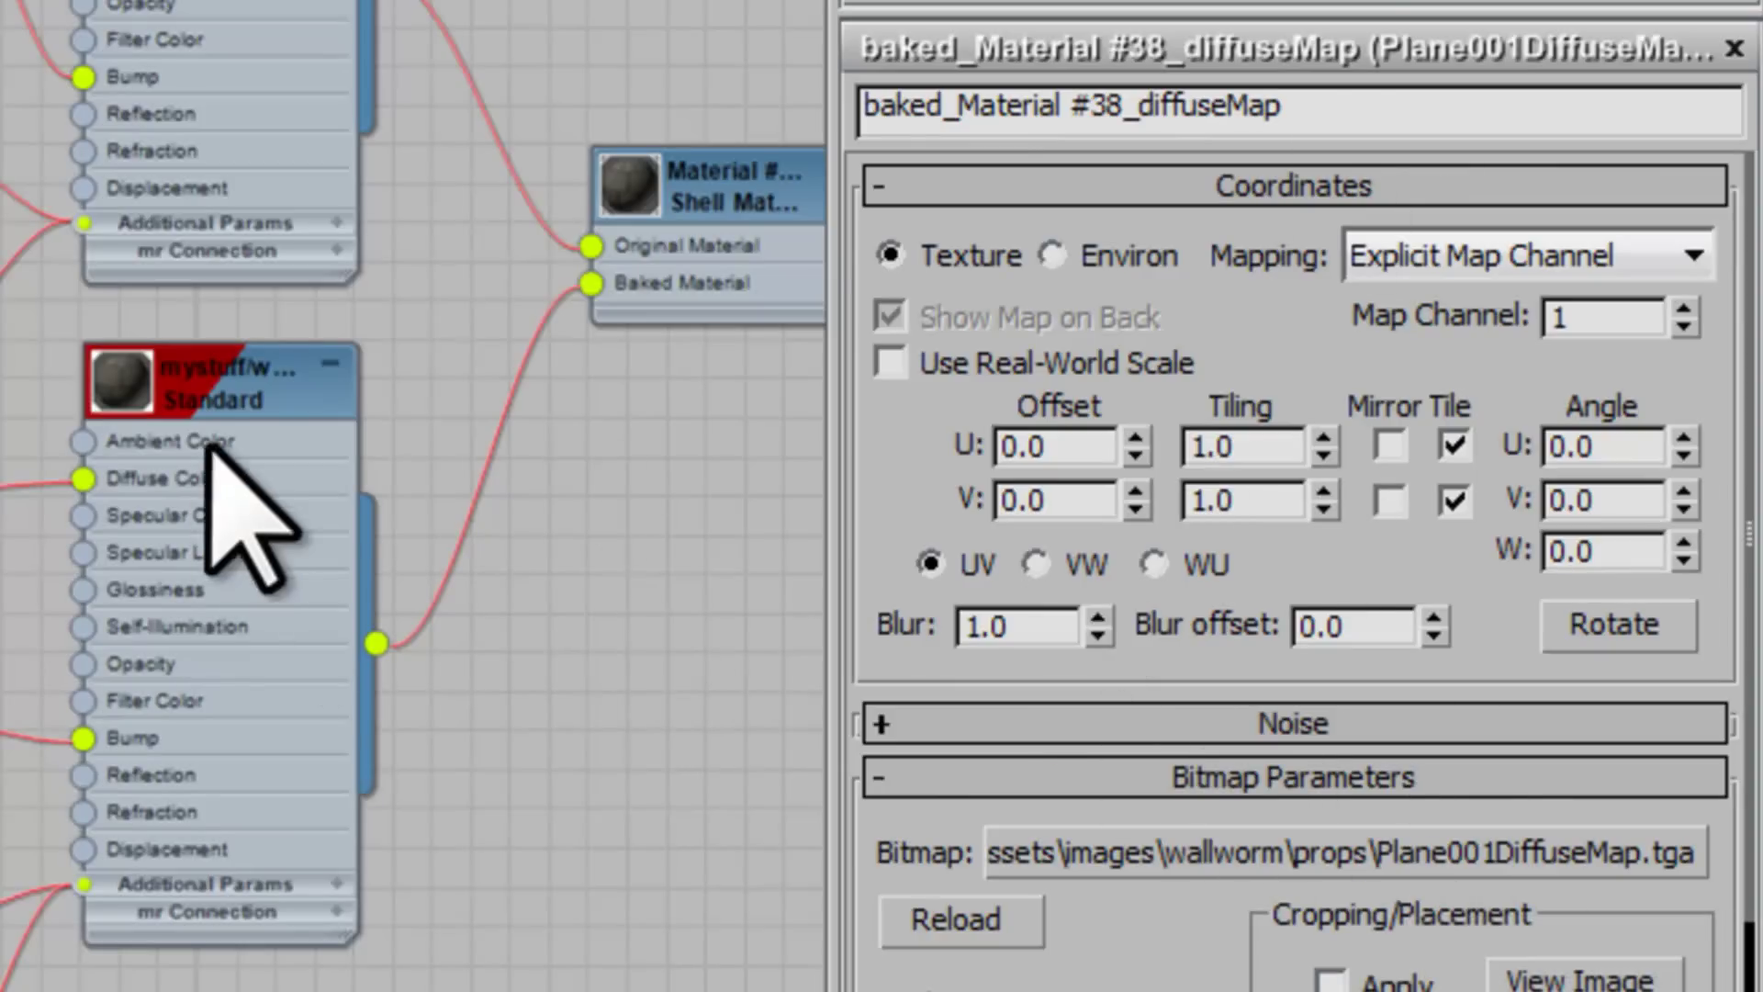
double_click(186, 402)
Step: Remove the trailing slash so the name reads mystuff/walls/brick1, then move the editor
click(1255, 110)
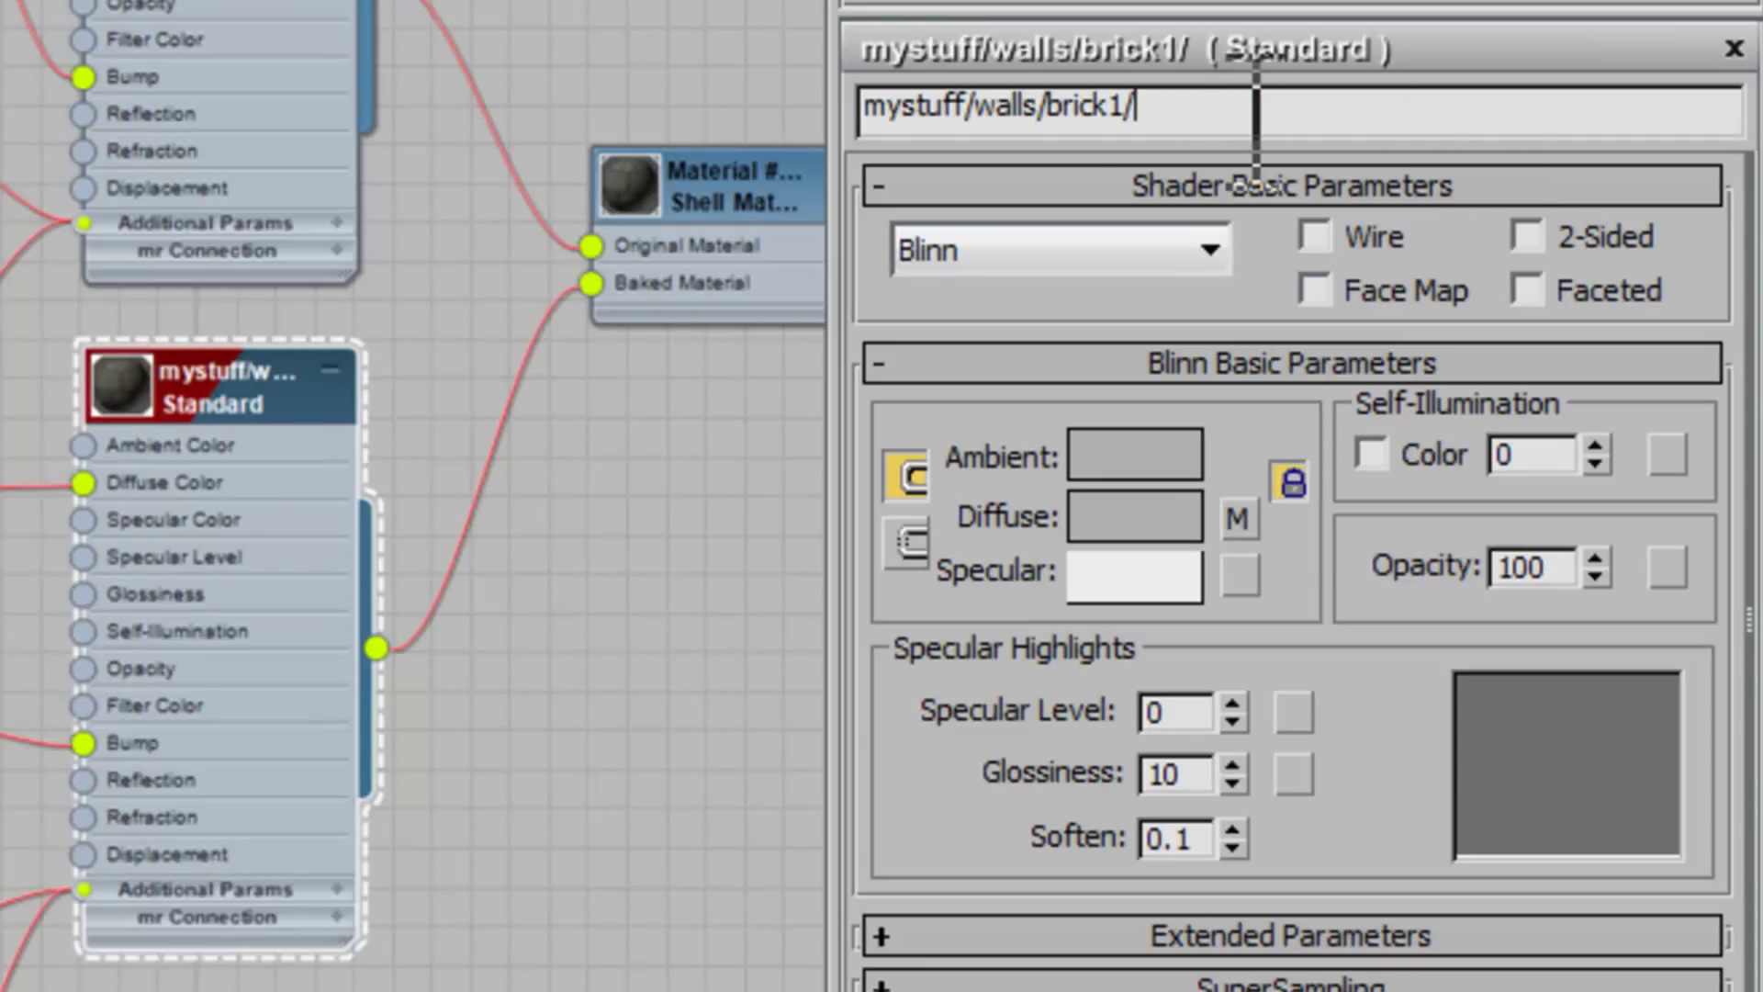
click(1230, 110)
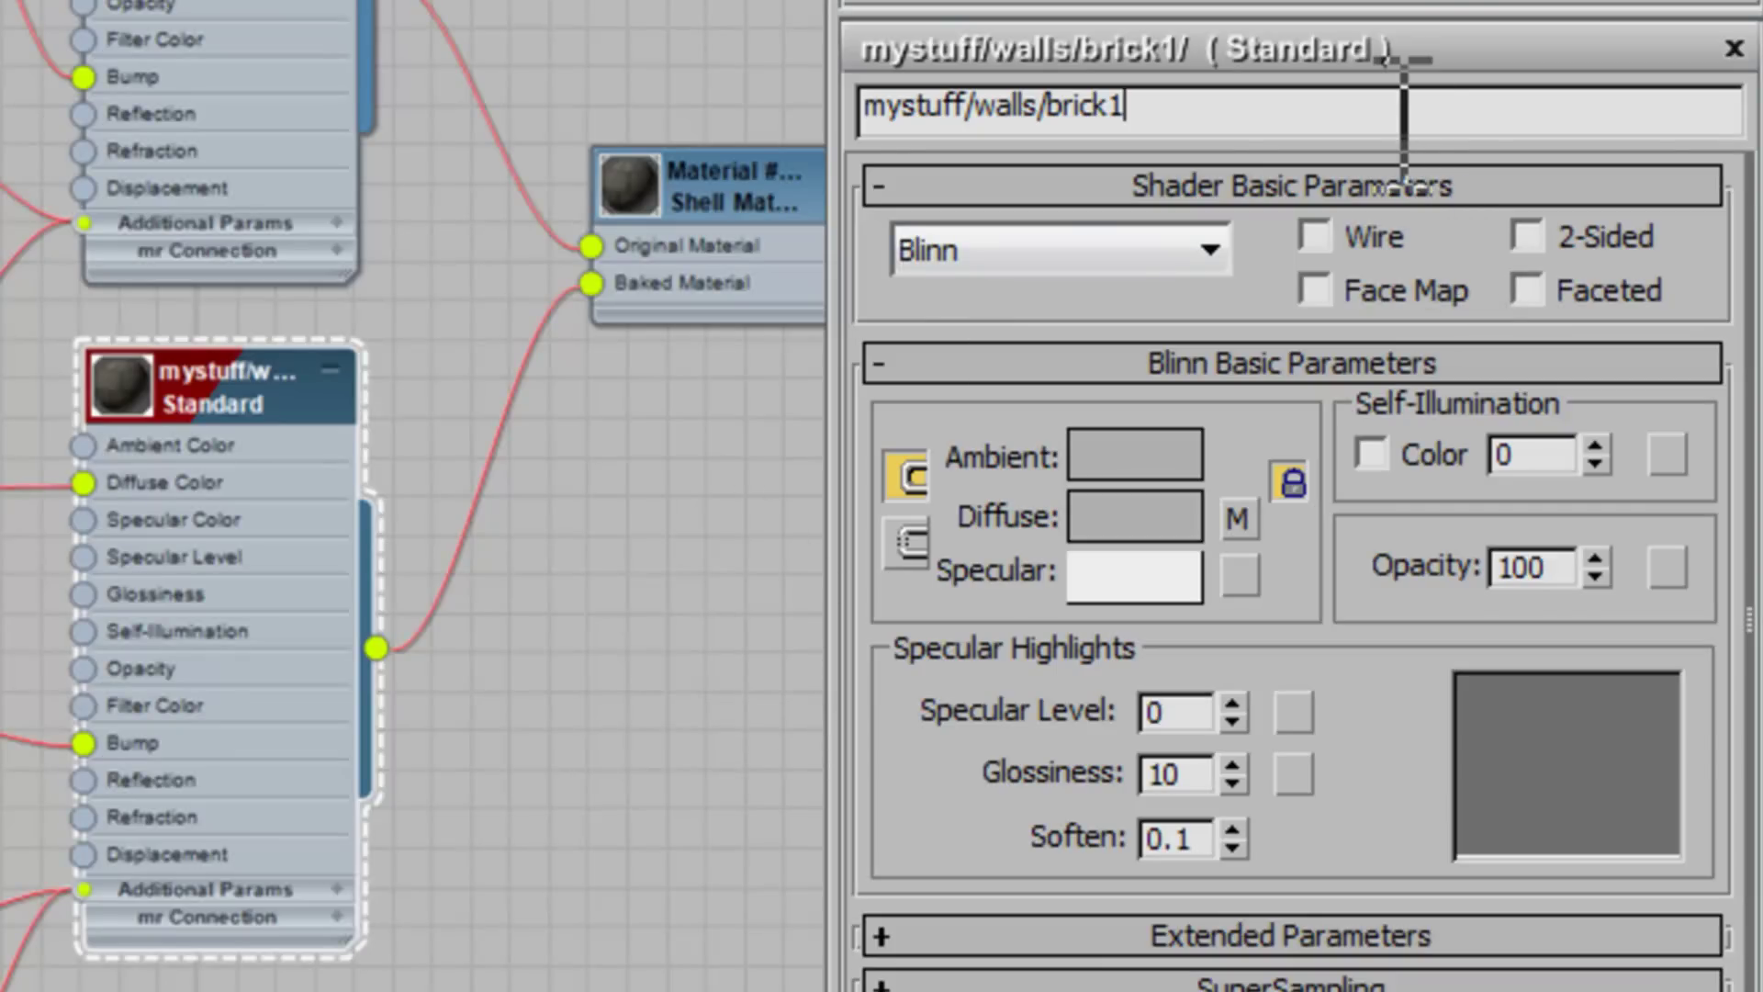
double_click(1341, 108)
click(555, 533)
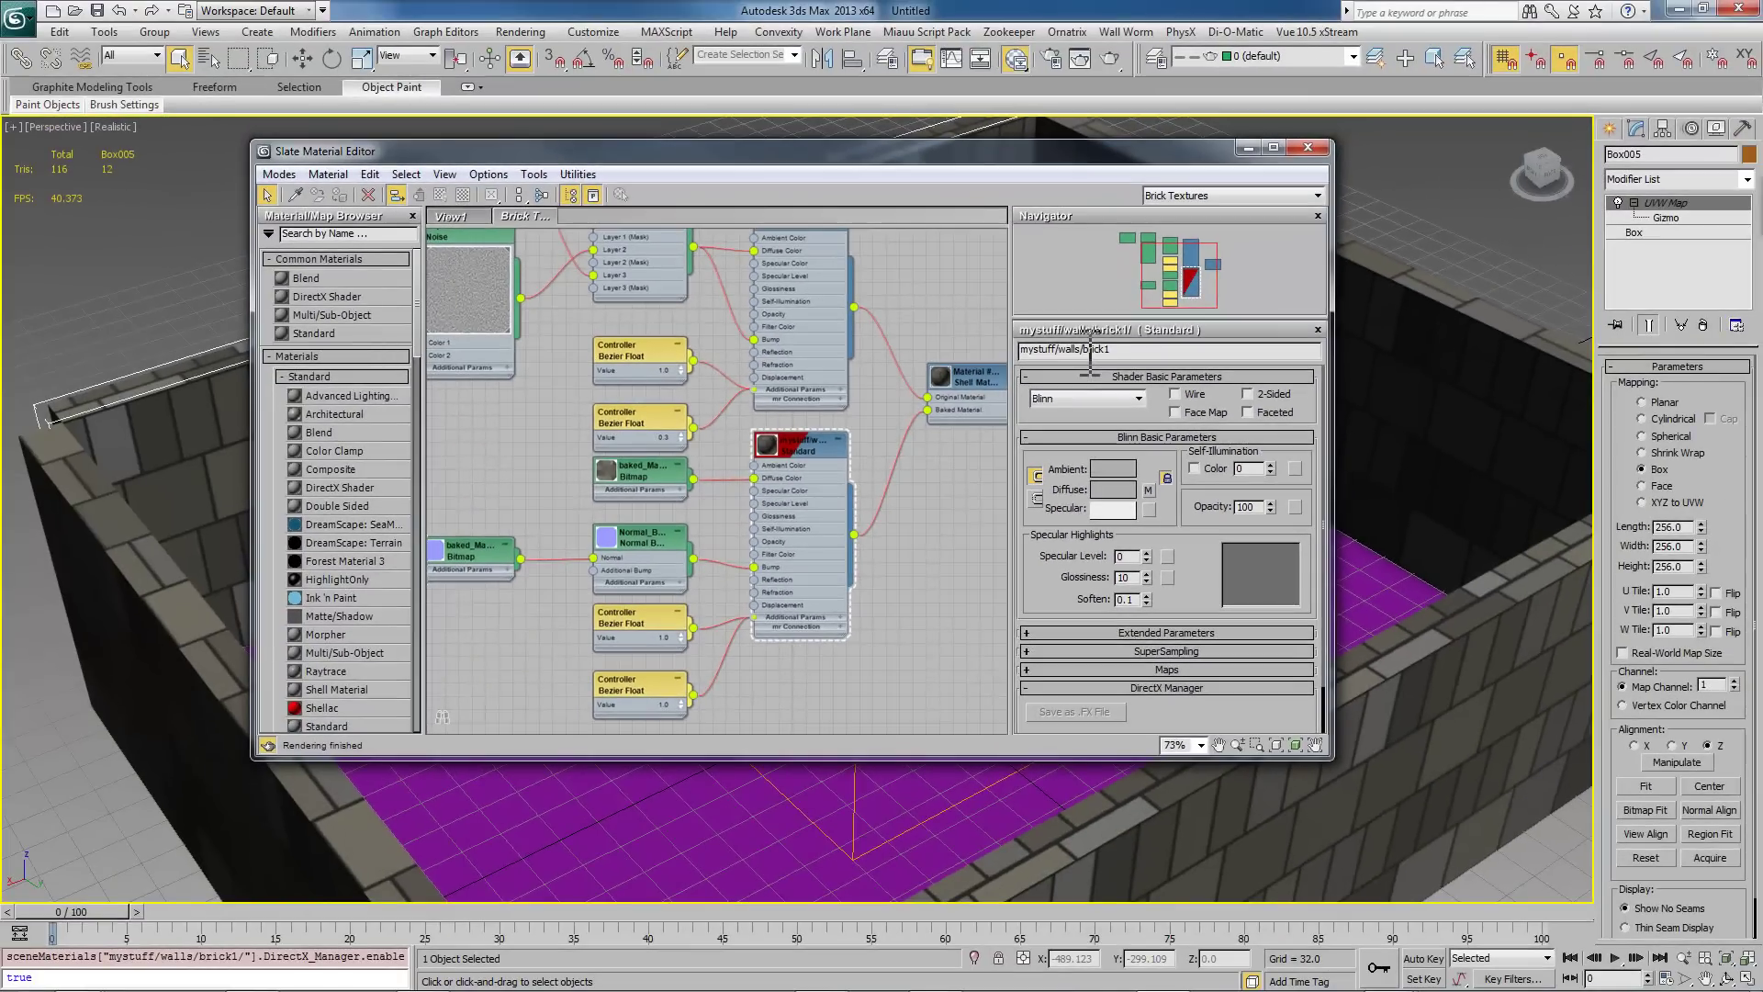
drag(1063, 196, 1137, 193)
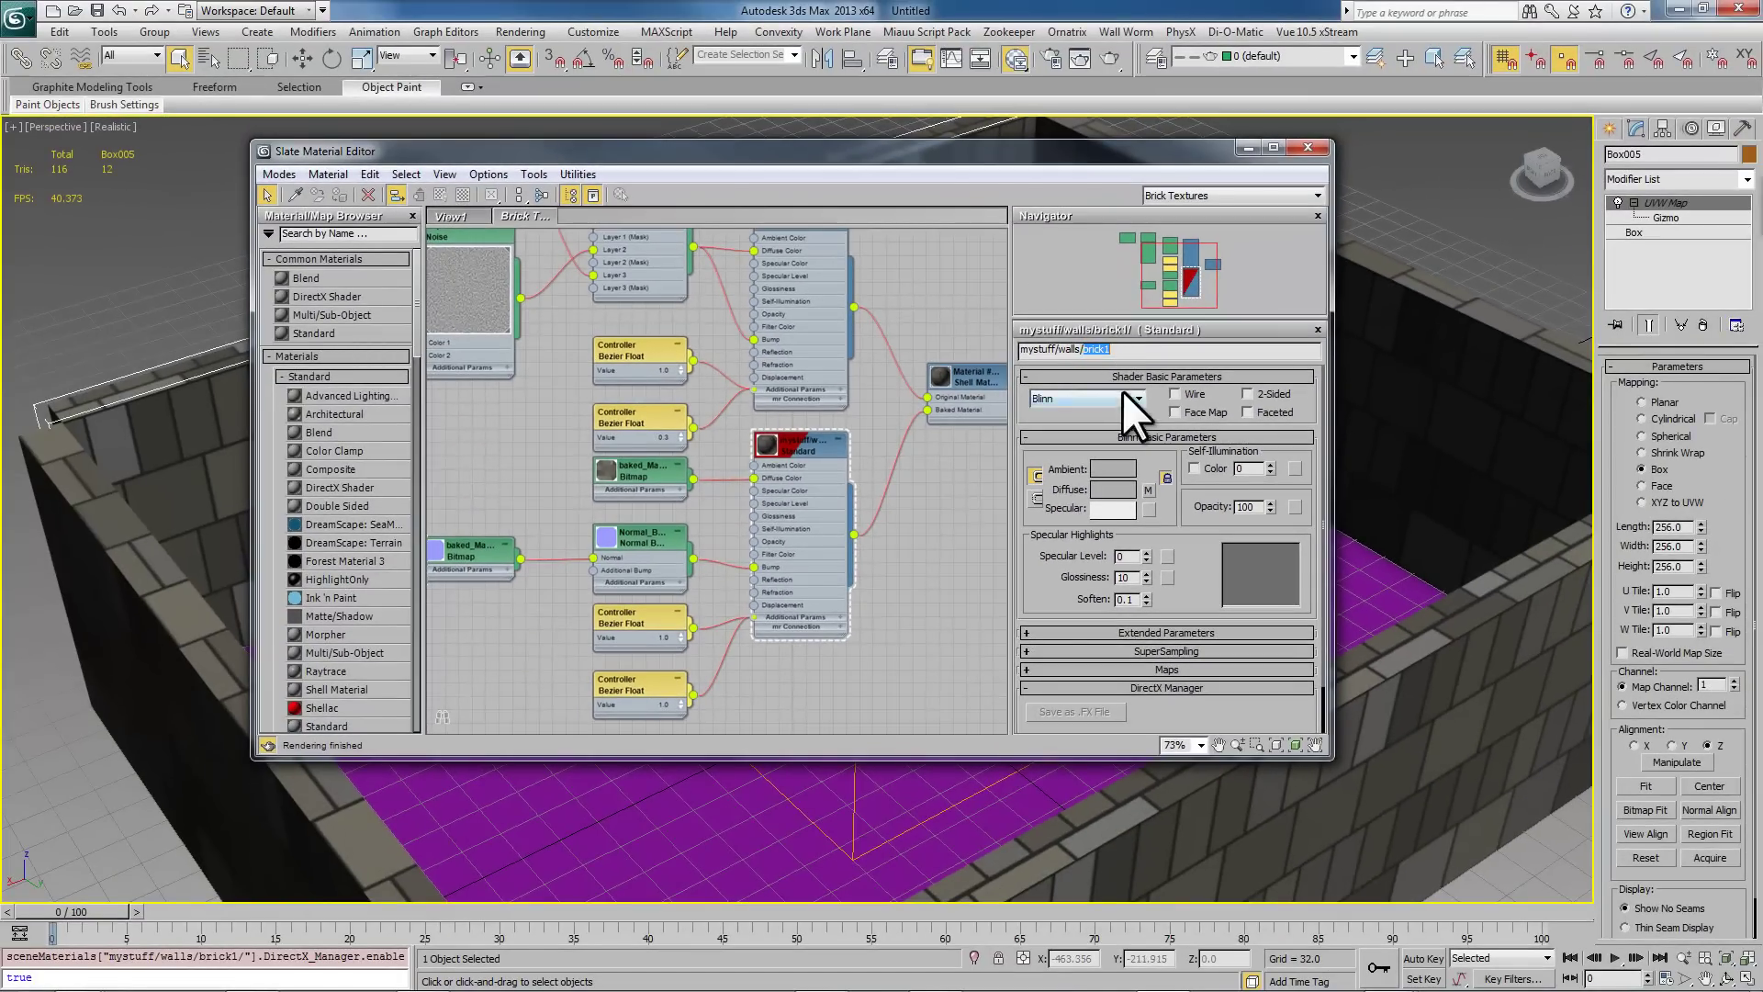
drag(951, 153, 1200, 111)
Step: Open Export Brush Textures with DXT5 compression and brick surface property
click(1123, 29)
mouse_move(1184, 174)
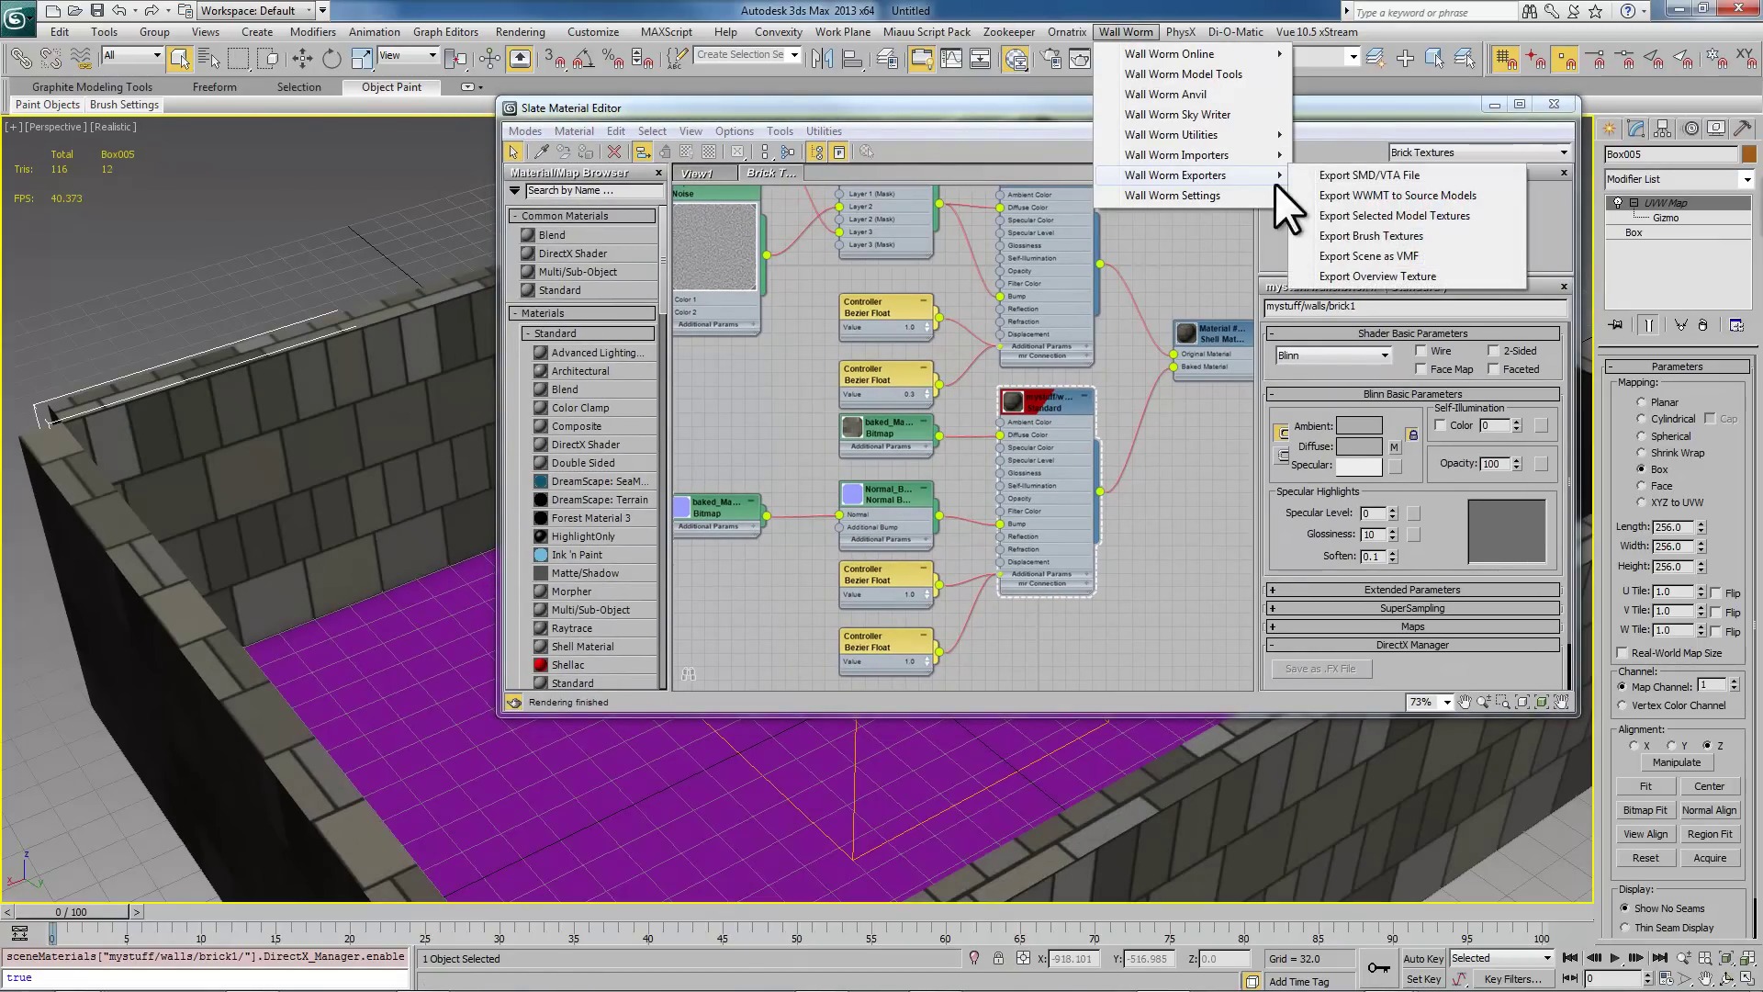
click(1367, 235)
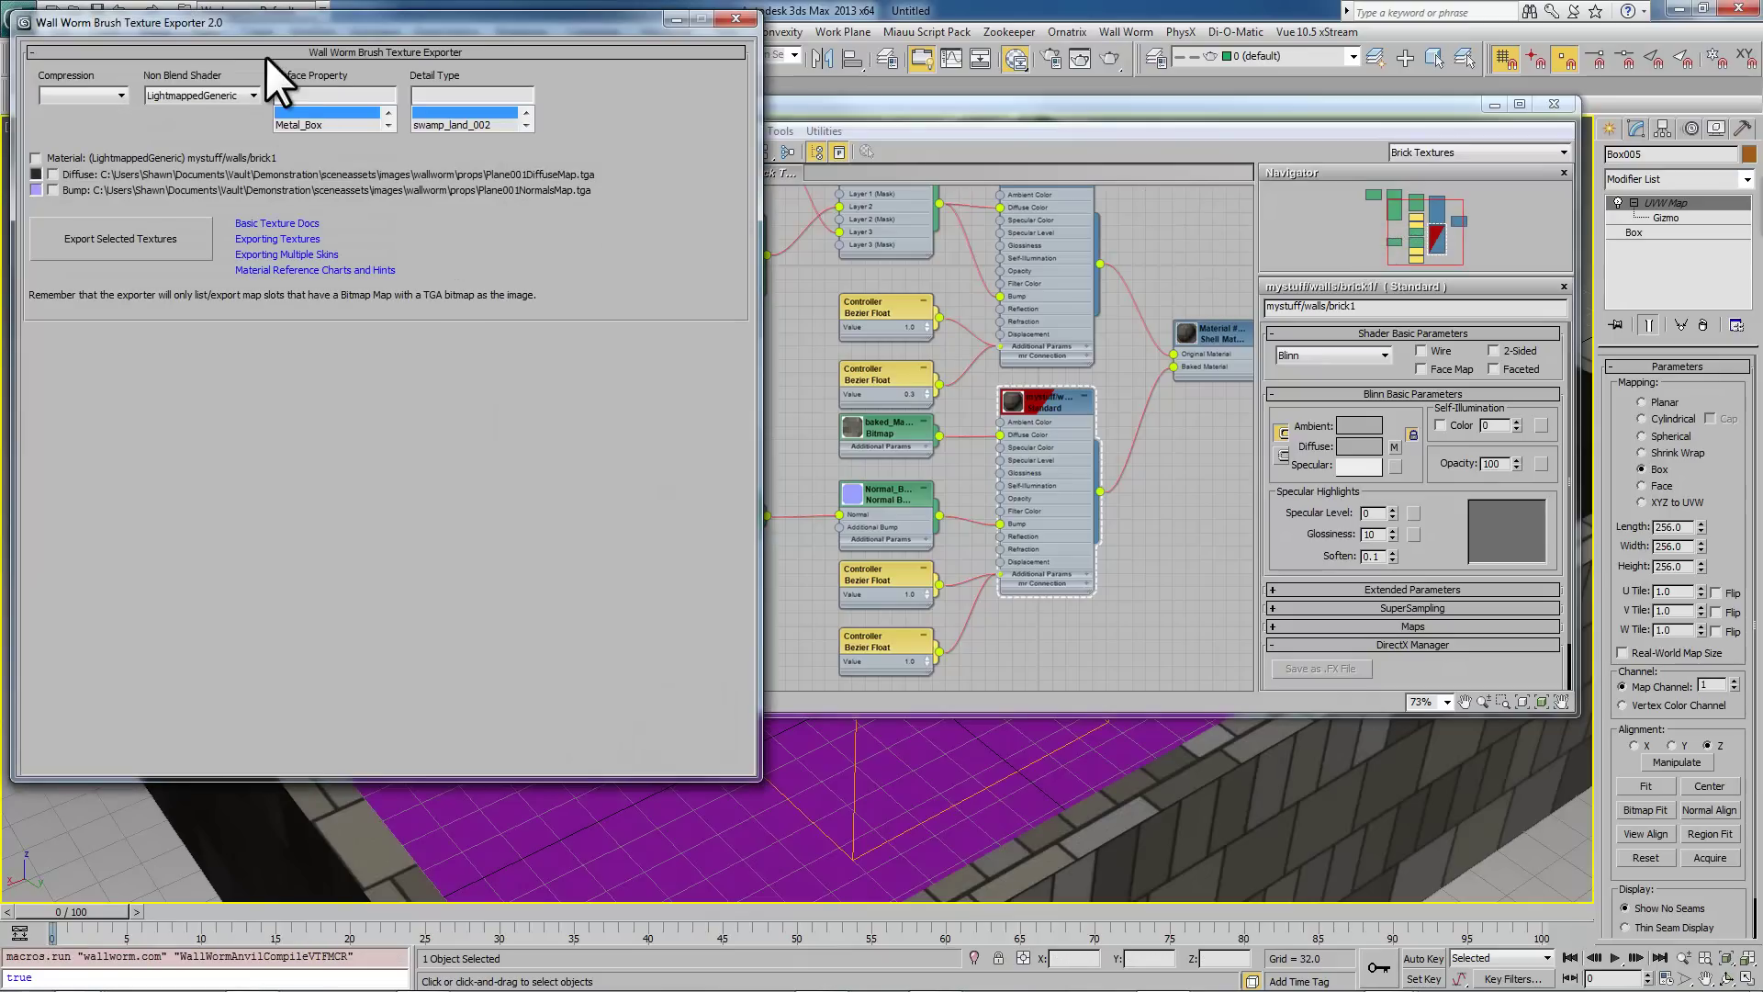
drag(305, 30, 606, 121)
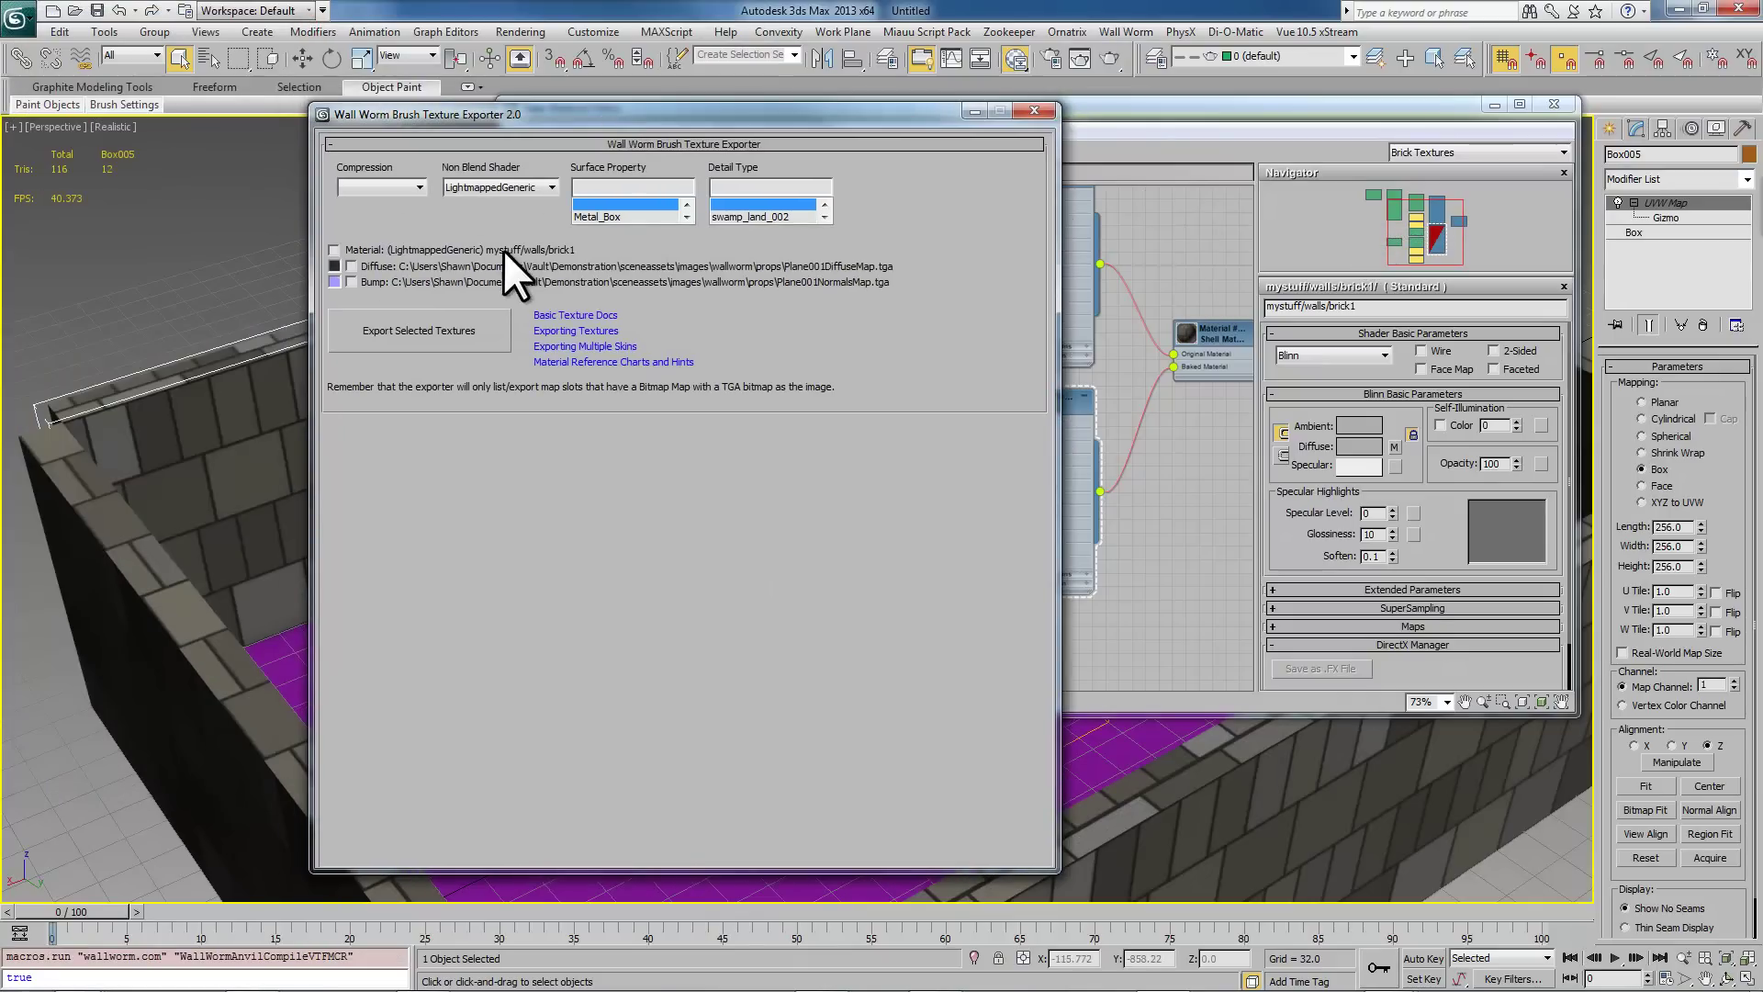
click(381, 215)
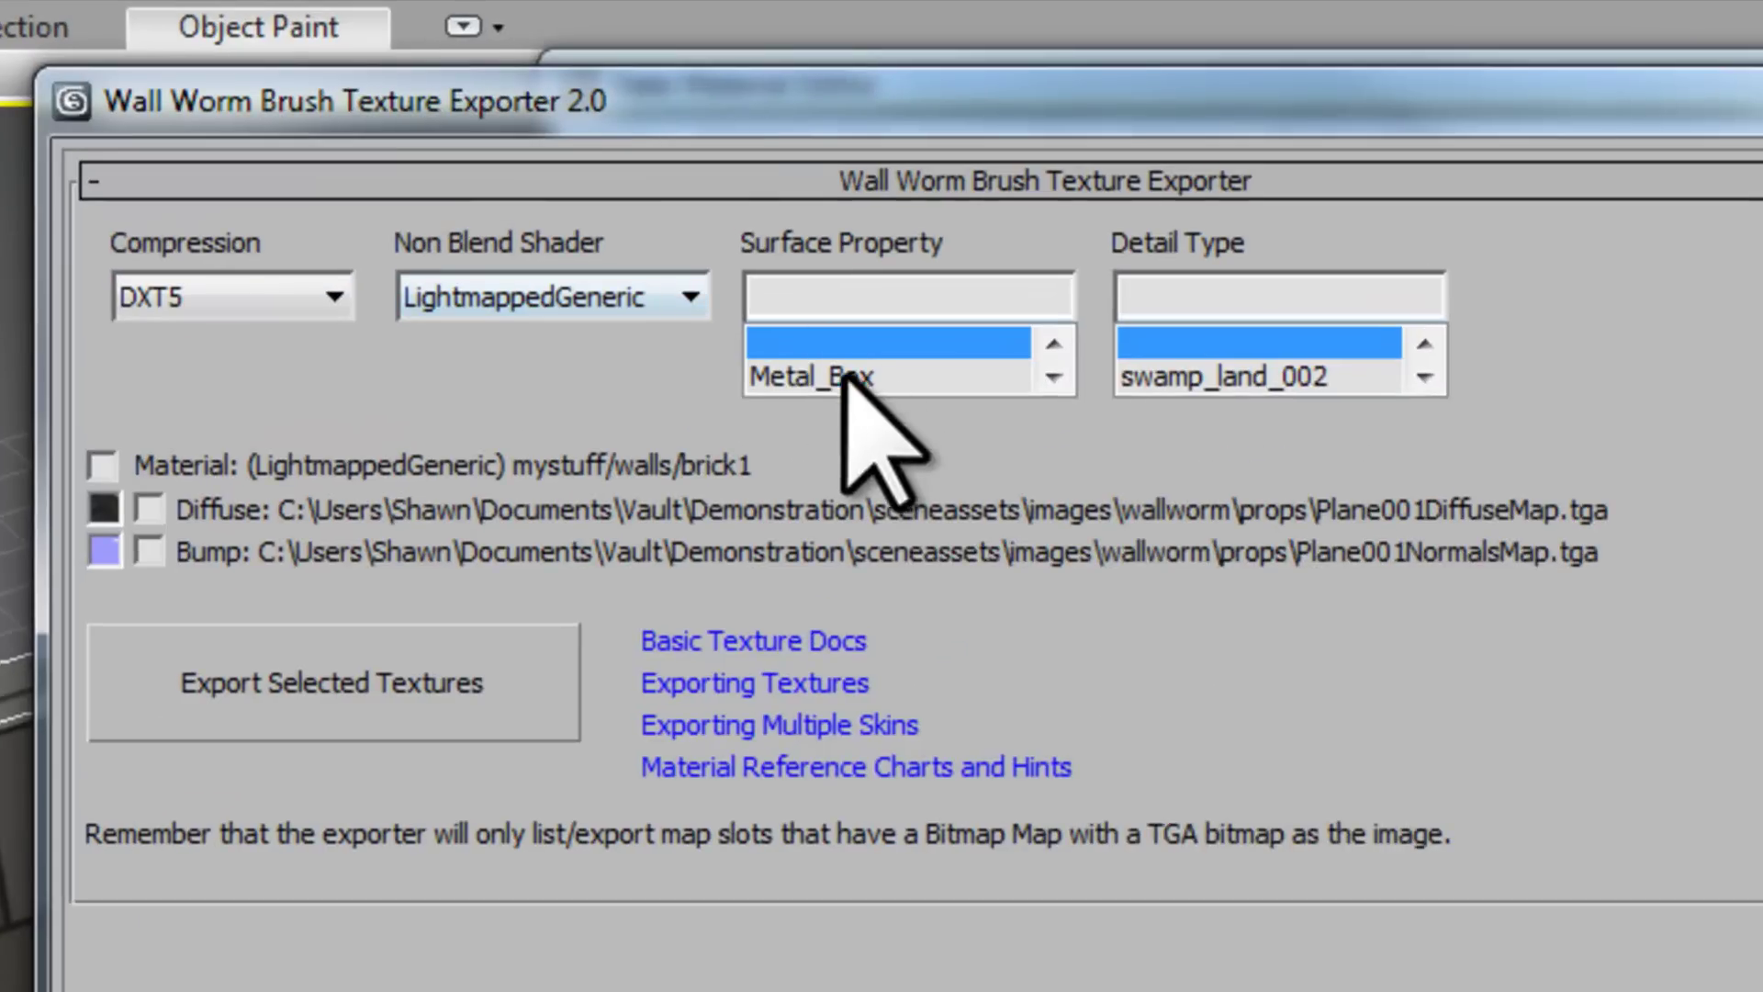
click(641, 189)
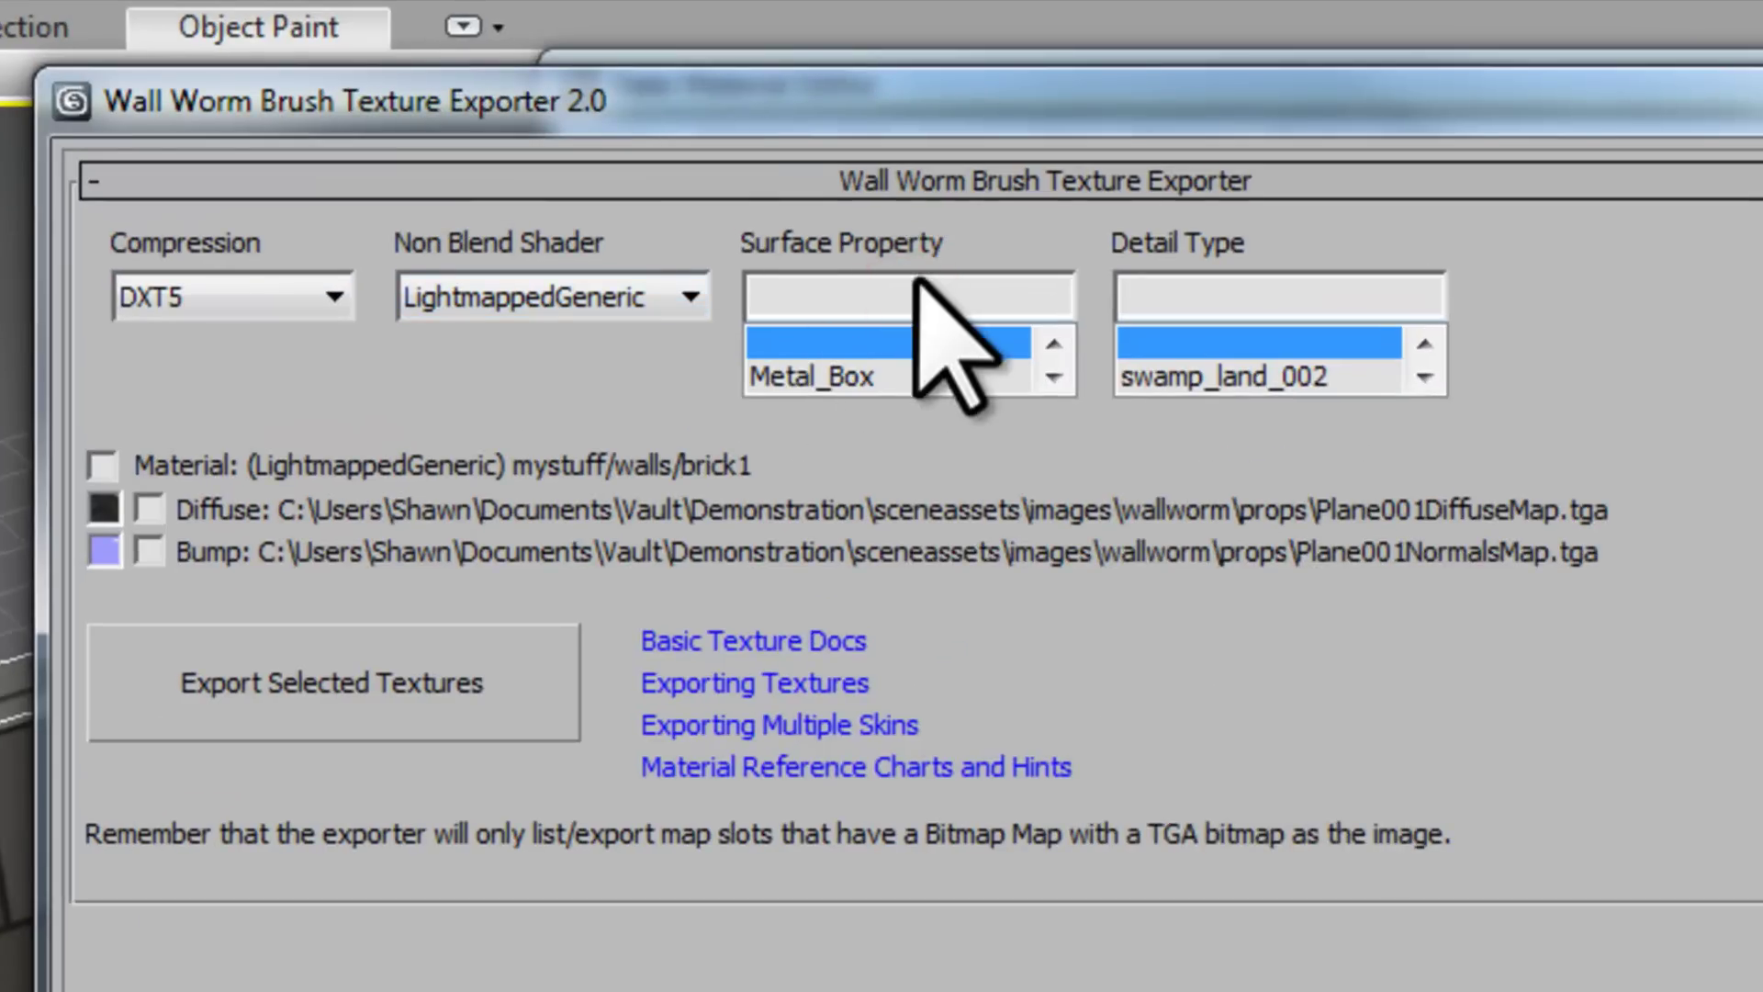
text(br)
click(788, 375)
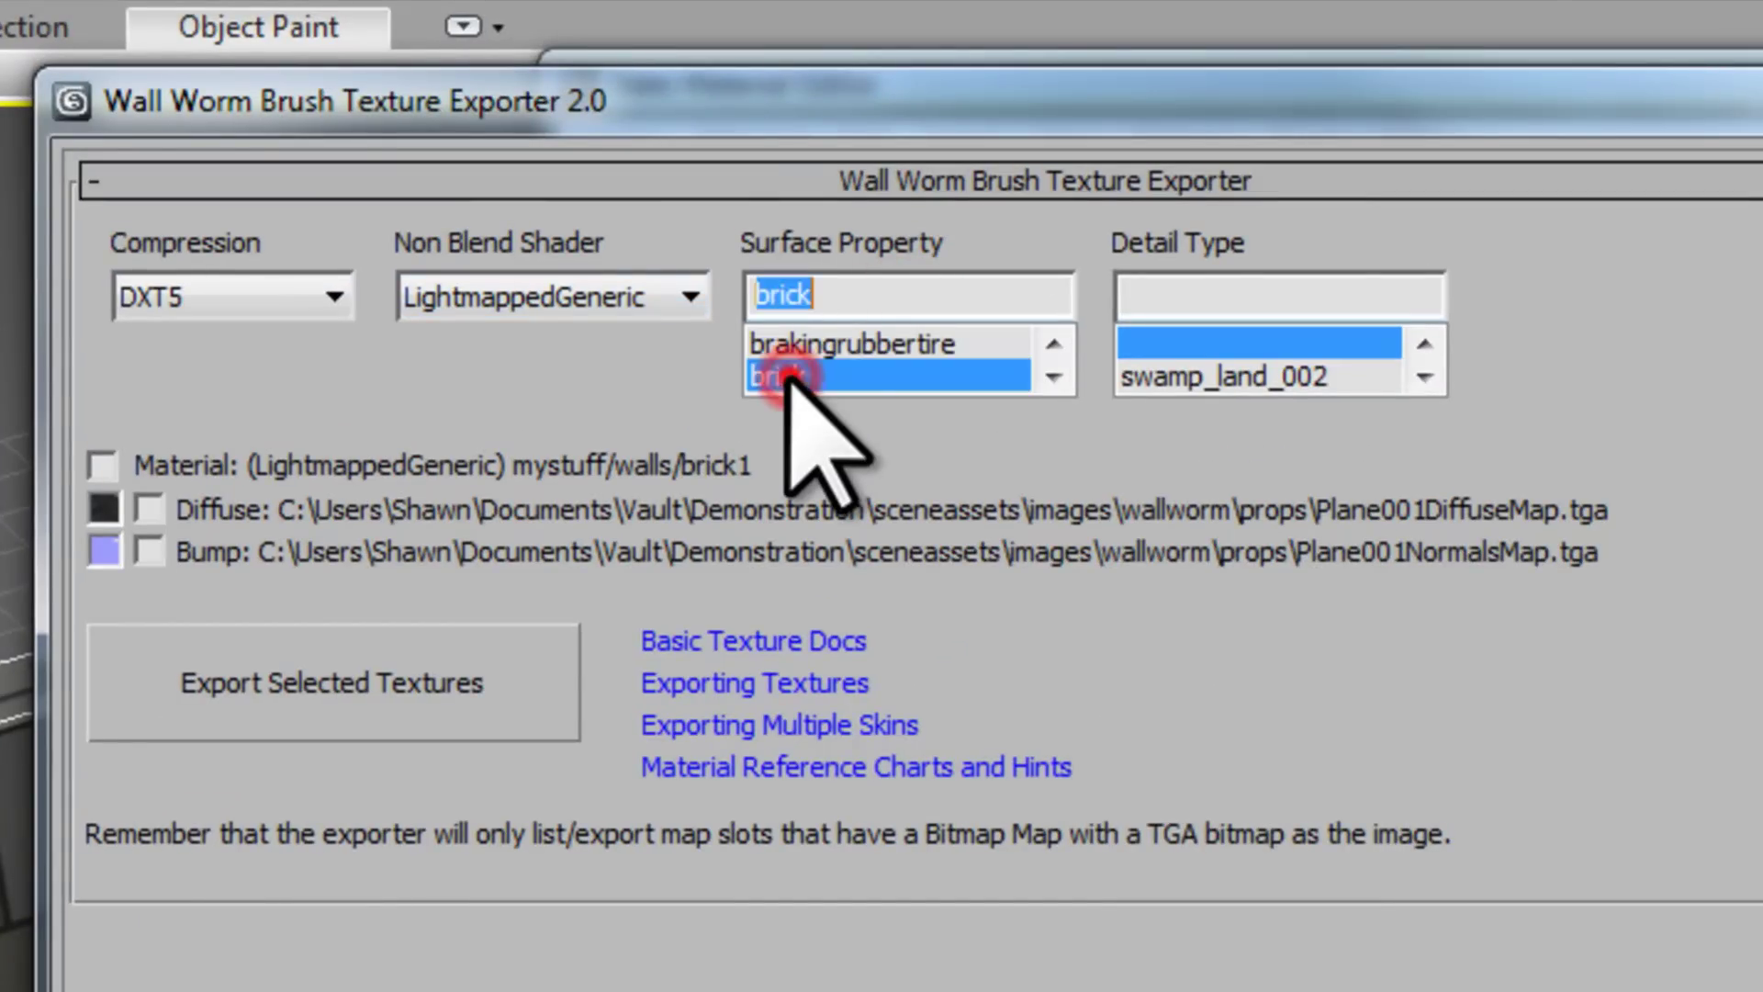
Step: Check only the Diffuse and Bump textures and export them as VTF files
click(102, 464)
click(149, 508)
click(149, 551)
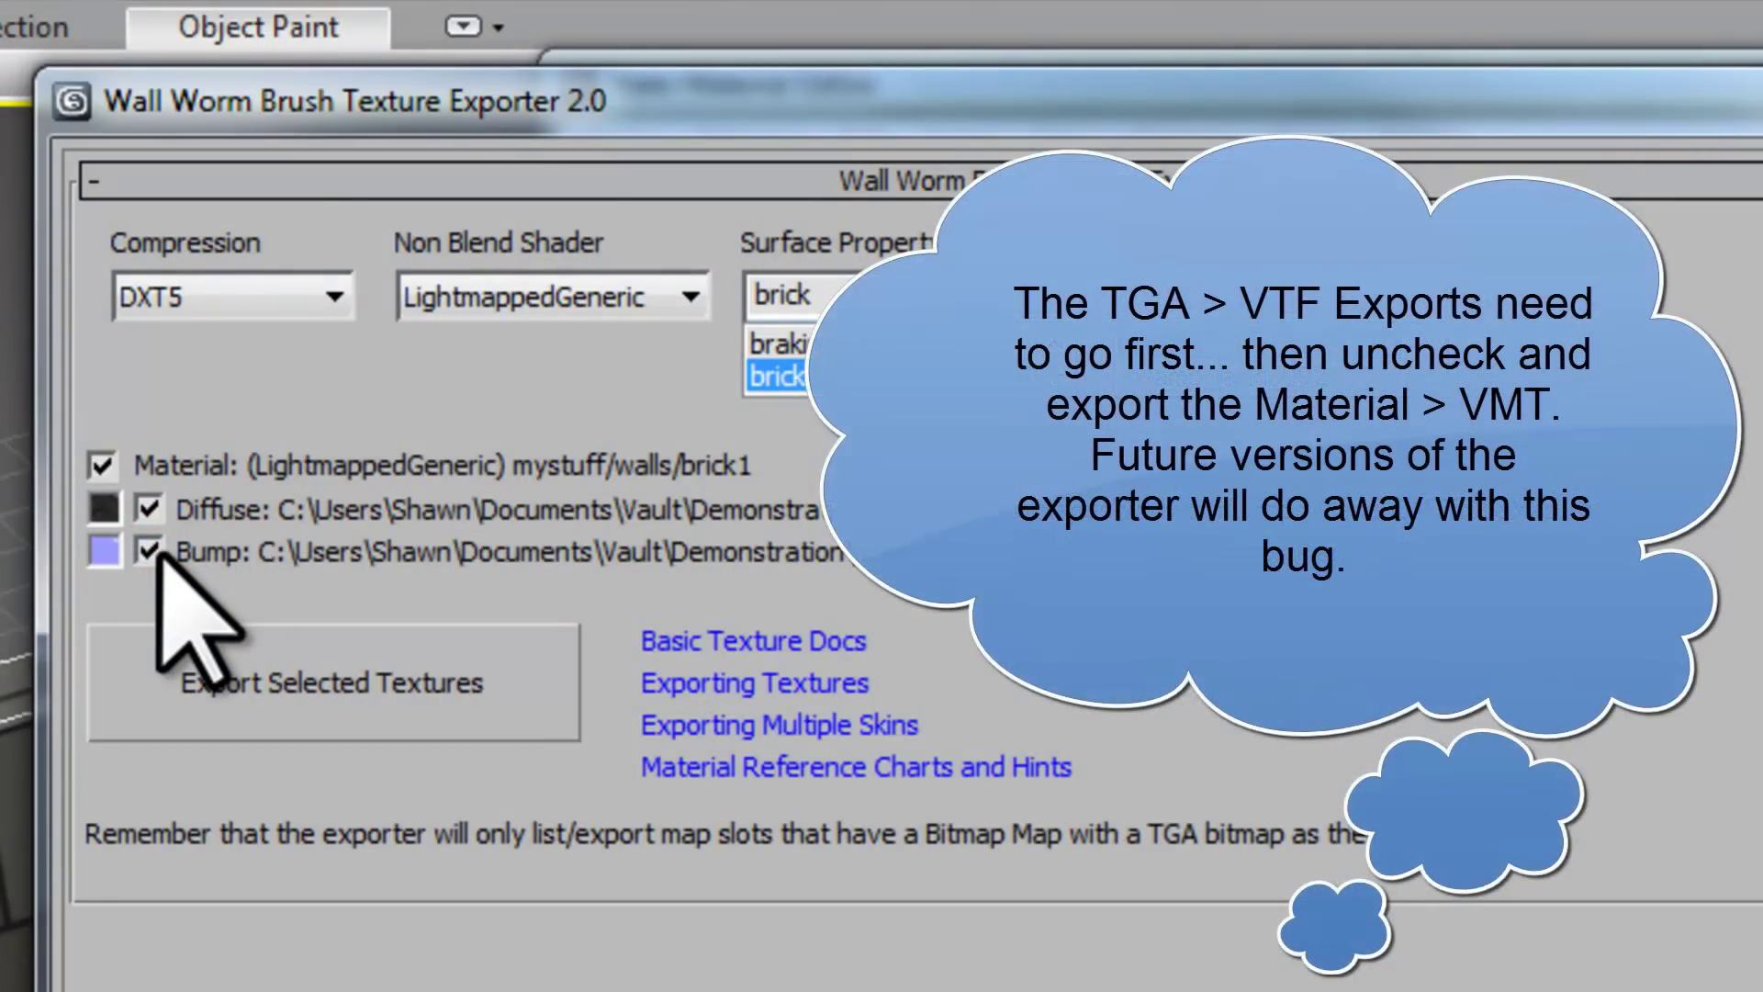
click(100, 464)
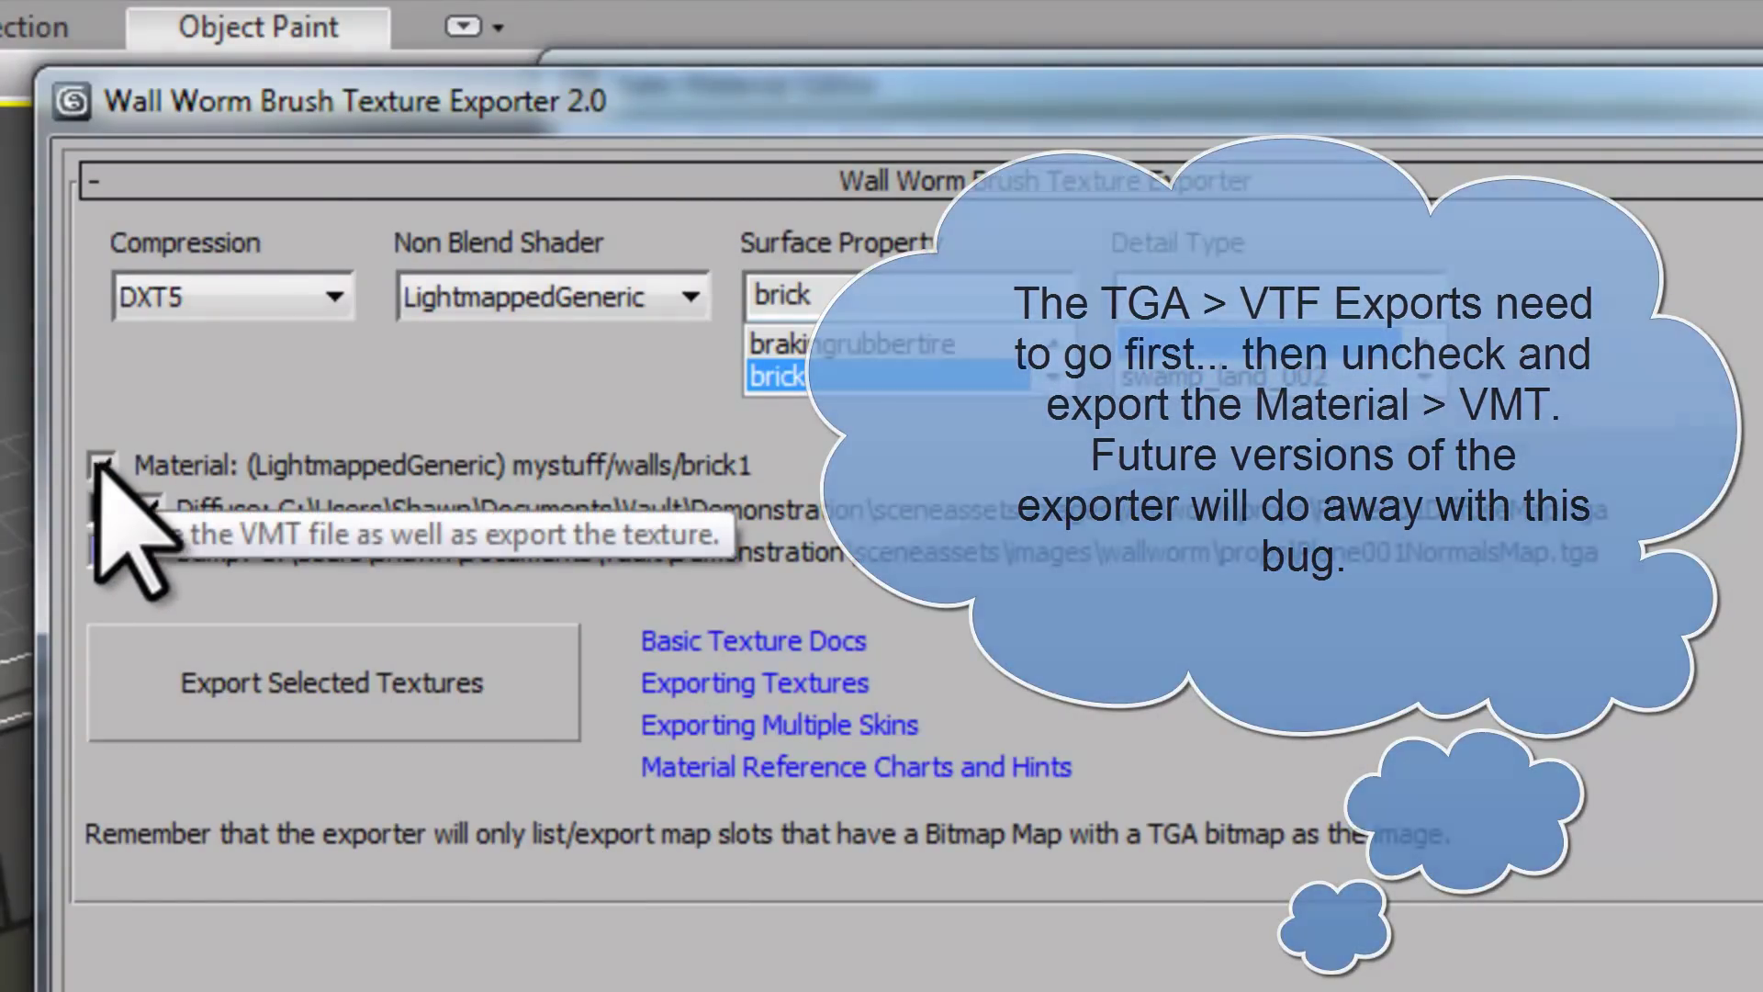
click(99, 464)
click(272, 684)
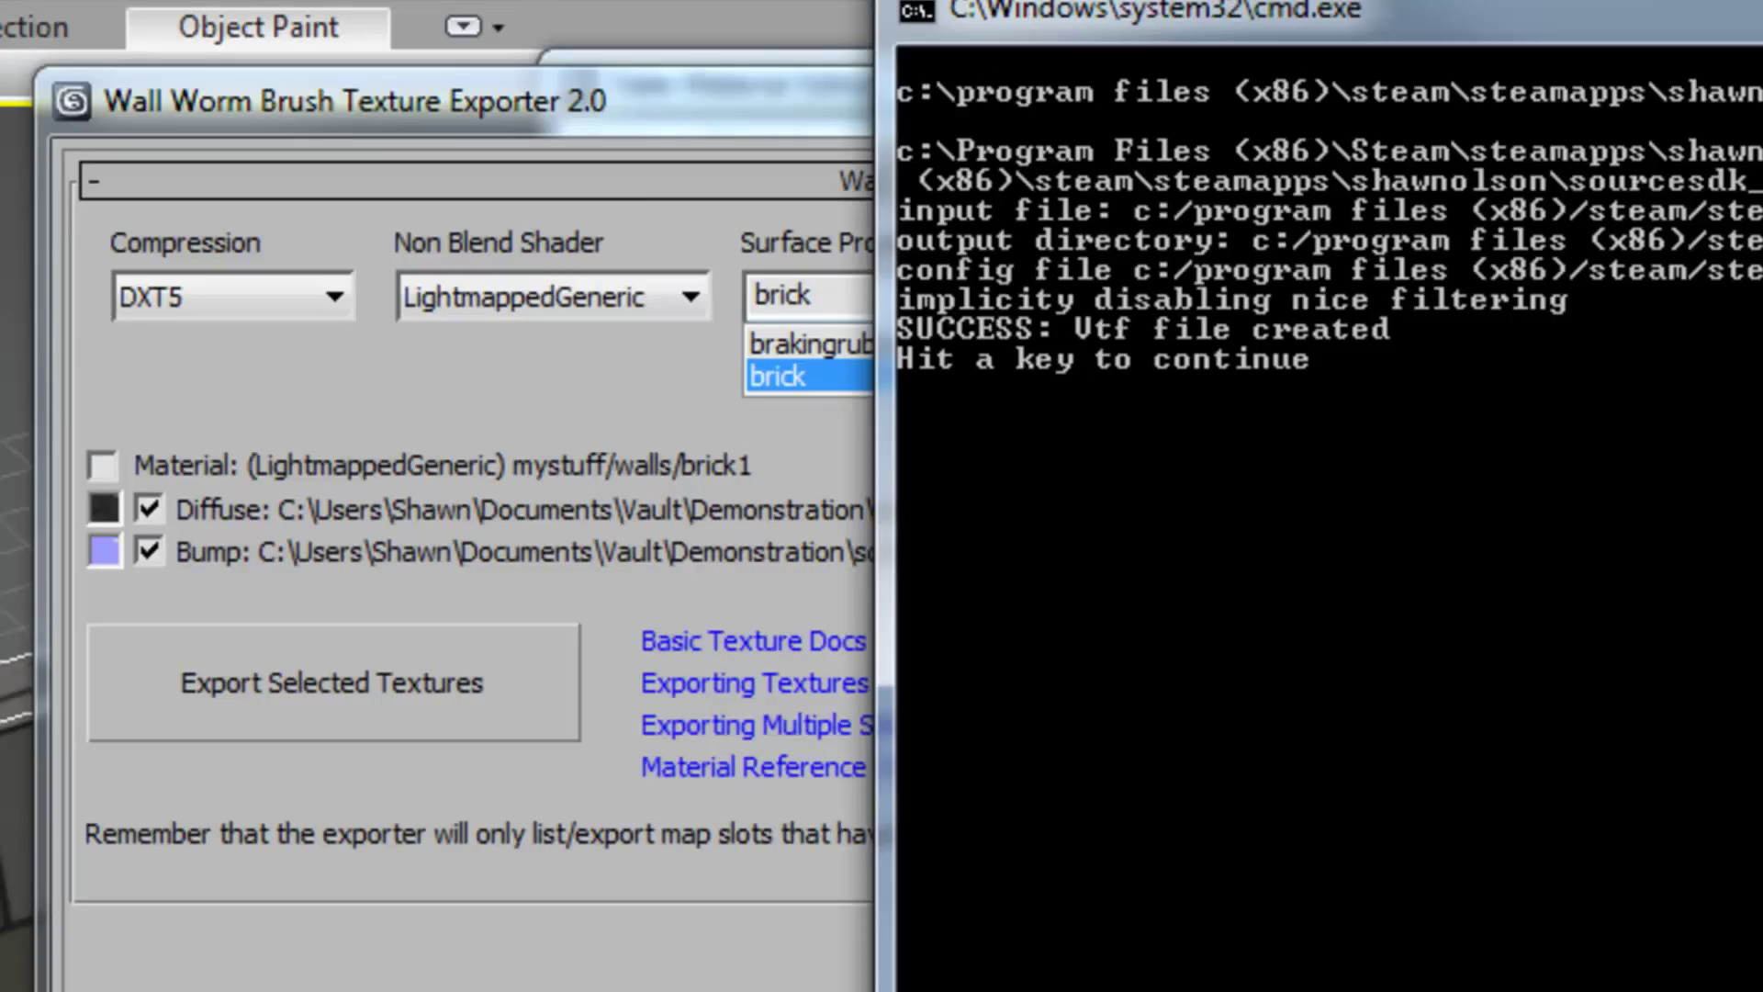
Step: Export only the brick1 material file, with the Diffuse and Bump textures unchecked
key(Return)
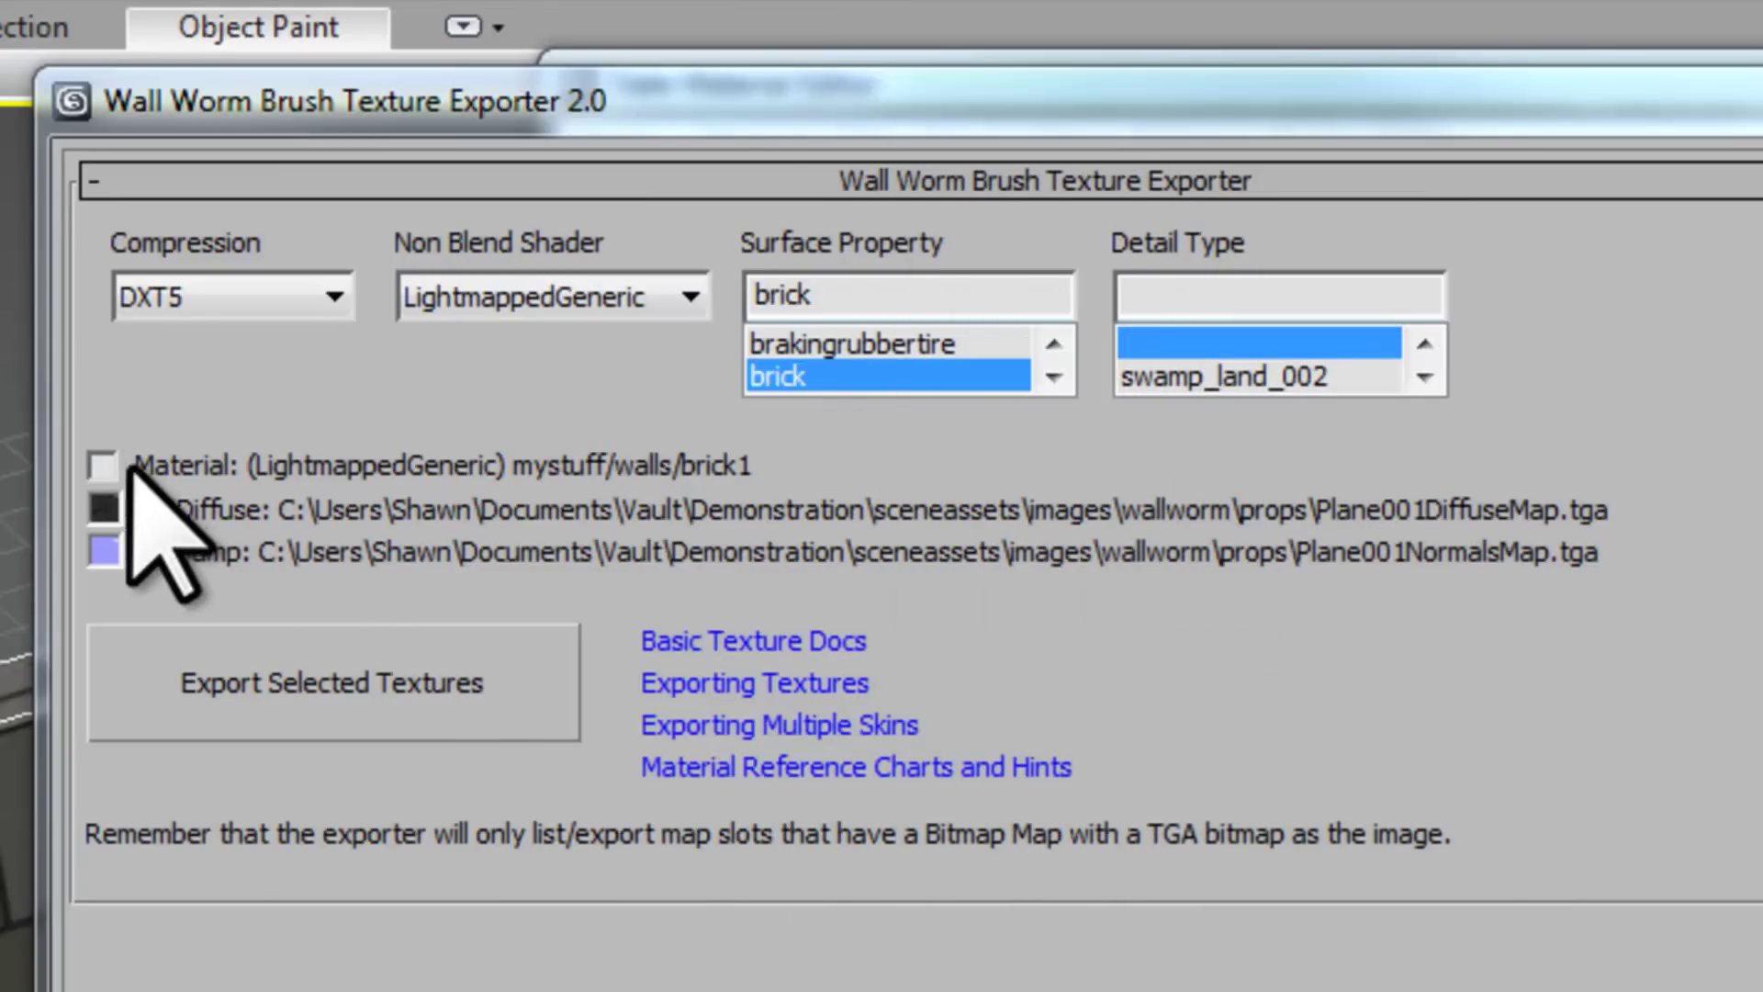
click(101, 463)
click(146, 507)
click(147, 551)
click(241, 679)
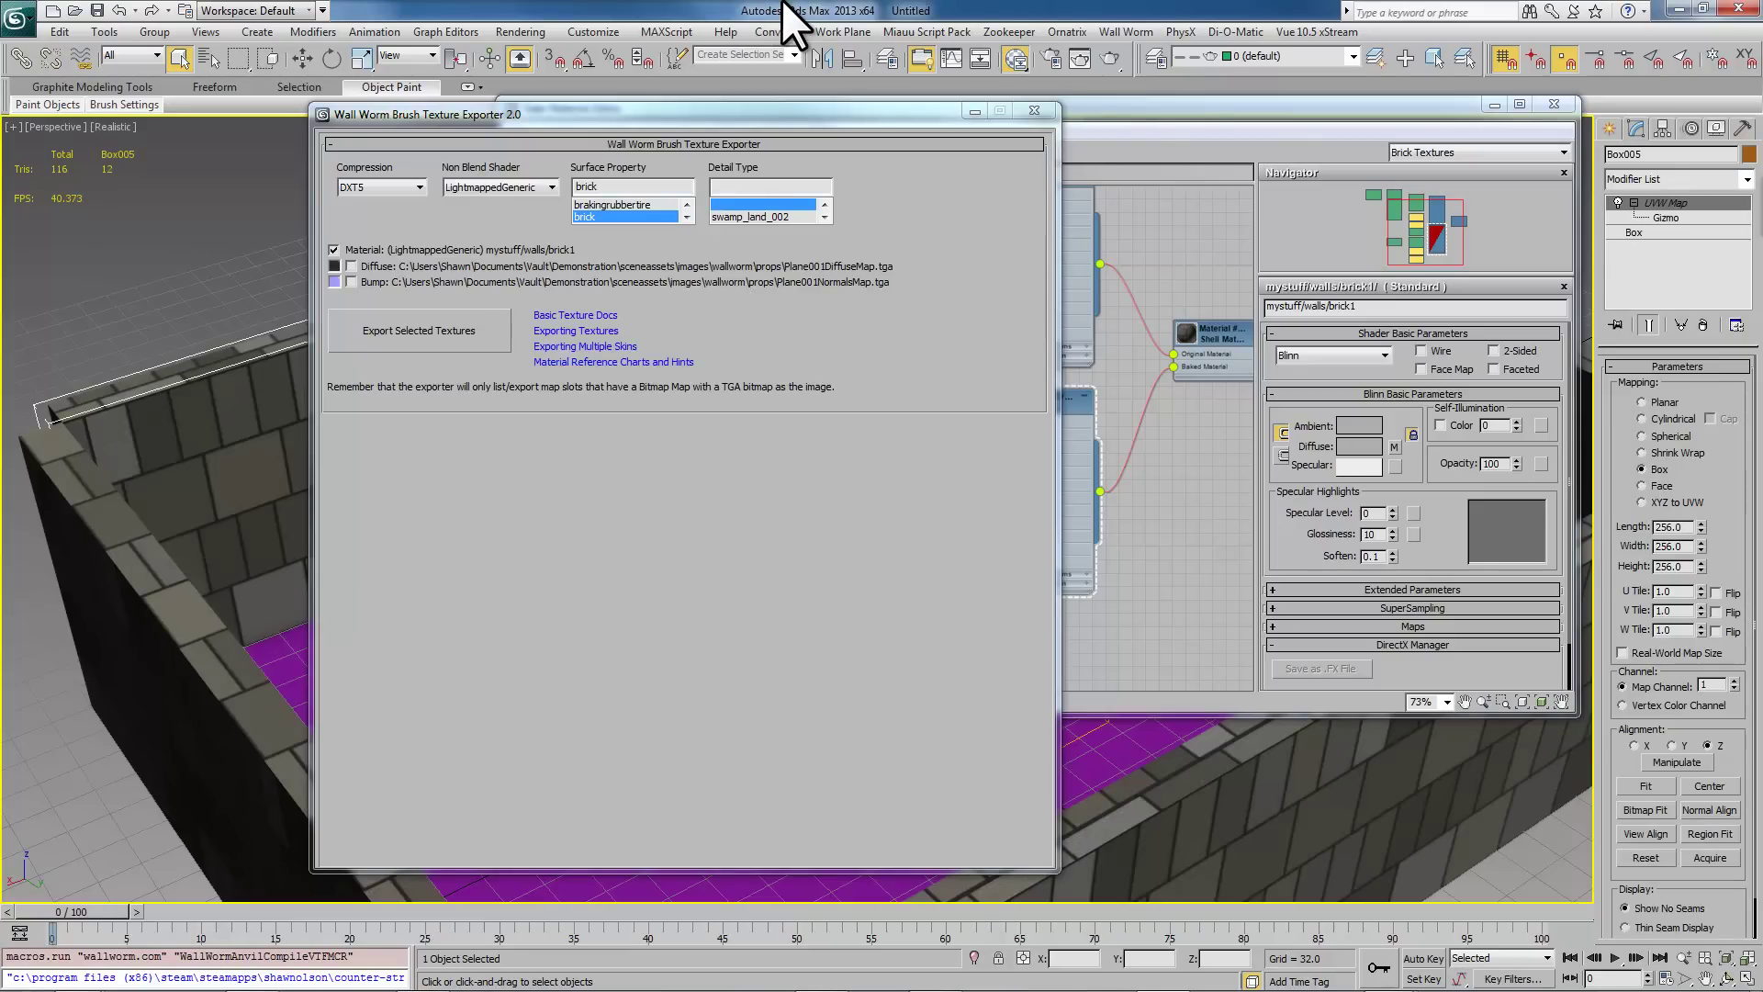
Step: Copy the brick1.vmt output folder path from the MAXScript Listener
key(F11)
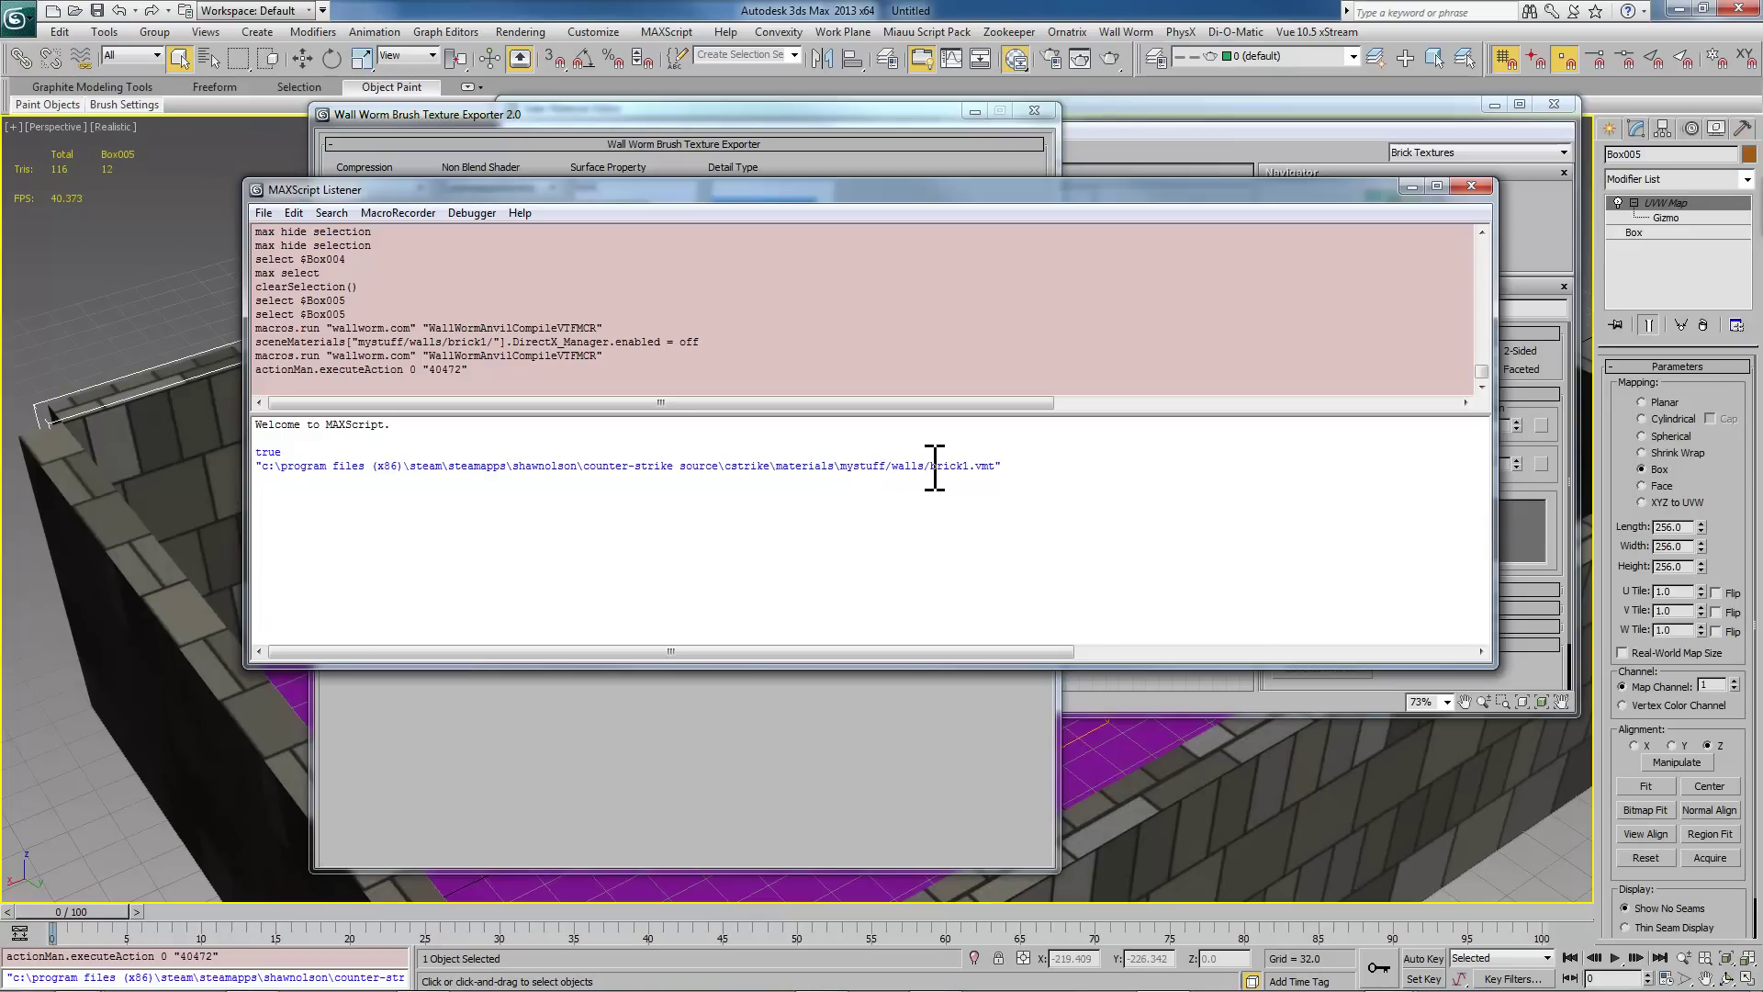
drag(935, 466, 268, 470)
right_click(300, 466)
click(275, 544)
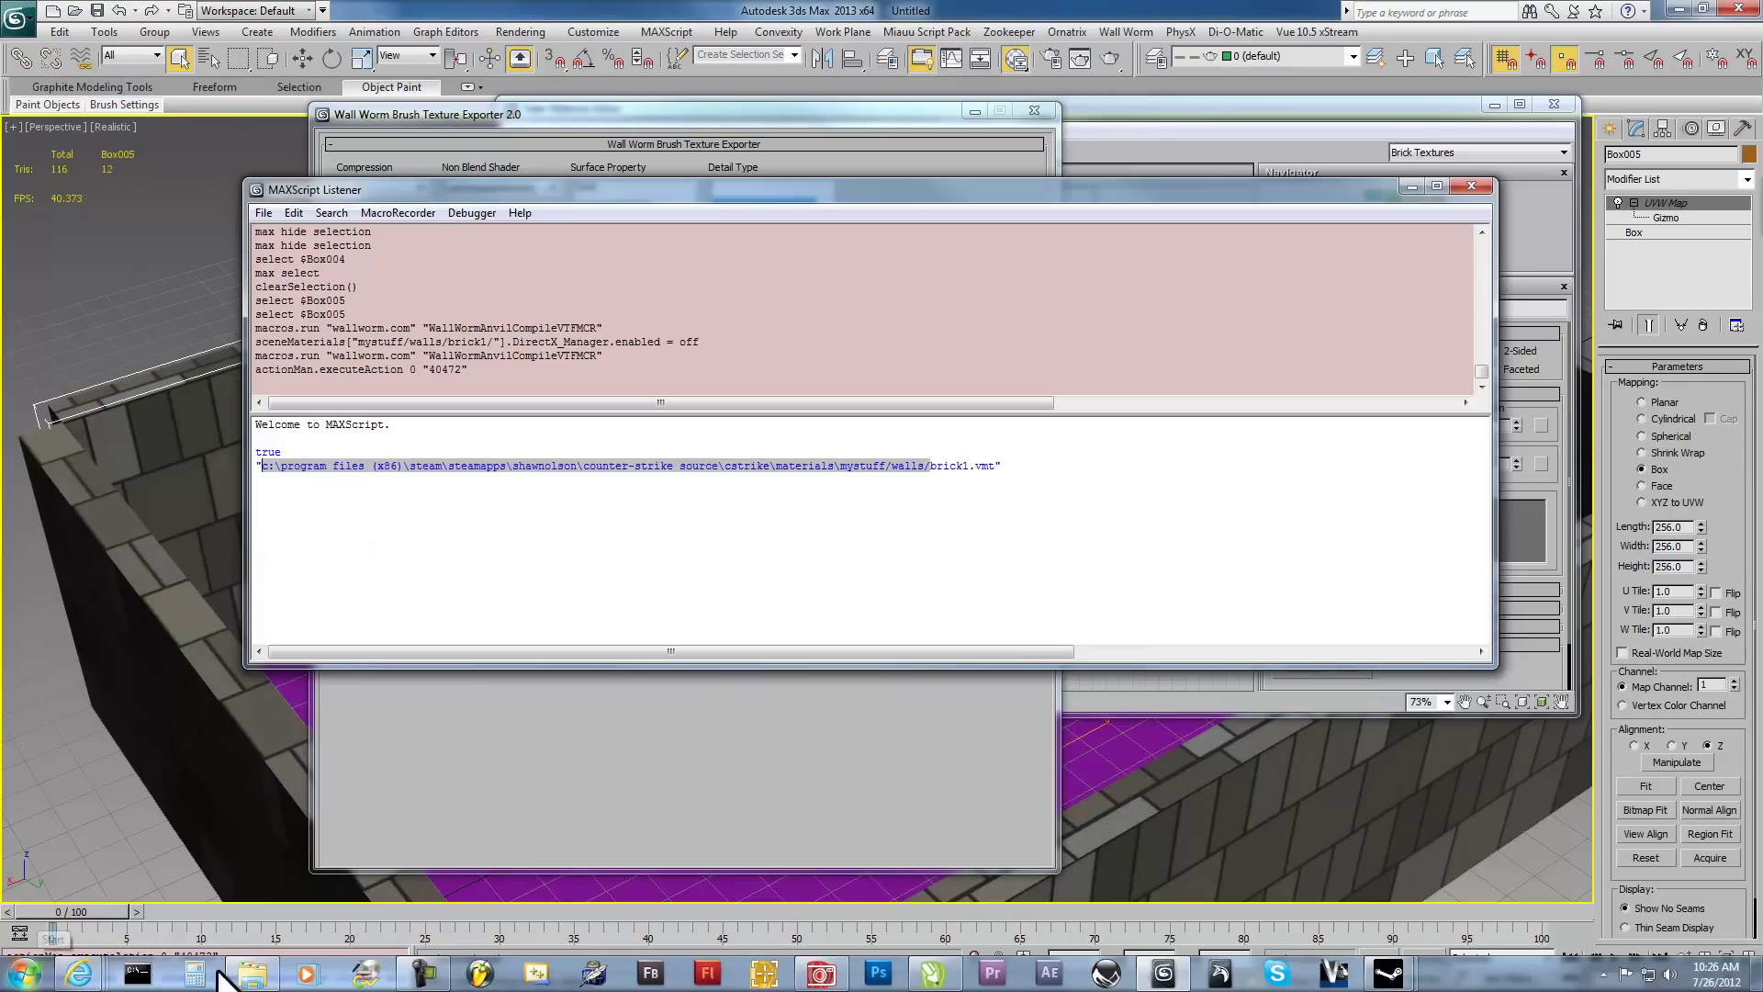
Step: Go to the copied walls materials folder in Explorer and view brick1.vmt in Notepad
click(252, 973)
click(648, 42)
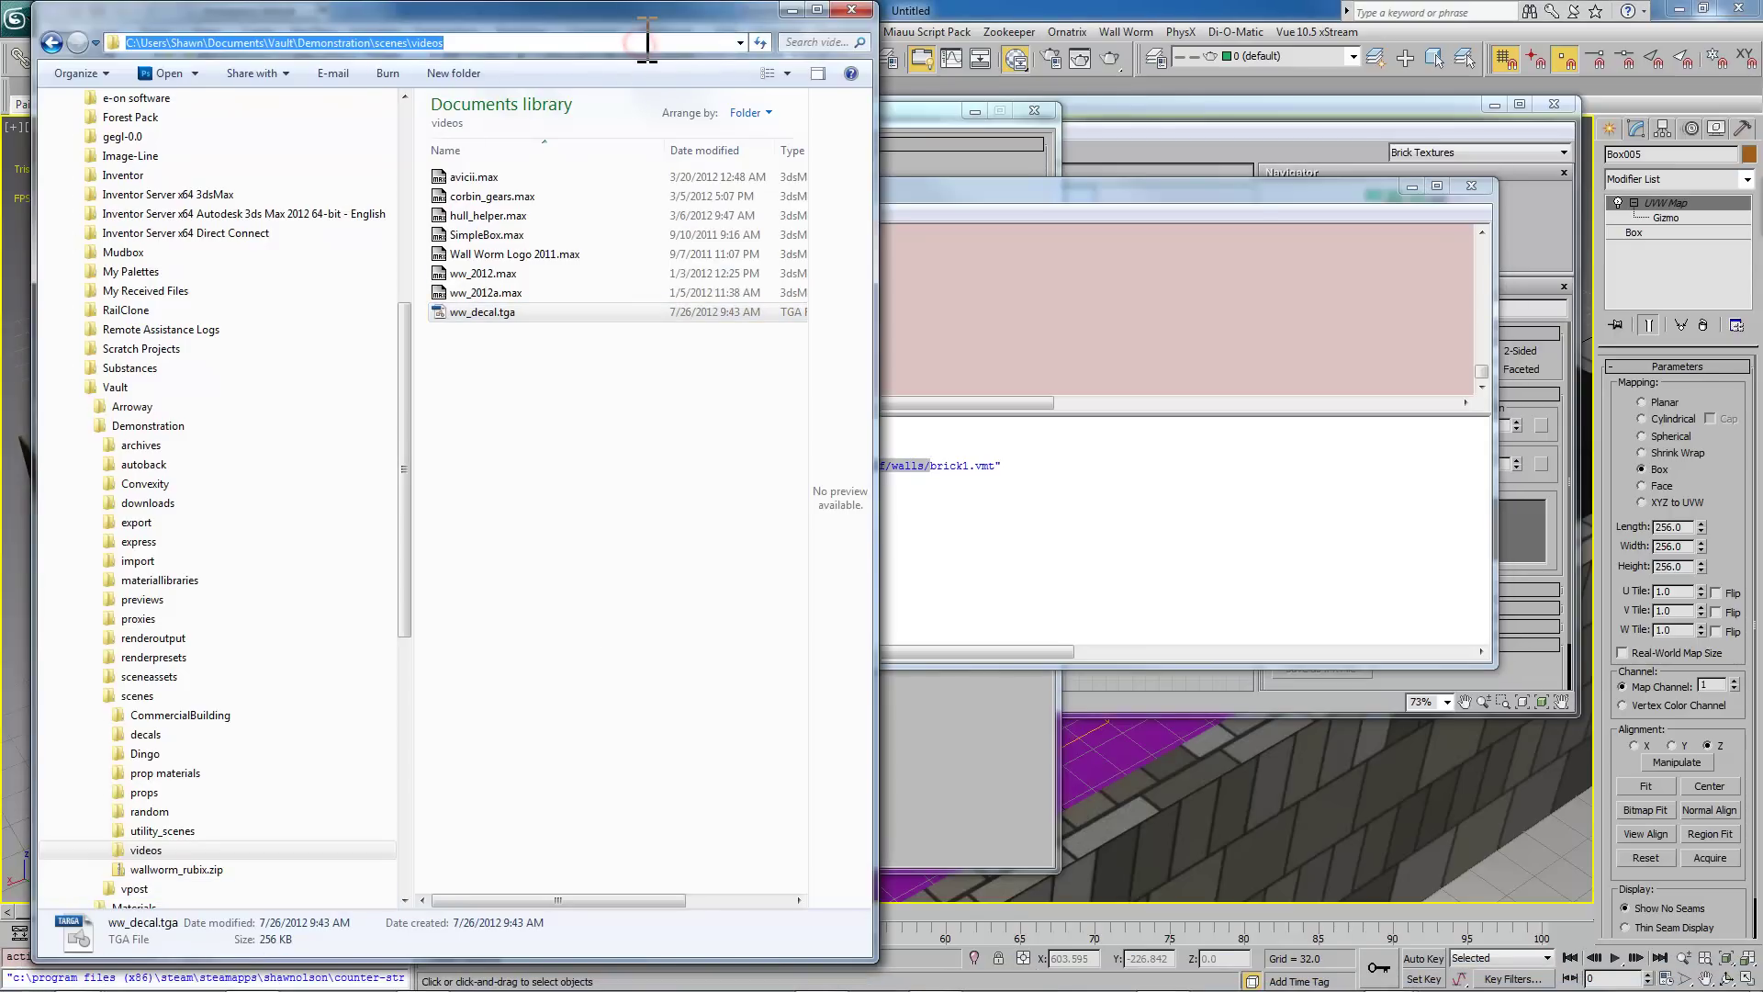
key(ctrl+v)
key(Return)
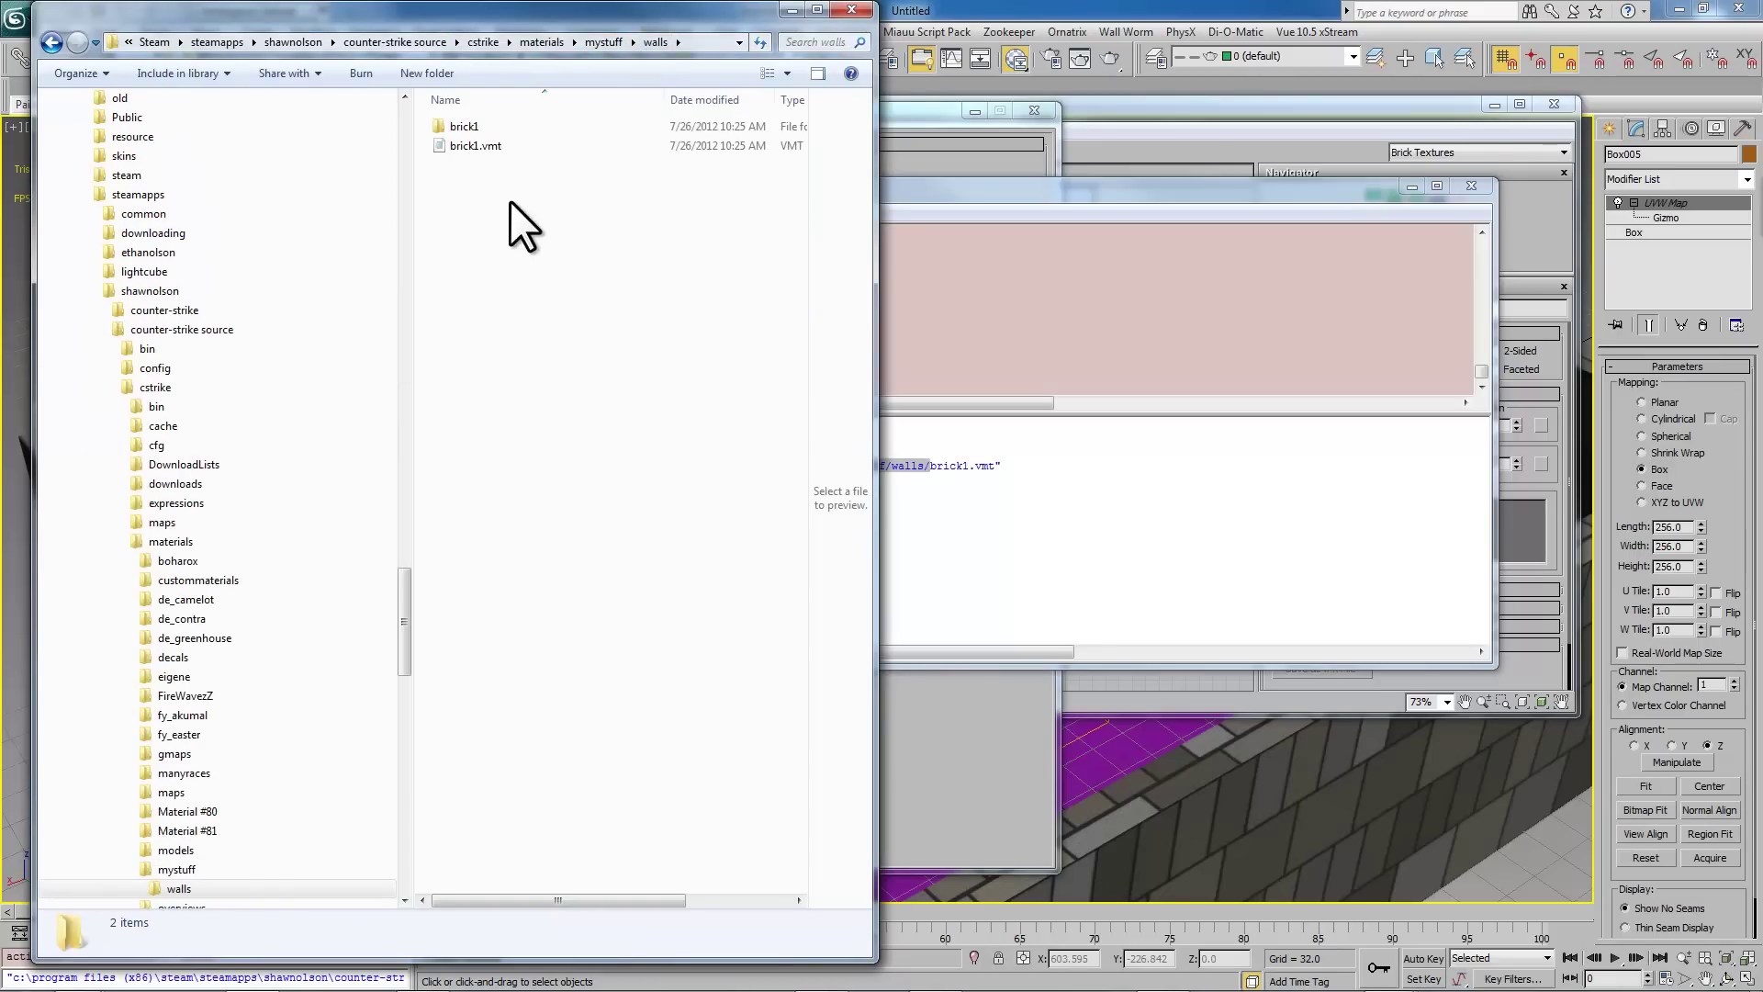
double_click(481, 147)
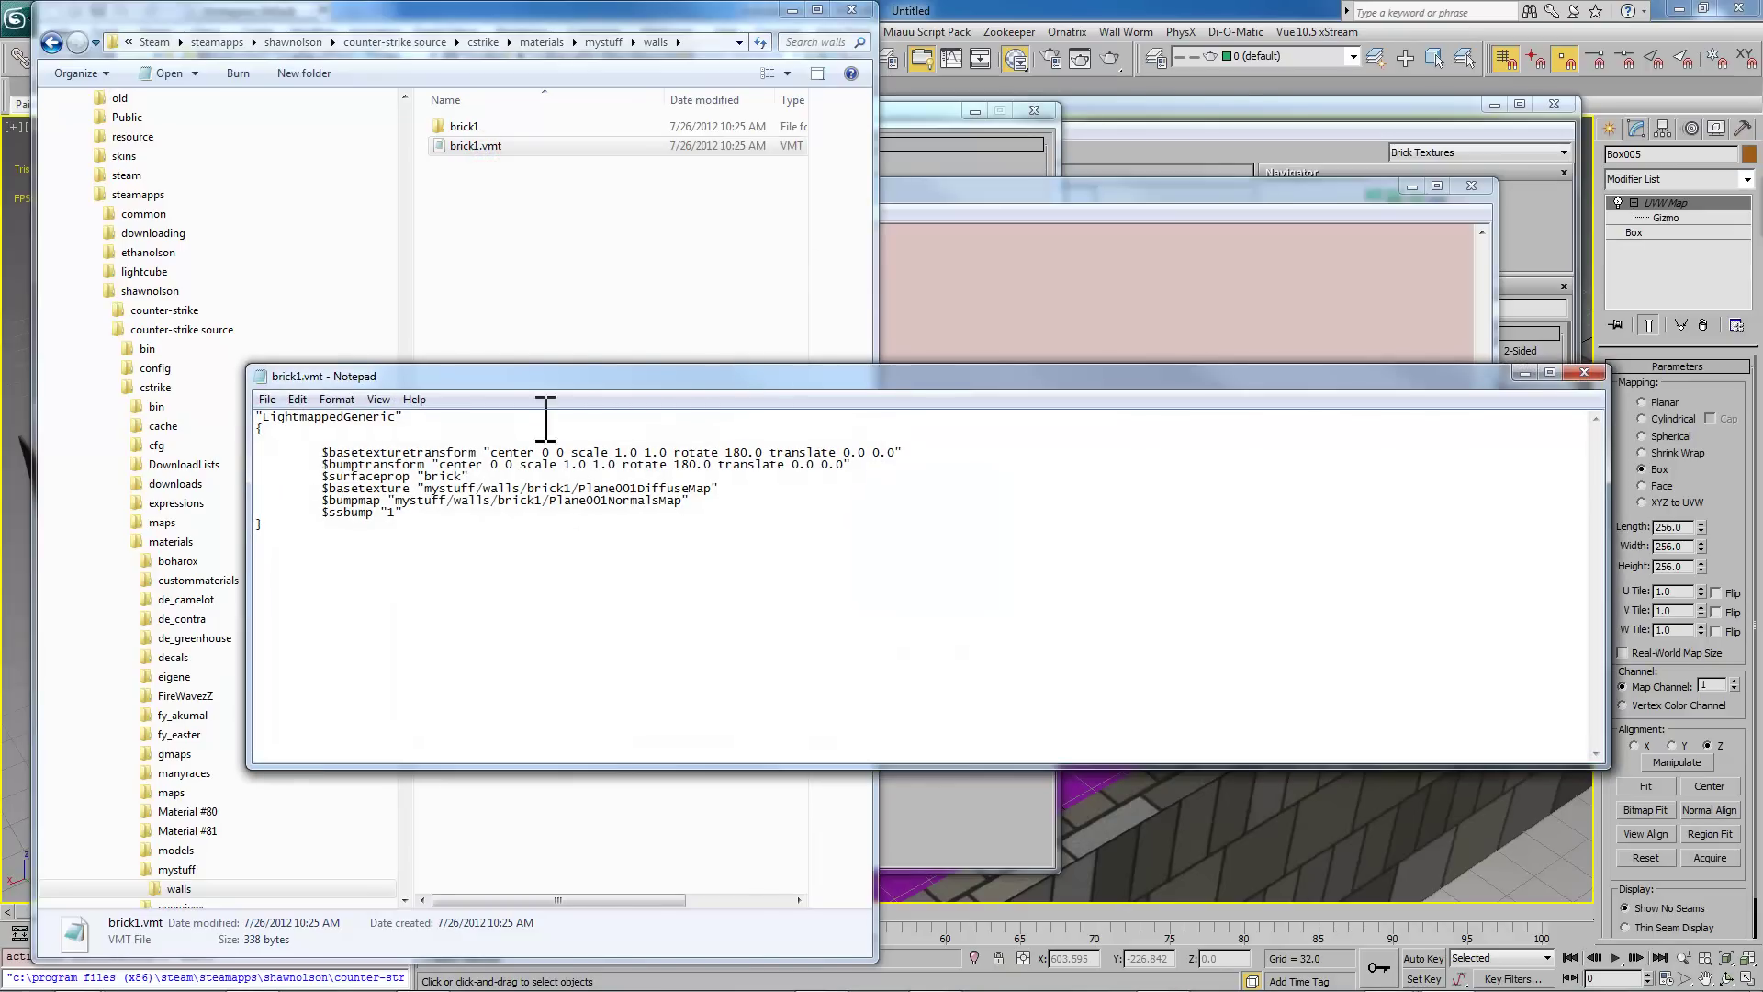
drag(576, 378, 569, 406)
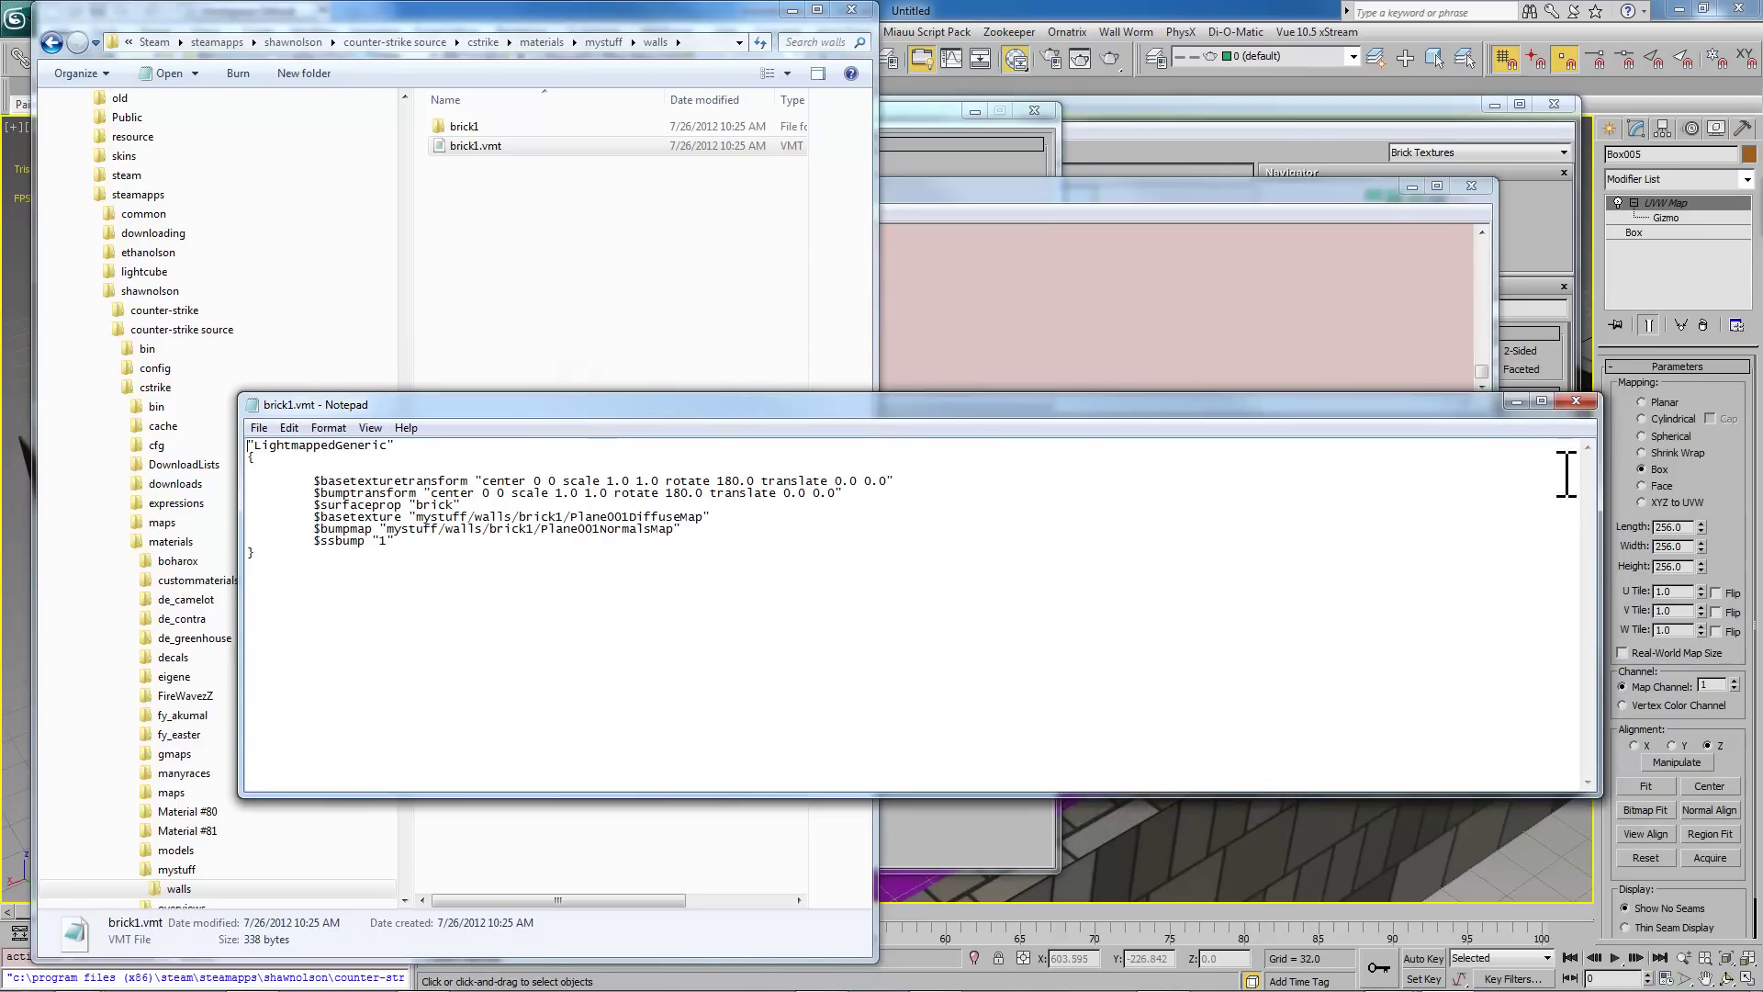
click(1583, 401)
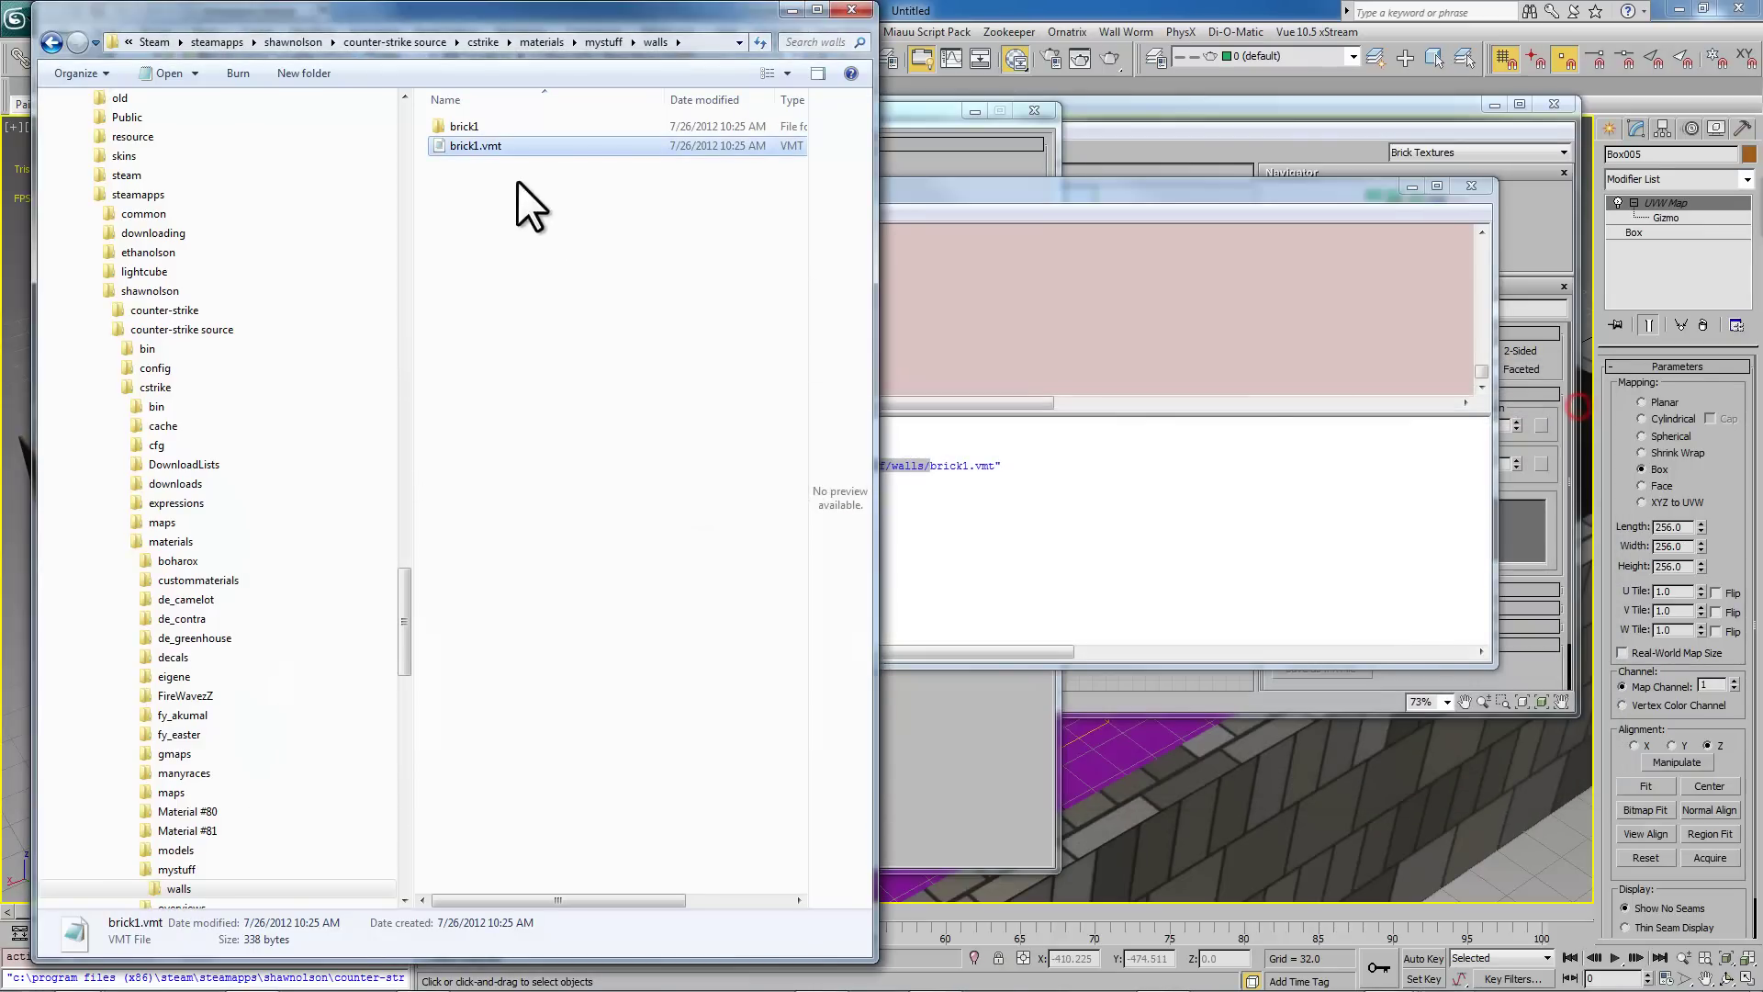
Step: Check the brick1 textures folder, then close Explorer, the Listener and the exporter
double_click(467, 124)
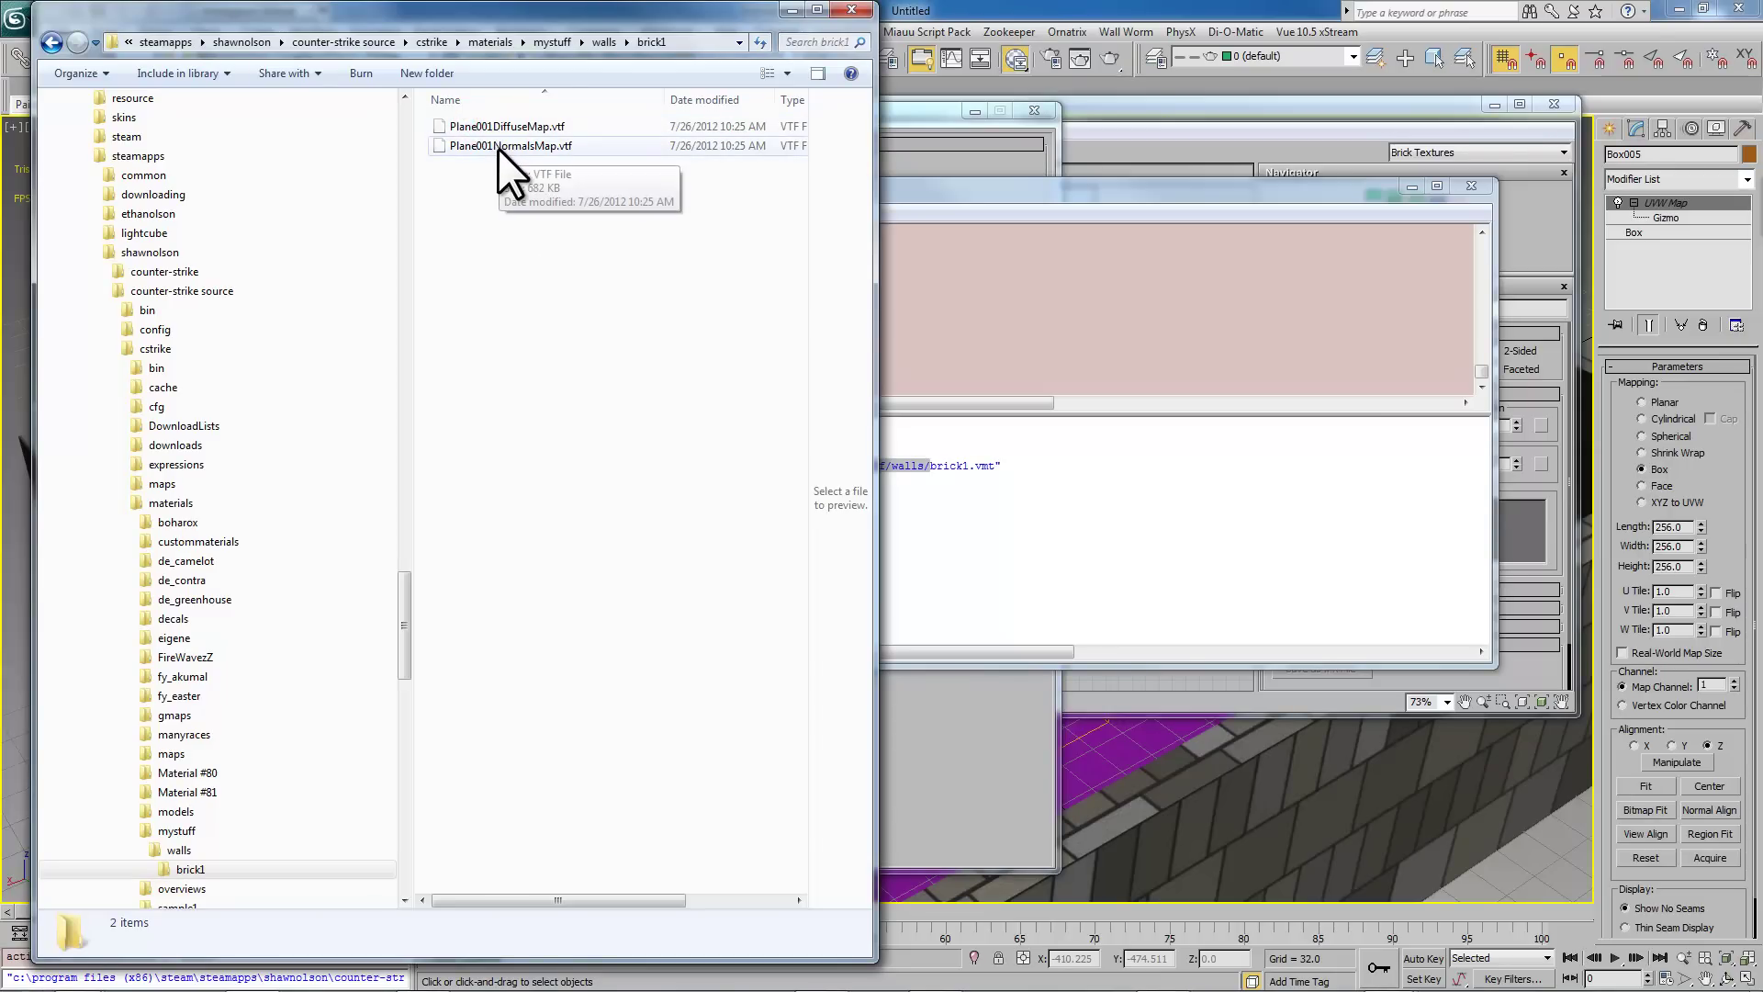
click(597, 43)
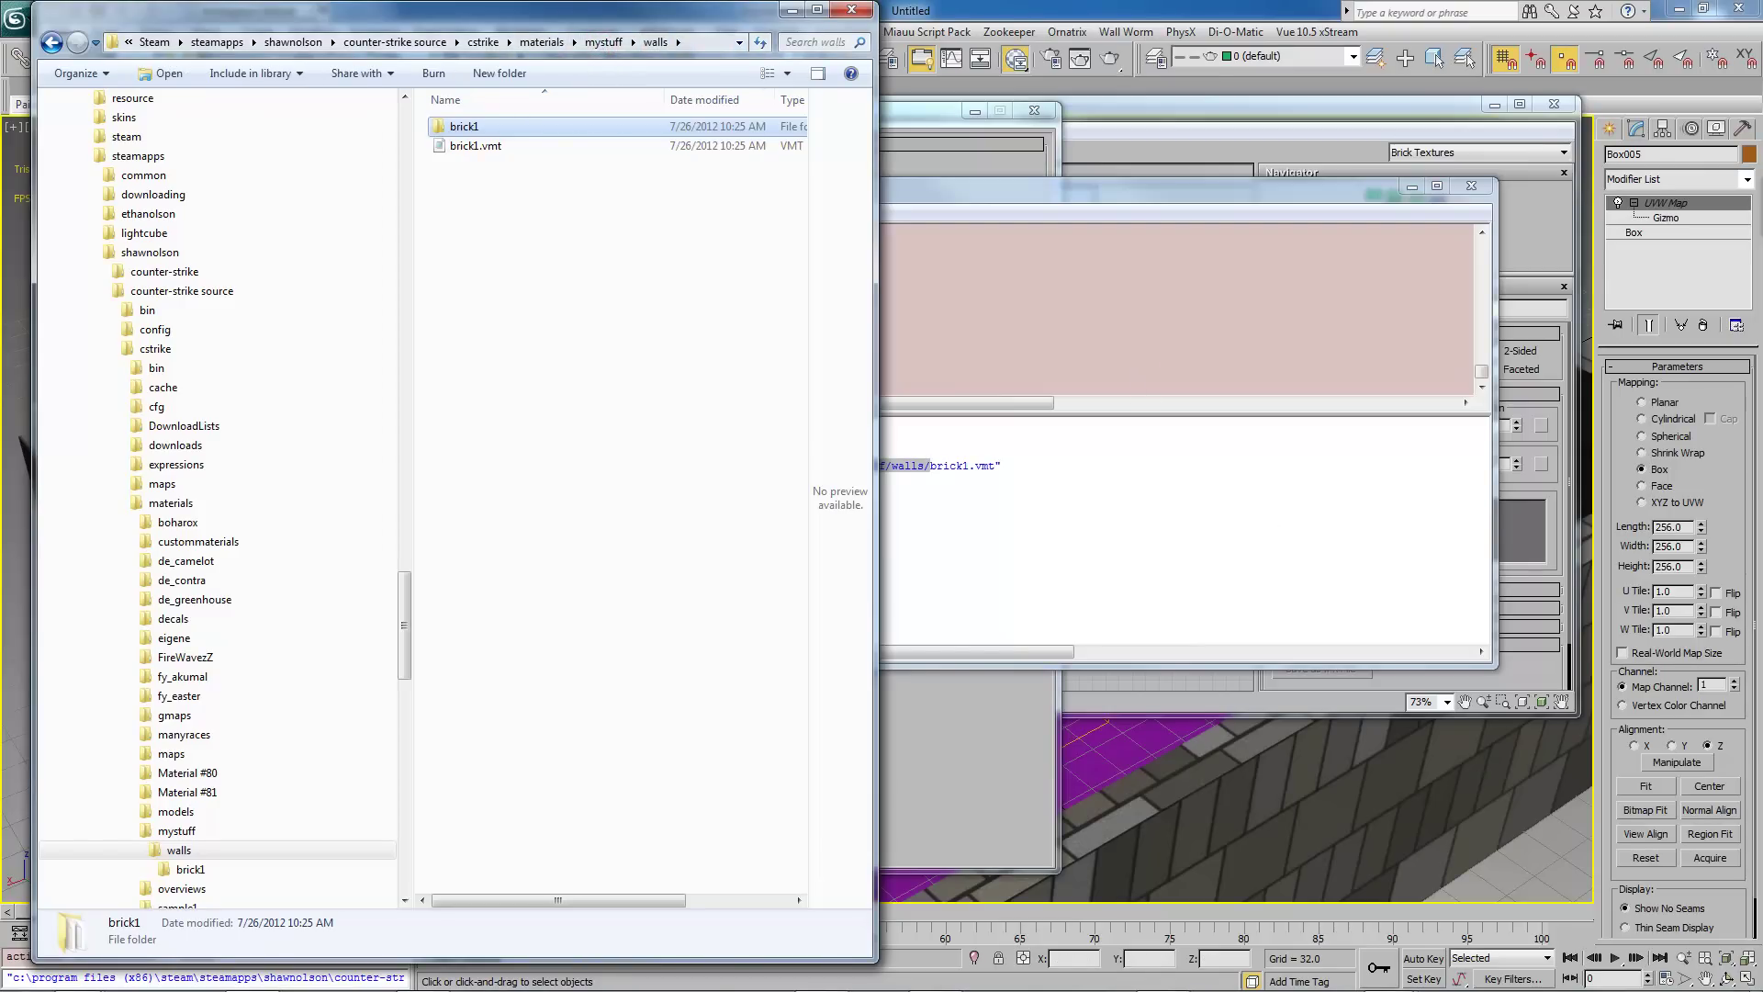
click(852, 10)
click(1471, 186)
click(1033, 109)
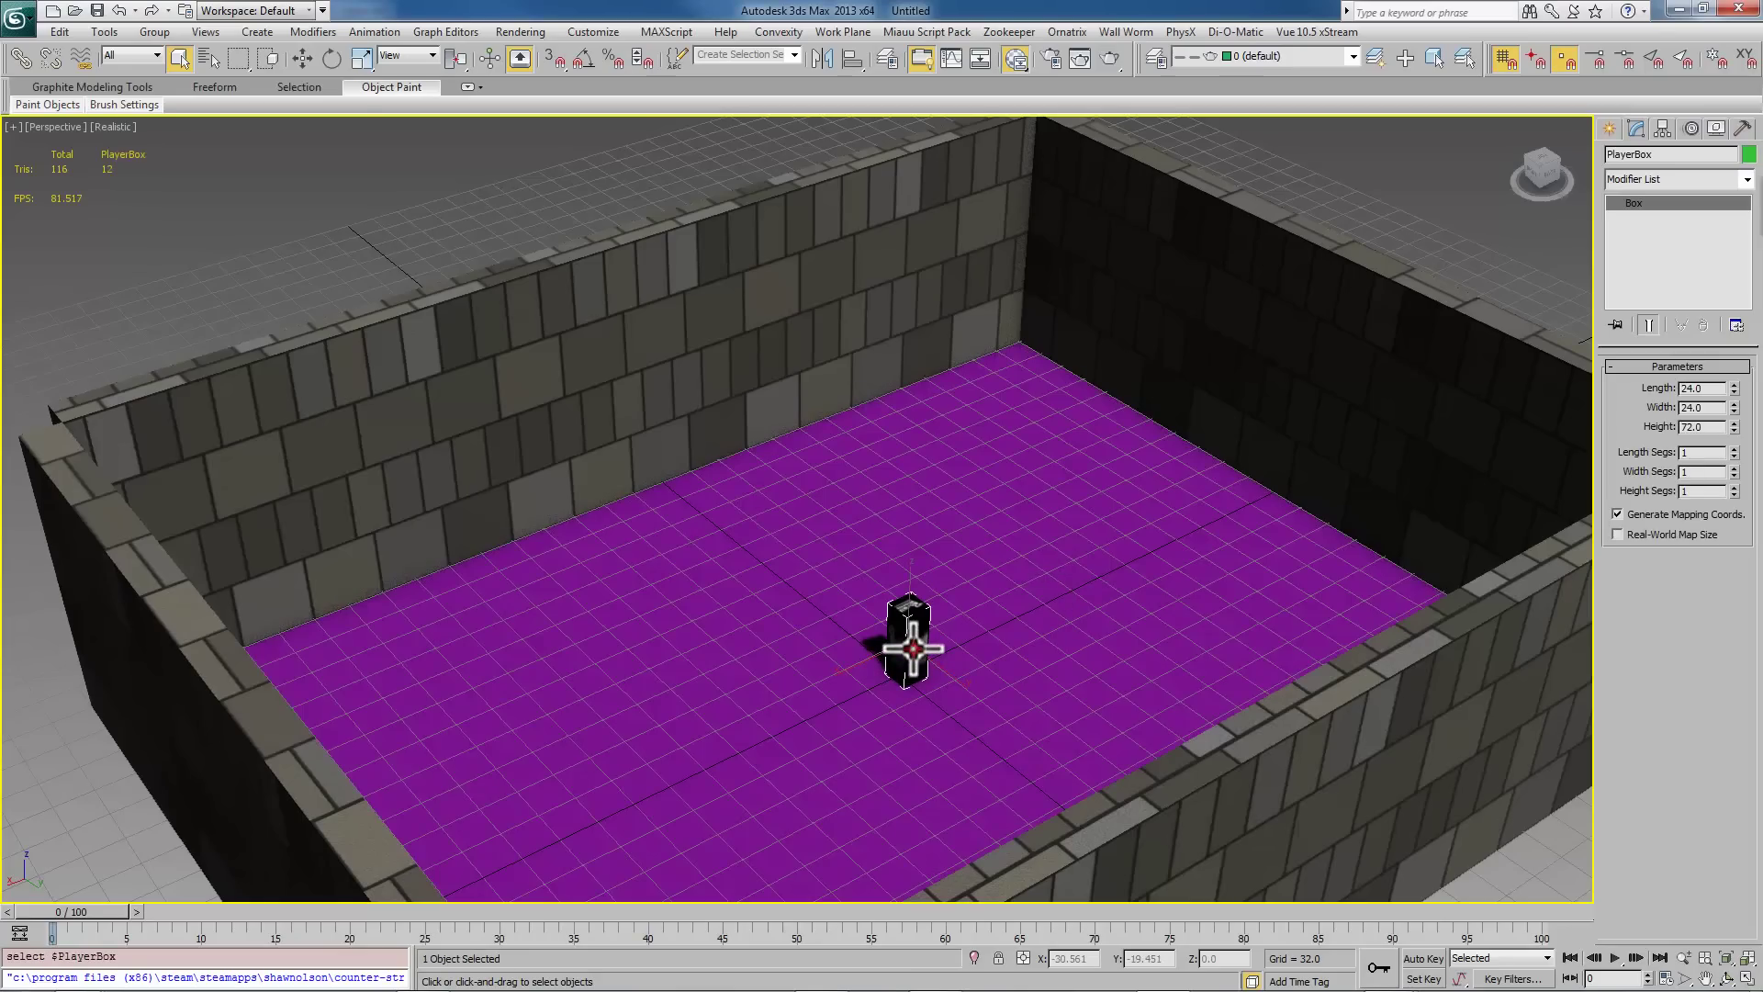
Step: Frame the PlayerBox and orbit around the room to view its Wall Worm logo face
key(z)
scroll(810, 512, up, 3)
alt+middle_drag(813, 515, 810, 506)
middle_drag(936, 433, 899, 613)
scroll(945, 420, down, 2)
middle_drag(857, 398, 642, 643)
alt+middle_drag(768, 402, 956, 610)
scroll(834, 555, up, 5)
scroll(834, 551, down, 5)
scroll(964, 563, up, 5)
scroll(1102, 884, down, 5)
middle_drag(1102, 885, 878, 487)
scroll(882, 496, up, 1)
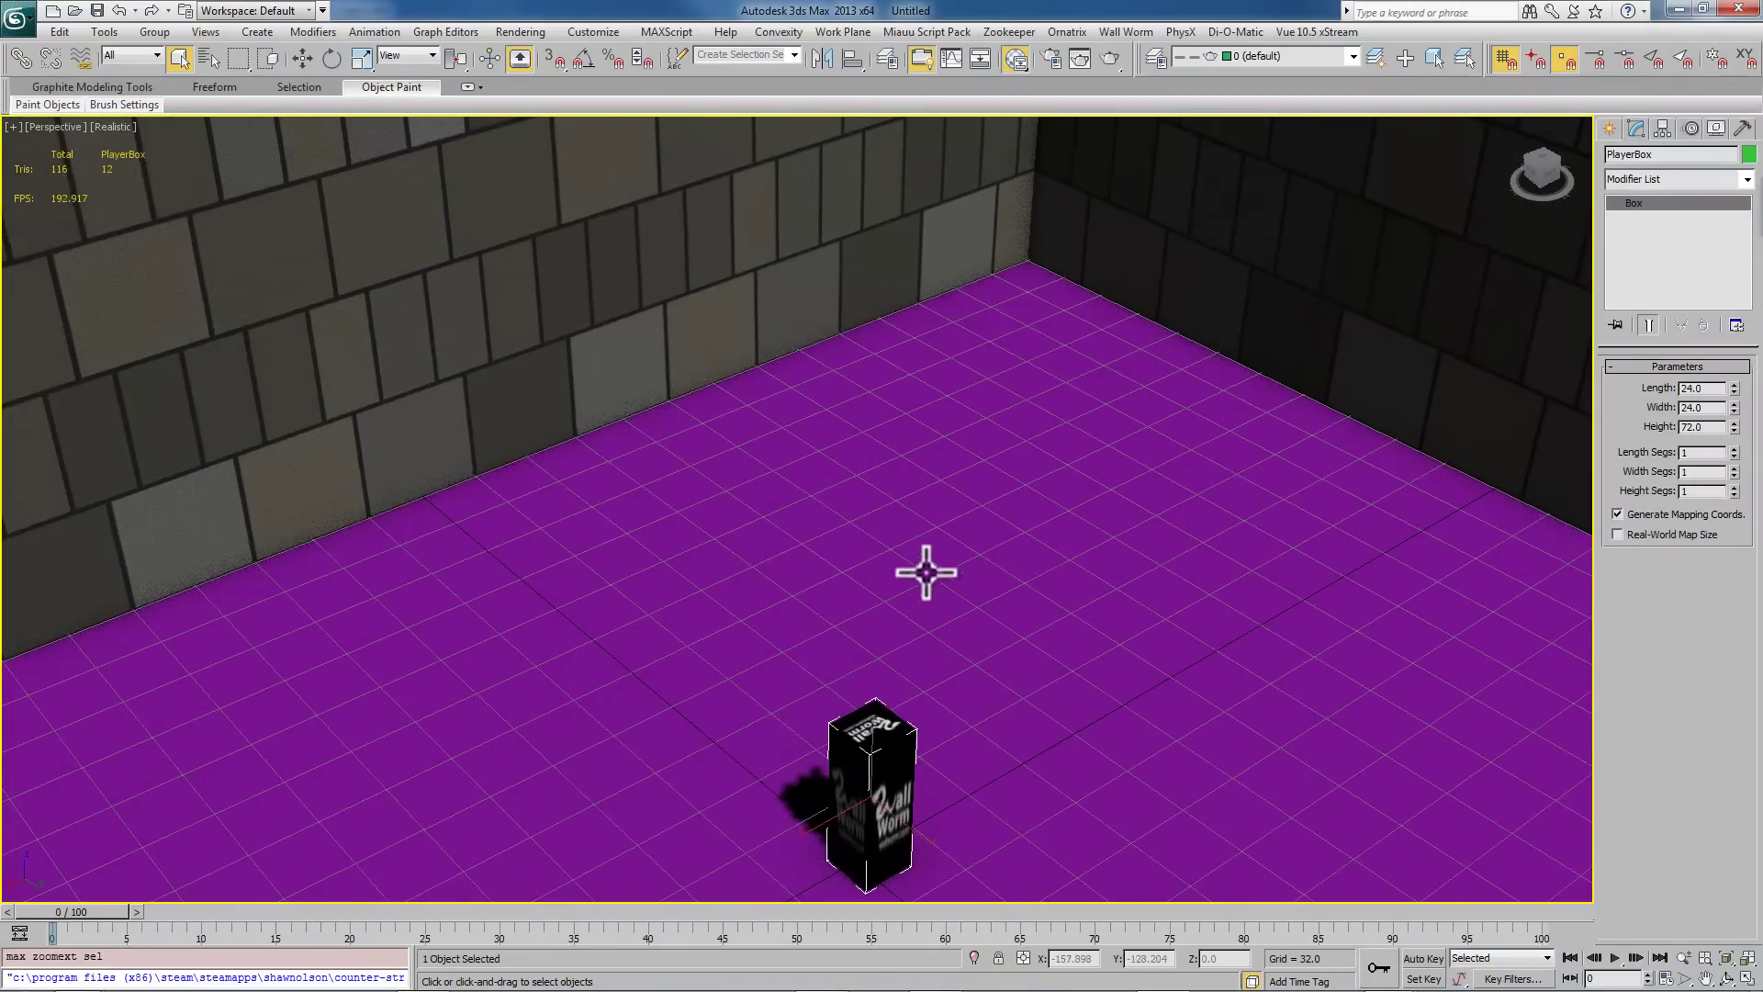
Step: Open Wall Worm's Worm Face tool and set its mode to Decal
click(1125, 33)
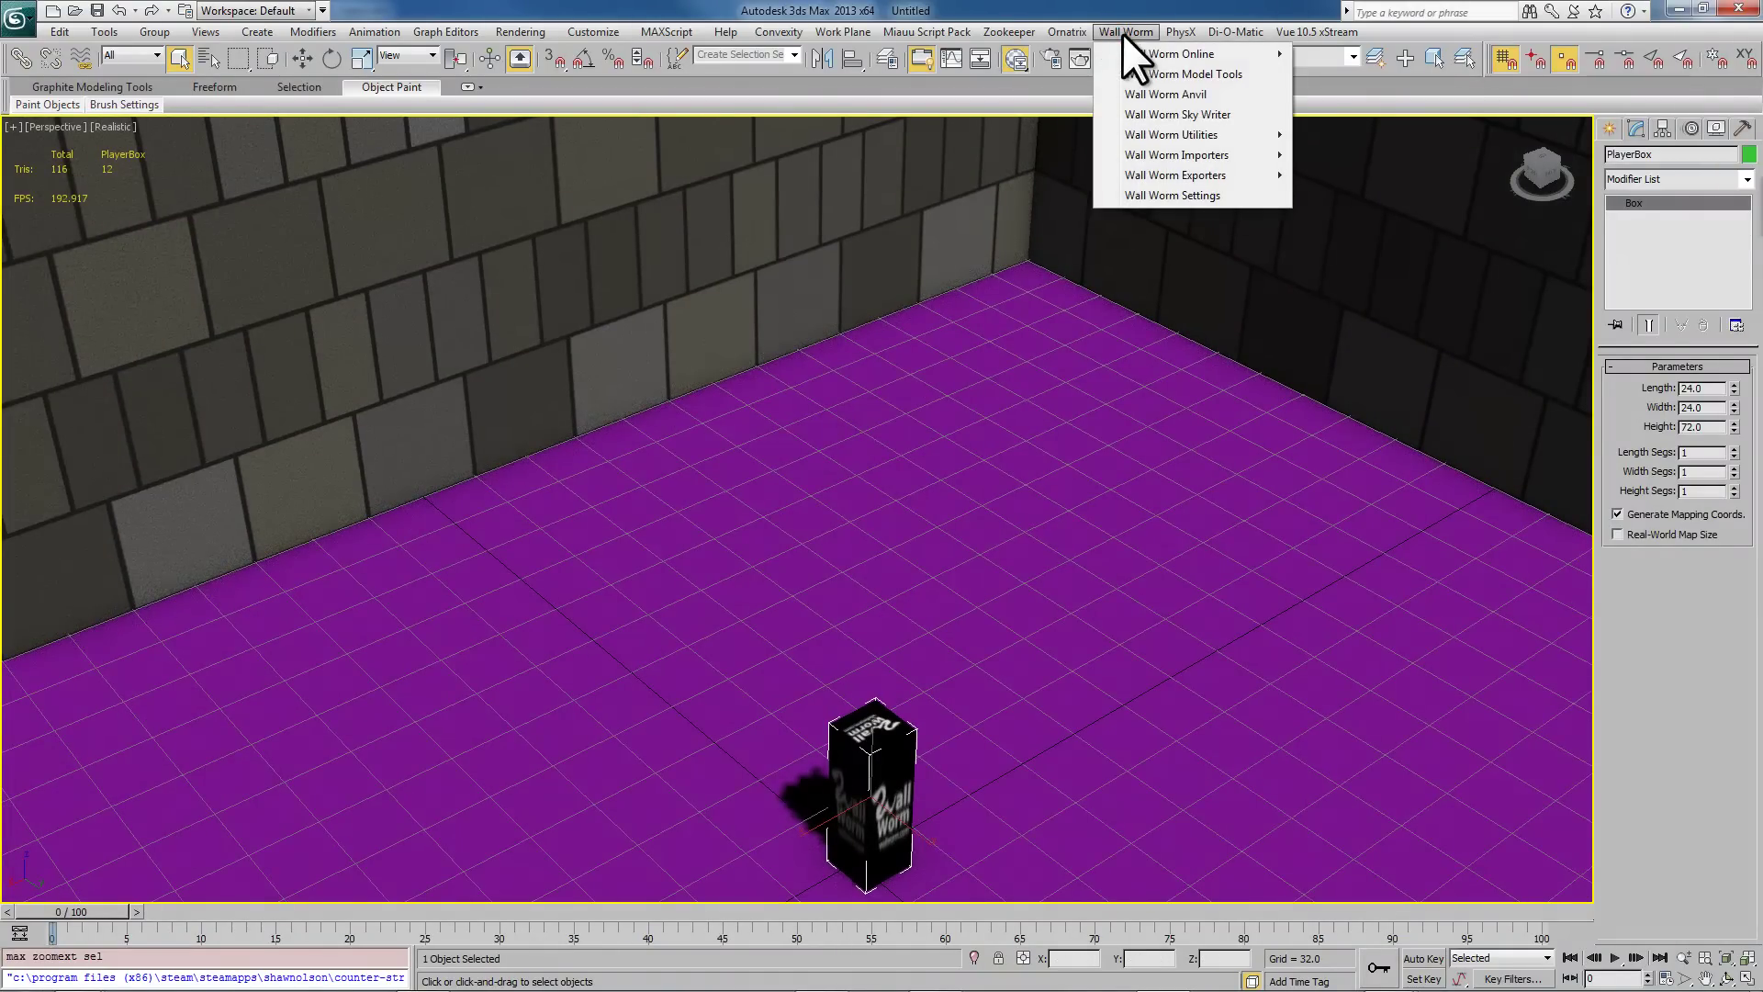
mouse_move(1193, 136)
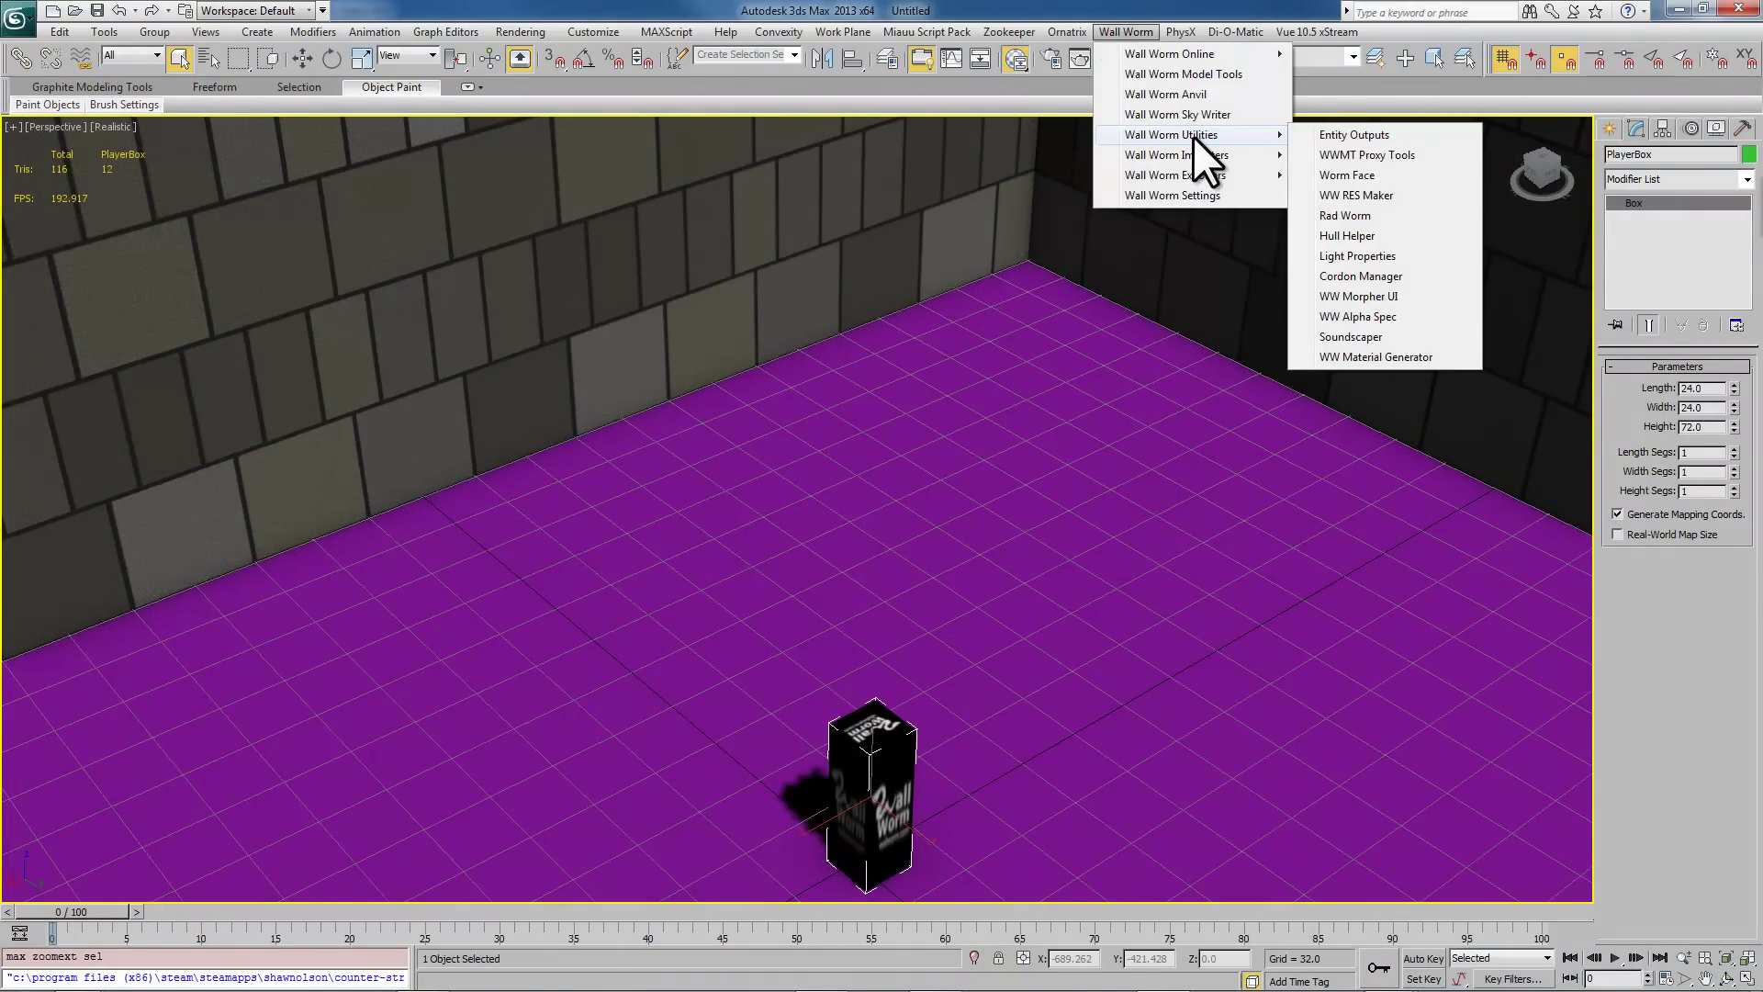
click(1354, 174)
drag(918, 413, 427, 338)
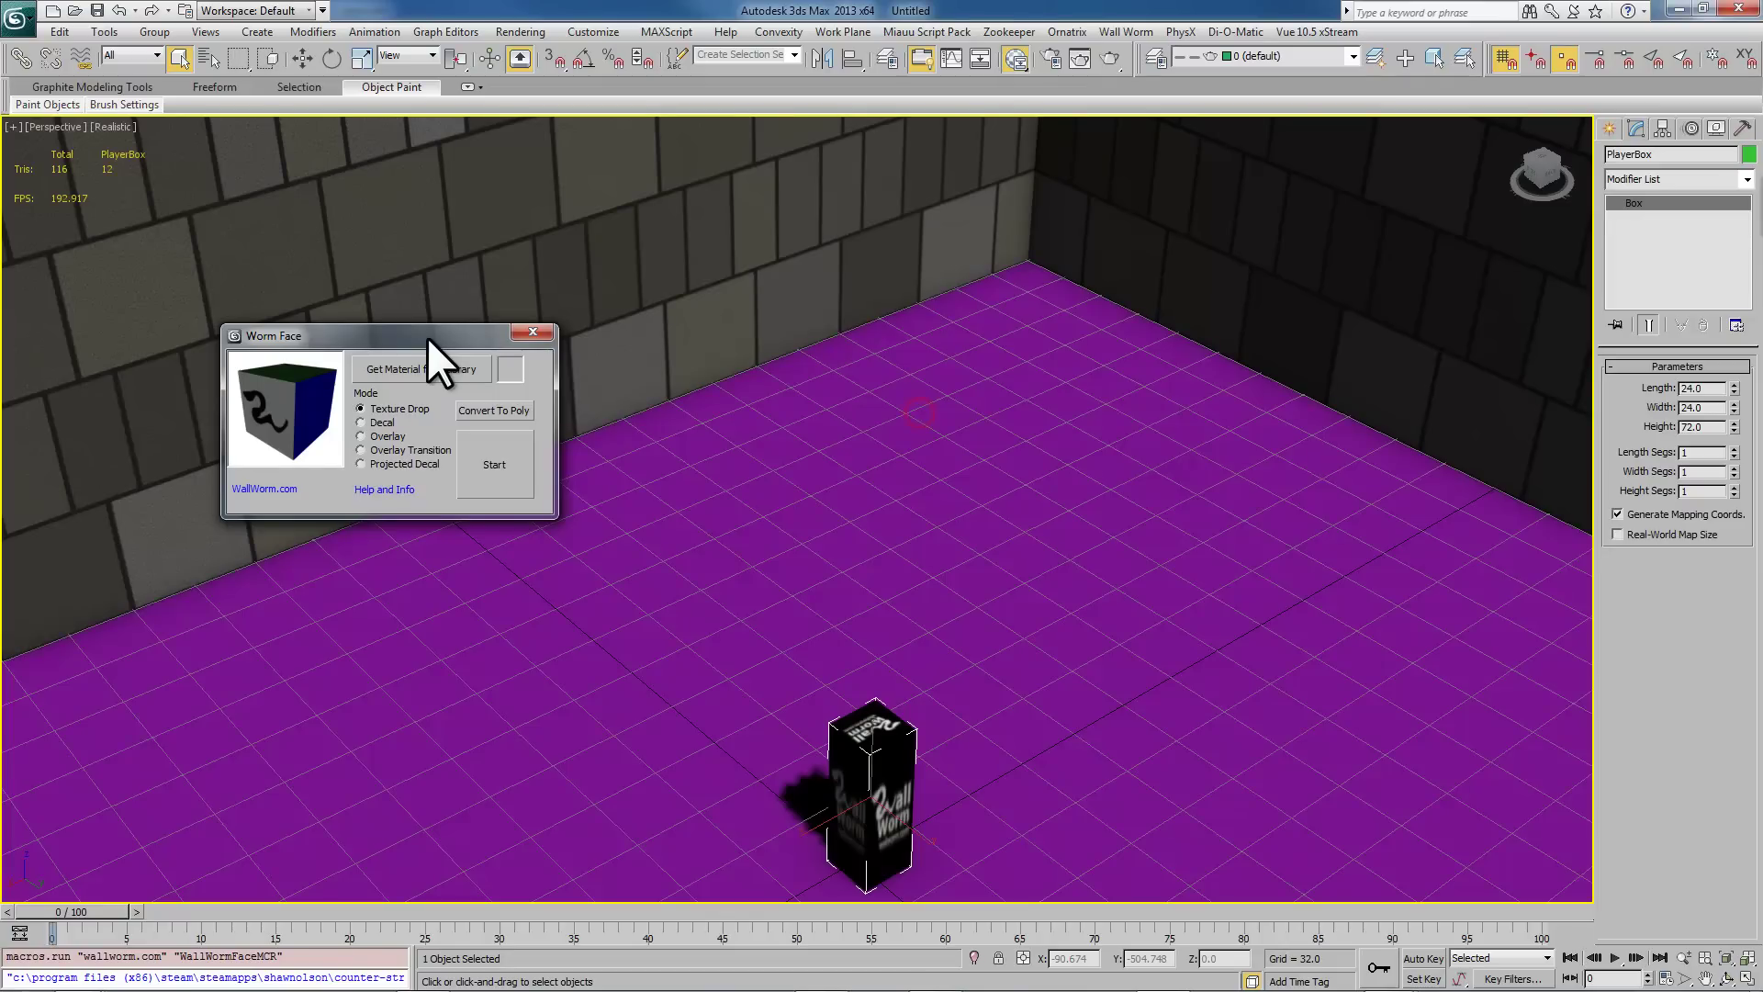
click(360, 422)
Step: Lift the PlayerBox's logo texture and place it as a decal on the brick wall
click(485, 454)
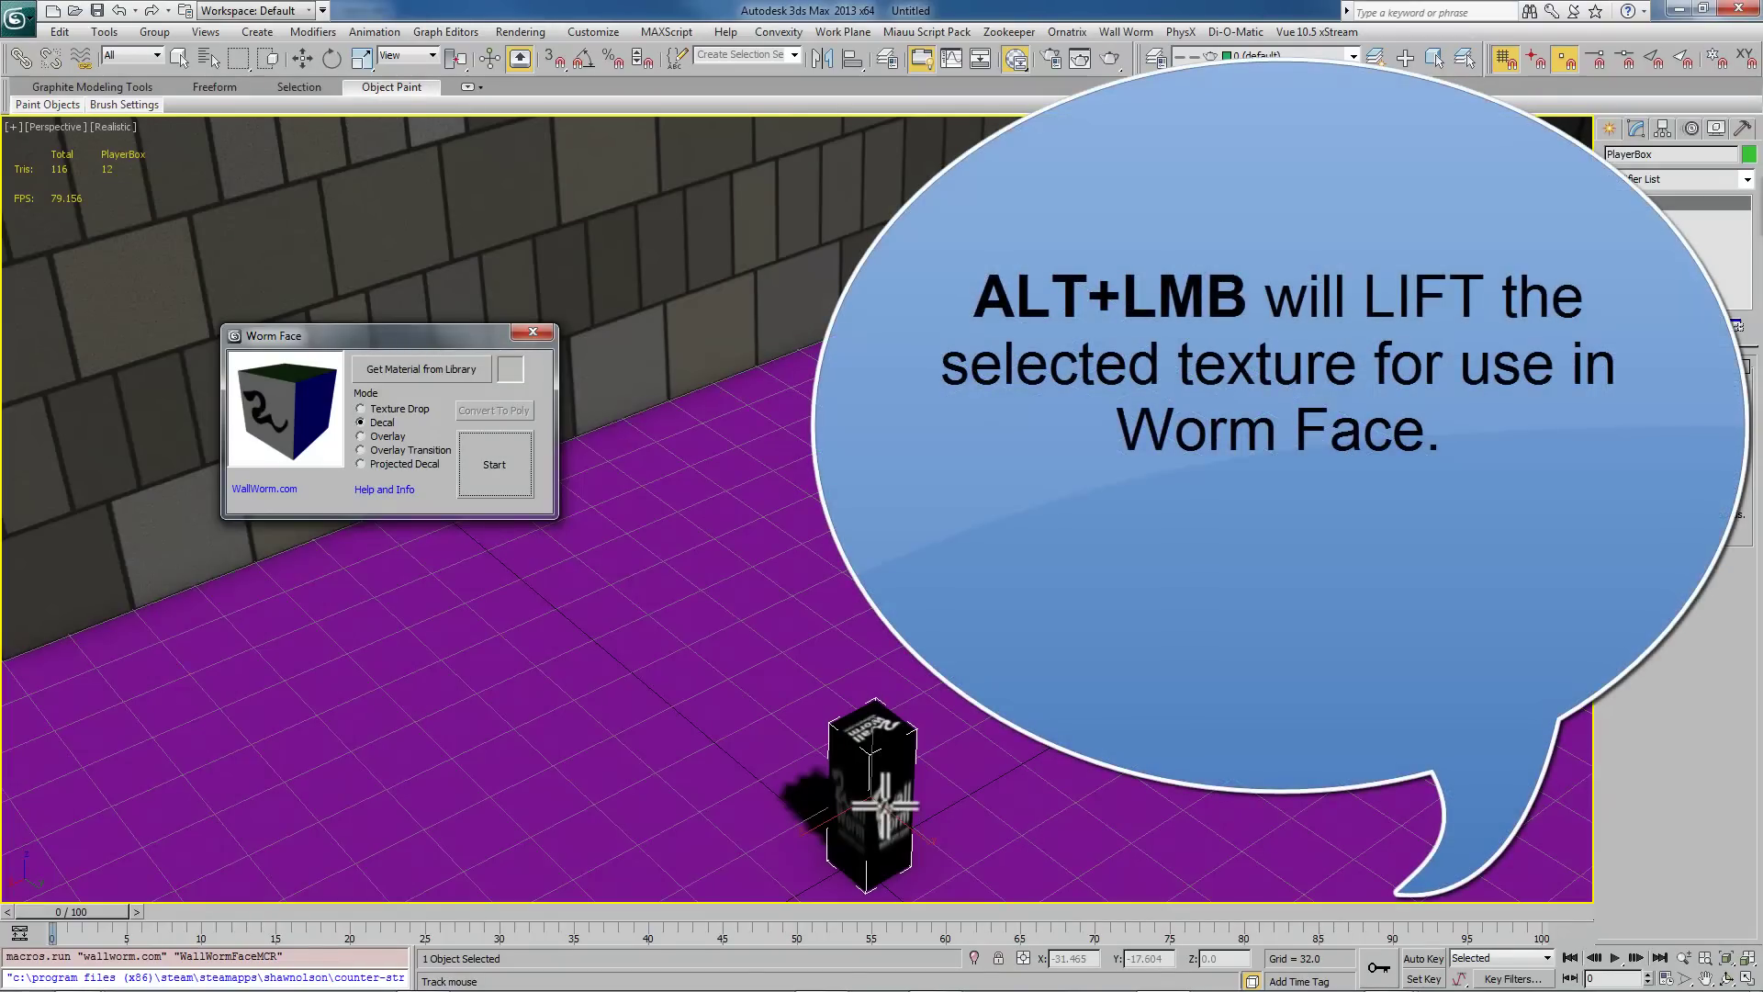
alt+click(883, 806)
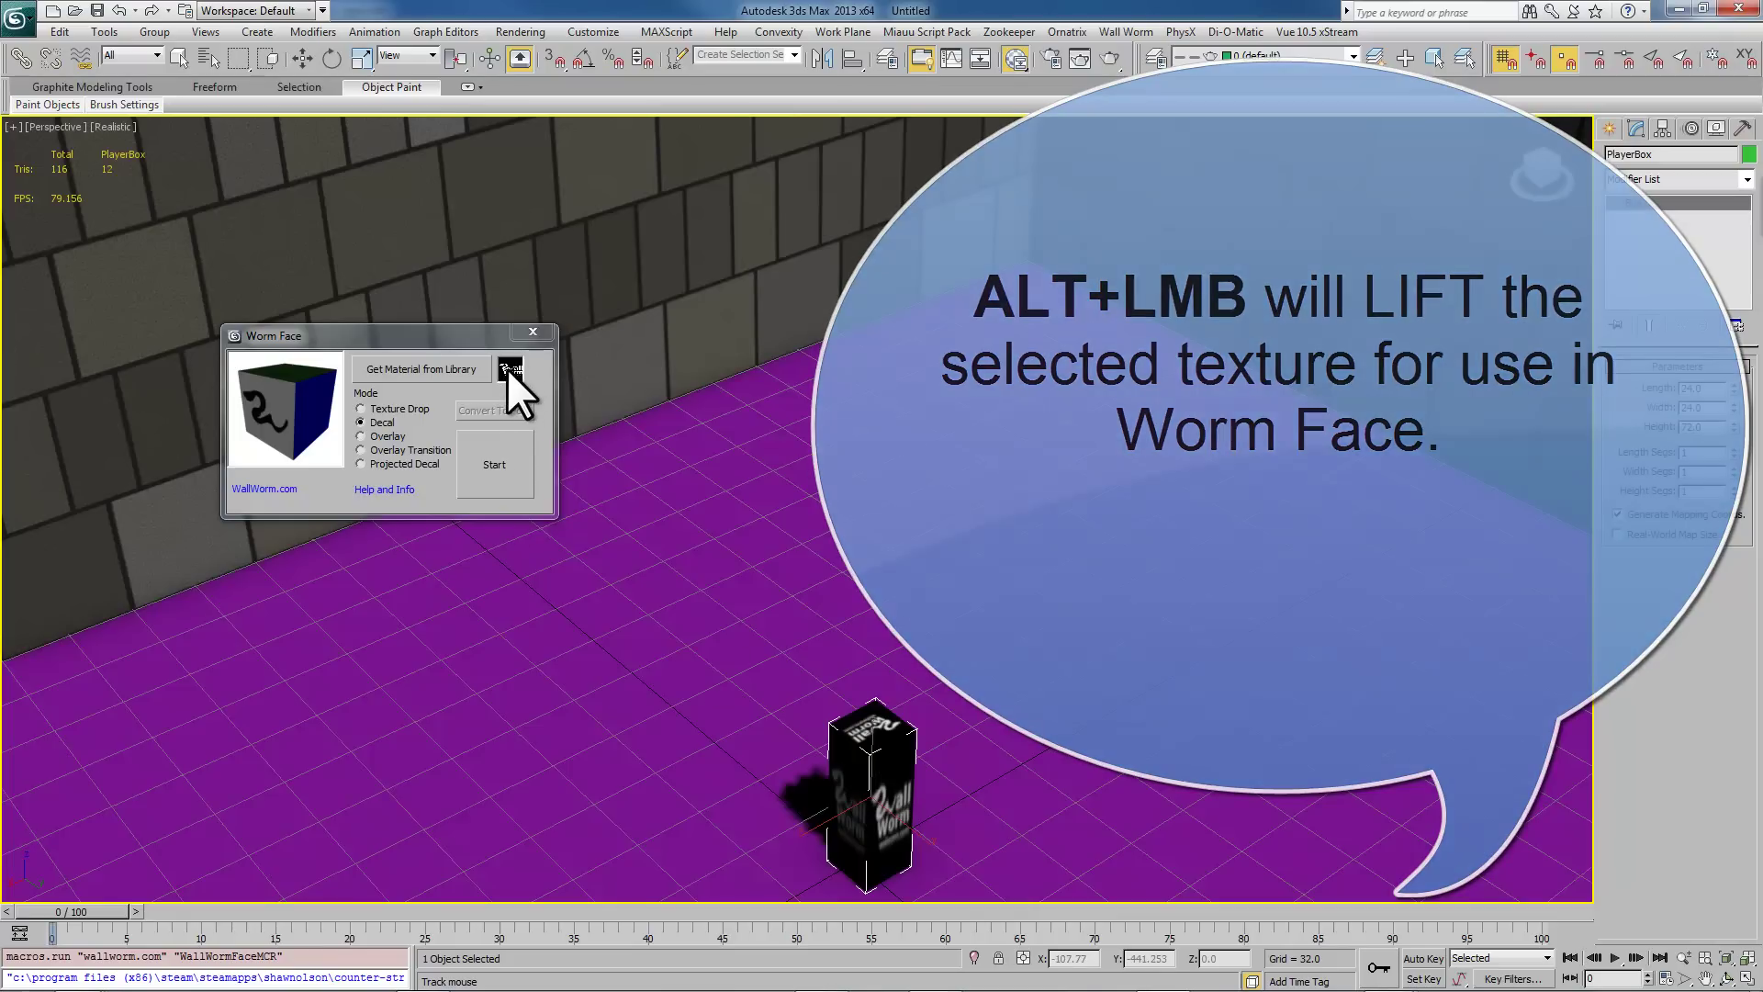
middle_drag(688, 433, 923, 588)
click(867, 570)
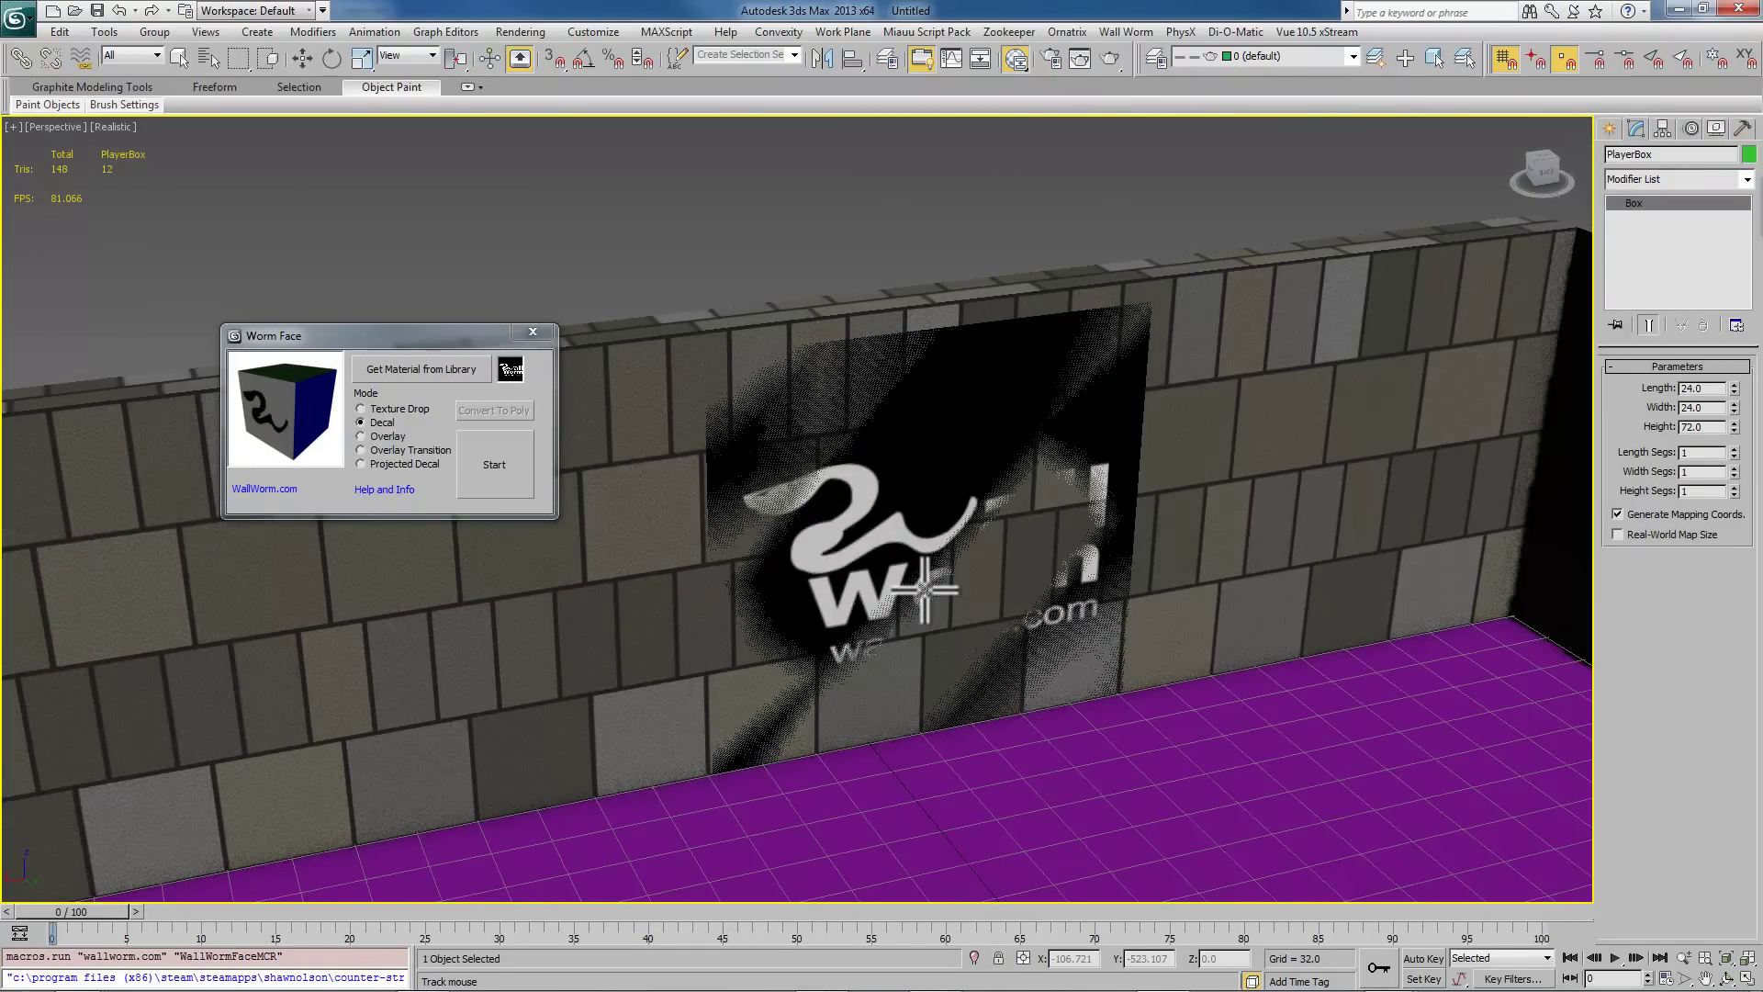
scroll(923, 588, up, 5)
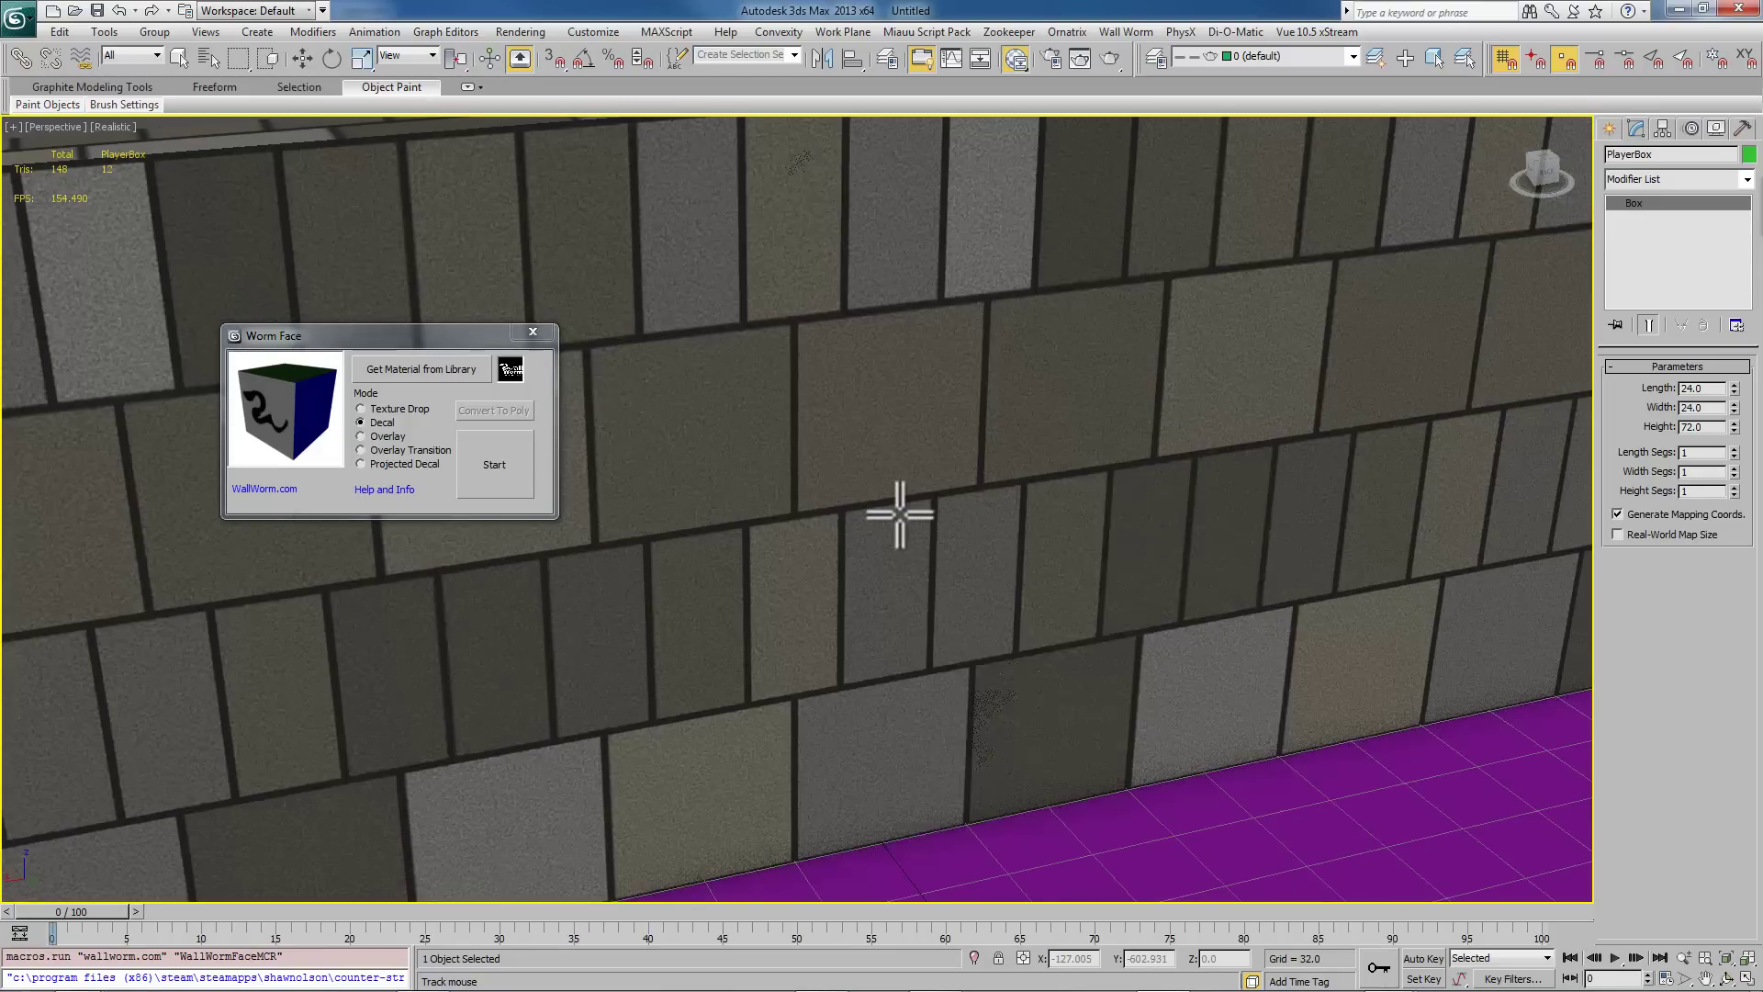
scroll(900, 514, down, 2)
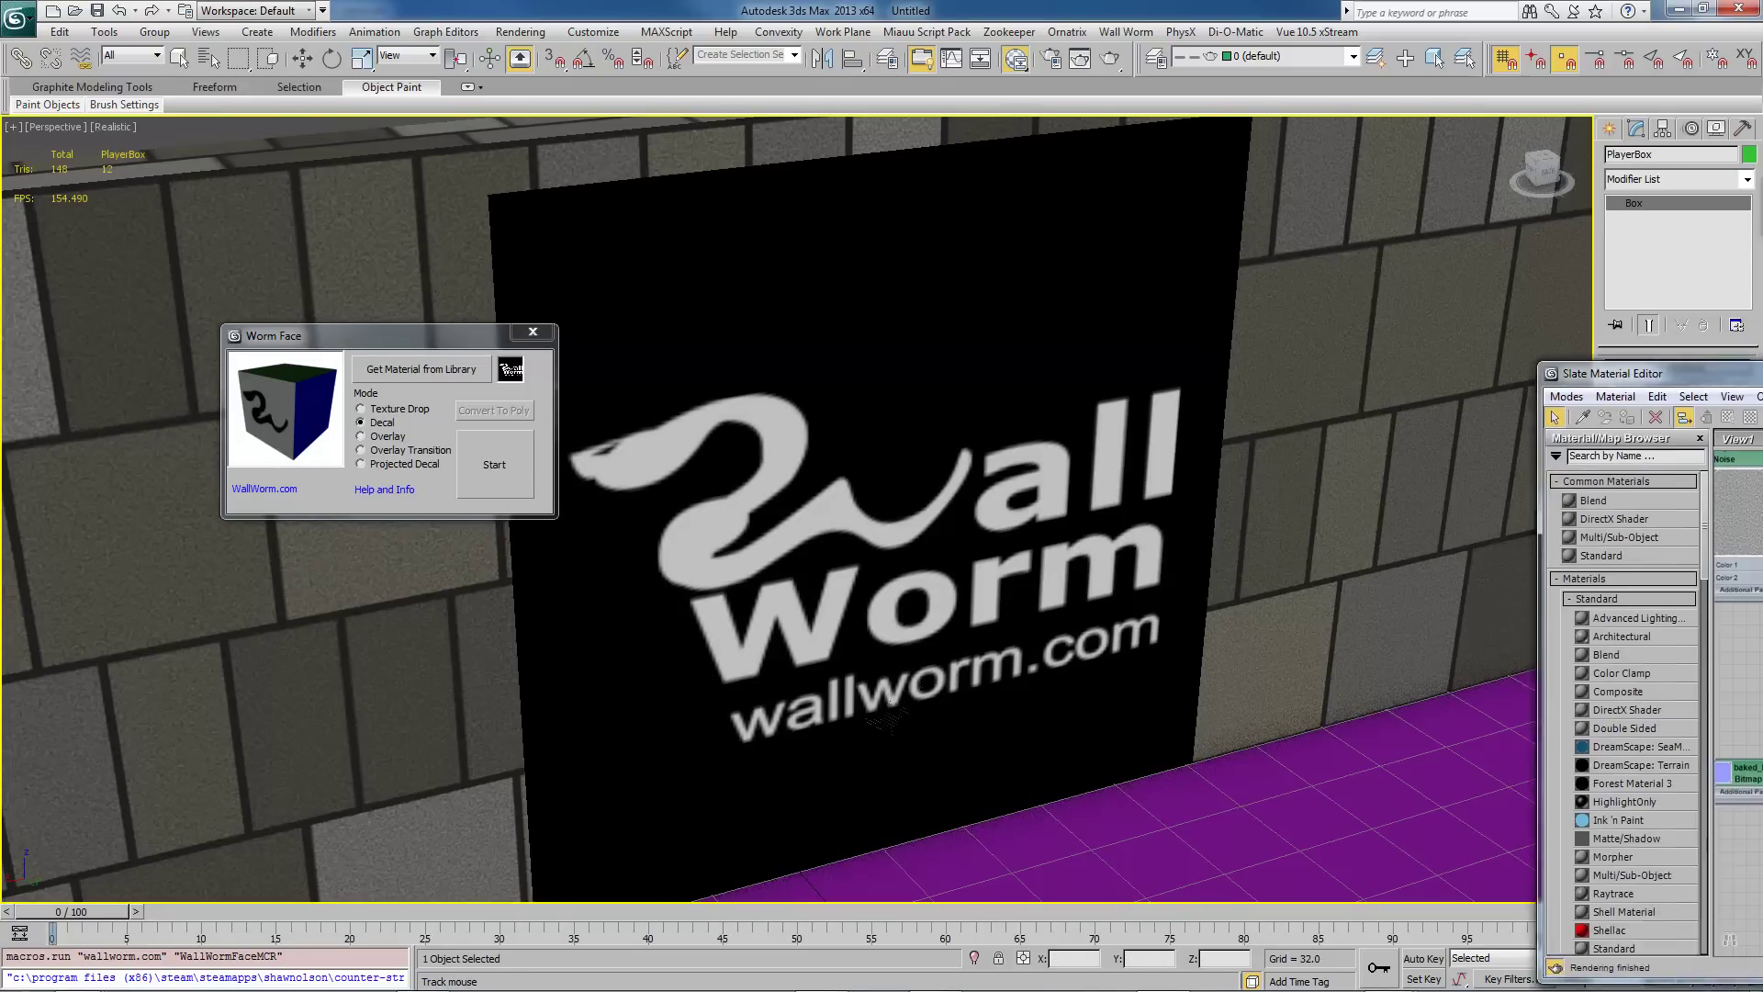
Step: Wire the logo Bitmap node into the decal material's Opacity slot in the Slate editor
drag(1762, 351, 1169, 151)
click(1021, 215)
scroll(1232, 410, up, 4)
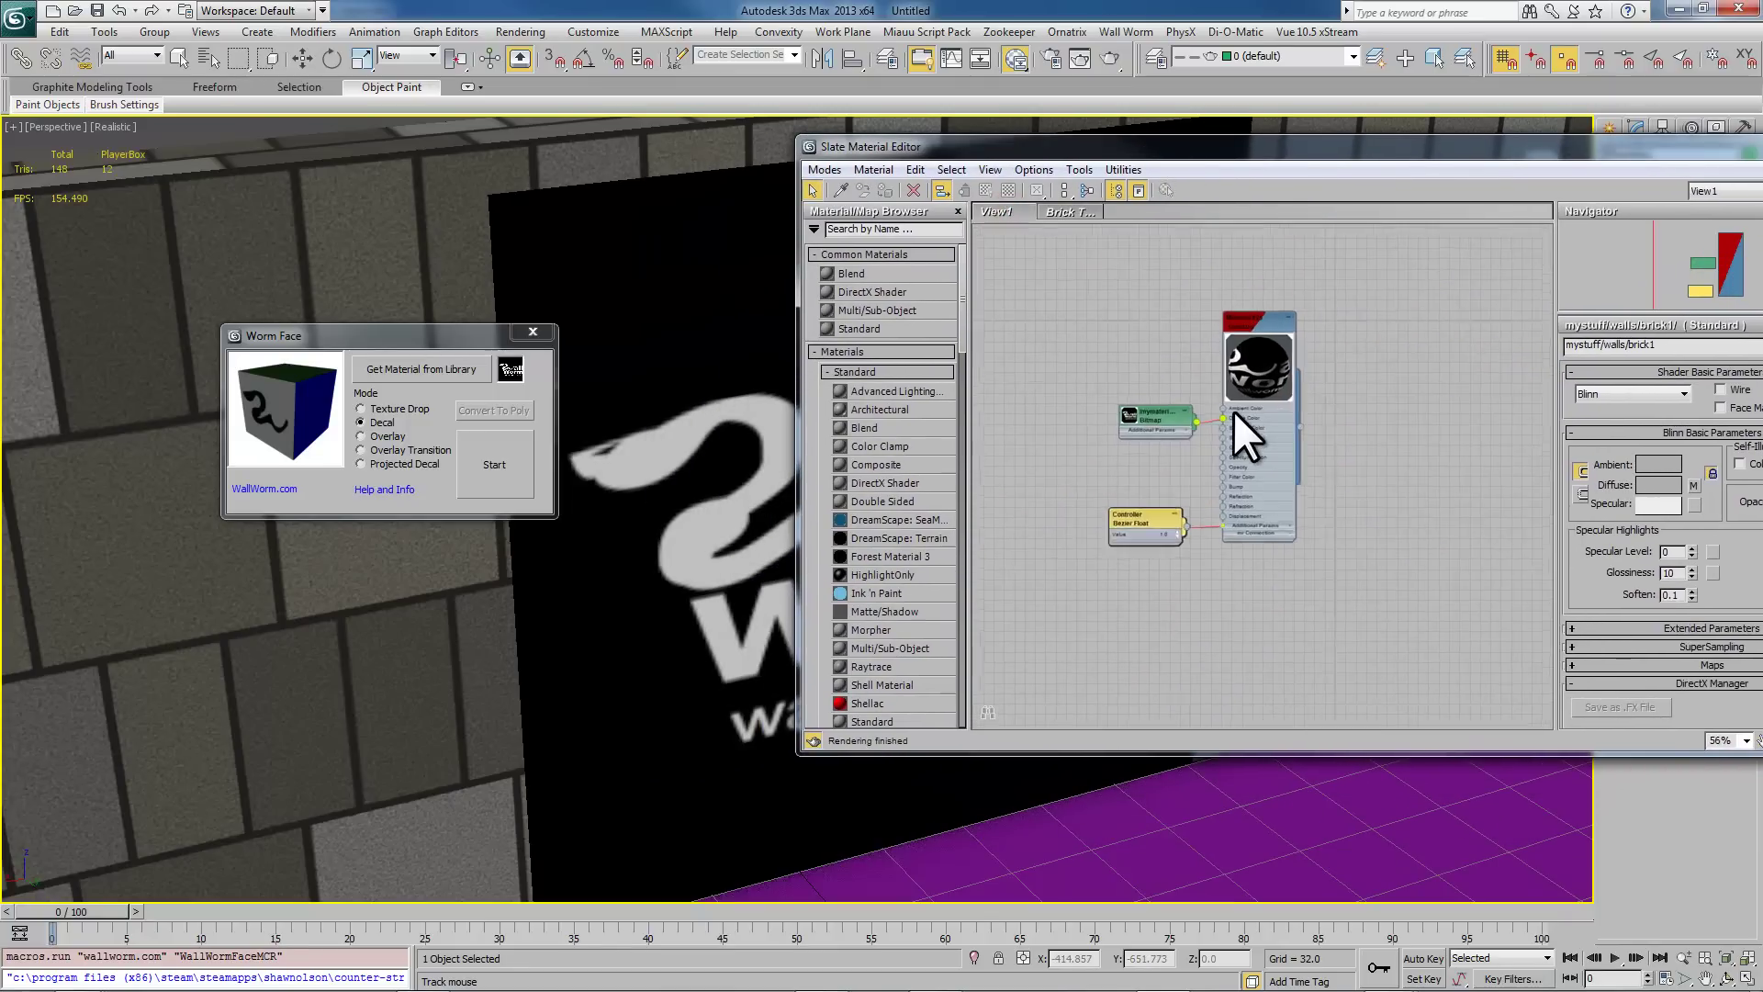
scroll(1170, 410, up, 1)
double_click(1036, 422)
drag(1098, 431, 1043, 288)
double_click(1043, 288)
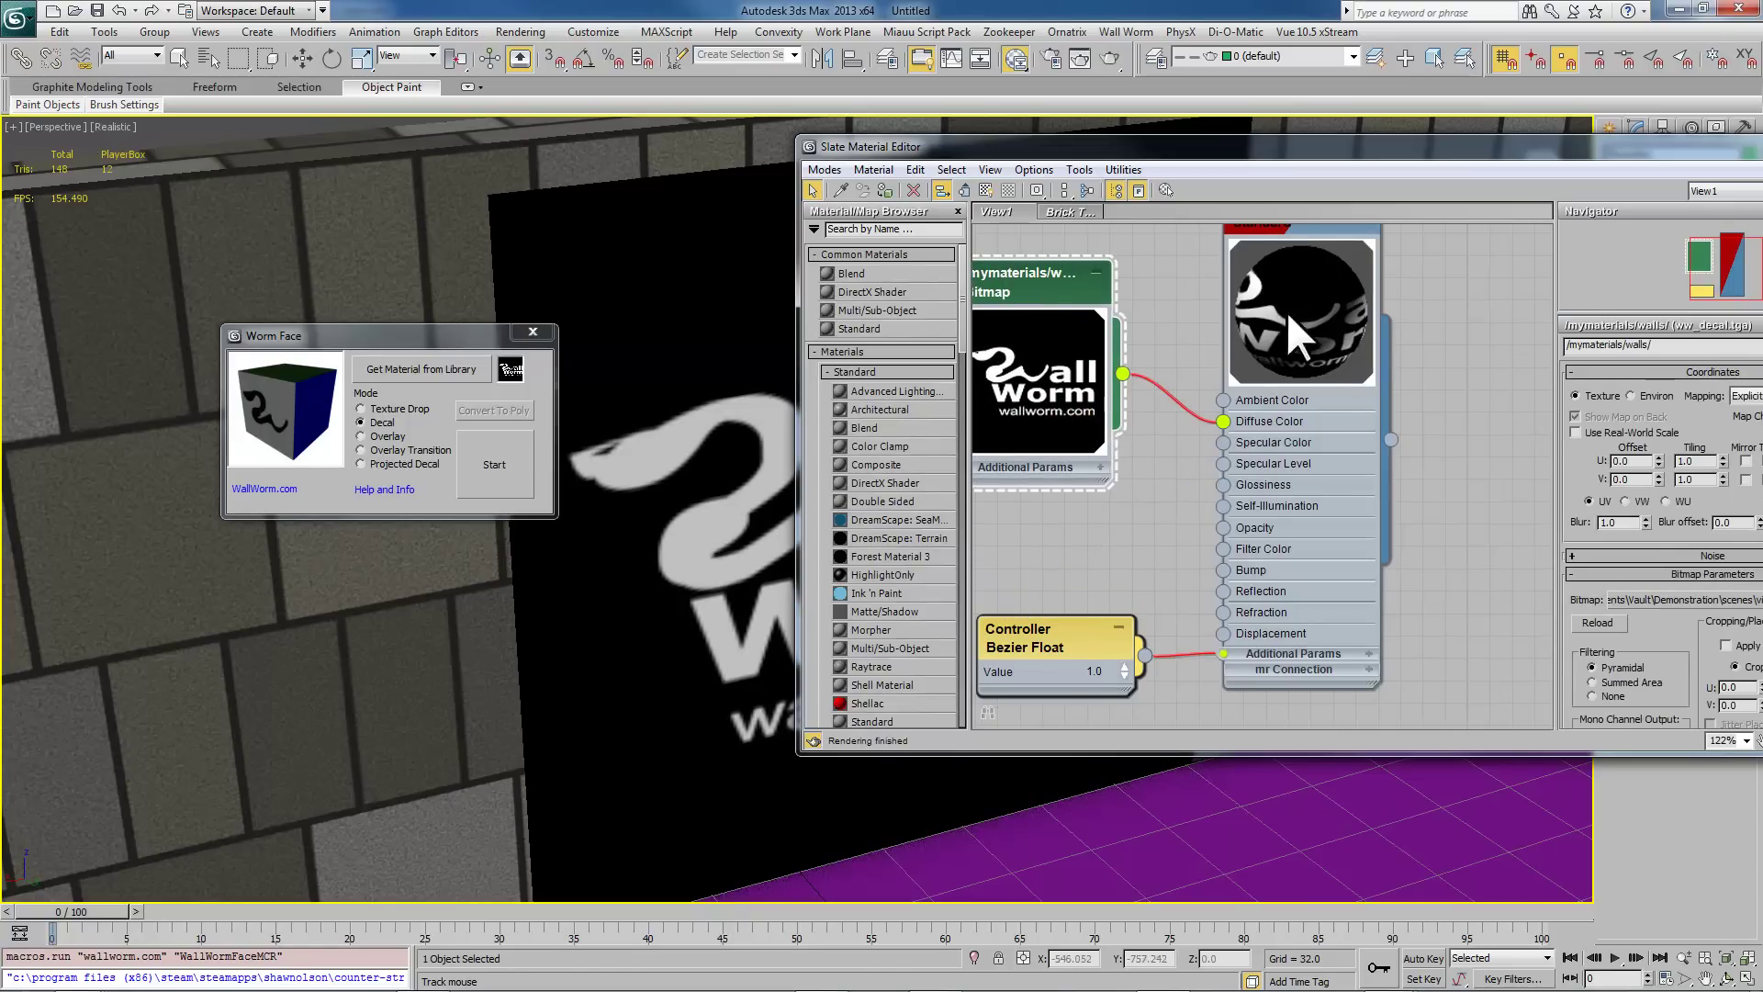
drag(1239, 157, 1253, 70)
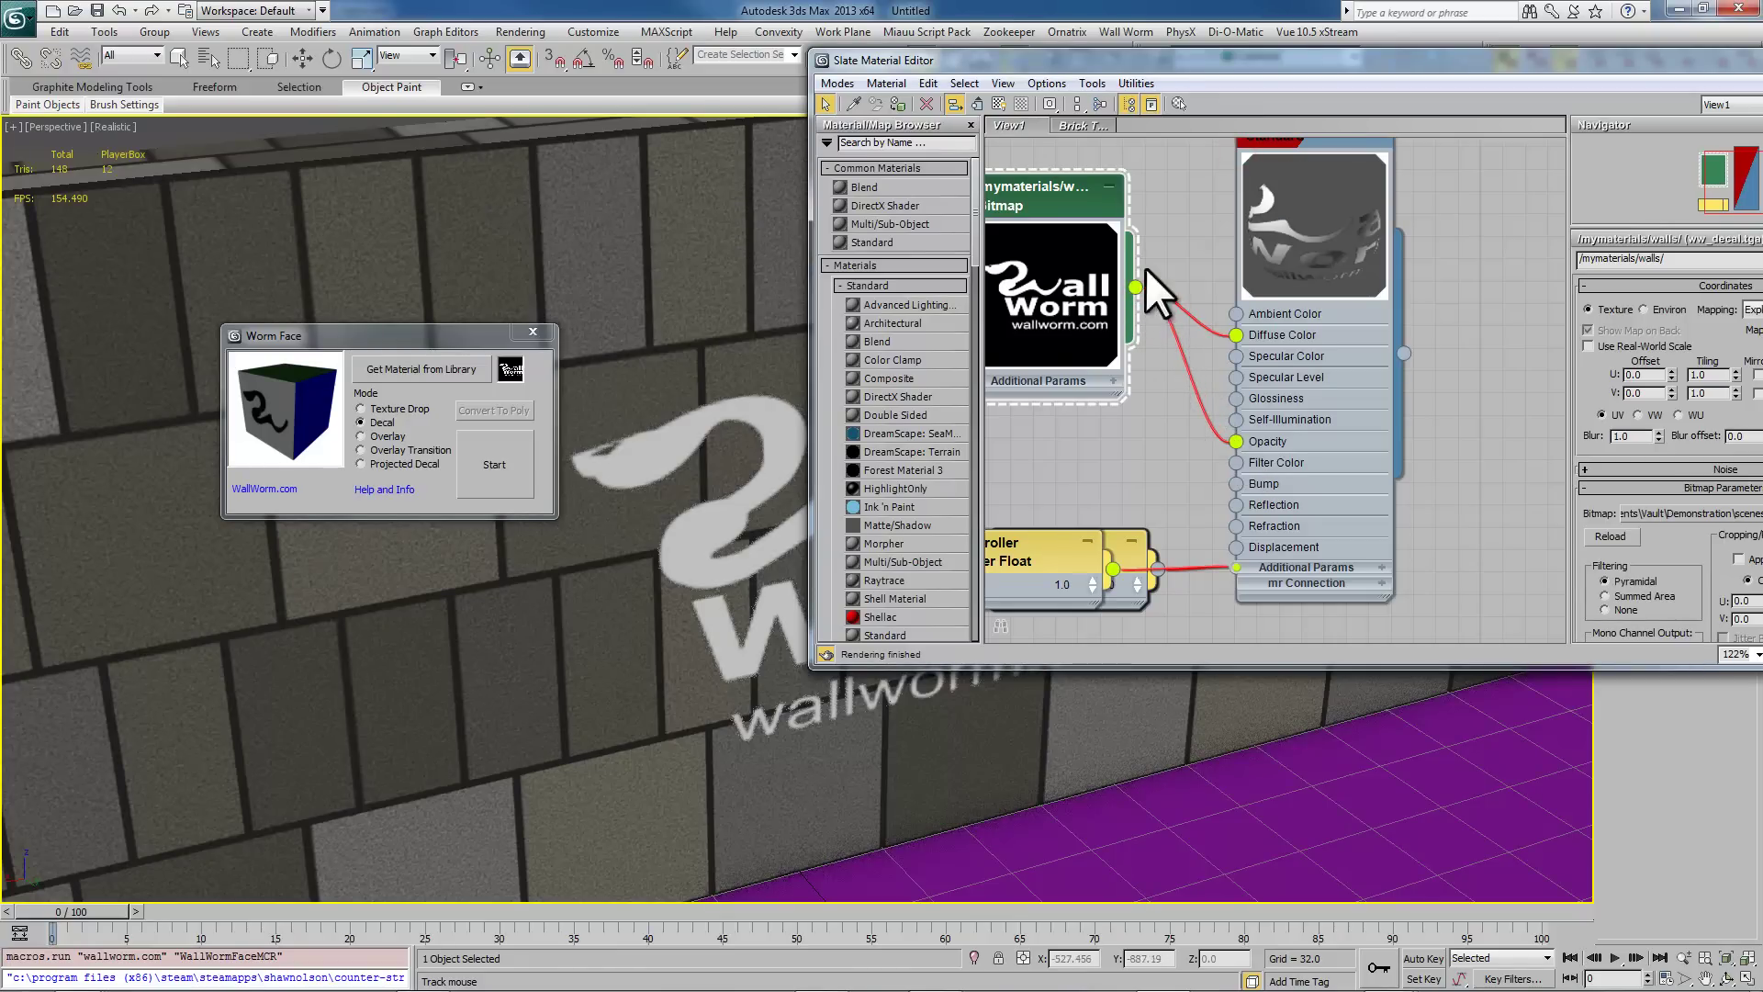
drag(1148, 65, 945, 150)
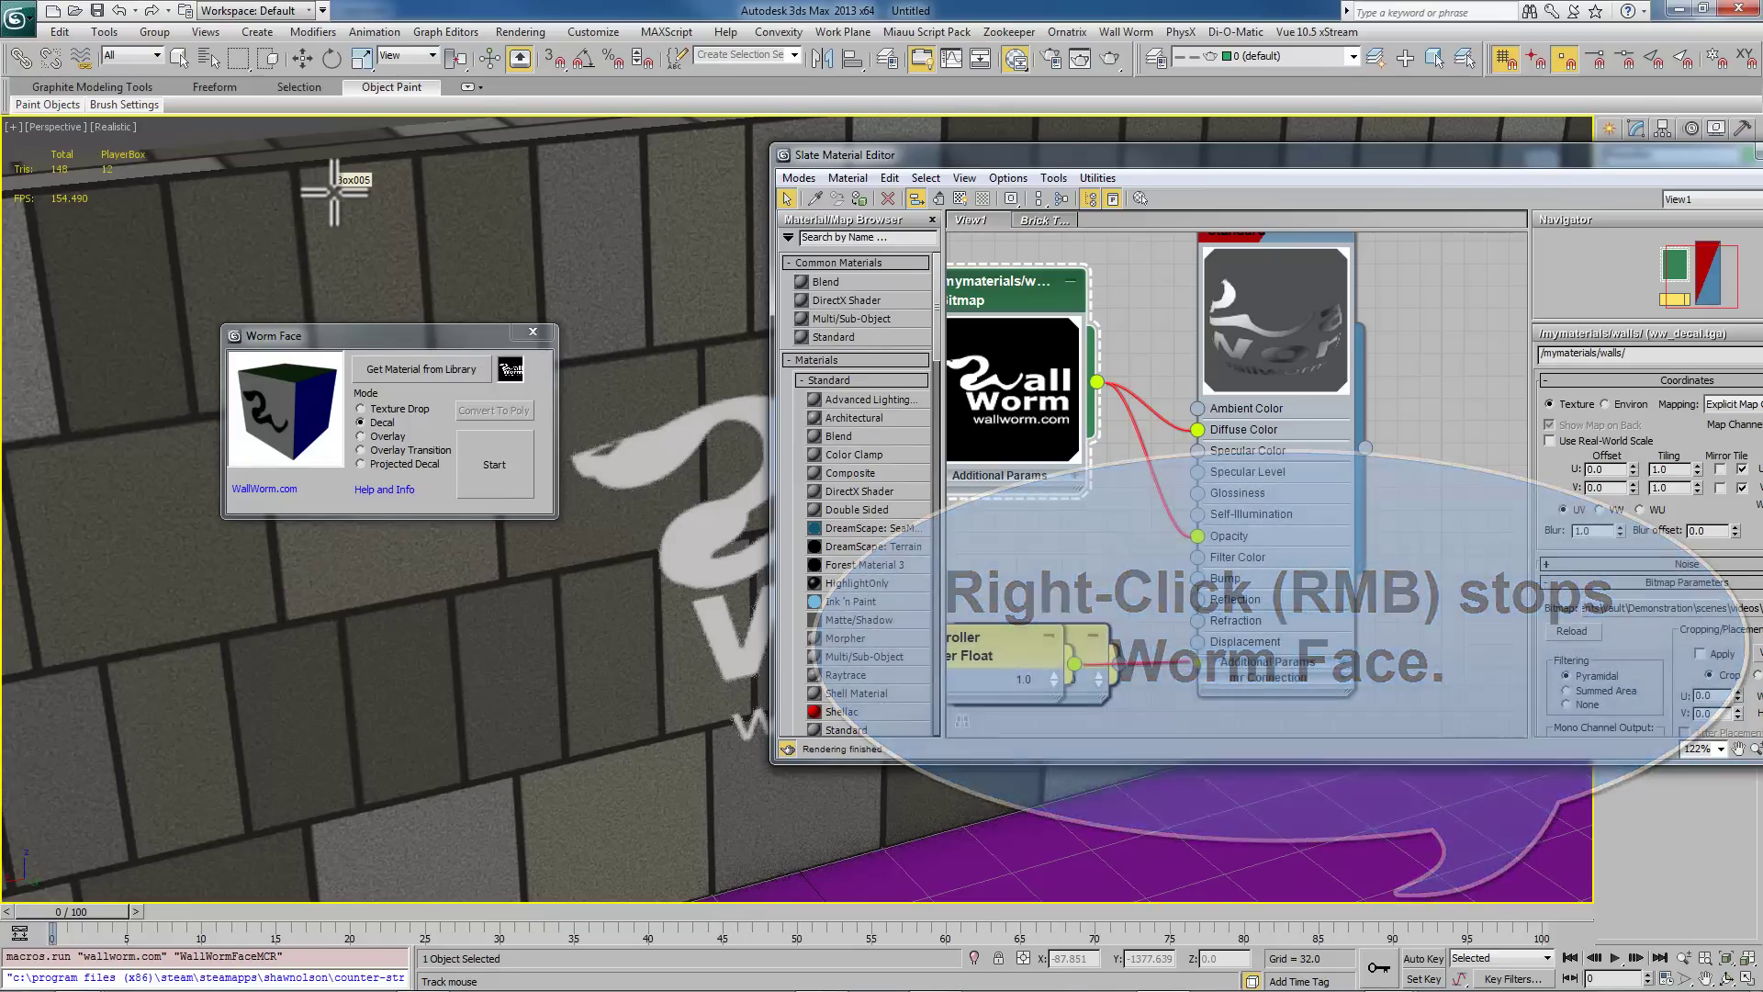
Step: Place a second Wall Worm logo decal on the room's back wall
key(m)
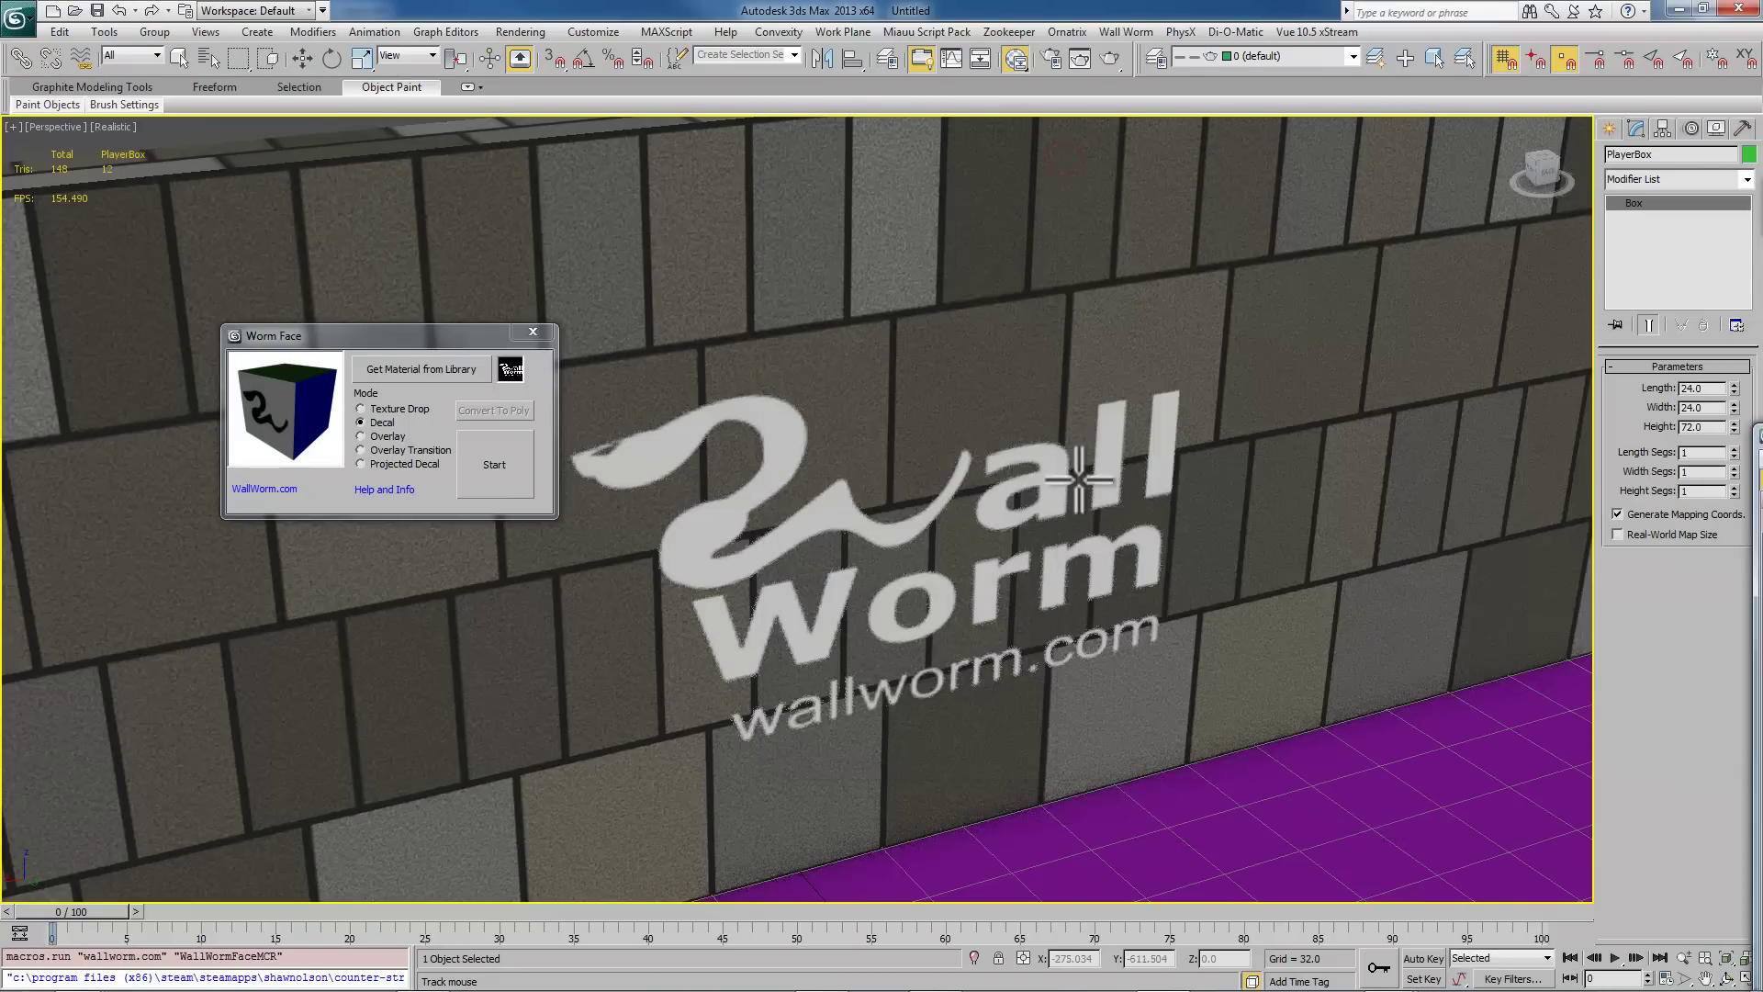
alt+middle_drag(1140, 472, 790, 468)
scroll(788, 471, down, 4)
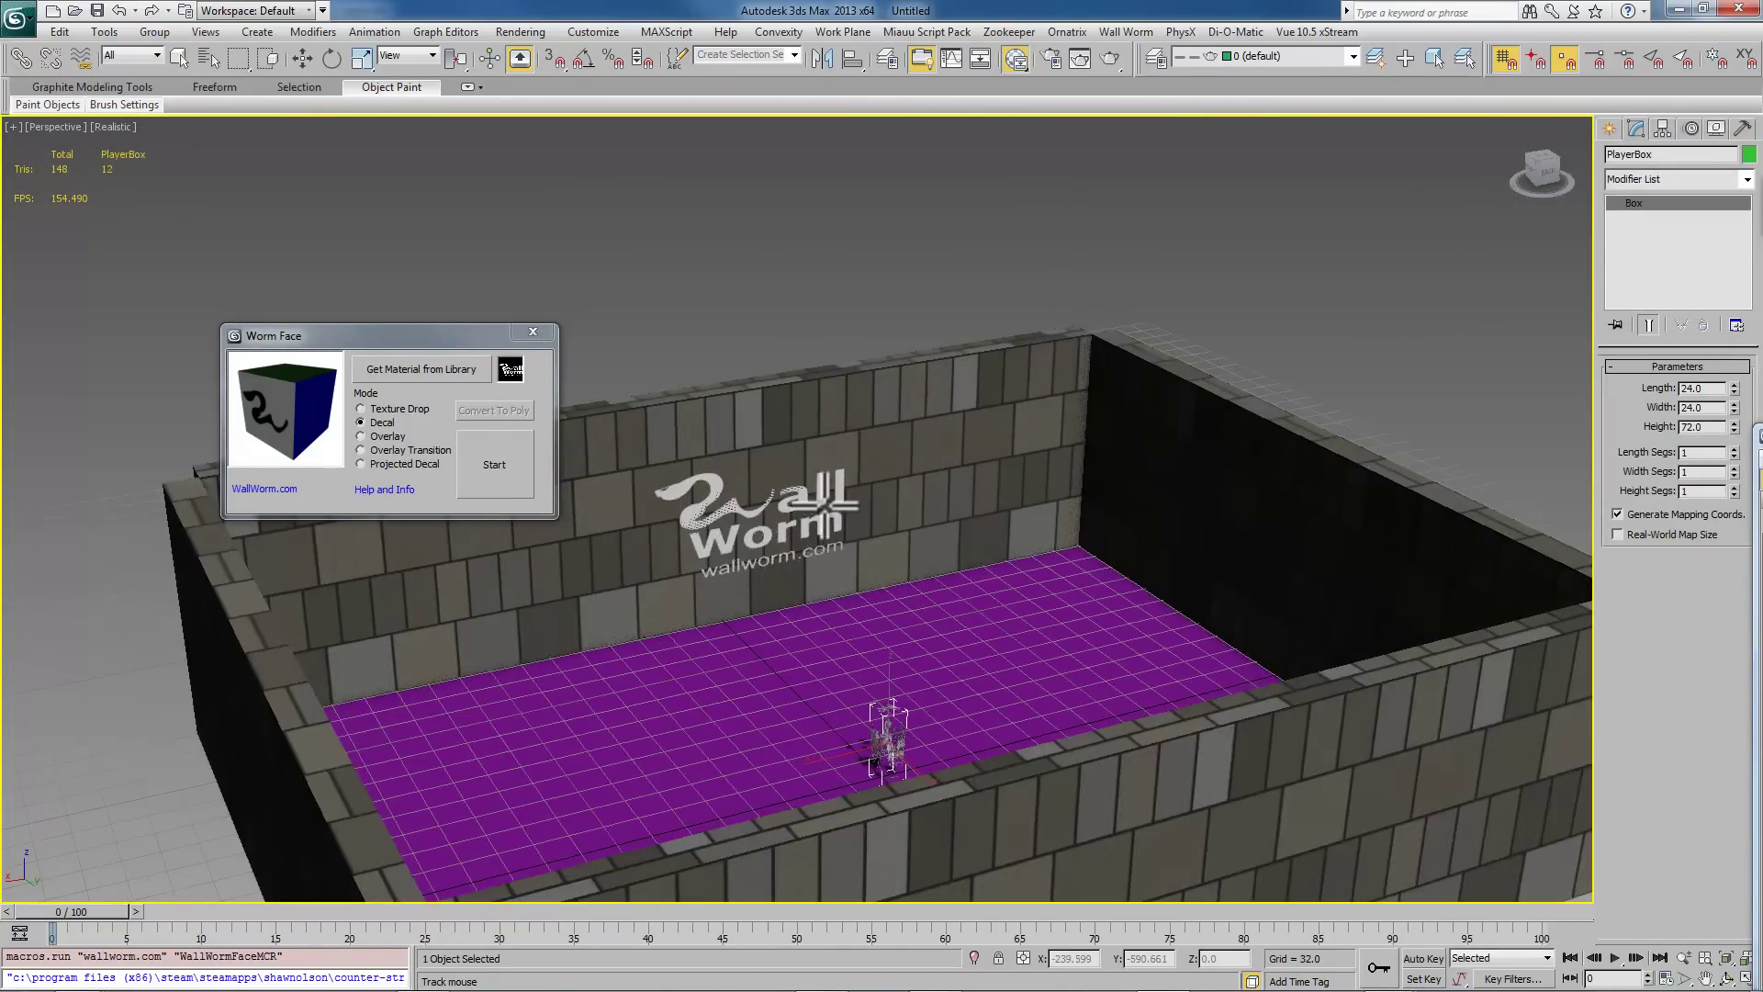
alt+middle_drag(913, 505, 698, 548)
click(762, 503)
scroll(796, 504, up, 2)
scroll(797, 504, down, 2)
scroll(698, 549, up, 3)
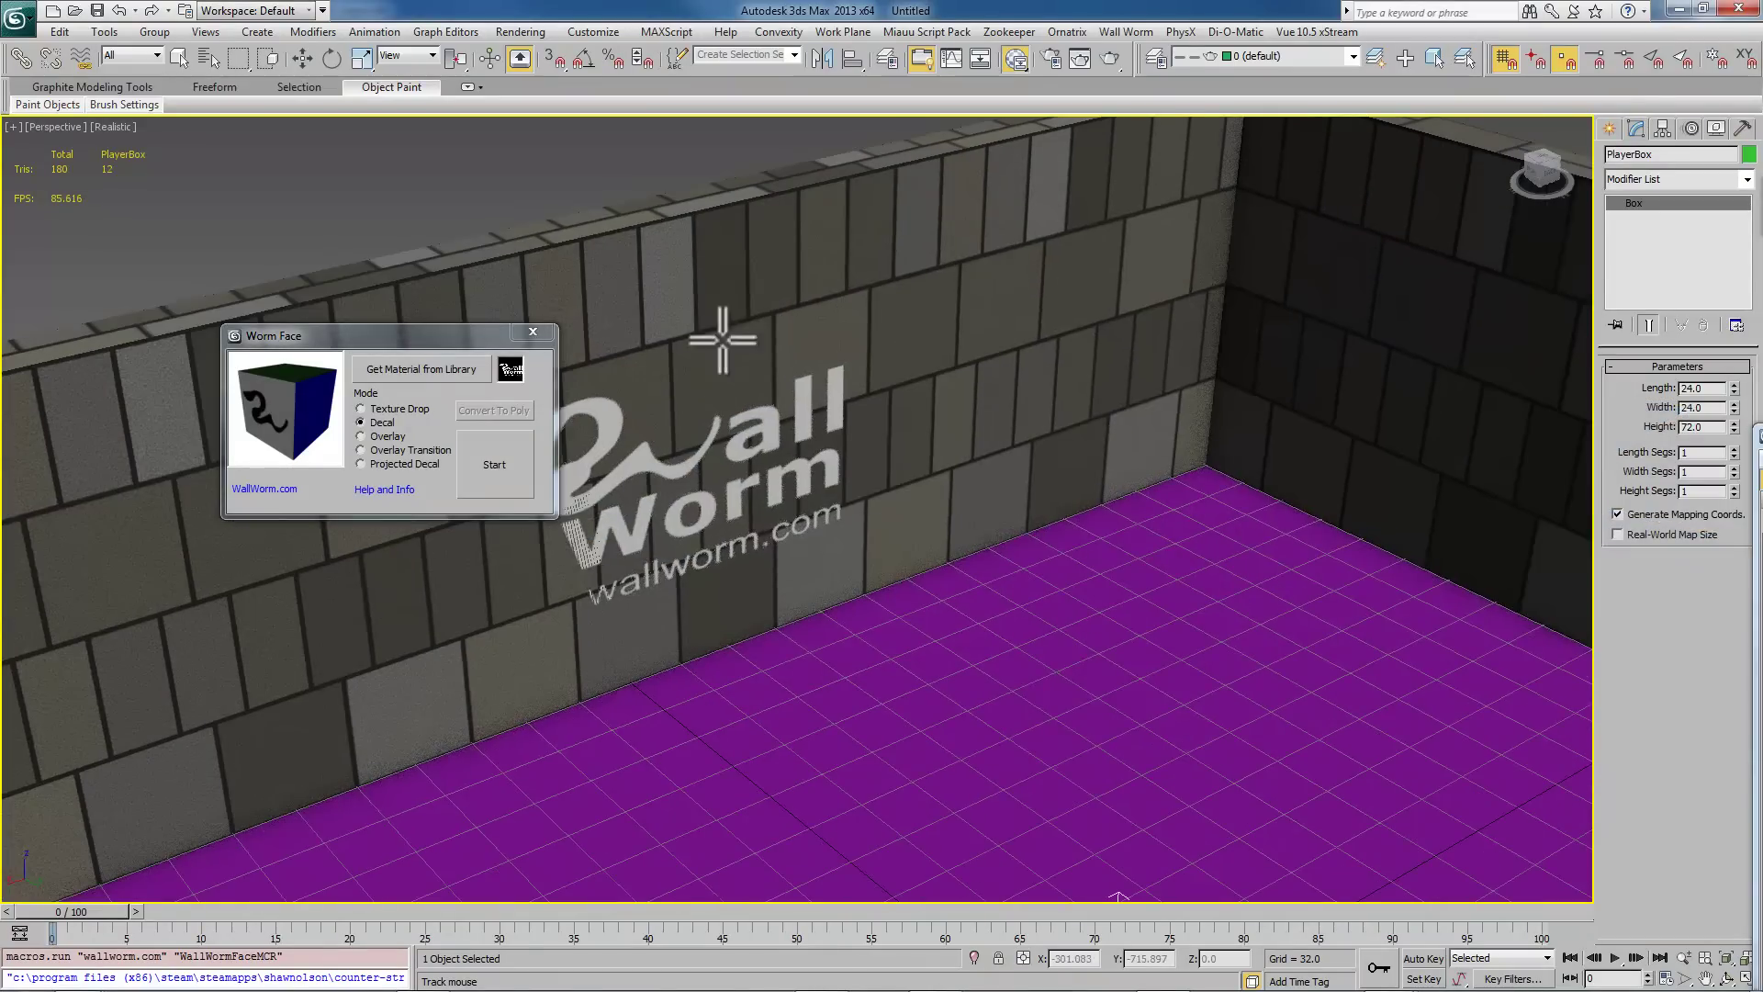
Step: Stop Worm Face, close its window, and select WW Decal 001
right_click(723, 340)
click(533, 331)
click(512, 280)
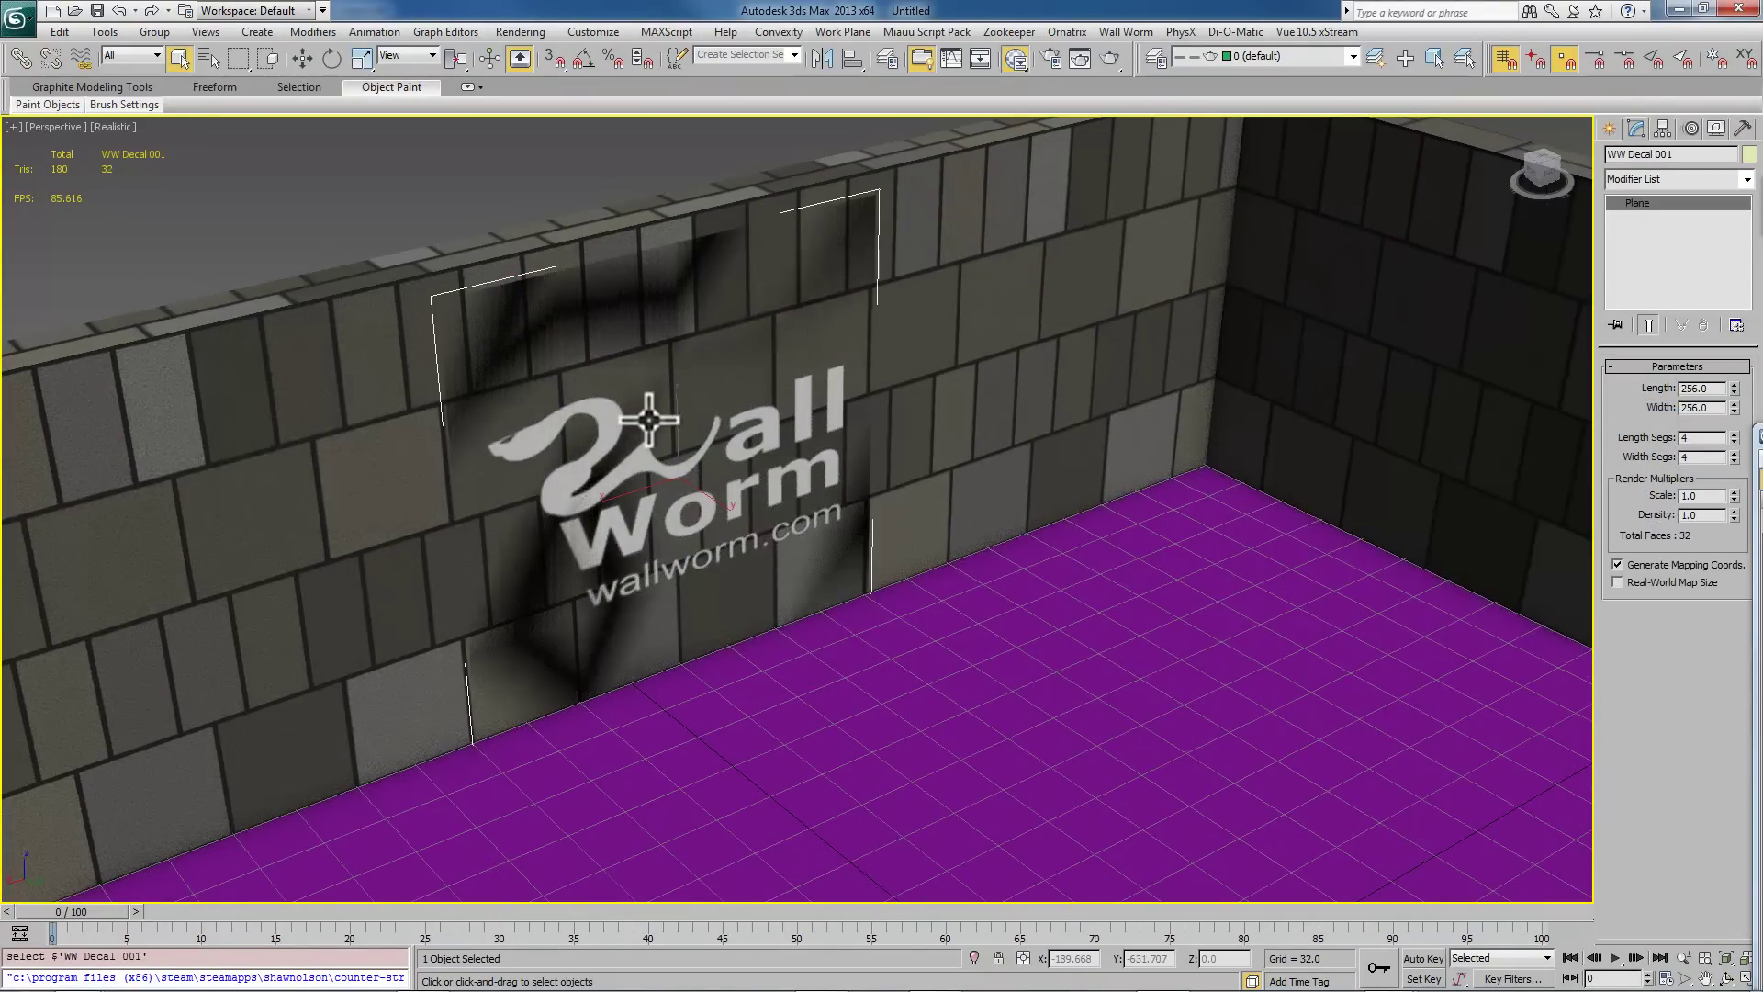
click(1116, 30)
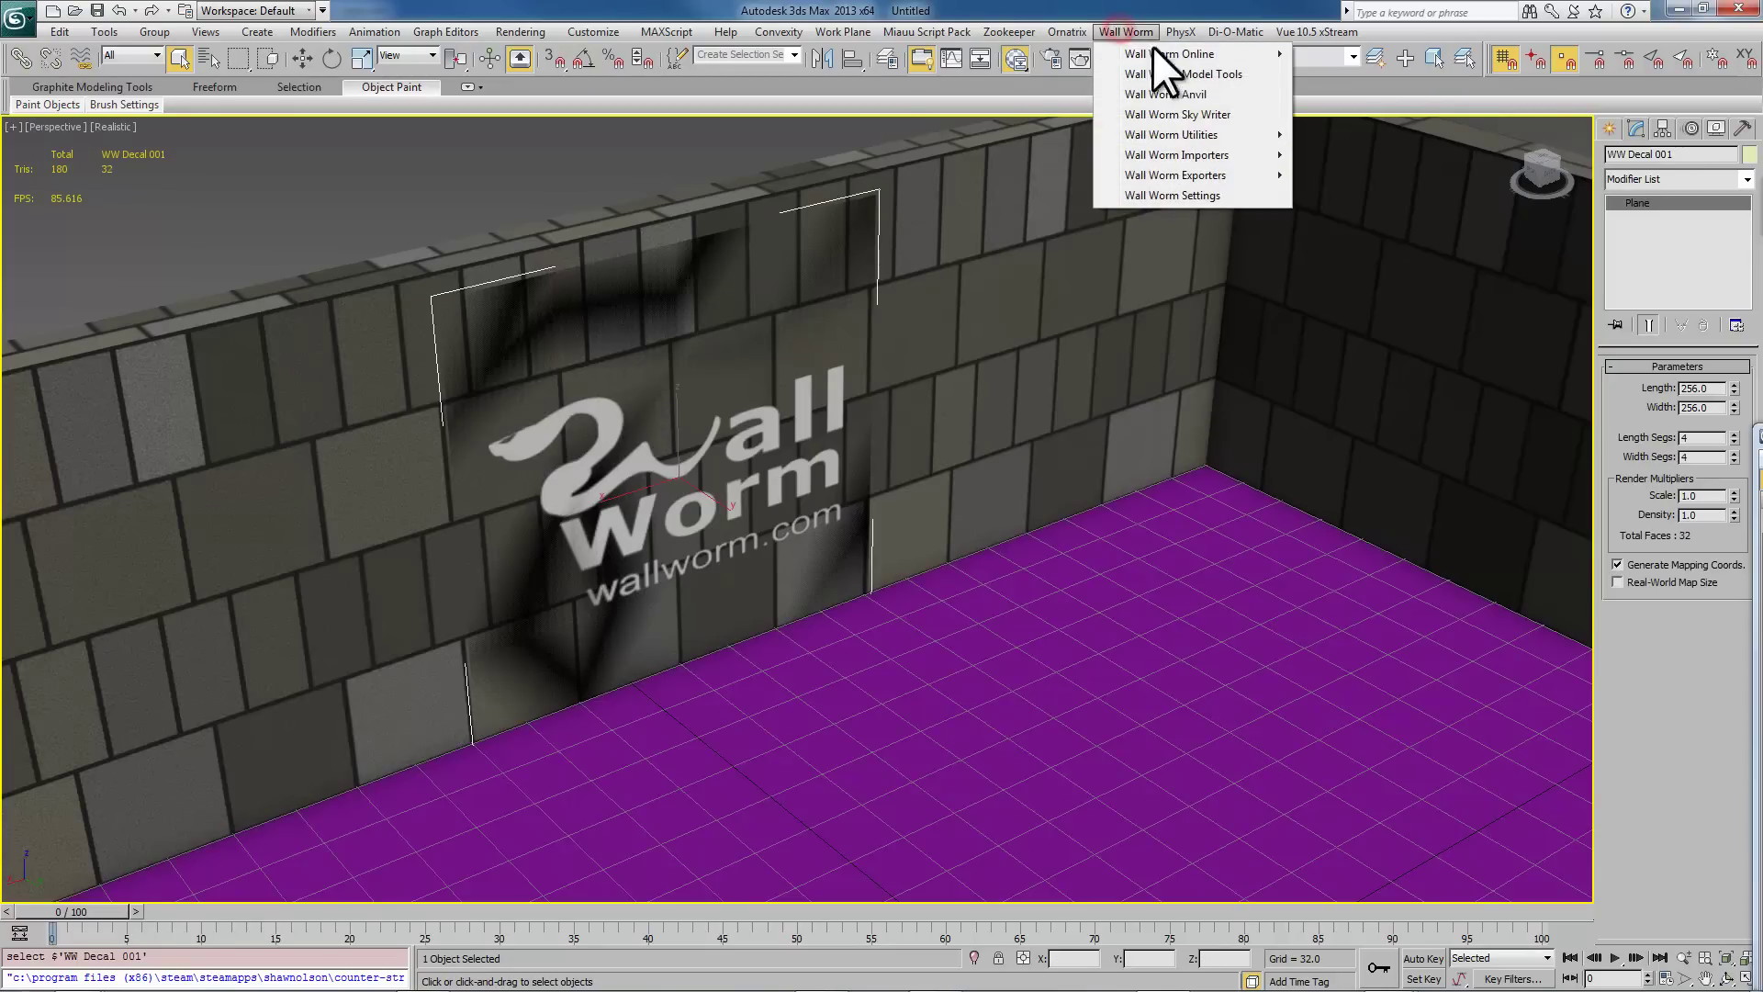
mouse_move(1197, 176)
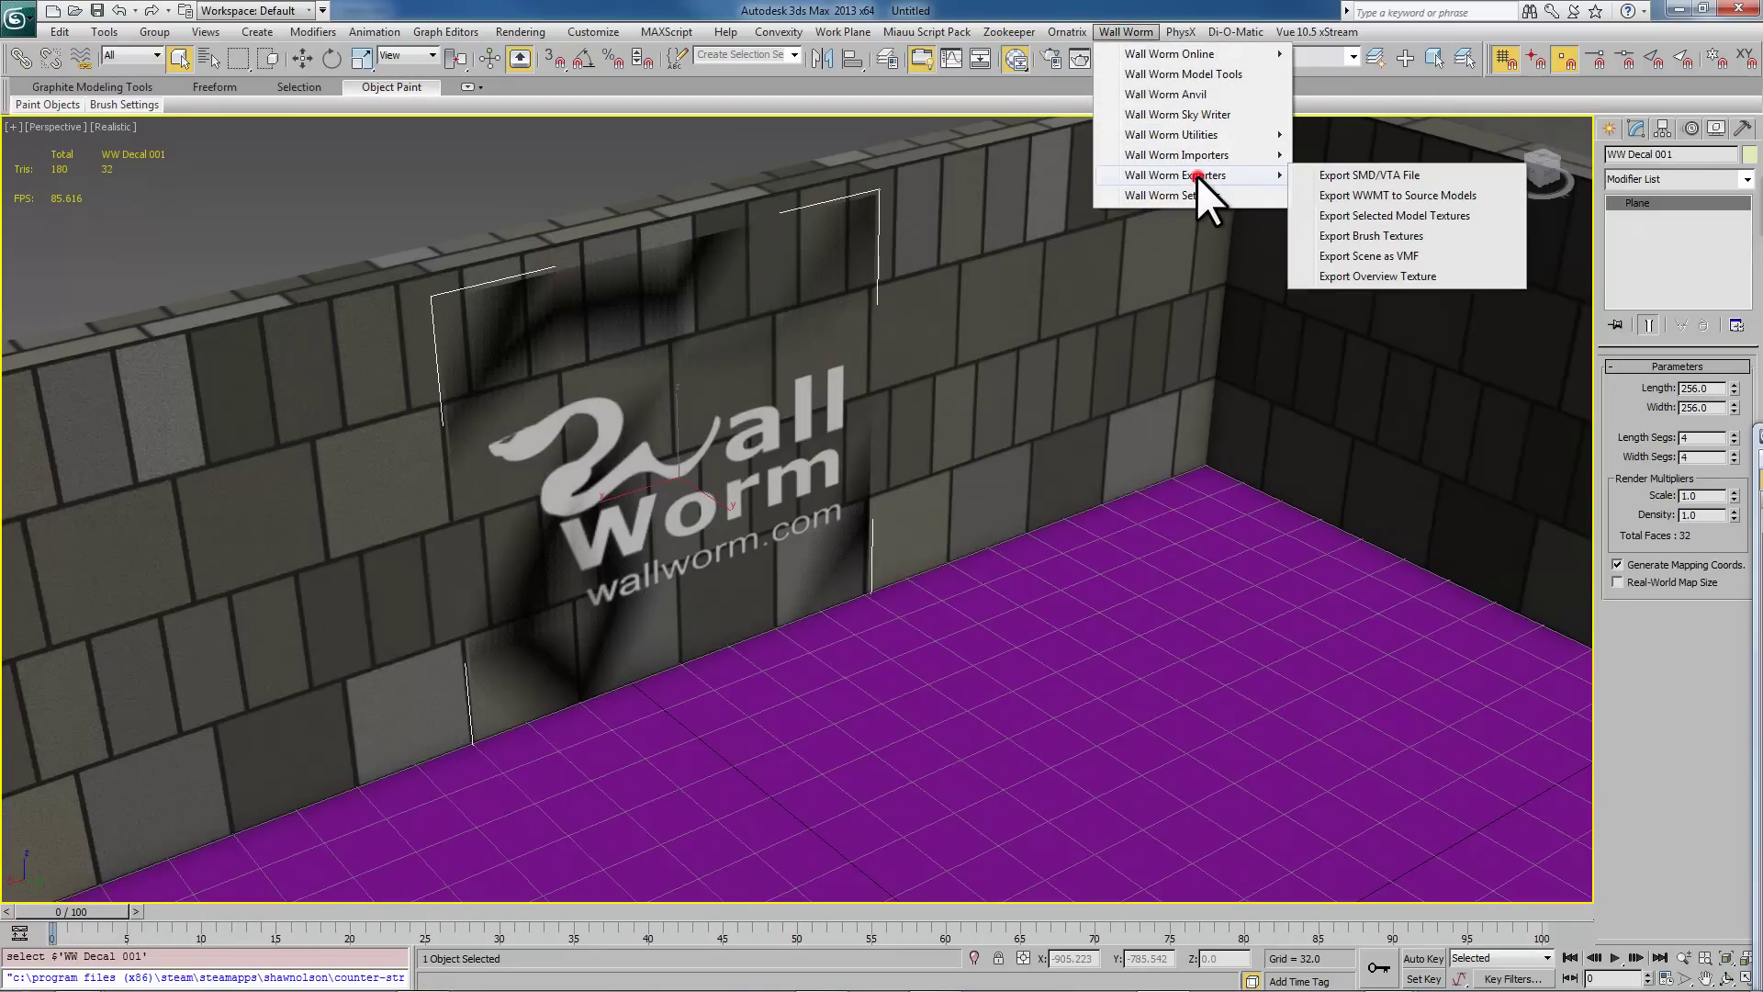
click(1390, 235)
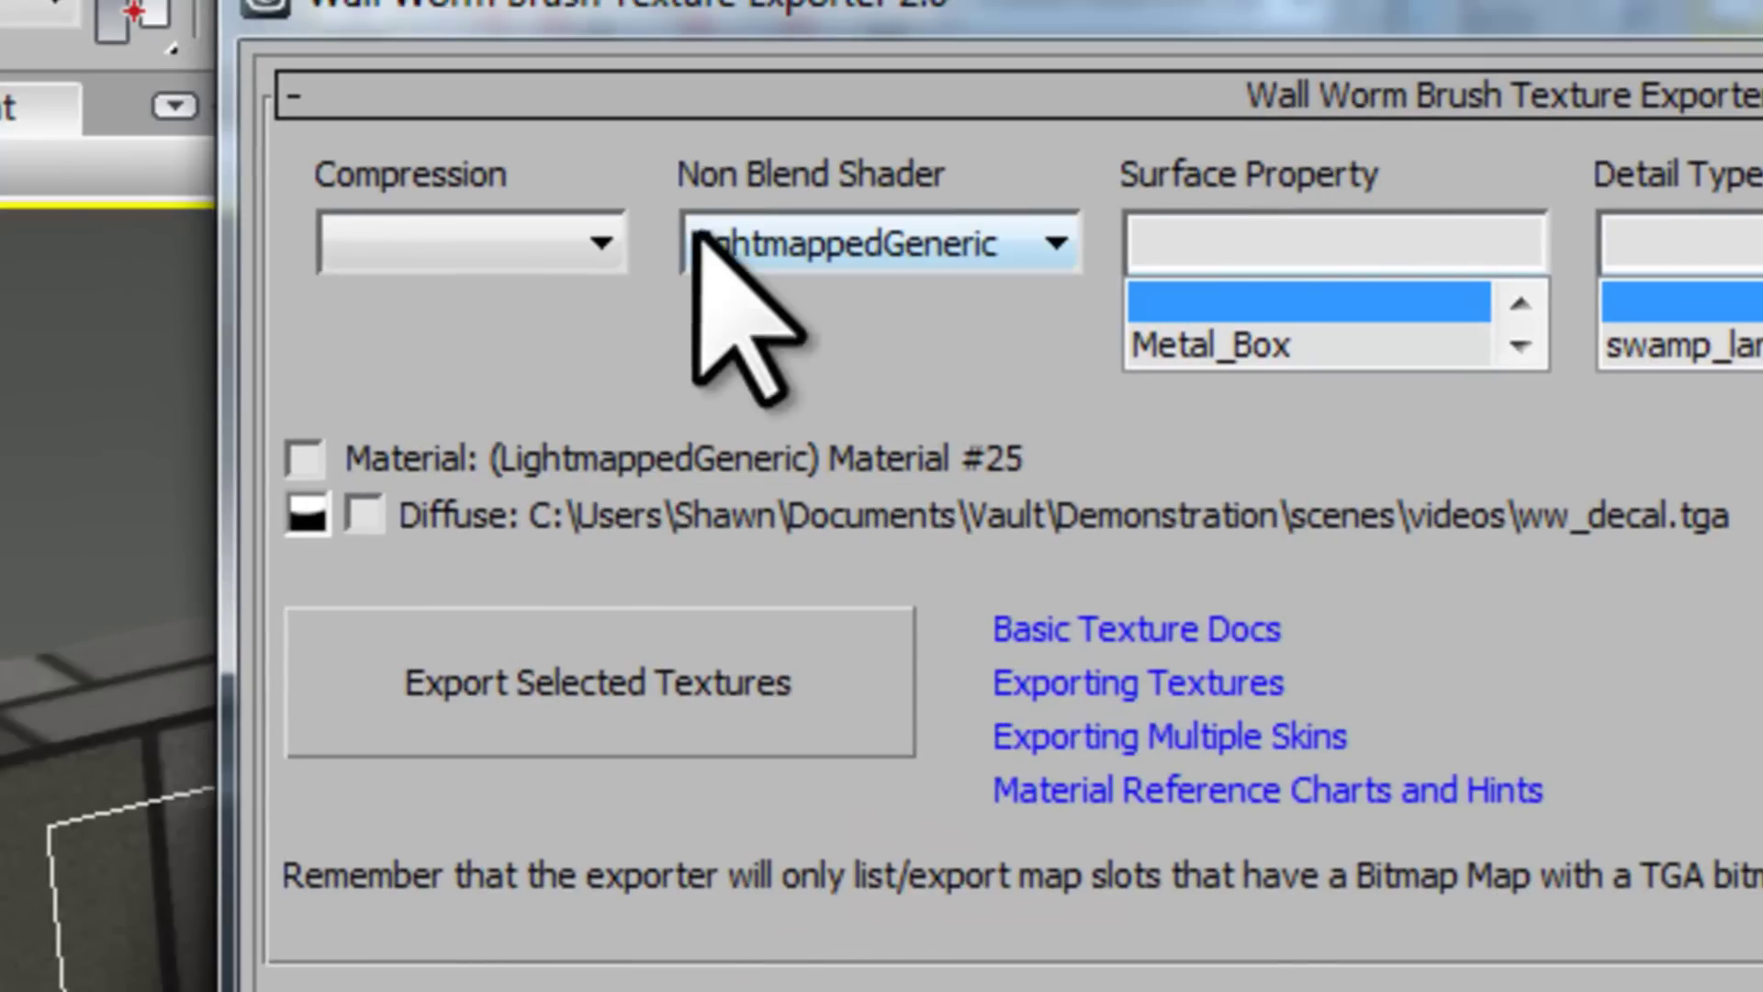
click(584, 239)
click(366, 340)
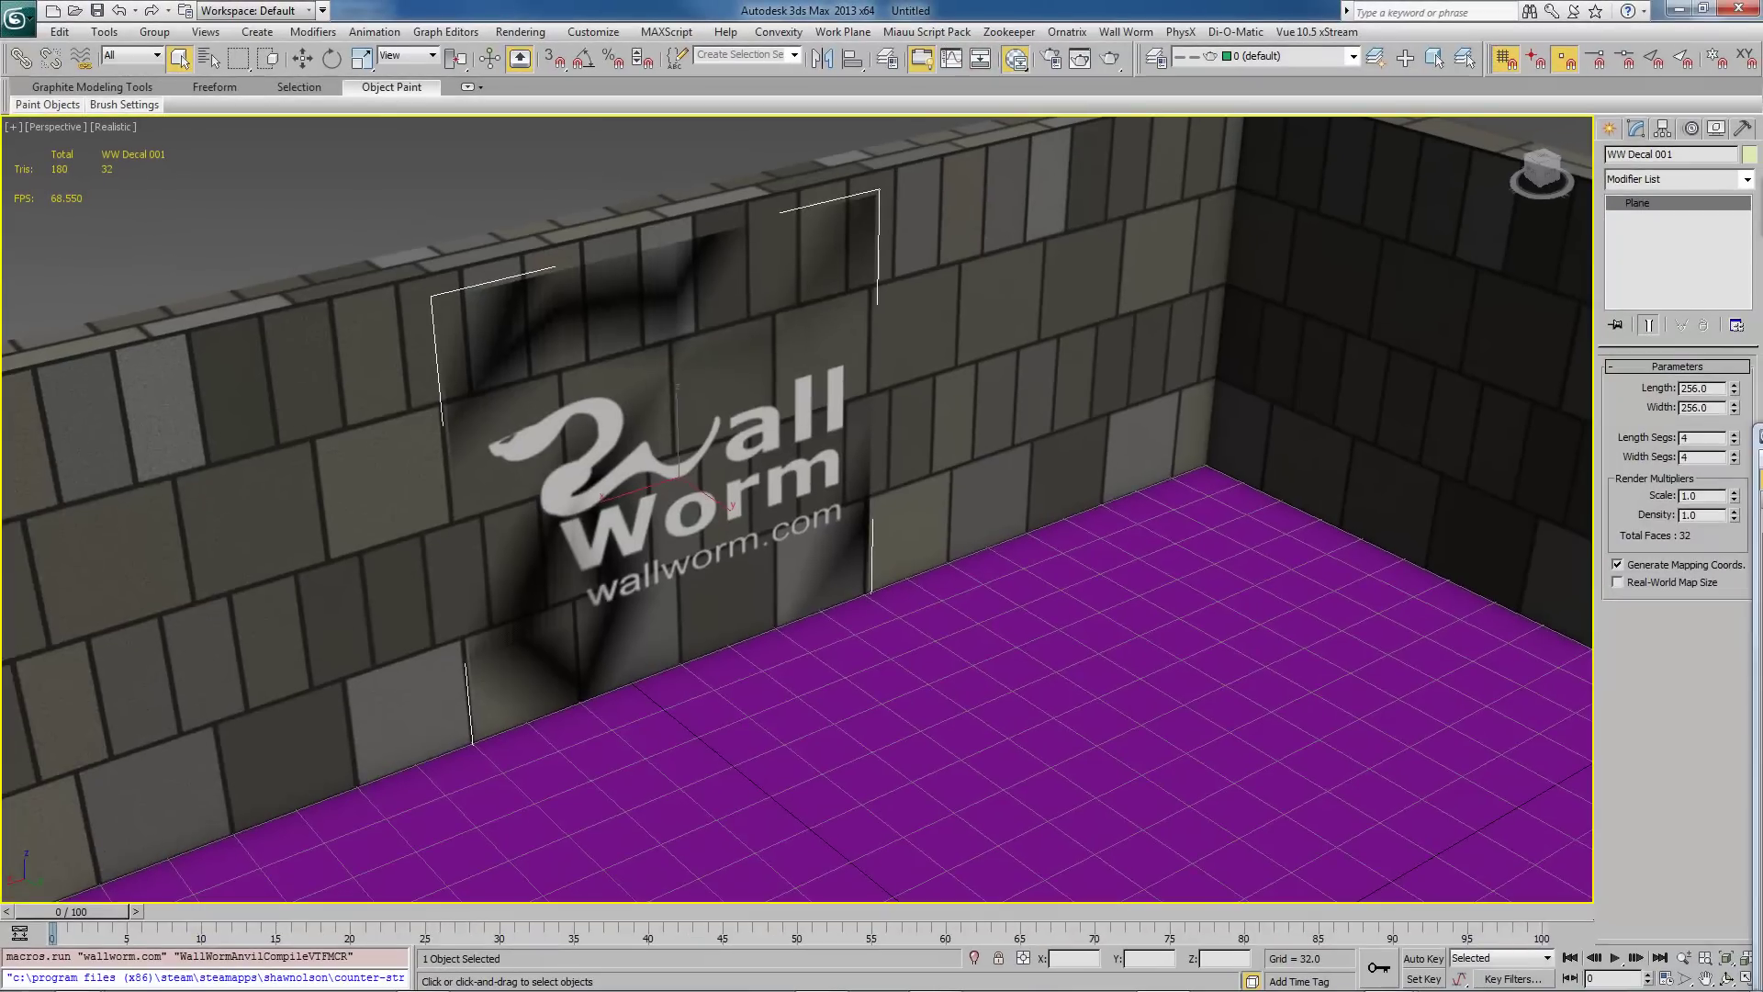
Step: Rename the decal's Material #25 to mystuff/decals/ww_logo in the Slate Material Editor
key(m)
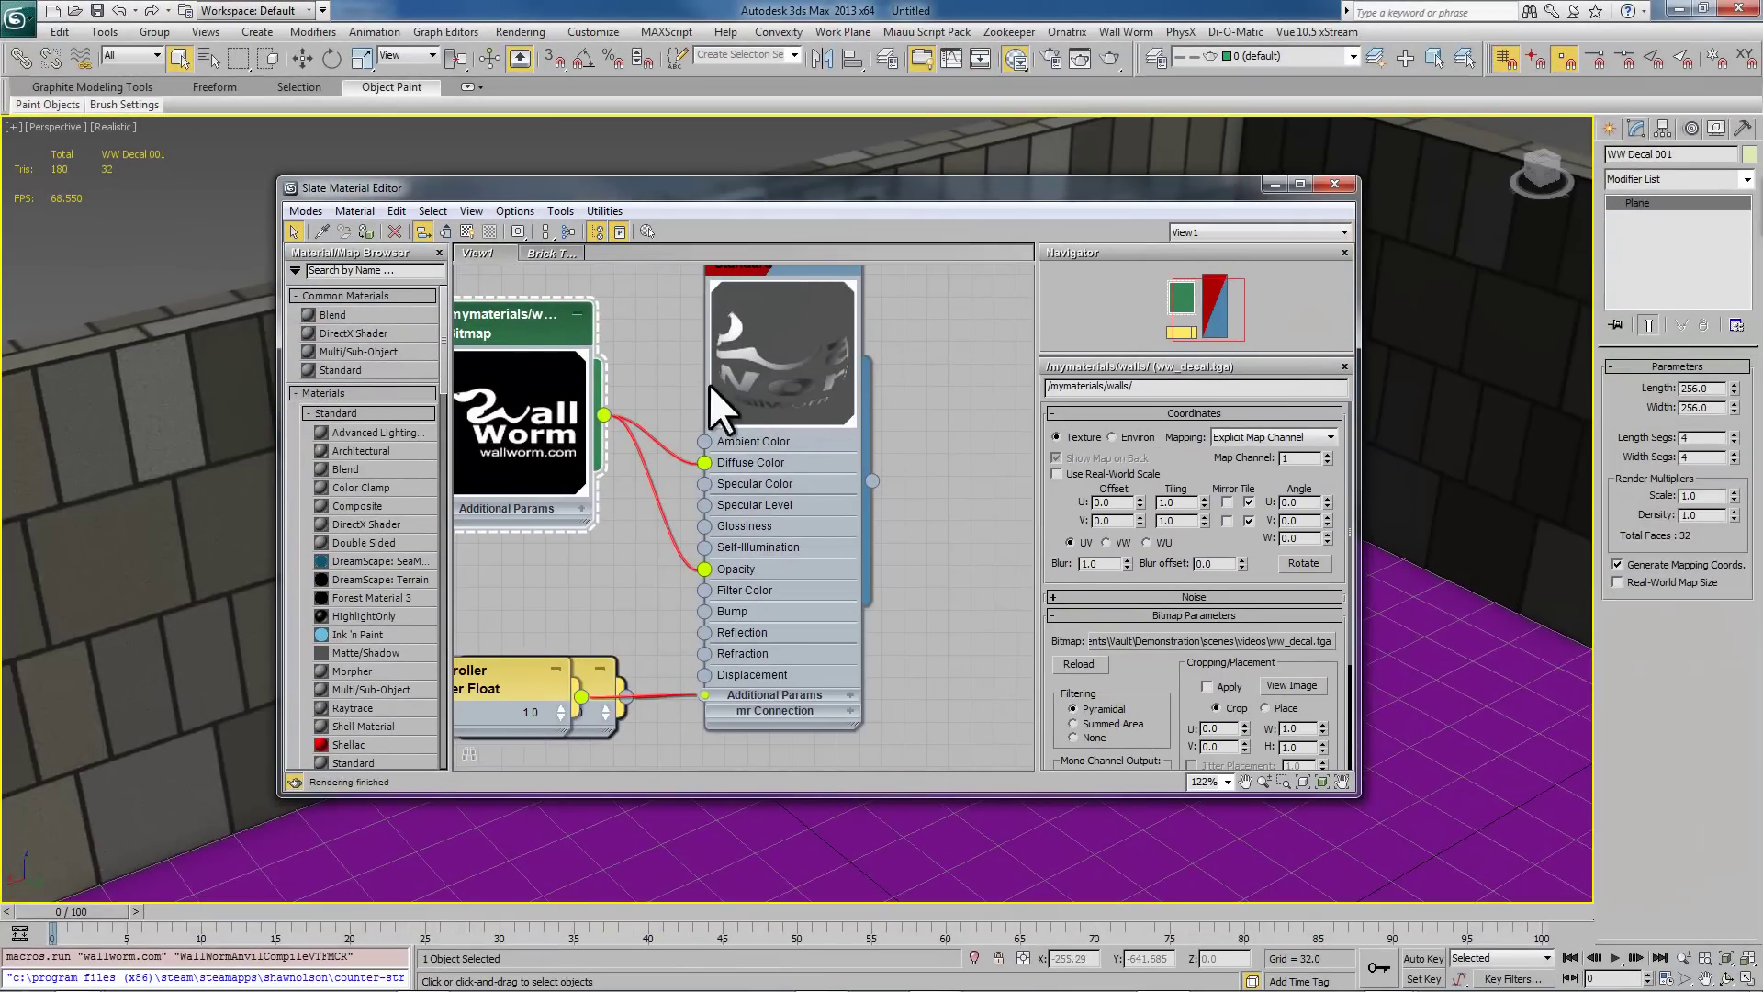
middle_drag(854, 378, 831, 464)
double_click(745, 339)
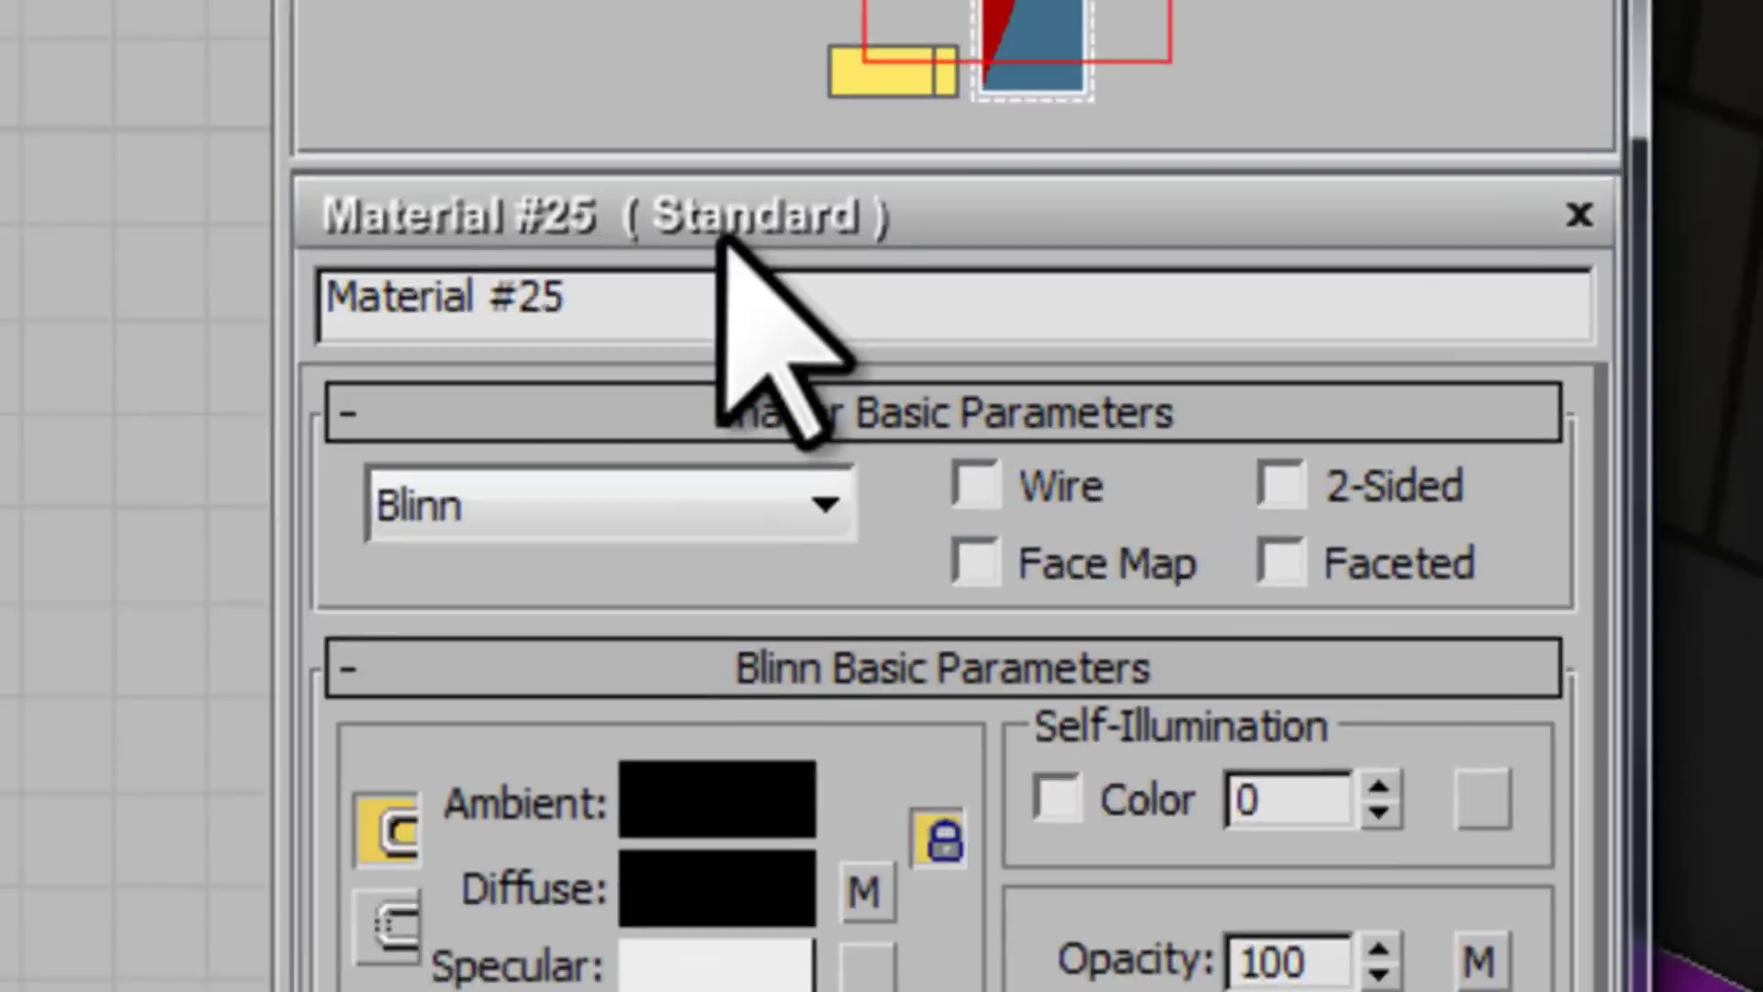
click(1133, 382)
double_click(521, 246)
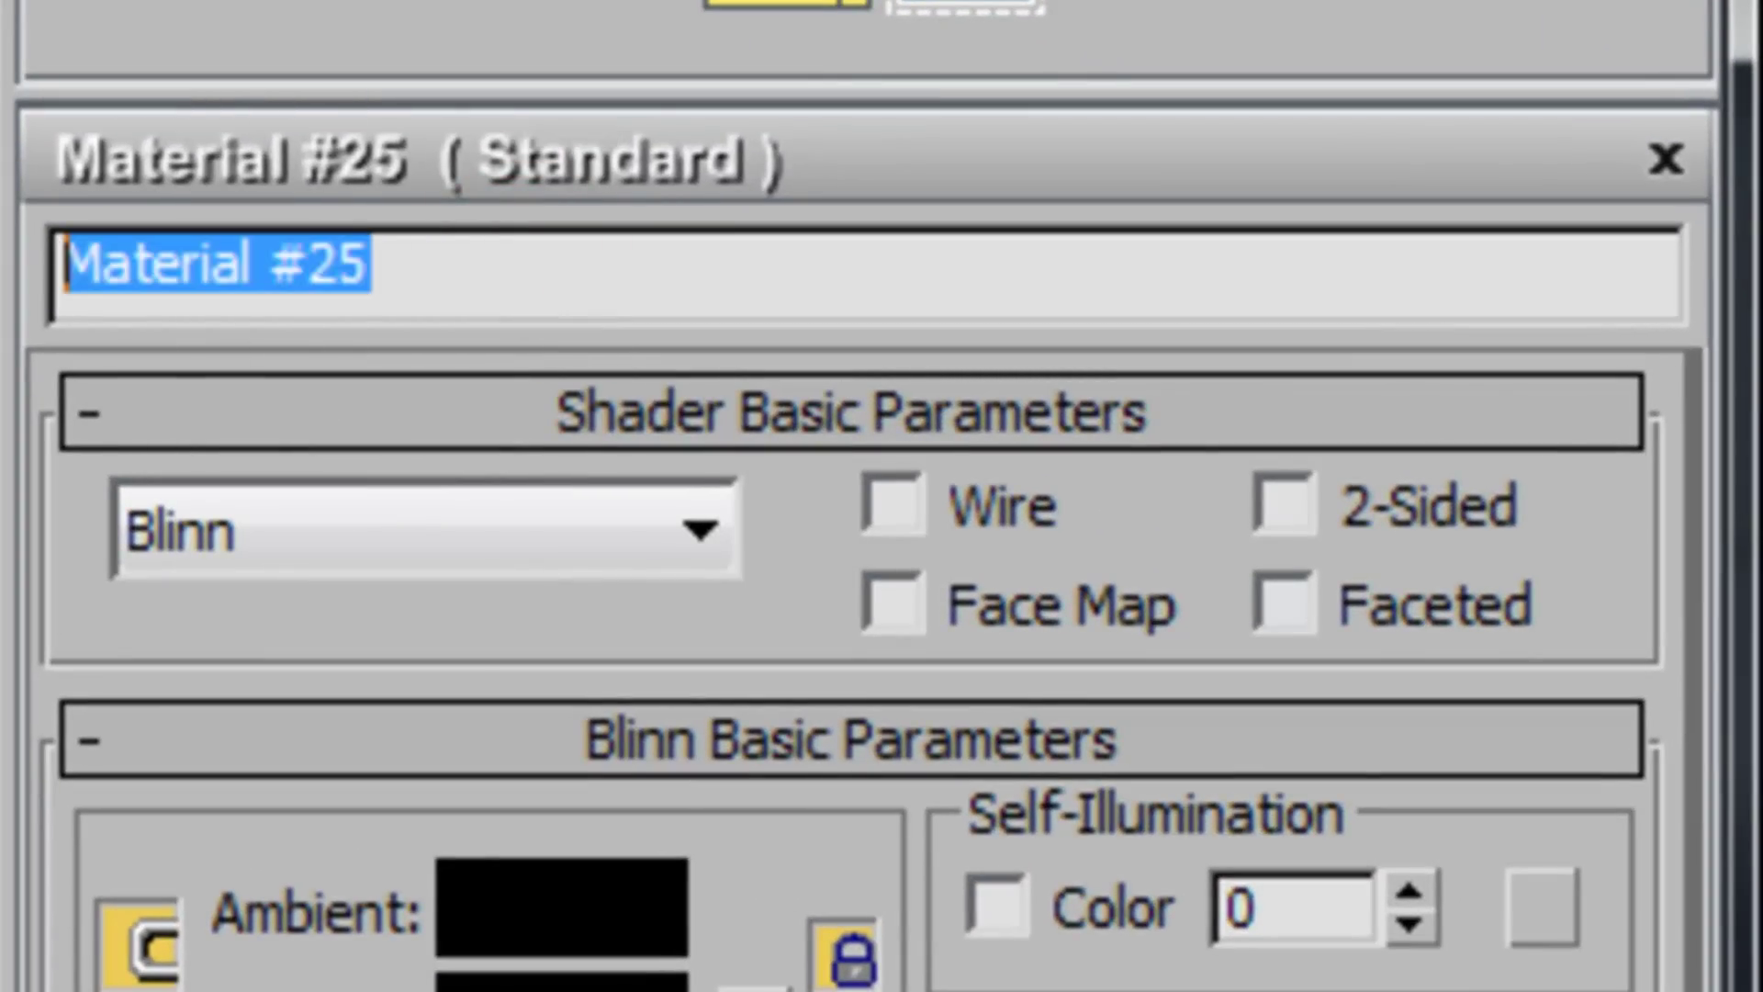
text(myst)
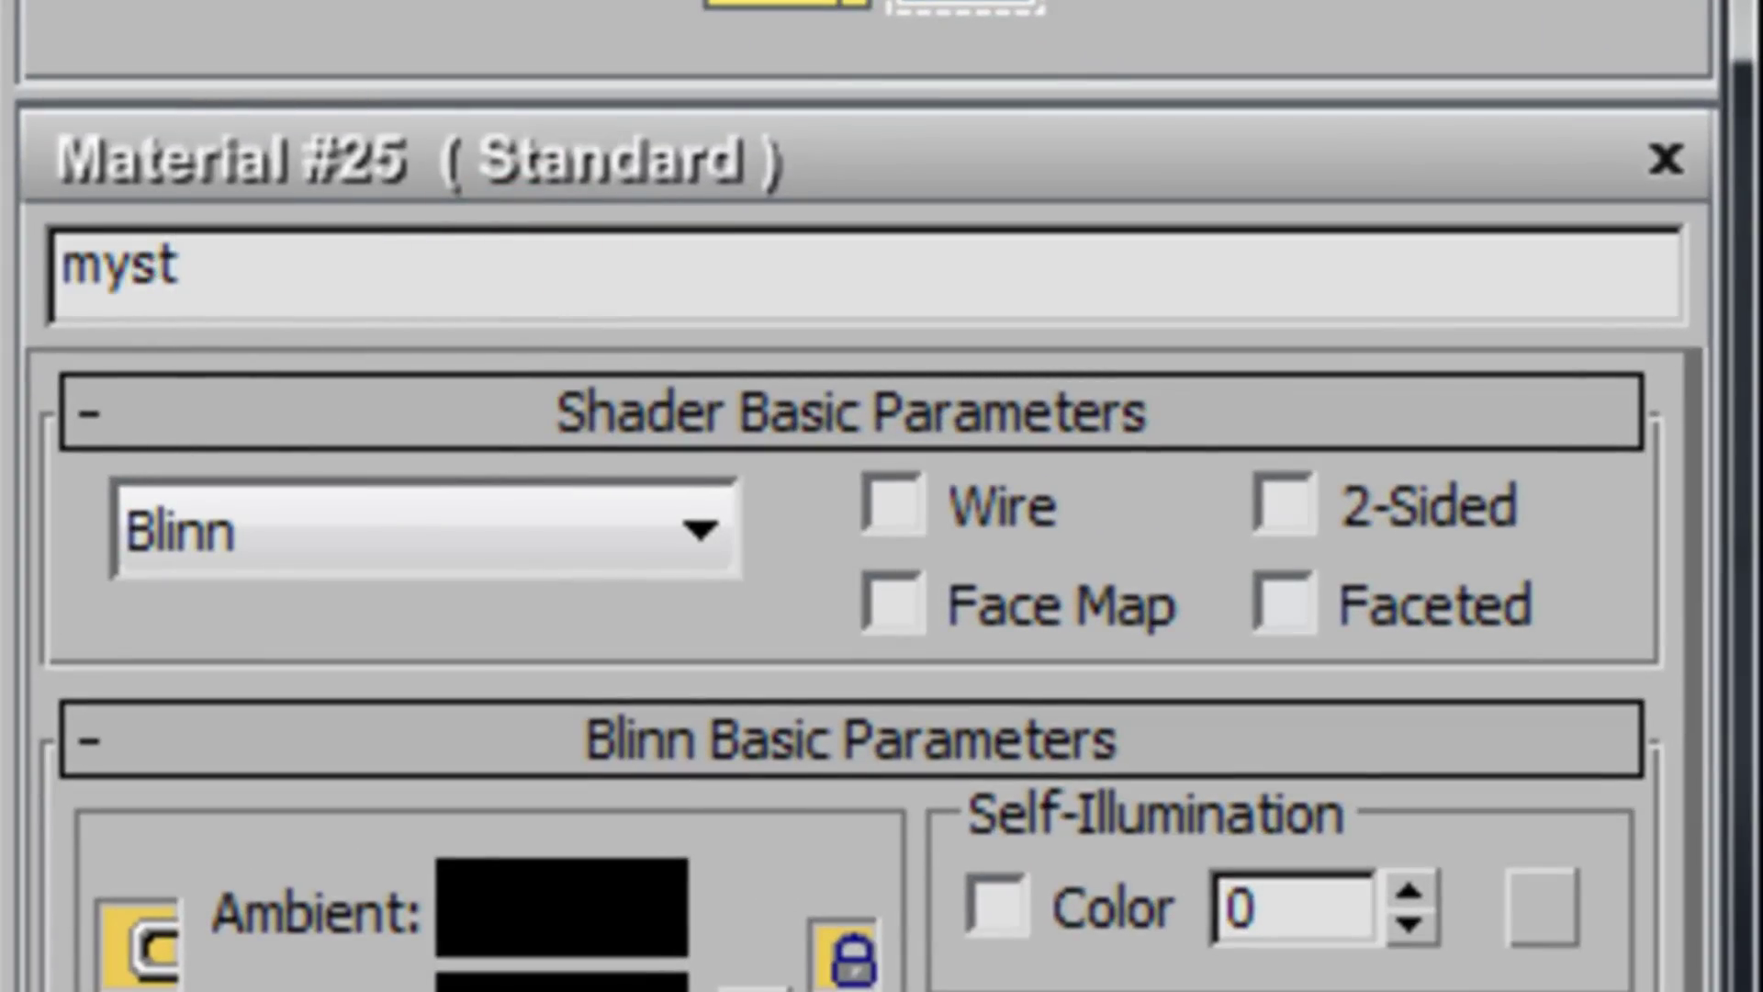
text(uff/decals/)
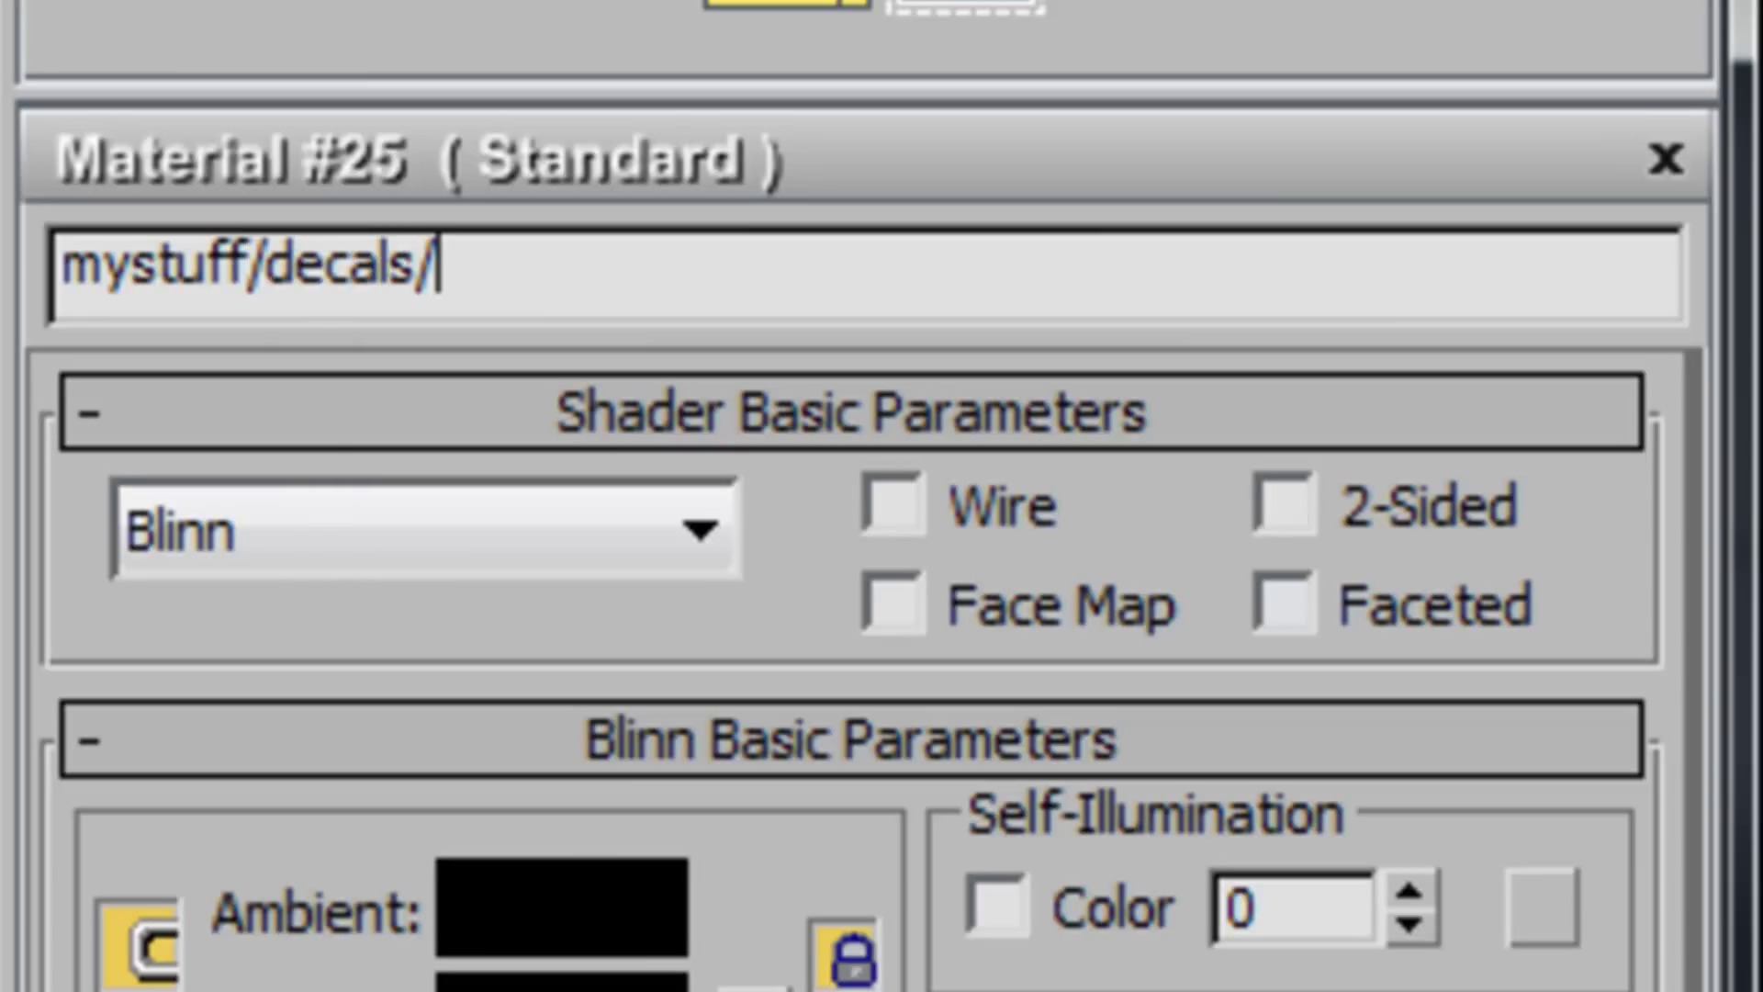
text(ww_logo)
key(Return)
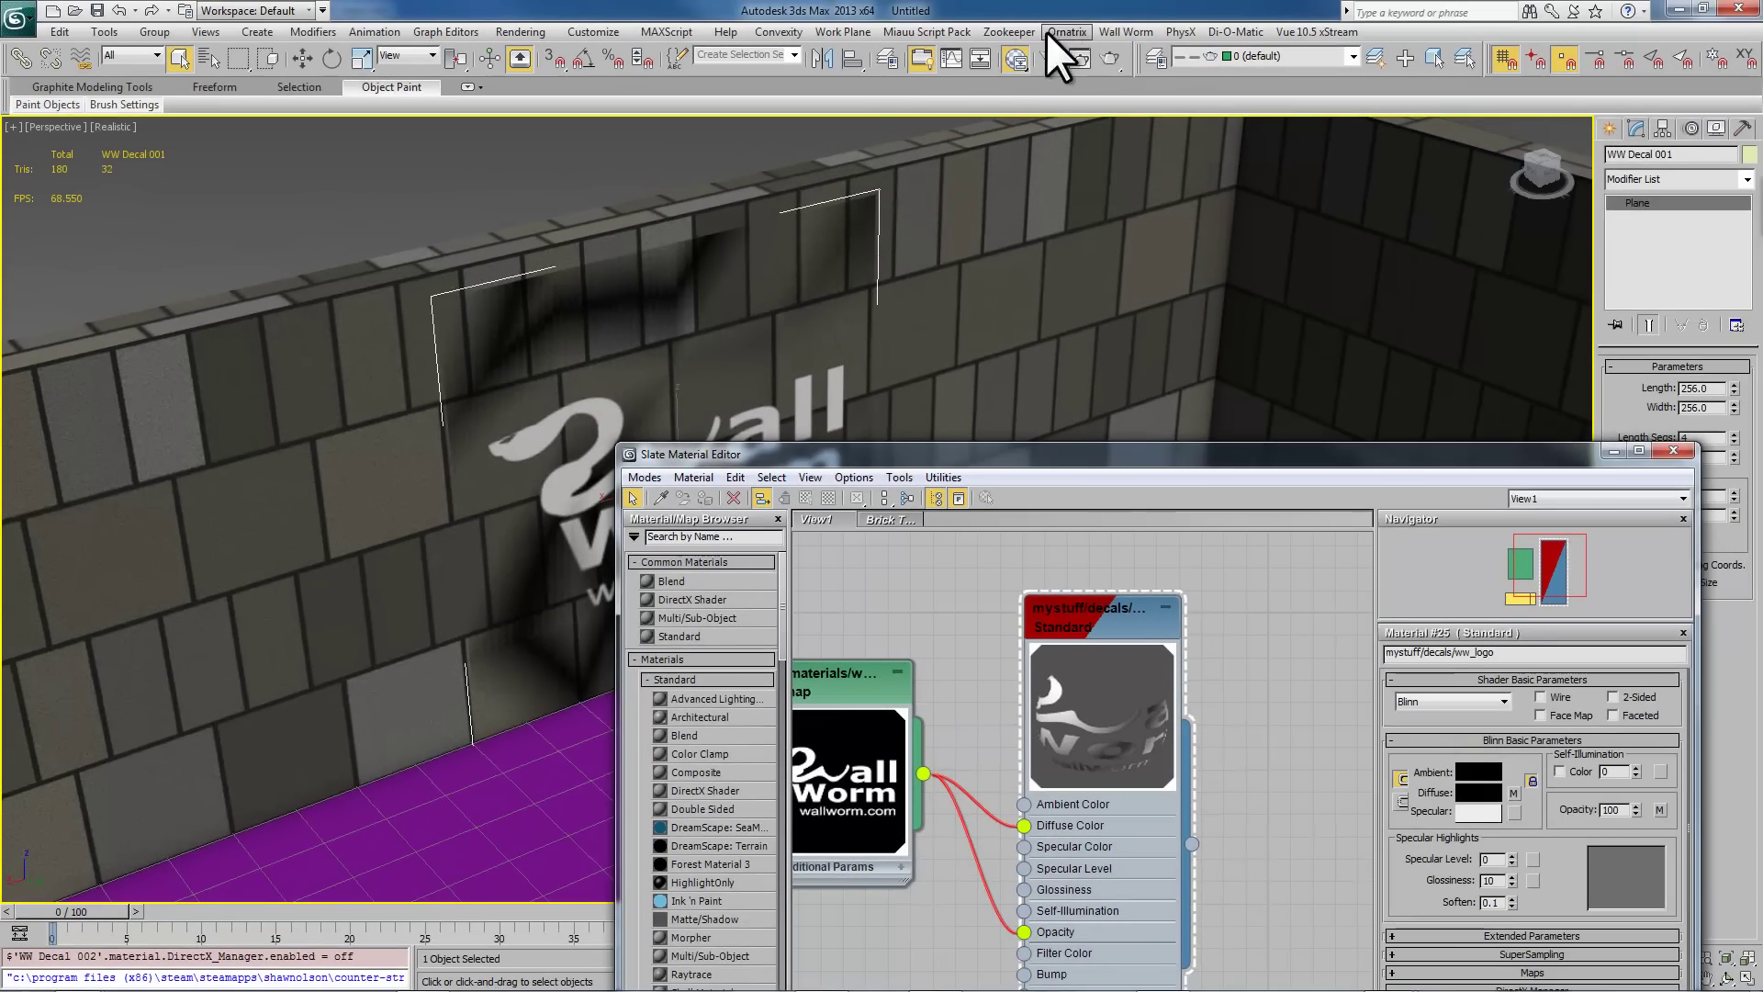
Step: Export the ww_decal.tga logo texture as a DXT5-compressed VTF
click(1146, 31)
mouse_move(1193, 175)
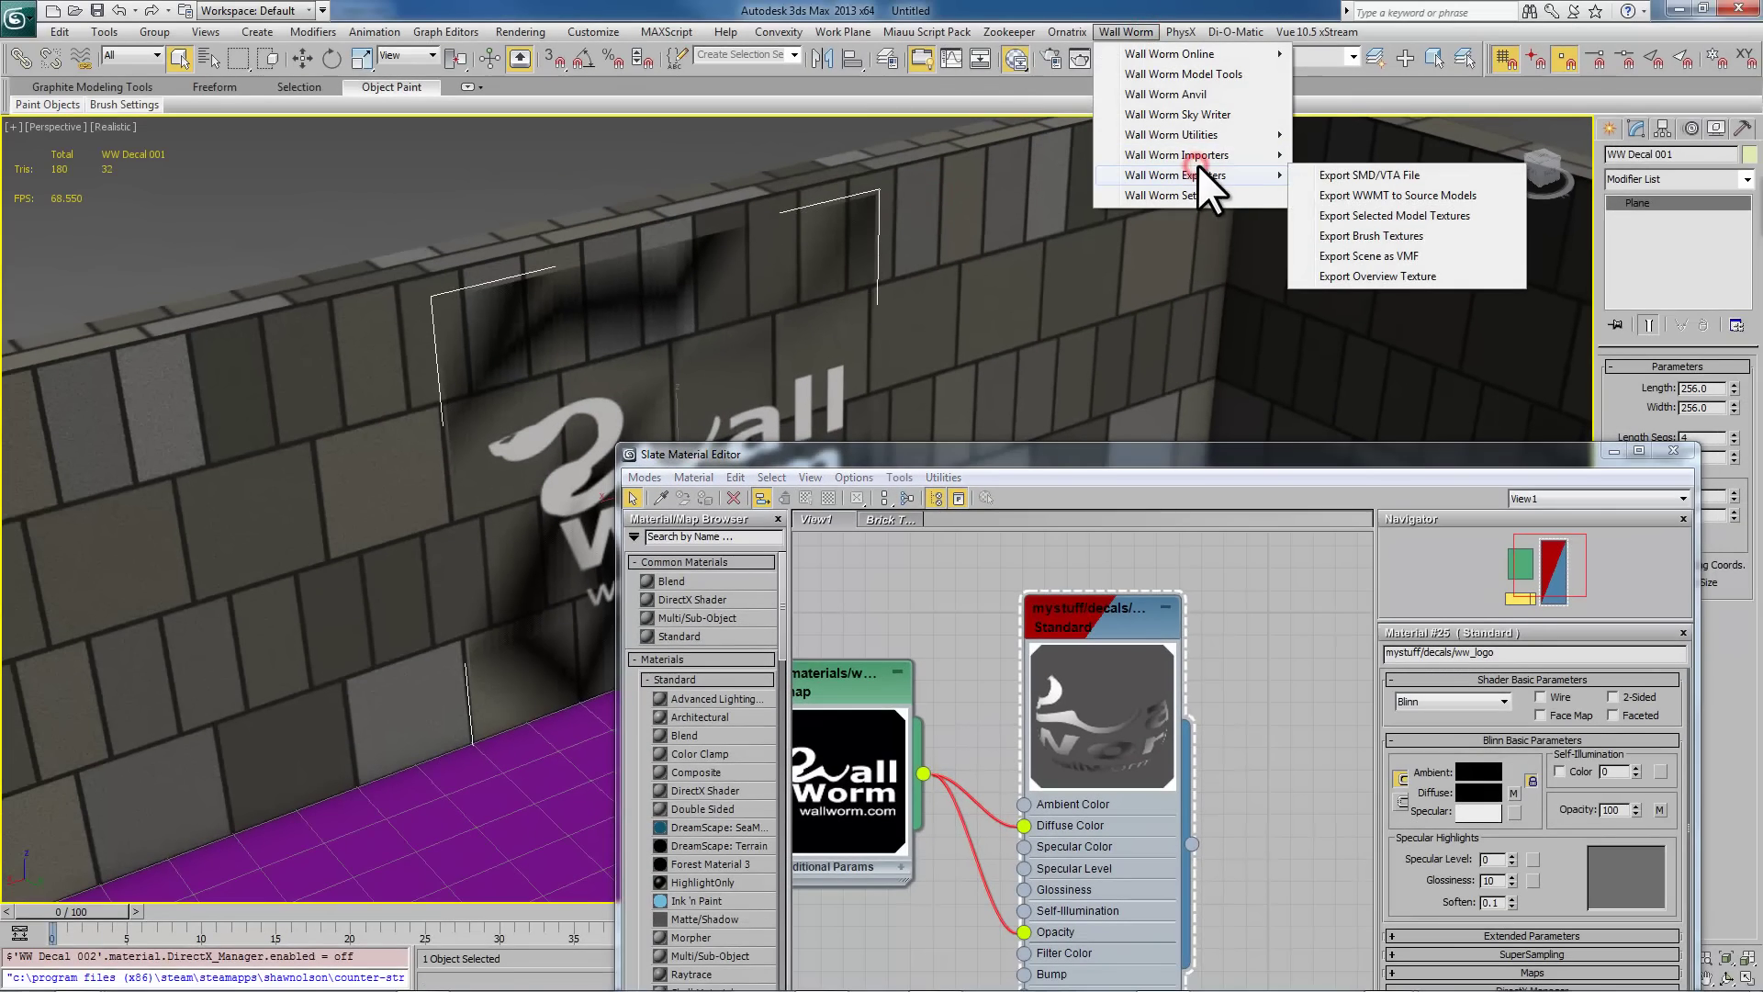
click(1381, 236)
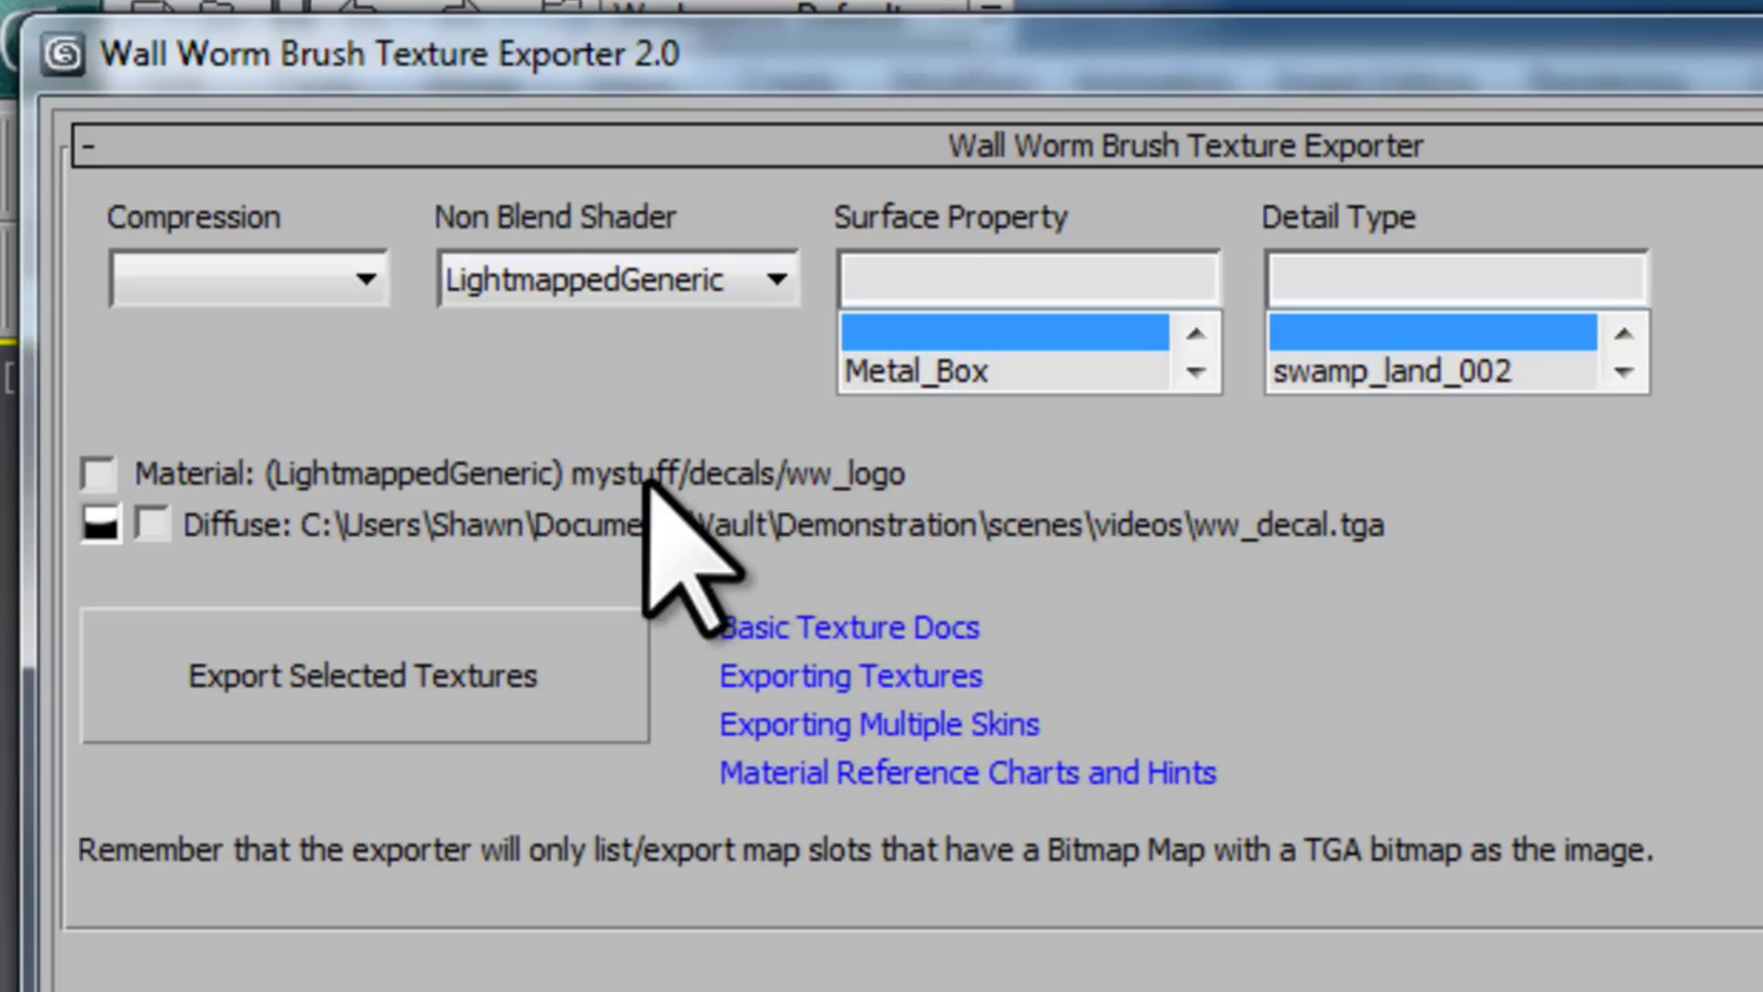
click(367, 271)
click(209, 367)
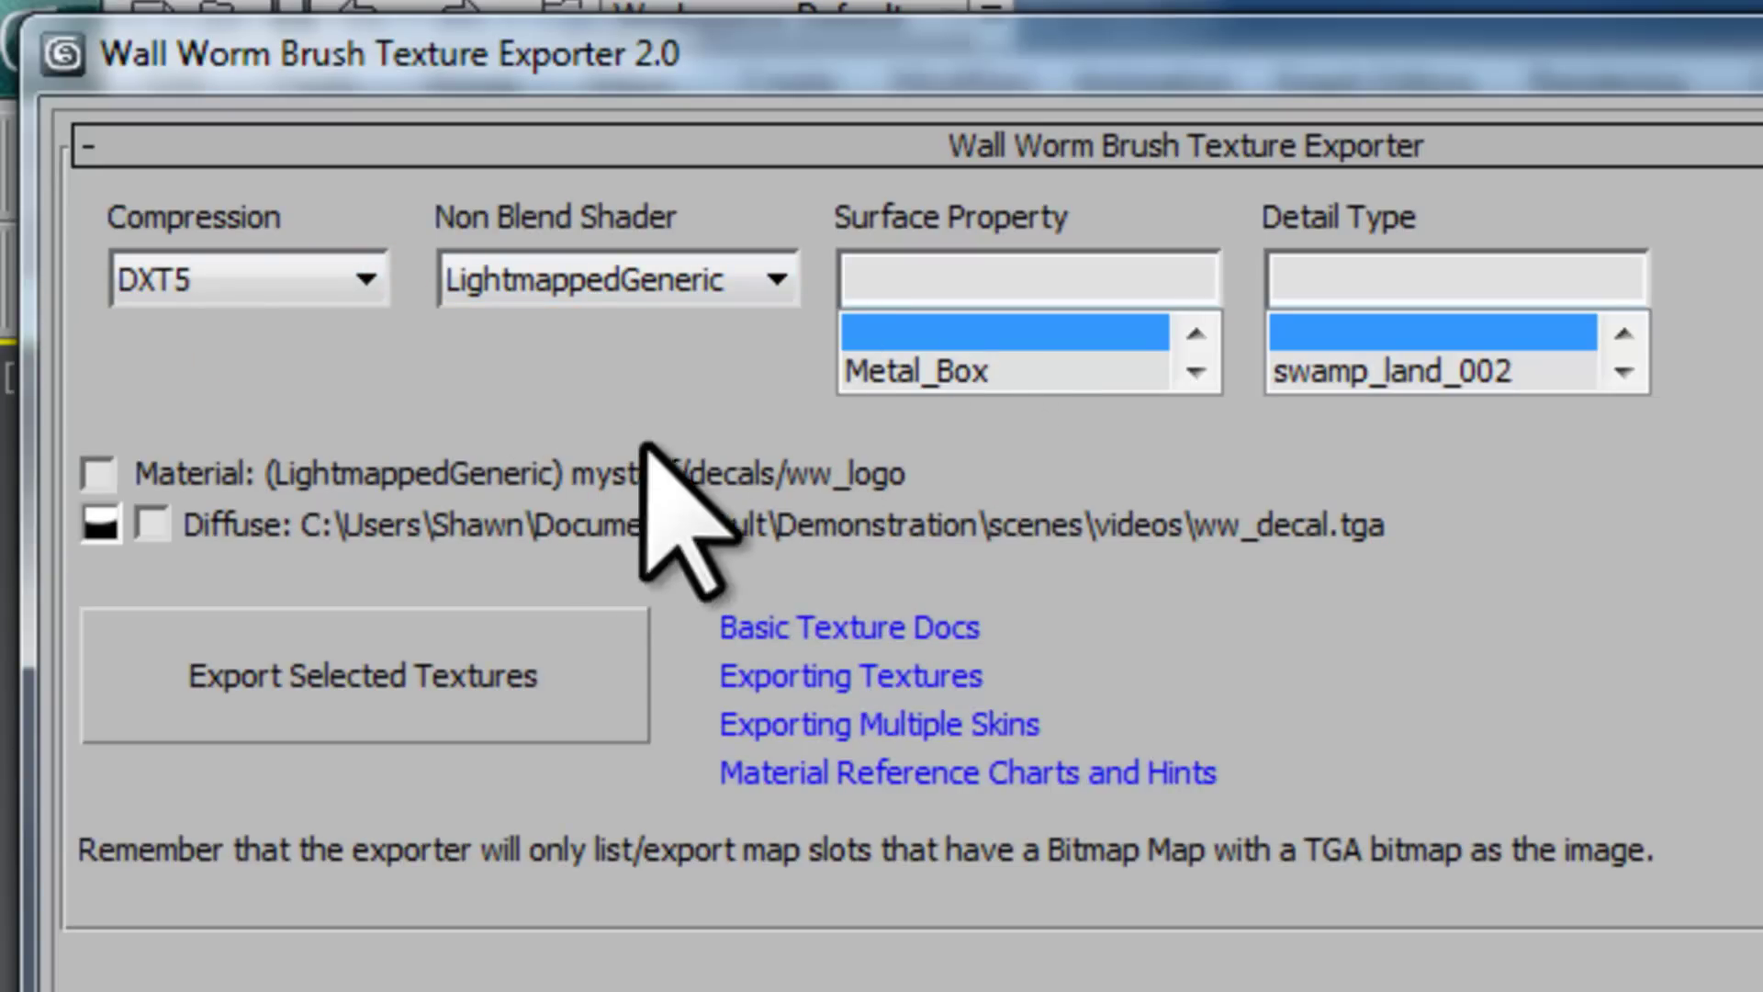
click(152, 524)
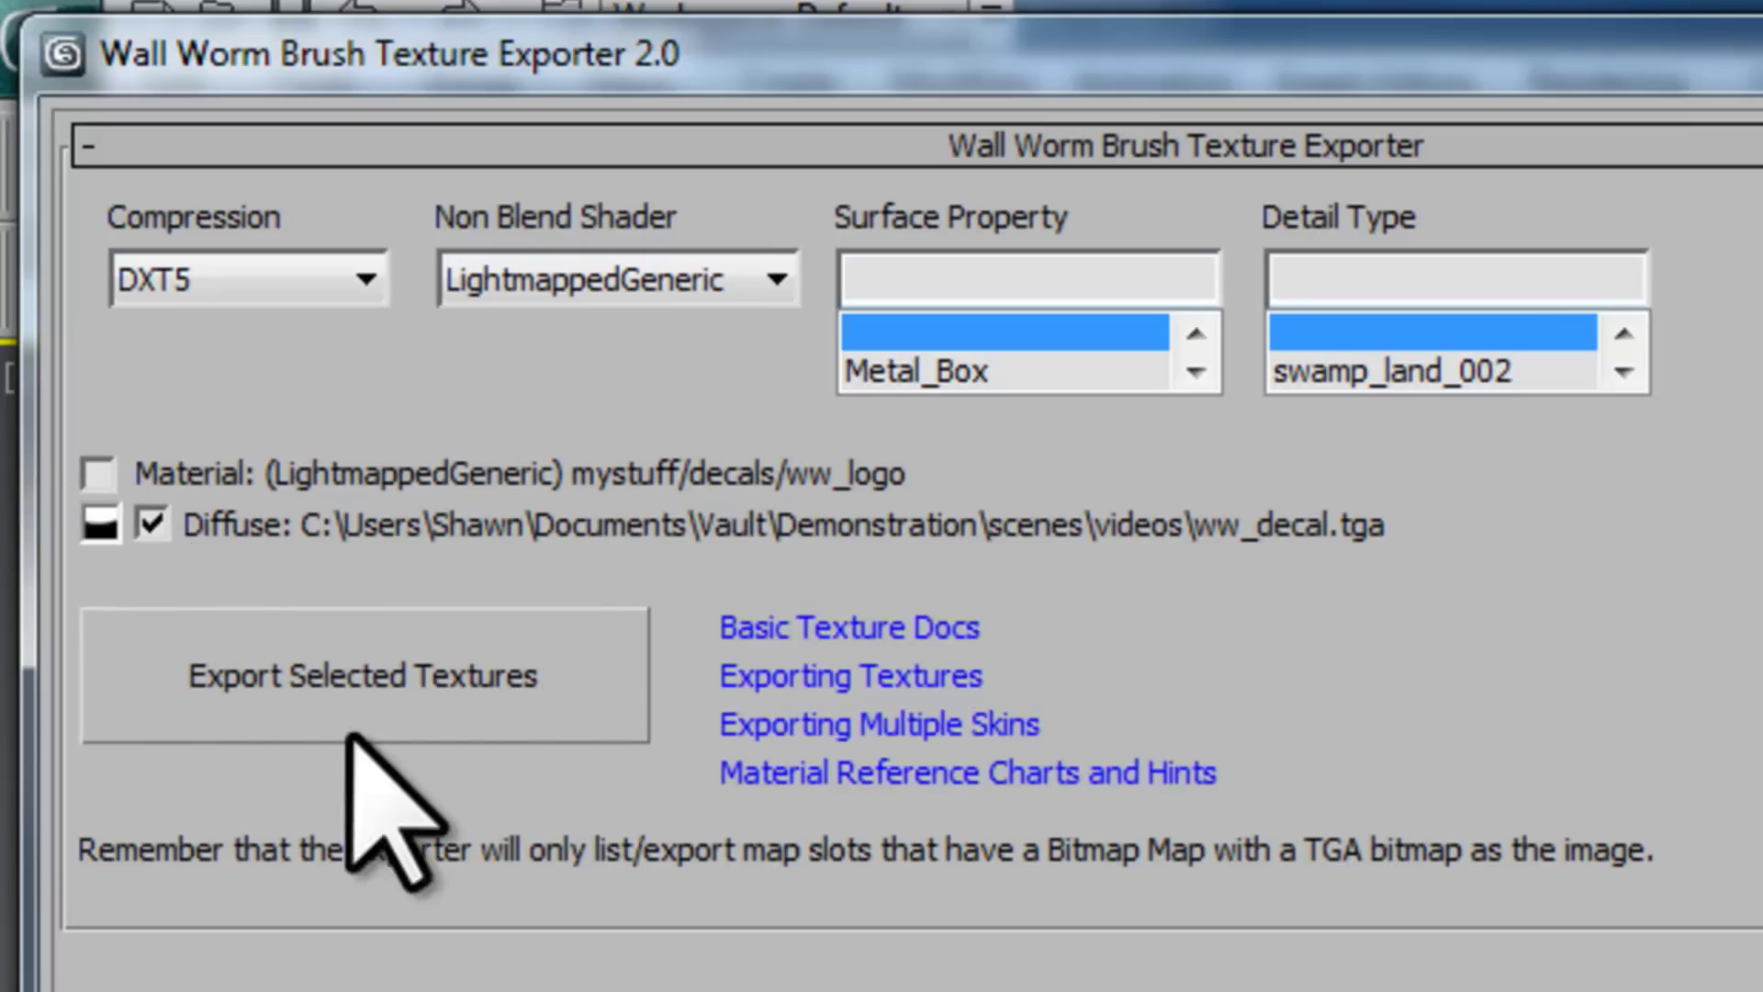
click(464, 690)
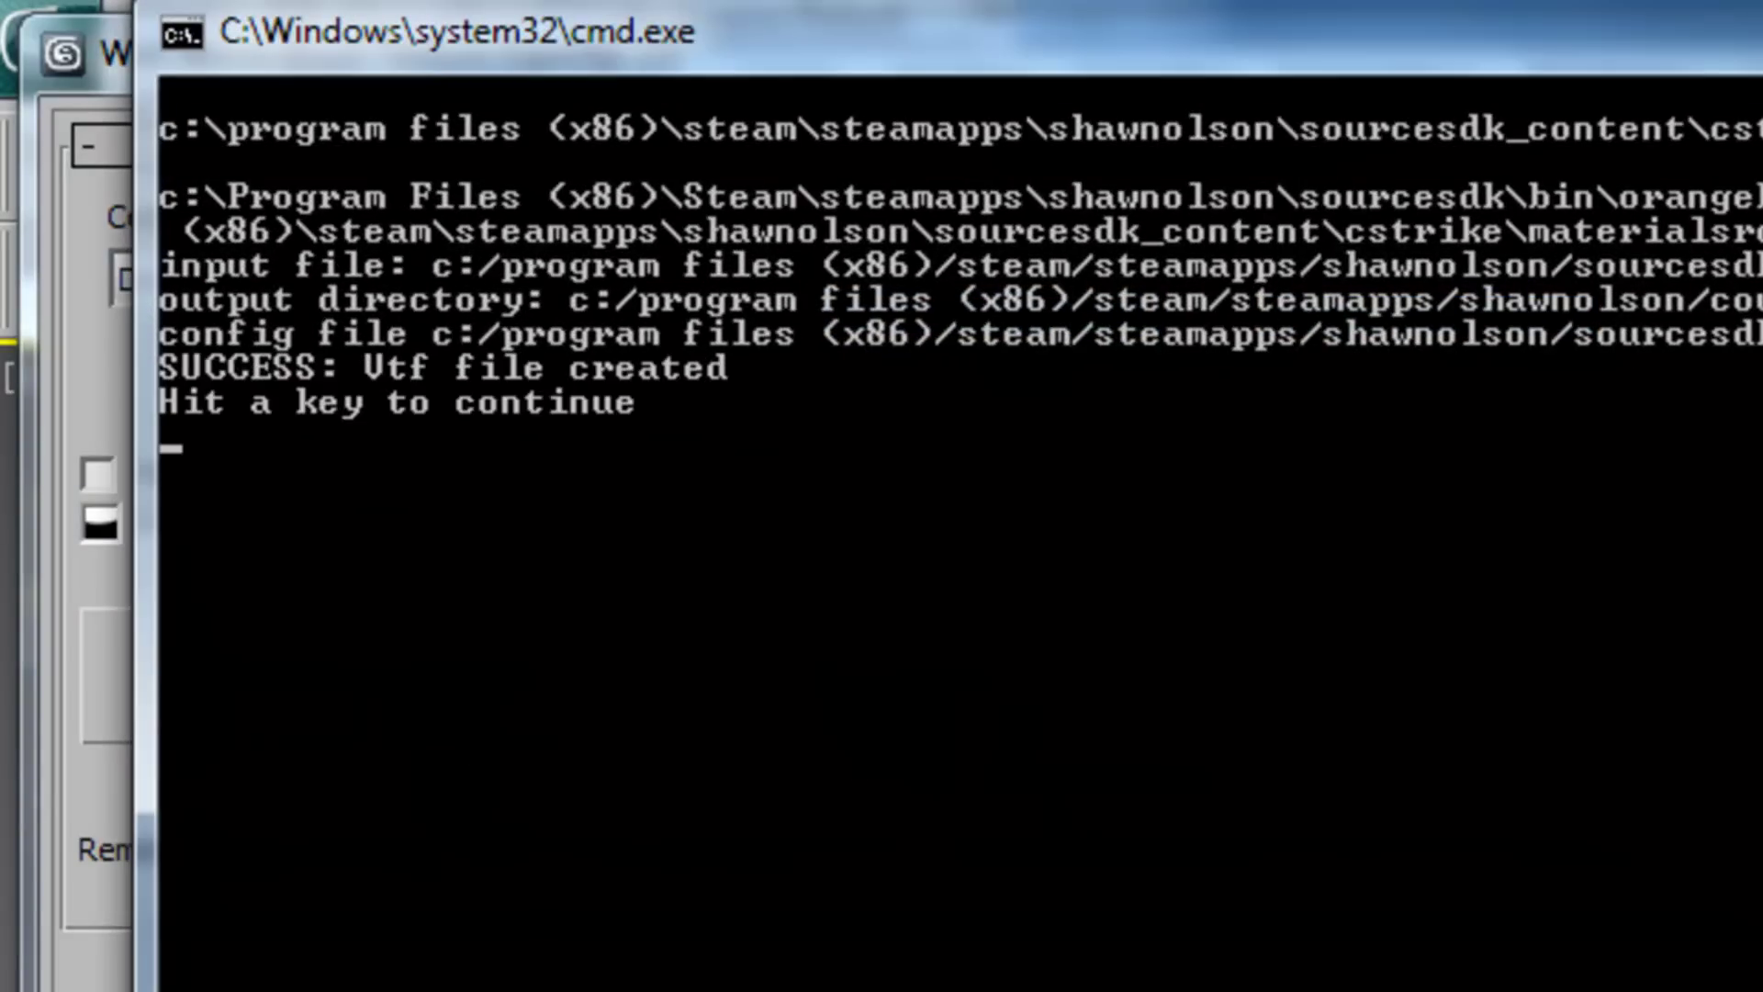
click(1684, 499)
key(Return)
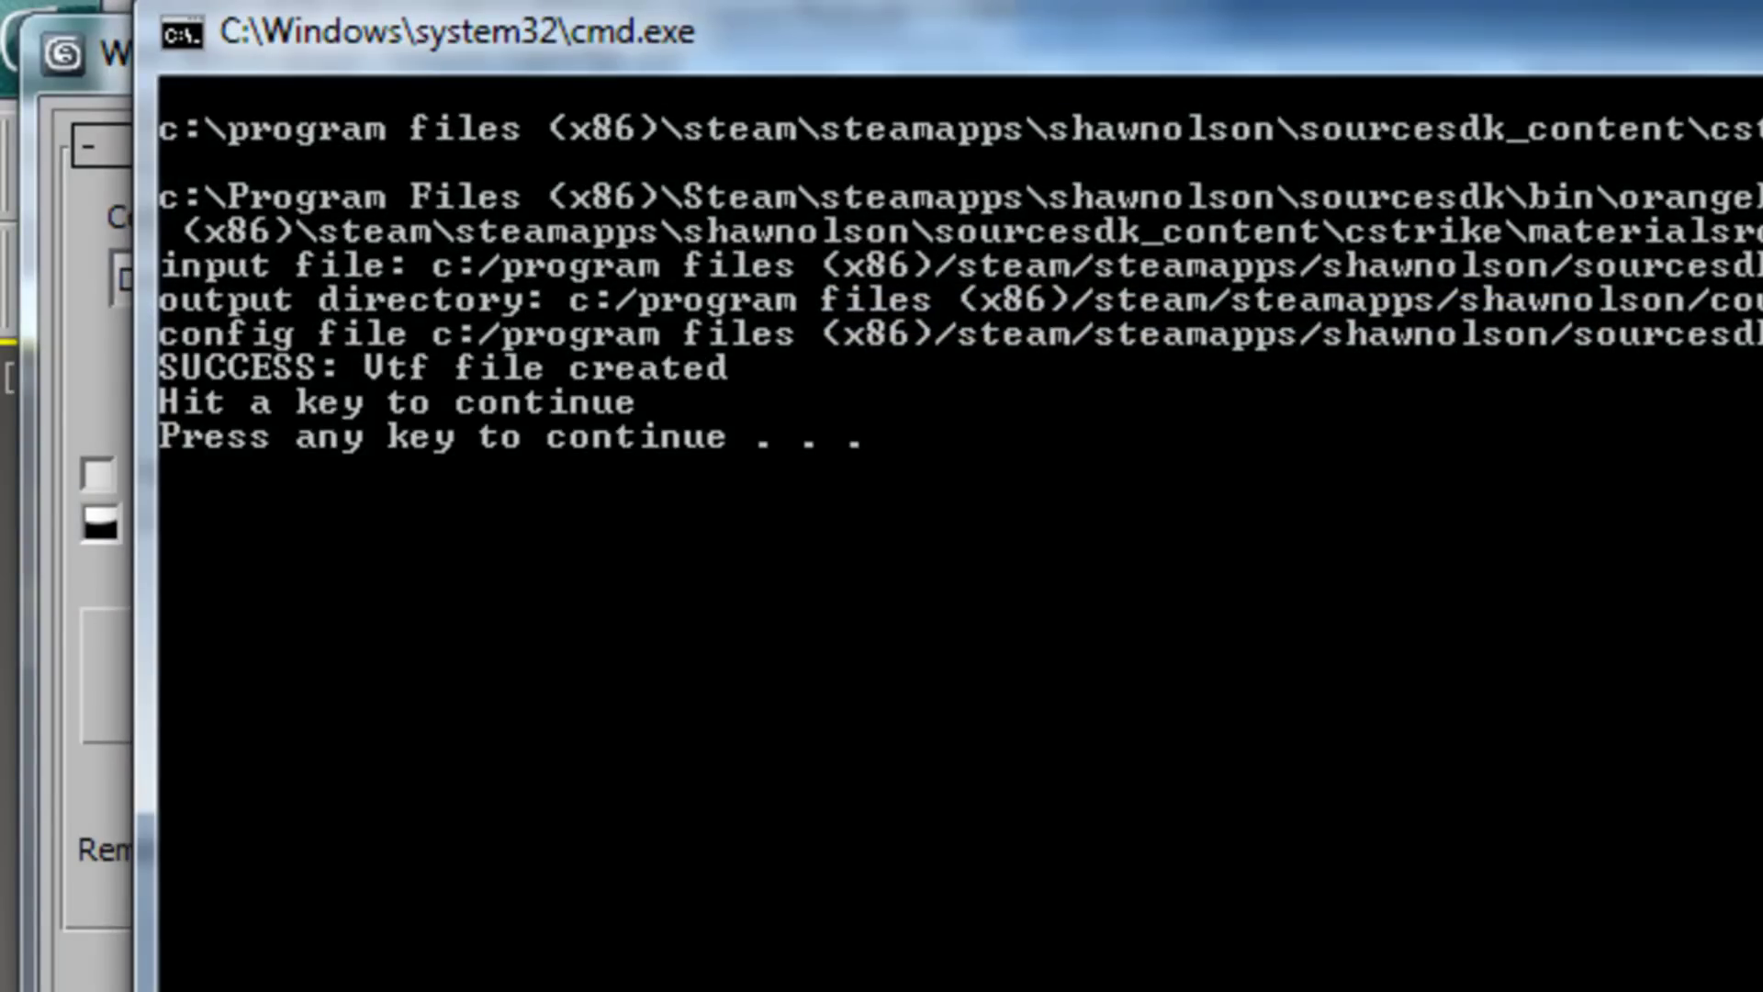
key(Return)
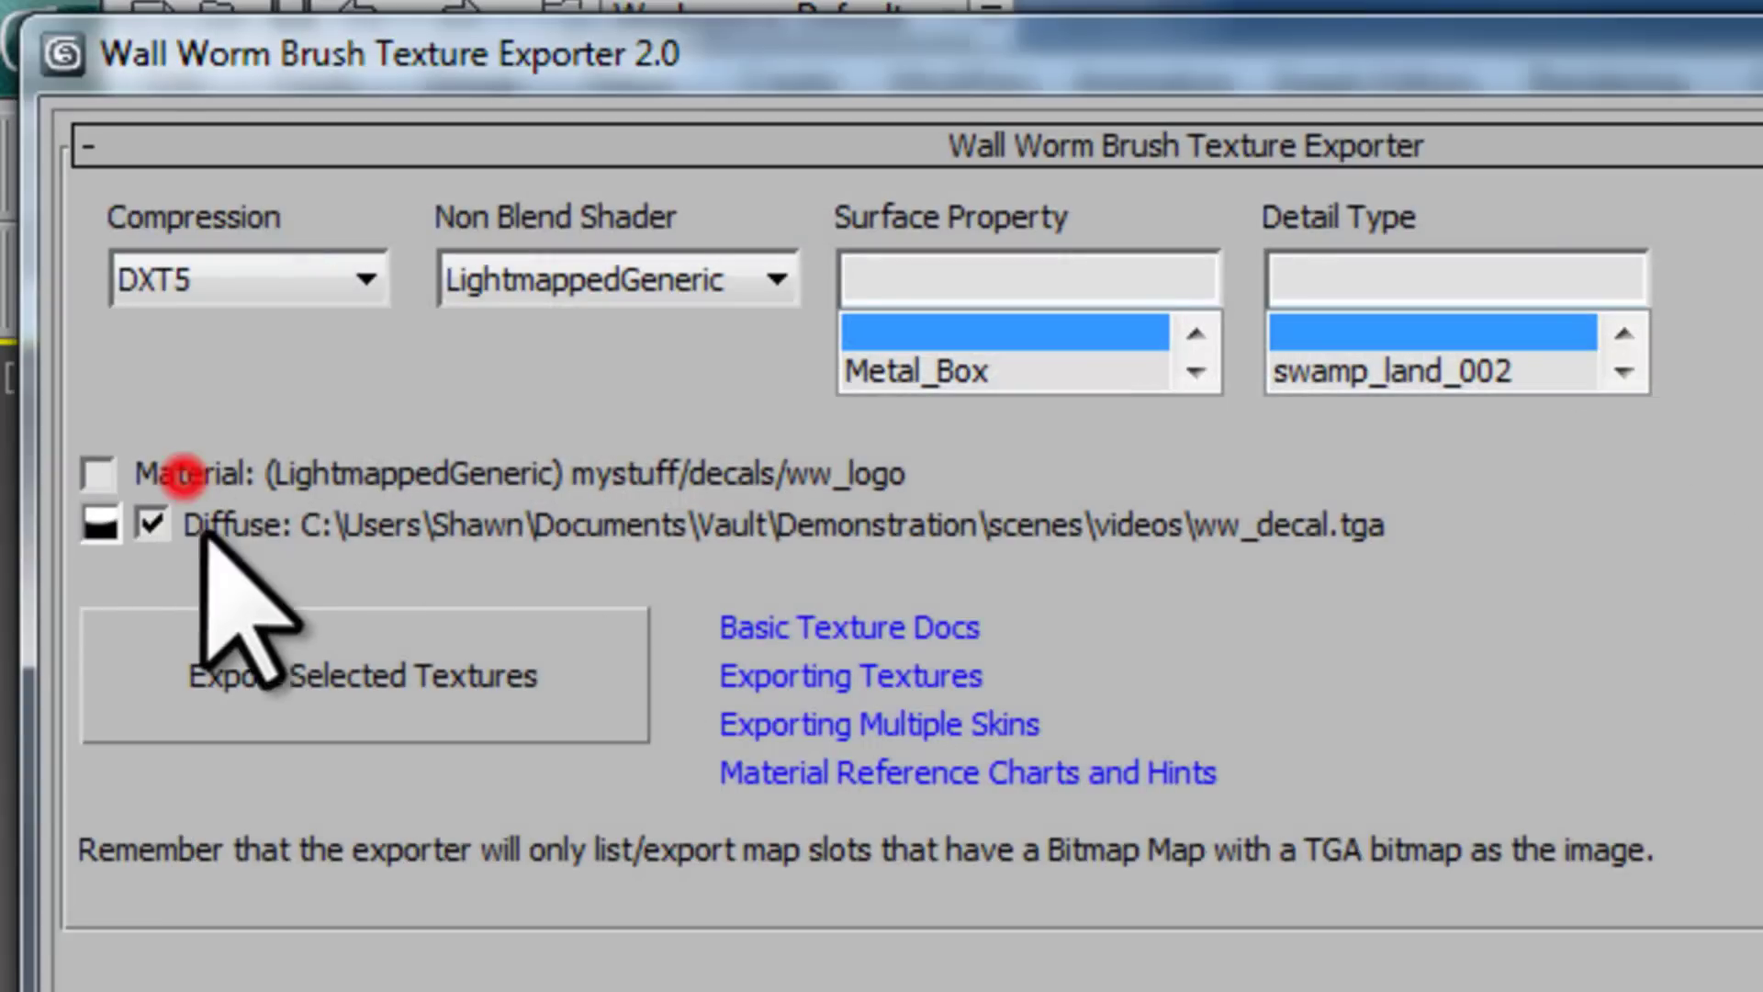
Step: Export the ww_logo decal material alone, with its diffuse texture excluded
click(99, 473)
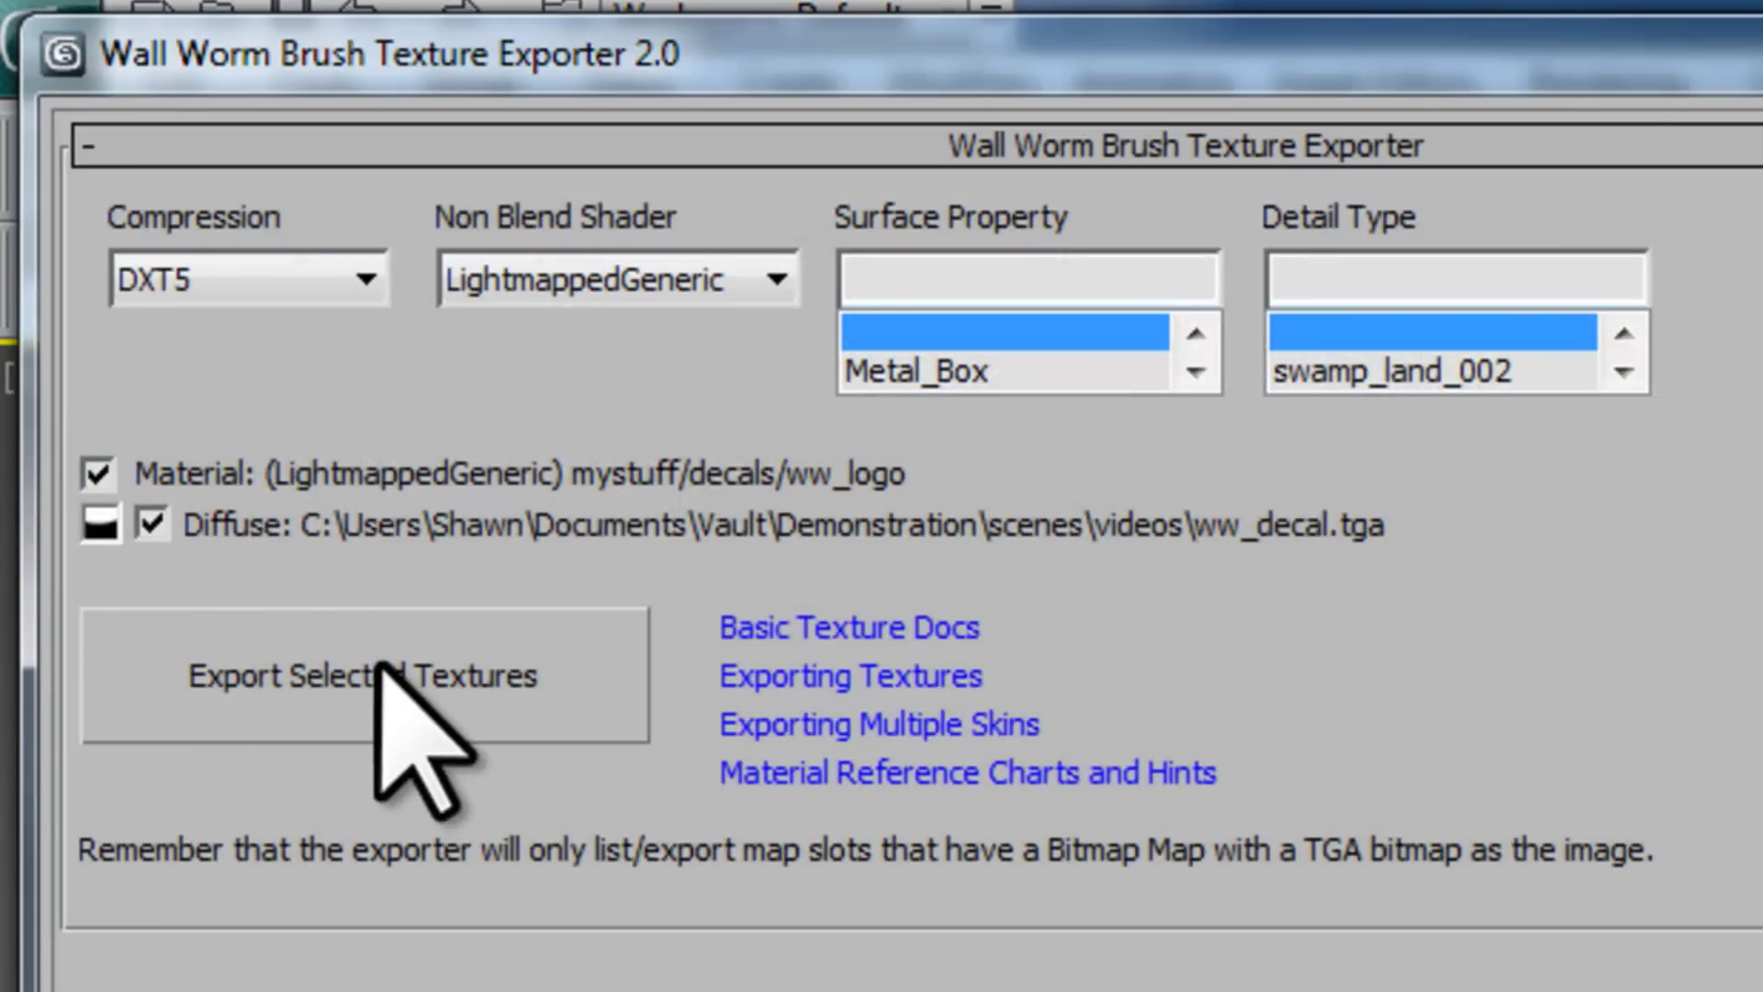
click(151, 525)
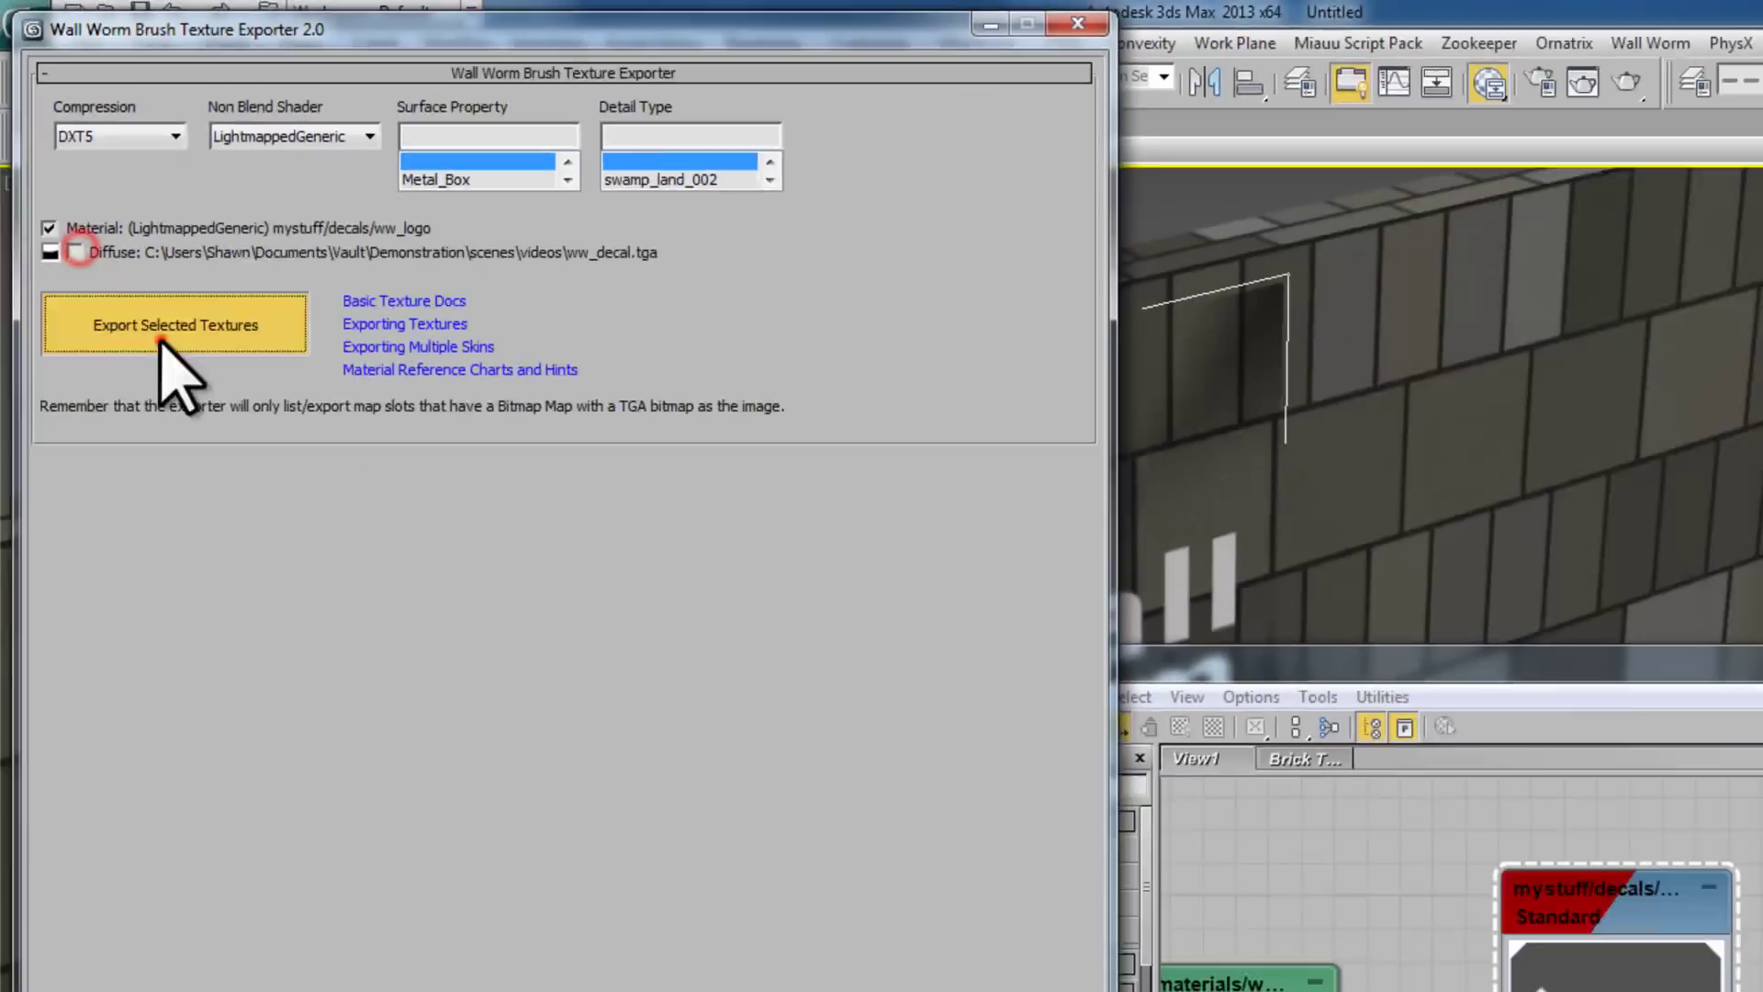
click(160, 338)
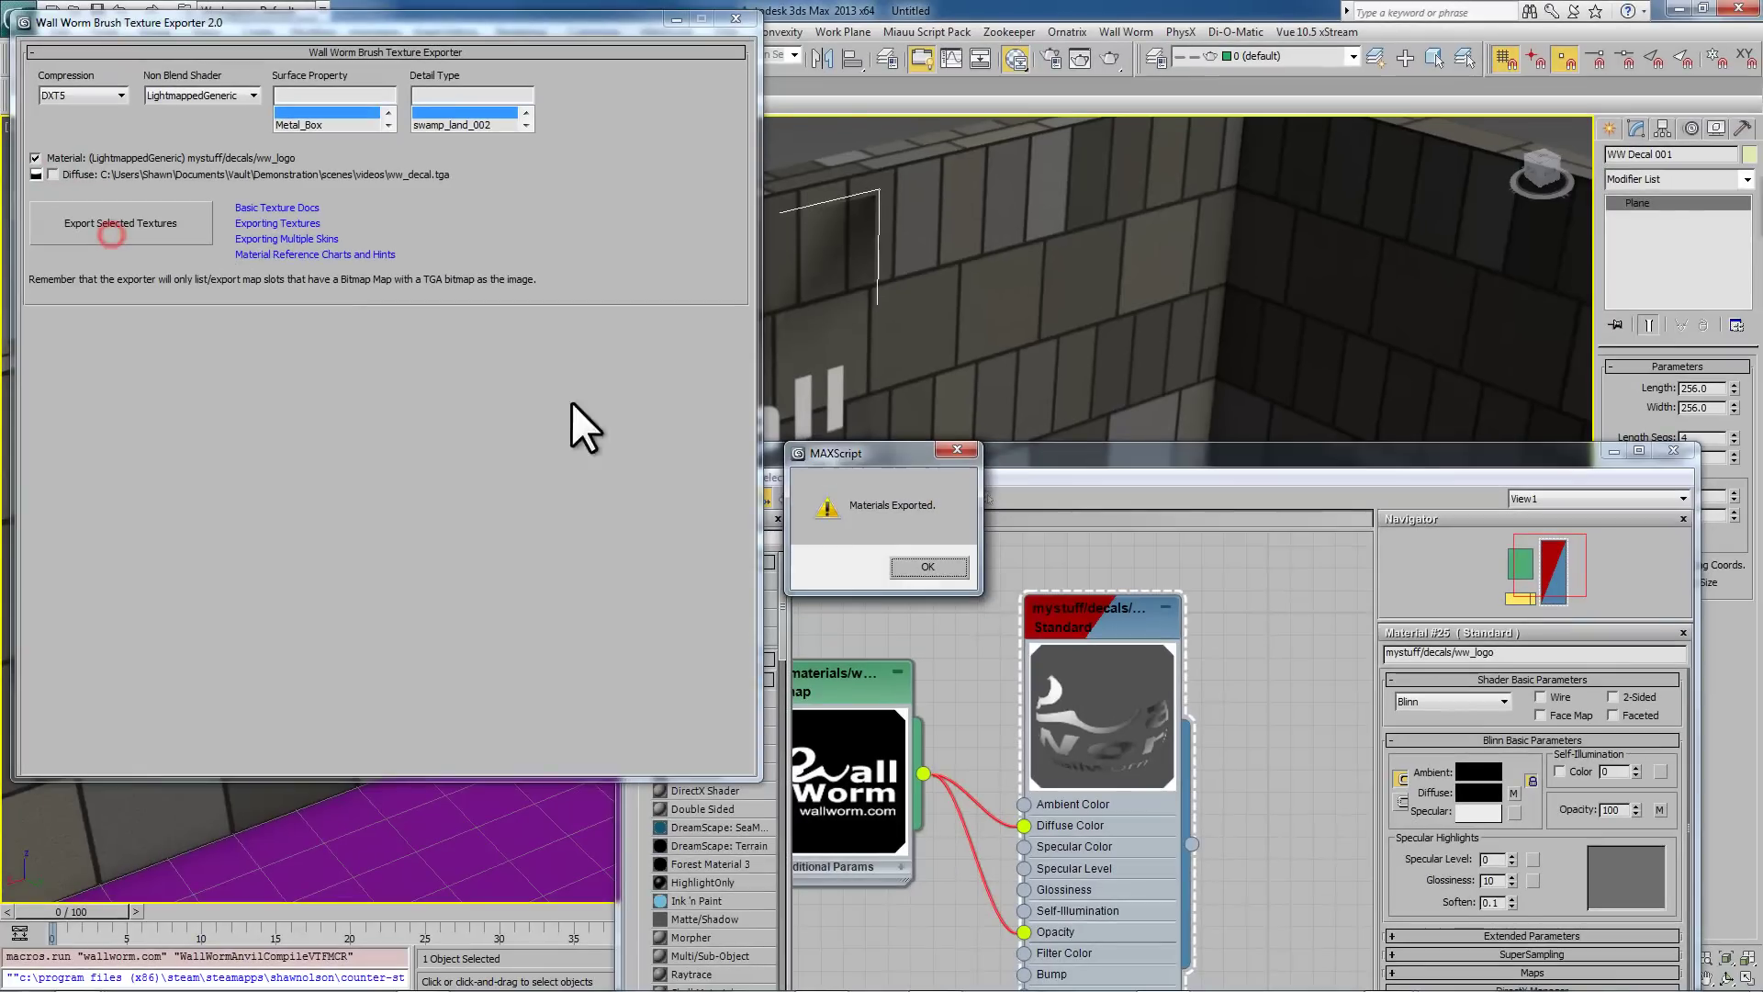
click(925, 567)
Step: Highlight the exported ww_logo.vmt folder path in the MAXScript Listener
click(130, 976)
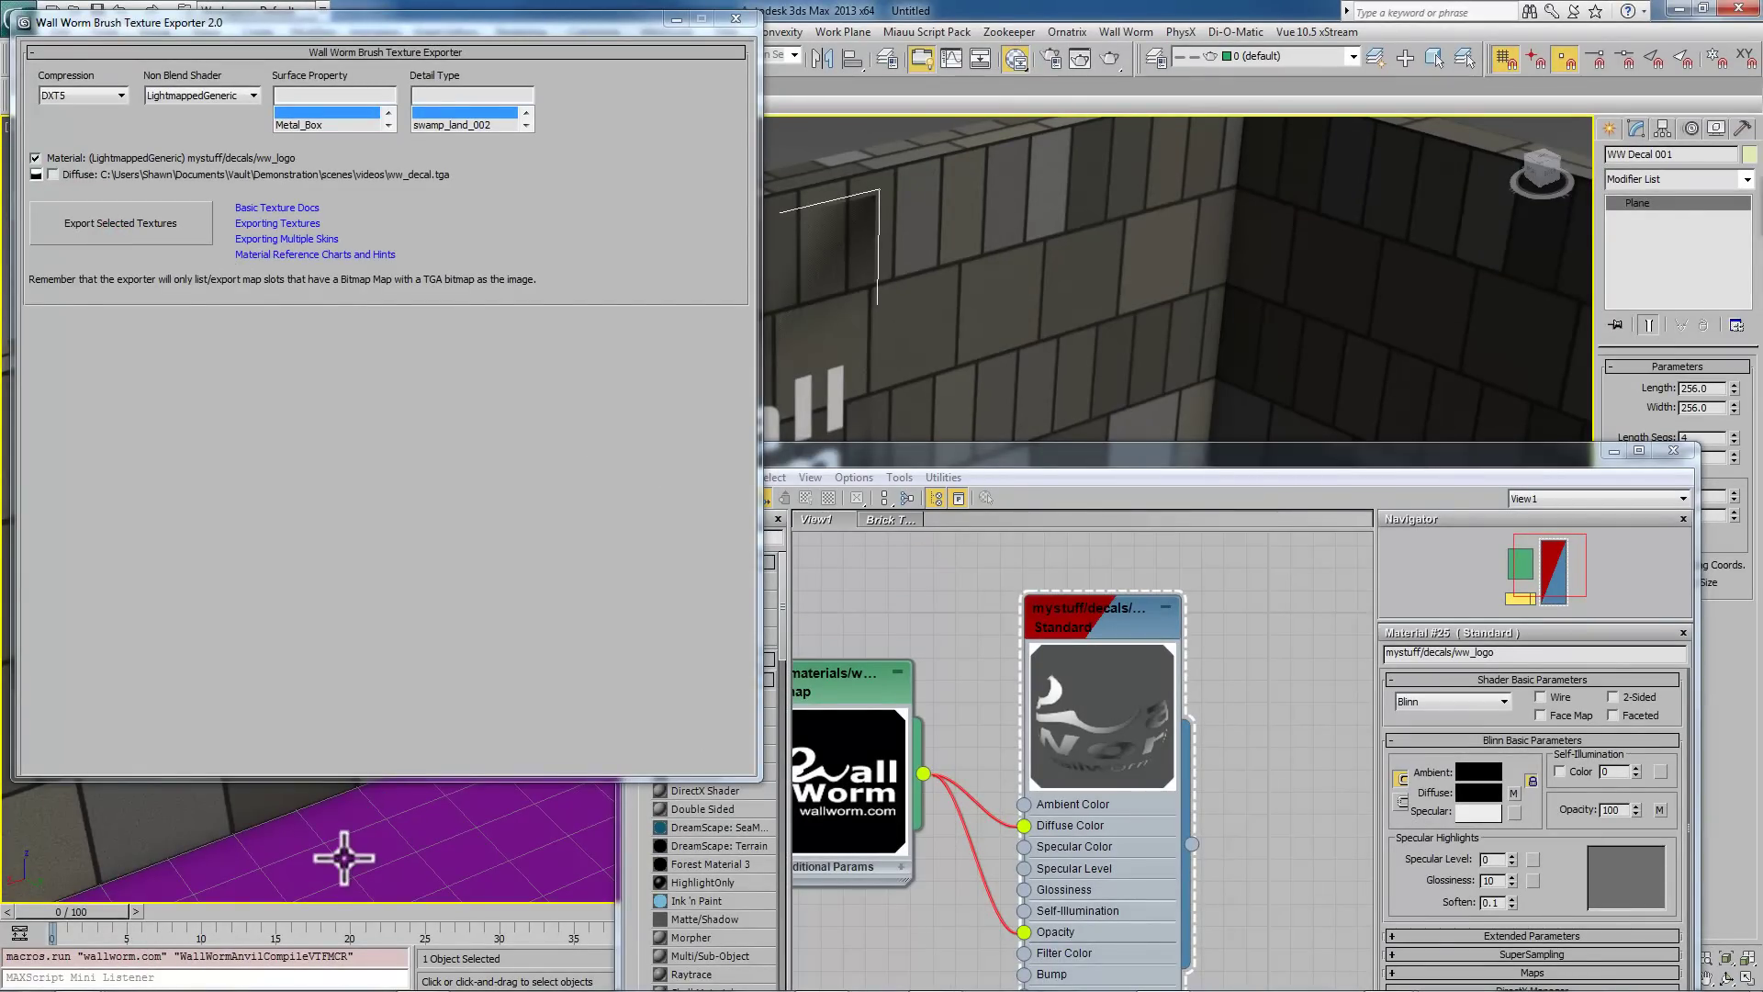
key(F11)
drag(941, 466, 315, 468)
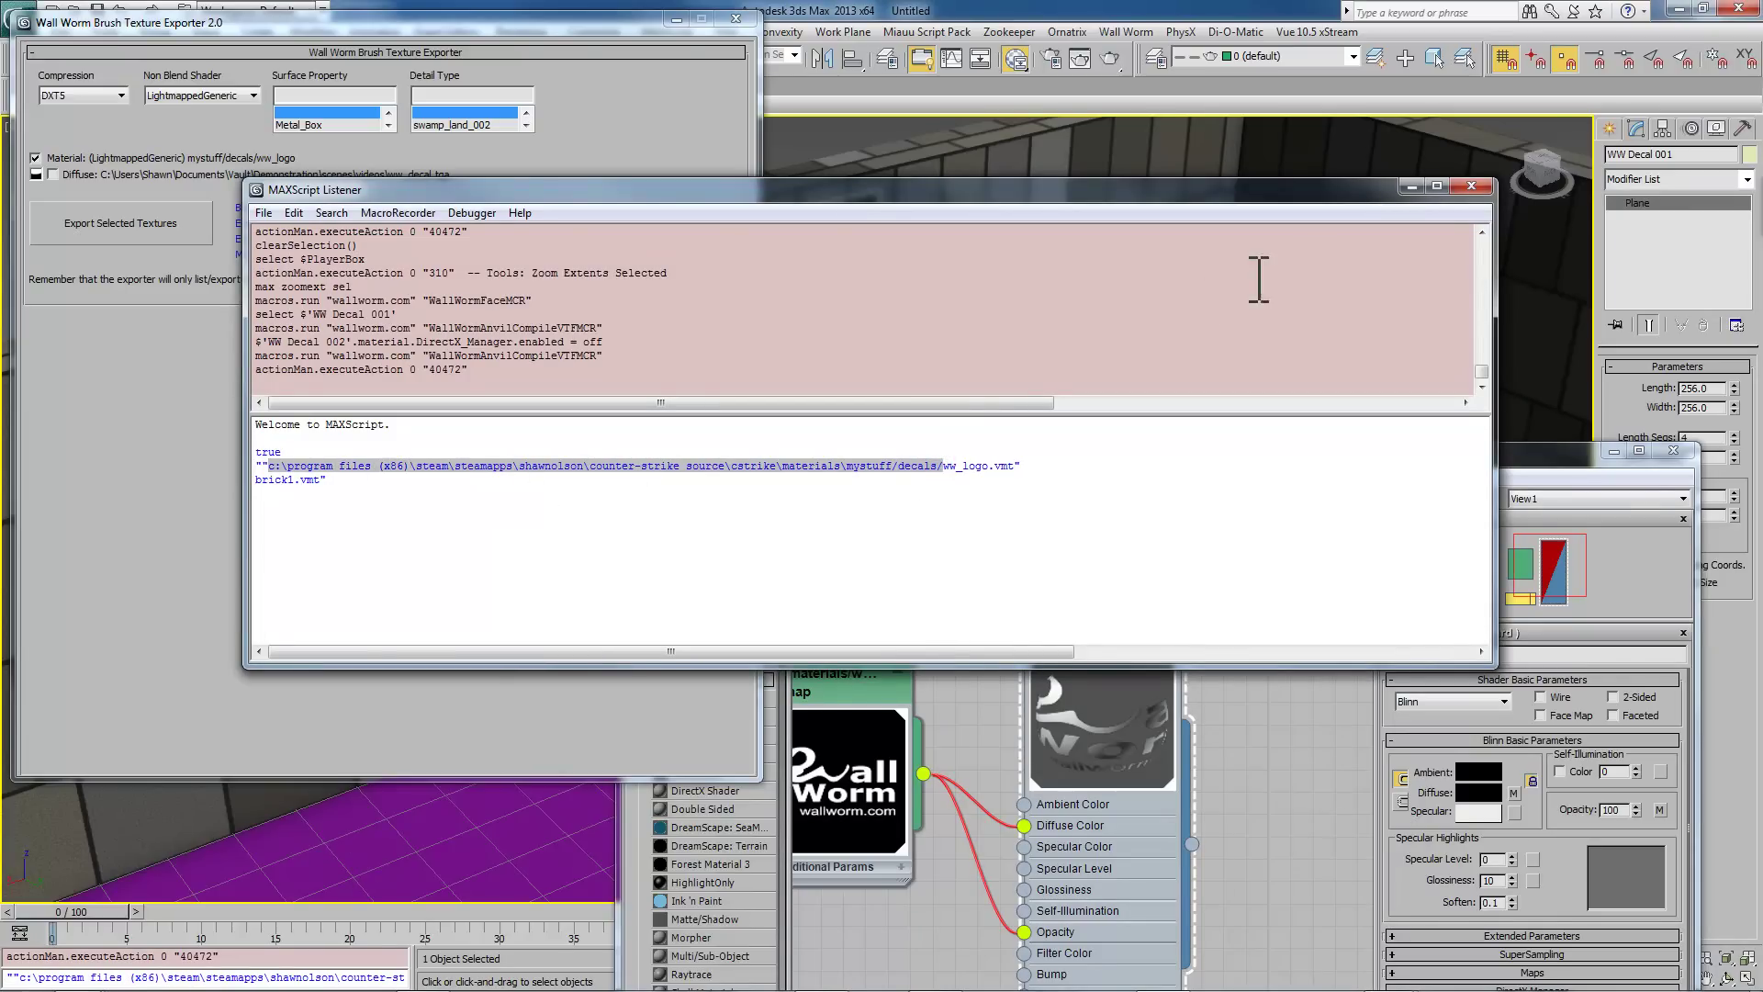
click(1469, 188)
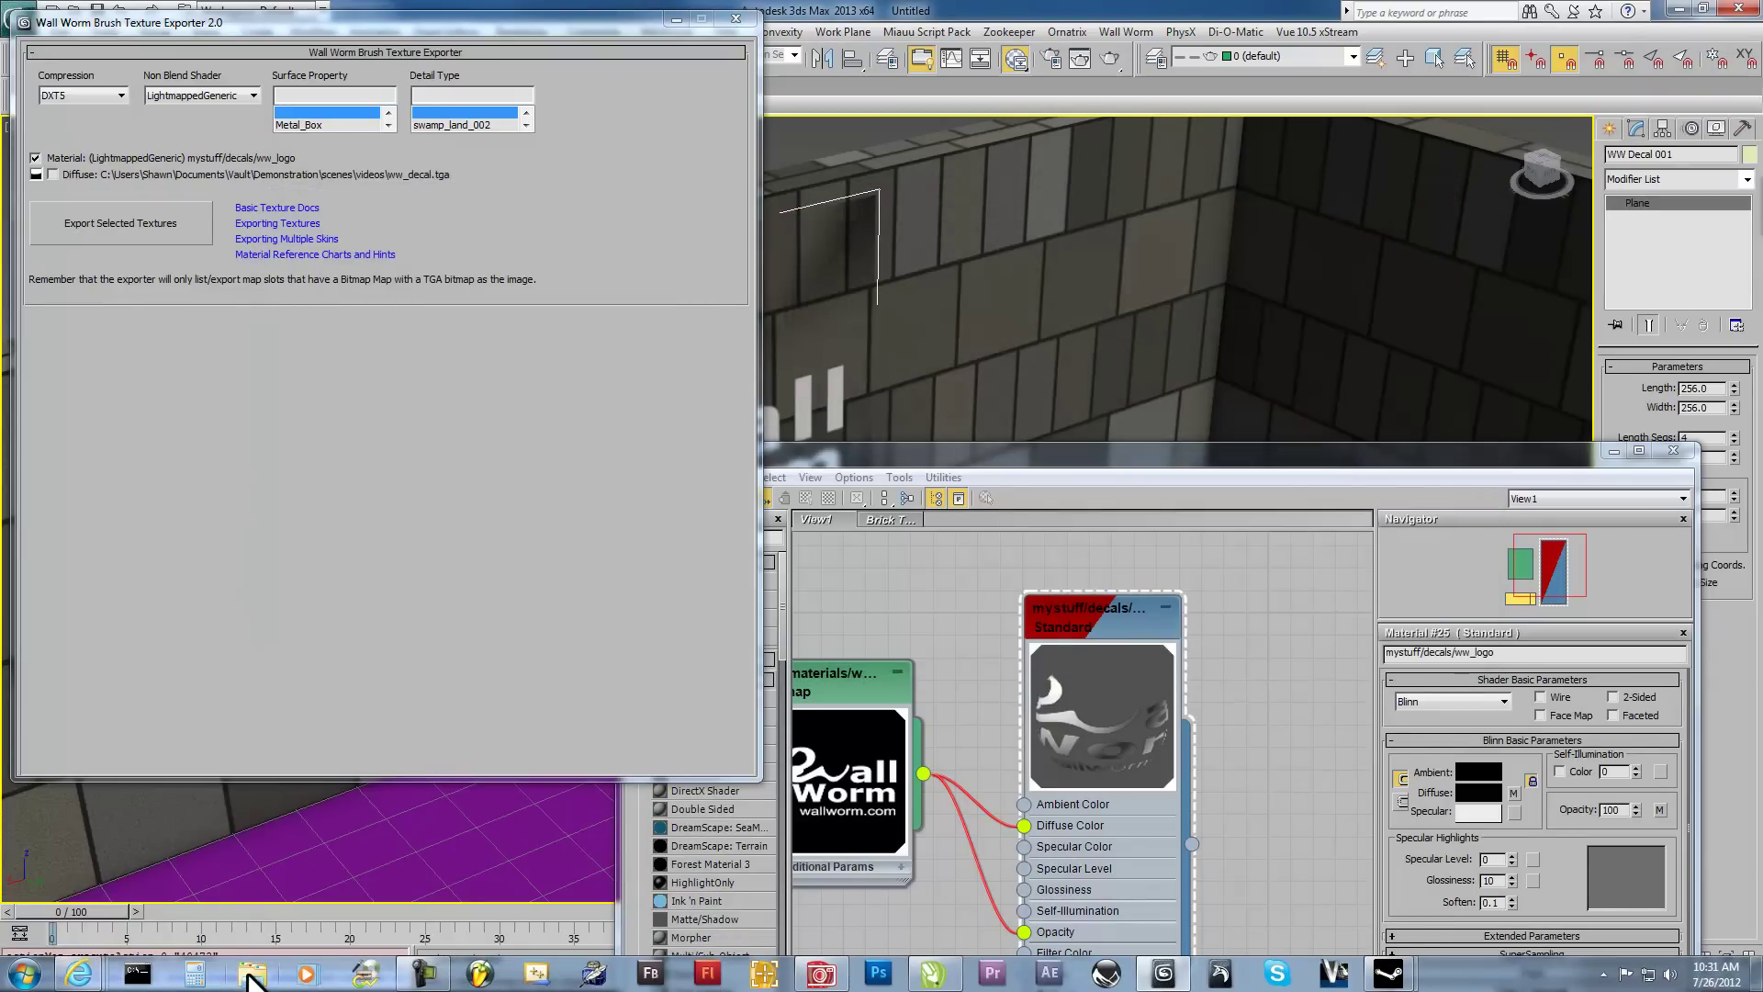
Step: Open the mystuff\decals folder and read ww_logo.vmt, noting its $decal "1" setting
click(266, 963)
click(681, 43)
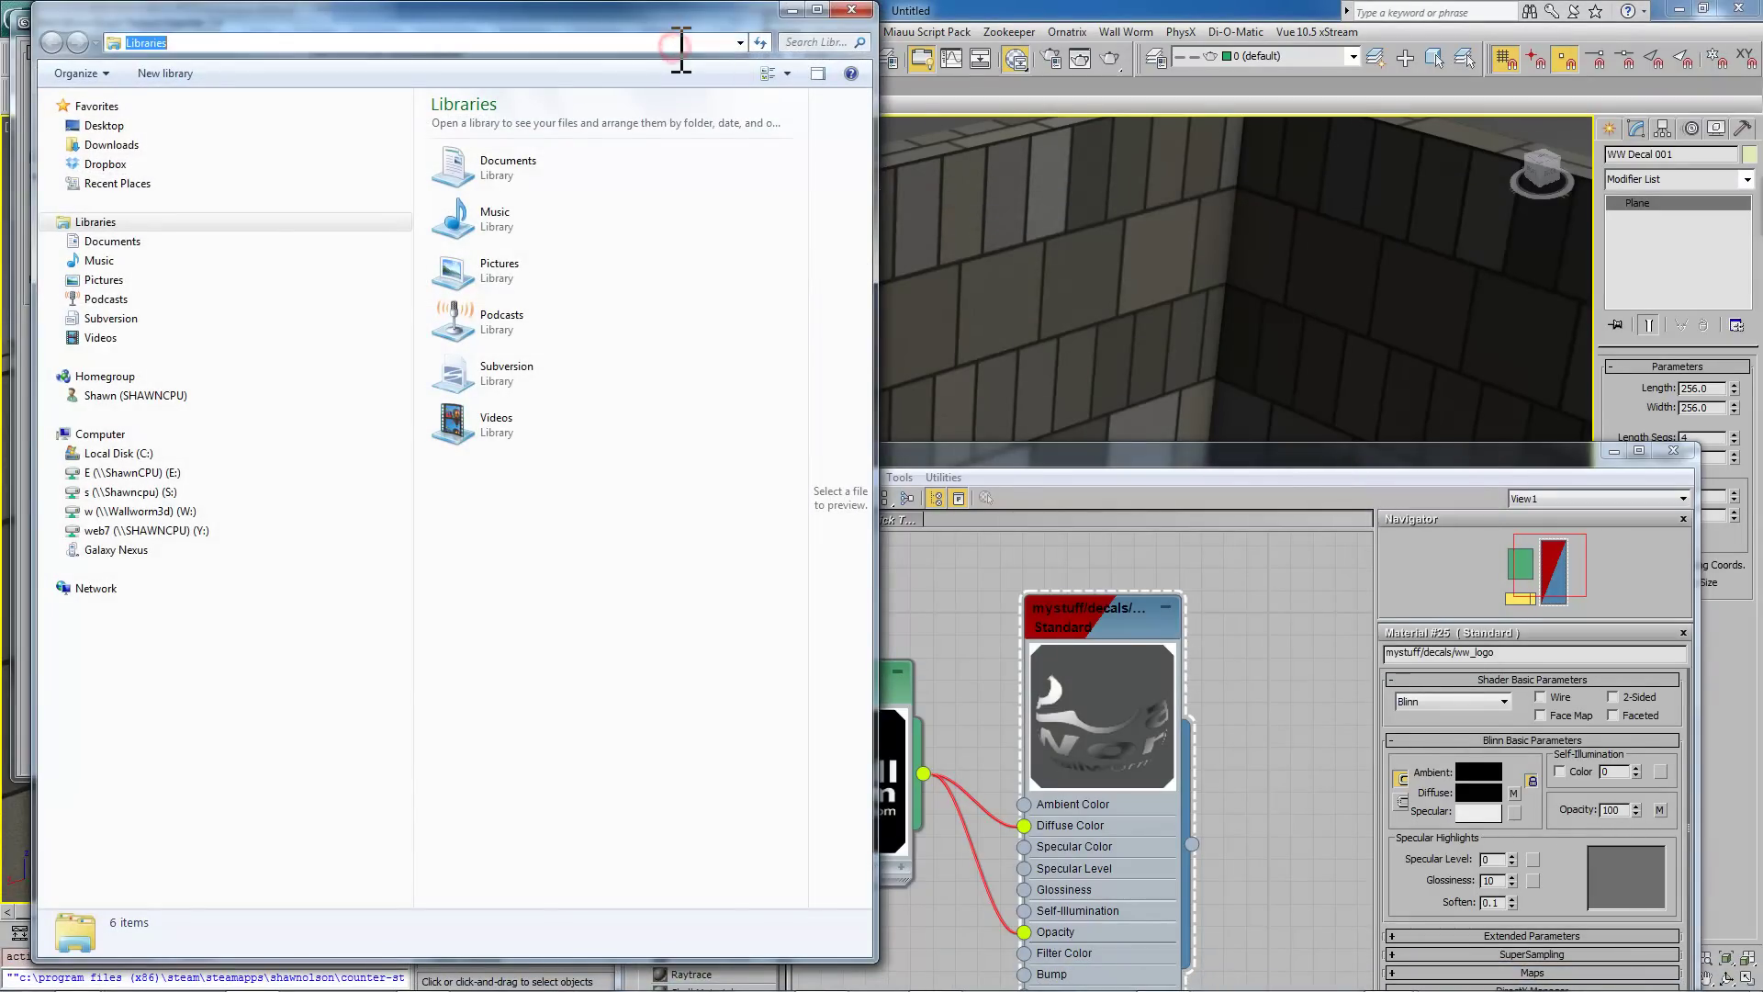
text(c:\program files (x86)\steam\steamapps\shawnolson\counter-strike source\cstrike\materials\mystuff\decals)
key(Return)
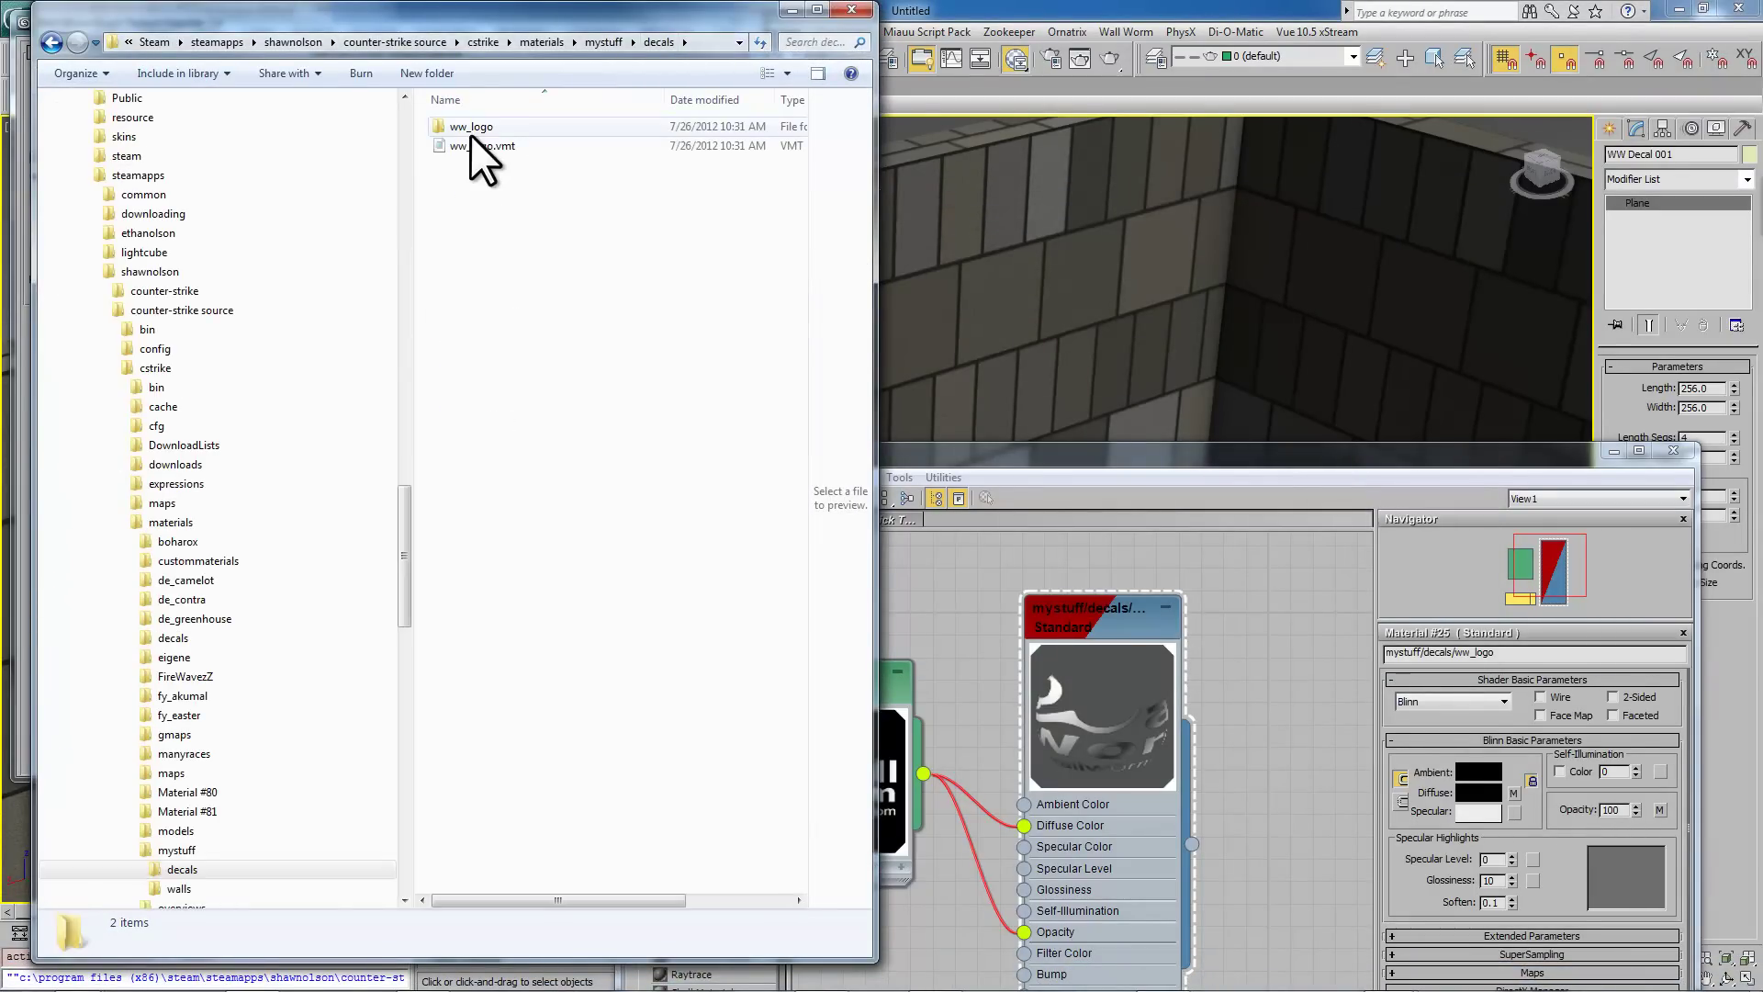
double_click(477, 146)
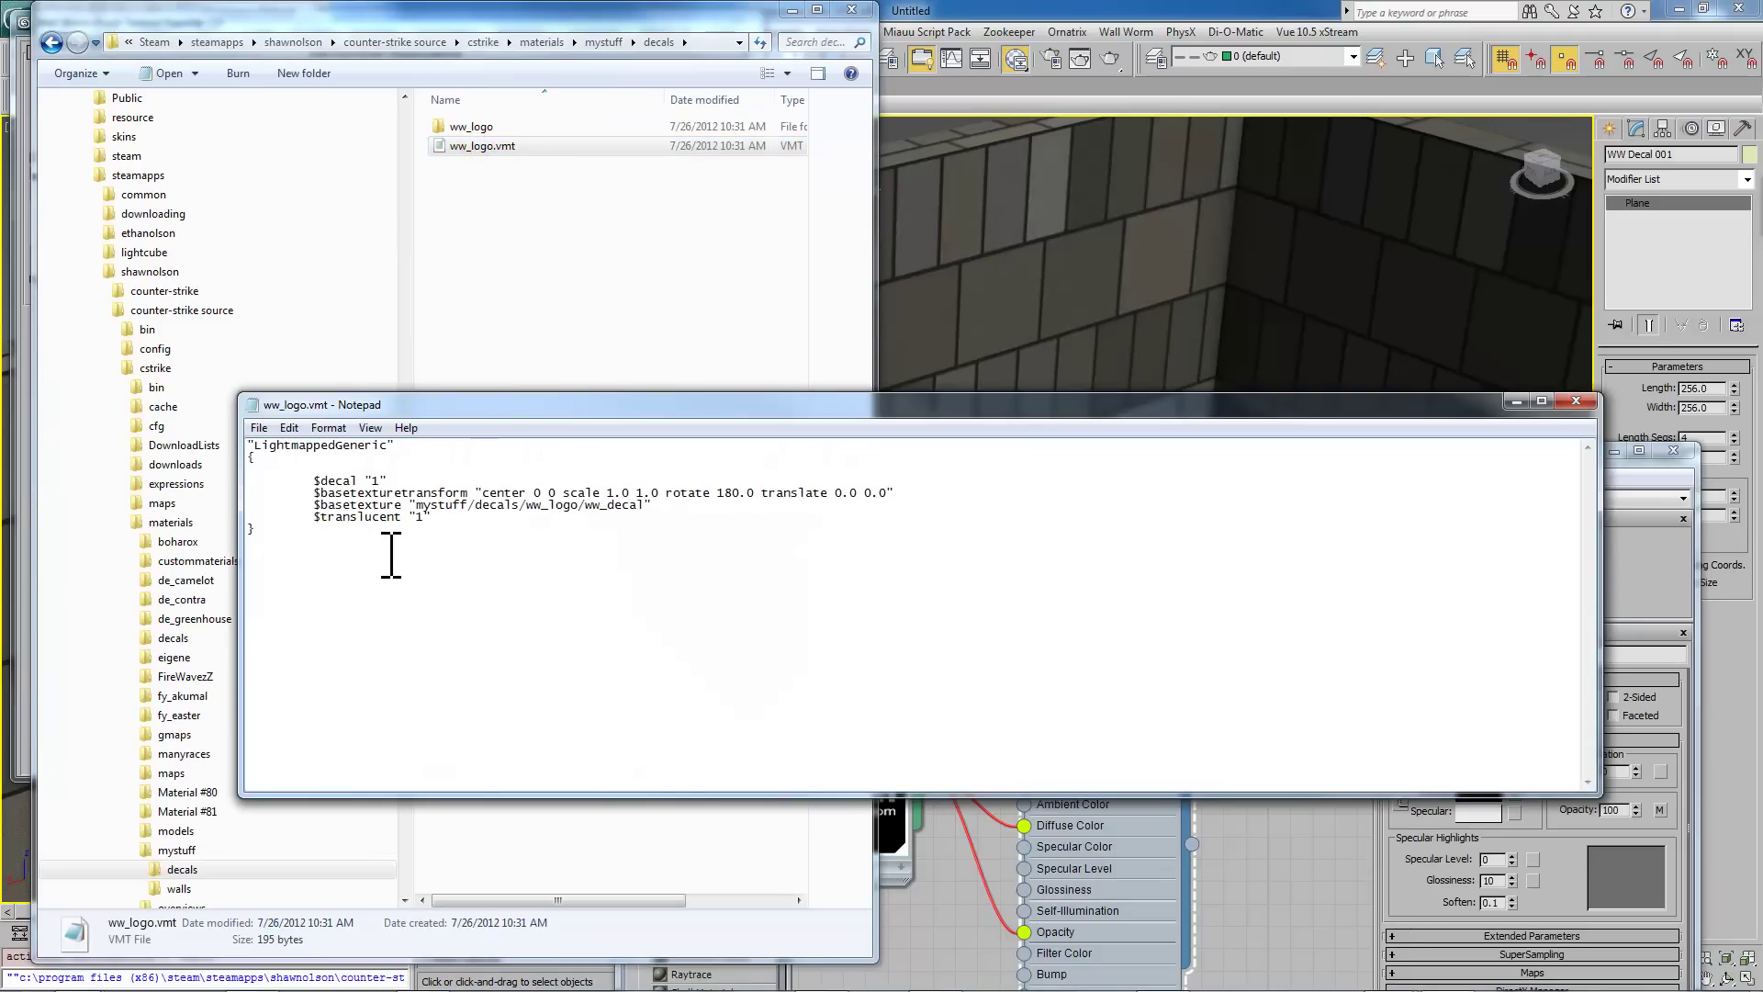
drag(396, 480, 321, 481)
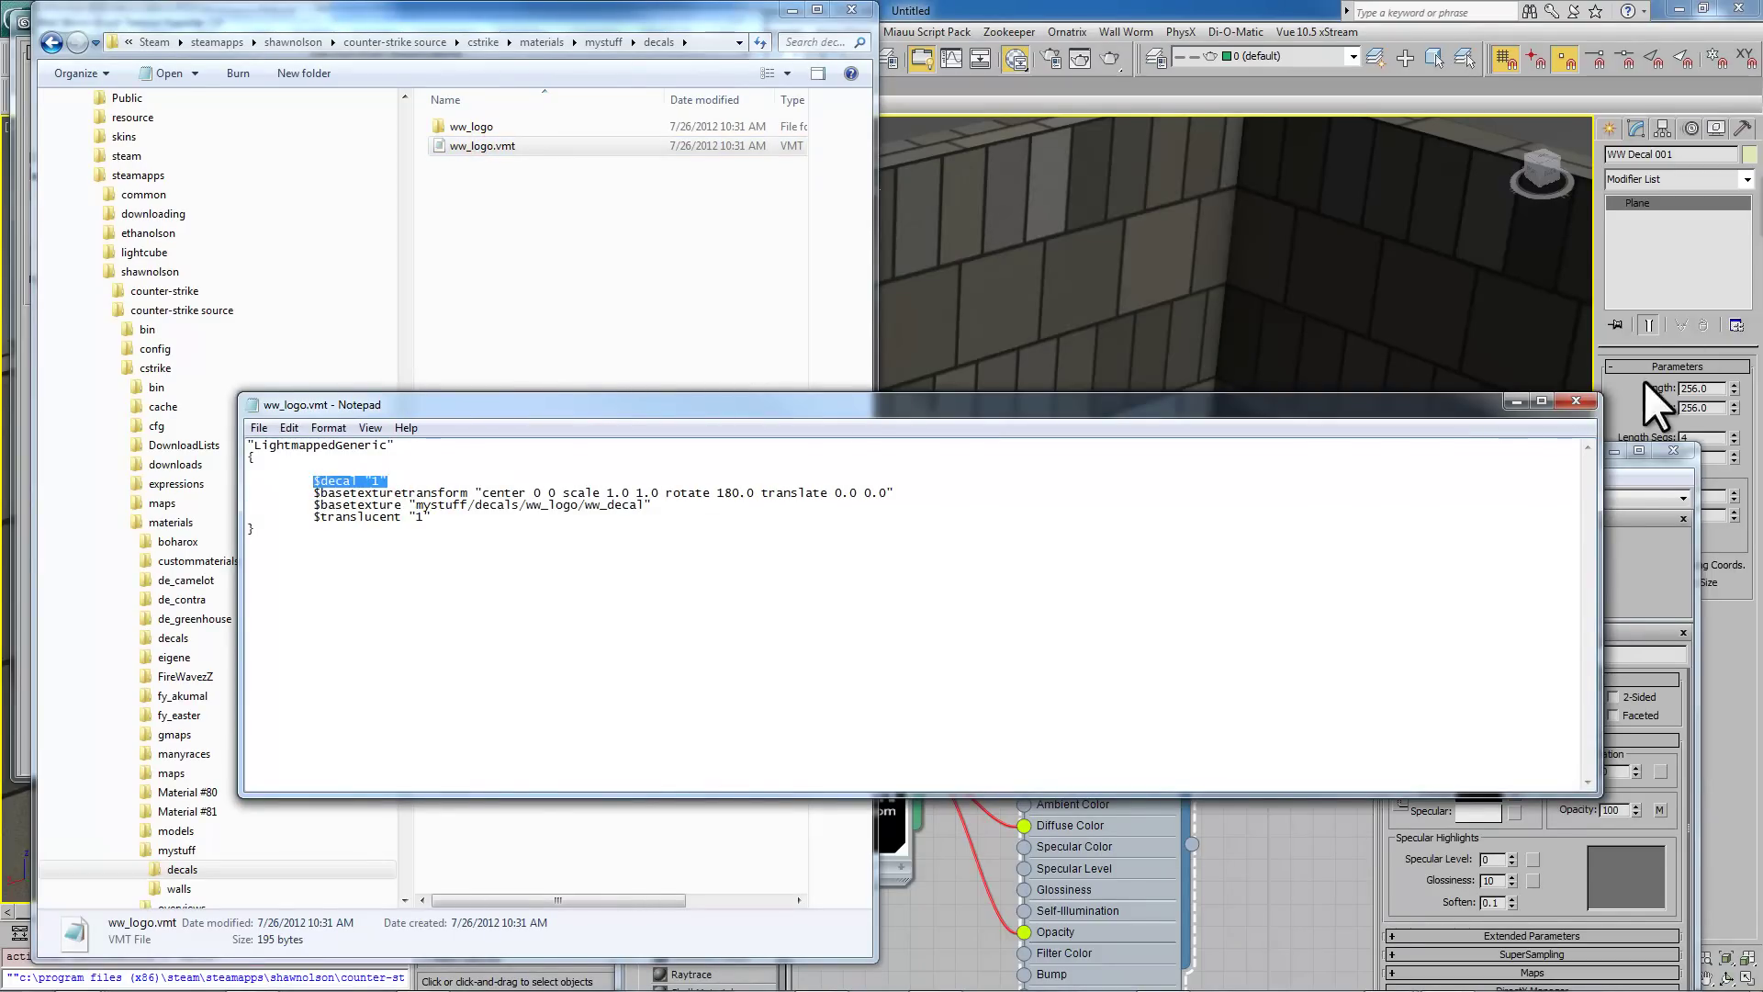
Step: Close Notepad and the material editor to return to the room scene
click(1589, 404)
click(1672, 451)
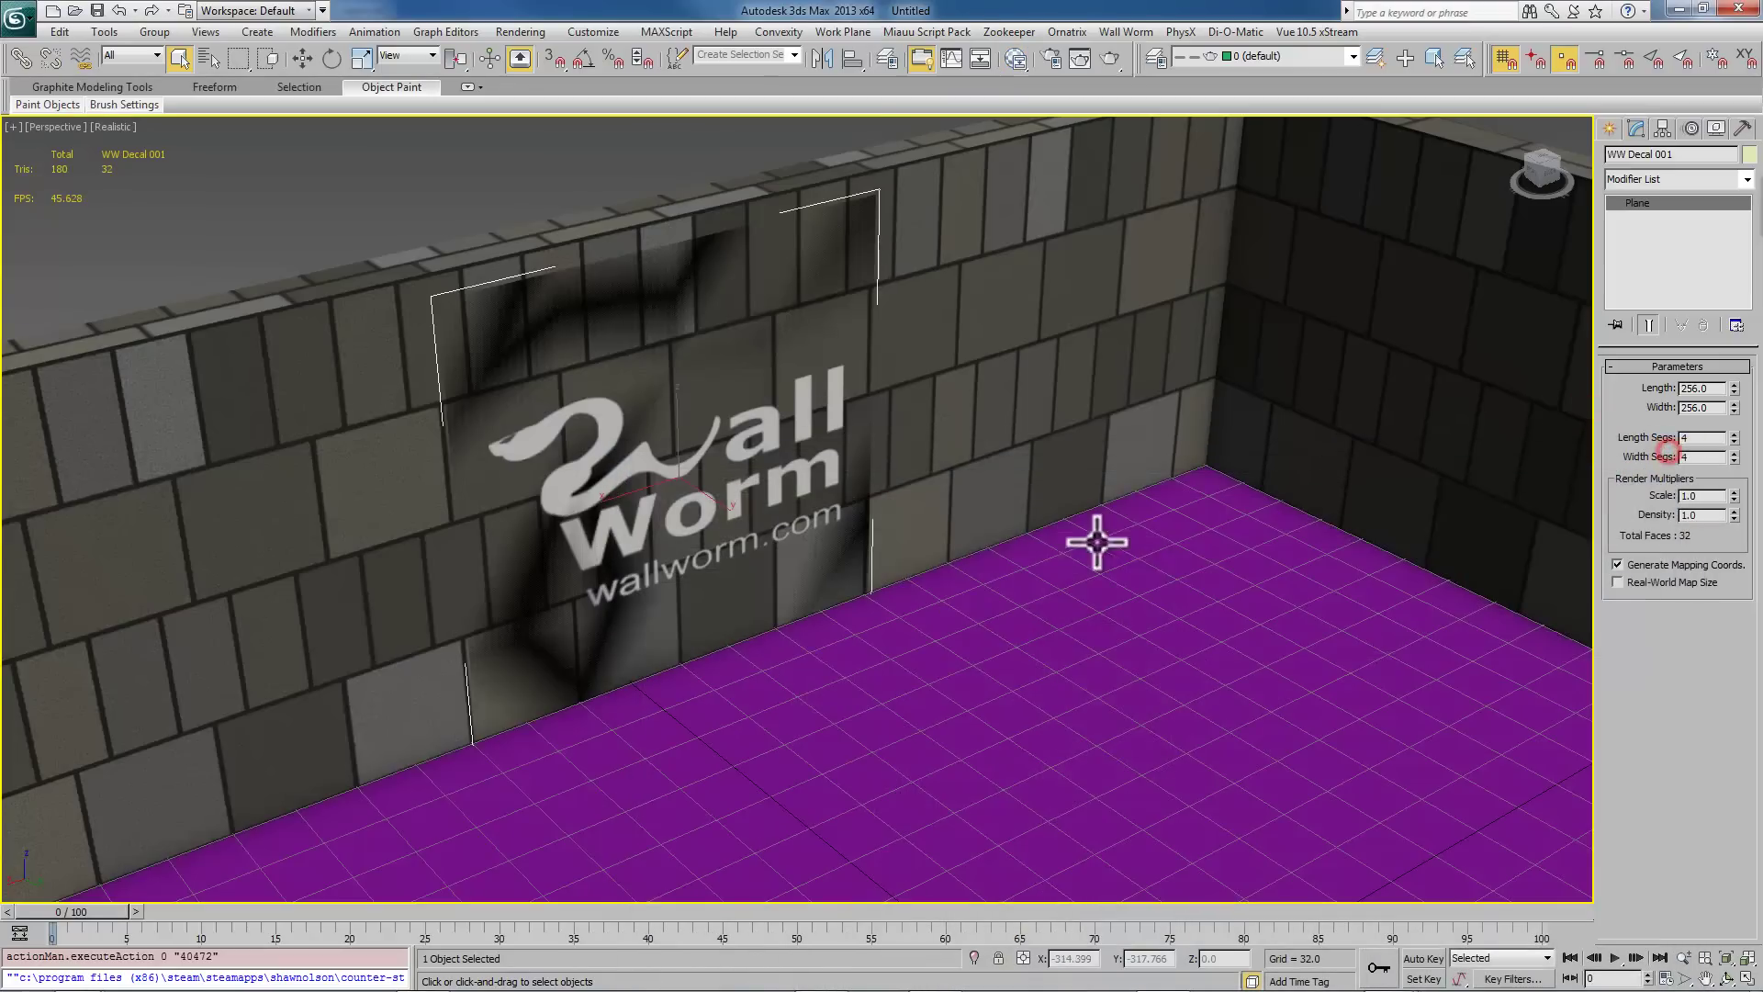
scroll(1160, 537, down, 5)
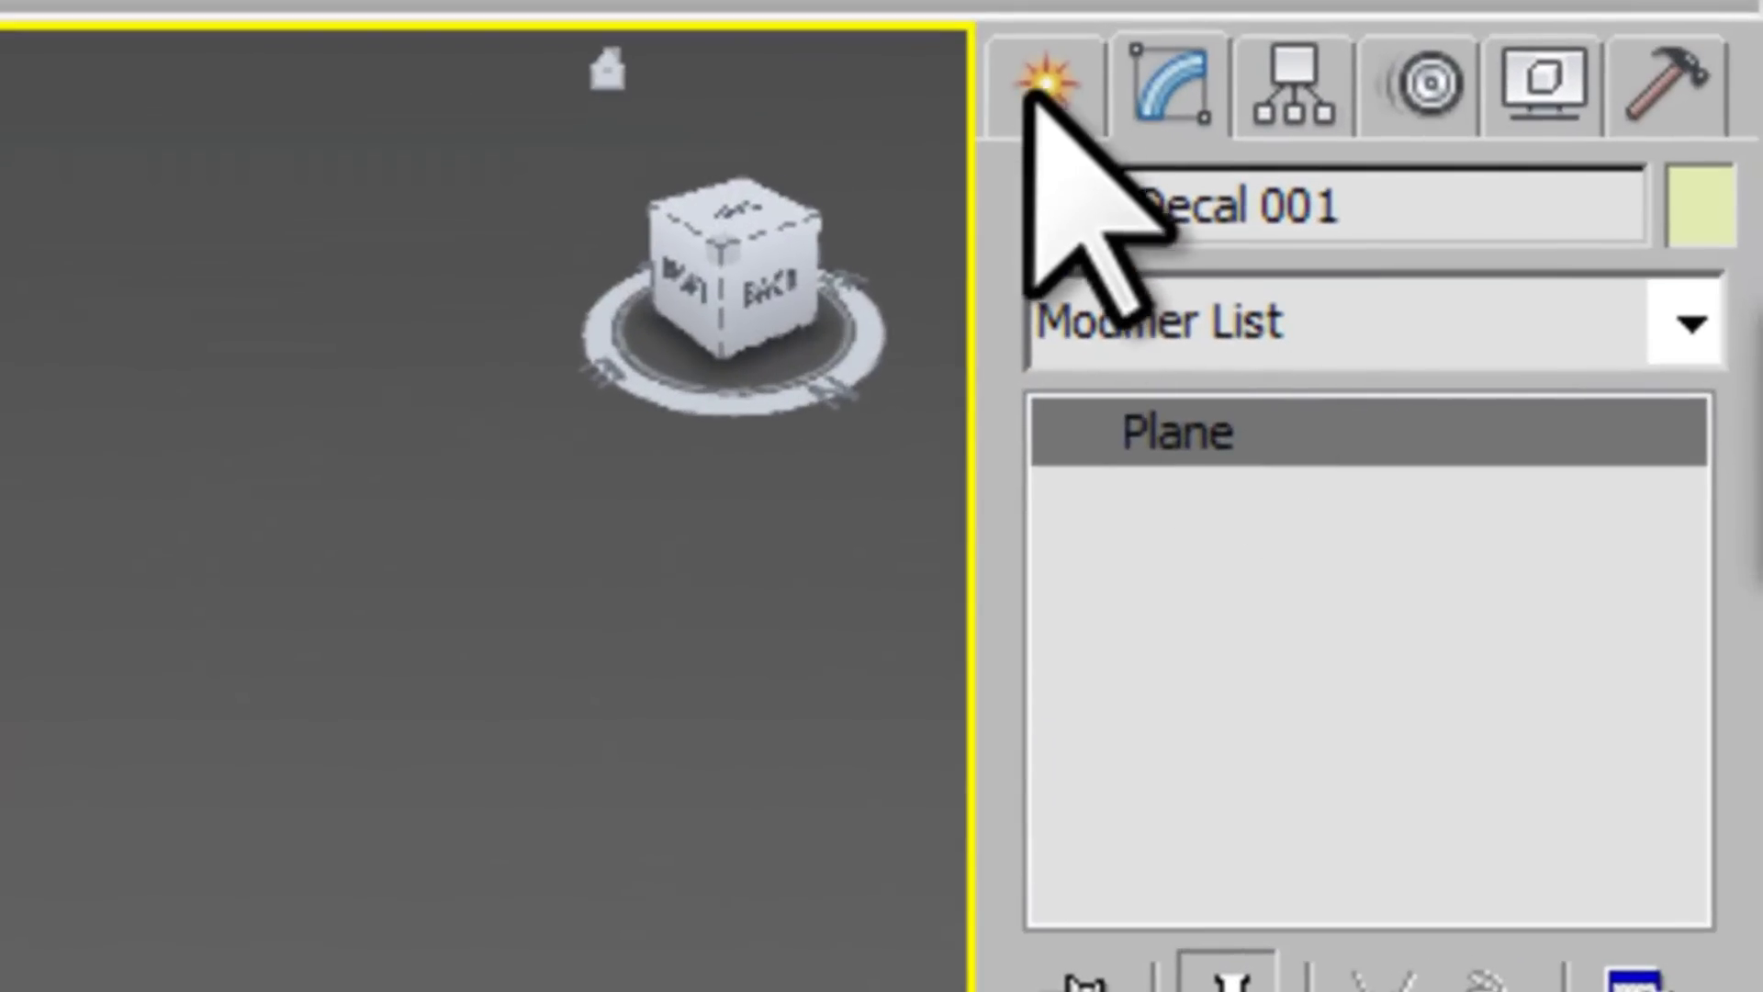
Step: Create a Standard Target Direct light, Direct001, from the wall top to the floor, then lower it slightly
click(1226, 97)
click(1285, 225)
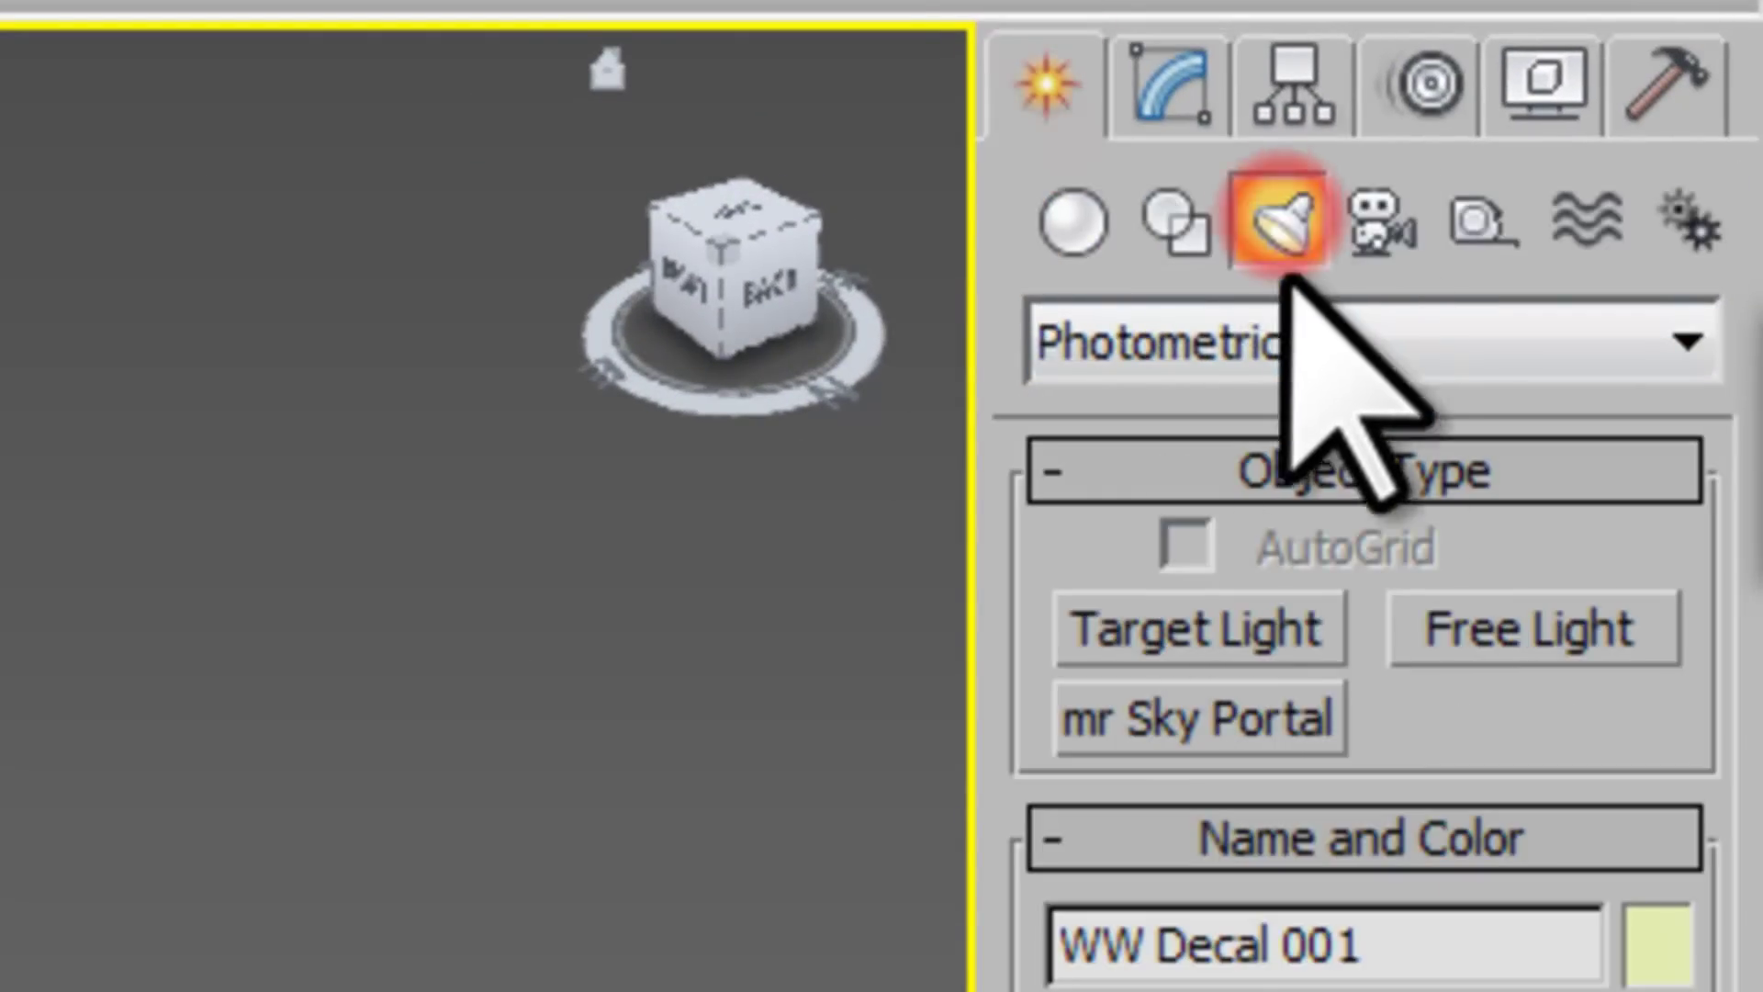
click(1534, 343)
click(1161, 475)
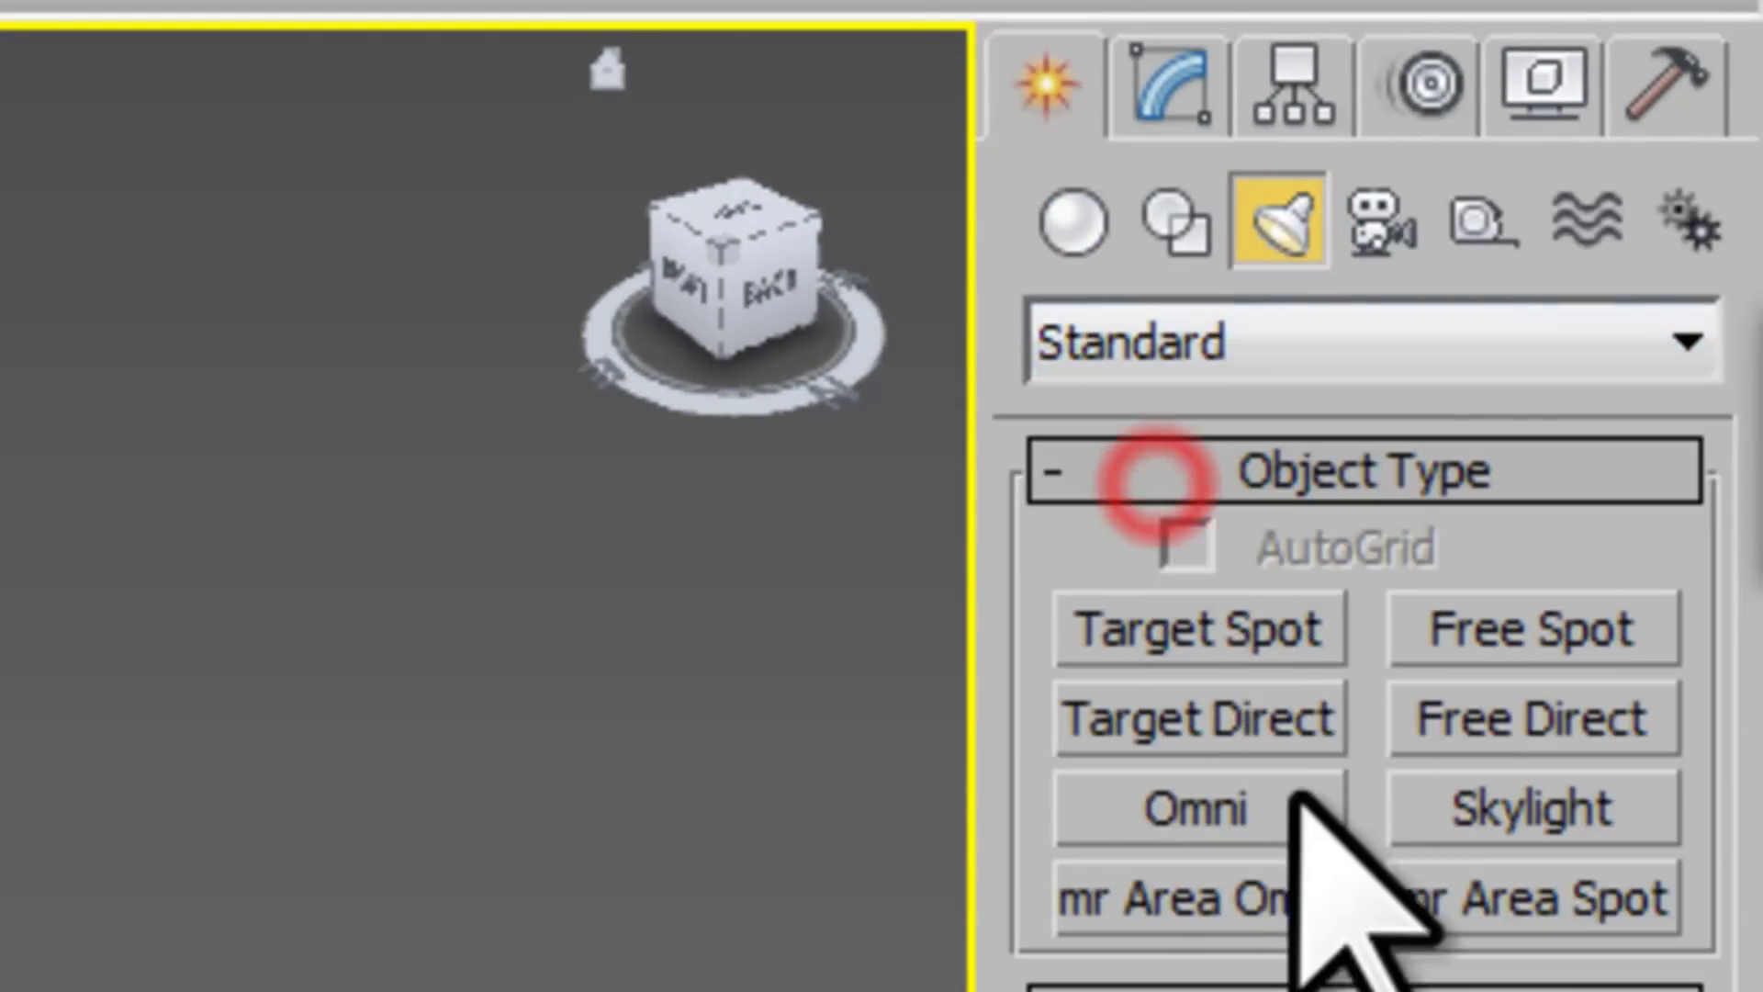
click(1231, 722)
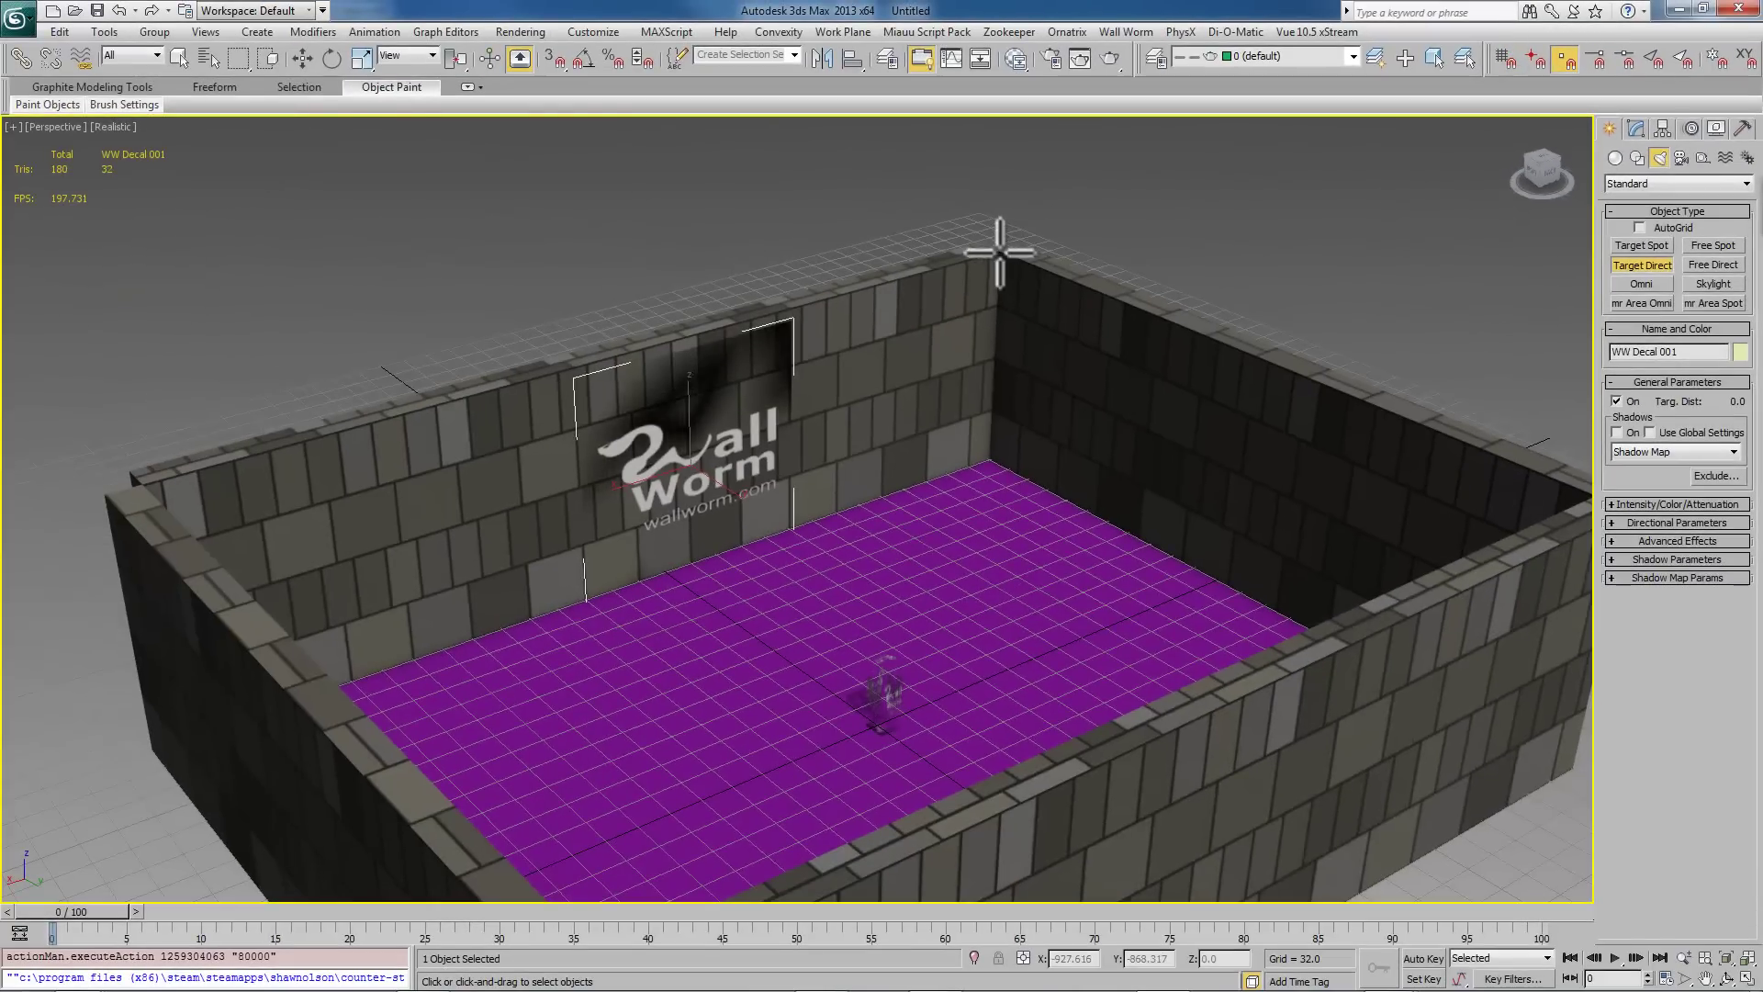
click(549, 59)
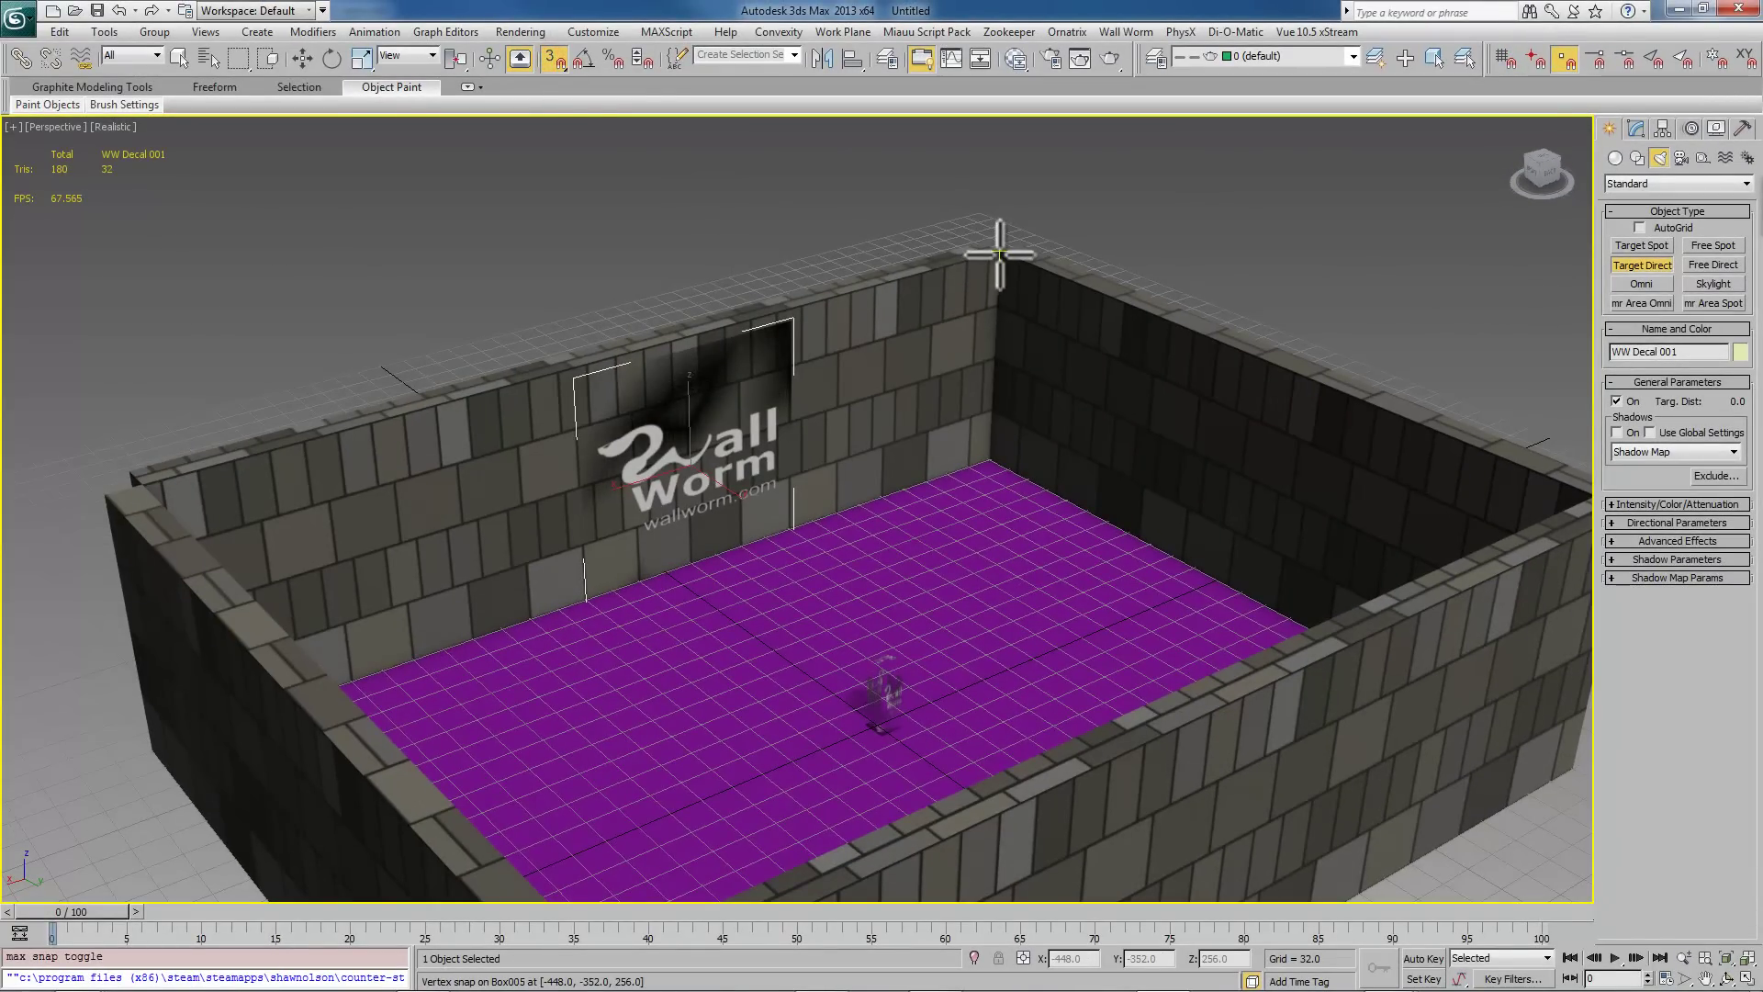
drag(998, 254, 882, 705)
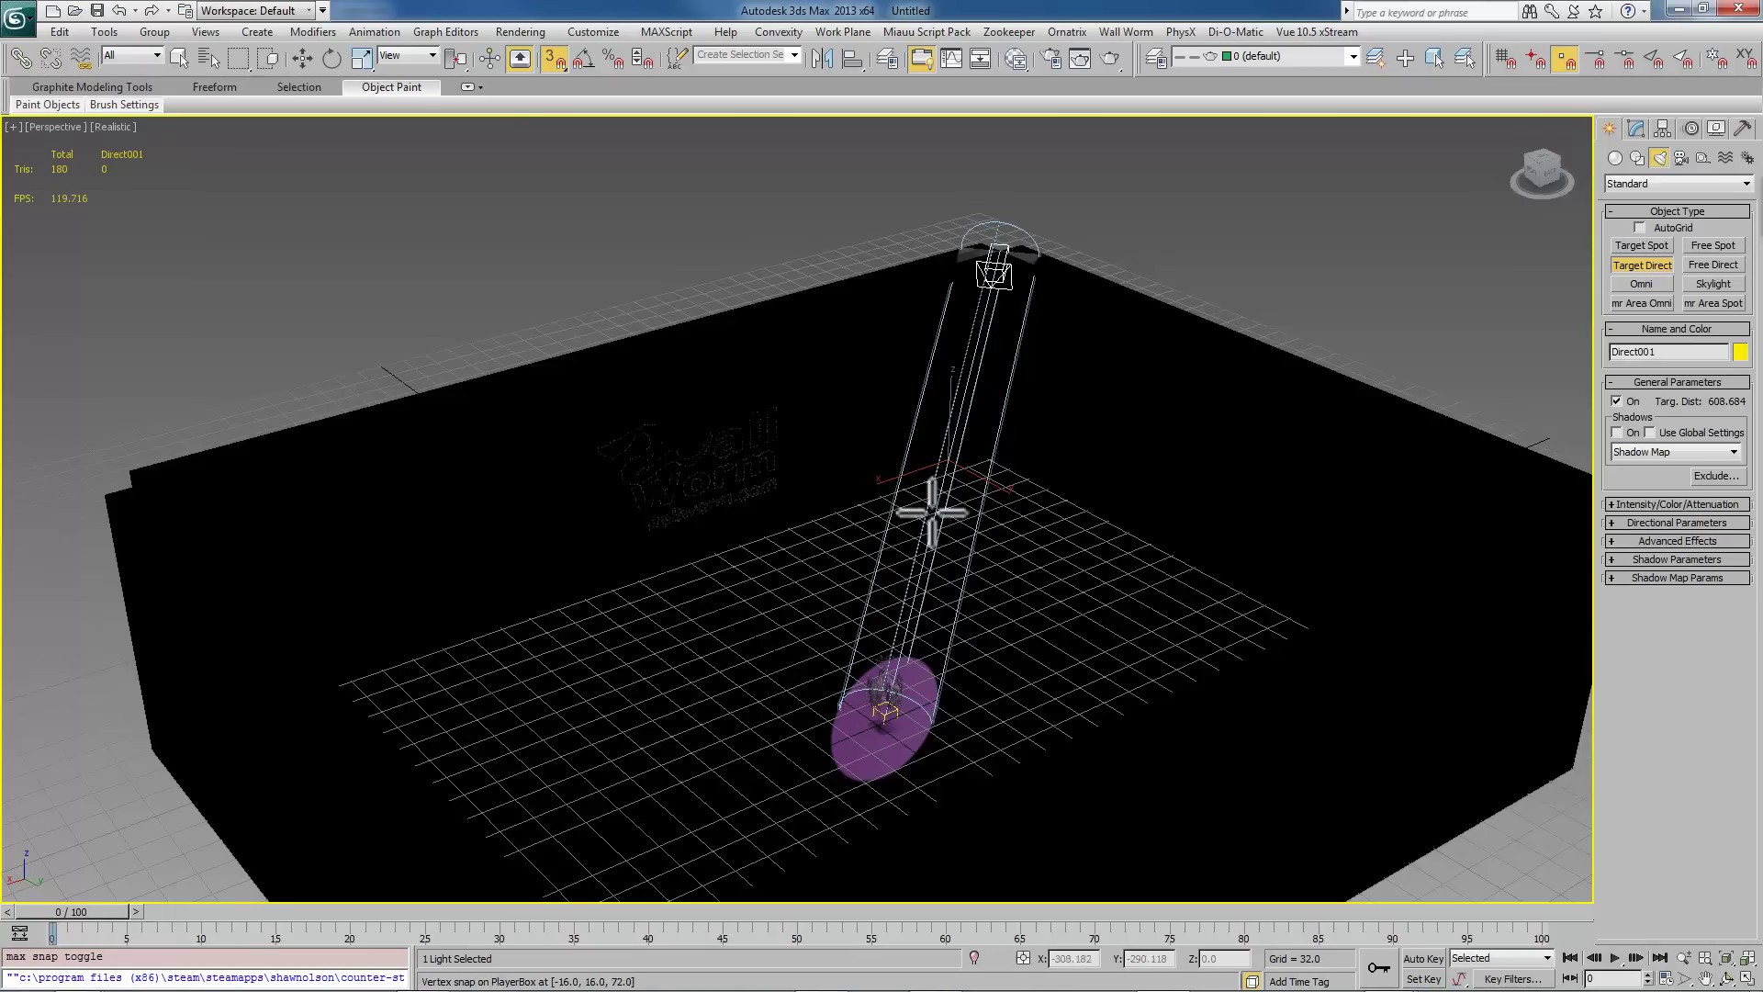
key(w)
key(s)
drag(952, 386, 923, 570)
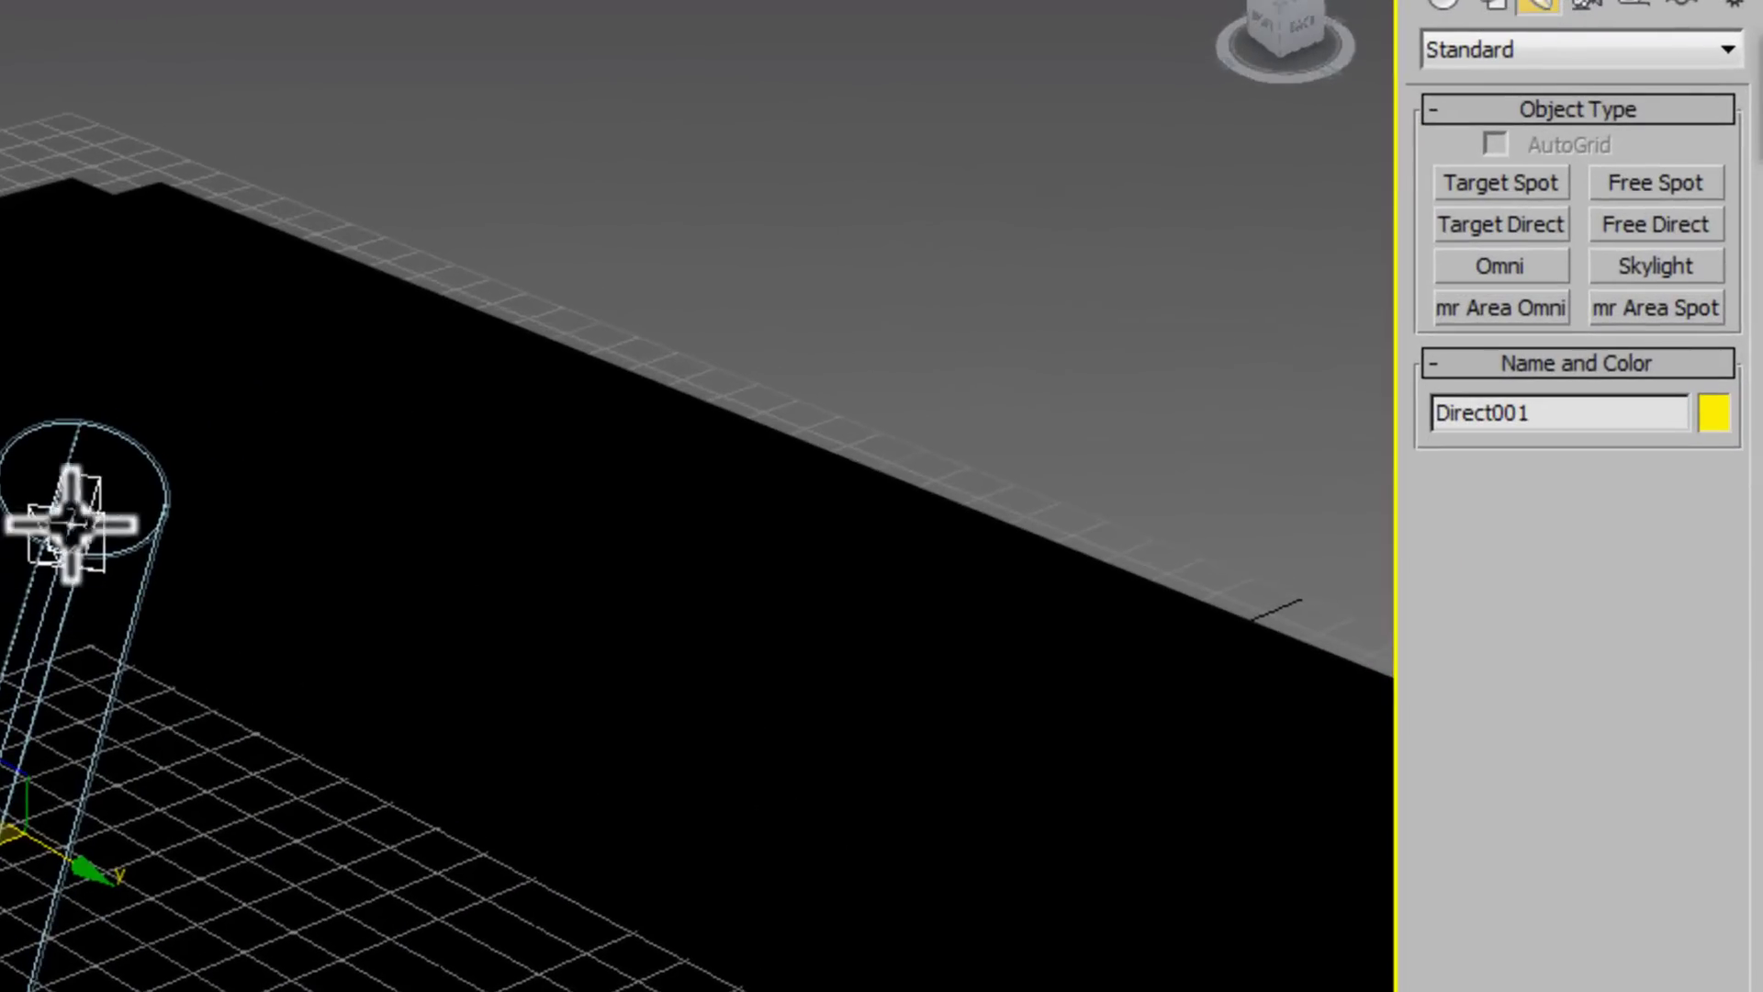
Step: Enable Overshoot in Direct001's Directional Parameters so the whole floor is lit, then orbit to check
click(1505, 6)
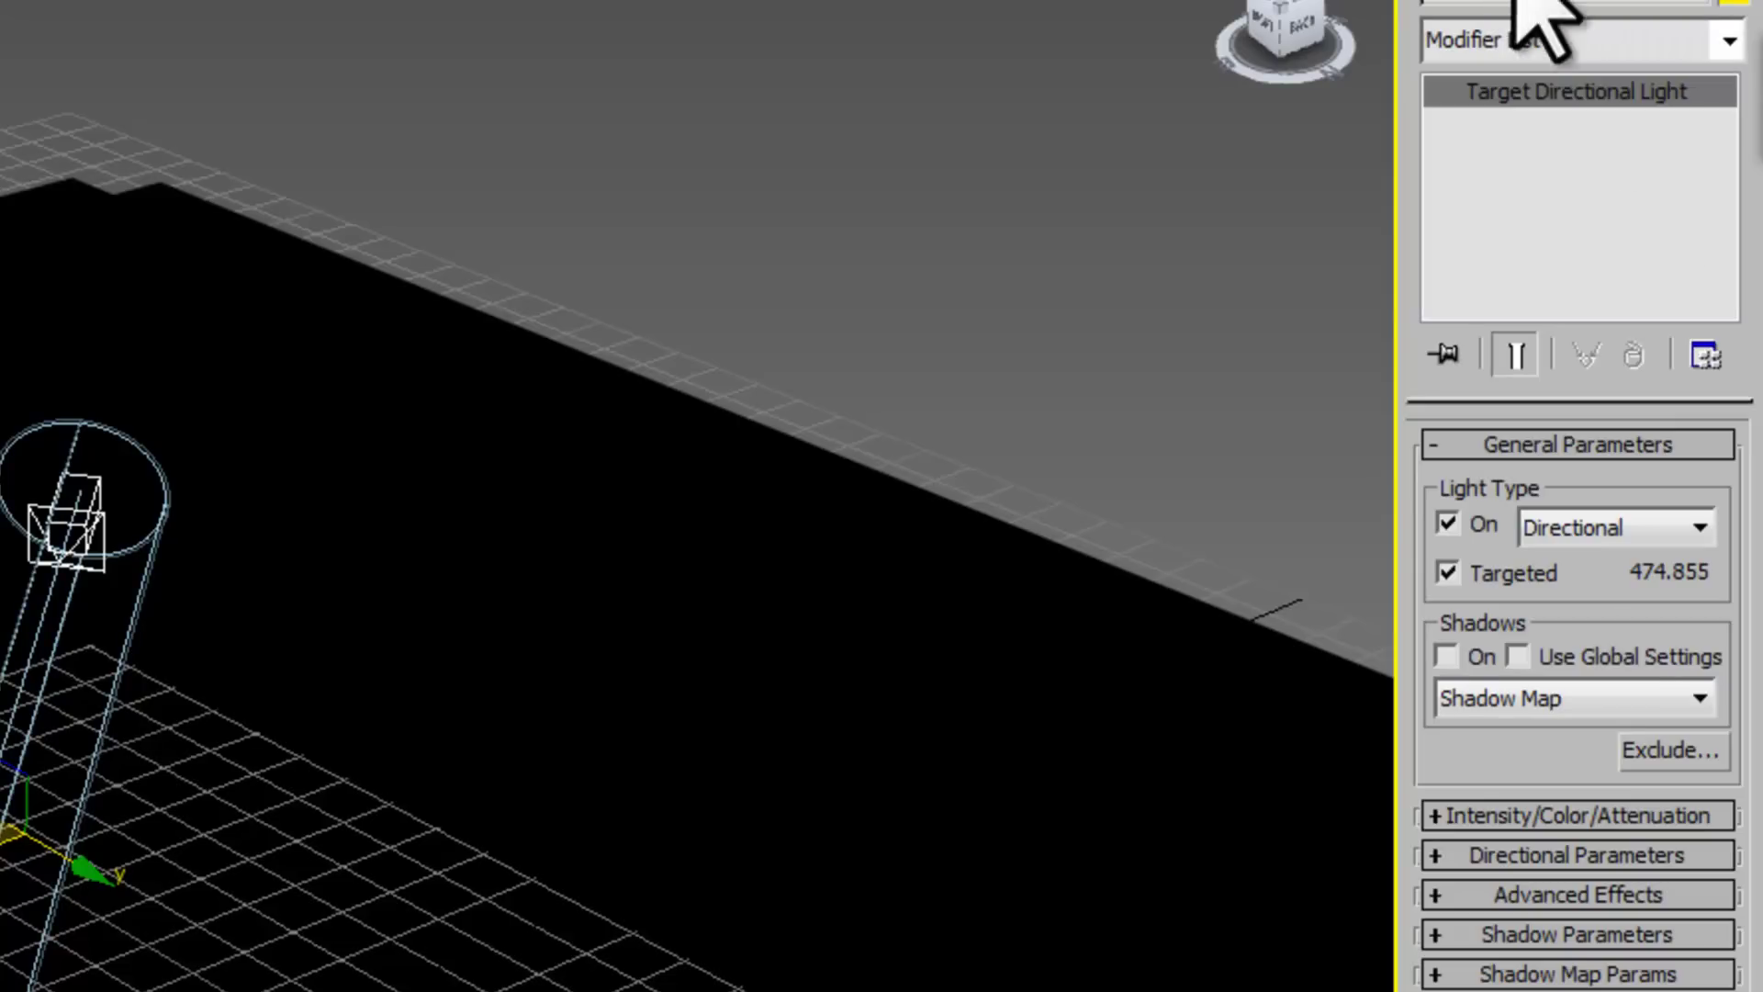
click(1469, 854)
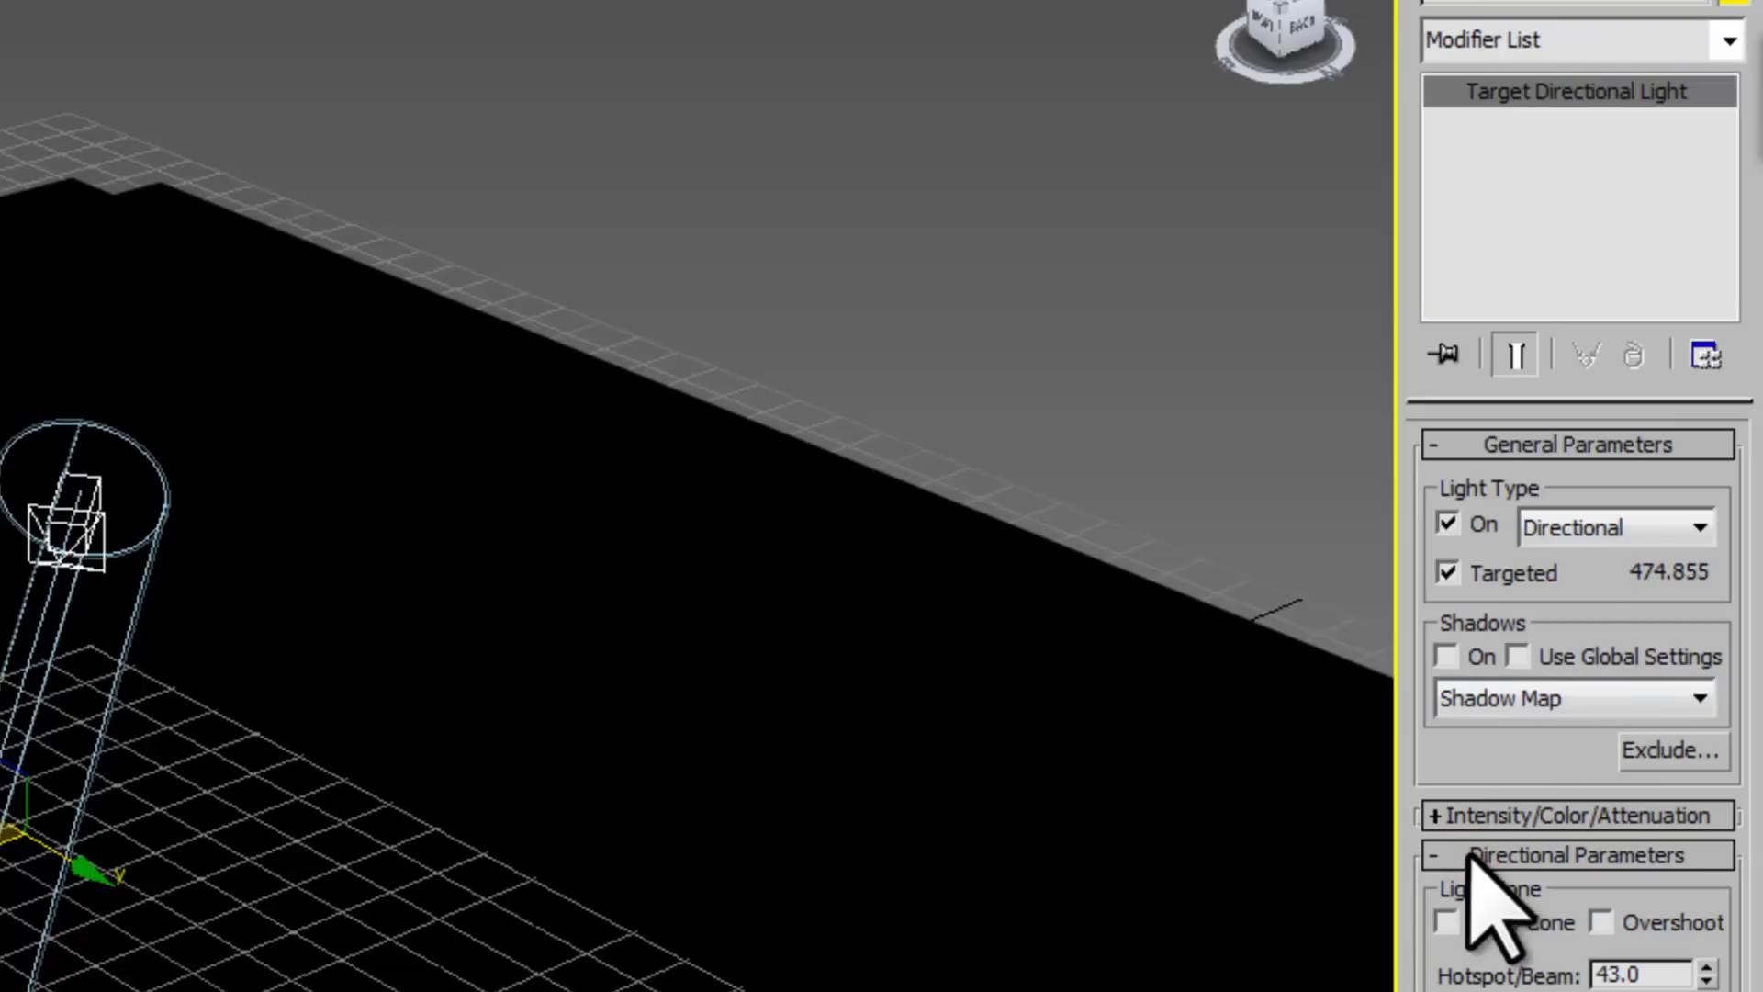
click(1600, 921)
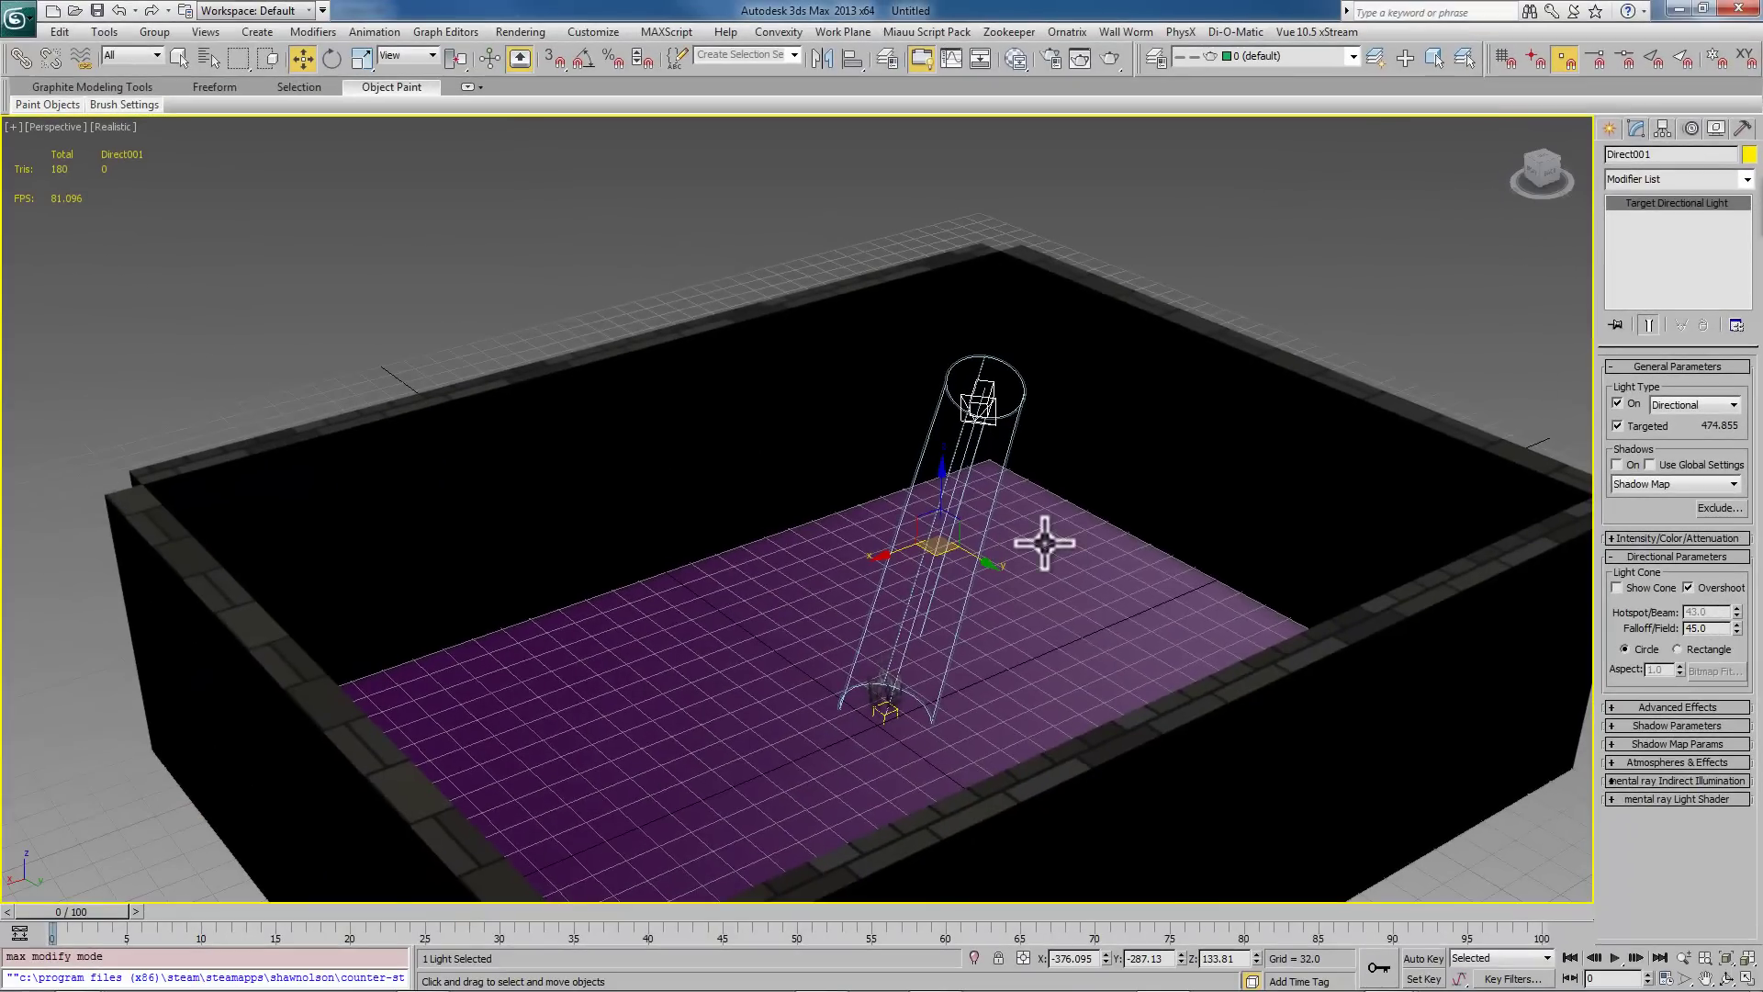
alt+middle_drag(999, 525, 1127, 673)
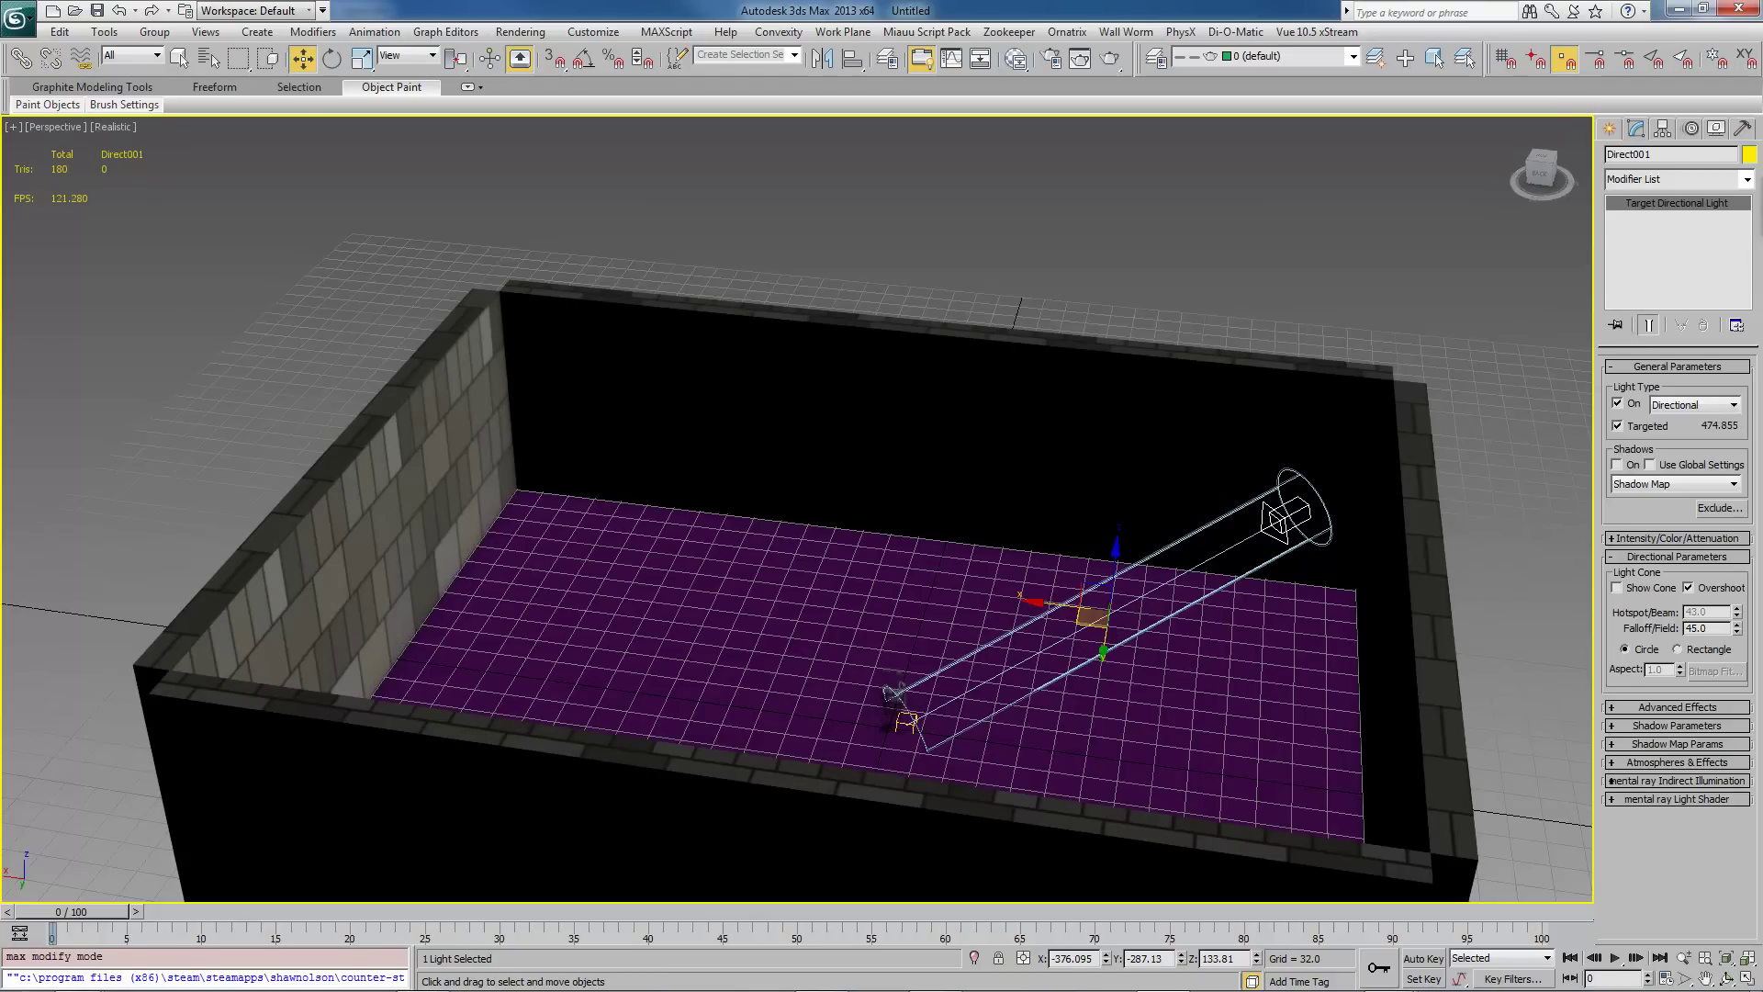
Step: Unhide the Box006 skybox box from the default layer in the layer manager
click(1153, 52)
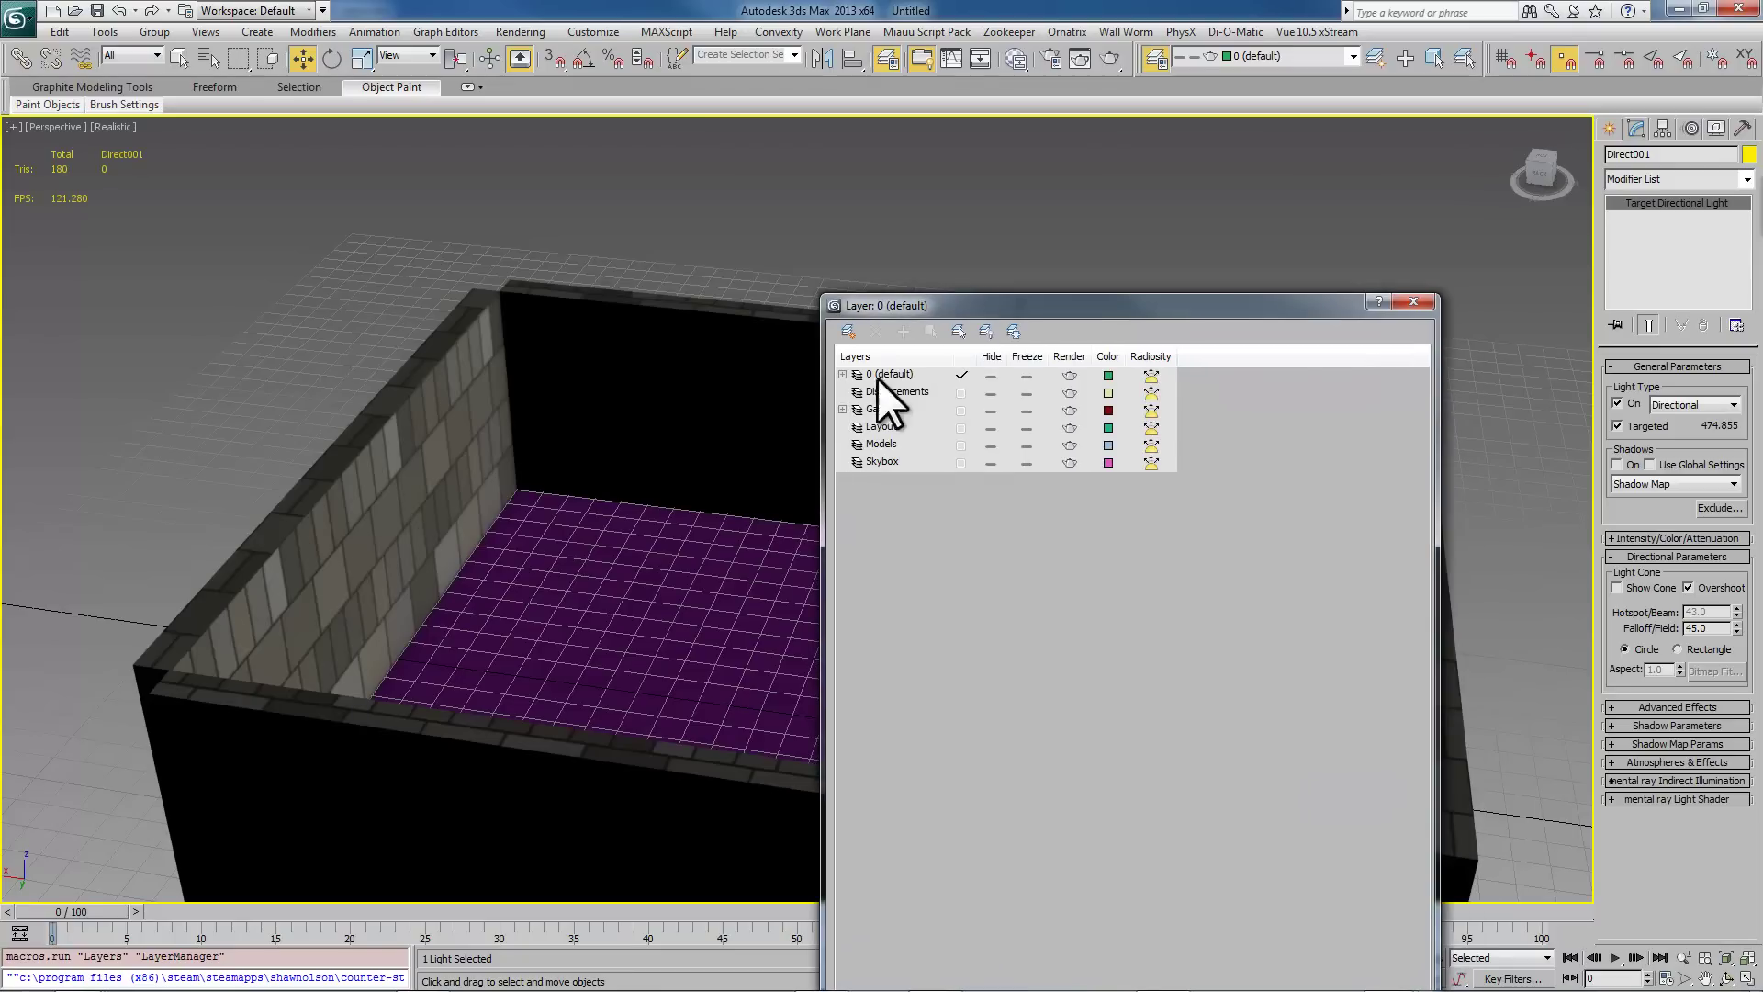
click(842, 375)
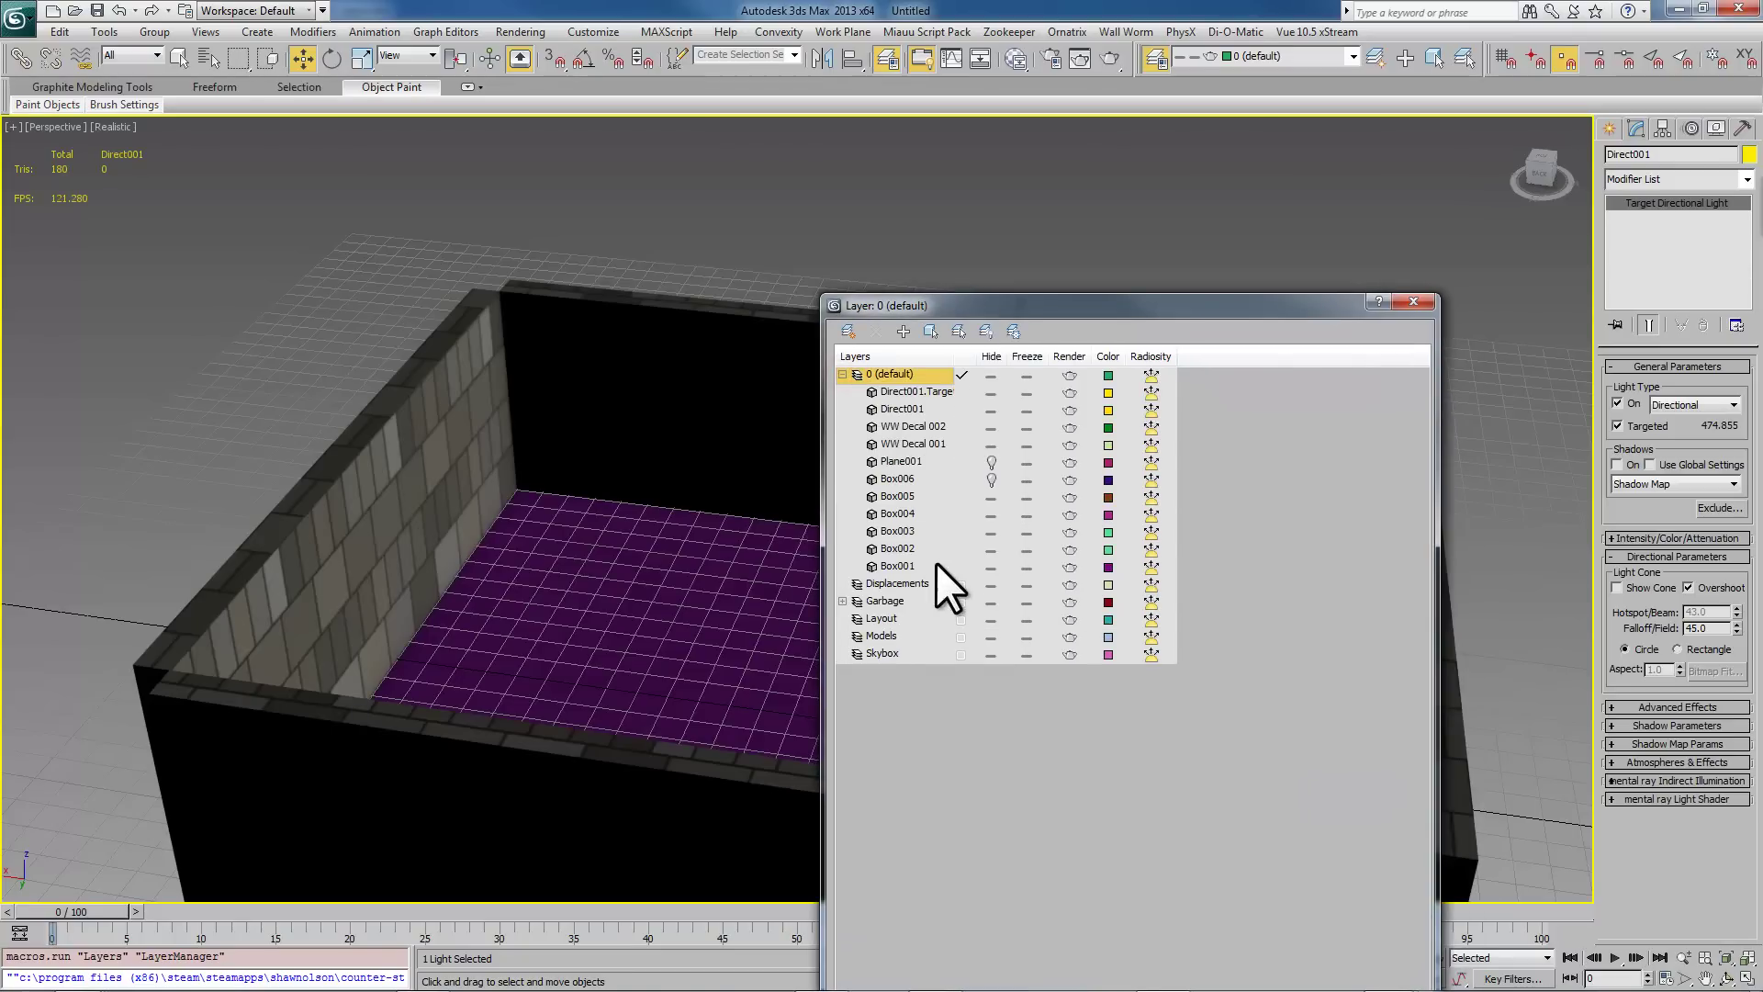
click(992, 477)
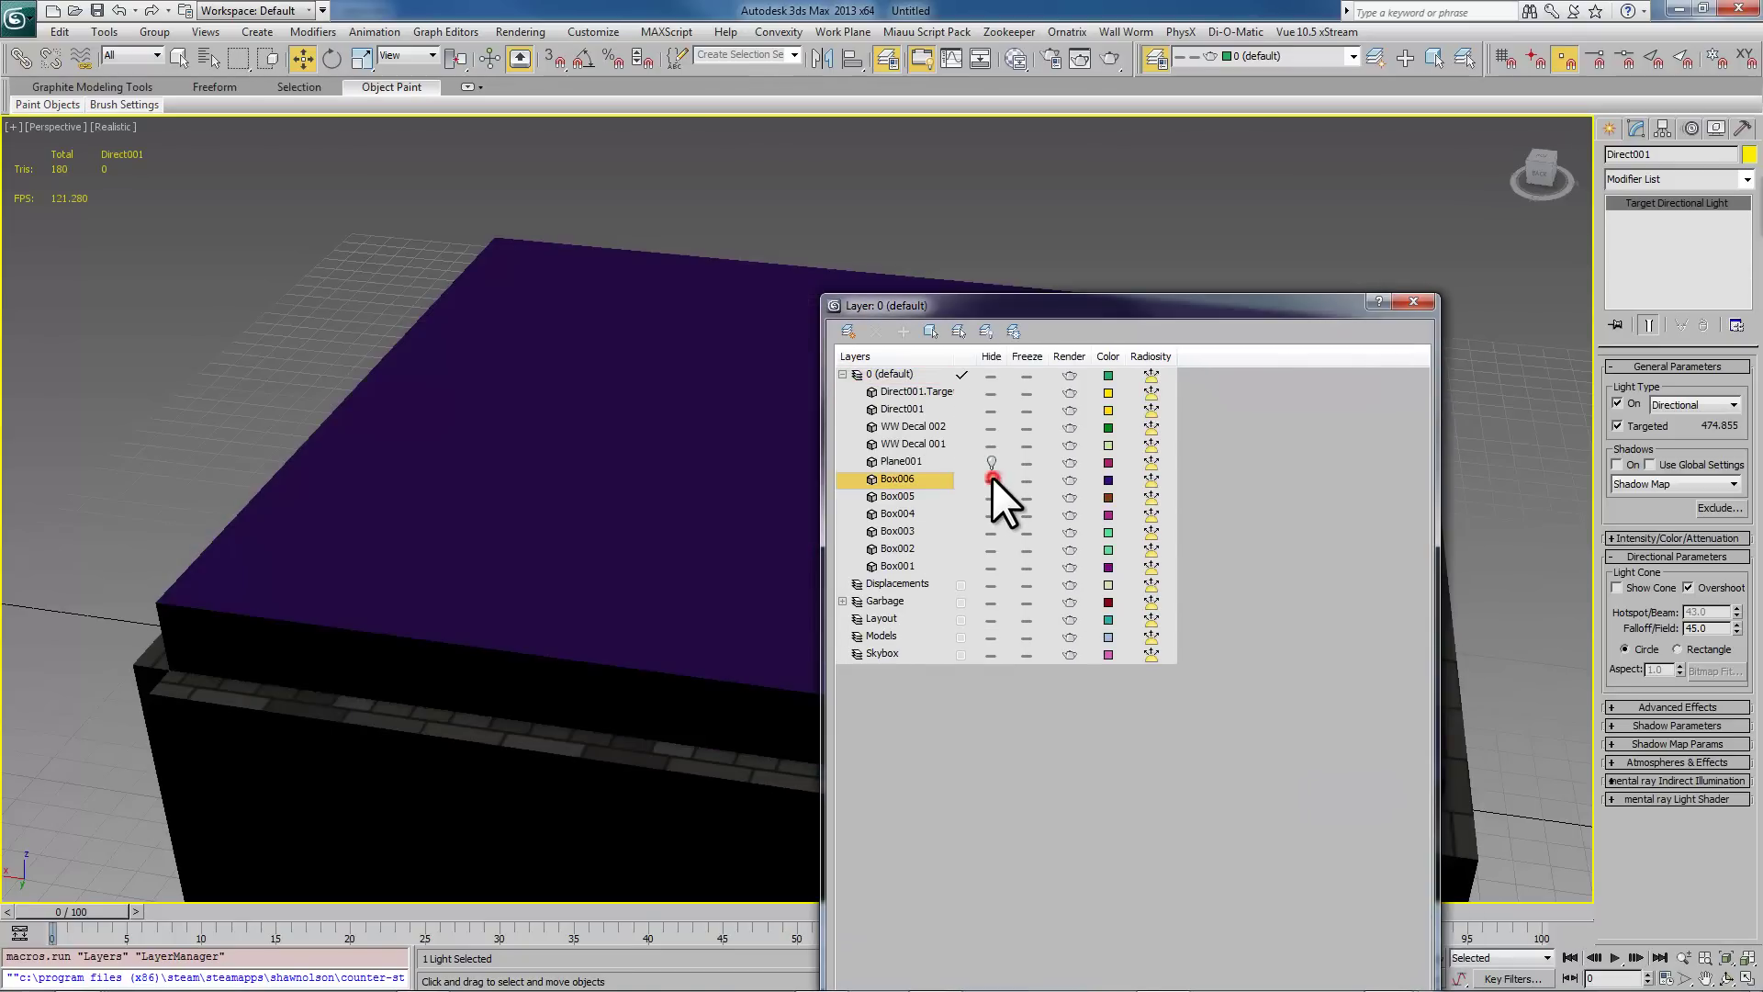
double_click(1026, 305)
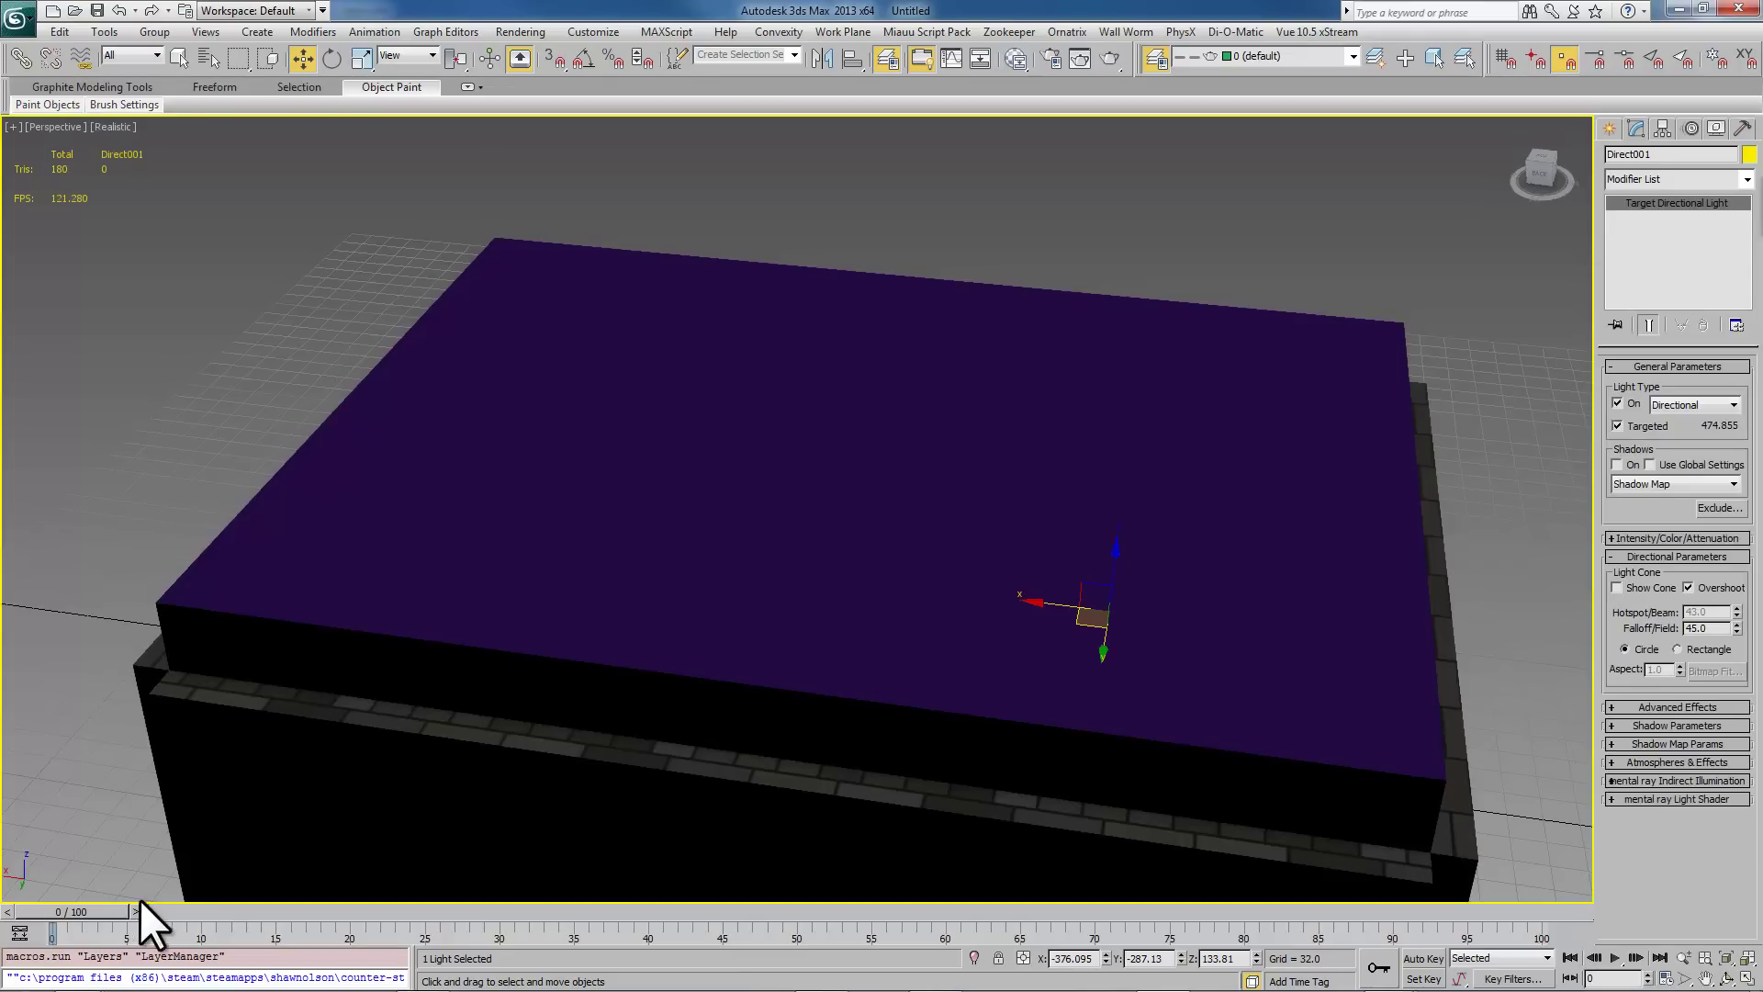
alt+middle_drag(138, 909, 1408, 421)
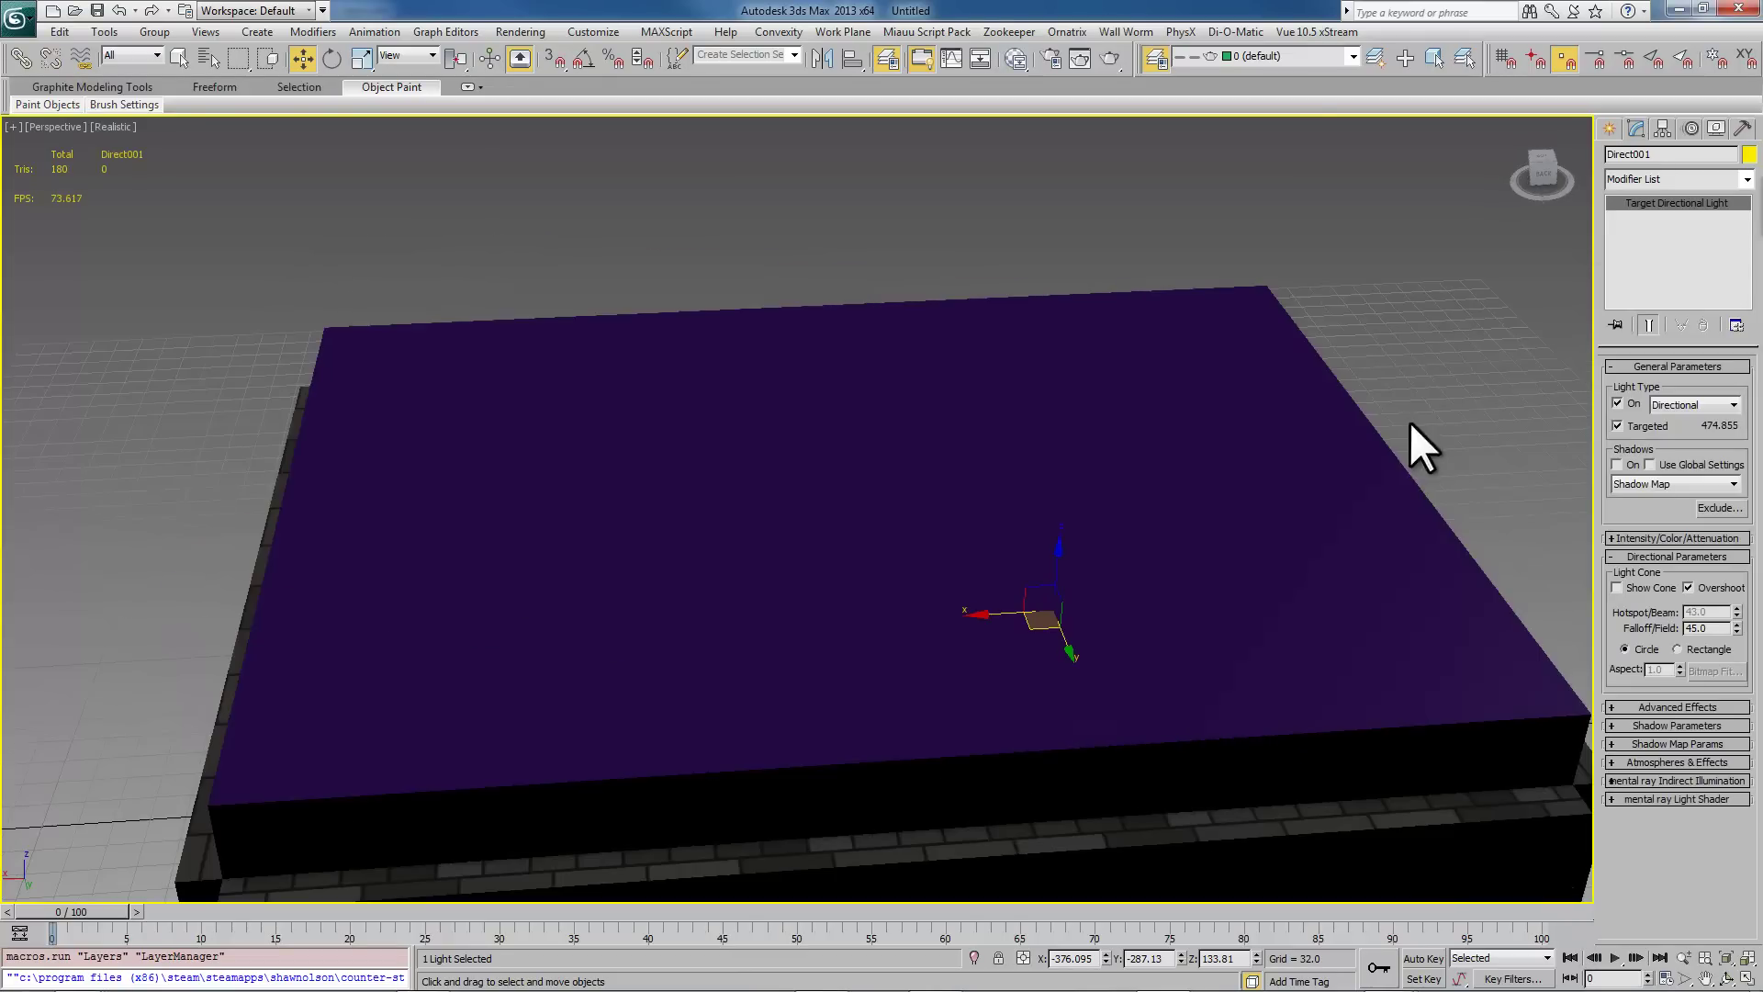
Step: Add a new Standard material in the Slate Material Editor with a turquoise Ambient colour
click(1025, 61)
drag(1199, 457, 1137, 206)
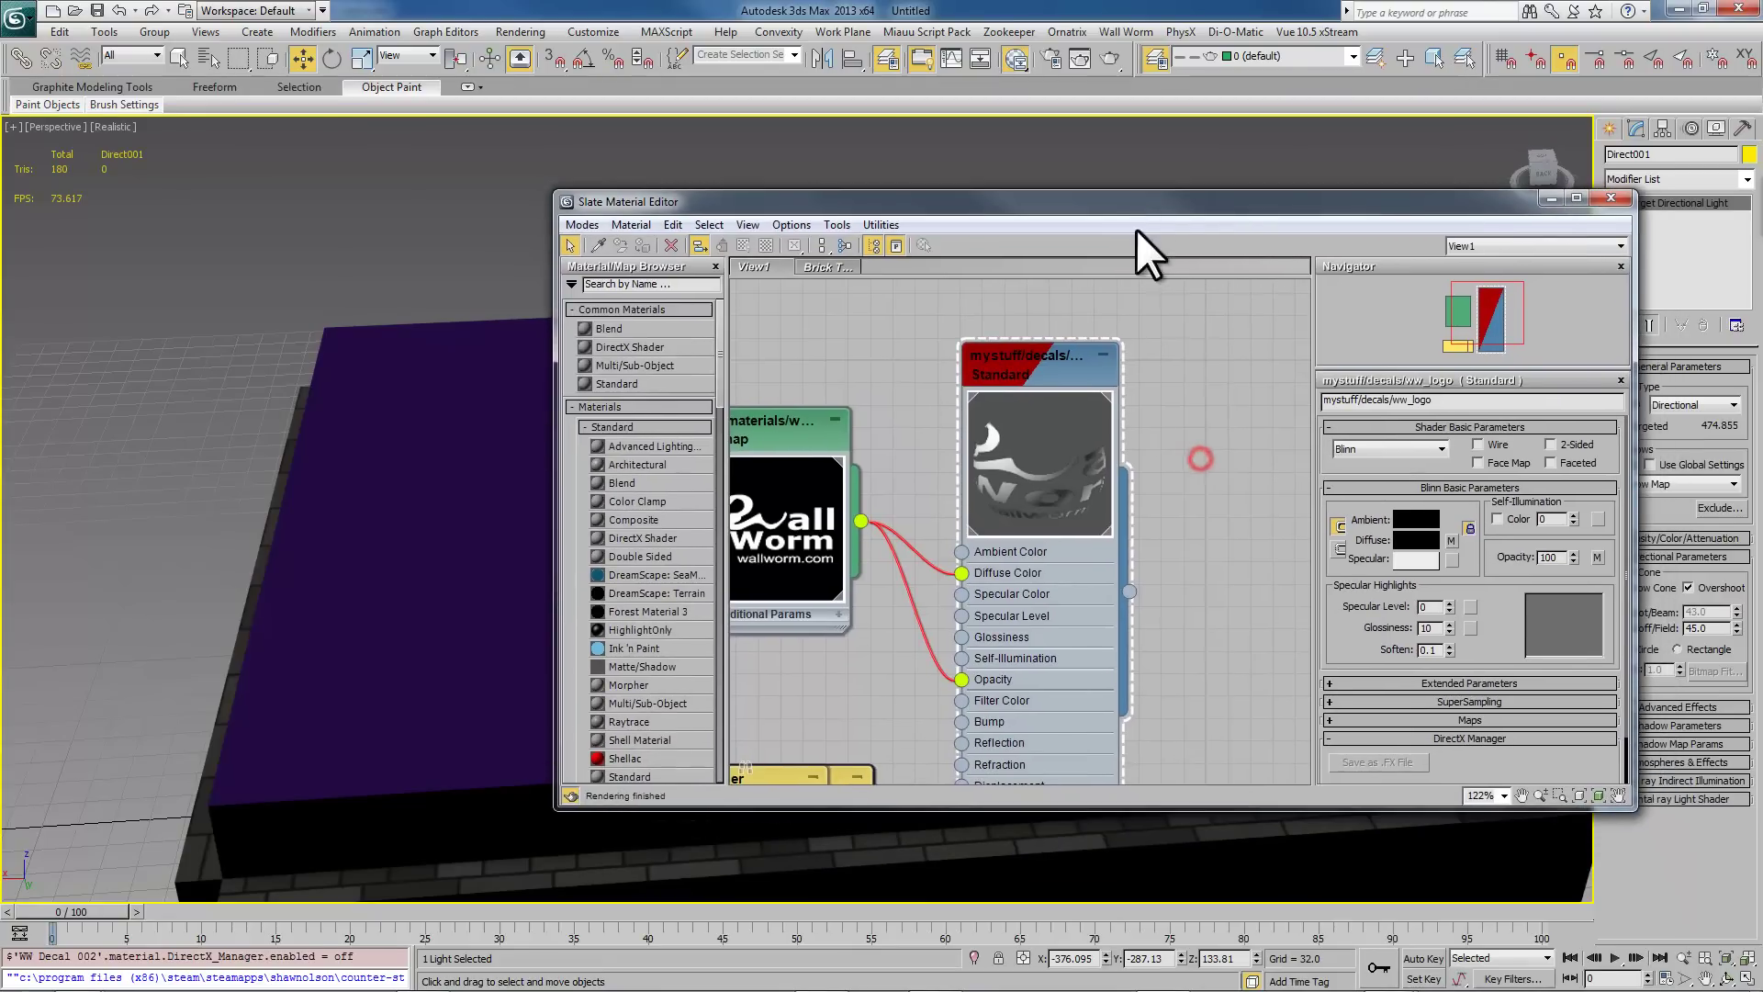
middle_drag(1227, 405, 1267, 374)
right_click(1182, 345)
mouse_move(1256, 372)
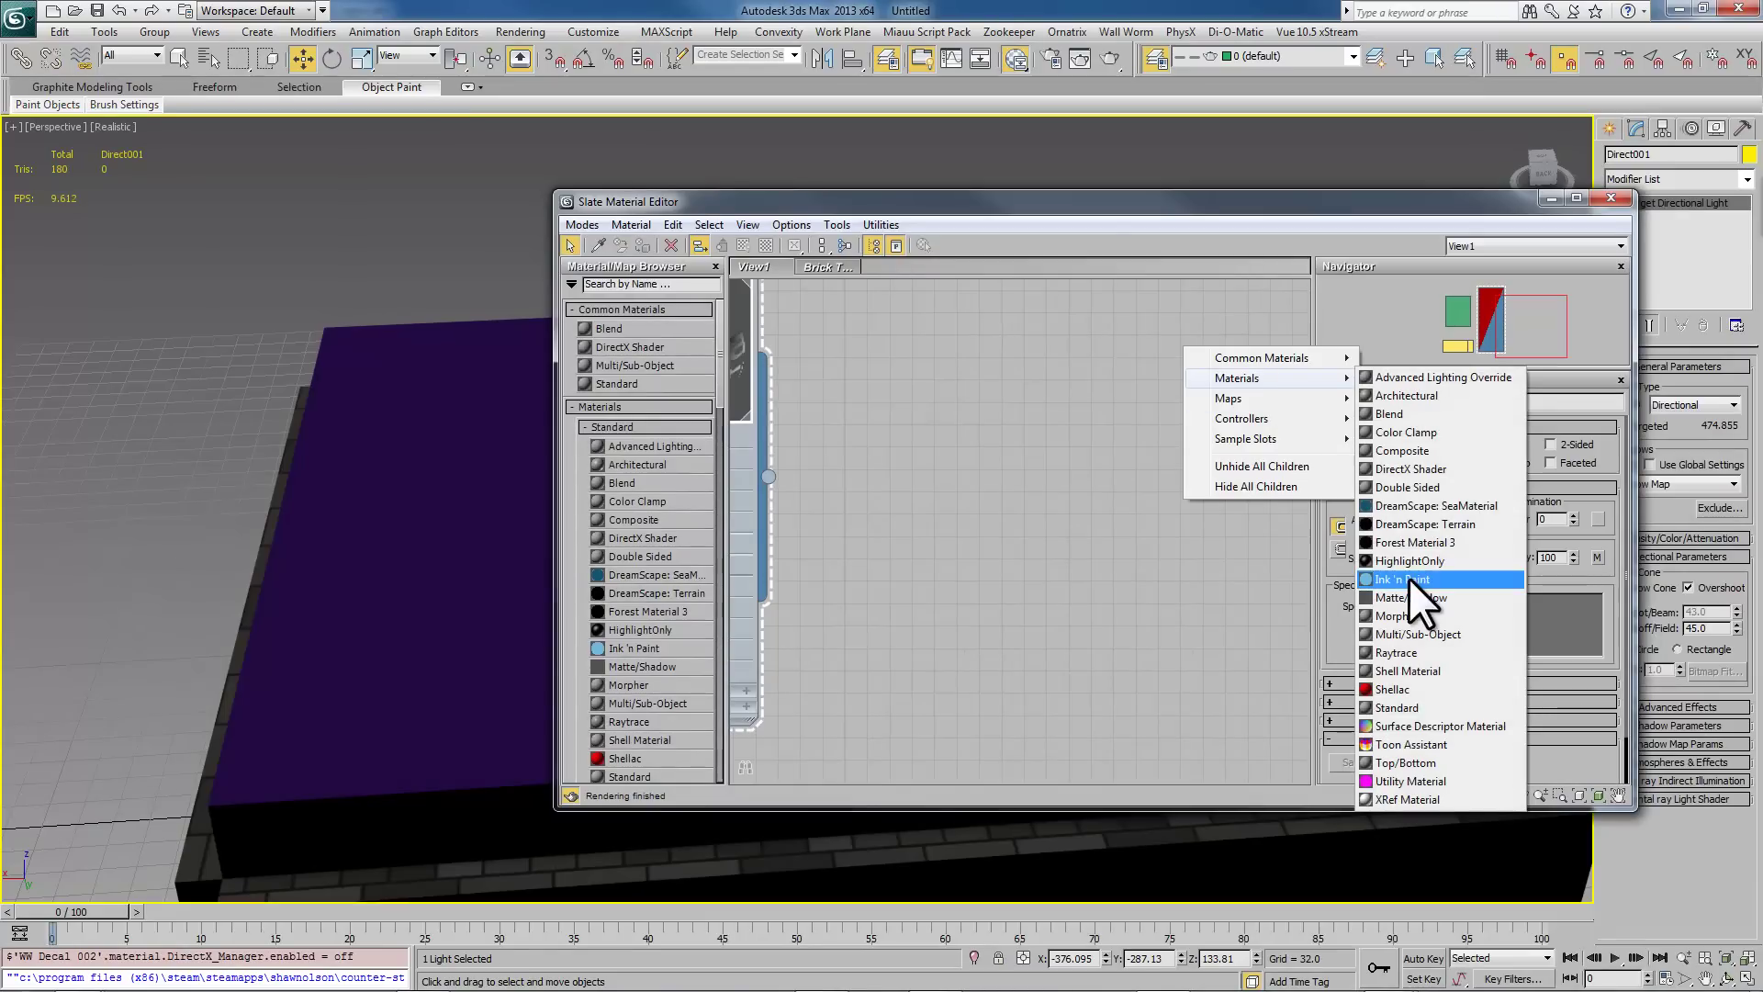
click(1404, 707)
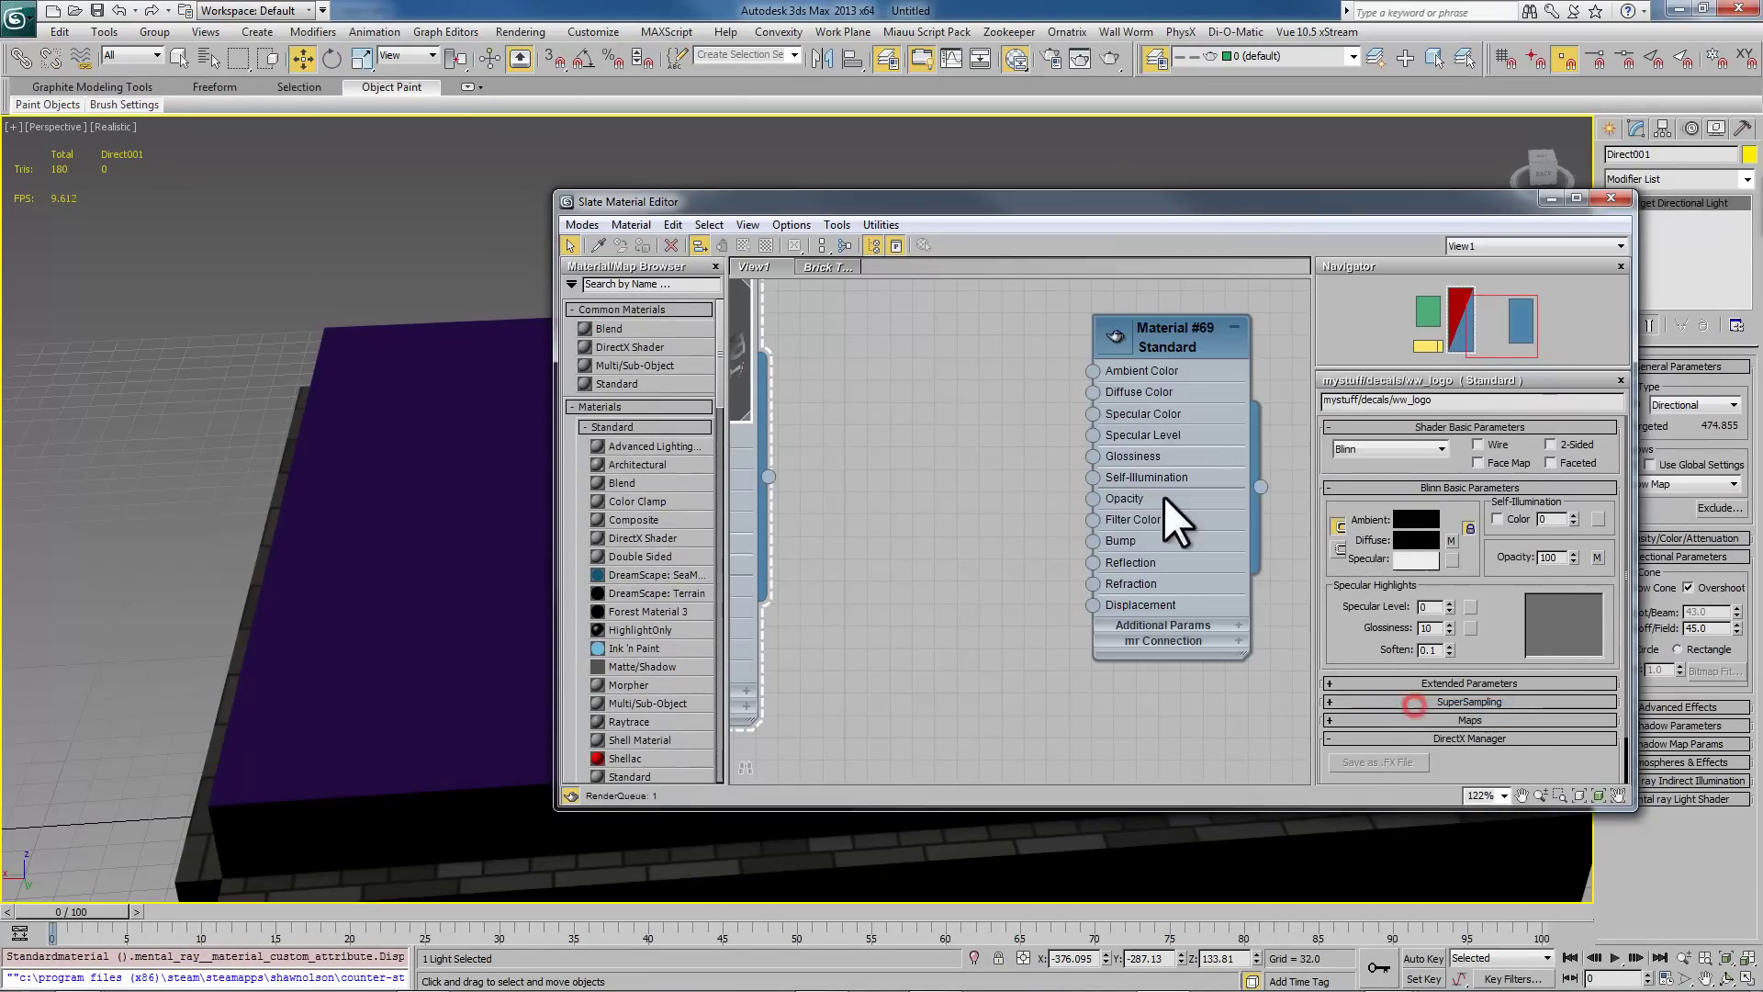
double_click(1157, 351)
click(1415, 519)
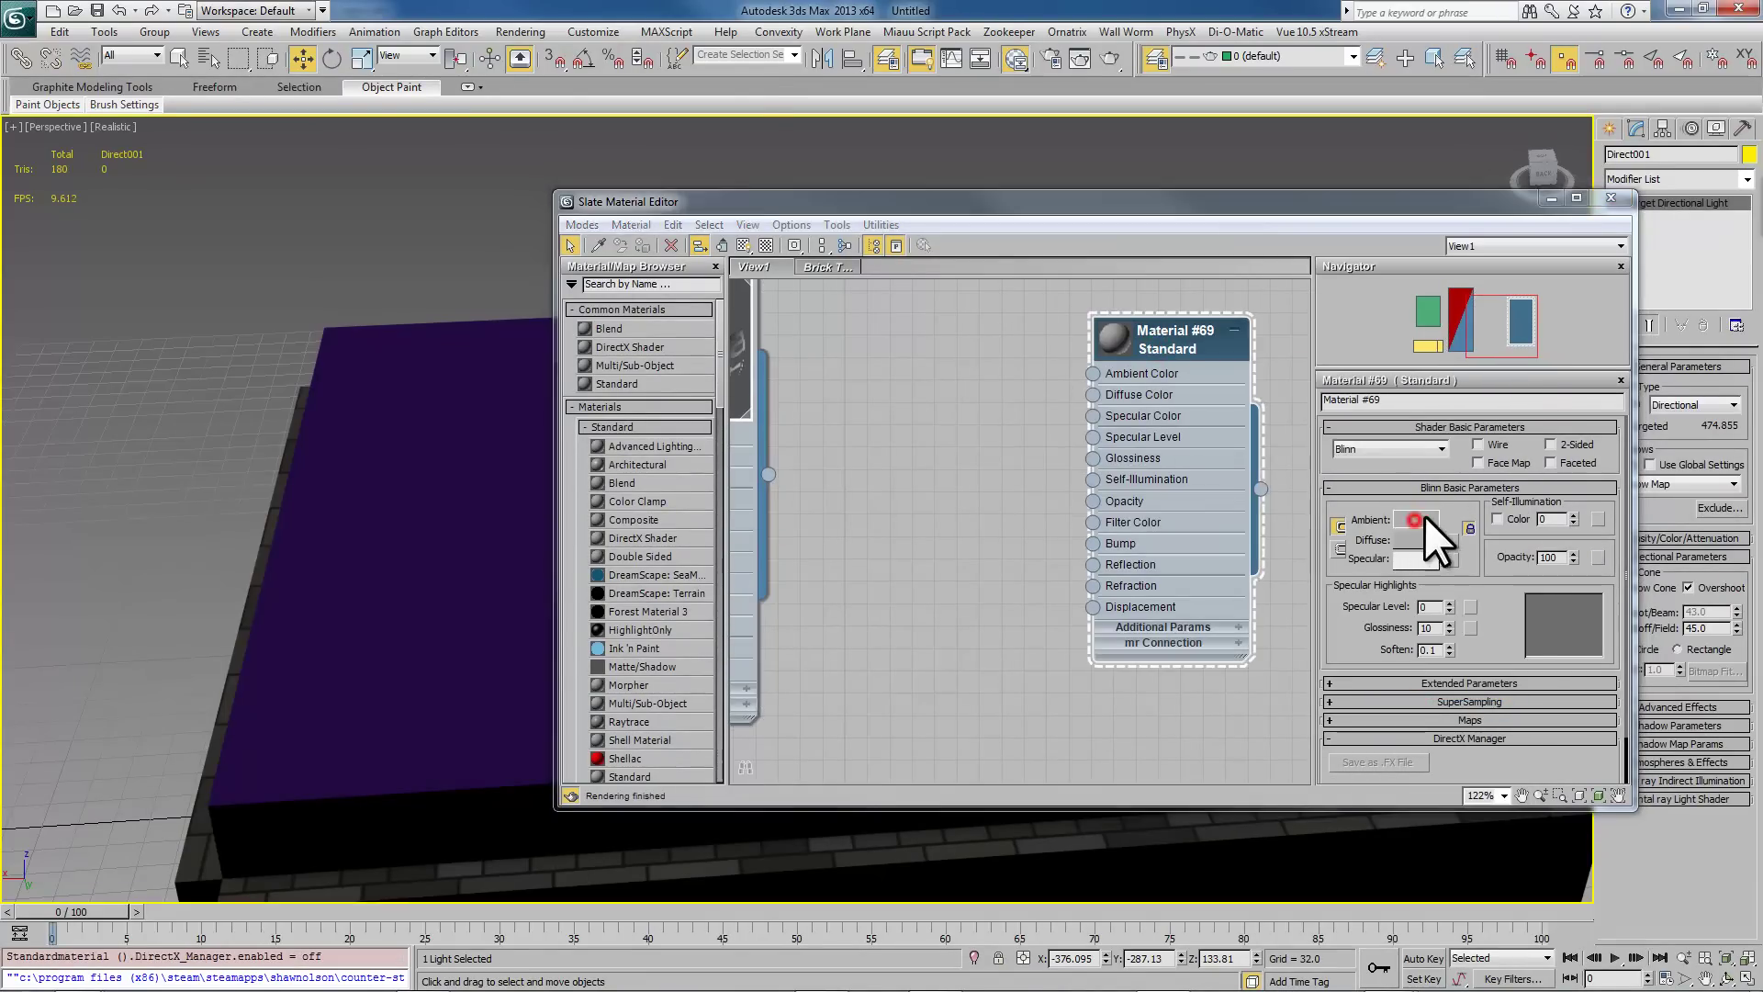
click(445, 156)
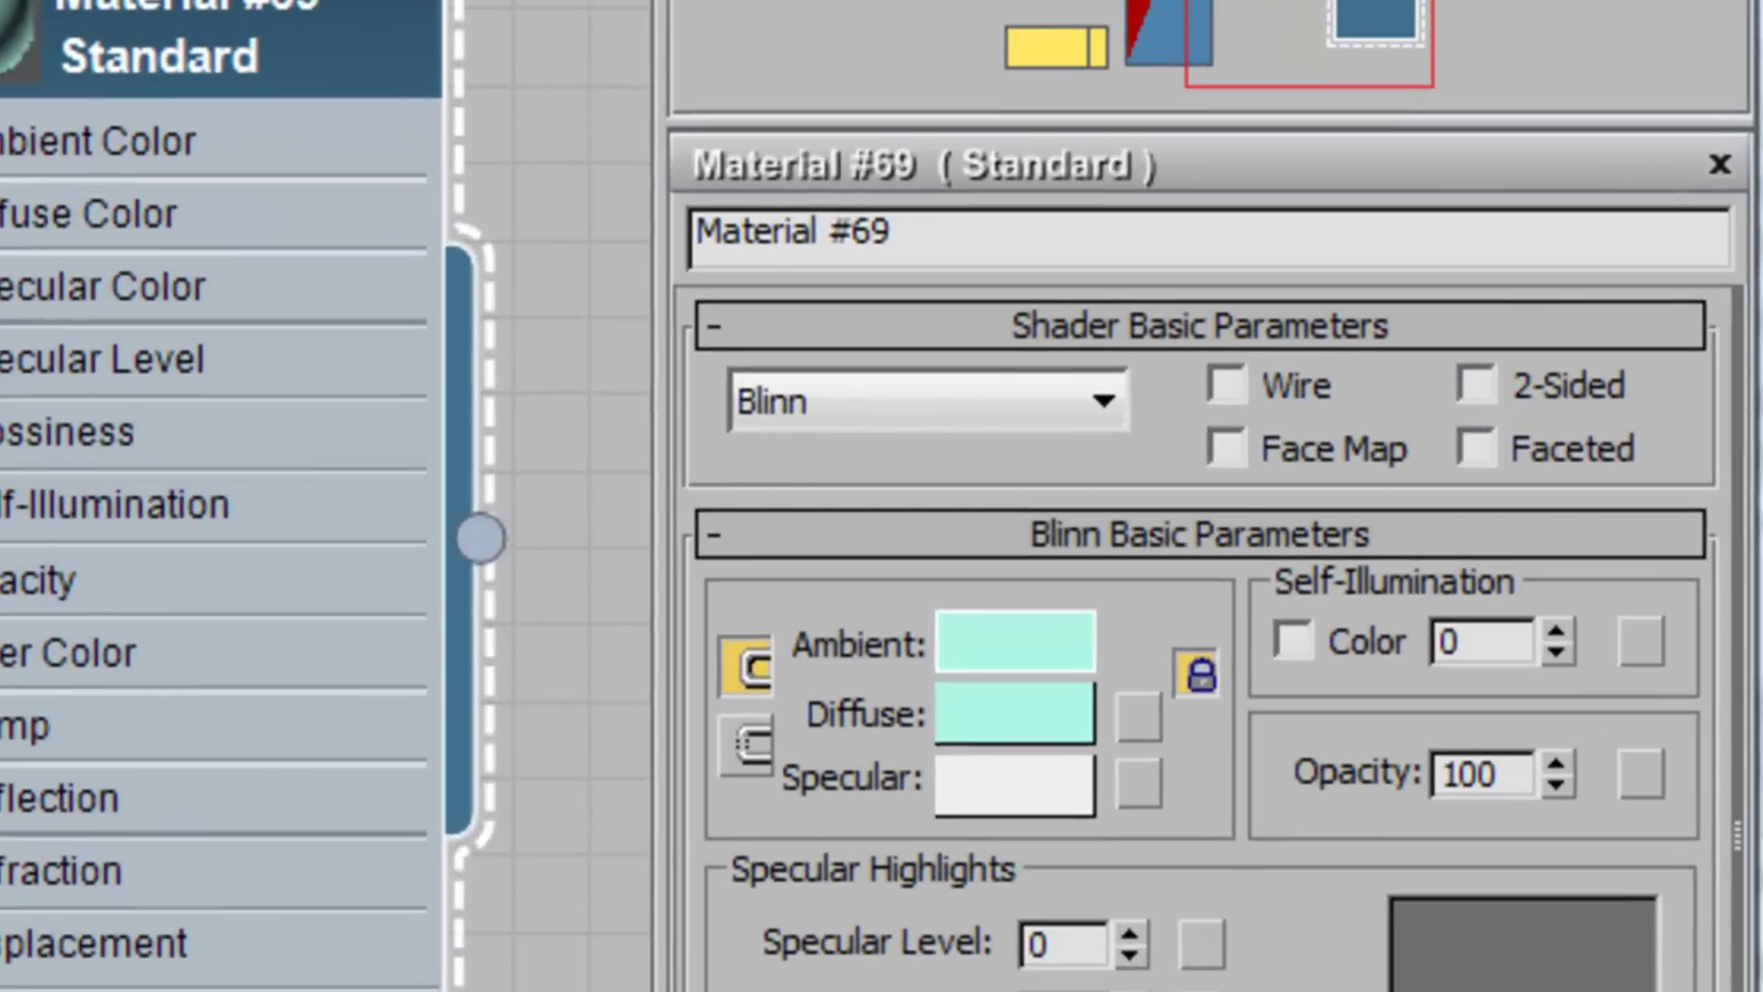
Step: Rename the material 'tools/toolsskybox' and assign it to Box006 around the room
click(1019, 229)
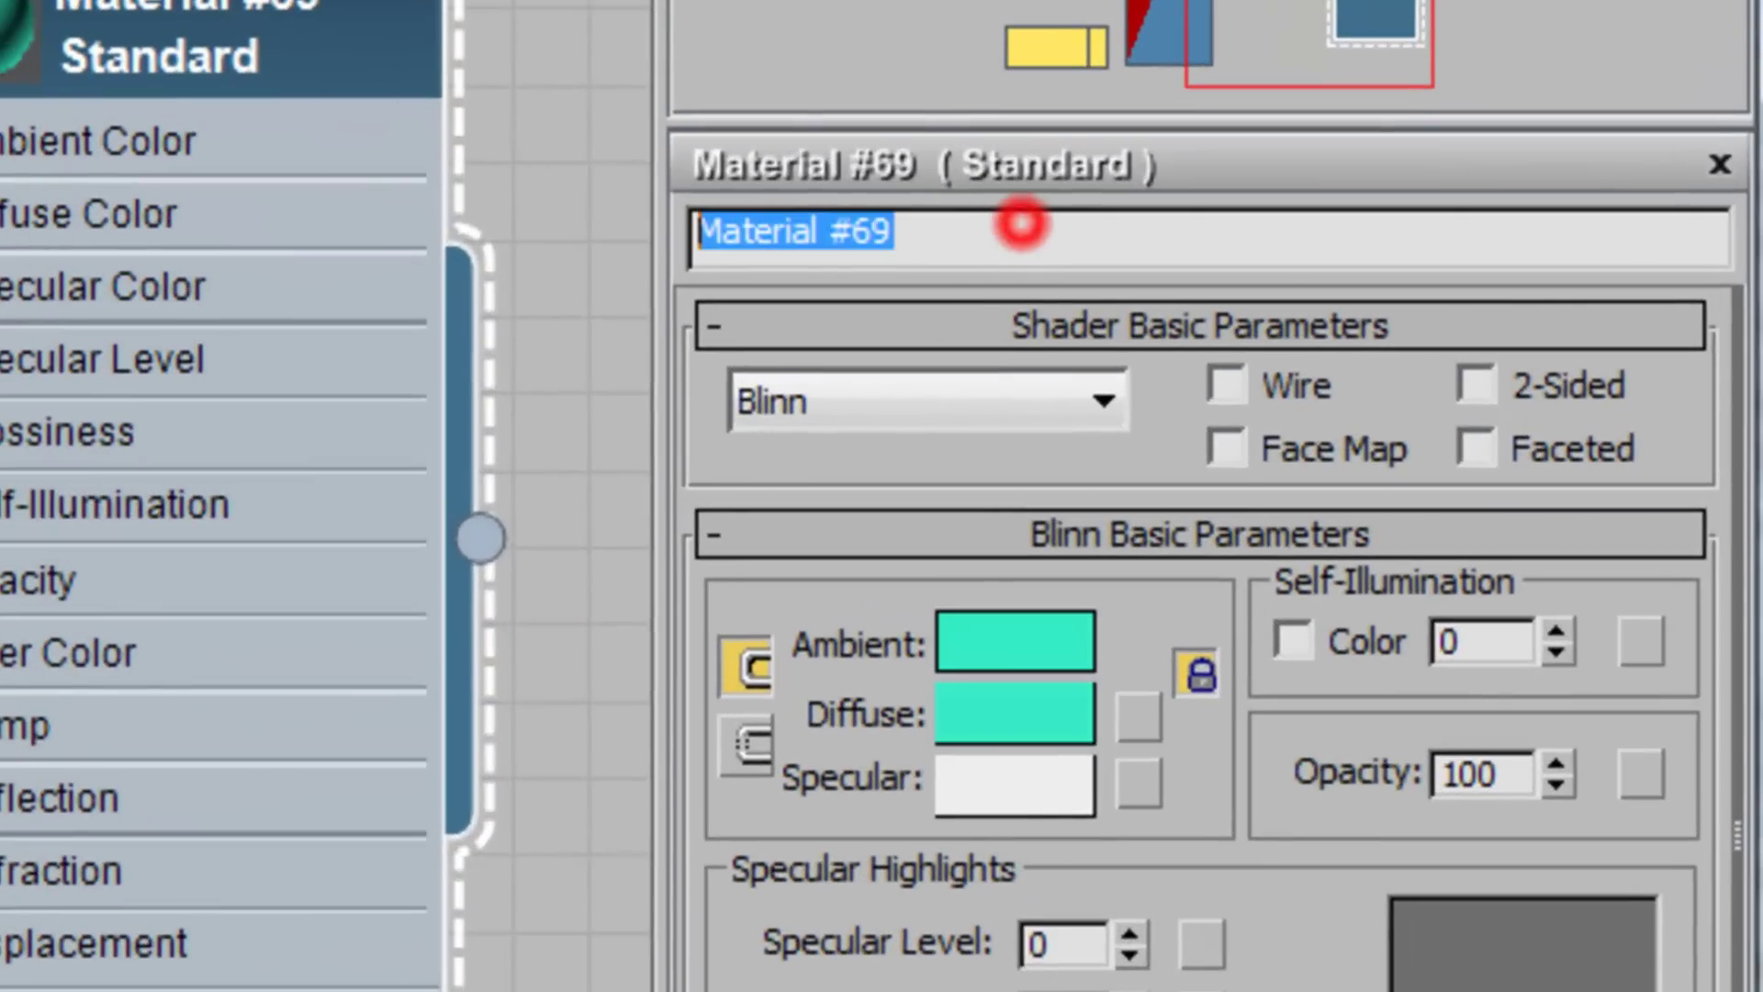
text(tools)
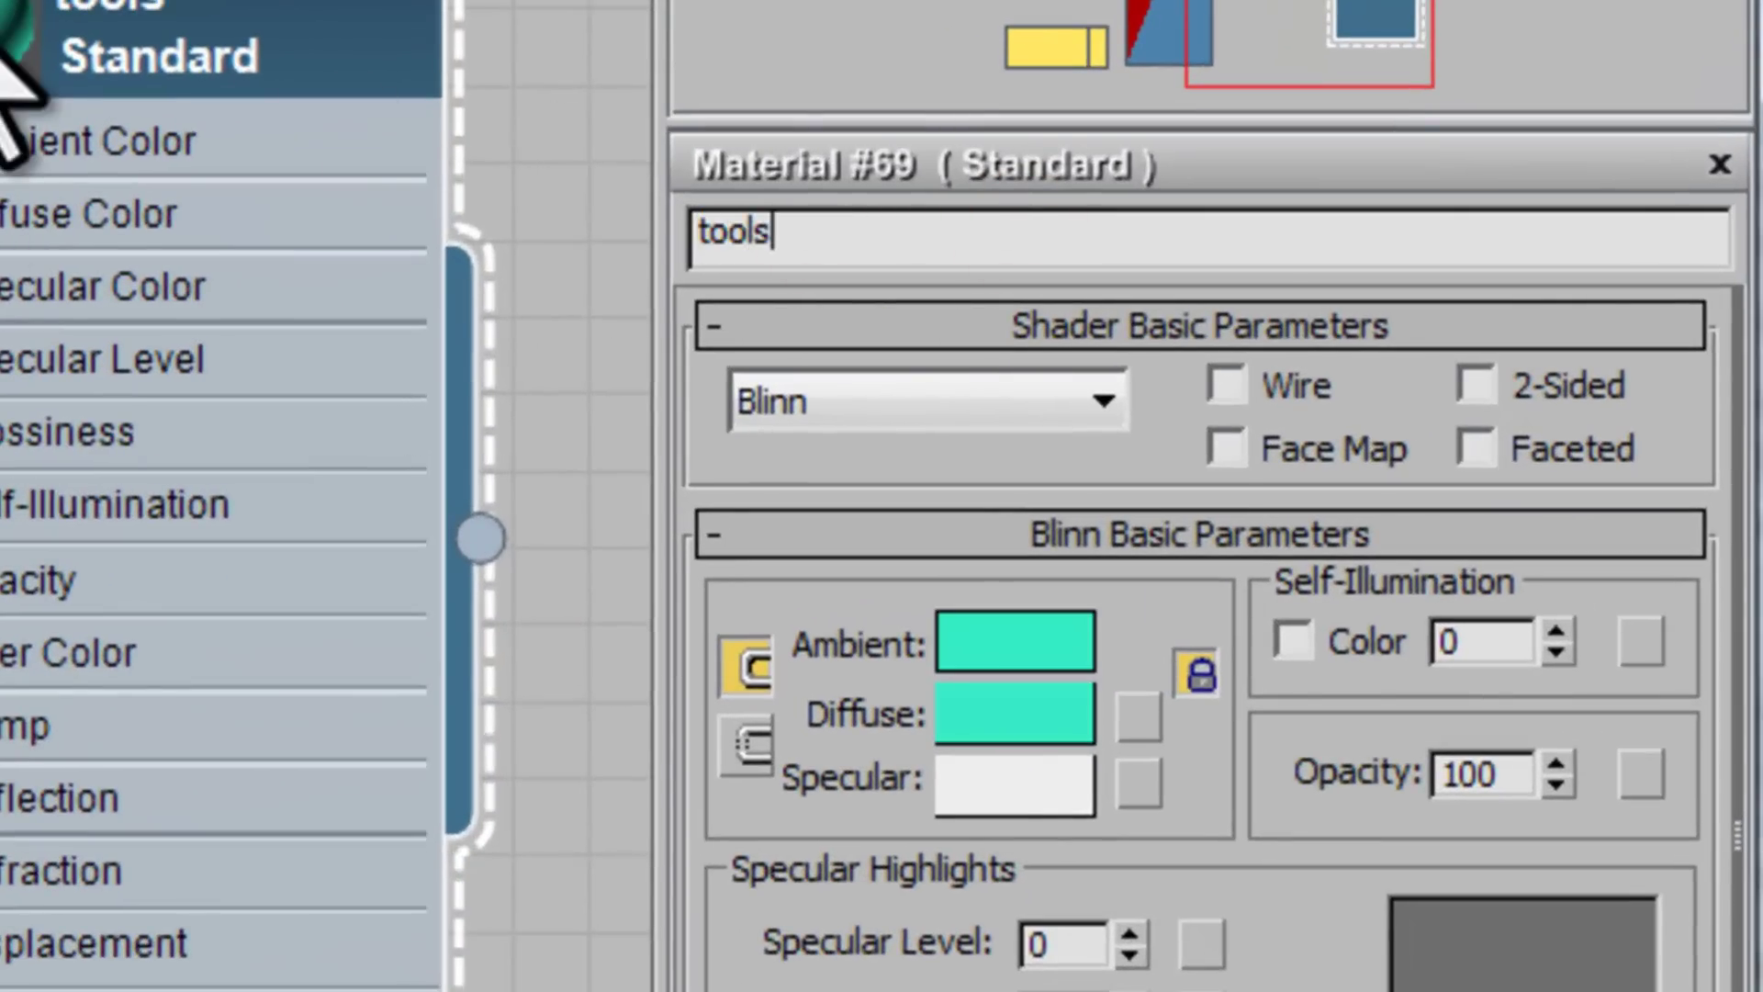
text(/toolsskybox)
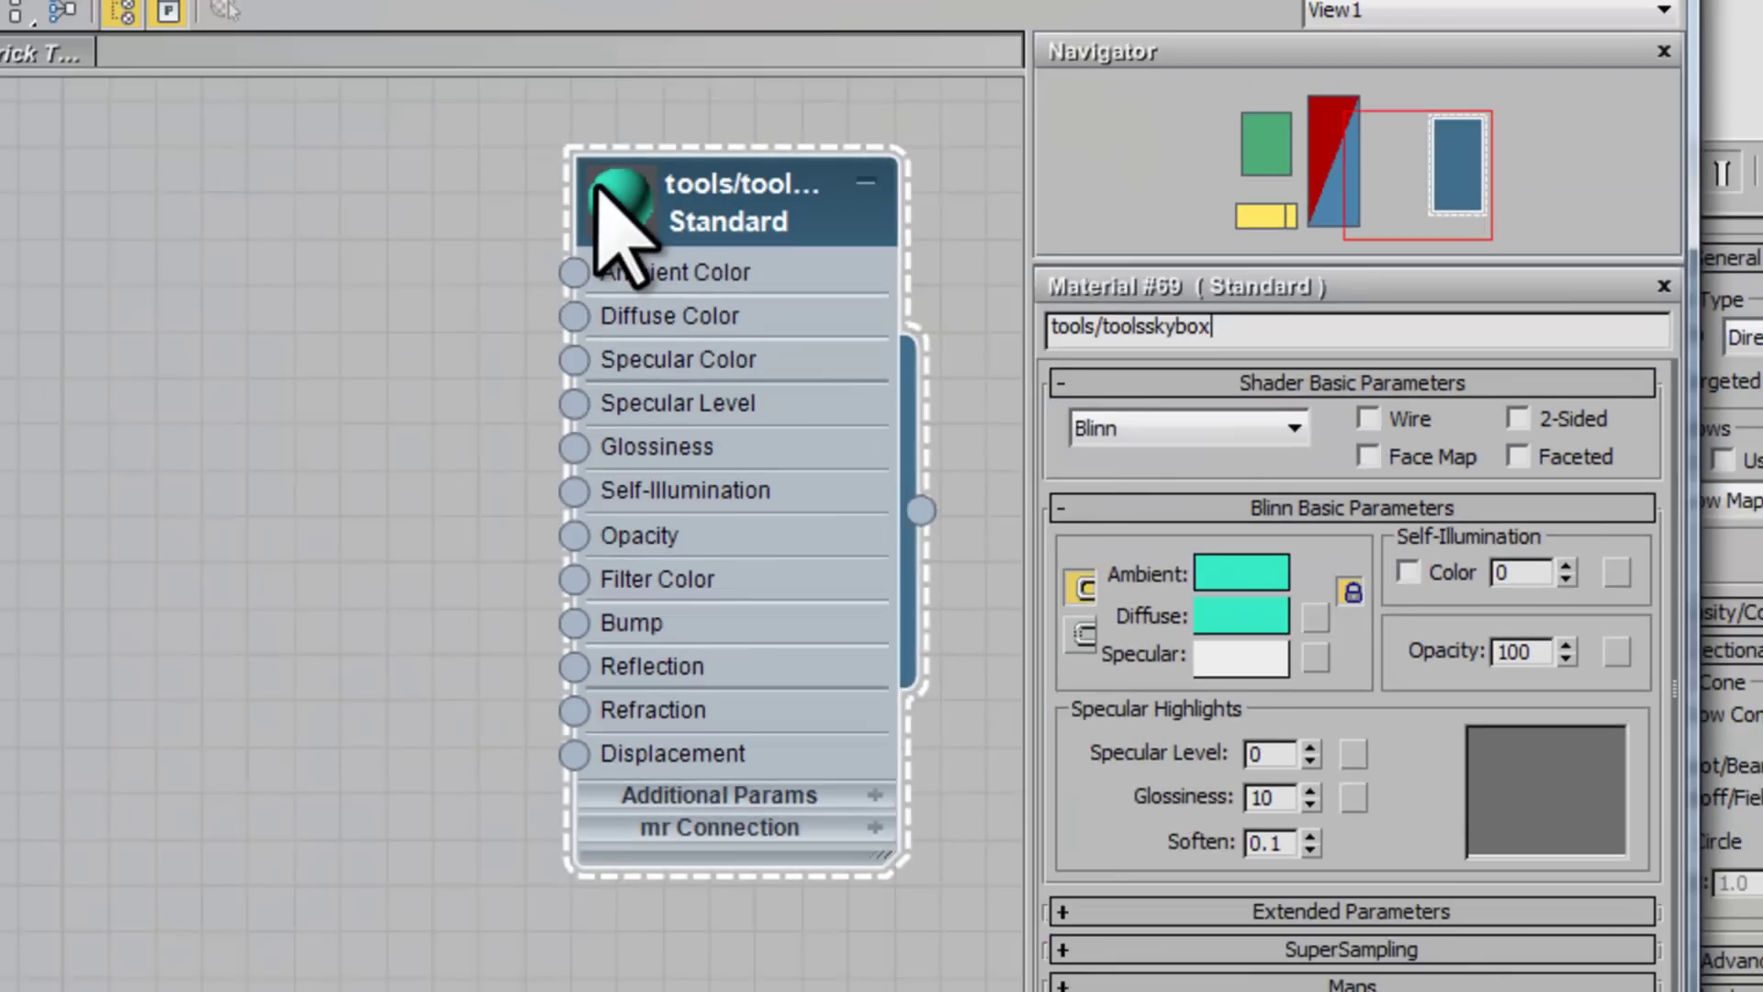
key(Return)
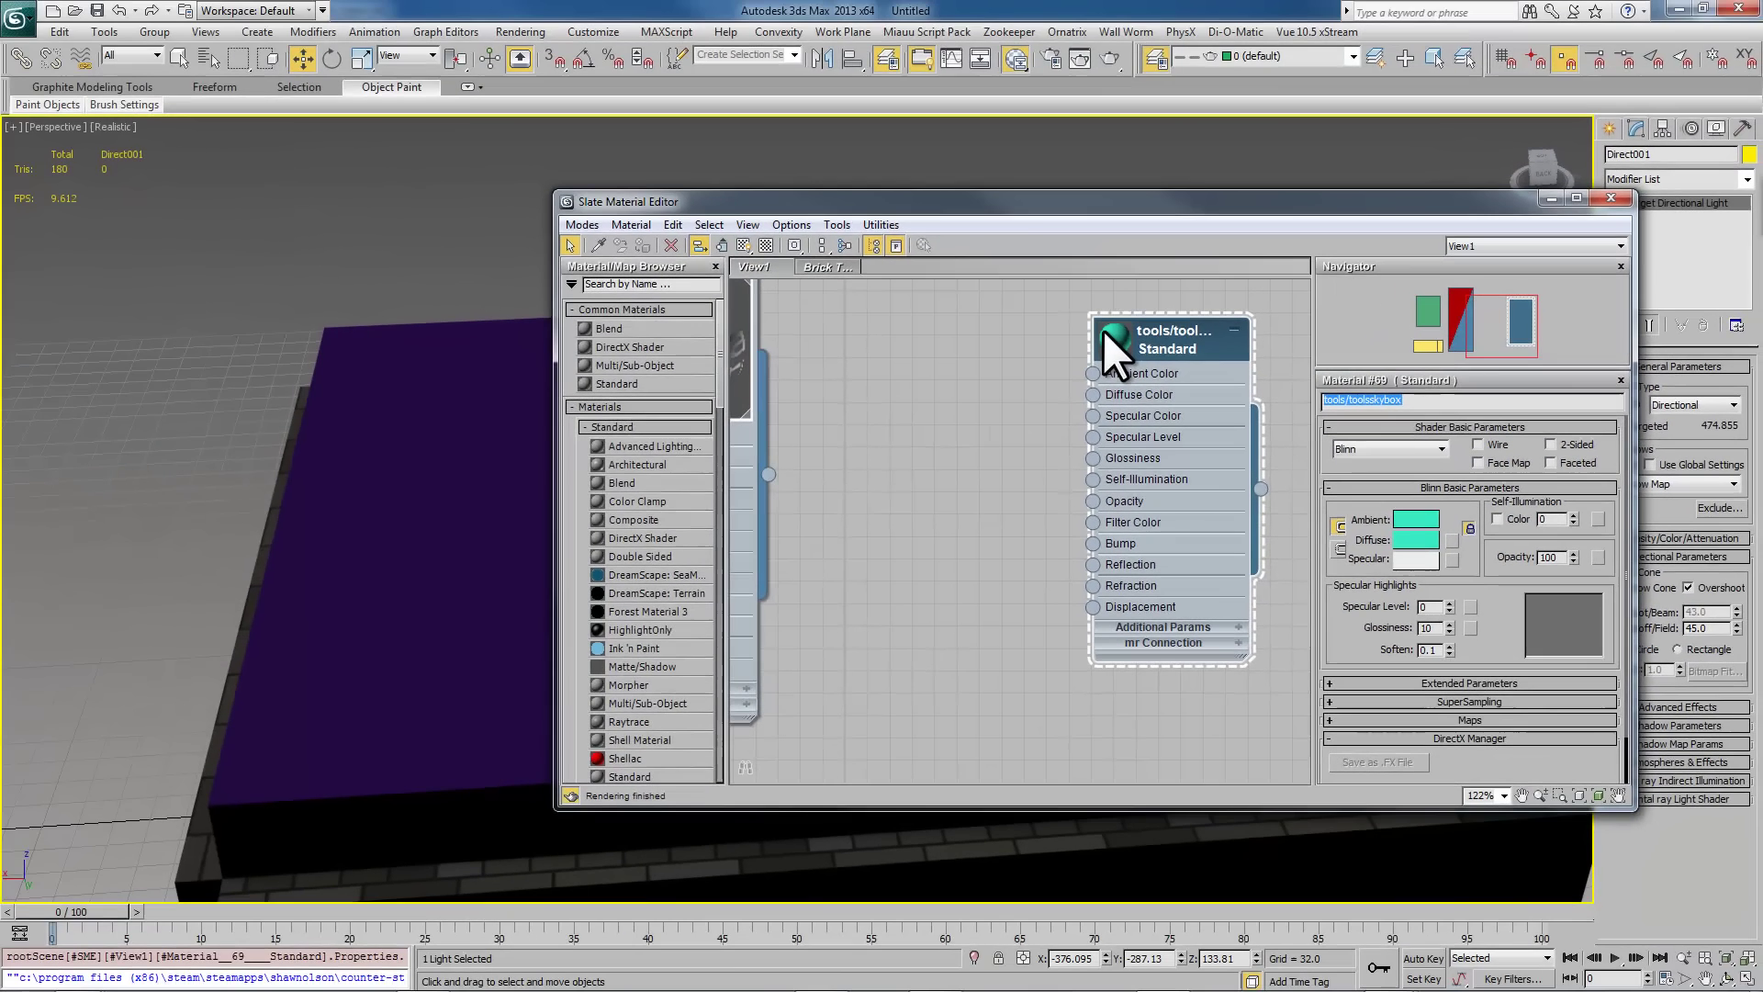
drag(1304, 580, 476, 471)
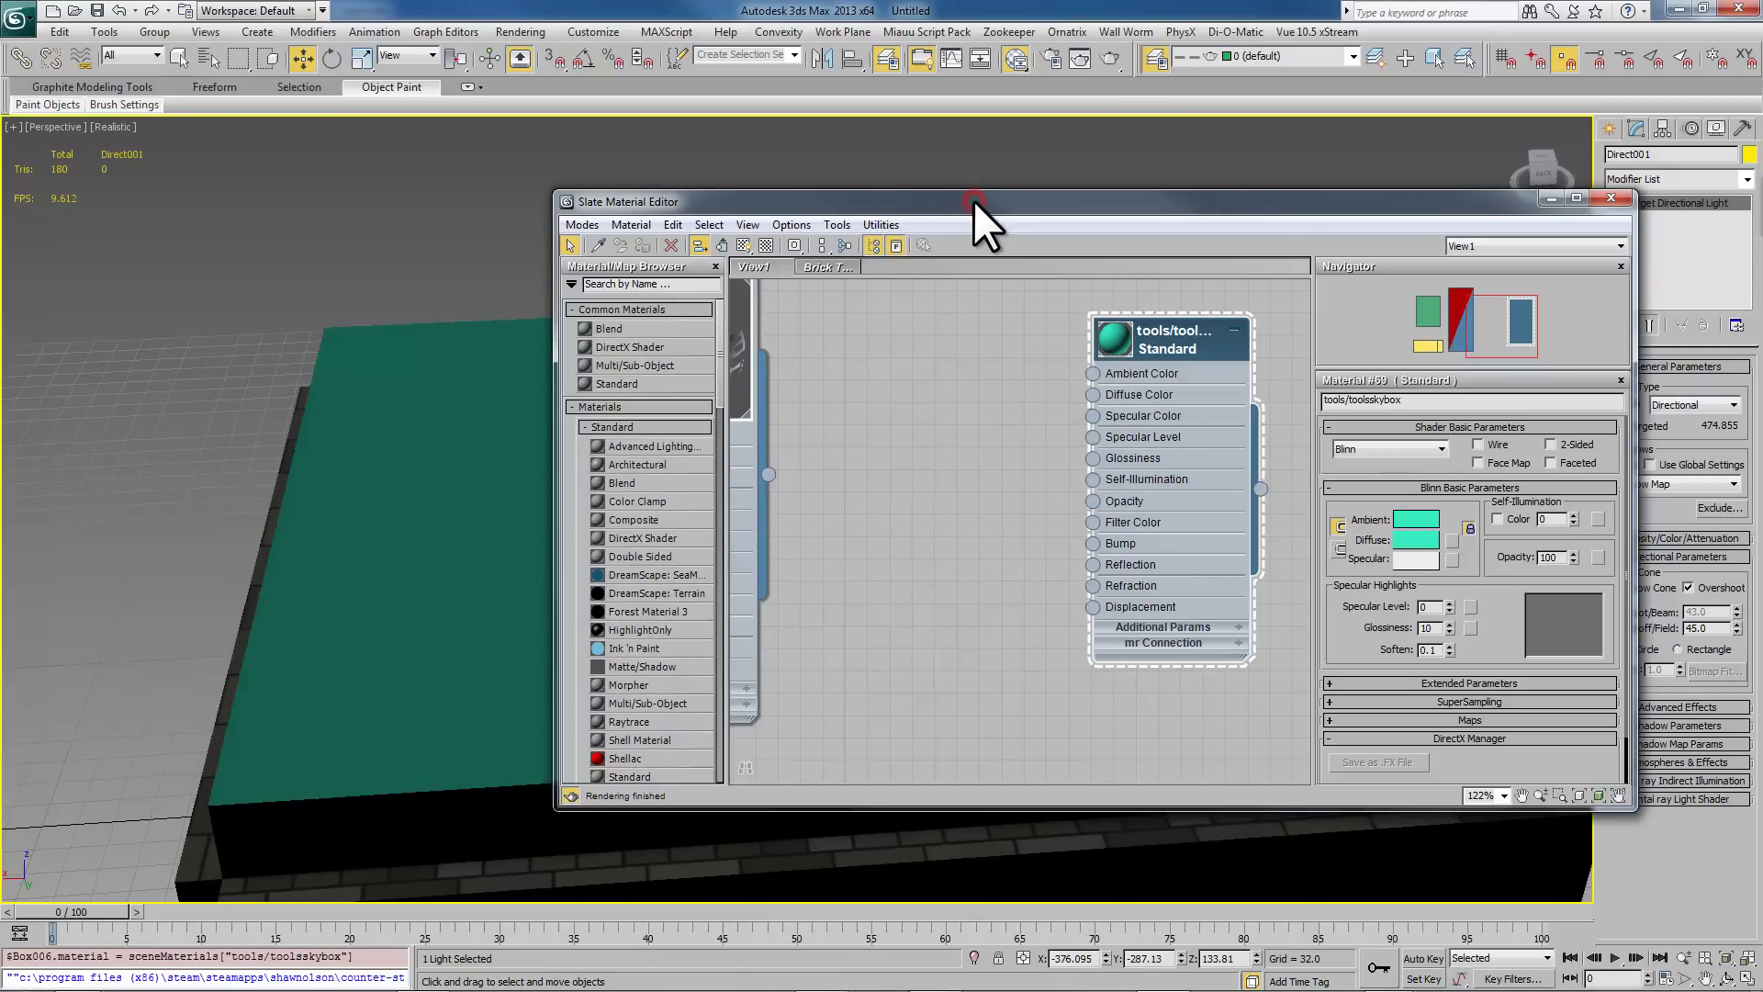
key(m)
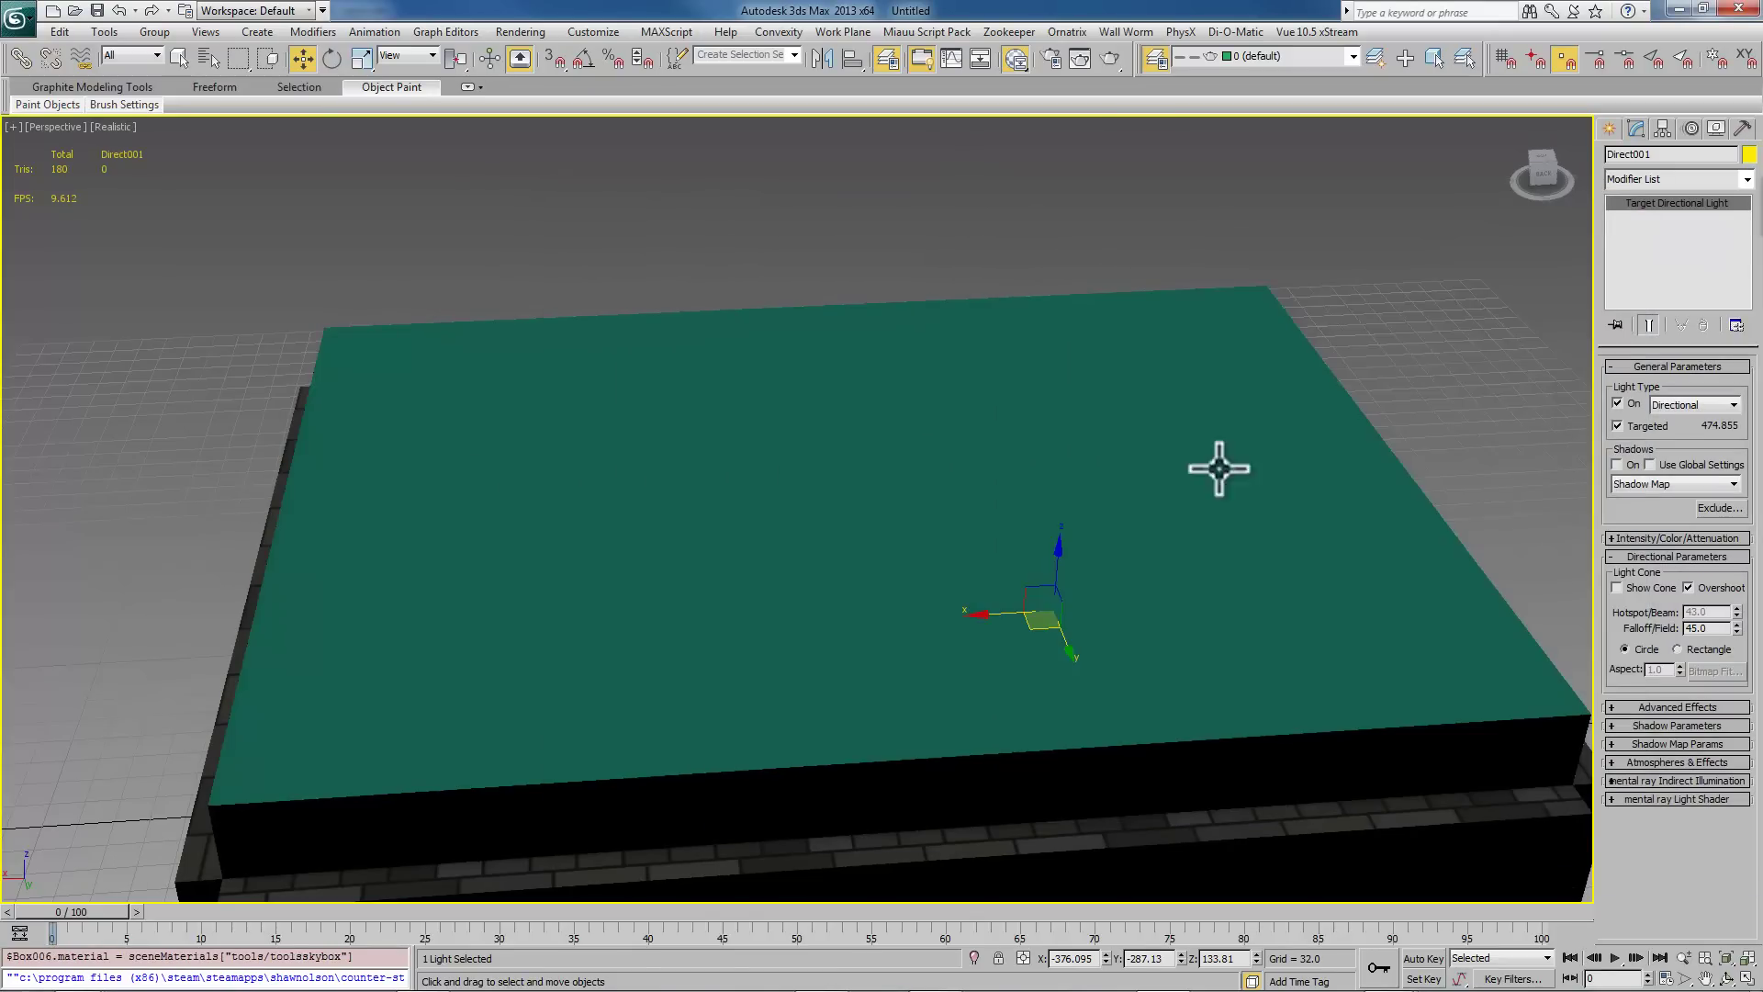
alt+middle_drag(971, 548, 918, 505)
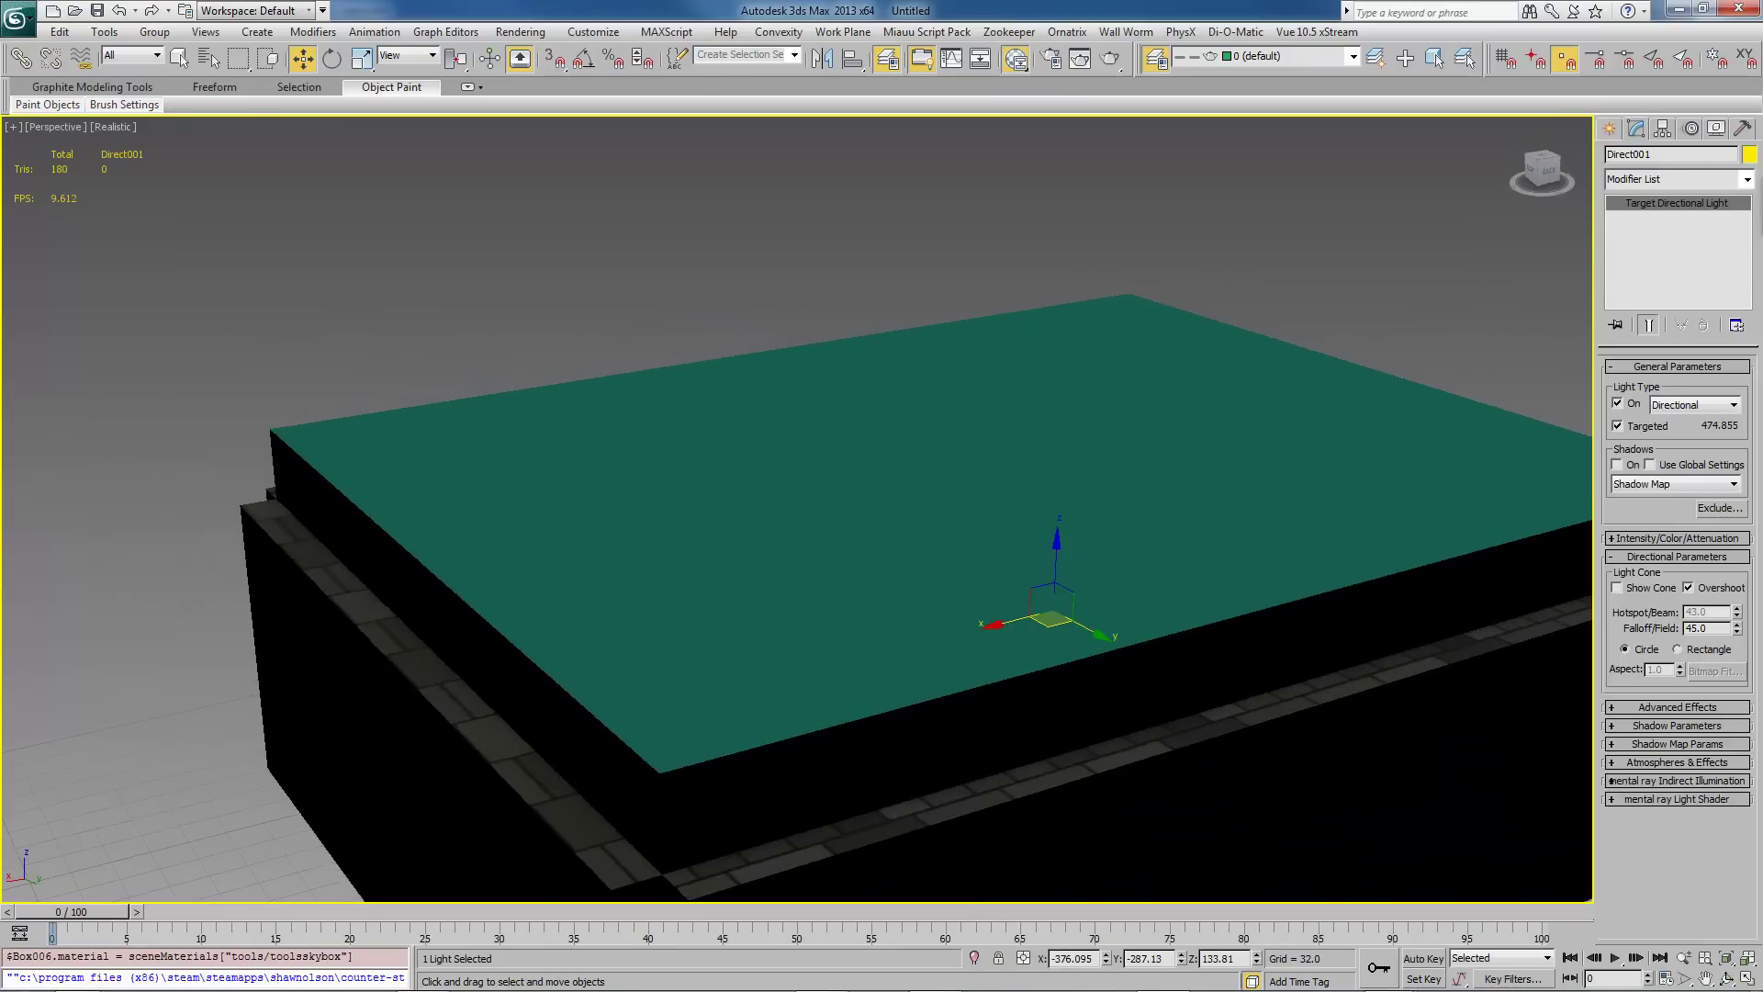
Step: Change the toolsskybox Ambient colour to light blue 111,156,212
key(m)
click(1281, 577)
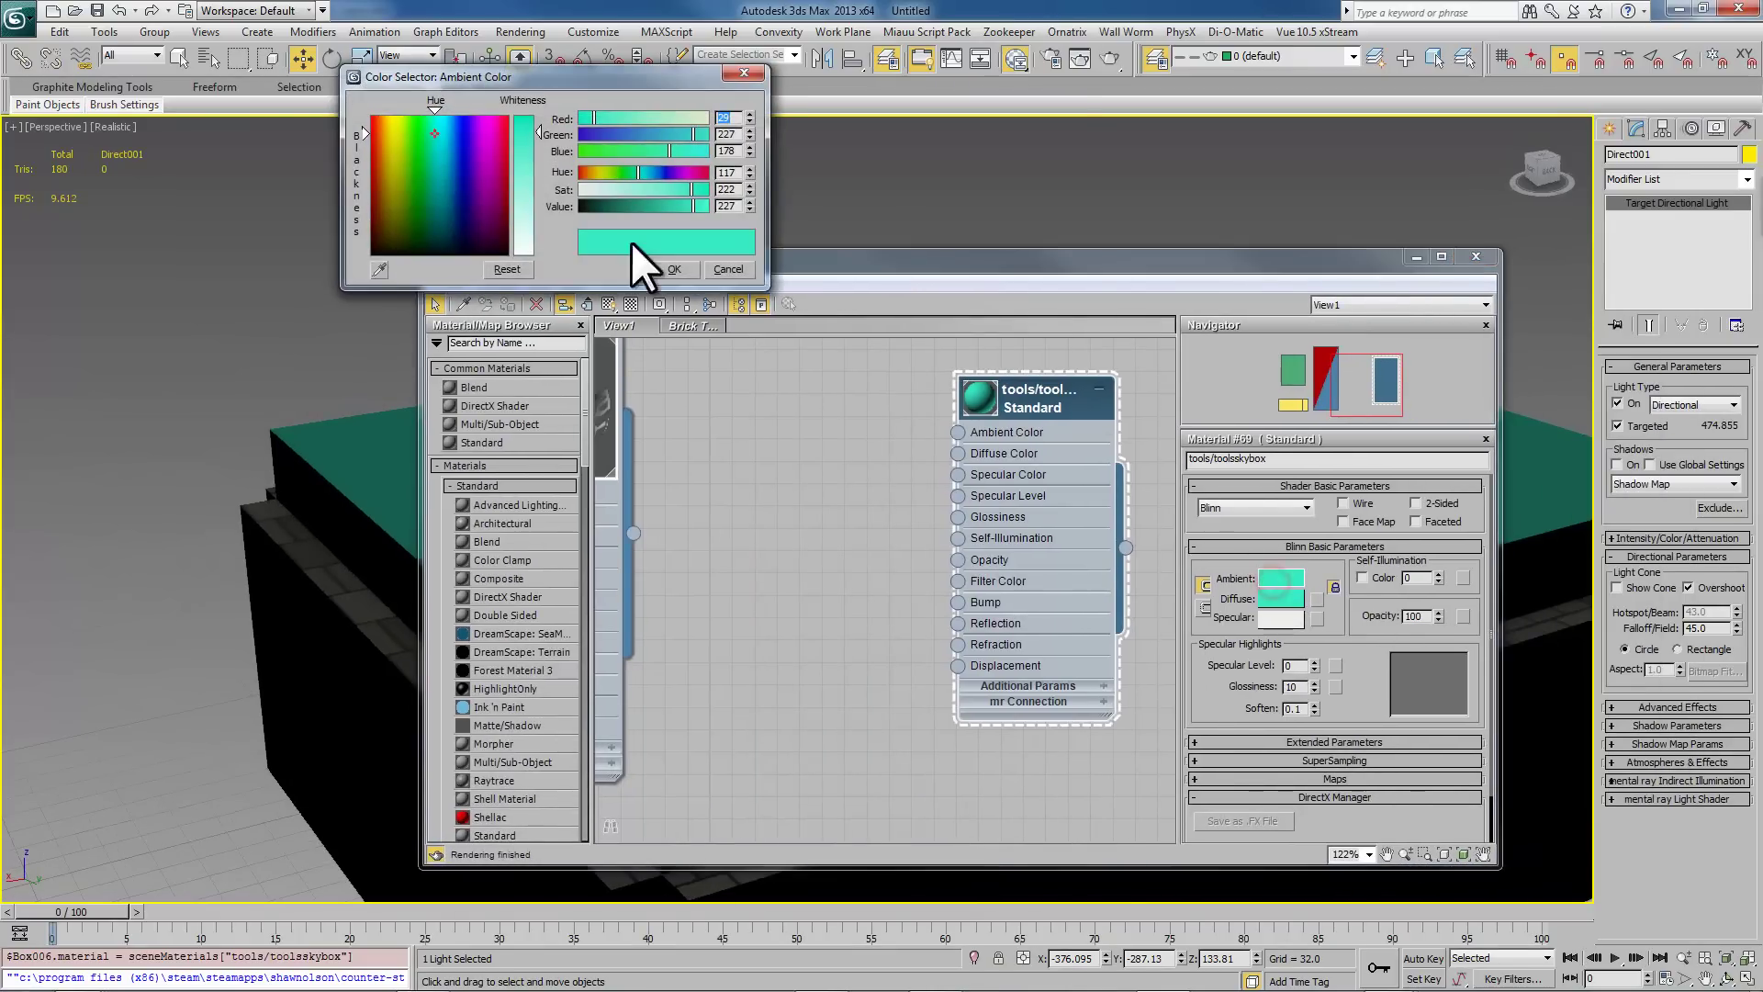
mouse_move(420, 153)
mouse_down()
mouse_move(657, 180)
mouse_move(630, 180)
mouse_move(659, 223)
mouse_up()
click(676, 269)
click(1478, 254)
Step: Hide Box006 with Hide Selection to reveal the brick room and its decal
mouse_move(1004, 433)
alt+middle_down()
mouse_move(1055, 433)
mouse_move(1015, 432)
alt+middle_up()
right_click(951, 462)
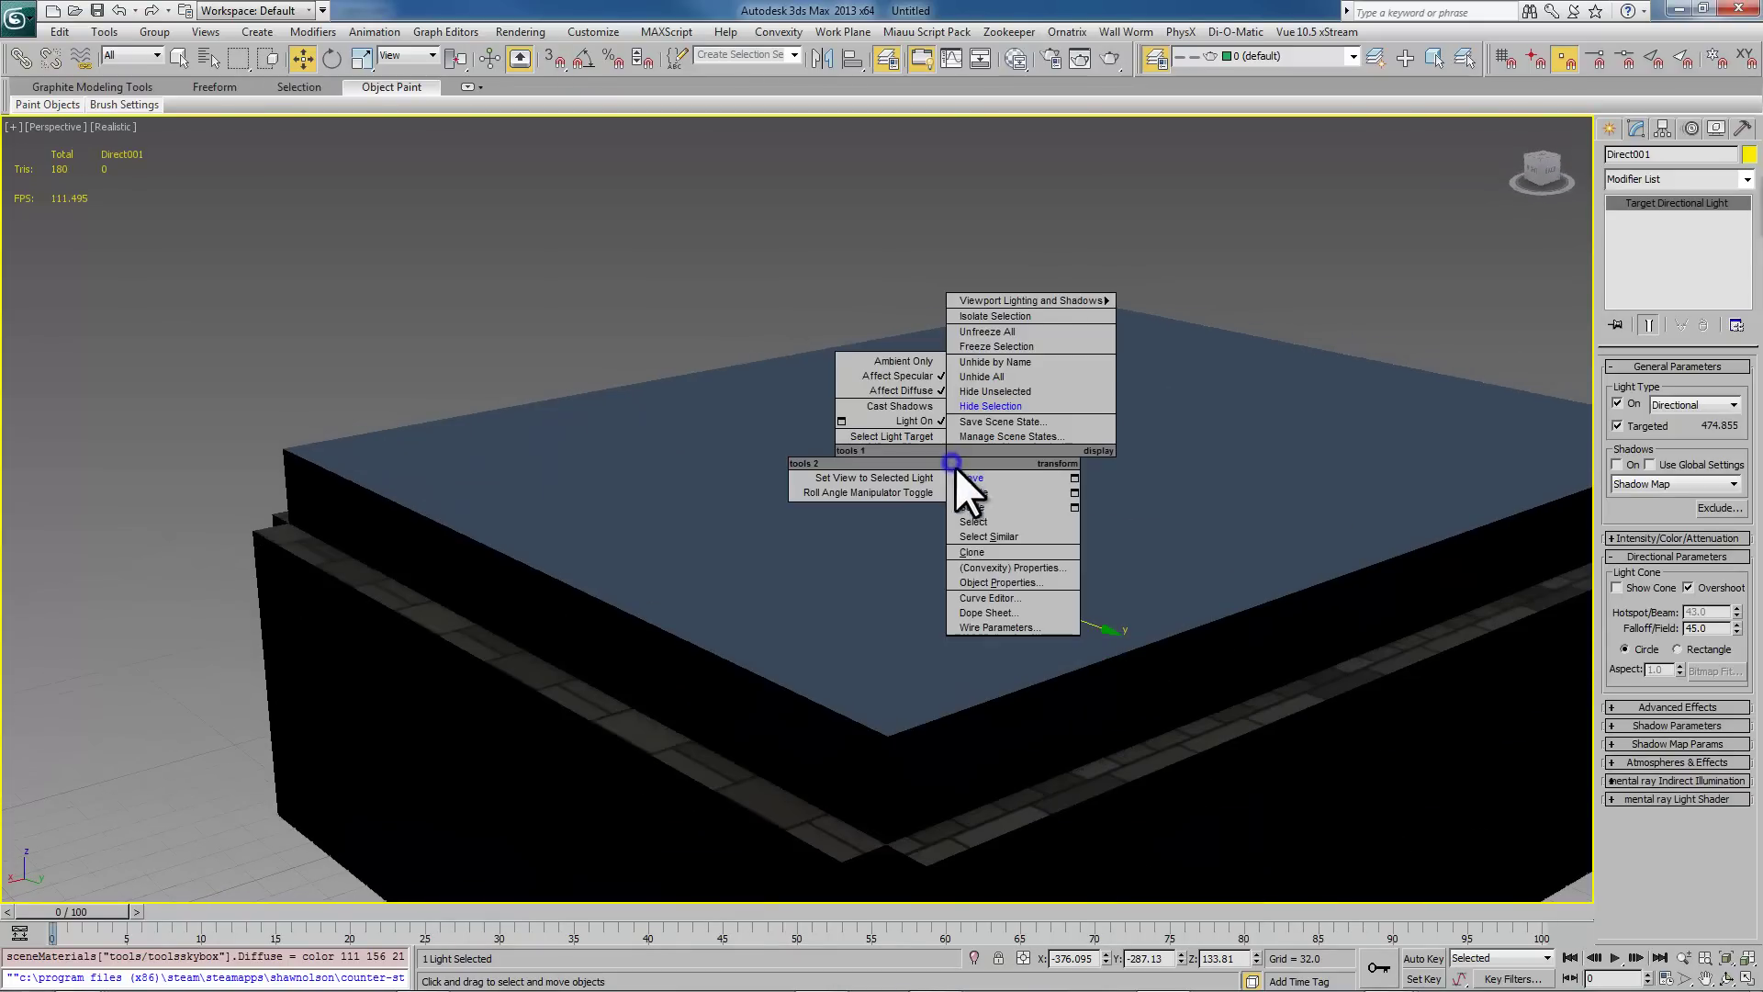
click(992, 431)
alt+middle_drag(654, 603, 918, 555)
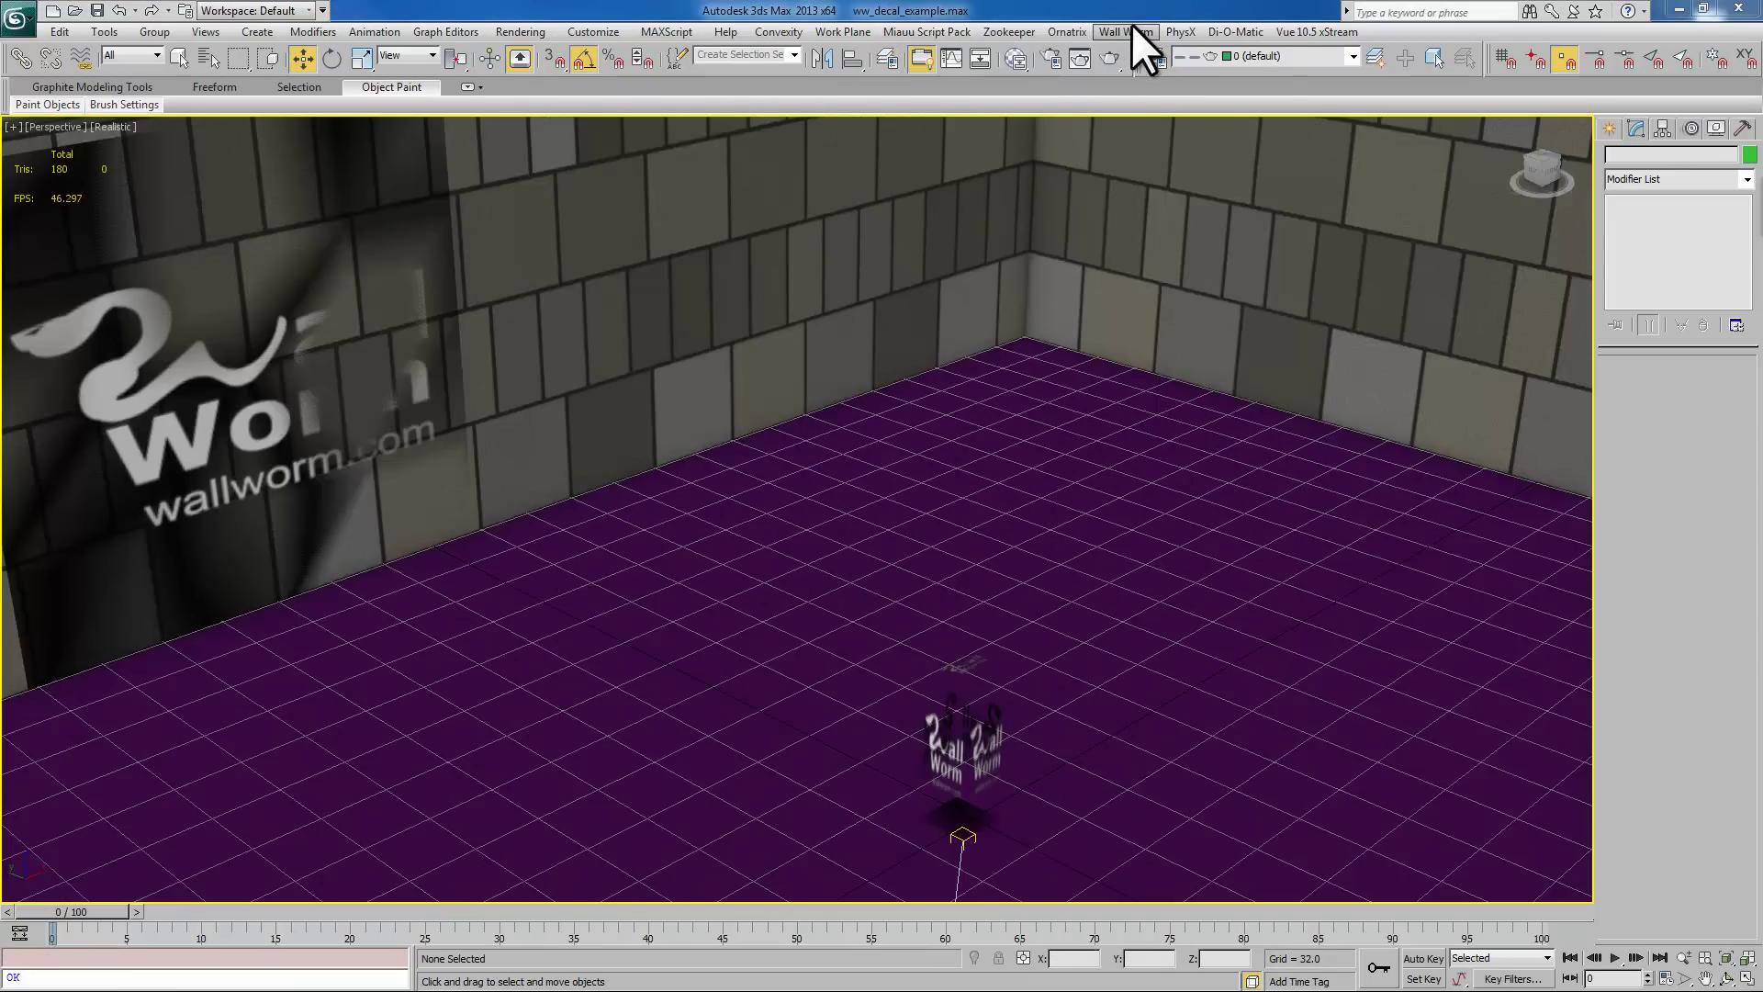
Step: Export the scene as VMF via Wall Worm with Compile Map on Export enabled
click(1131, 31)
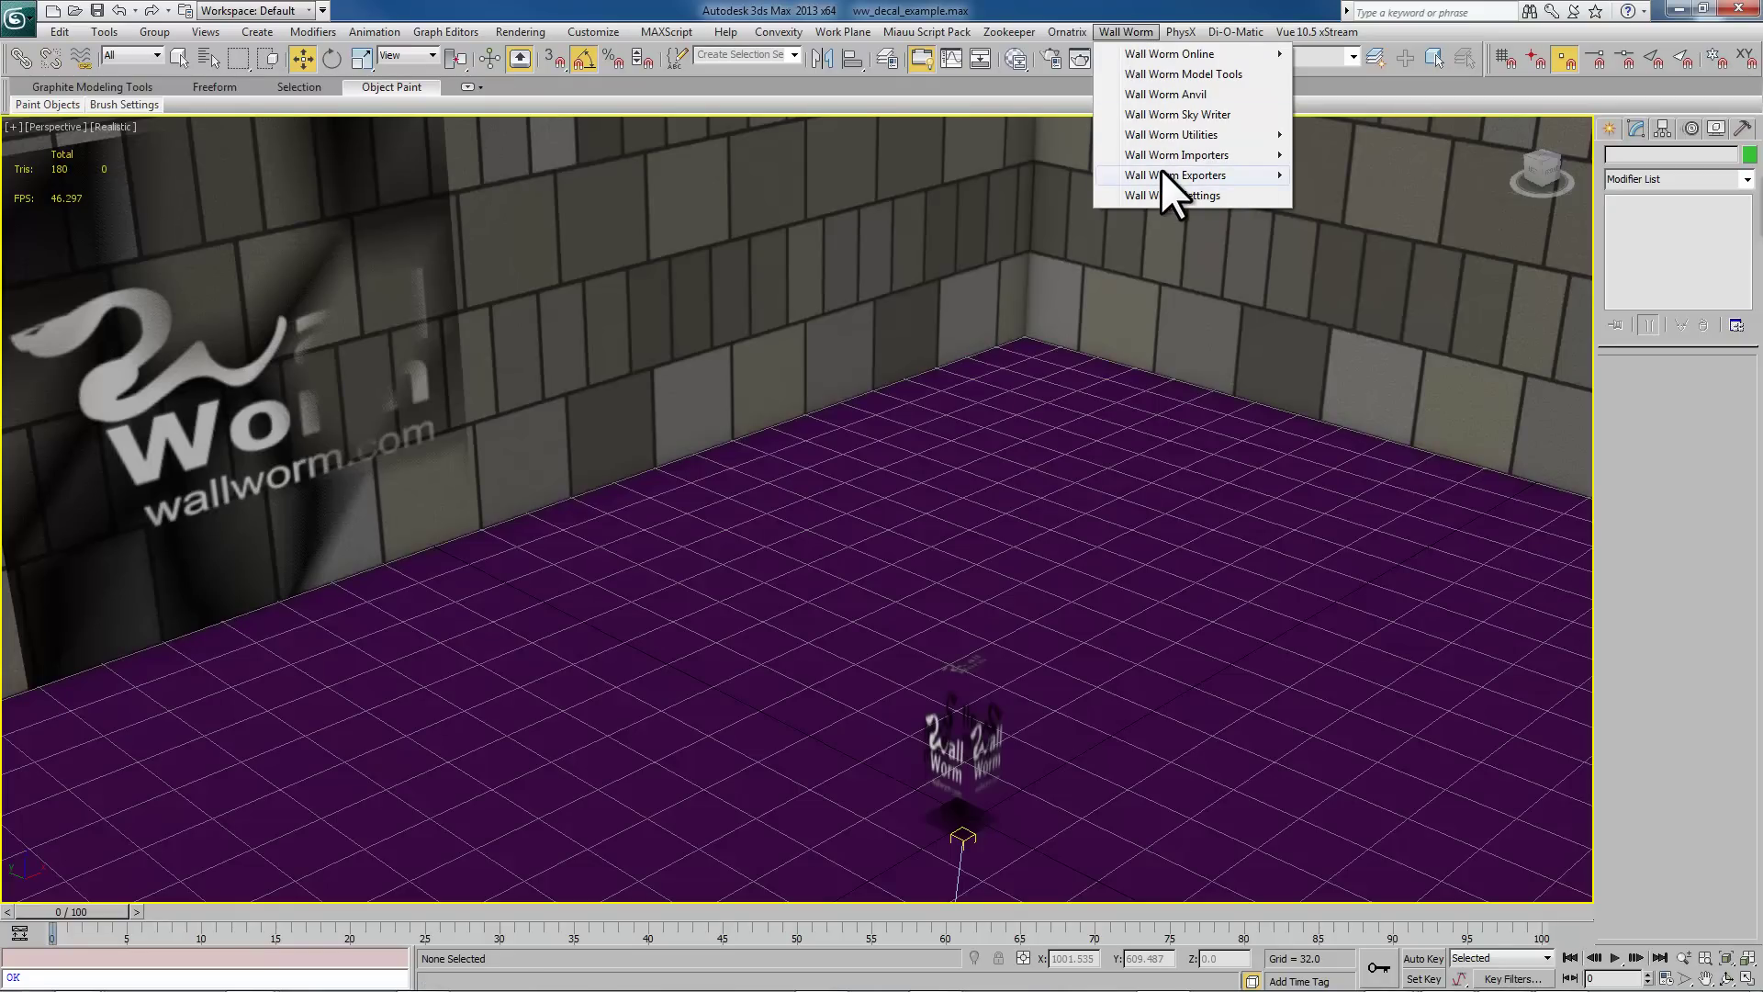
mouse_move(1161, 169)
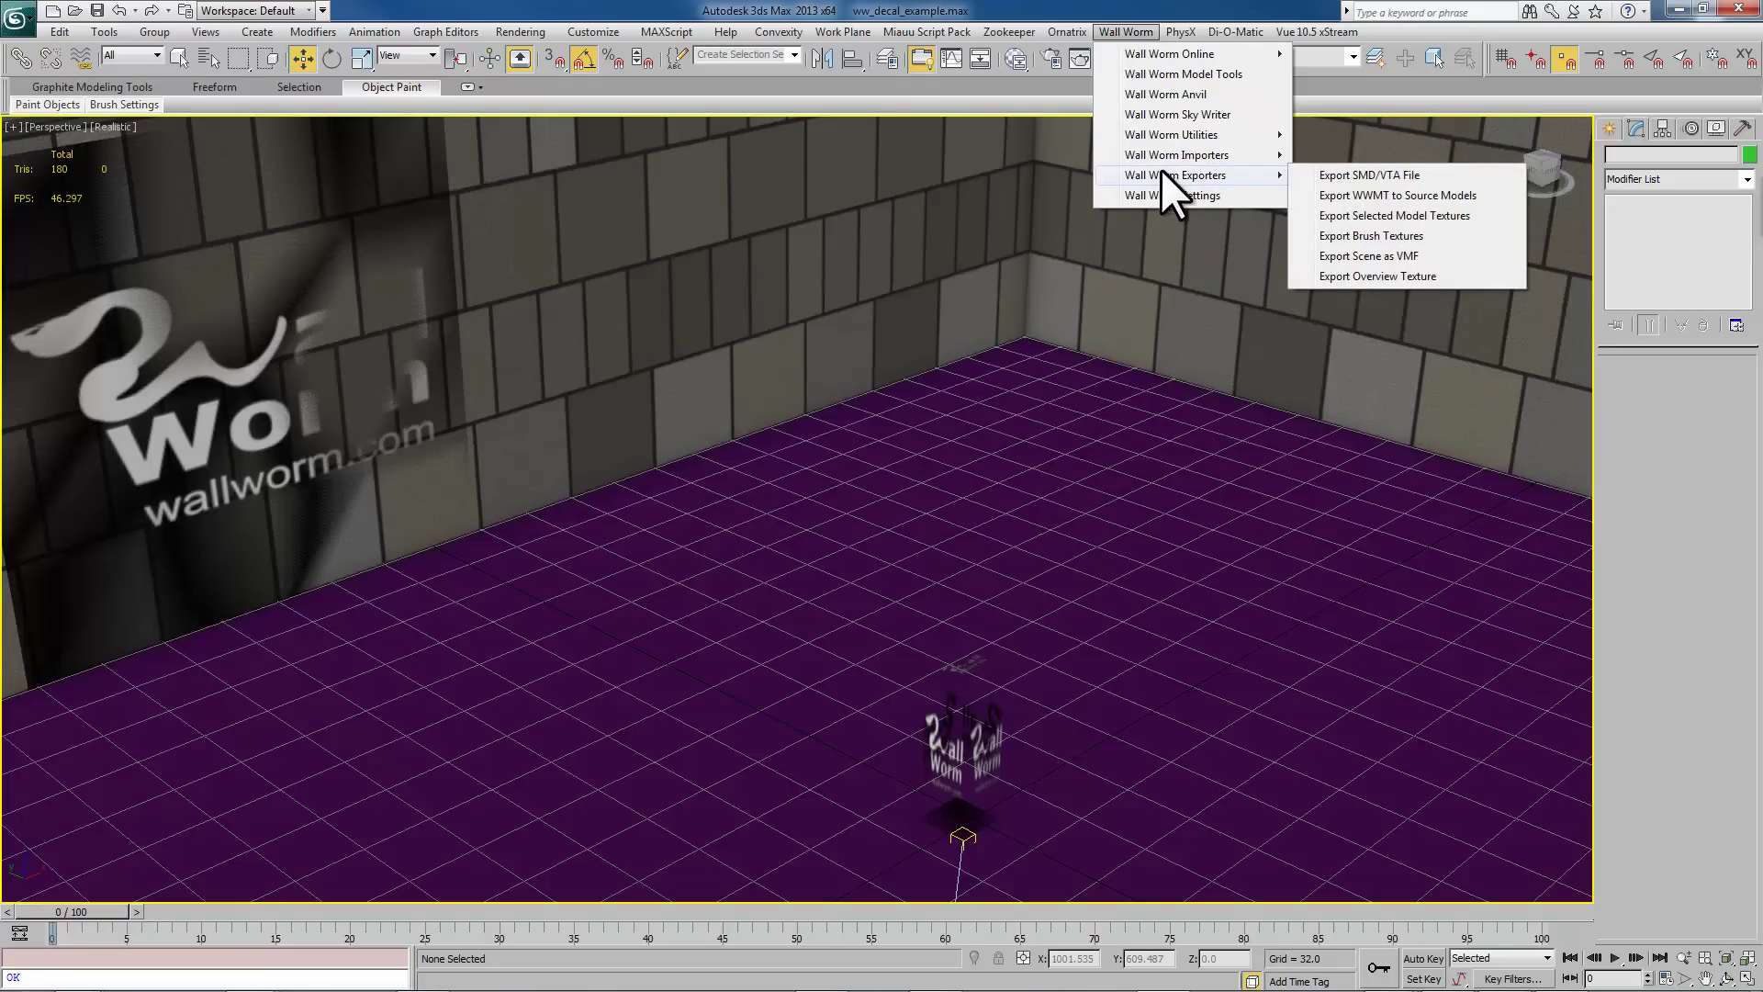
click(1379, 258)
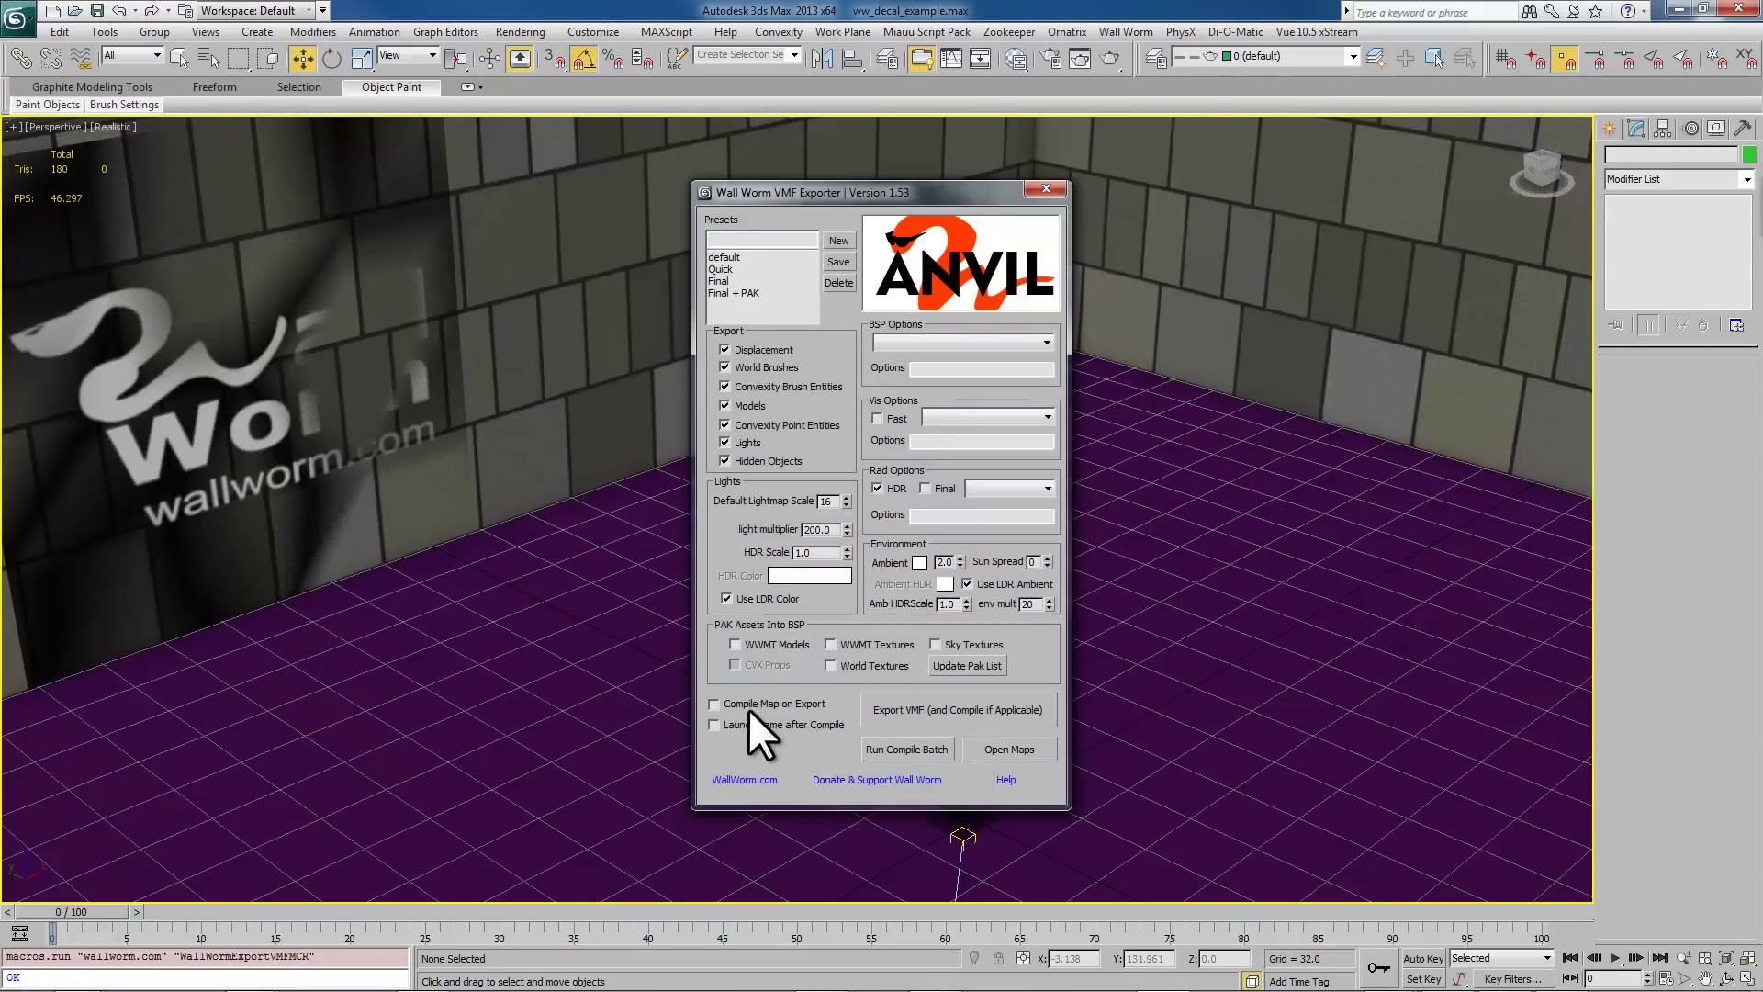
click(722, 702)
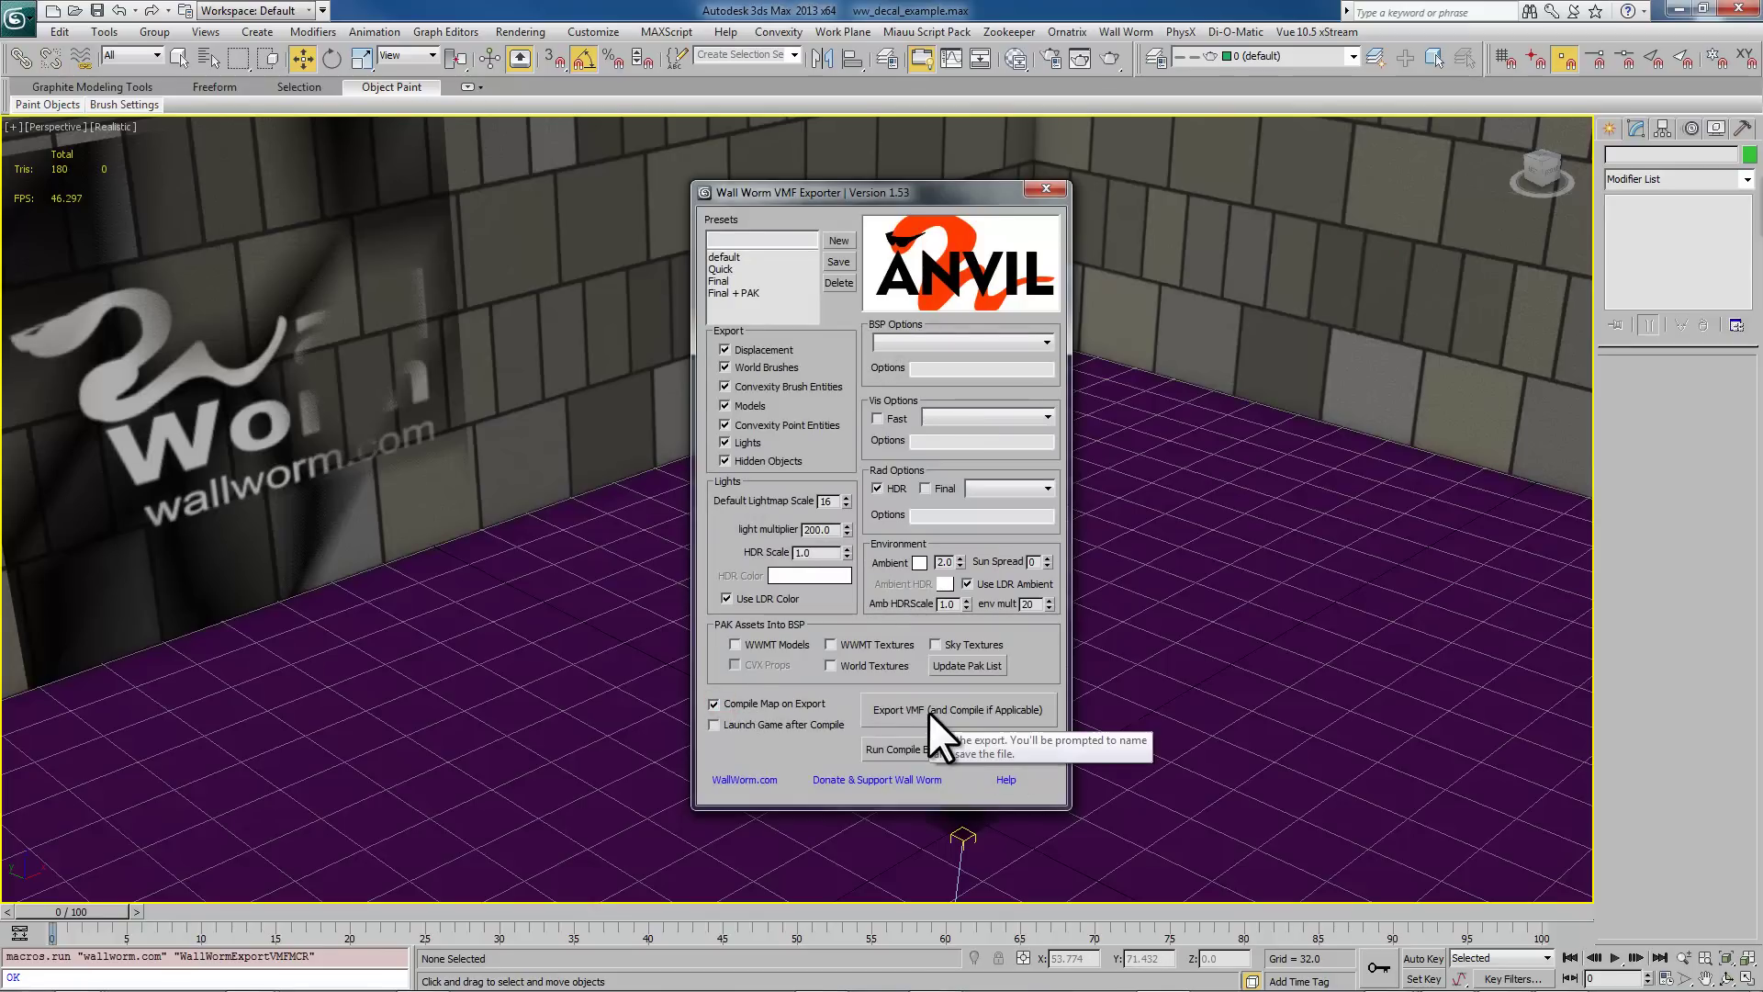
click(928, 712)
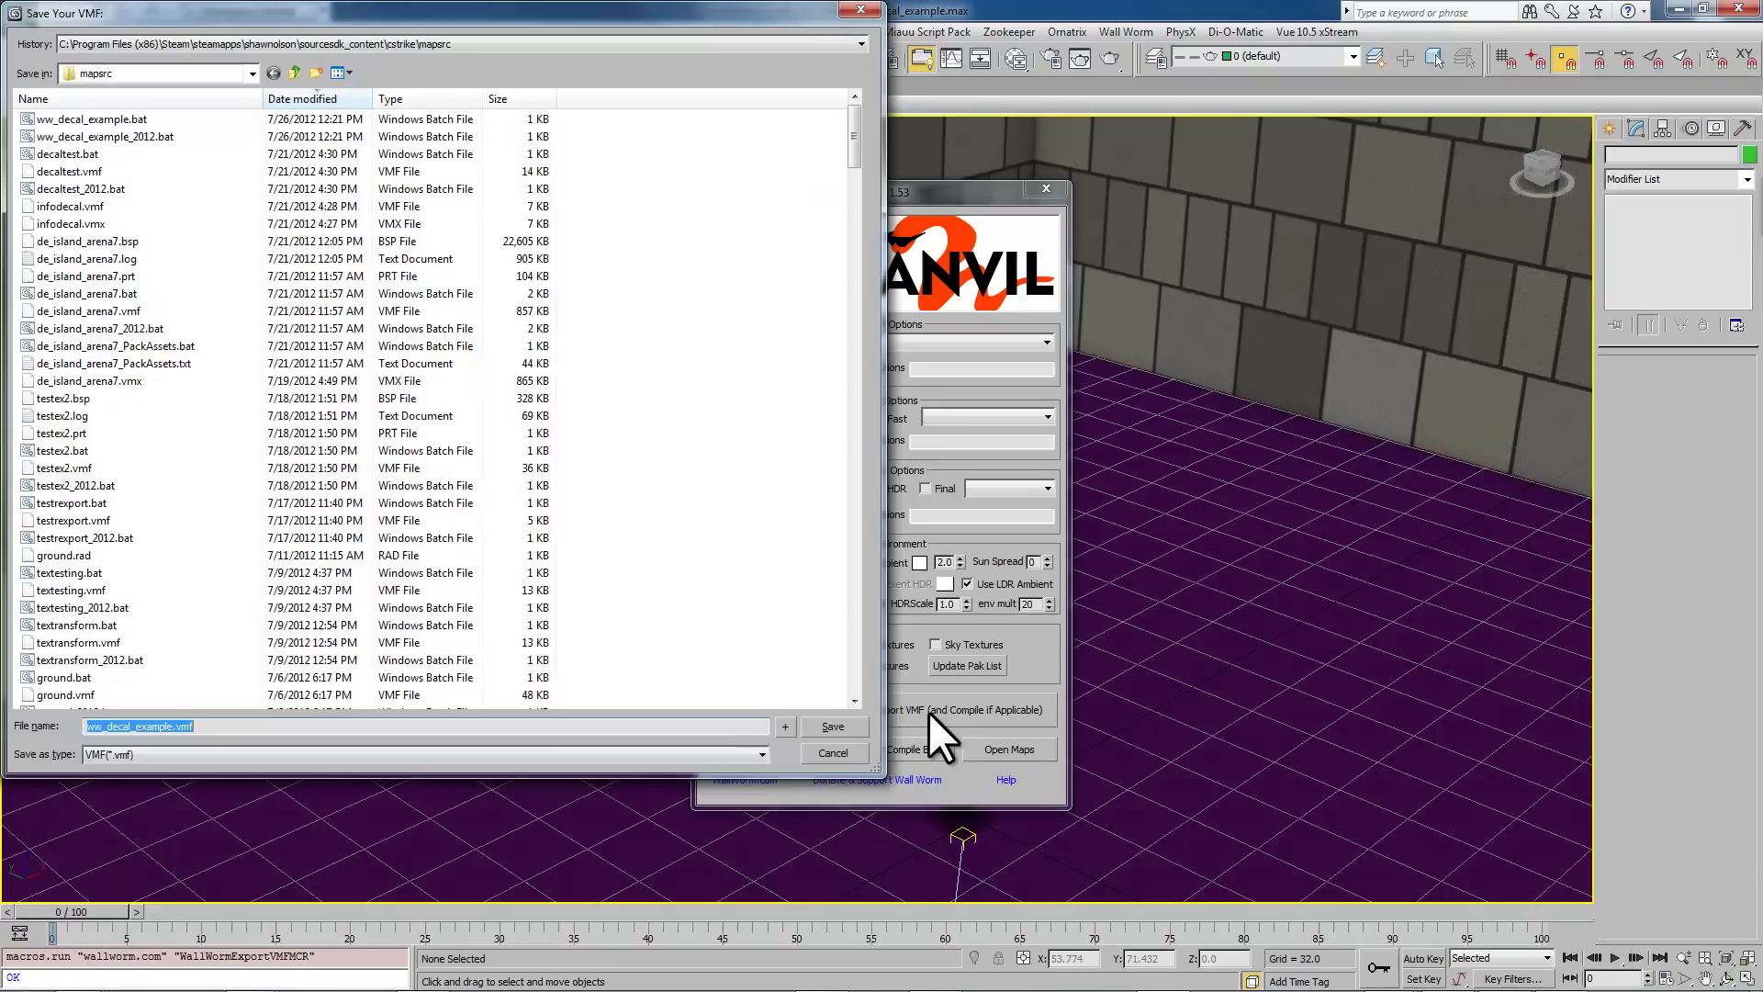
Step: Save ww_decal_example.vmf to mapsrc and let the compile build and copy ww_decal_example.bsp
click(841, 726)
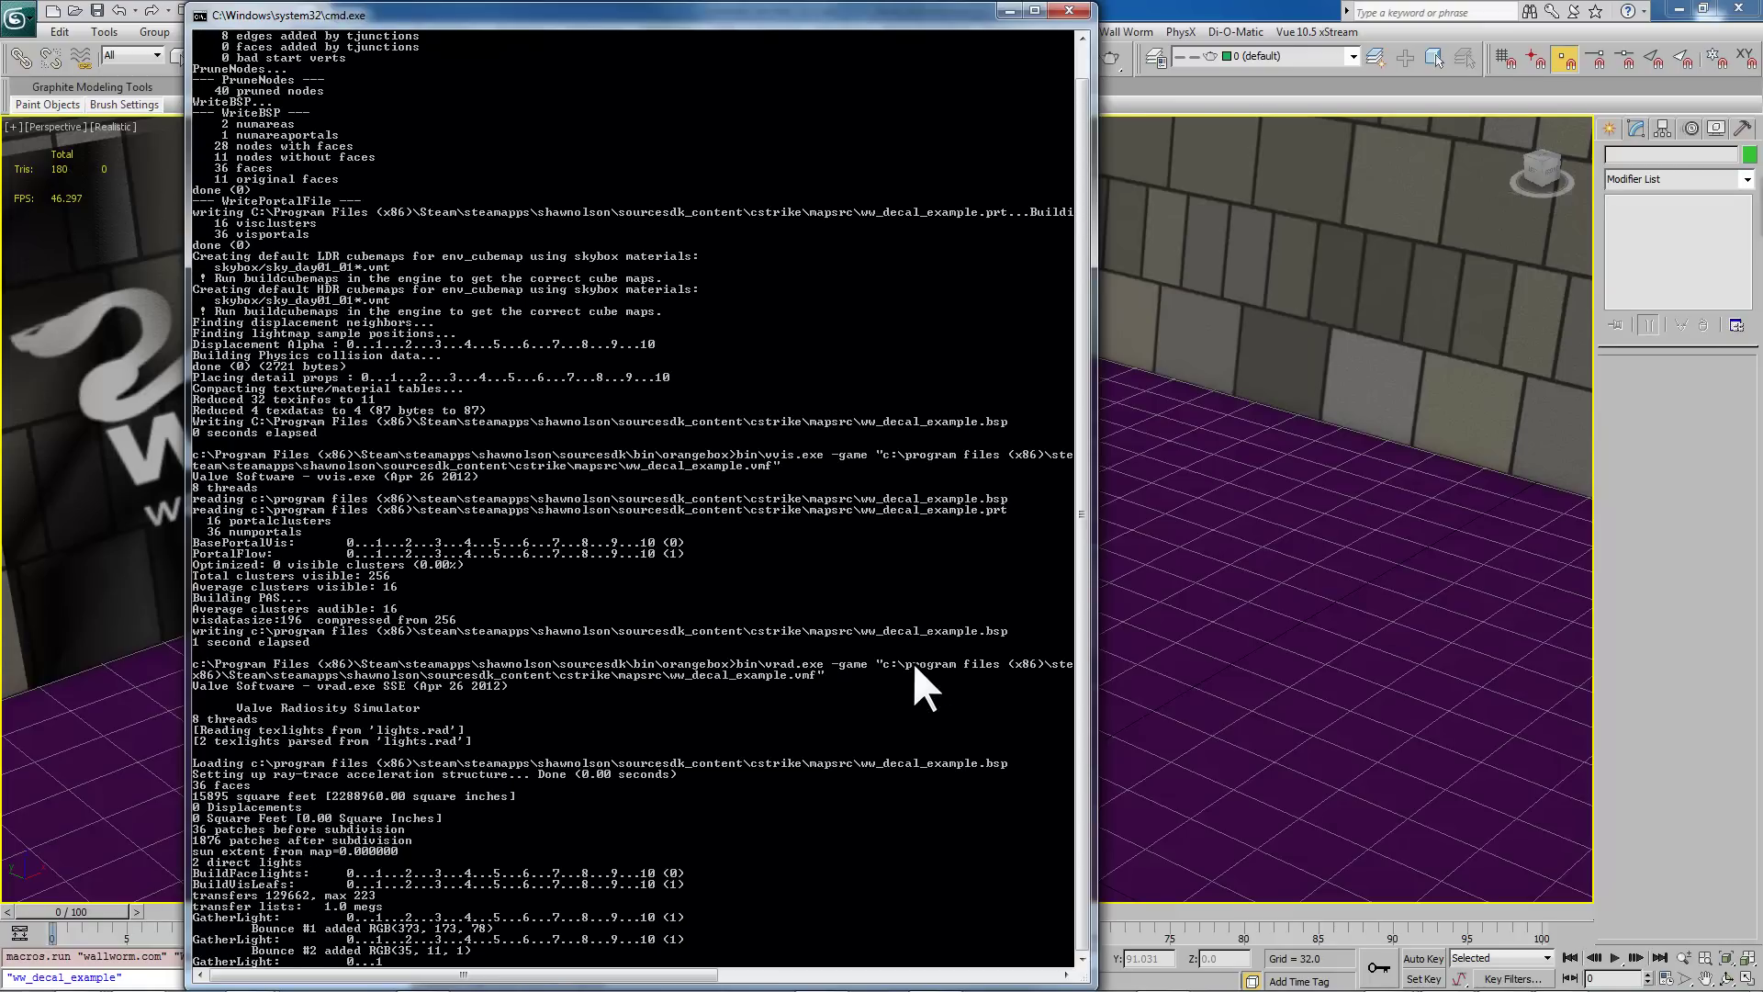
drag(928, 17, 912, 292)
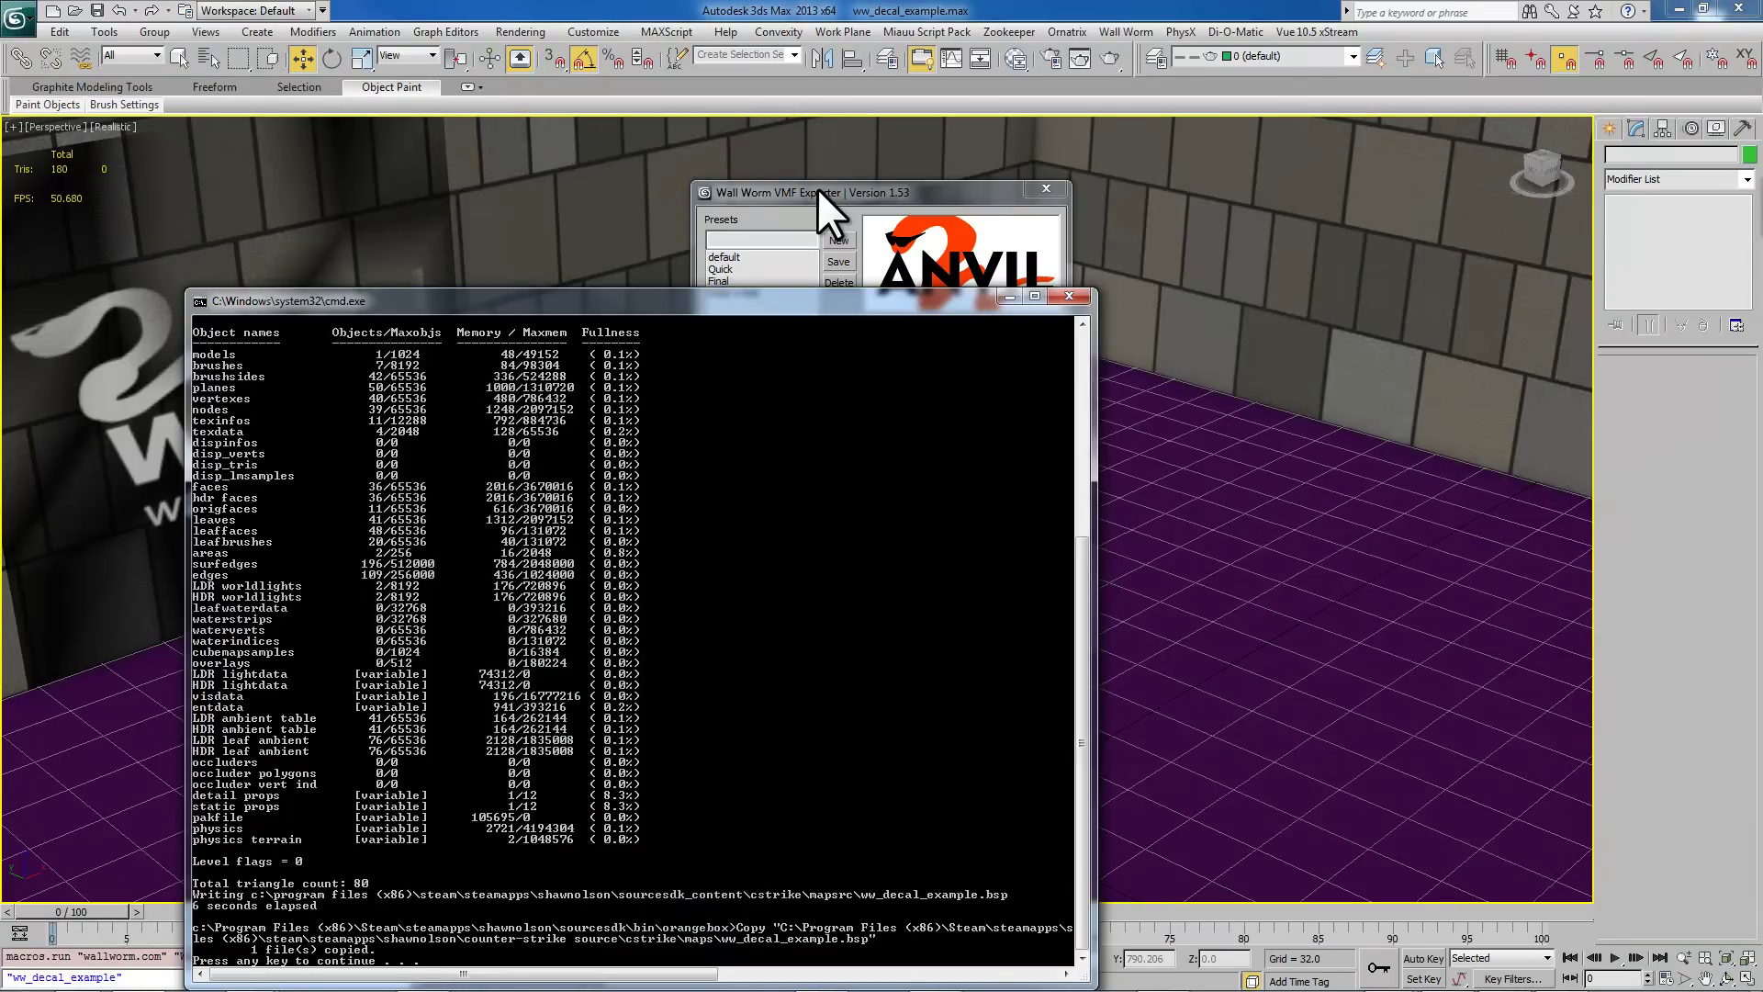
drag(817, 189, 881, 175)
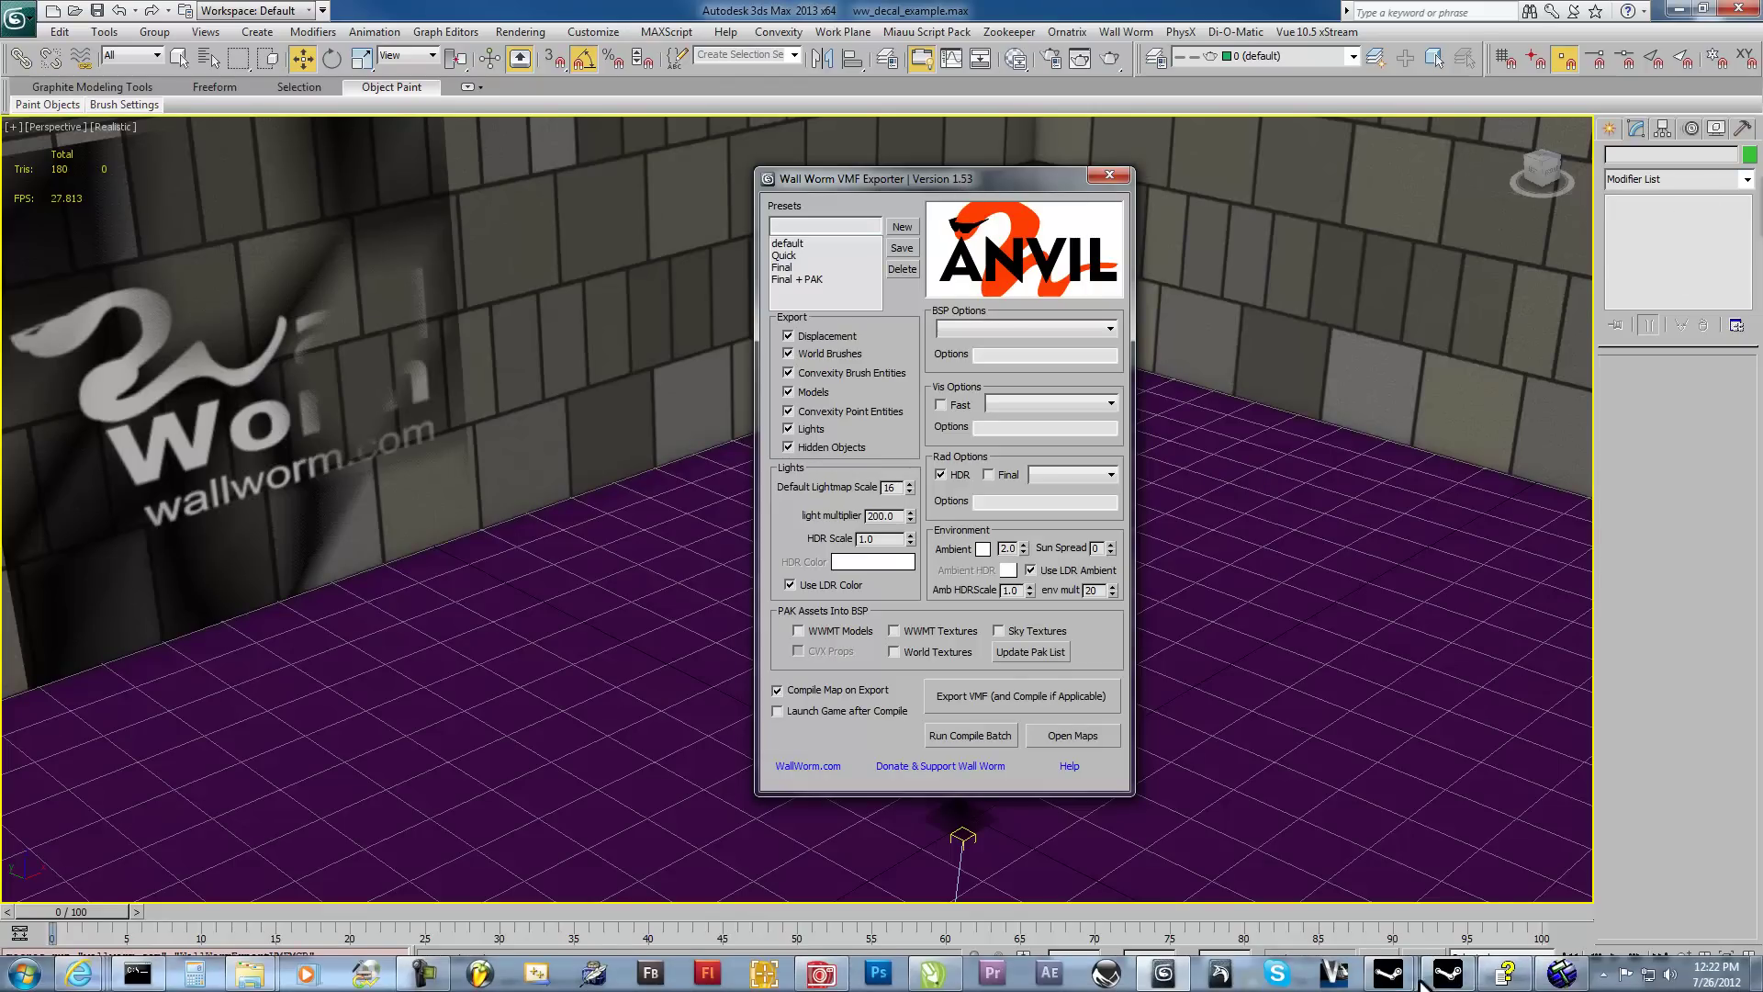
Step: Launch Hammer from the Source SDK and open ww_decal_example.vmf
click(1444, 978)
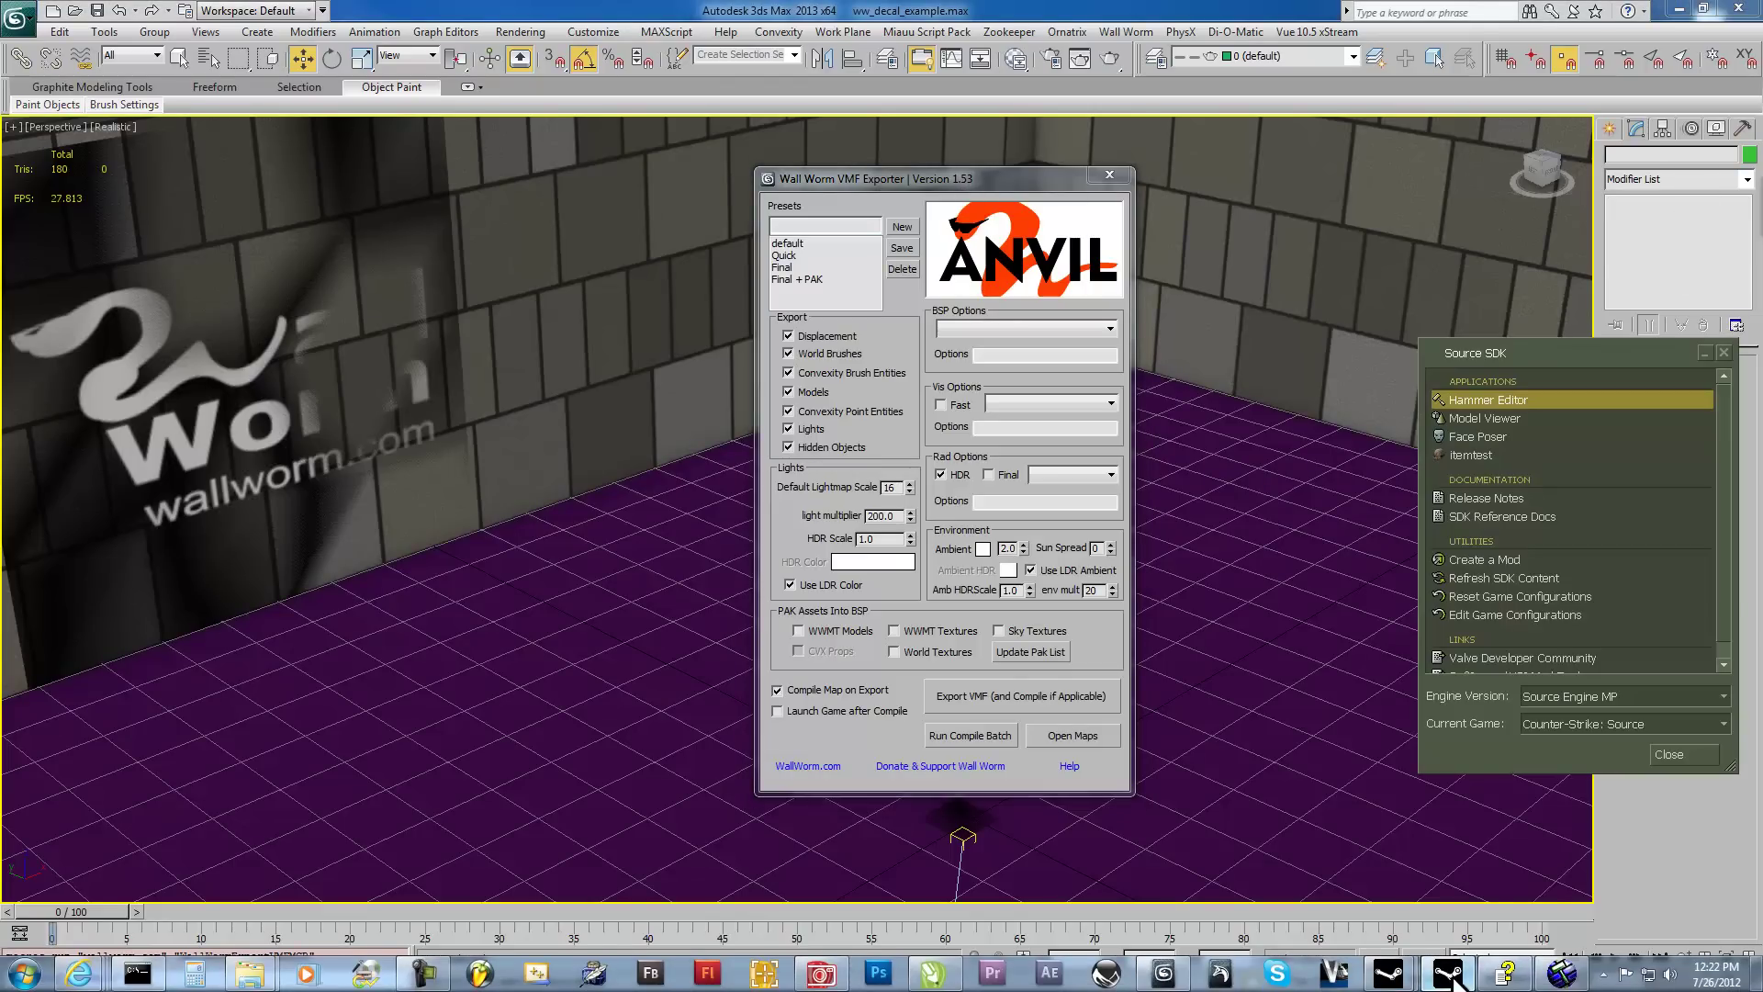
double_click(1487, 399)
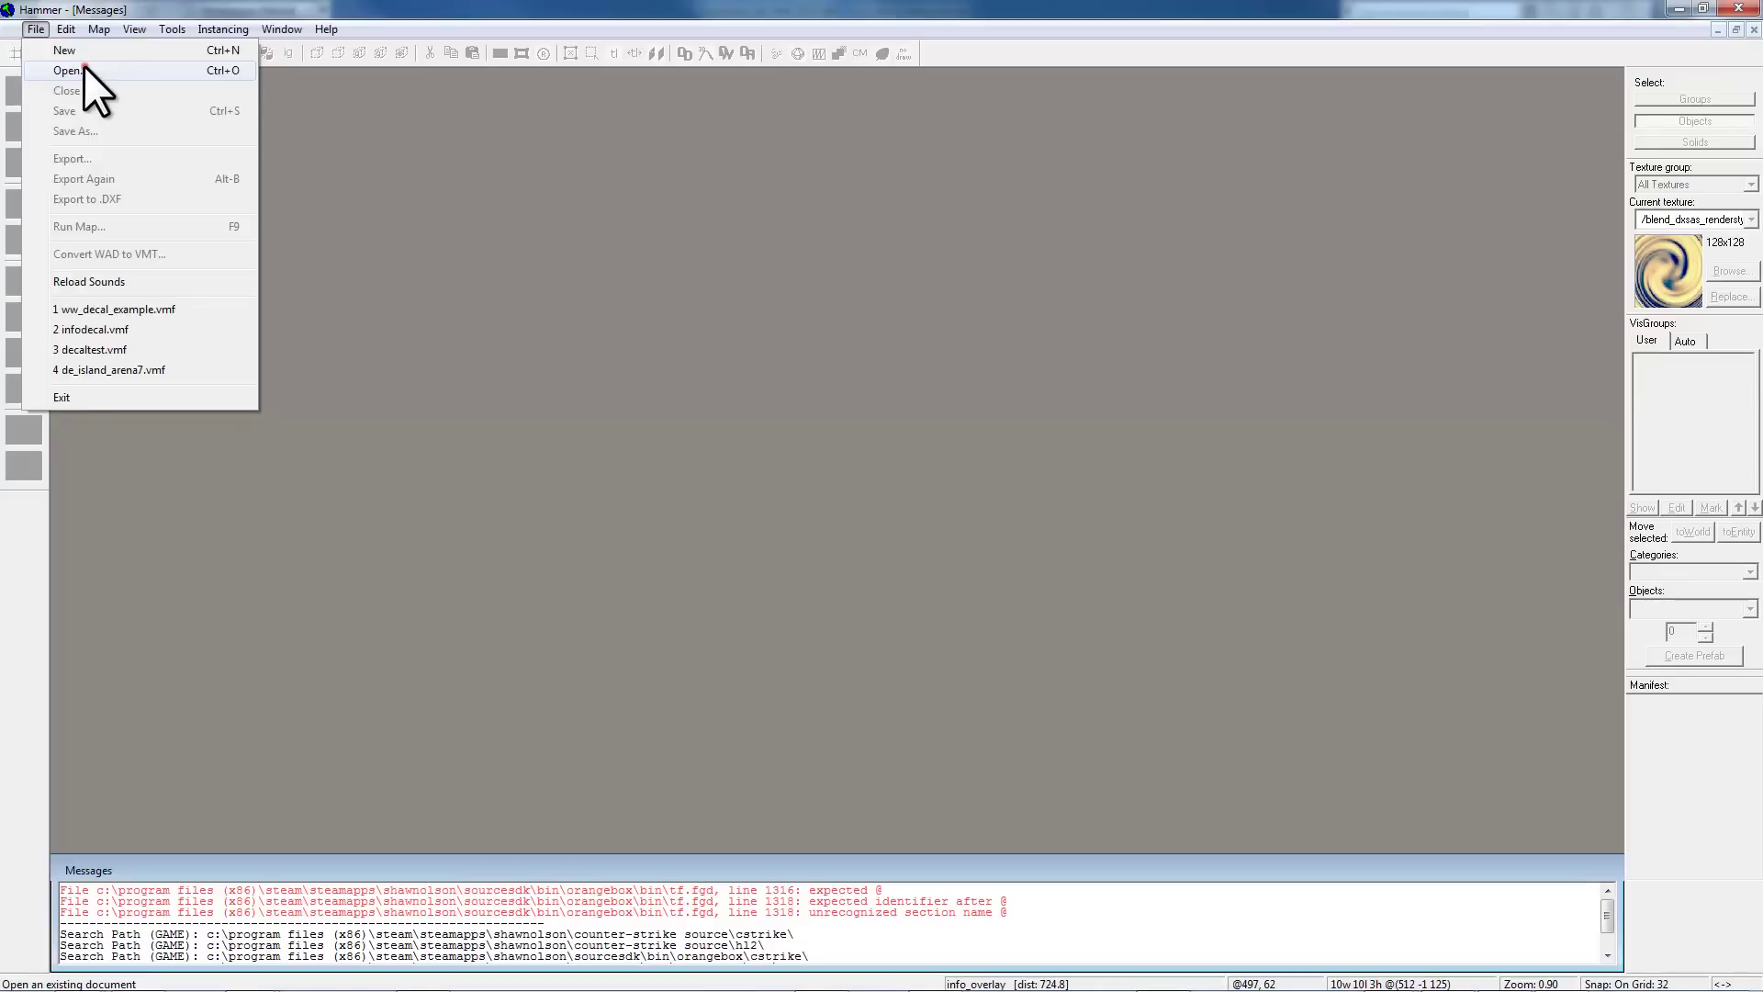
click(84, 66)
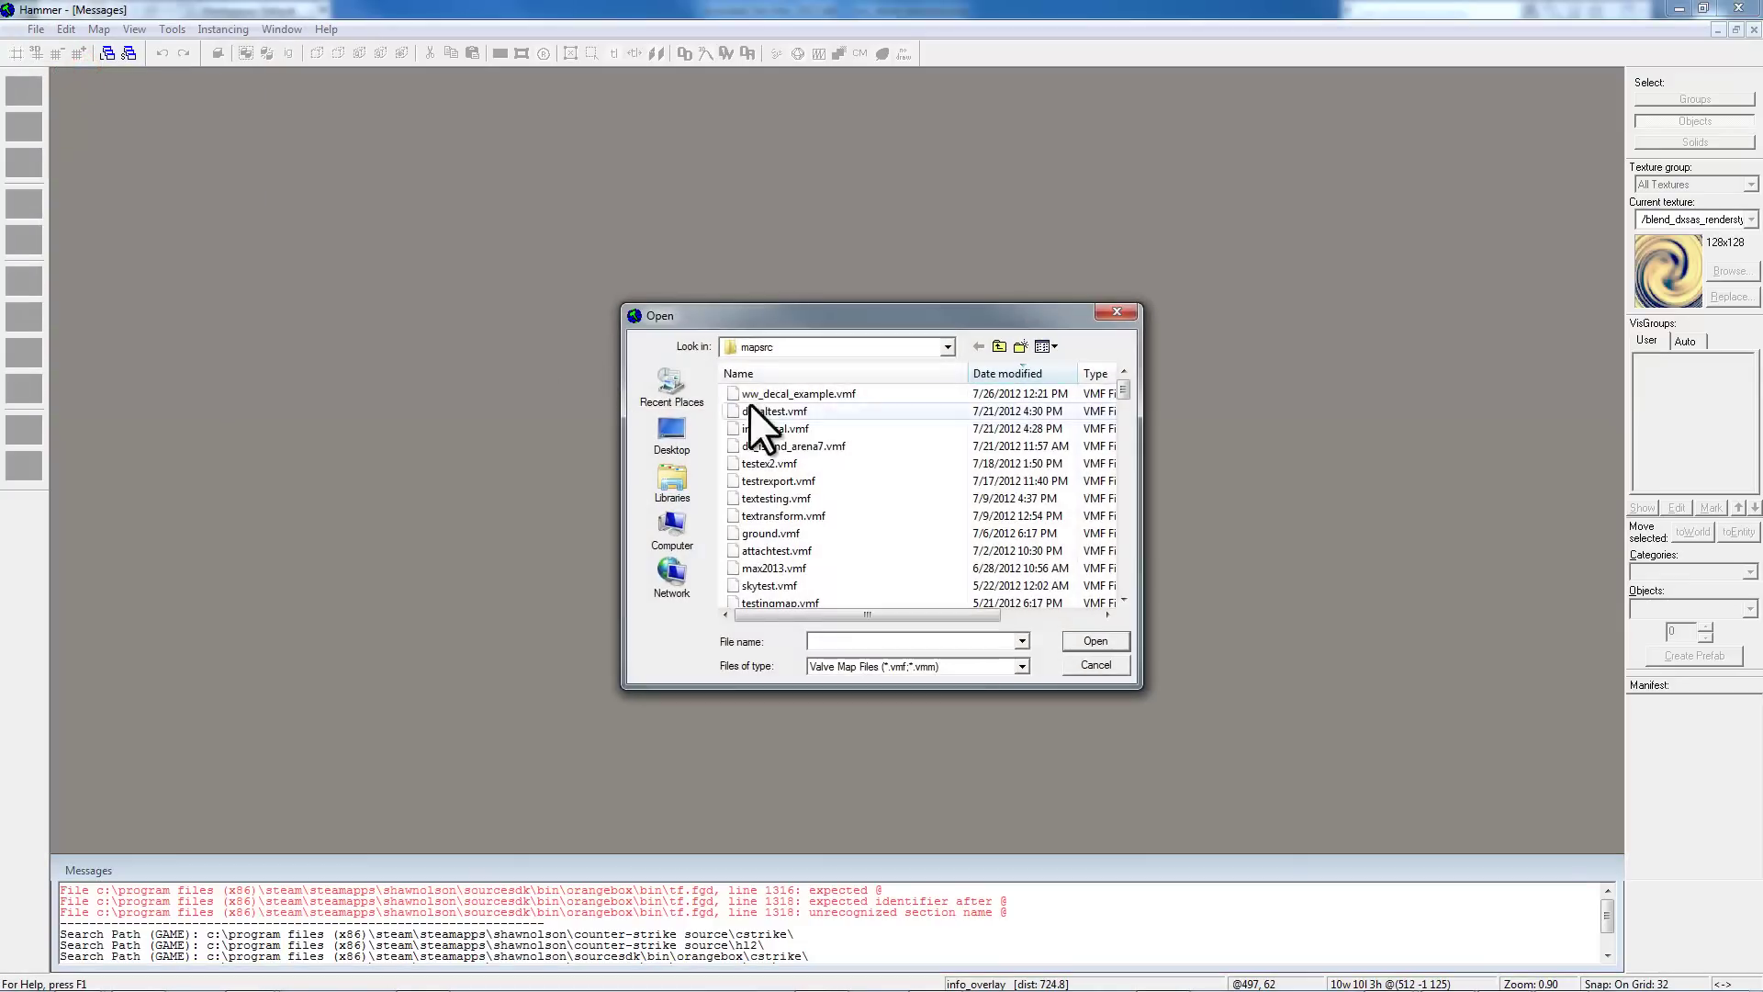
double_click(826, 393)
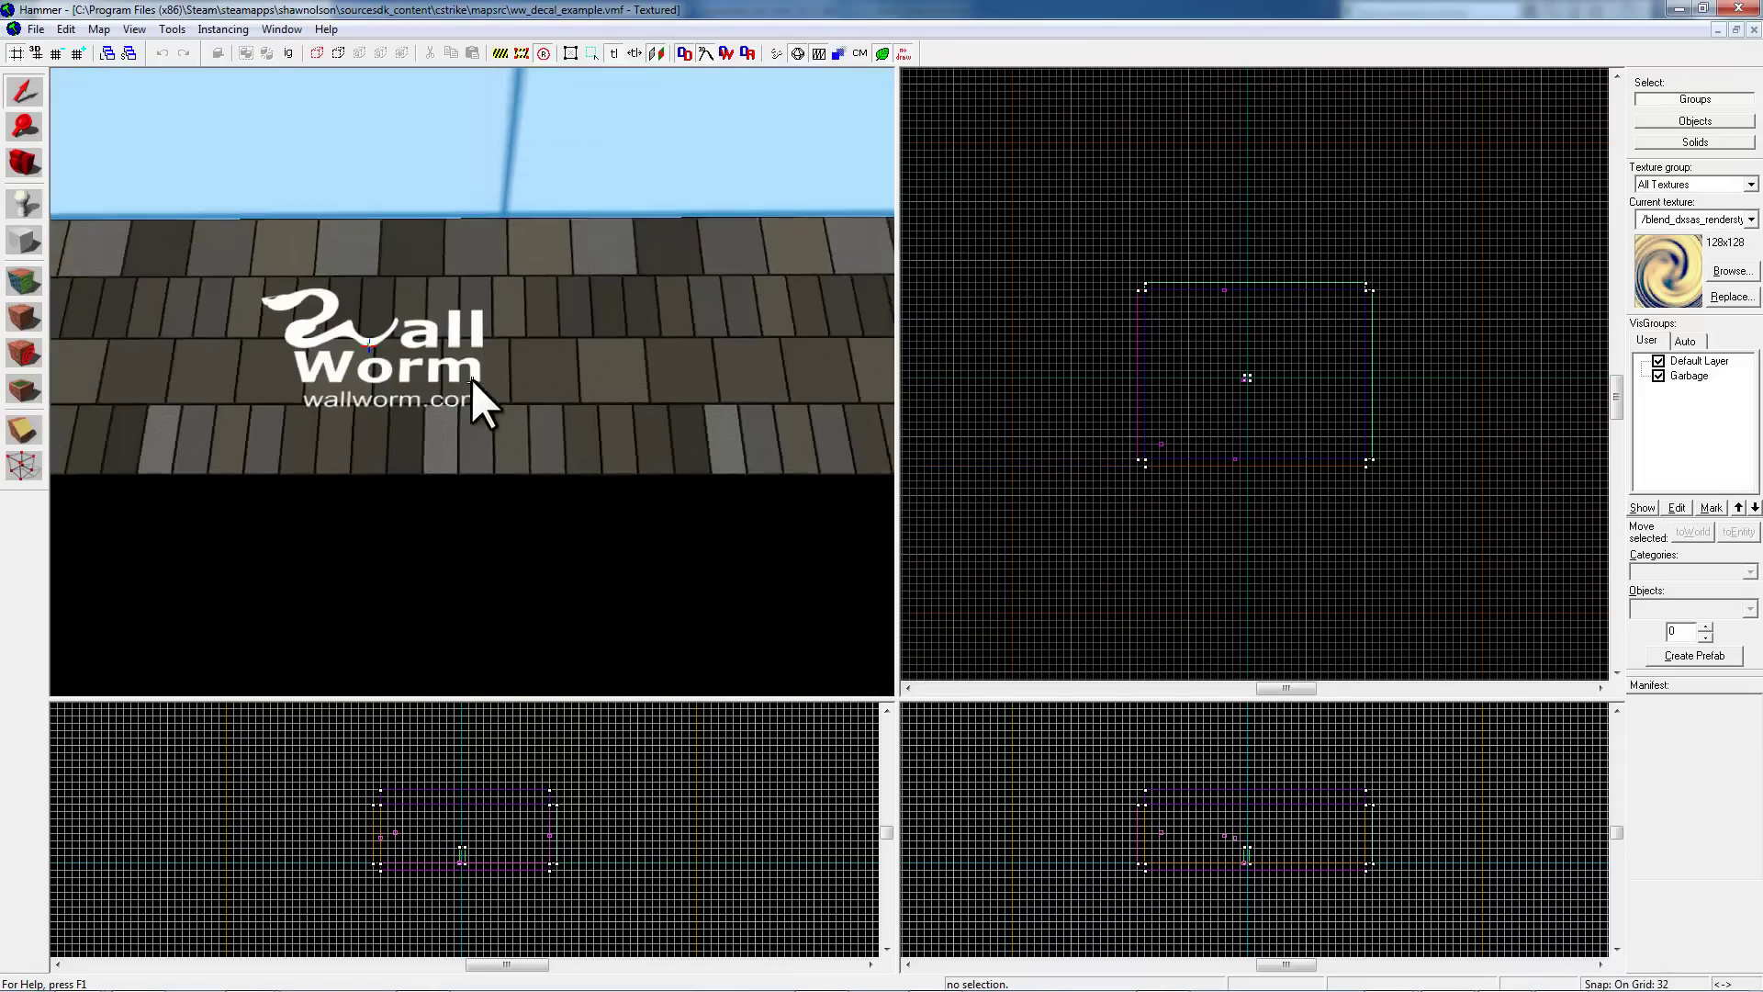
Step: Fly the 3D camera around the brick room to inspect its decal walls and floor
key(s)
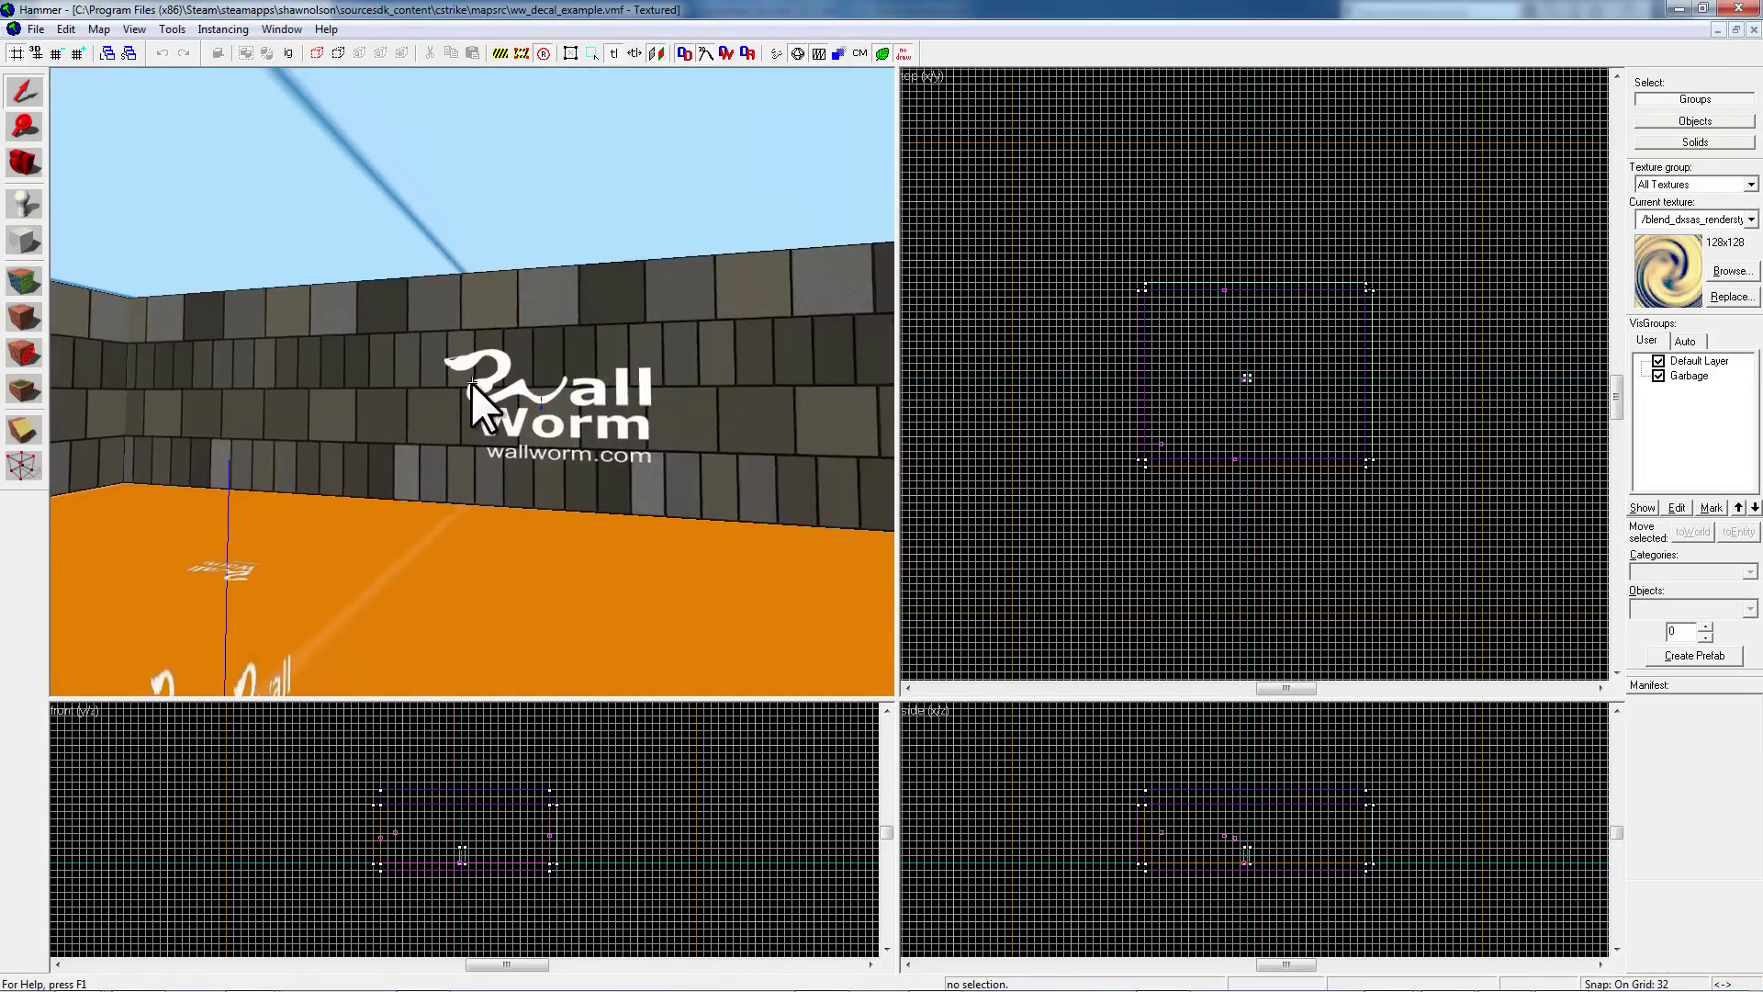
key(Left)
key(w)
key(Up)
key(w)
key(Right)
key(Left)
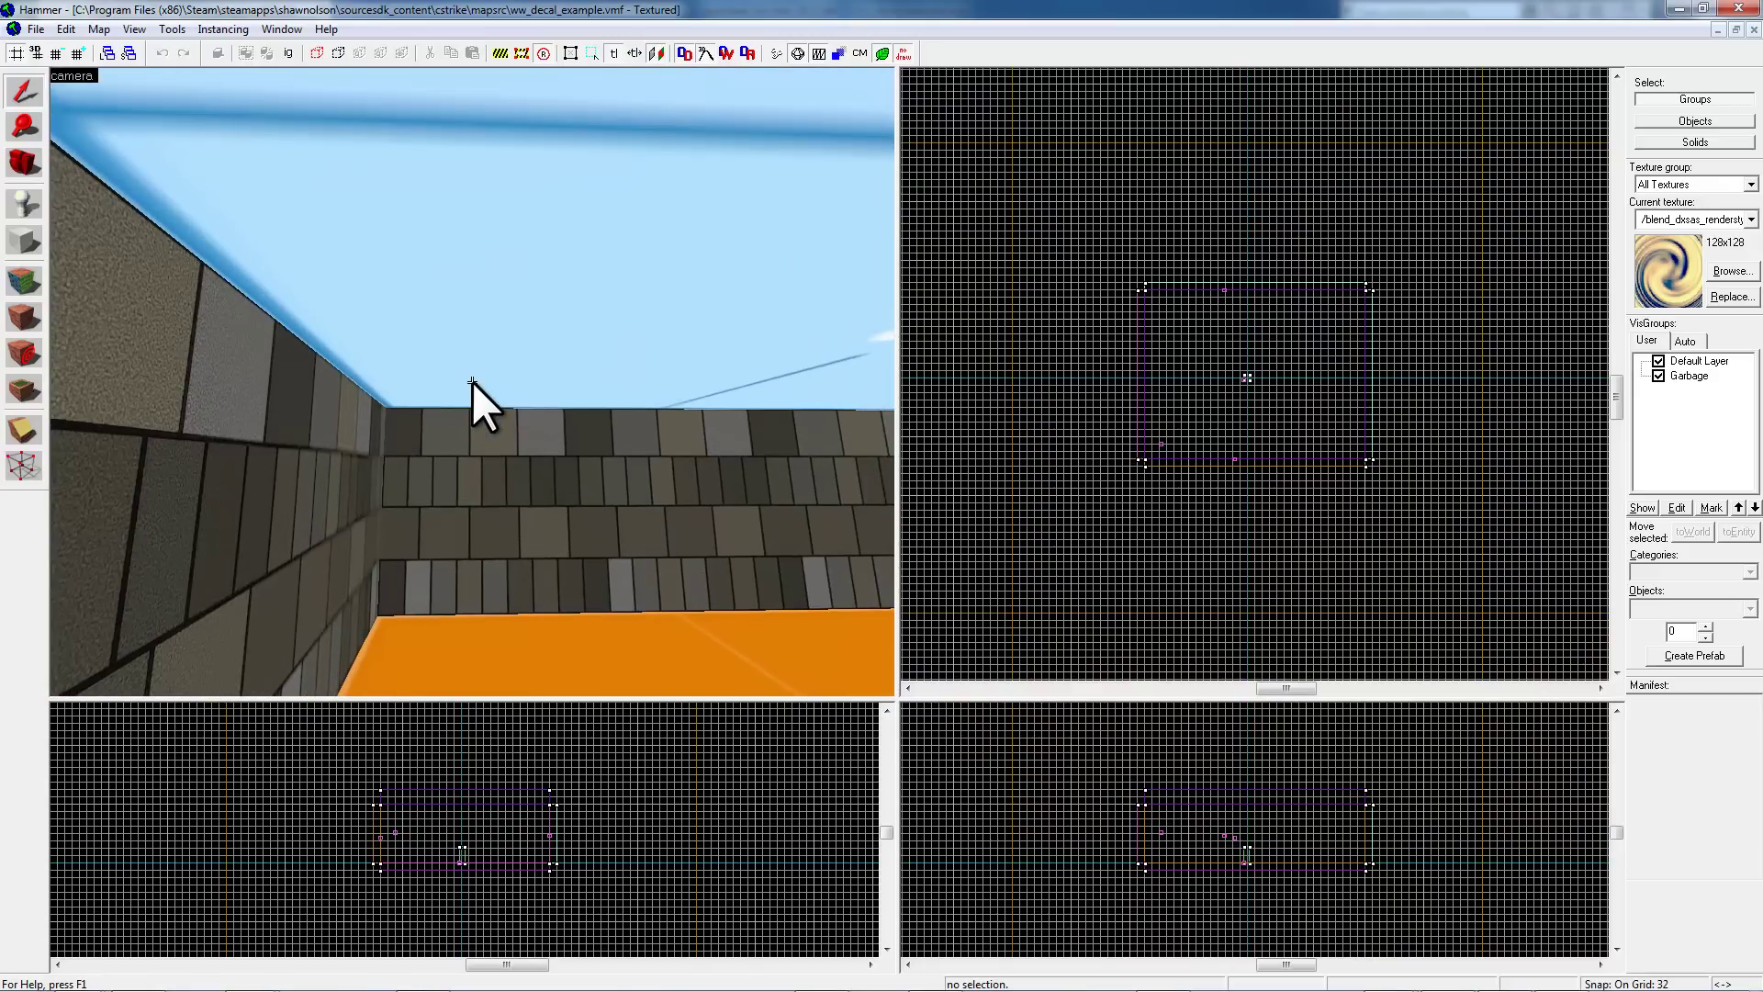
key(s)
key(Down)
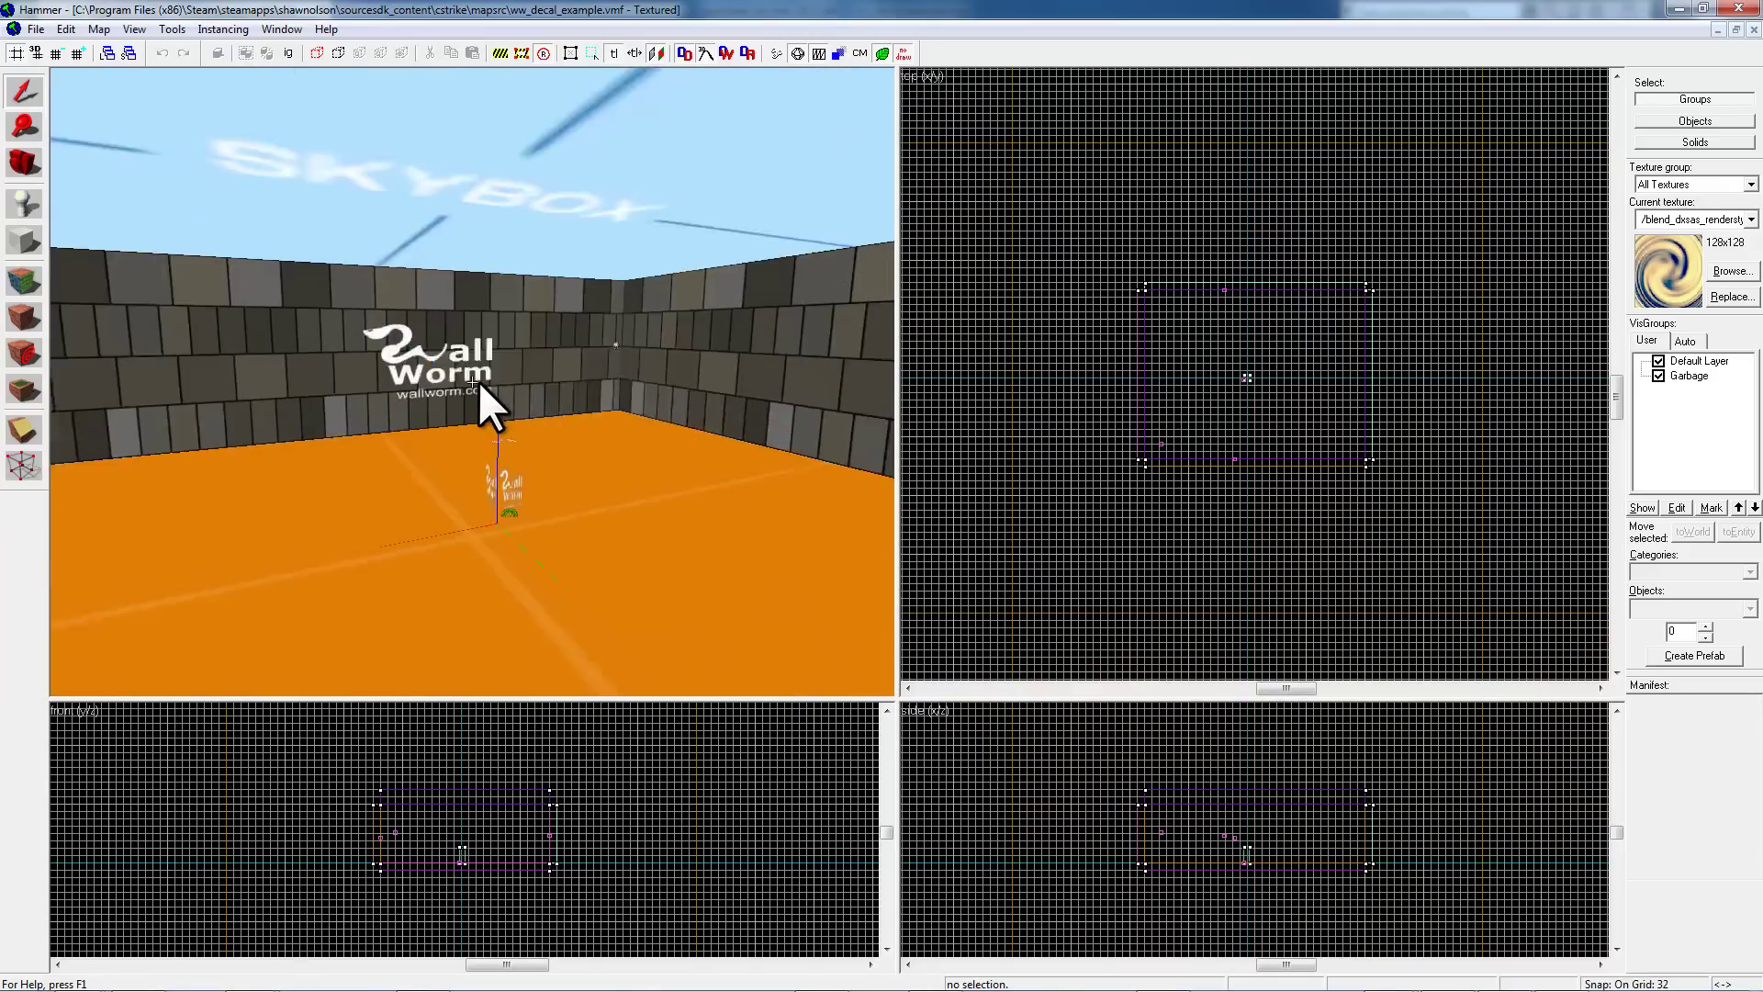
key(Right)
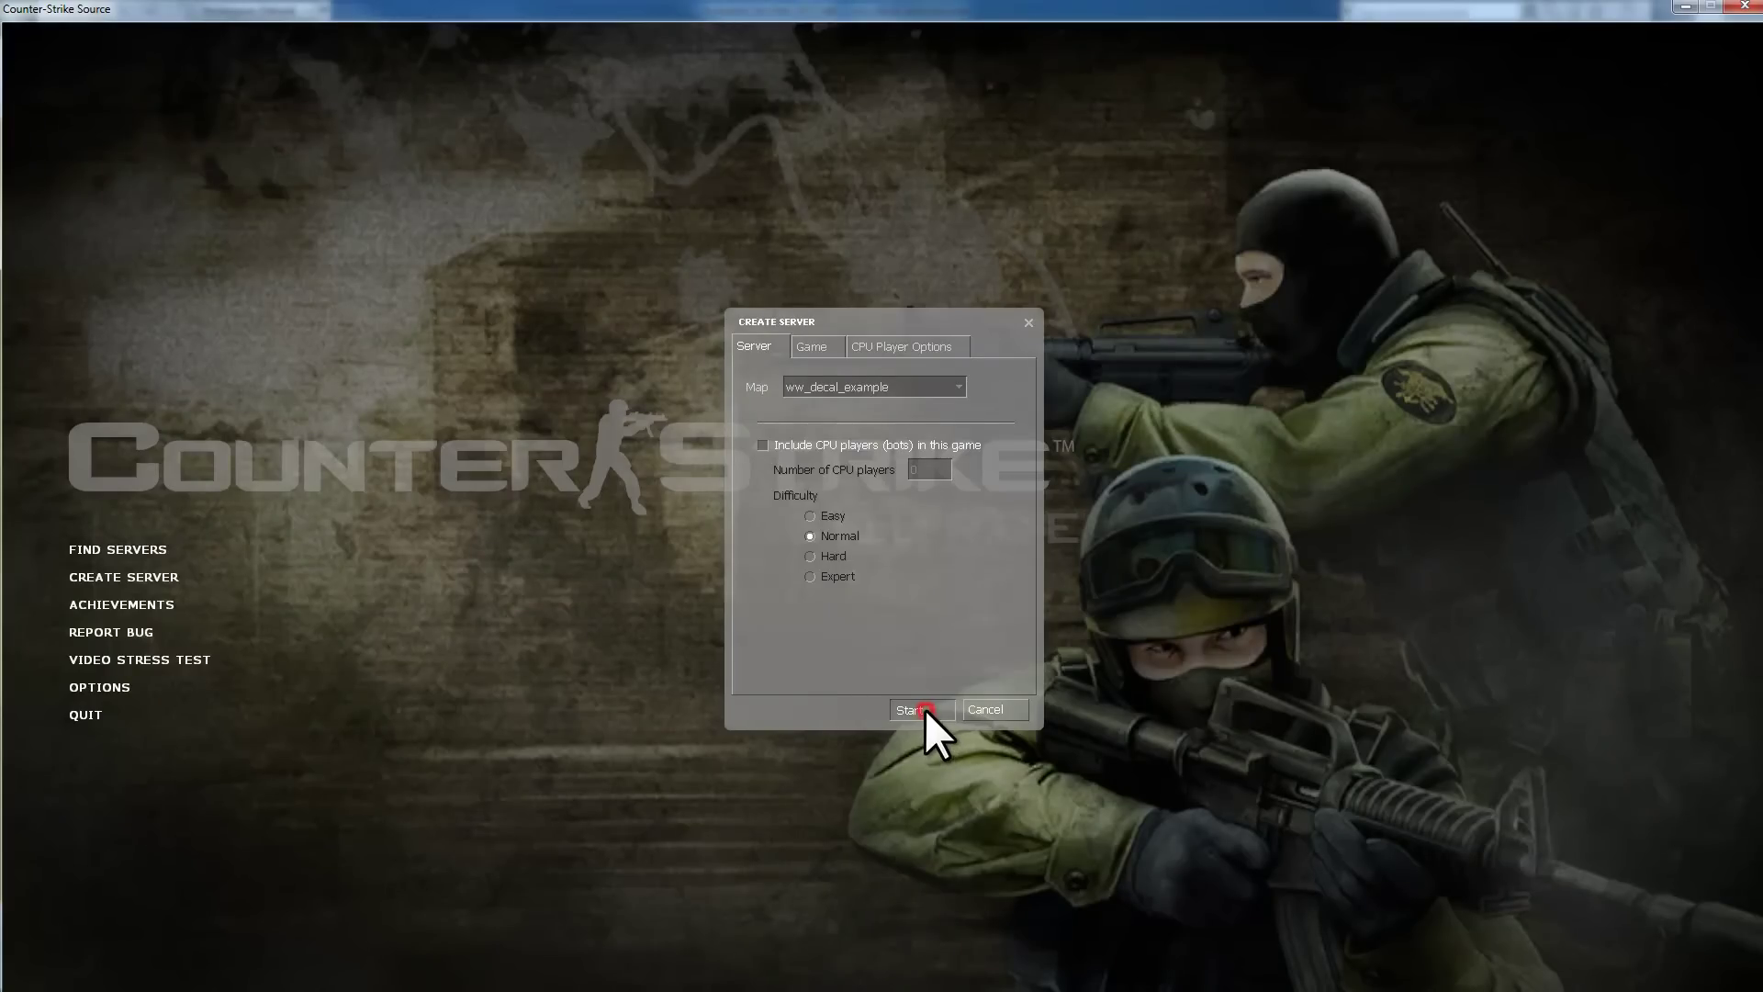
Step: Start a Counter-Strike: Source server on the ww_decal_example map
click(924, 709)
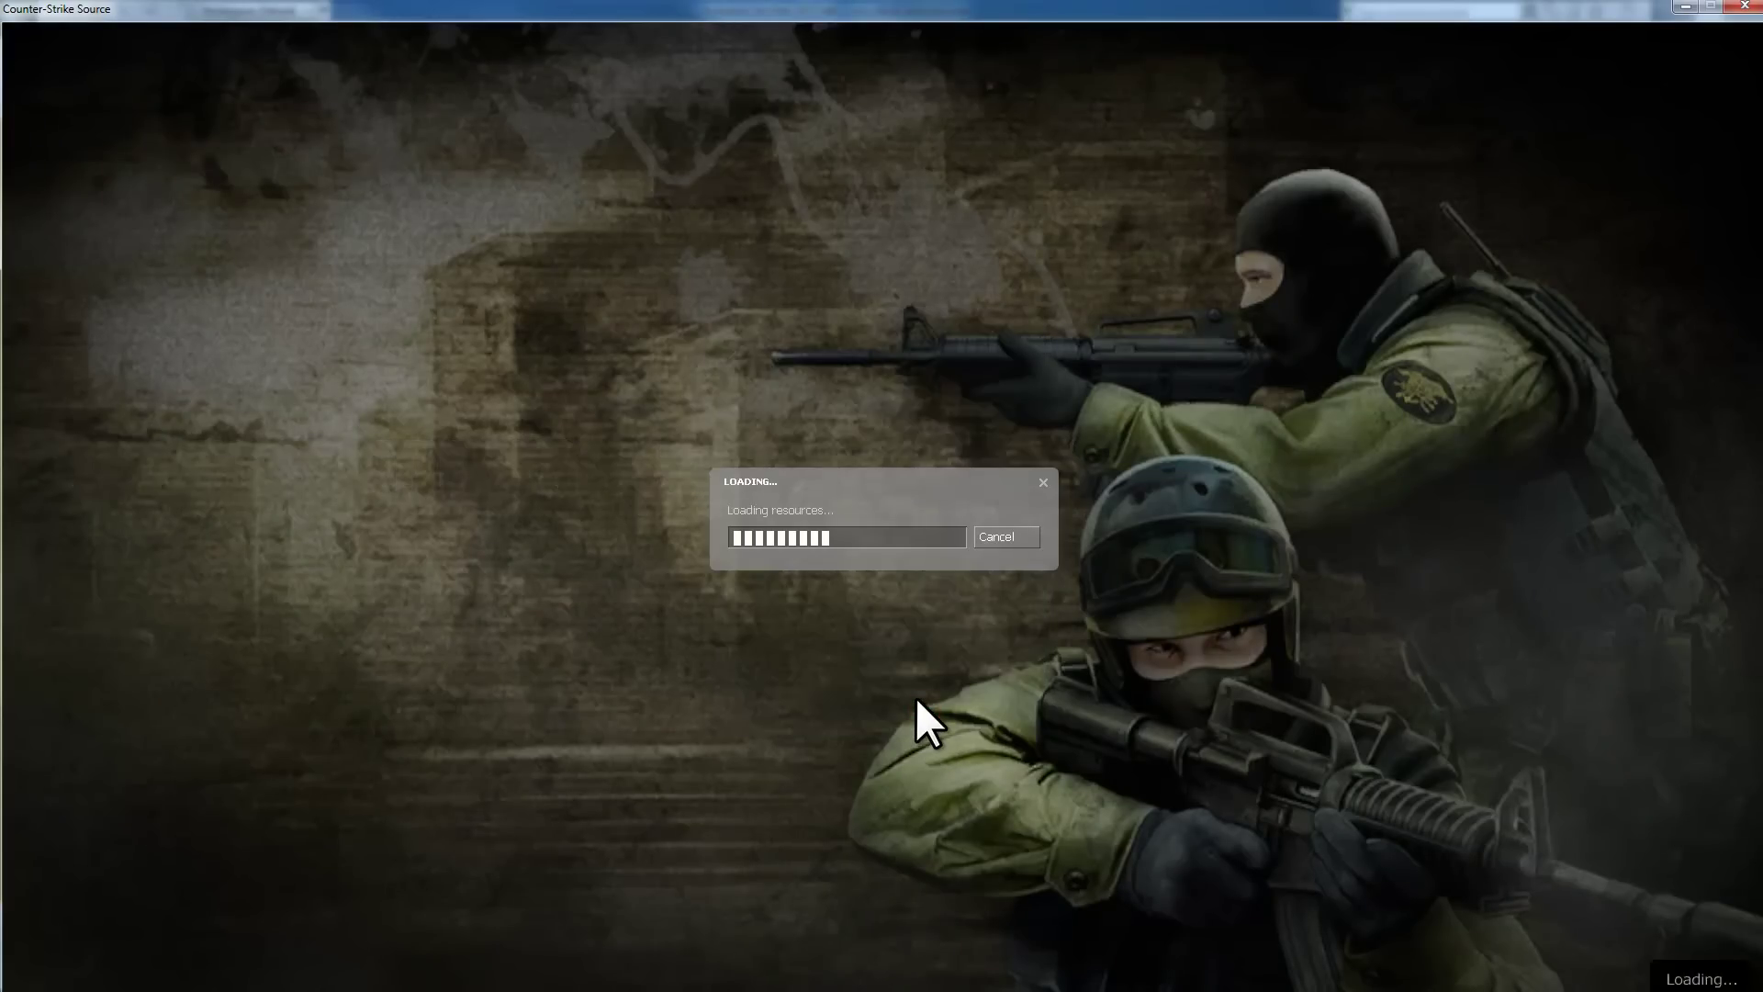